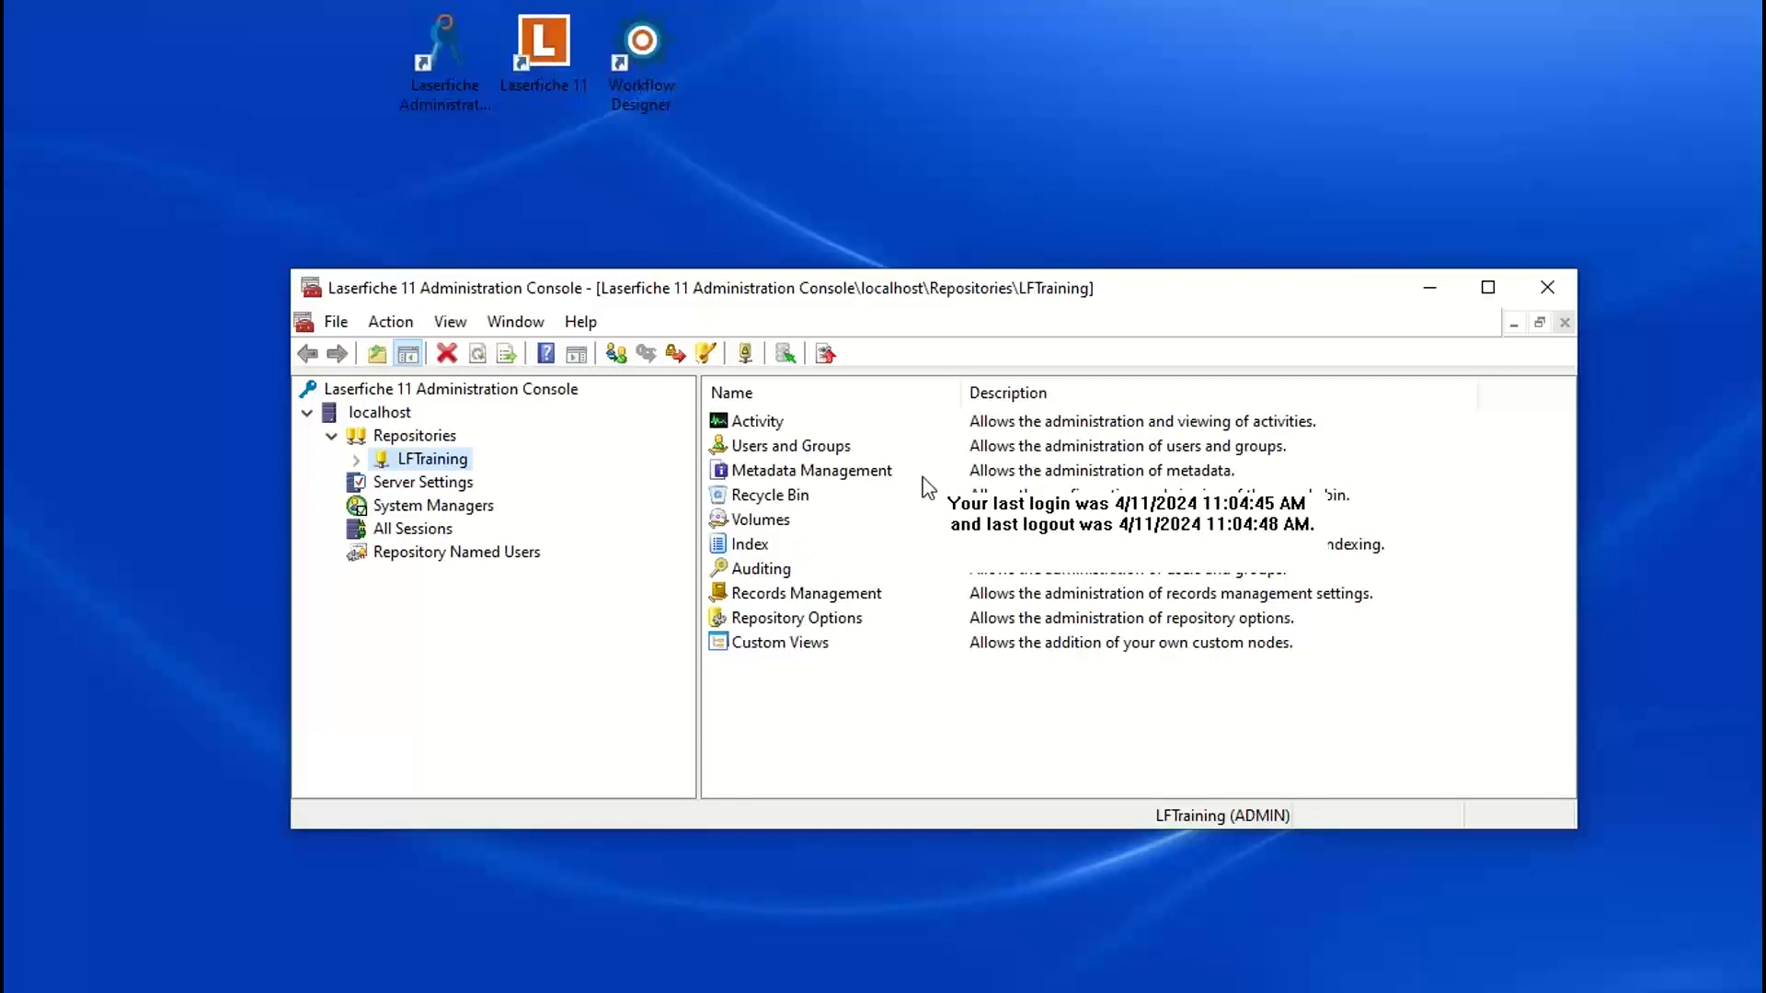
Step: List the metadata templates of the LFTraining repository
{"action": "left_click", "coordinate": [355, 461]}
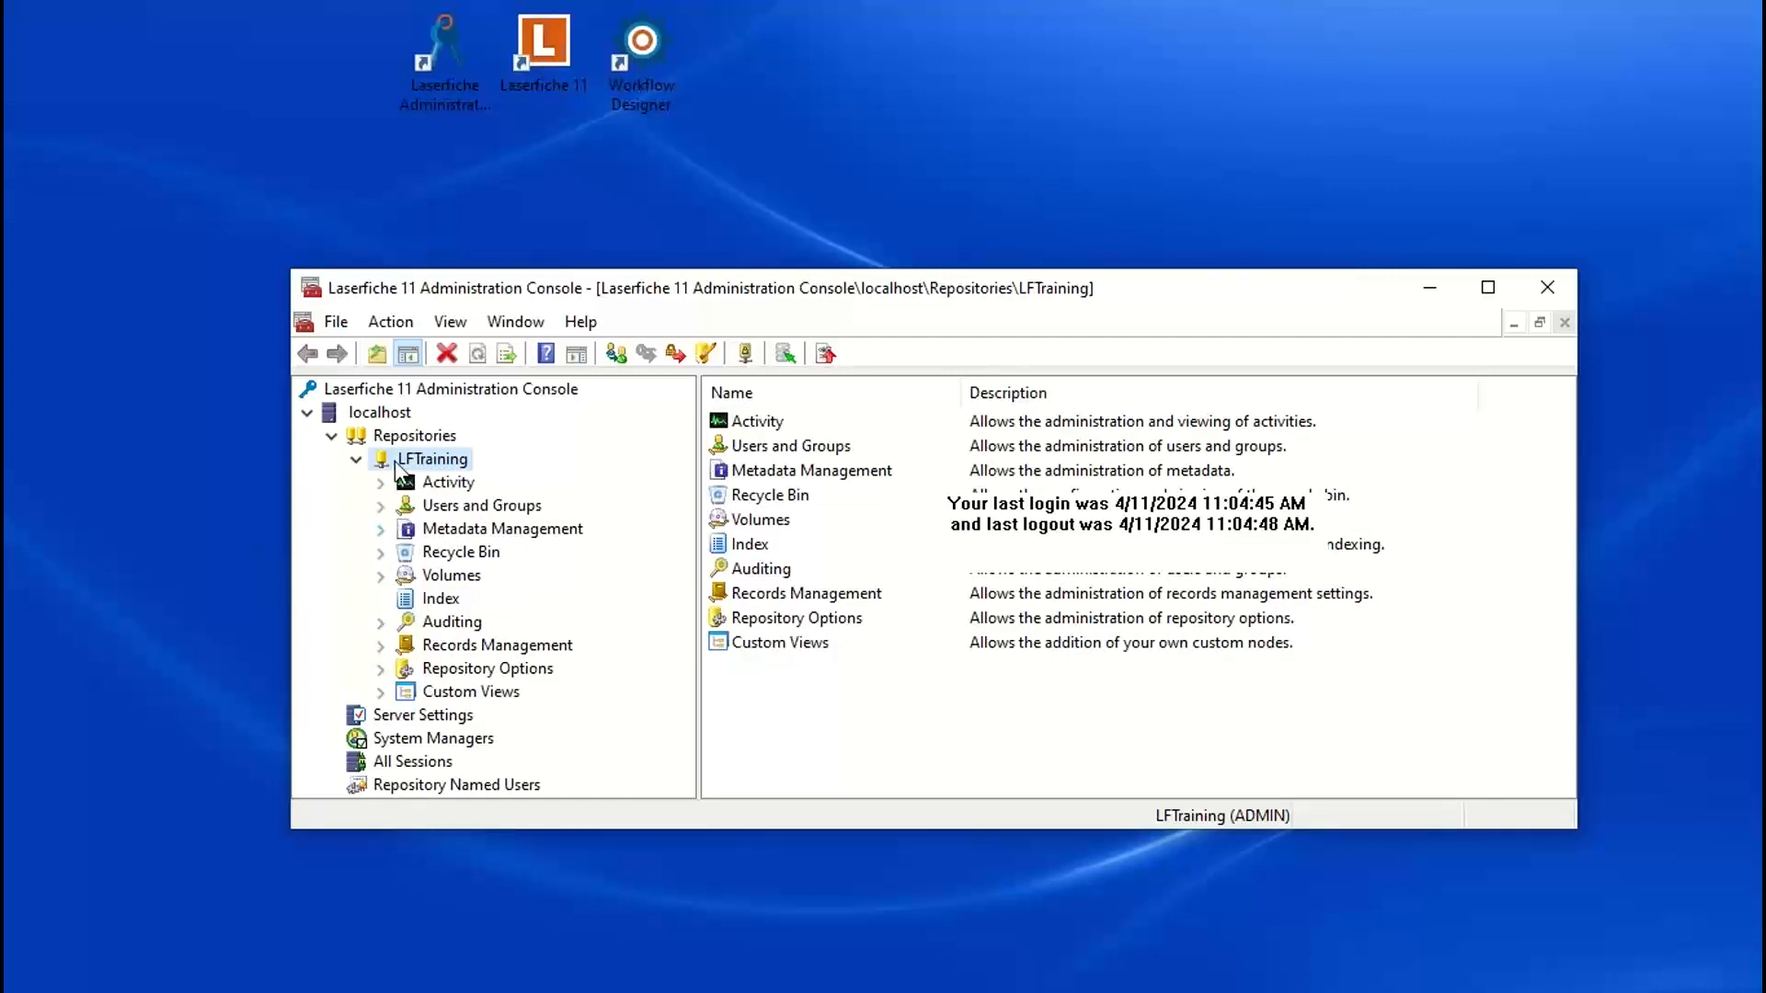
{"action": "left_click", "coordinate": [381, 530]}
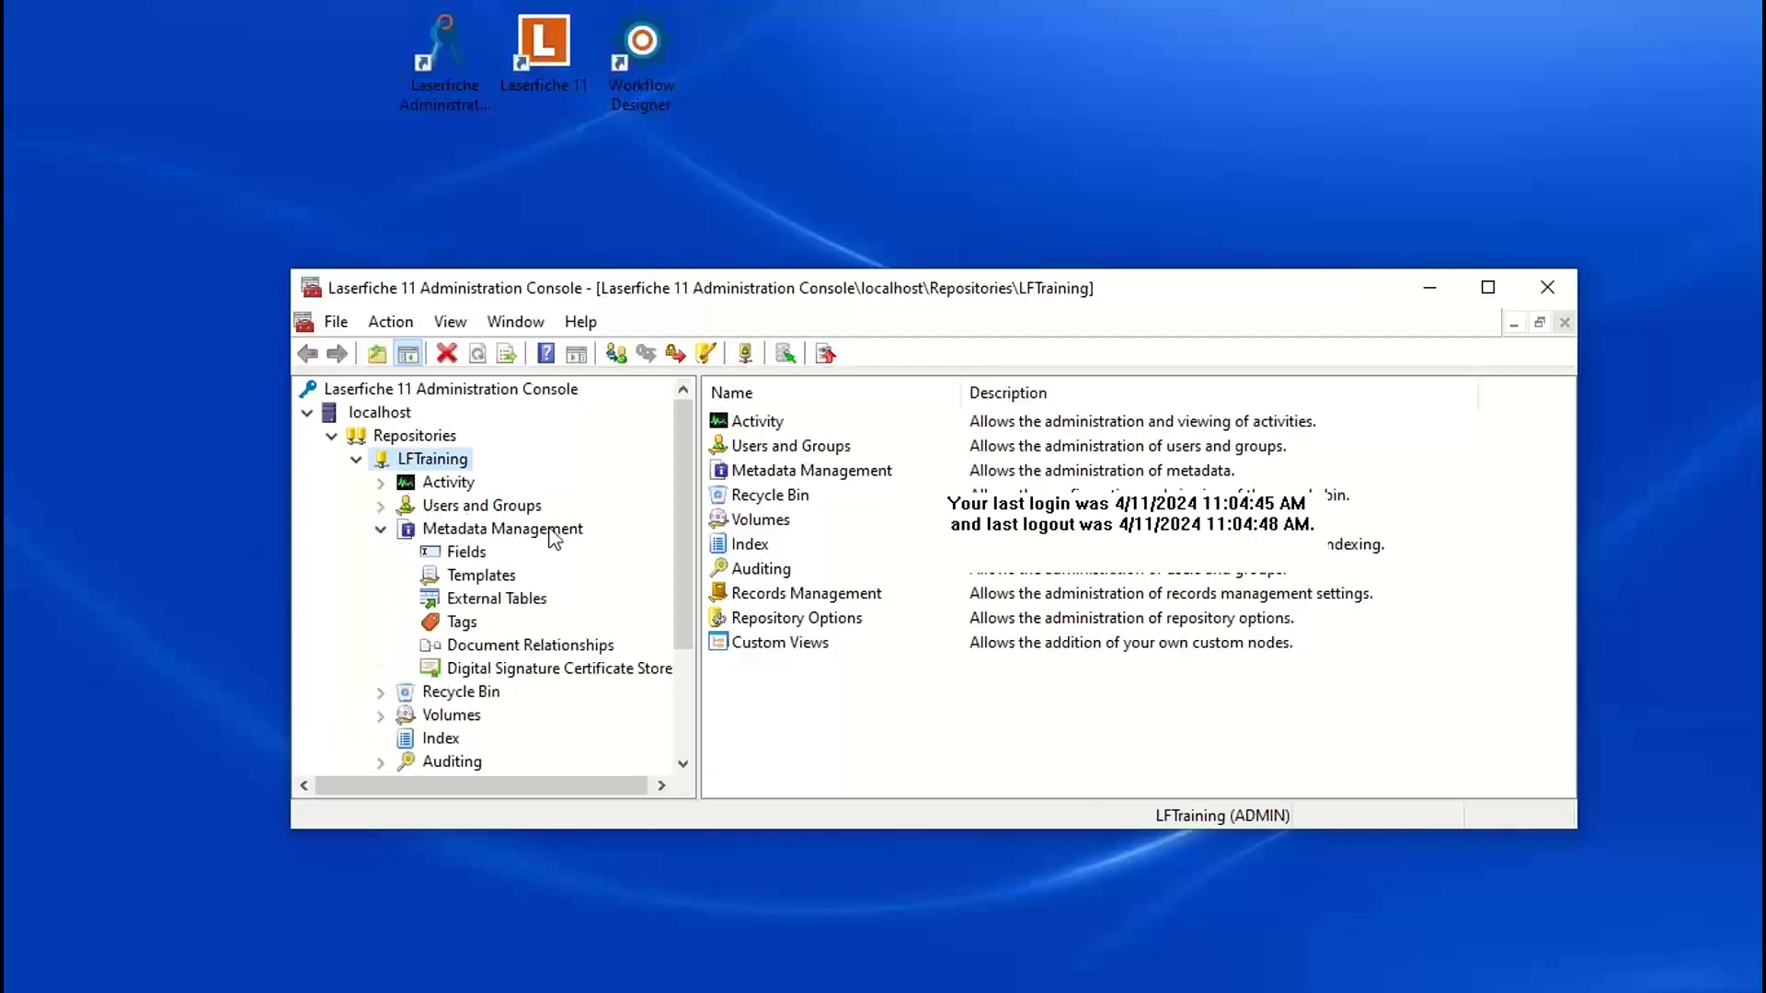
{"action": "left_click", "coordinate": [481, 577]}
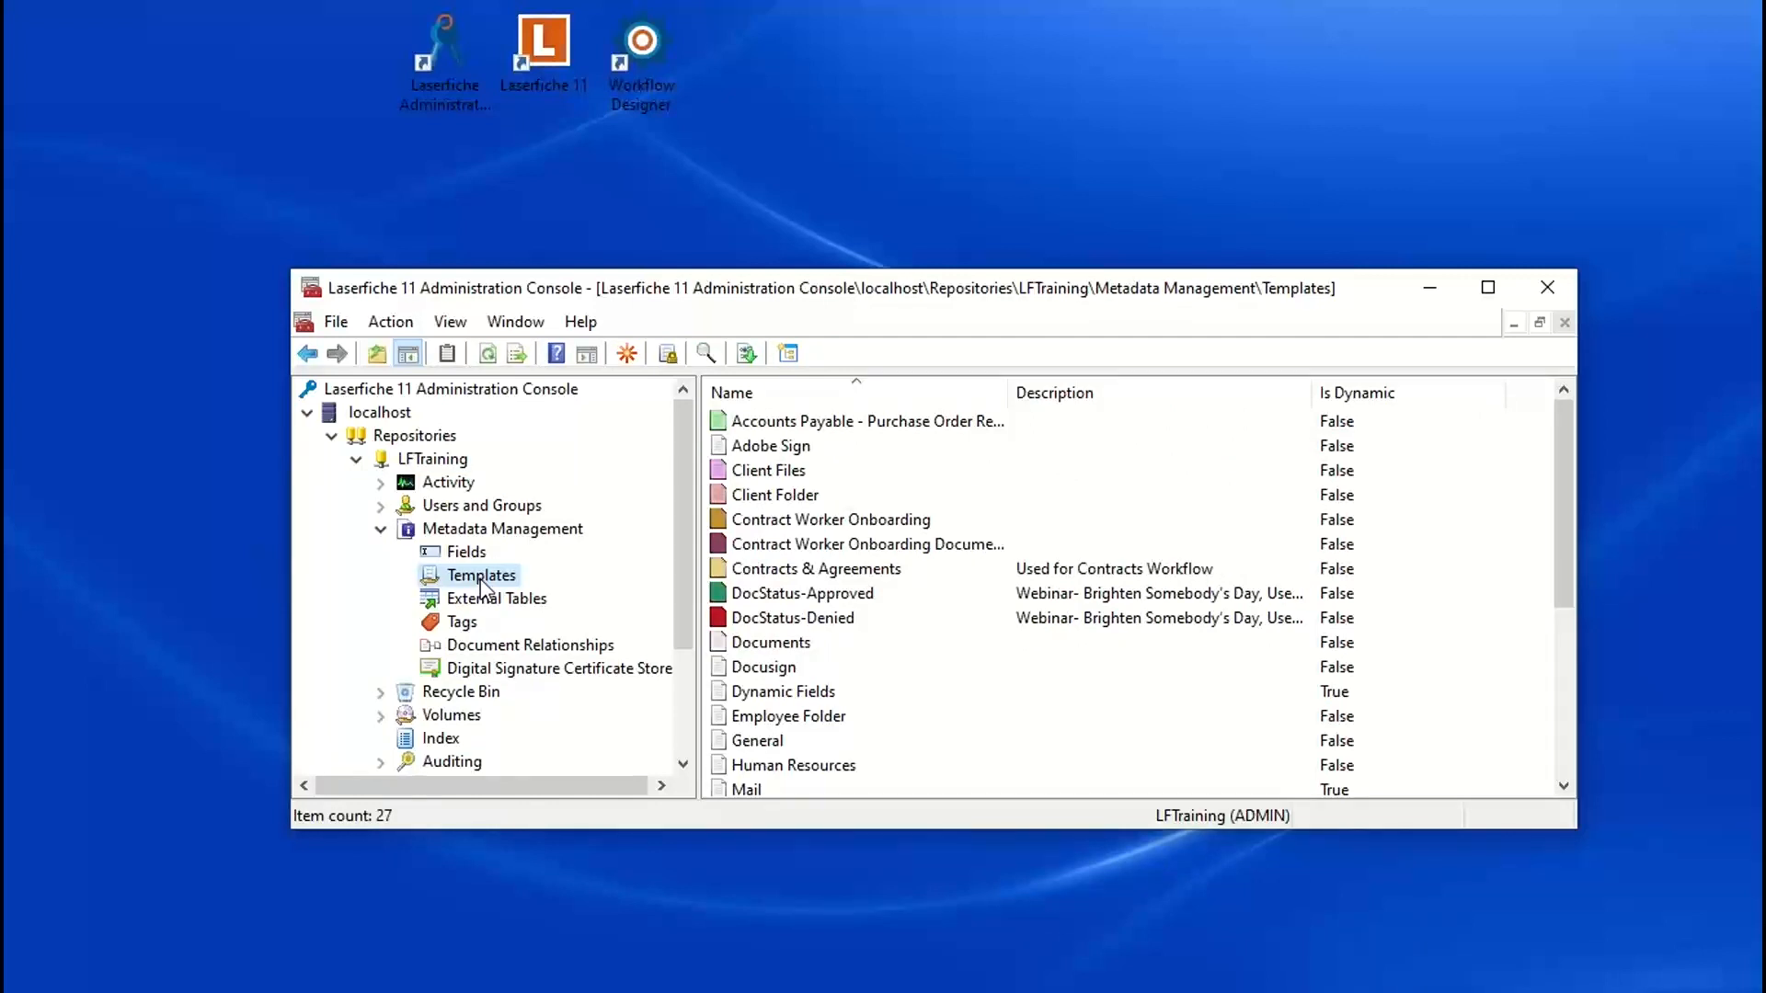
{"action": "left_click_drag", "start_coordinate": [964, 297], "coordinate": [848, 221]}
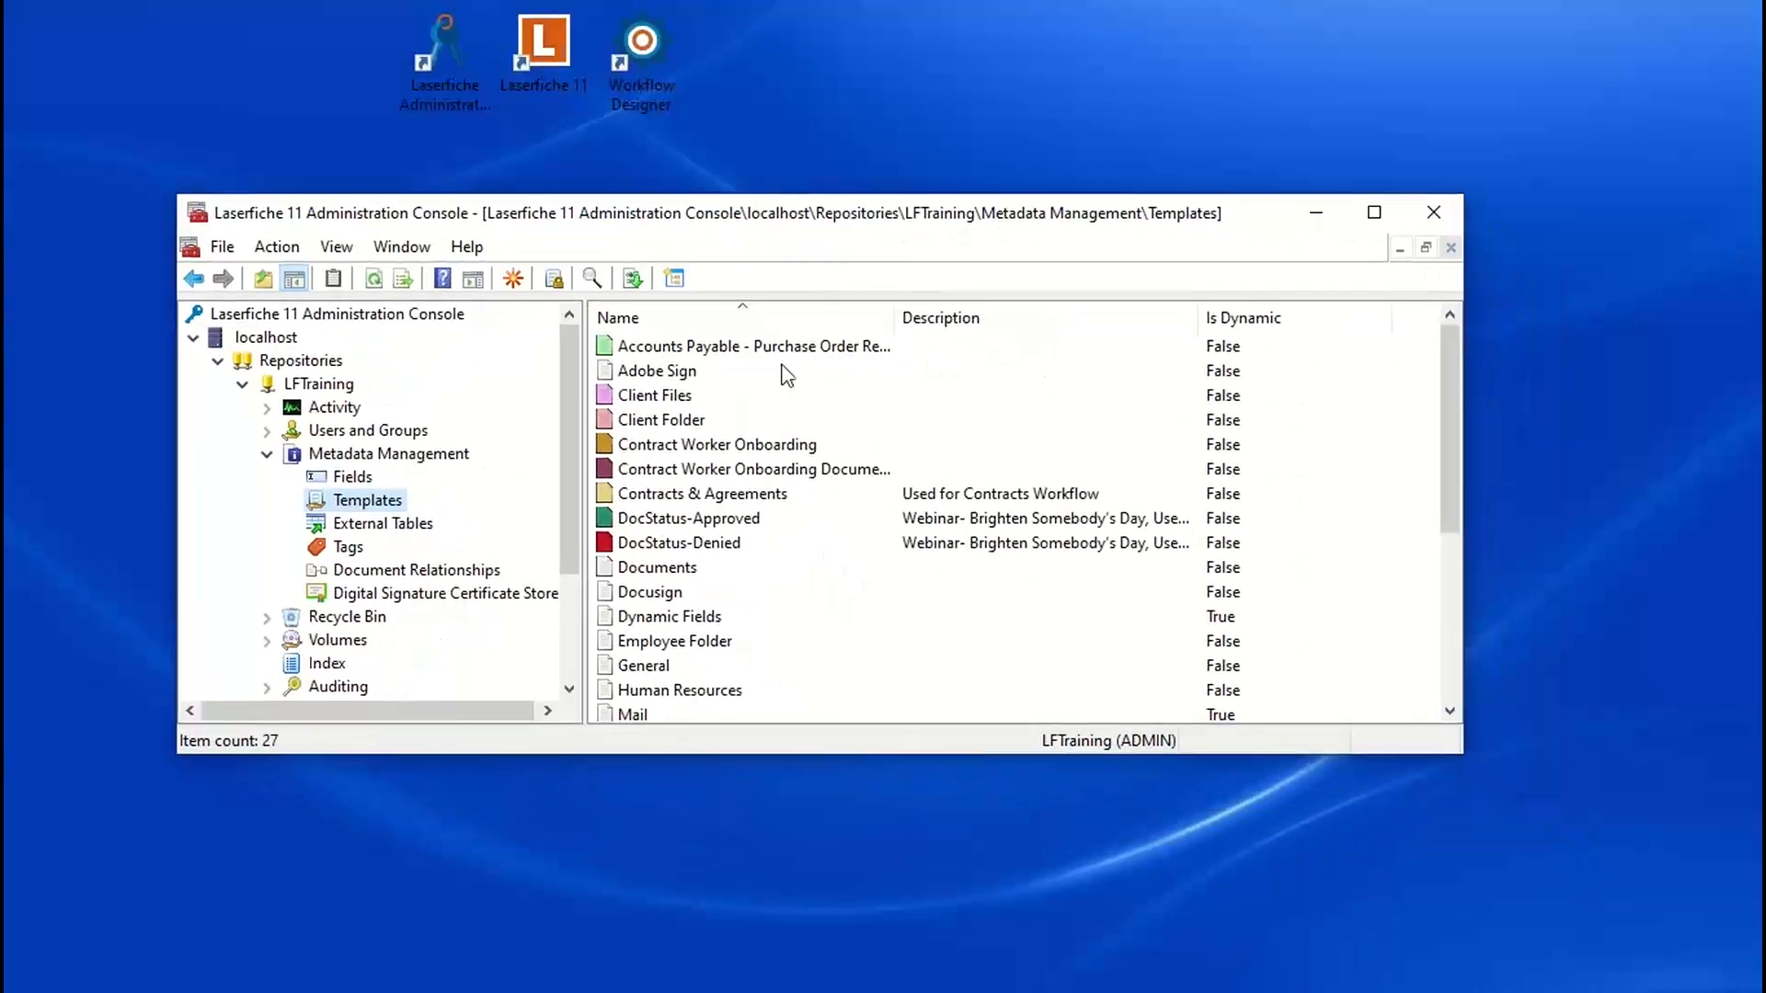
Step: Review the DocStatus-Approved template's name, fields and available colors, then close its properties
{"action": "left_click", "coordinate": [714, 521]}
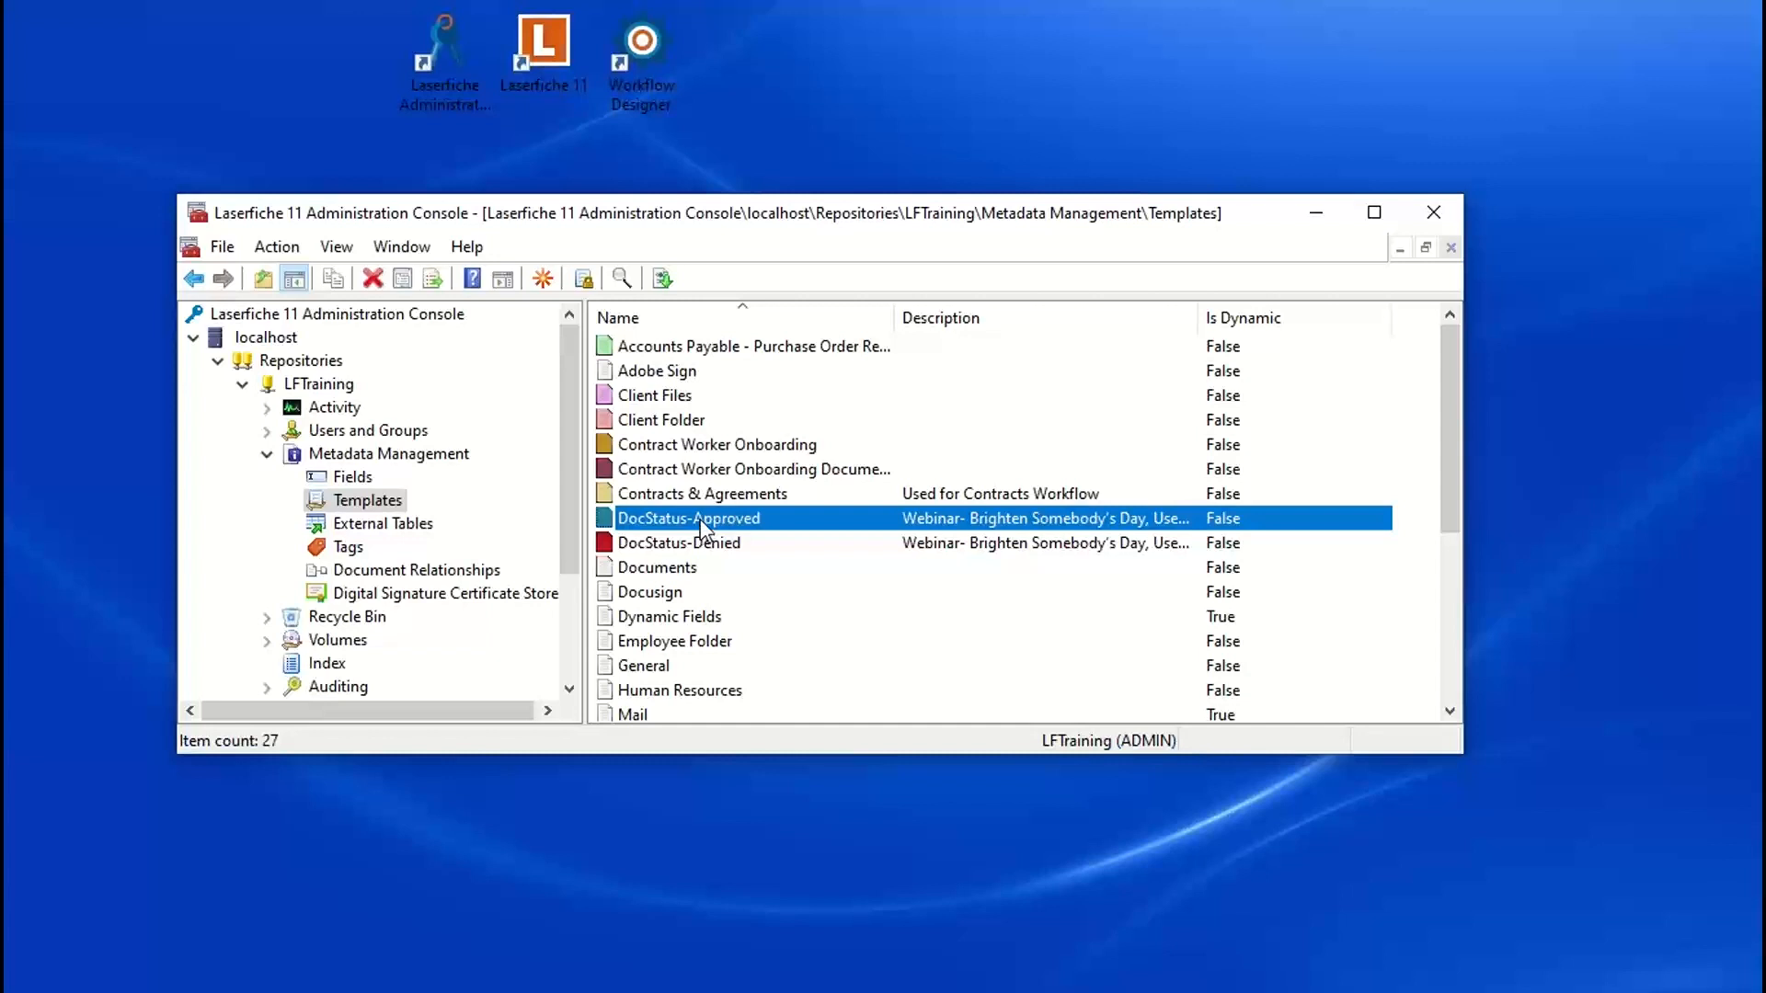
{"action": "double_click", "coordinate": [699, 519]}
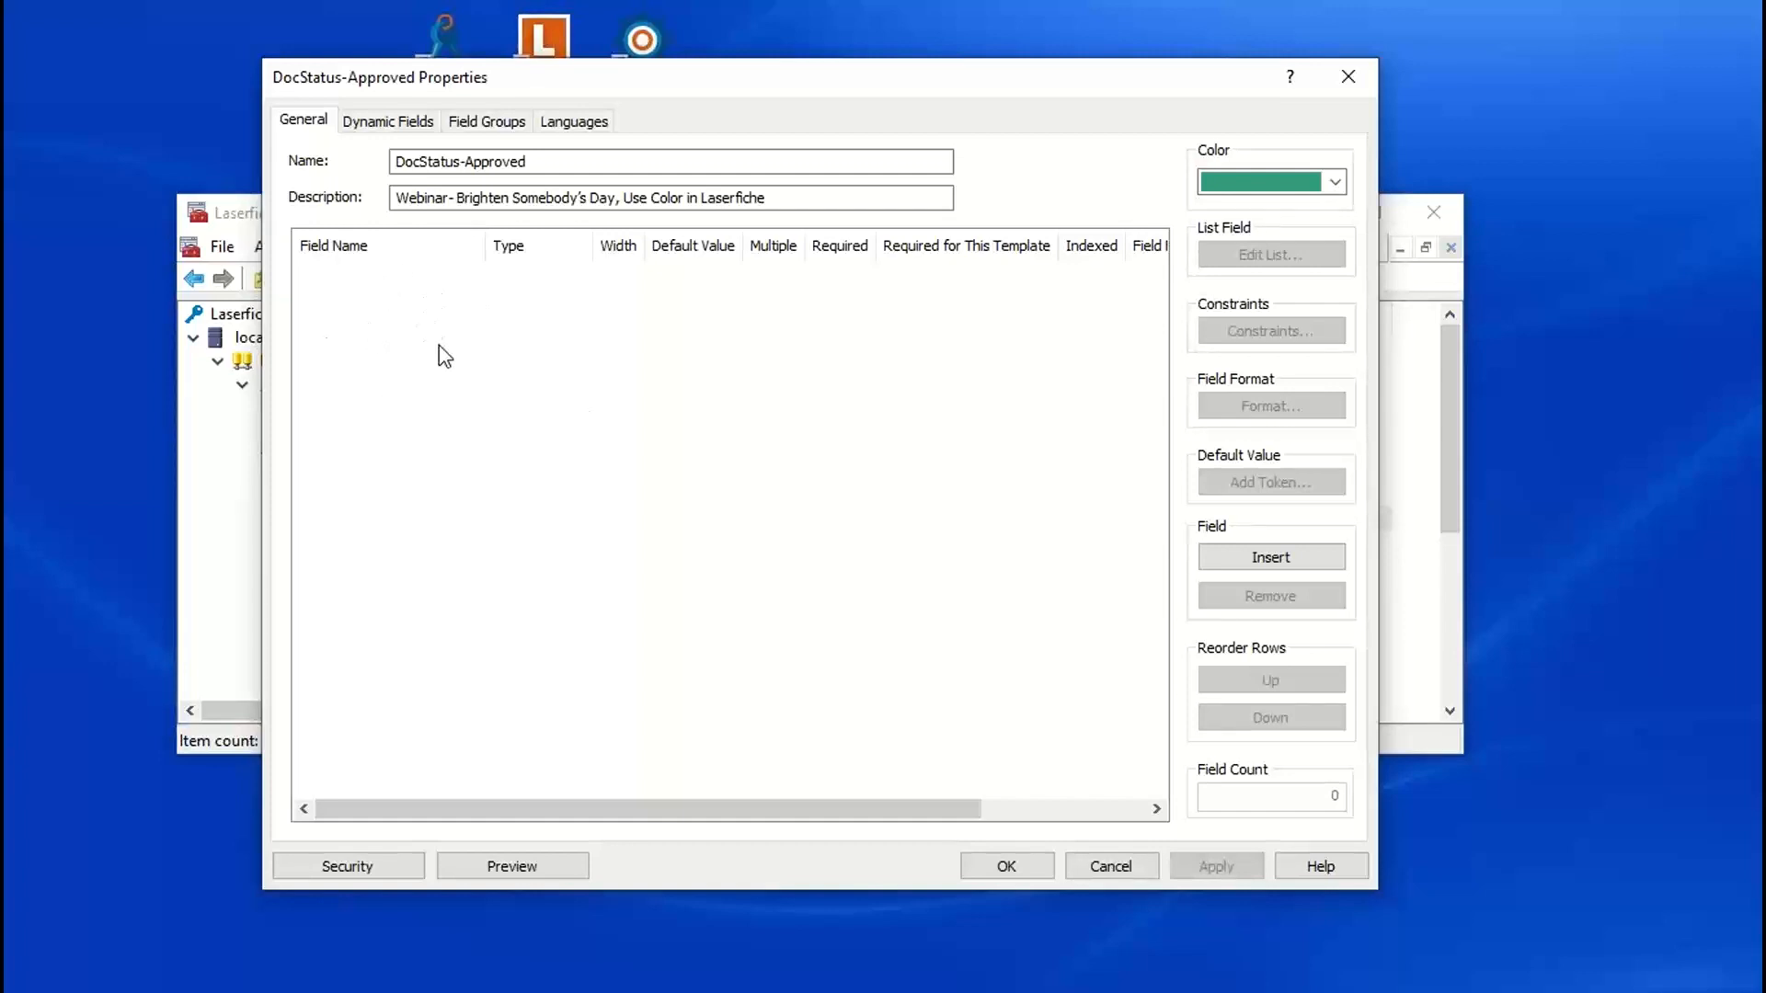
{"action": "left_click_drag", "start_coordinate": [460, 162], "coordinate": [579, 163]}
{"action": "left_click", "coordinate": [560, 163]}
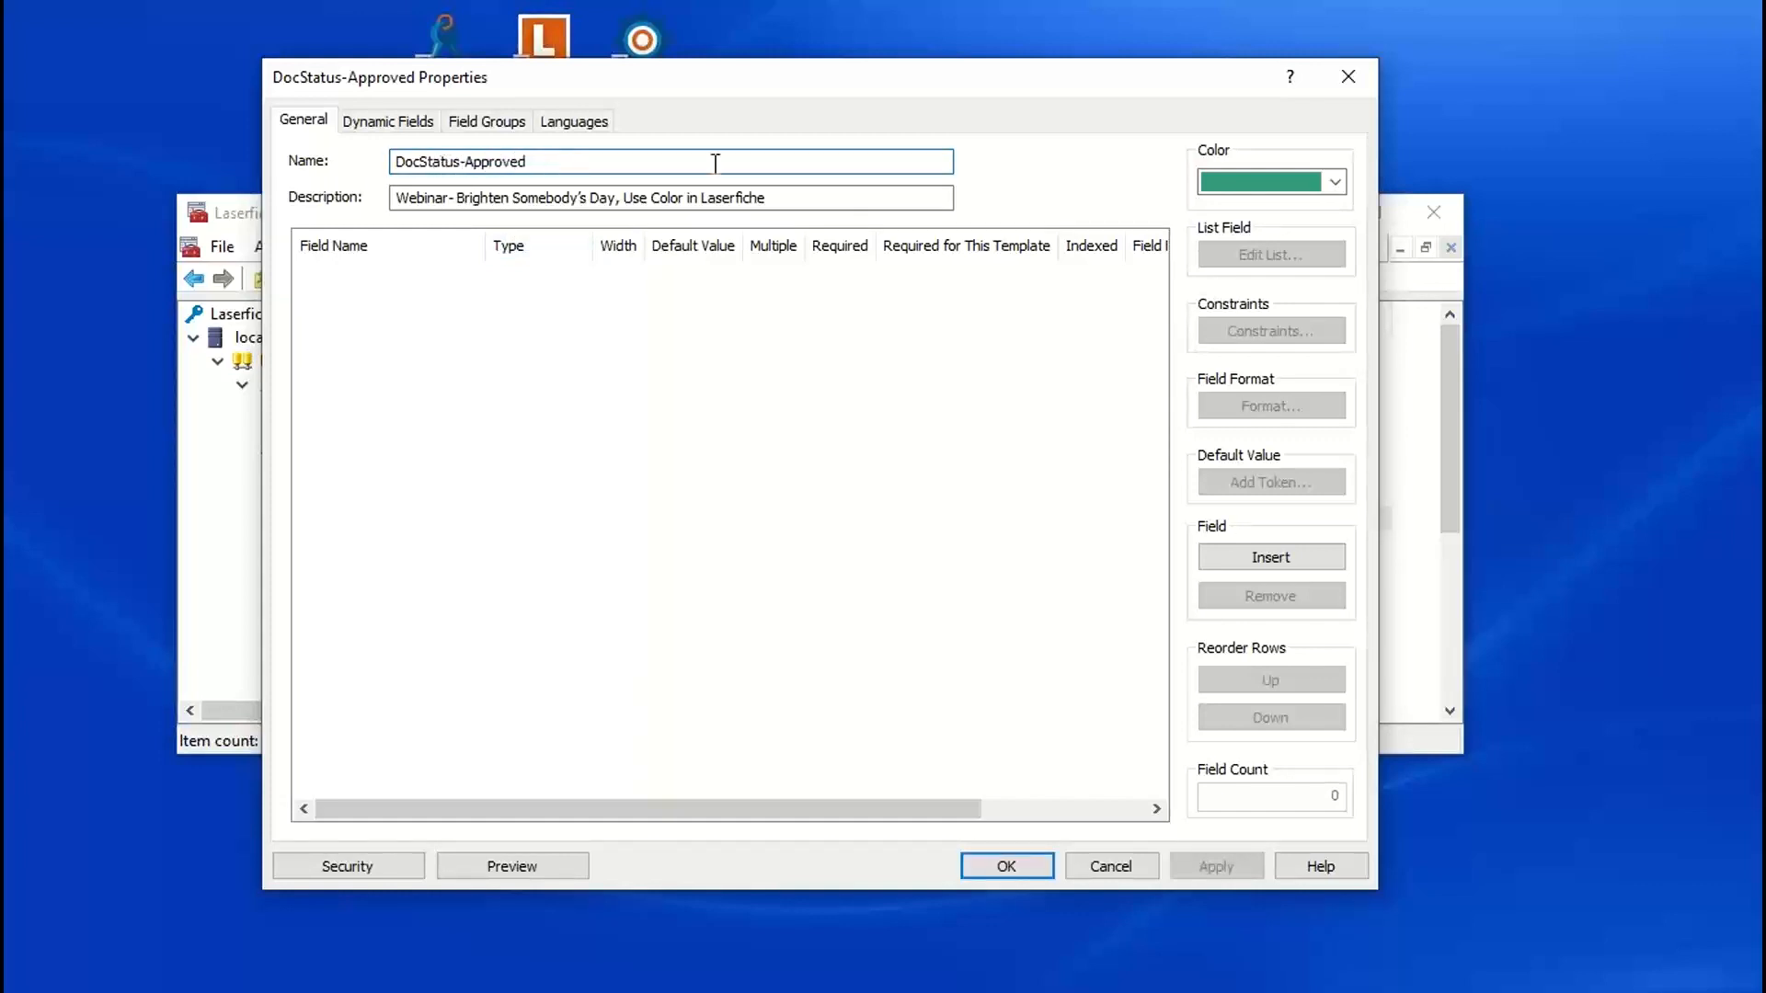
{"action": "left_click", "coordinate": [1334, 184]}
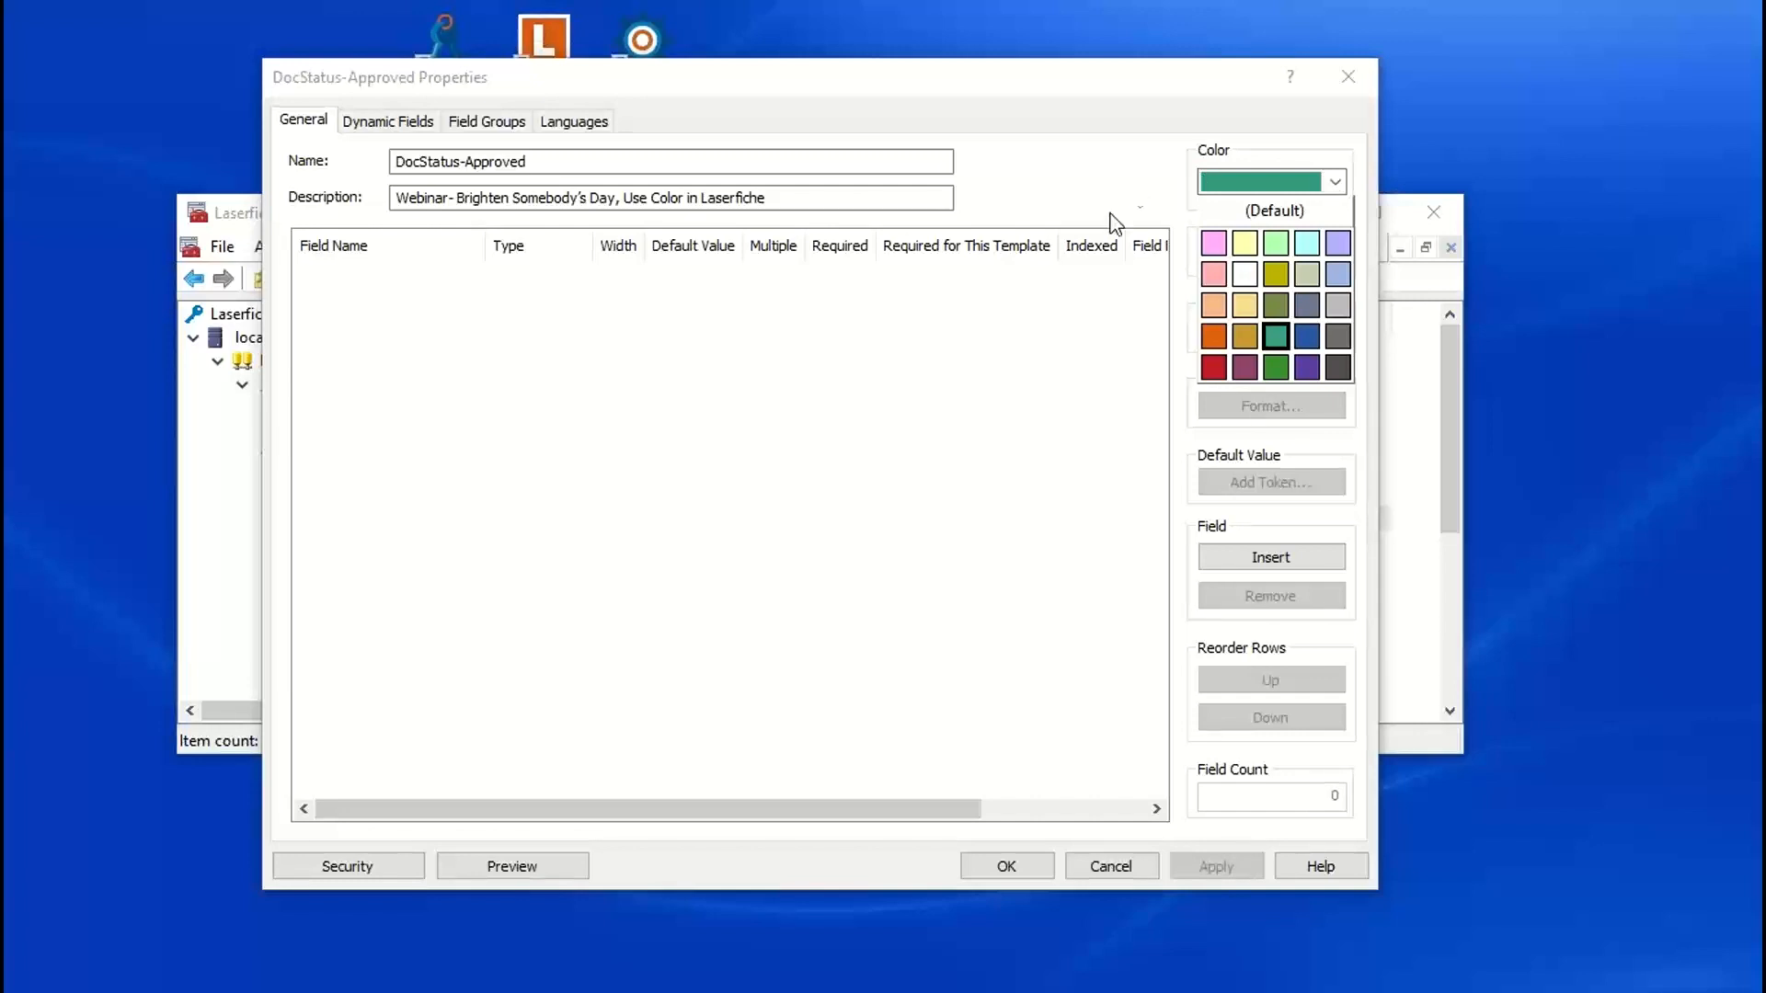
{"action": "left_click", "coordinate": [1338, 185]}
{"action": "left_click", "coordinate": [1336, 183]}
{"action": "left_click", "coordinate": [1335, 184]}
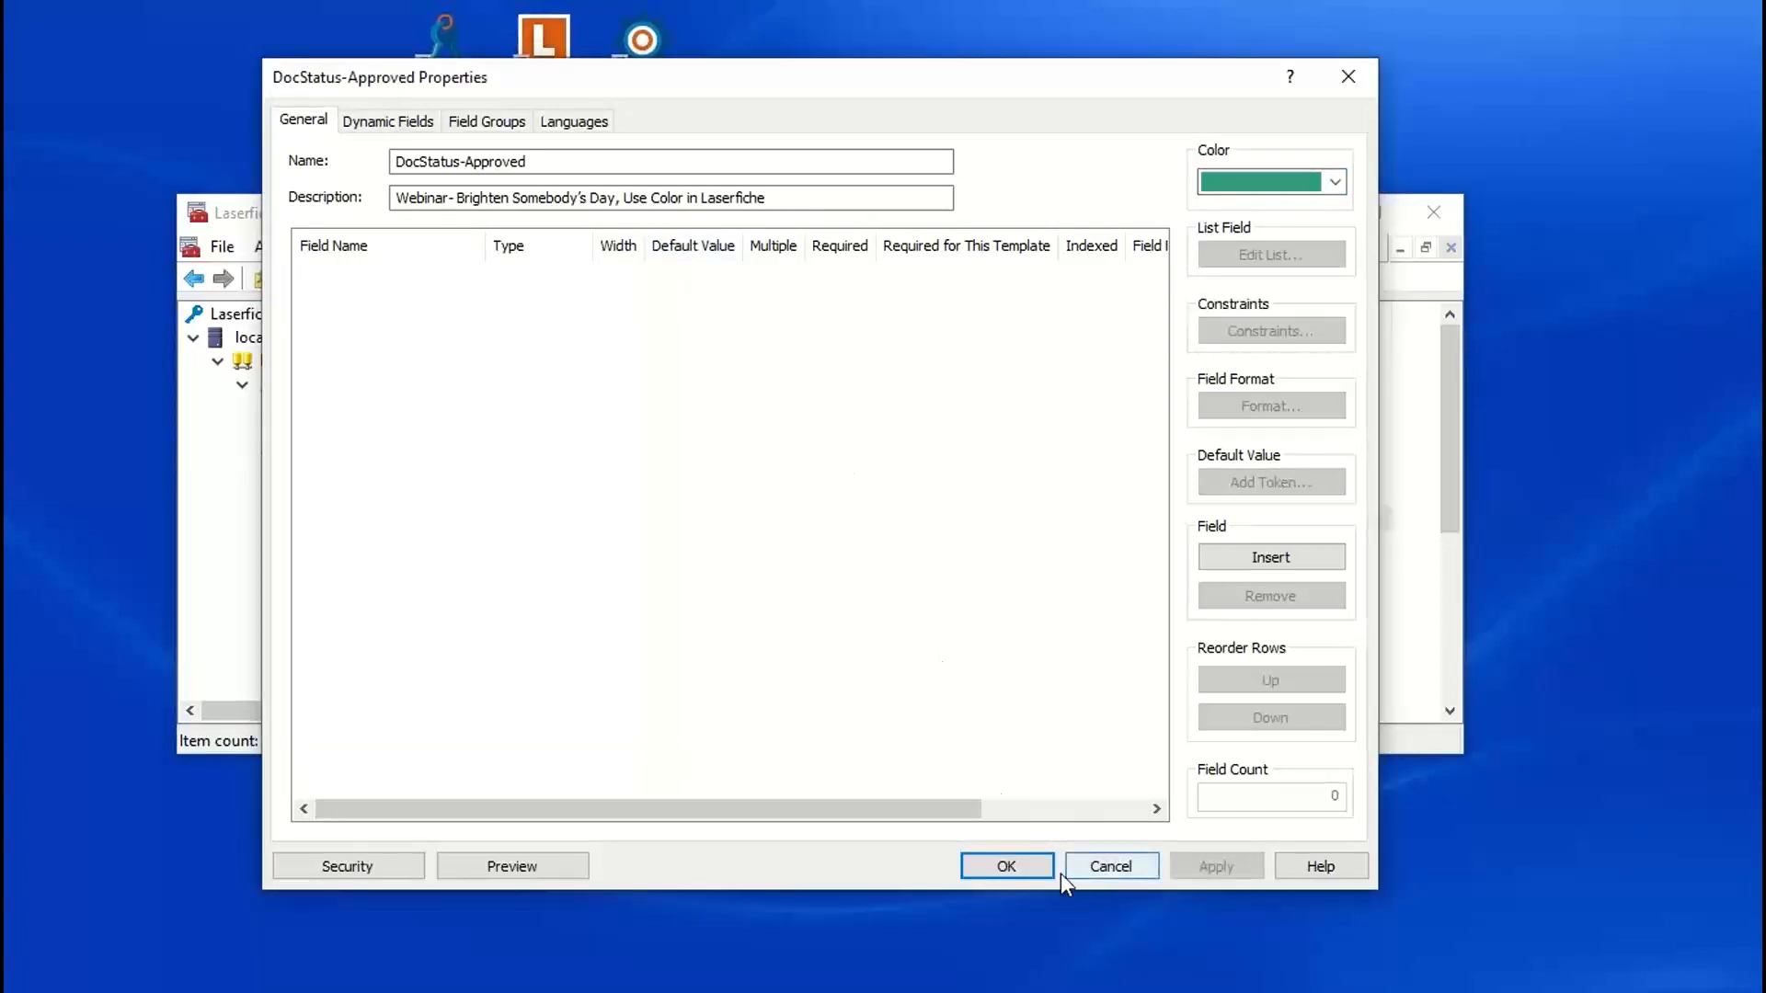
{"action": "left_click", "coordinate": [1007, 866]}
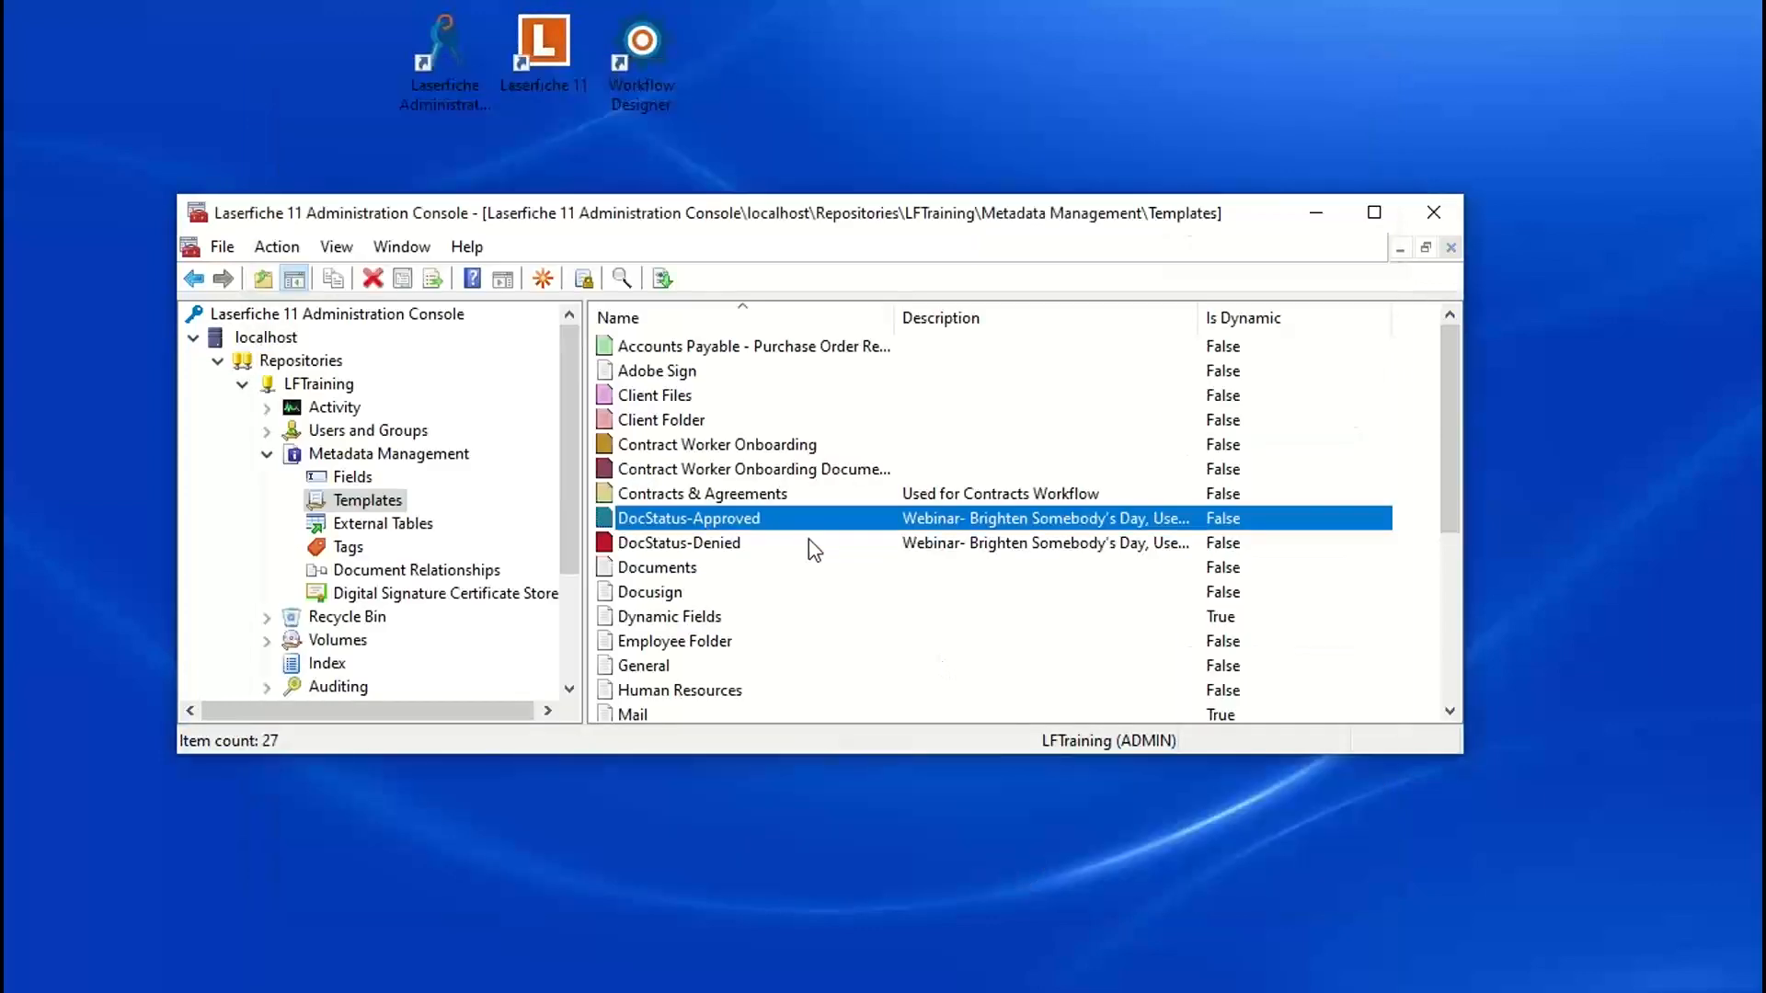
Step: Review the DocStatus-Denied template's Status field and color selection, then close its properties
{"action": "double_click", "coordinate": [695, 544]}
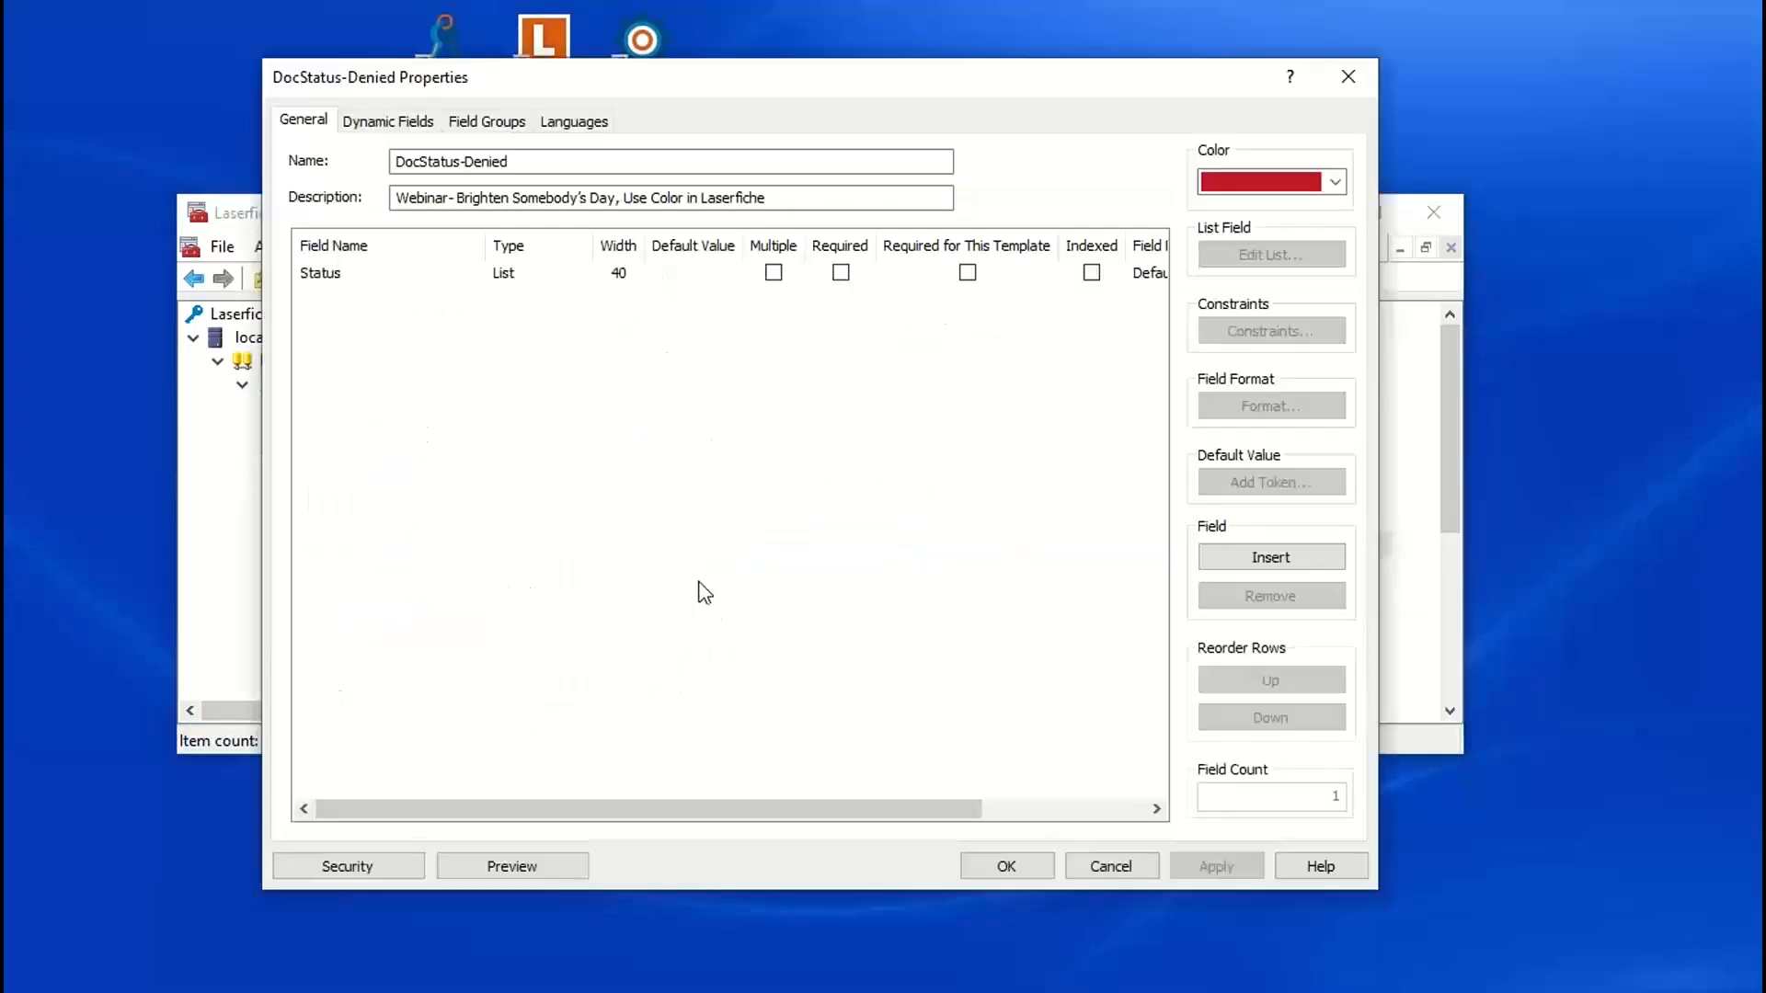
{"action": "left_click", "coordinate": [345, 276]}
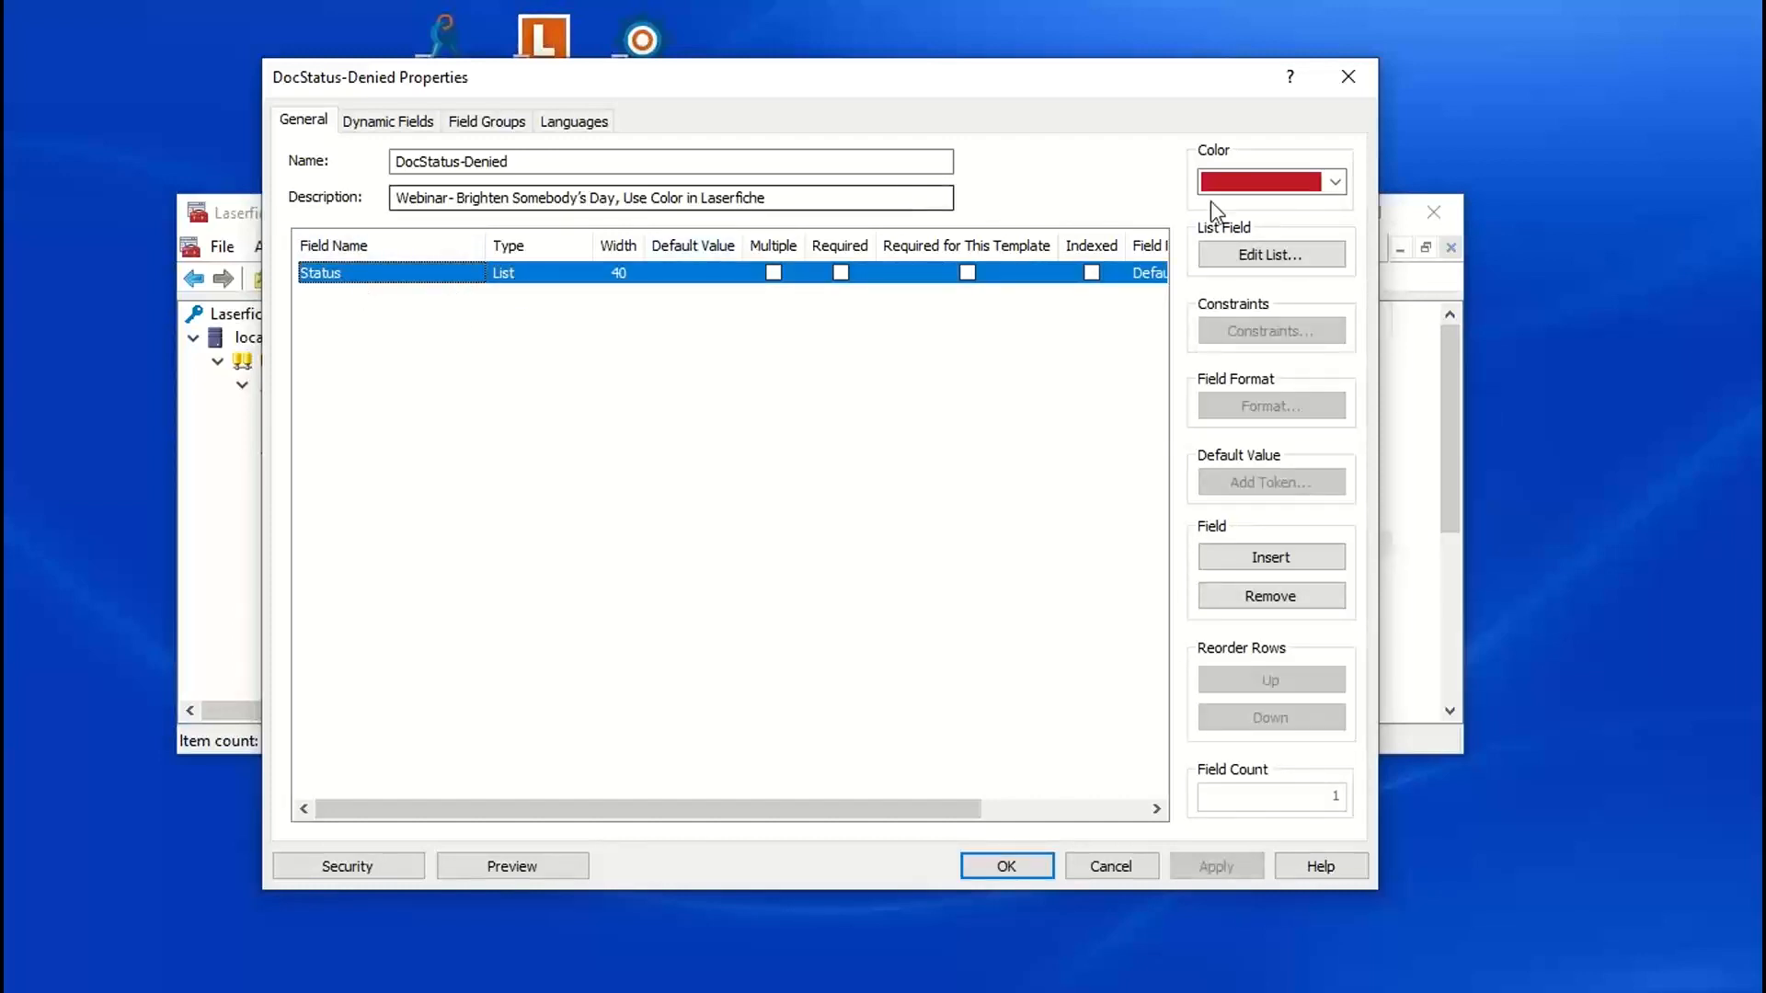
{"action": "left_click", "coordinate": [1336, 183]}
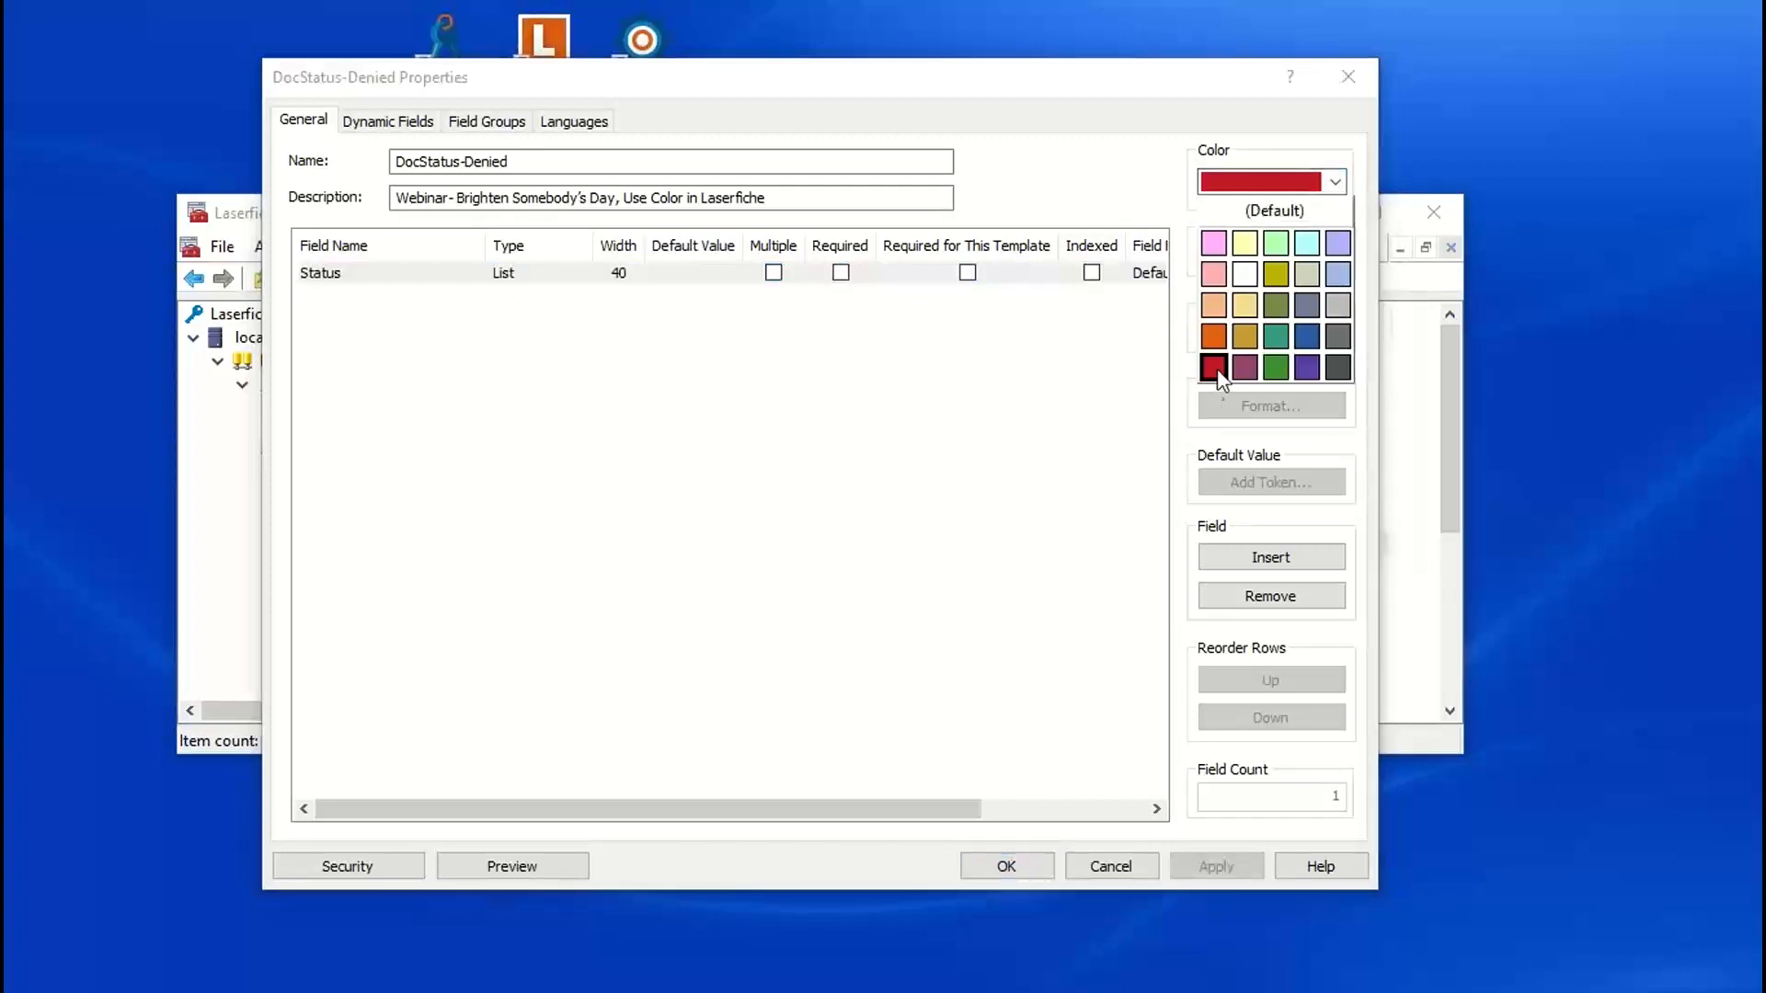
{"action": "left_click", "coordinate": [1109, 170]}
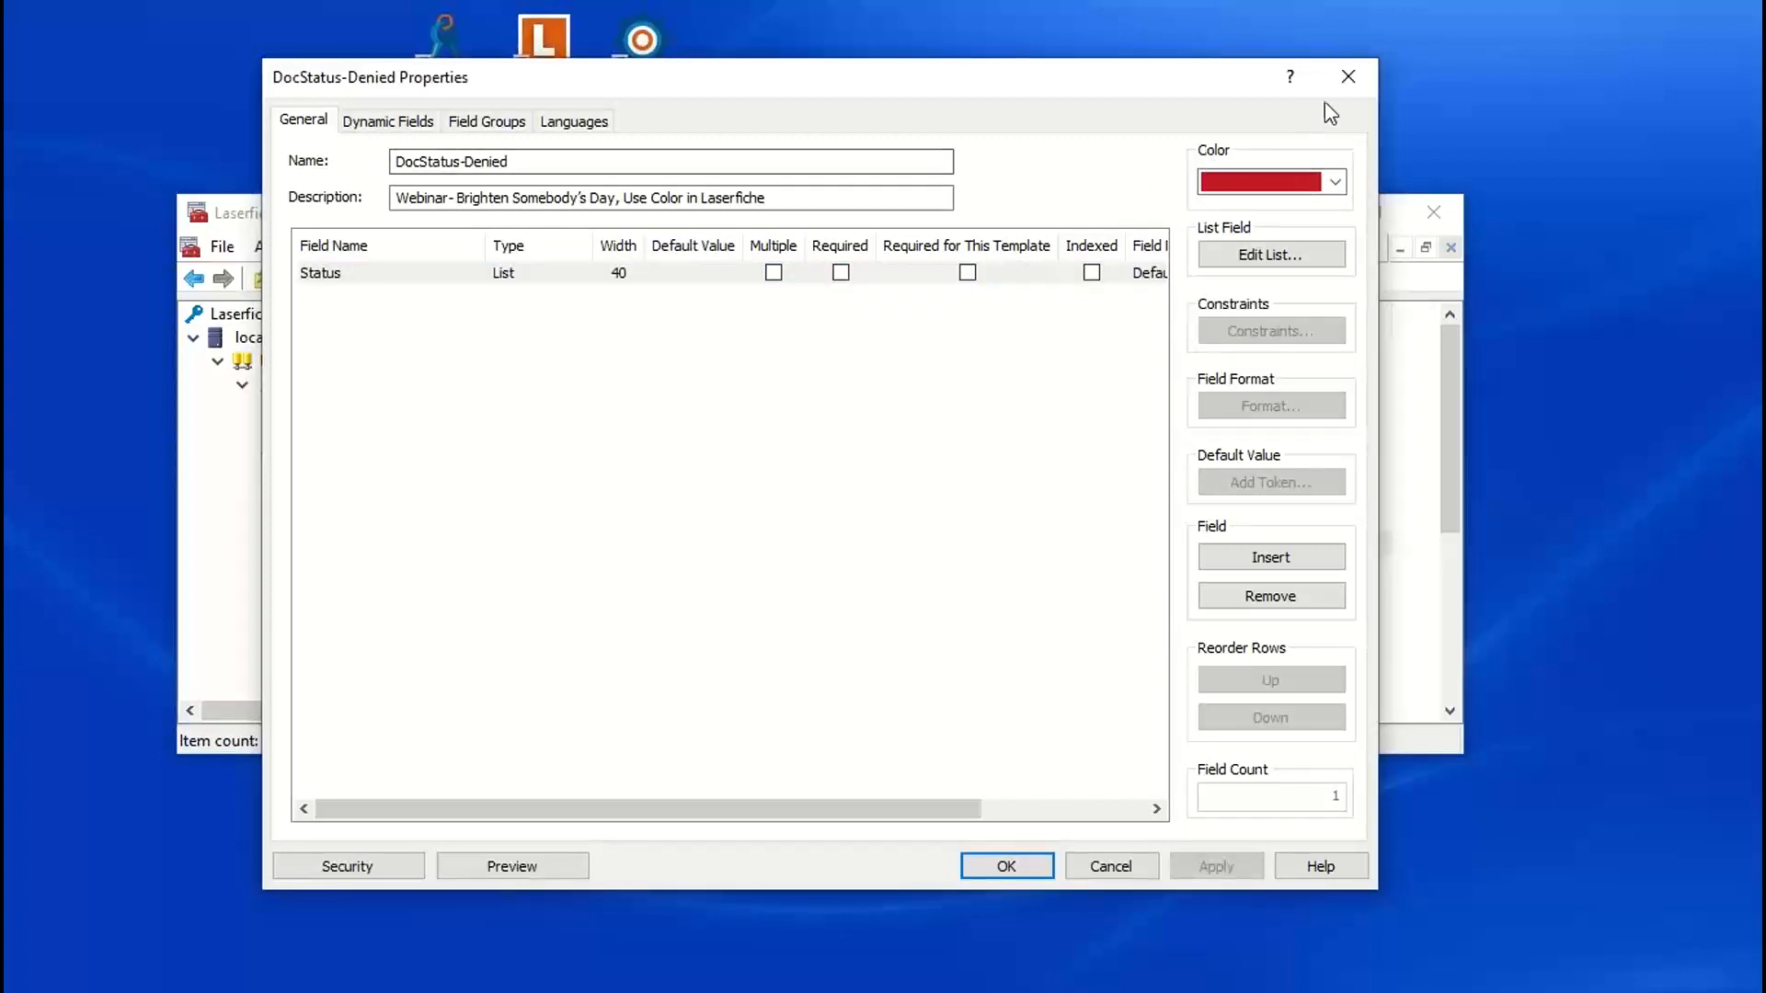
{"action": "left_click", "coordinate": [1348, 77]}
Step: Add the existing Status field to the DocStatus-Approved template and save the template
{"action": "left_click", "coordinate": [743, 520]}
{"action": "double_click", "coordinate": [743, 521]}
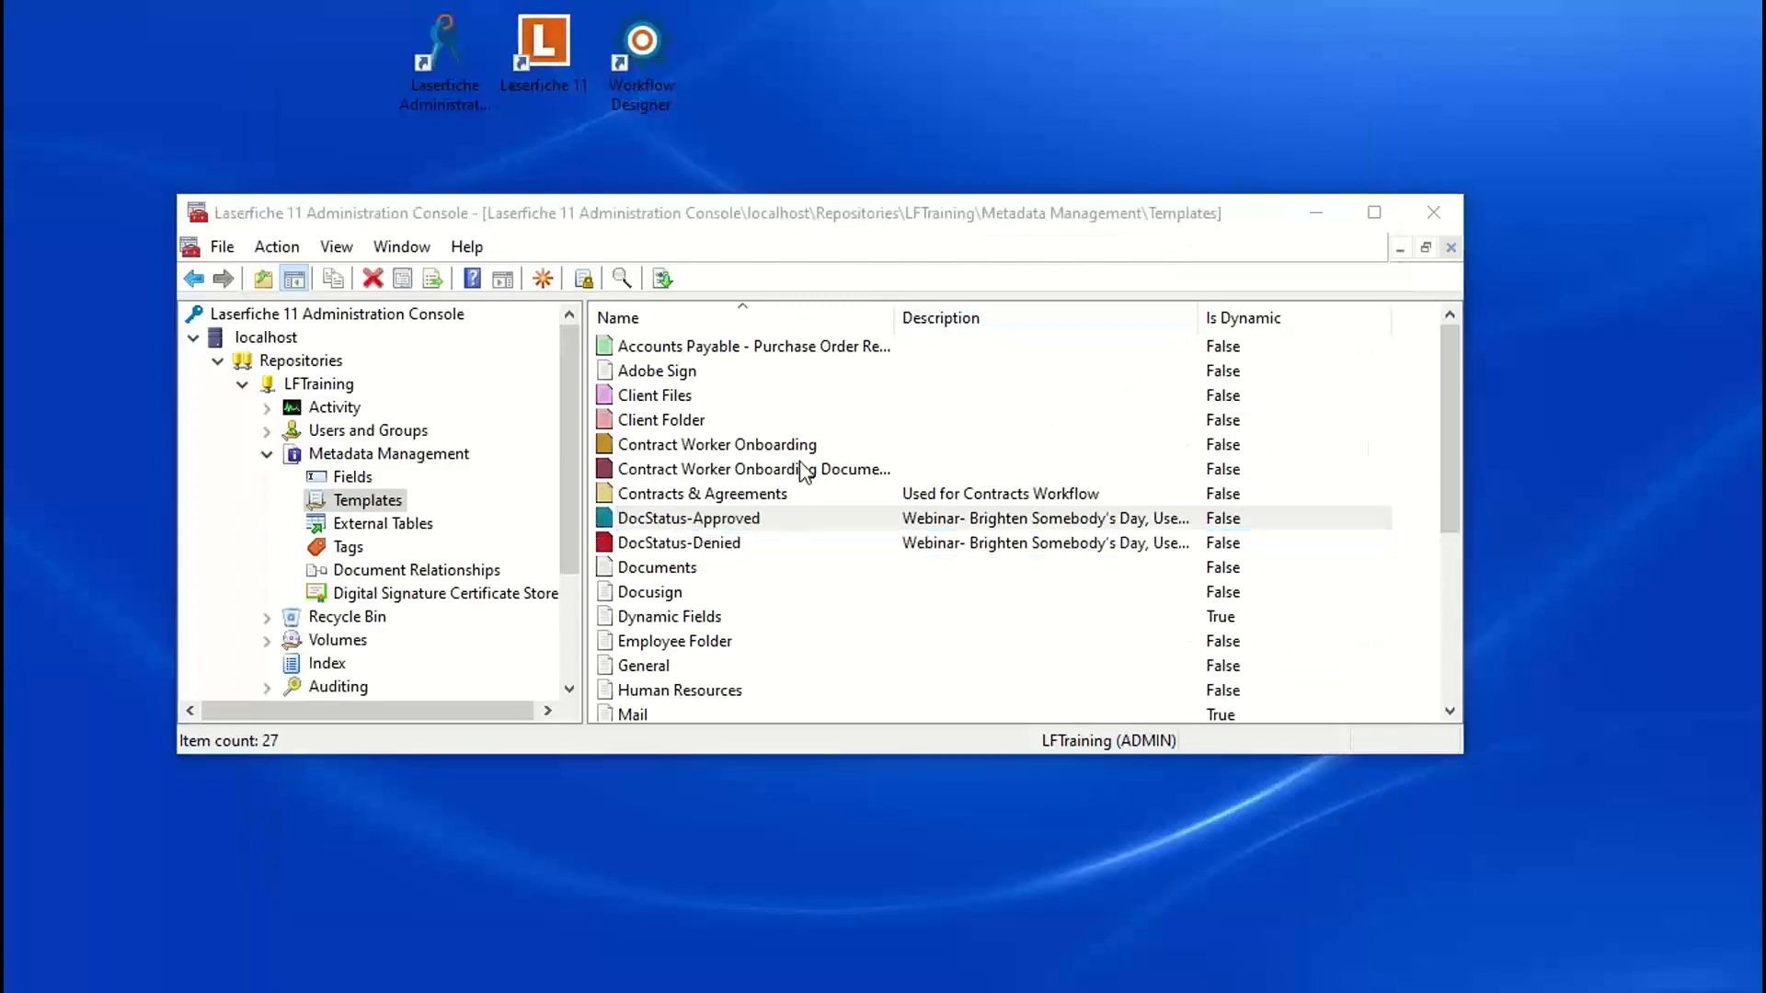
{"action": "left_click", "coordinate": [430, 276]}
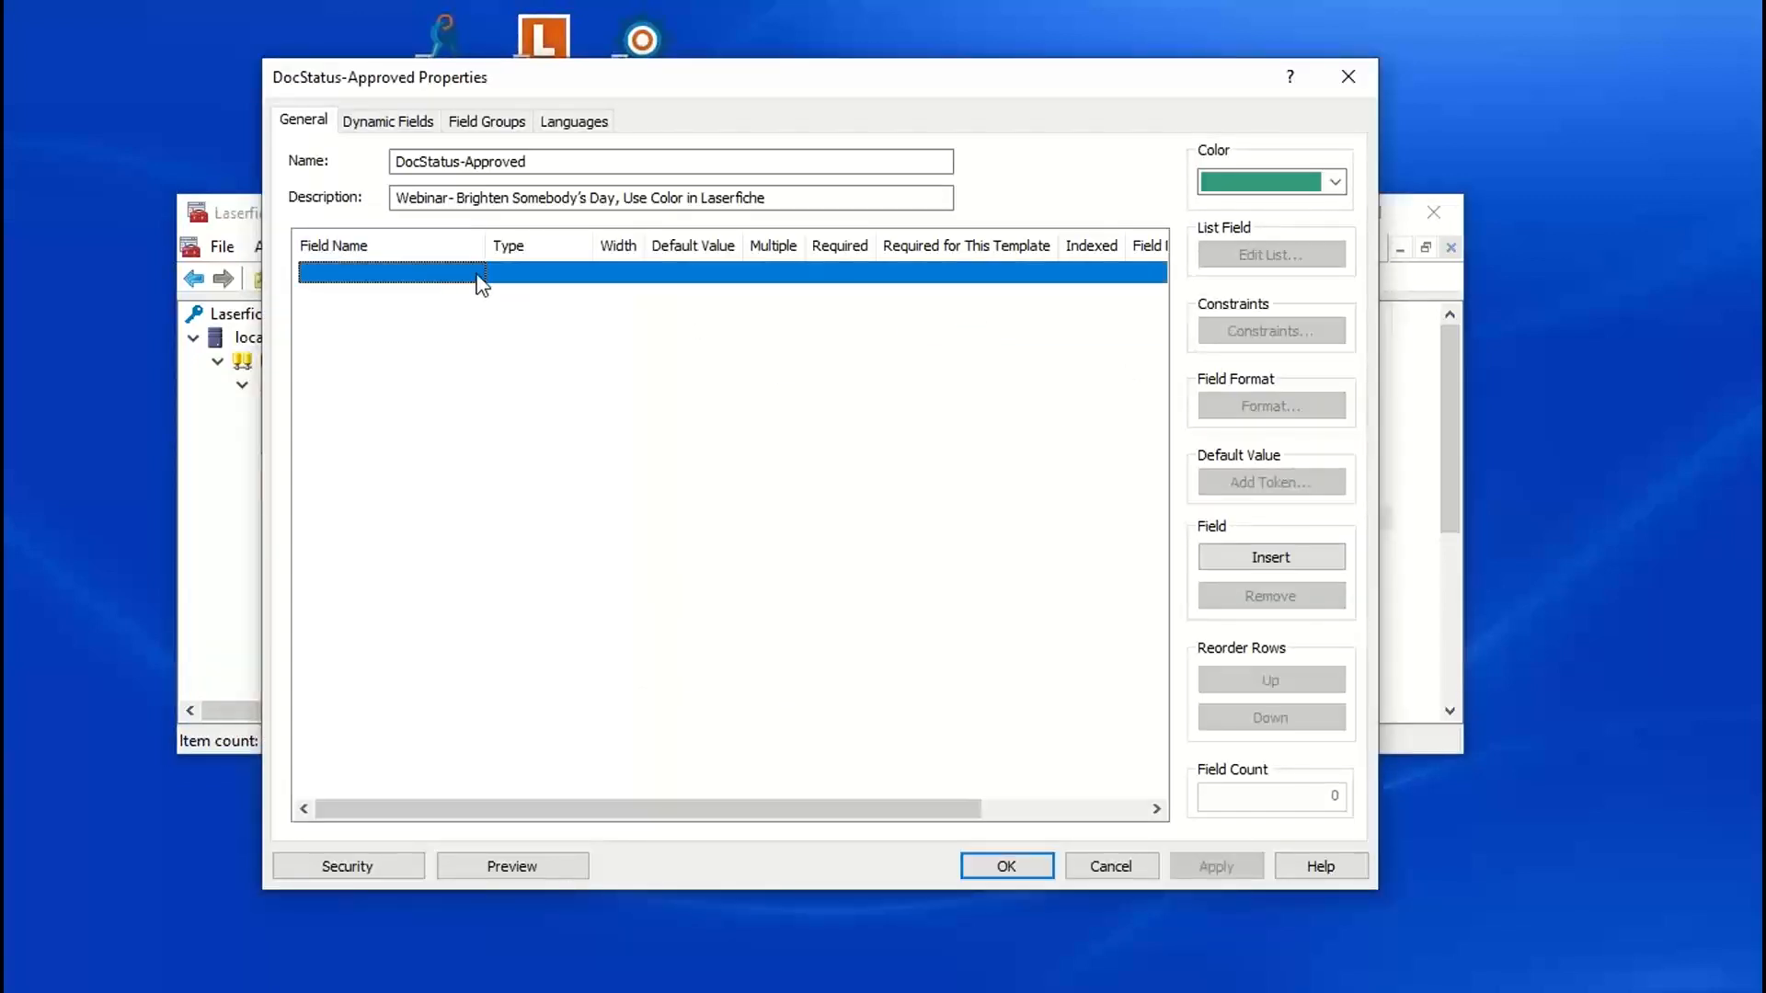
{"action": "left_click", "coordinate": [474, 269]}
{"action": "left_click_drag", "start_coordinate": [477, 326], "coordinate": [460, 688]}
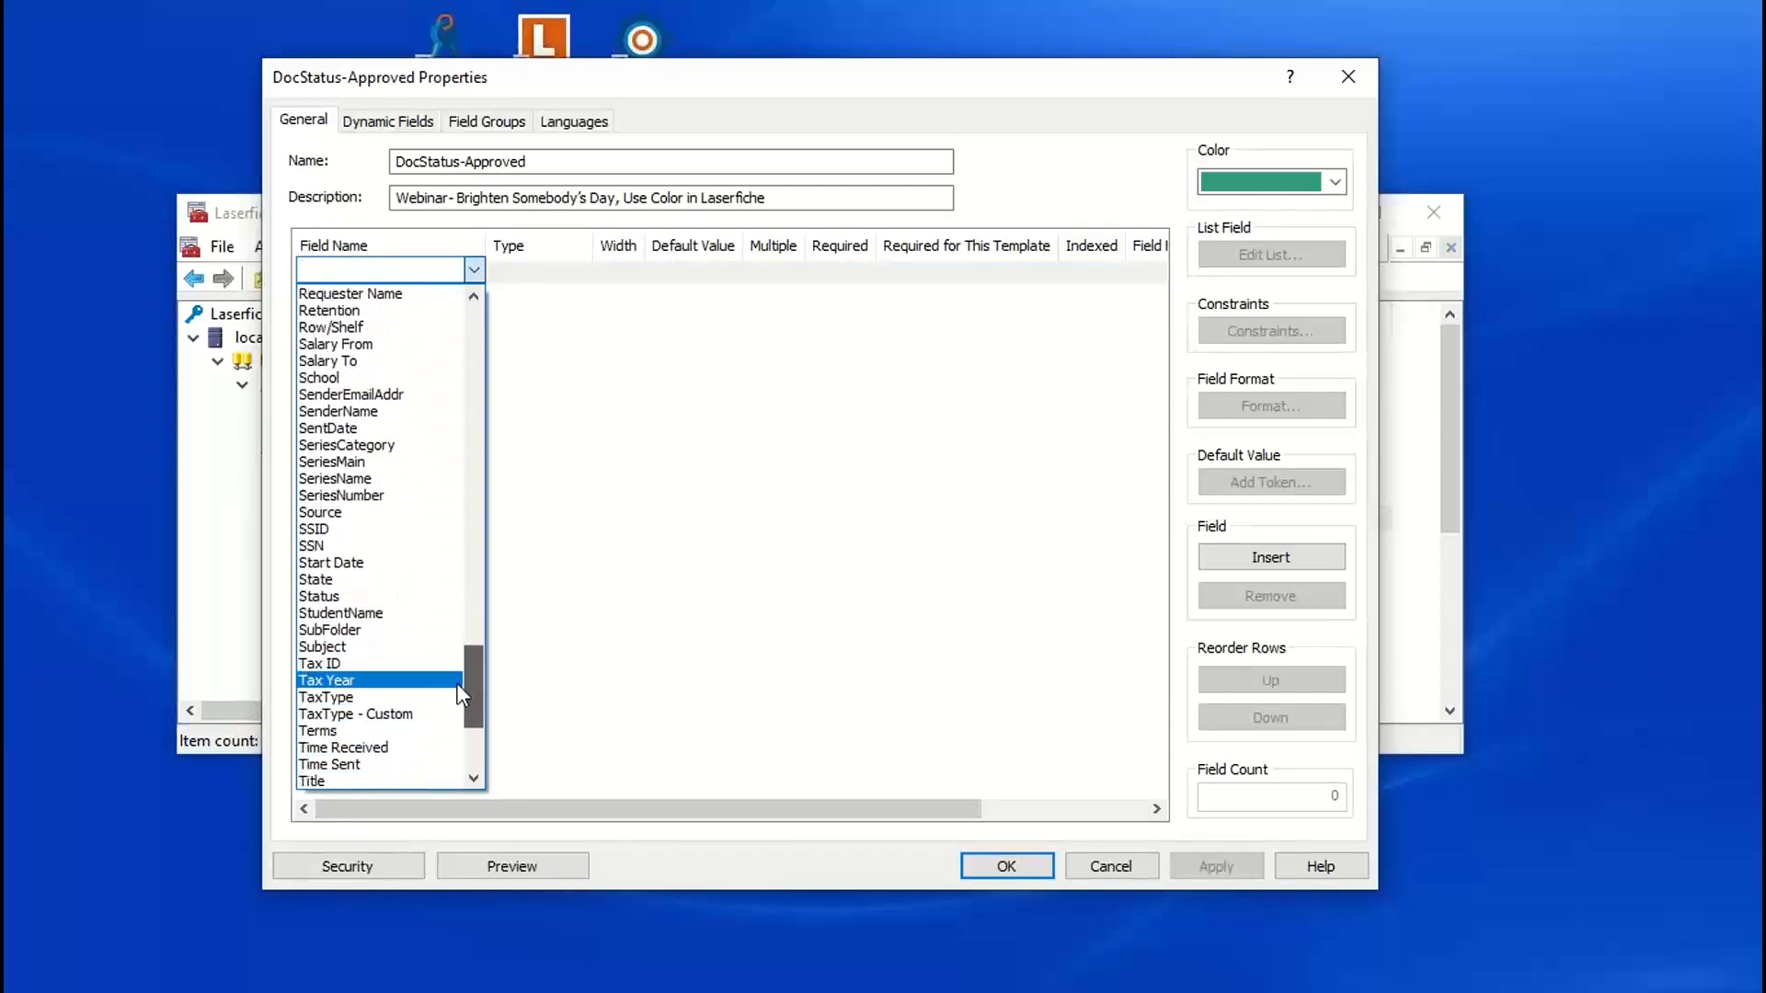
{"action": "left_click", "coordinate": [320, 596]}
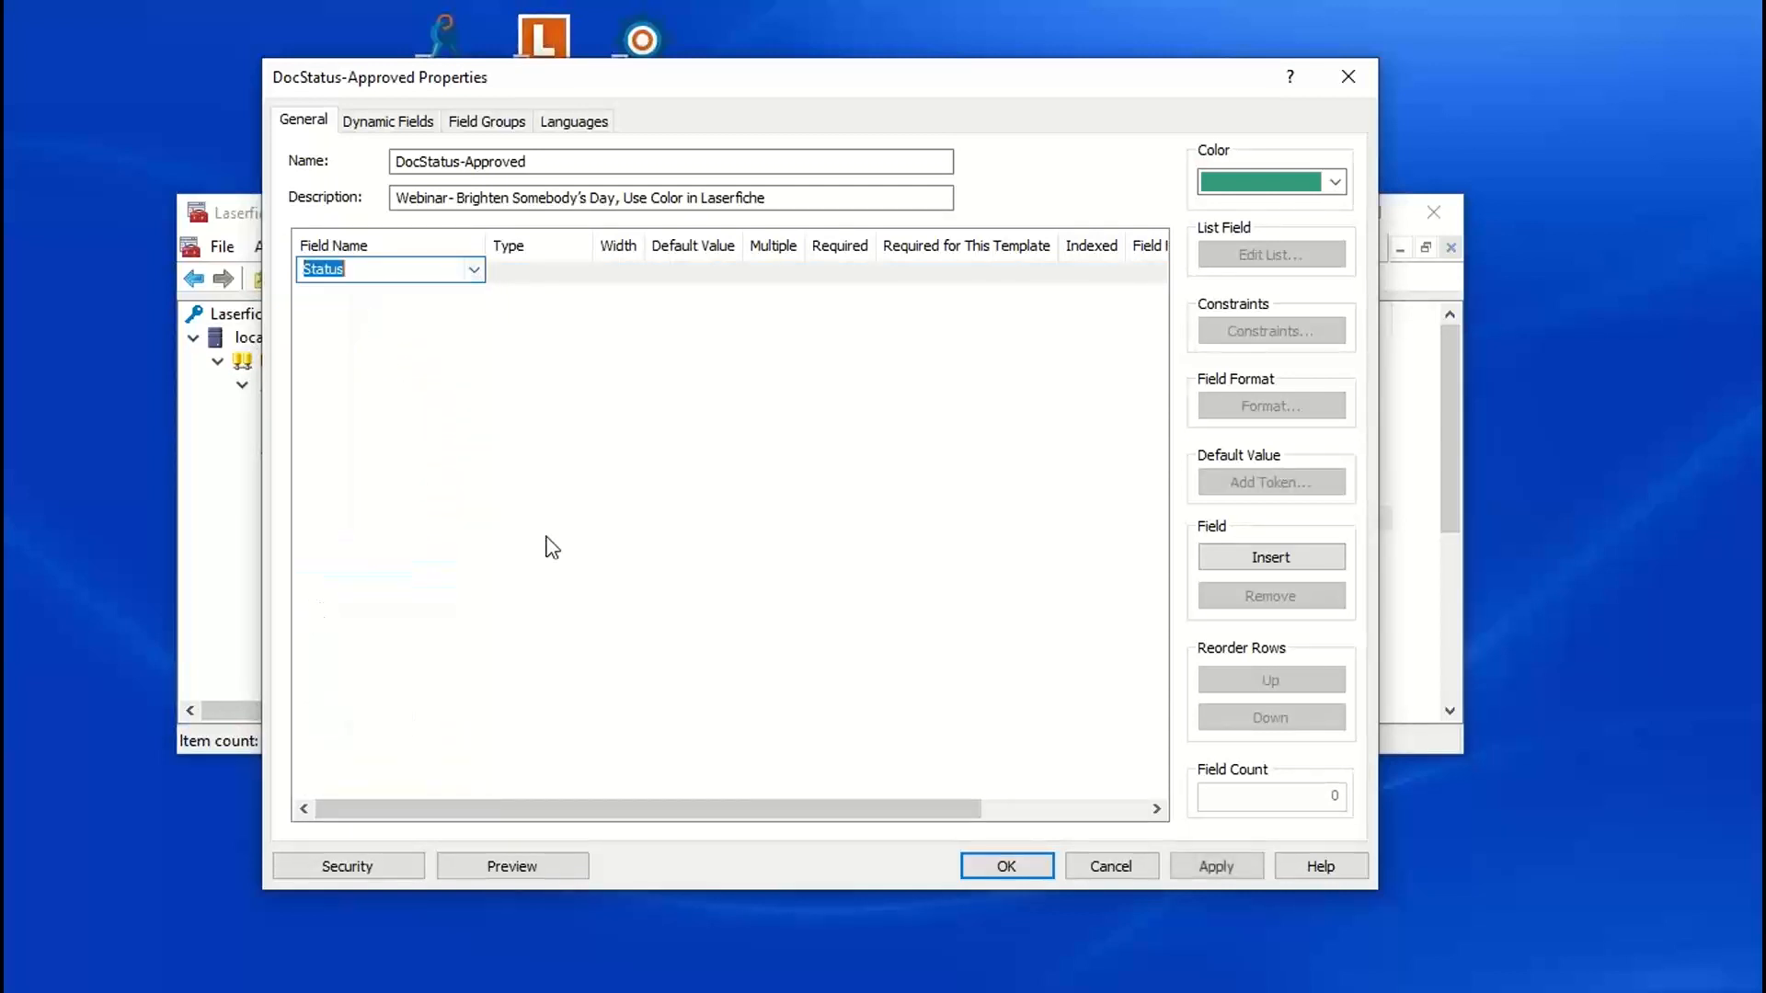
{"action": "left_click", "coordinate": [1012, 869]}
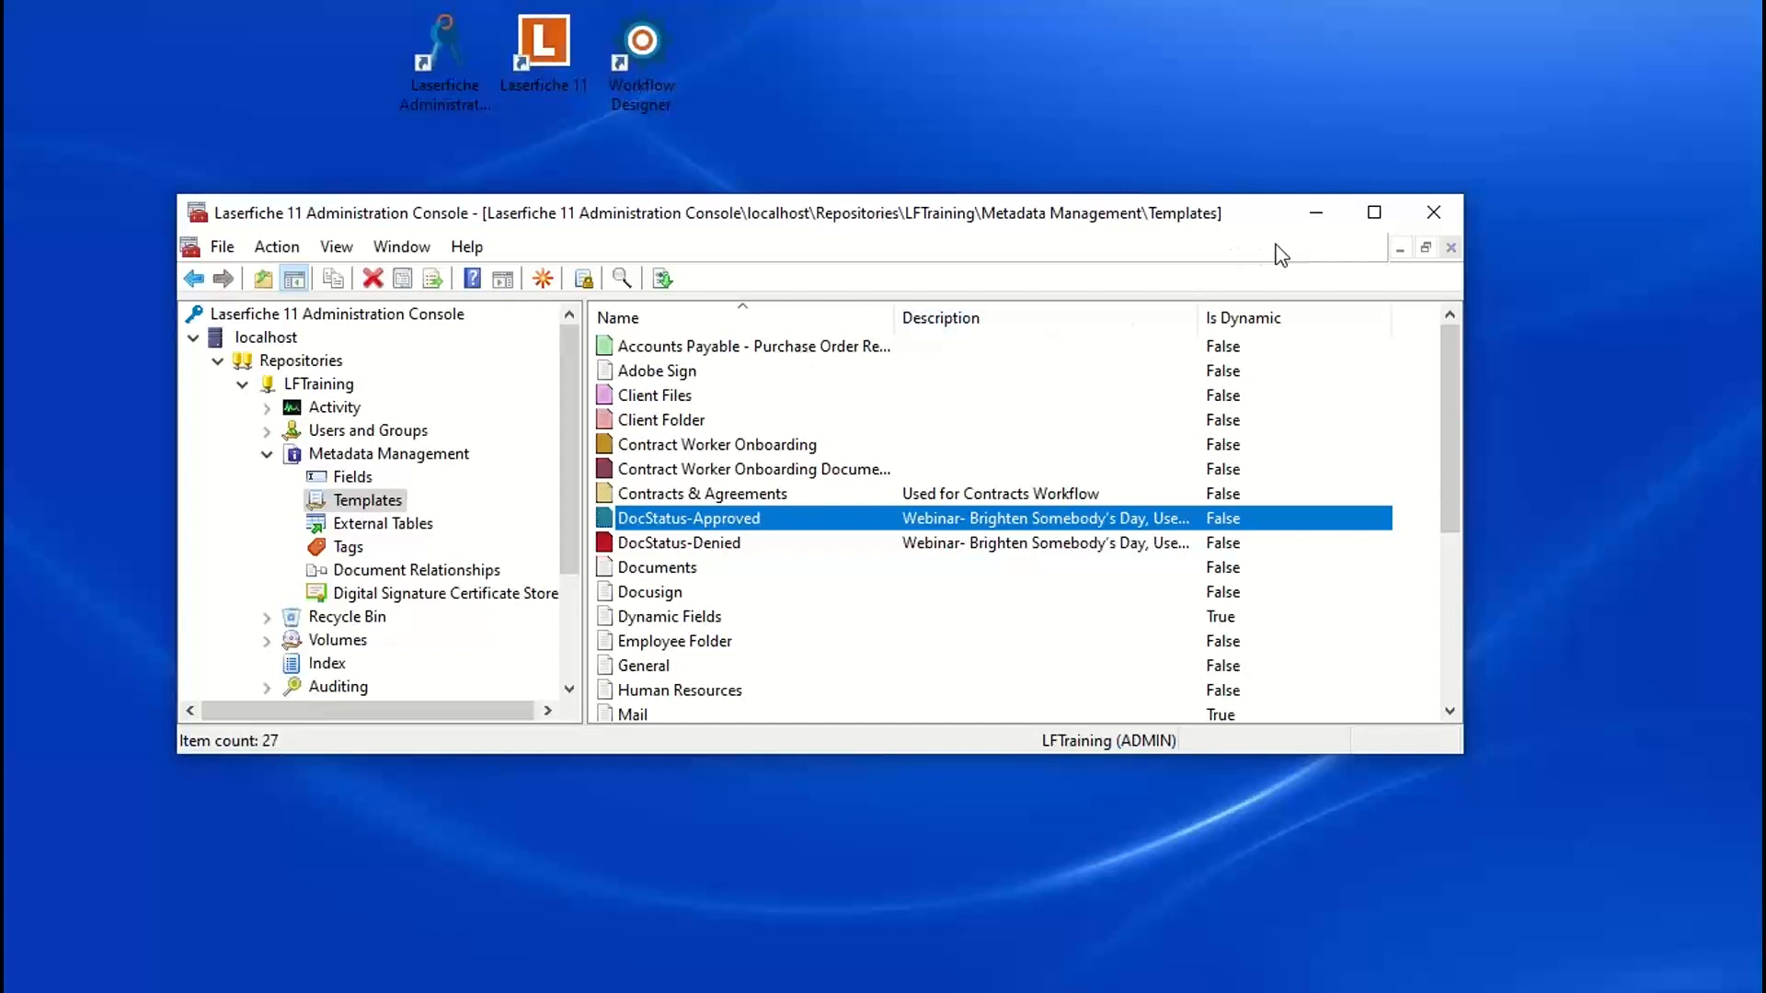
Step: Minimize the Administration Console and open Workflow Designer in a maximized window
{"action": "left_click", "coordinate": [1316, 217]}
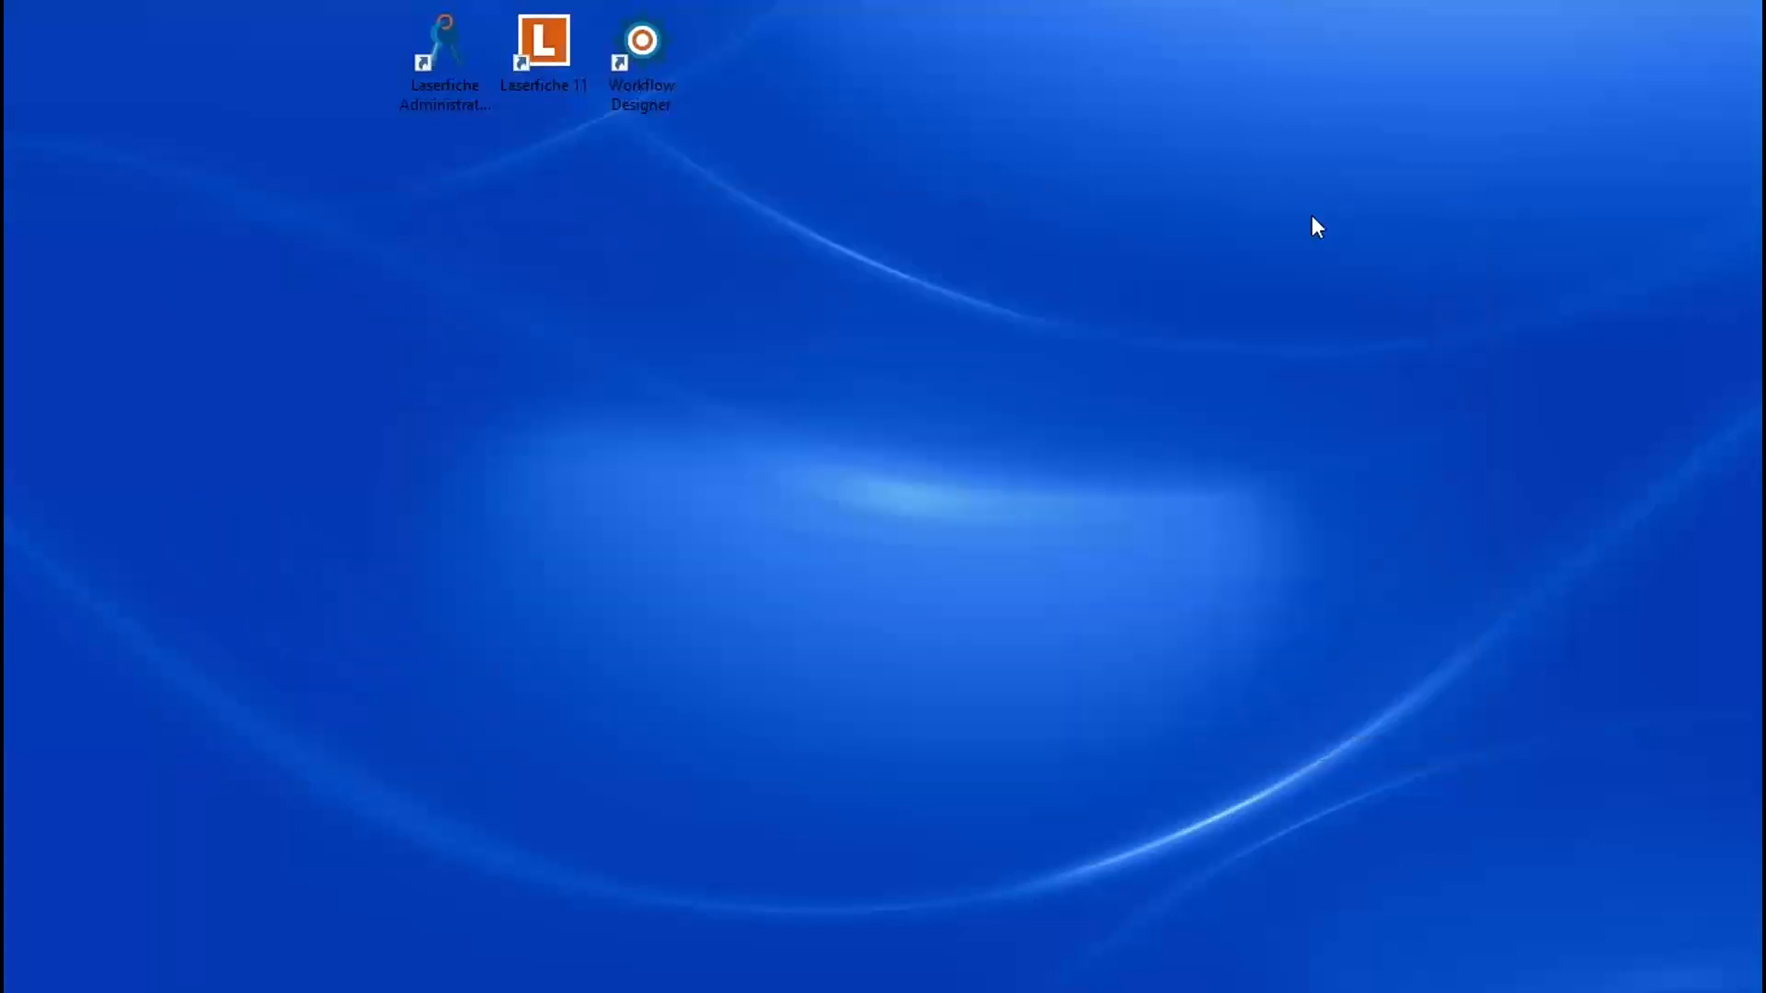
{"action": "double_click", "coordinate": [648, 57]}
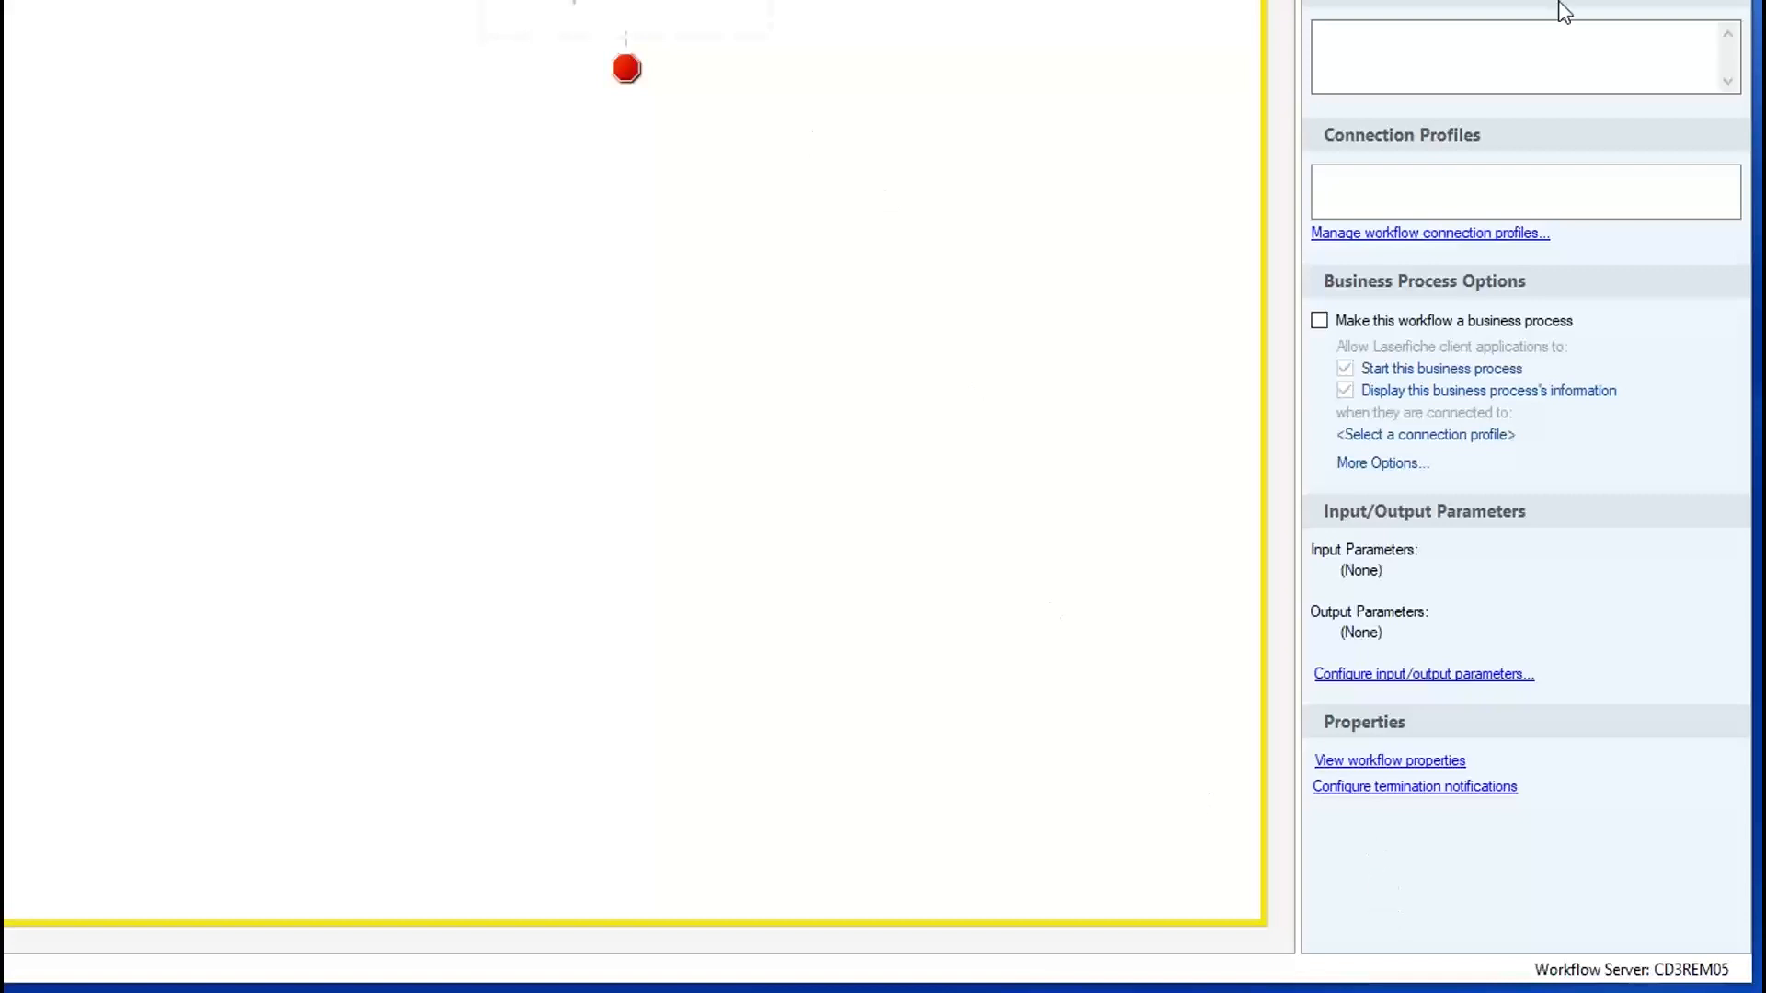
{"action": "left_click", "coordinate": [1435, 31]}
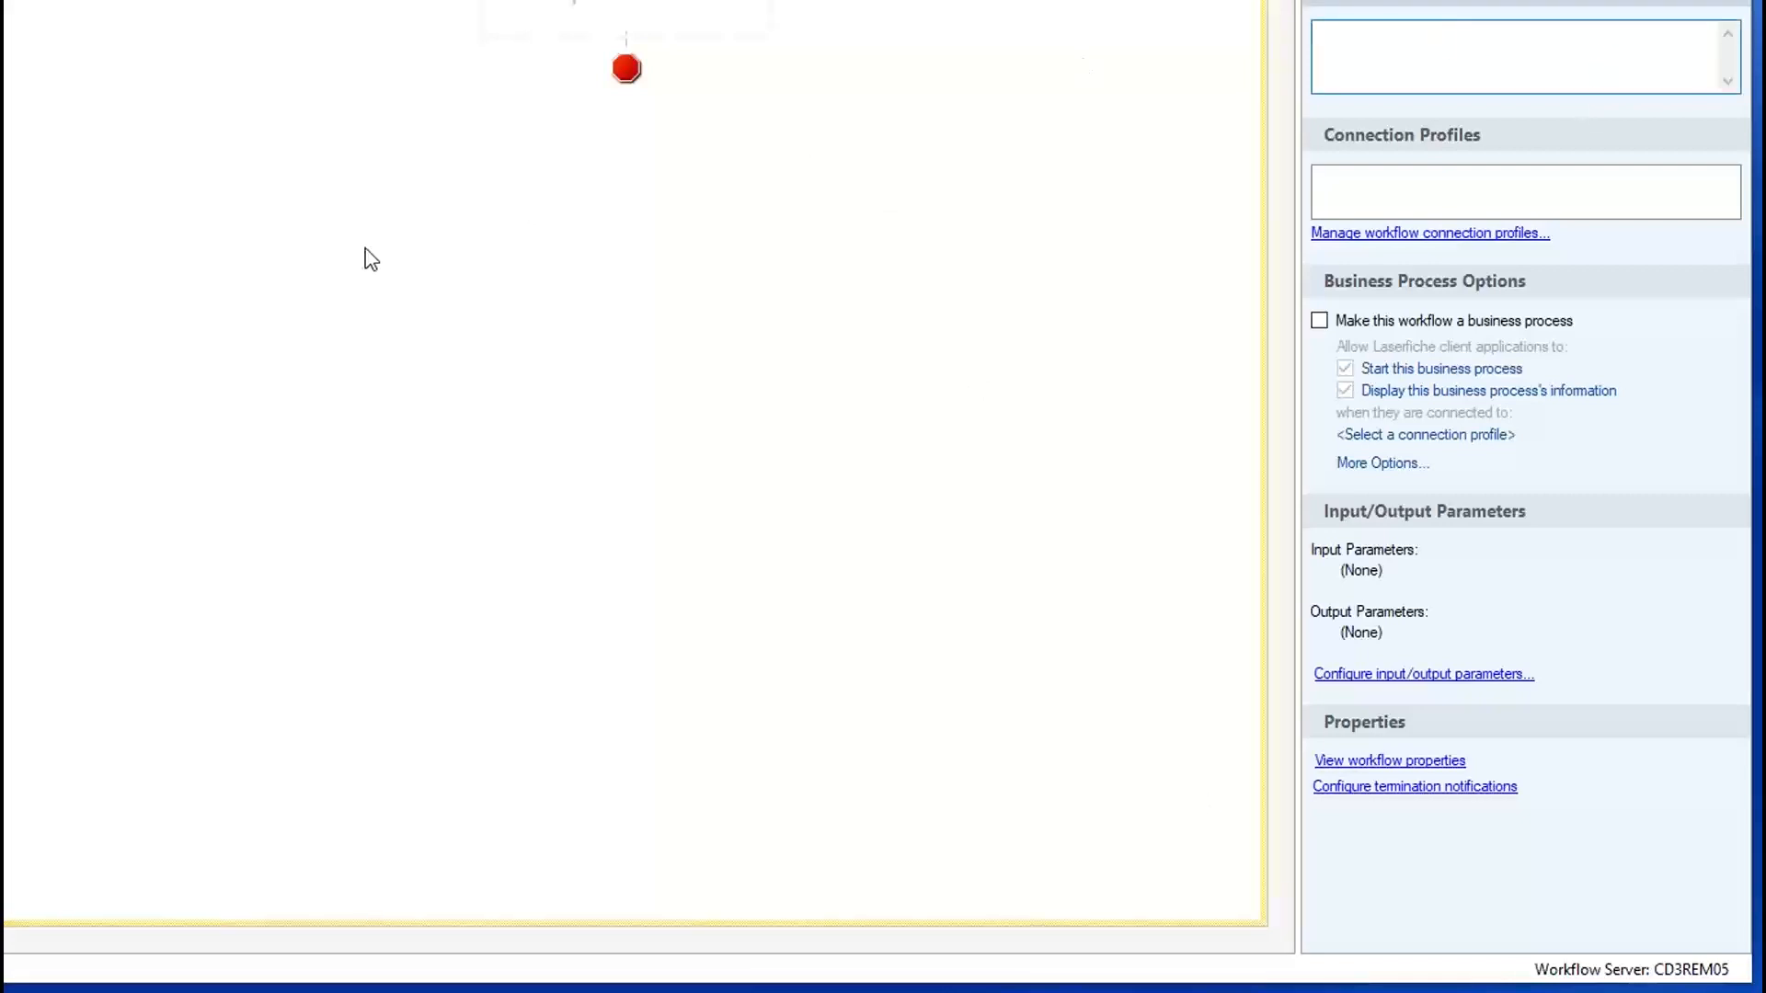
{"action": "left_click", "coordinate": [276, 12]}
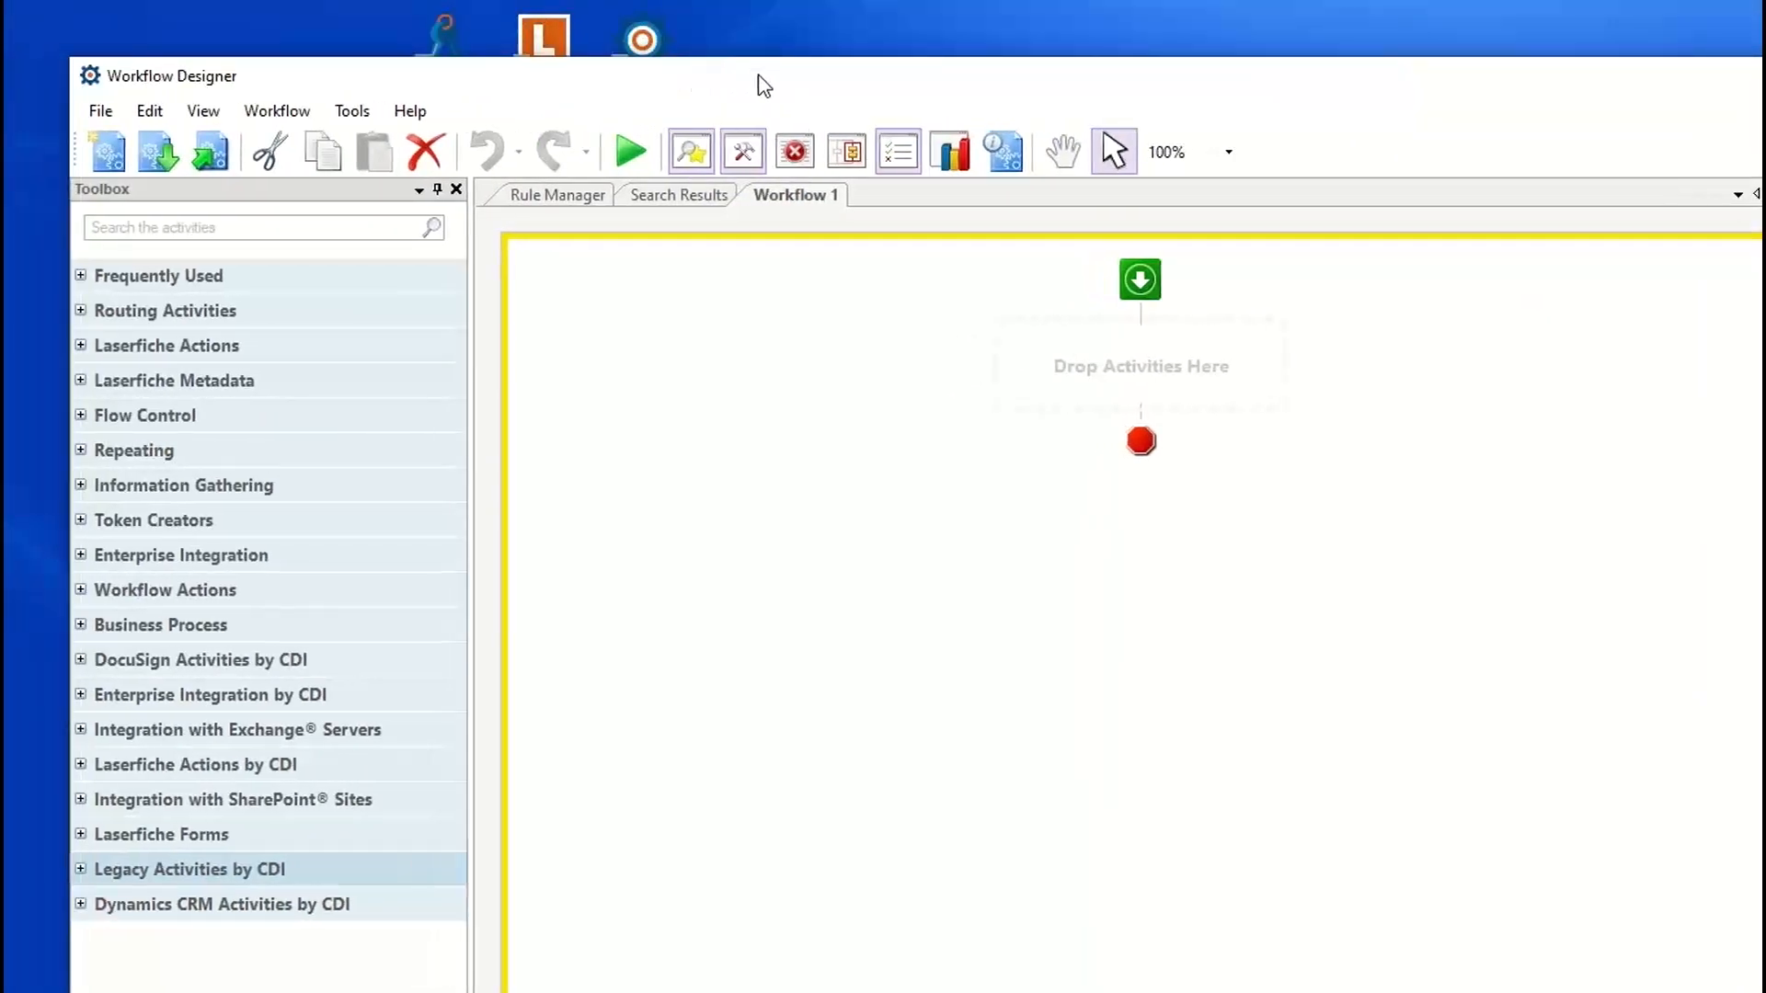
{"action": "double_click", "coordinate": [763, 82]}
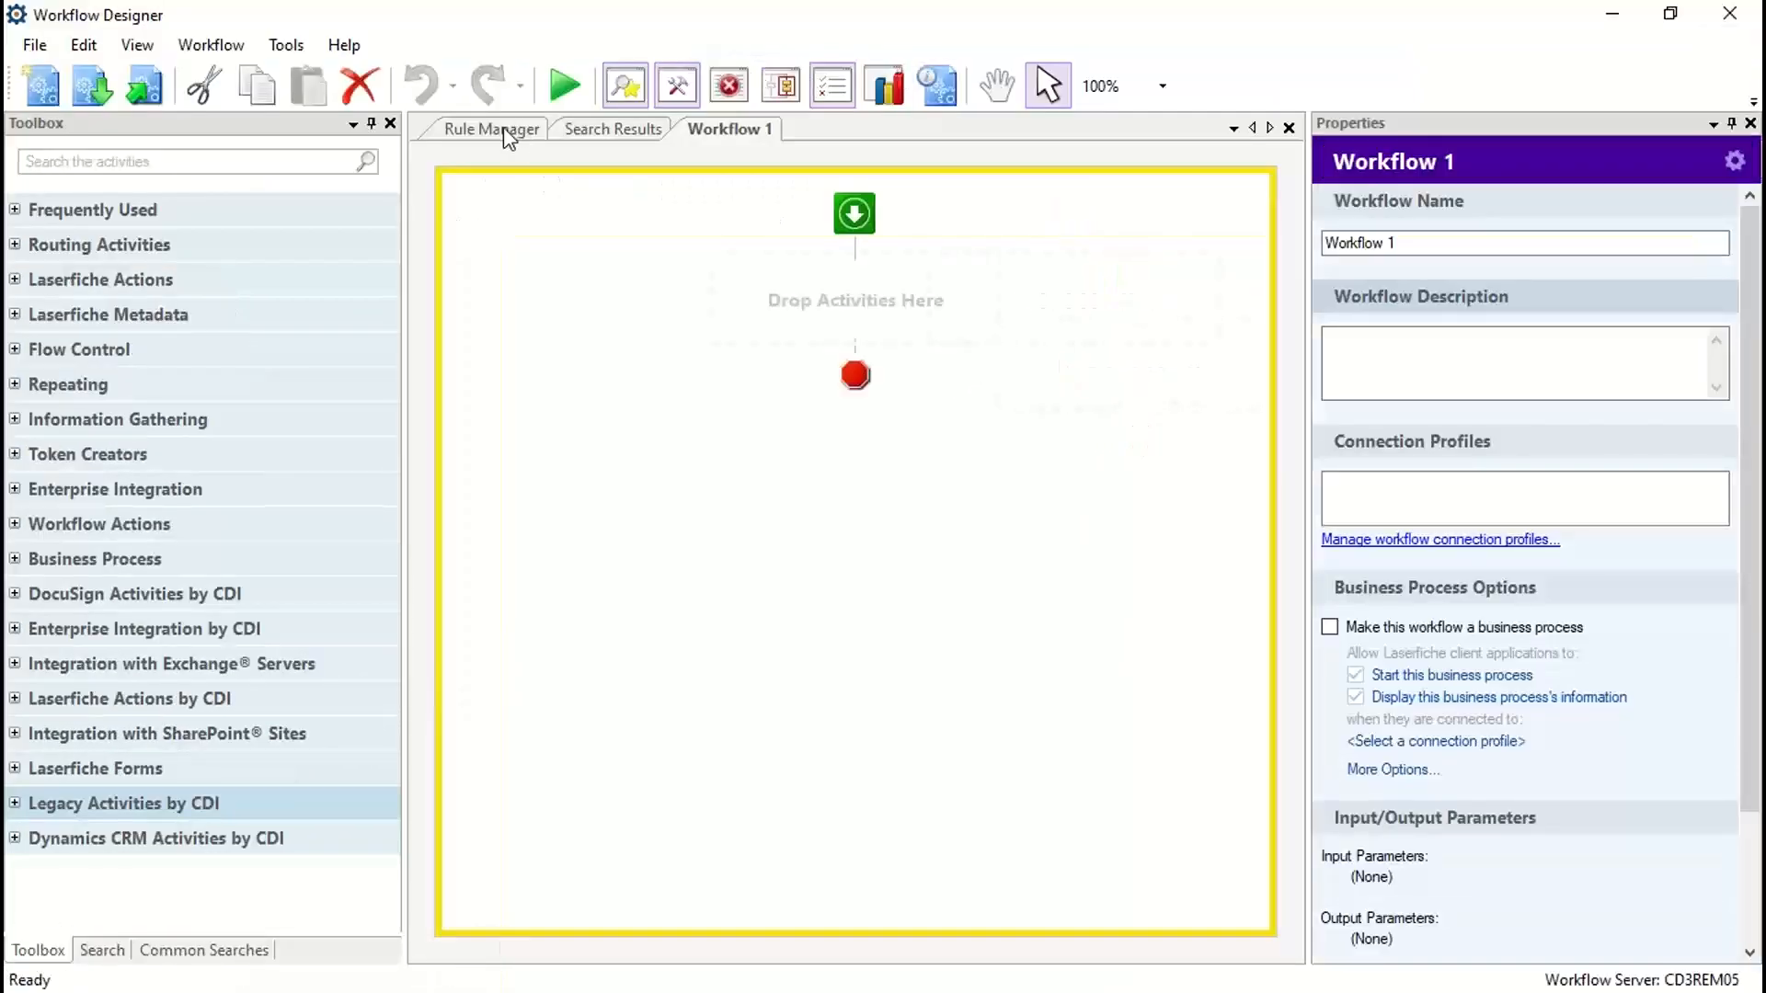
Step: Show the workflows in the "_1. Brighten Someone's Day Webinar" folder of the Rule Manager
{"action": "left_click", "coordinate": [504, 127]}
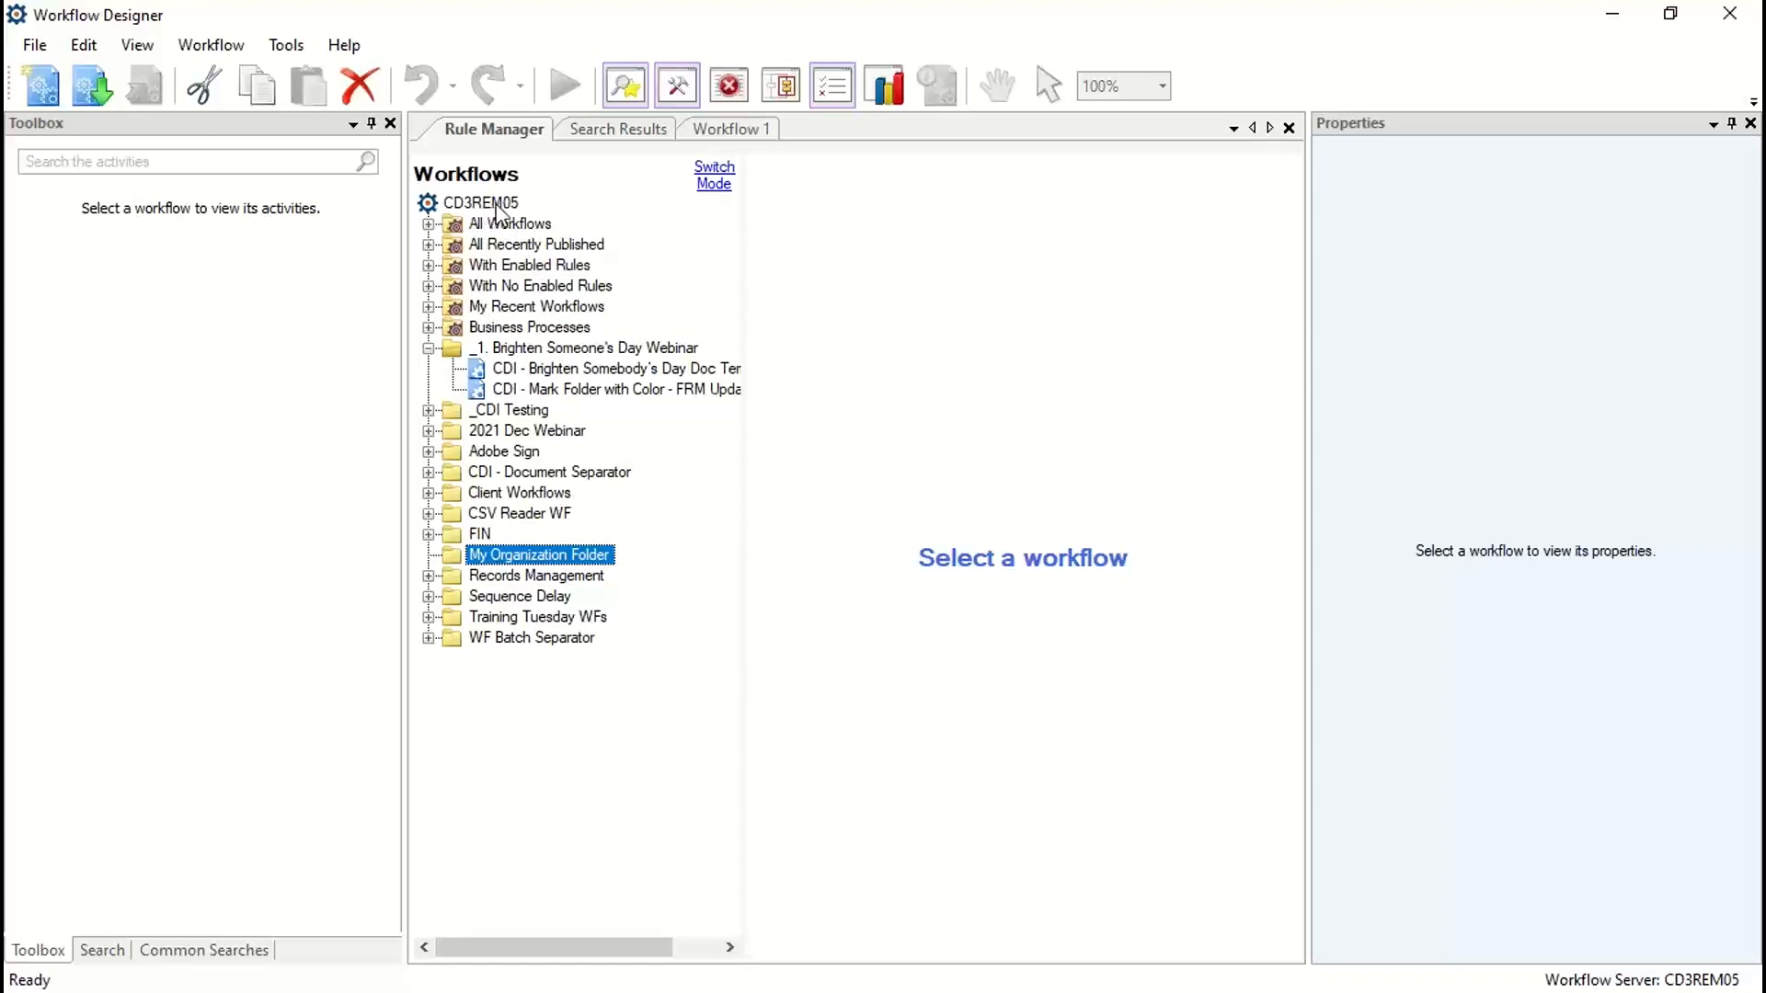
{"action": "left_click", "coordinate": [428, 350]}
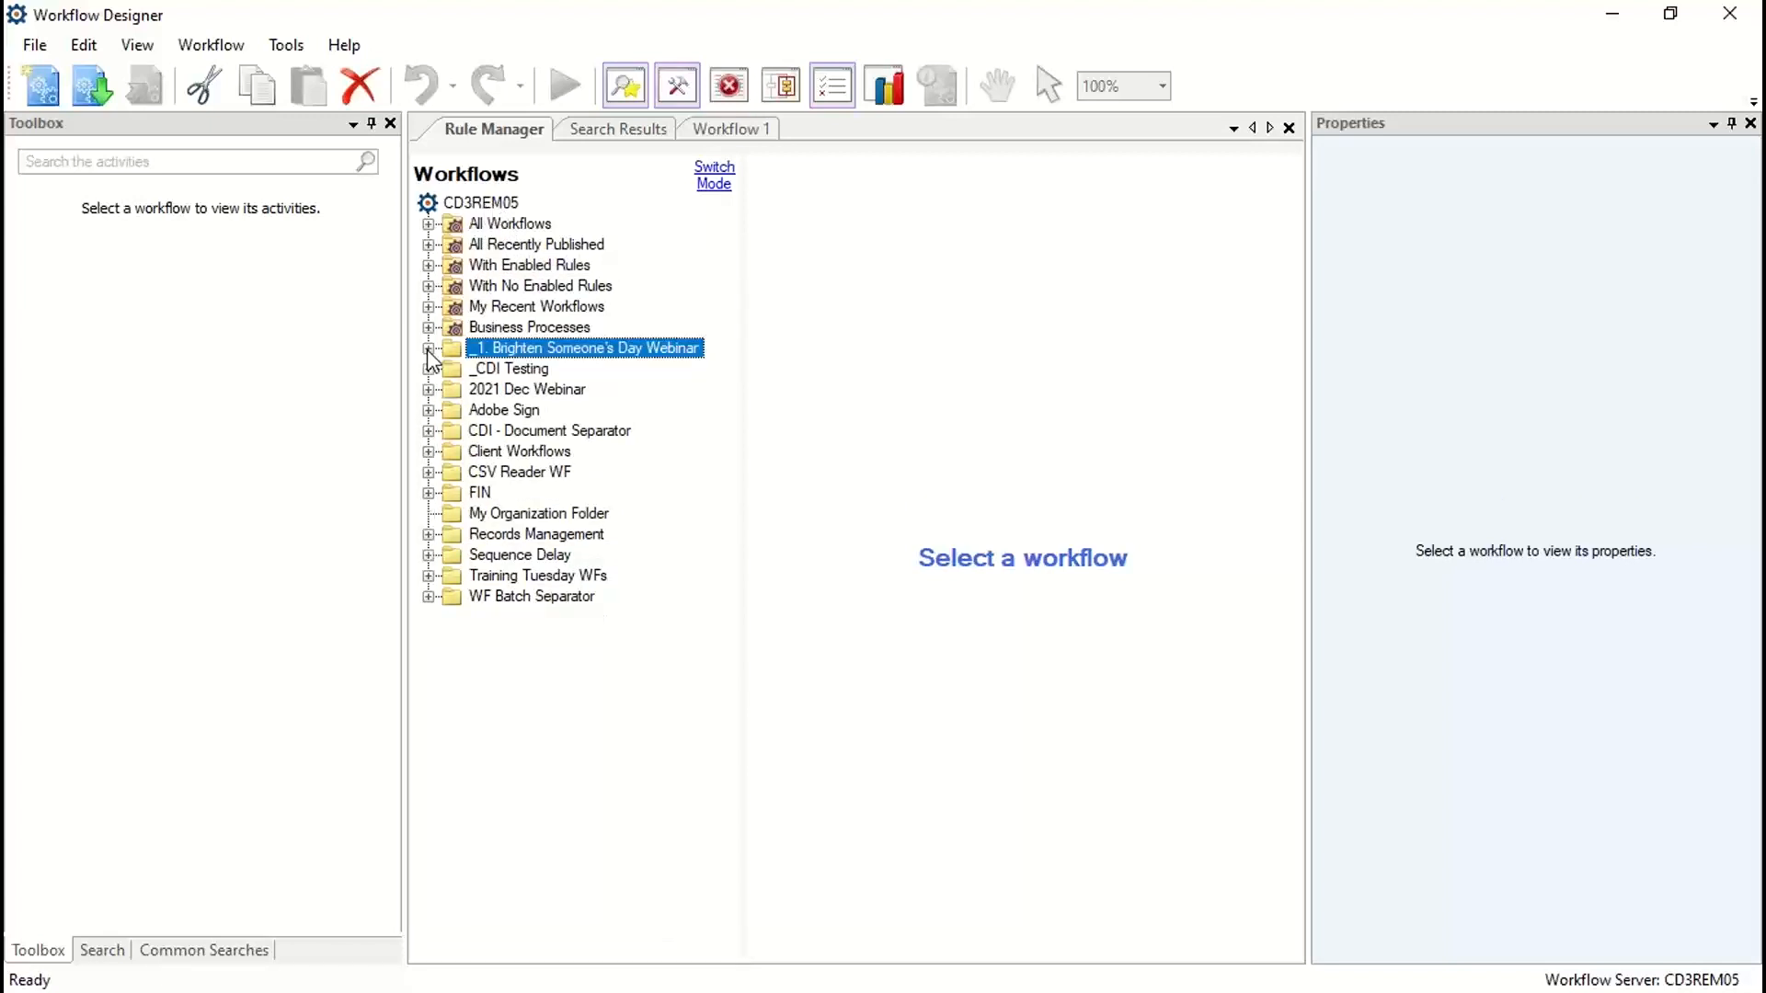
{"action": "left_click", "coordinate": [427, 349]}
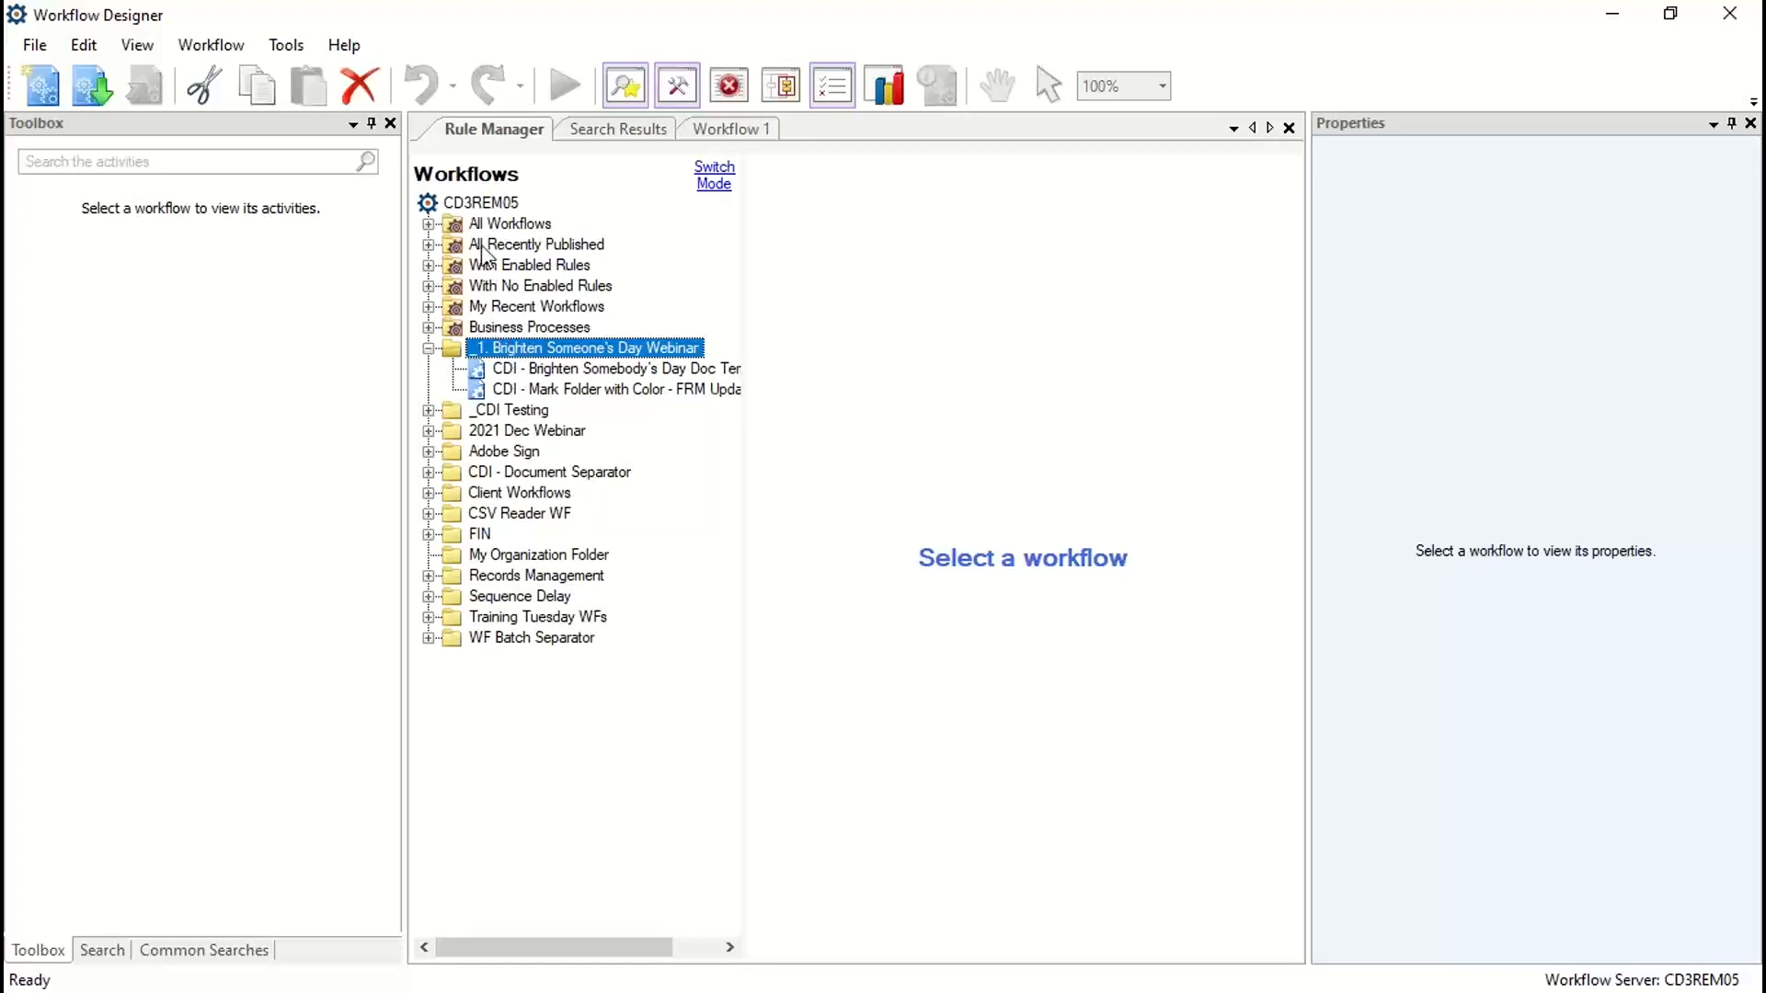
{"action": "right_click", "coordinate": [471, 202]}
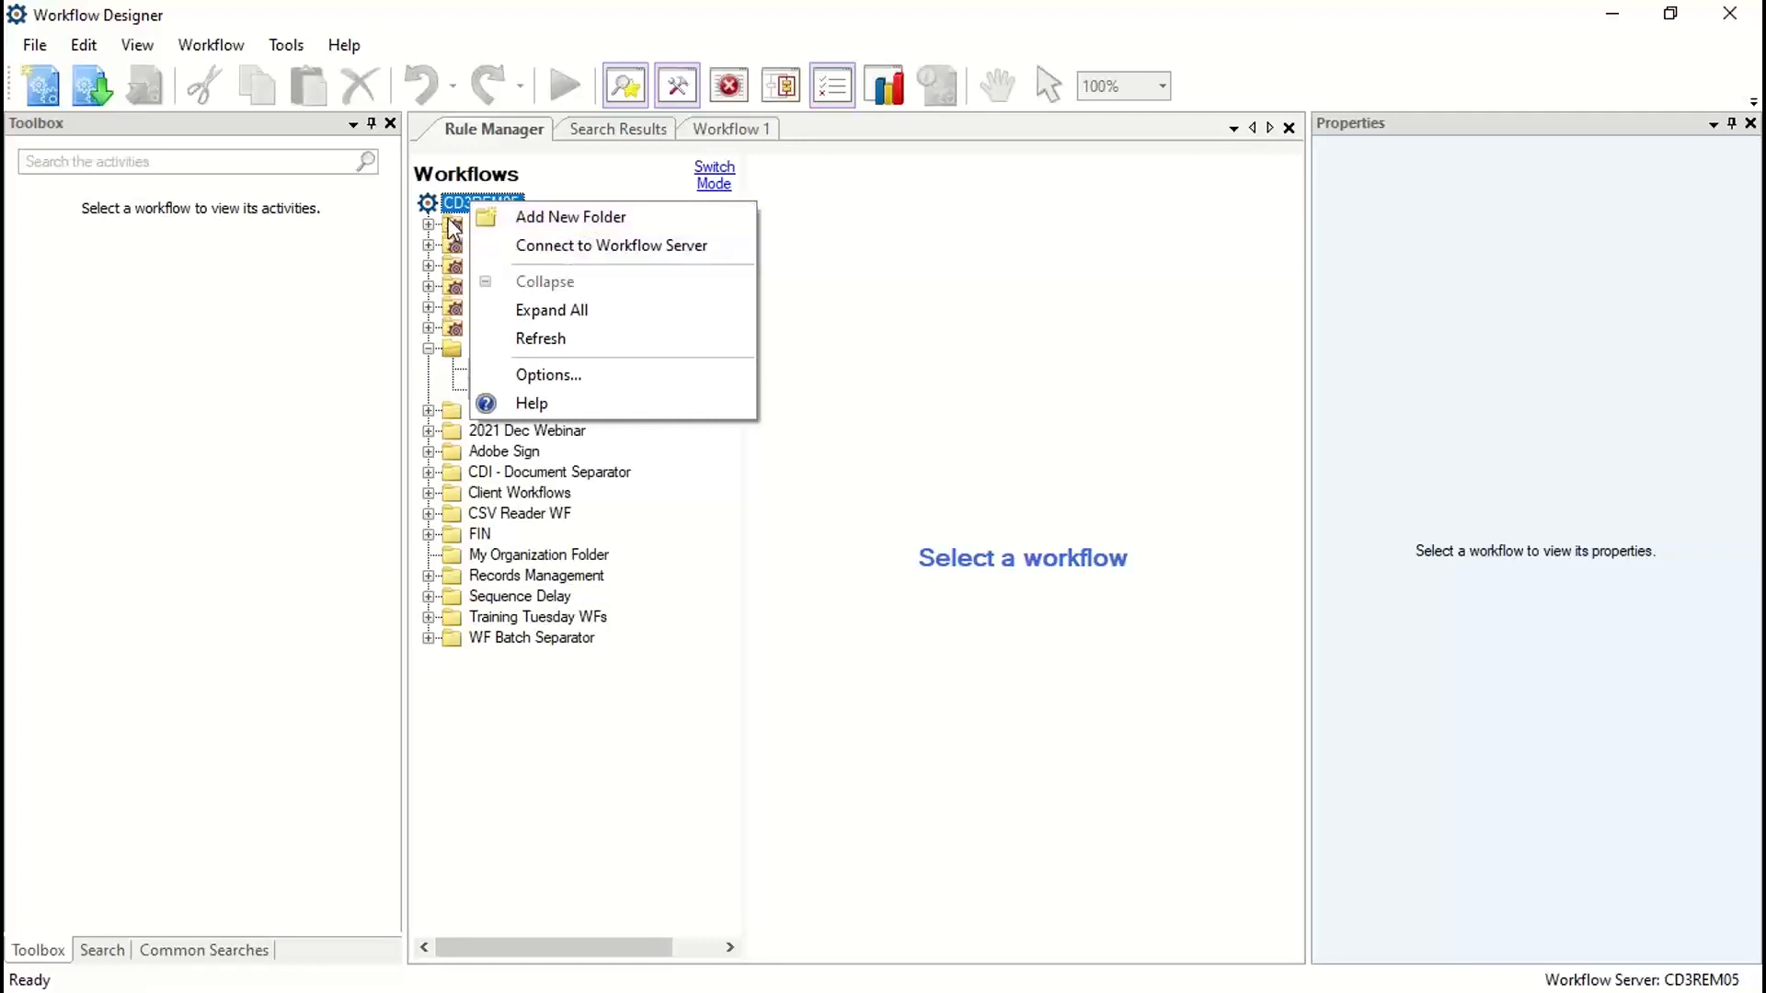
{"action": "left_click", "coordinate": [516, 181]}
{"action": "left_click", "coordinate": [529, 368]}
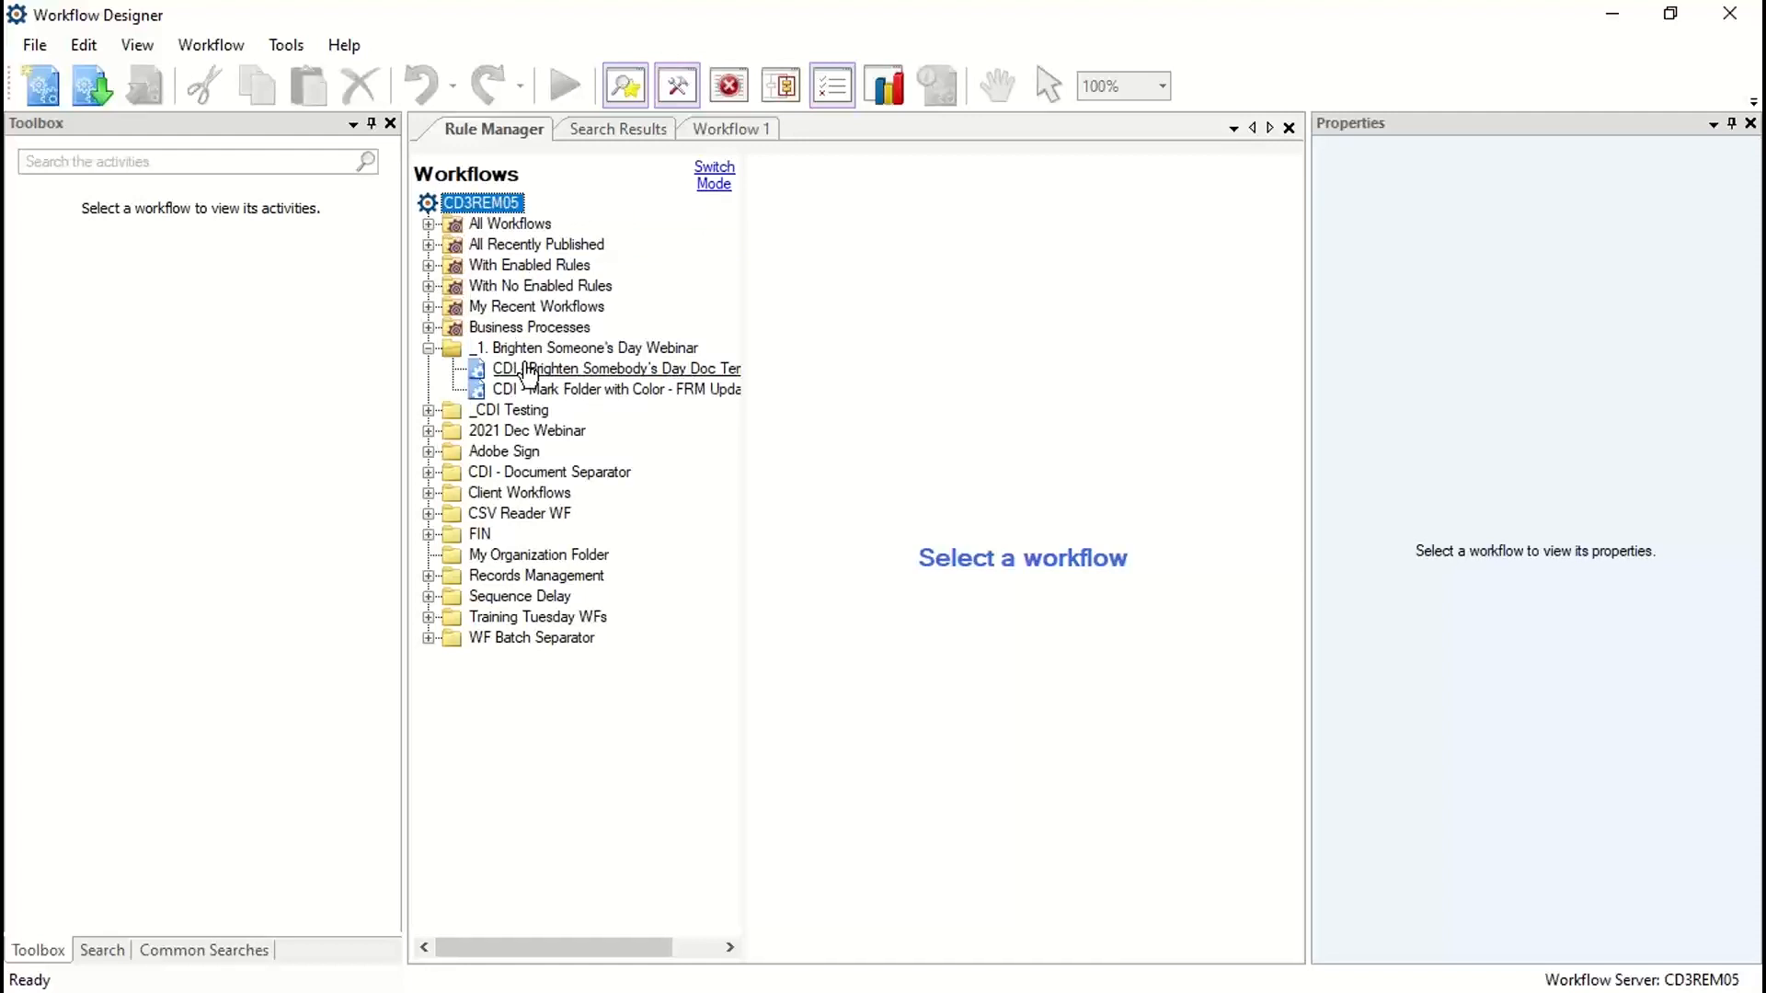
{"action": "right_click", "coordinate": [538, 368]}
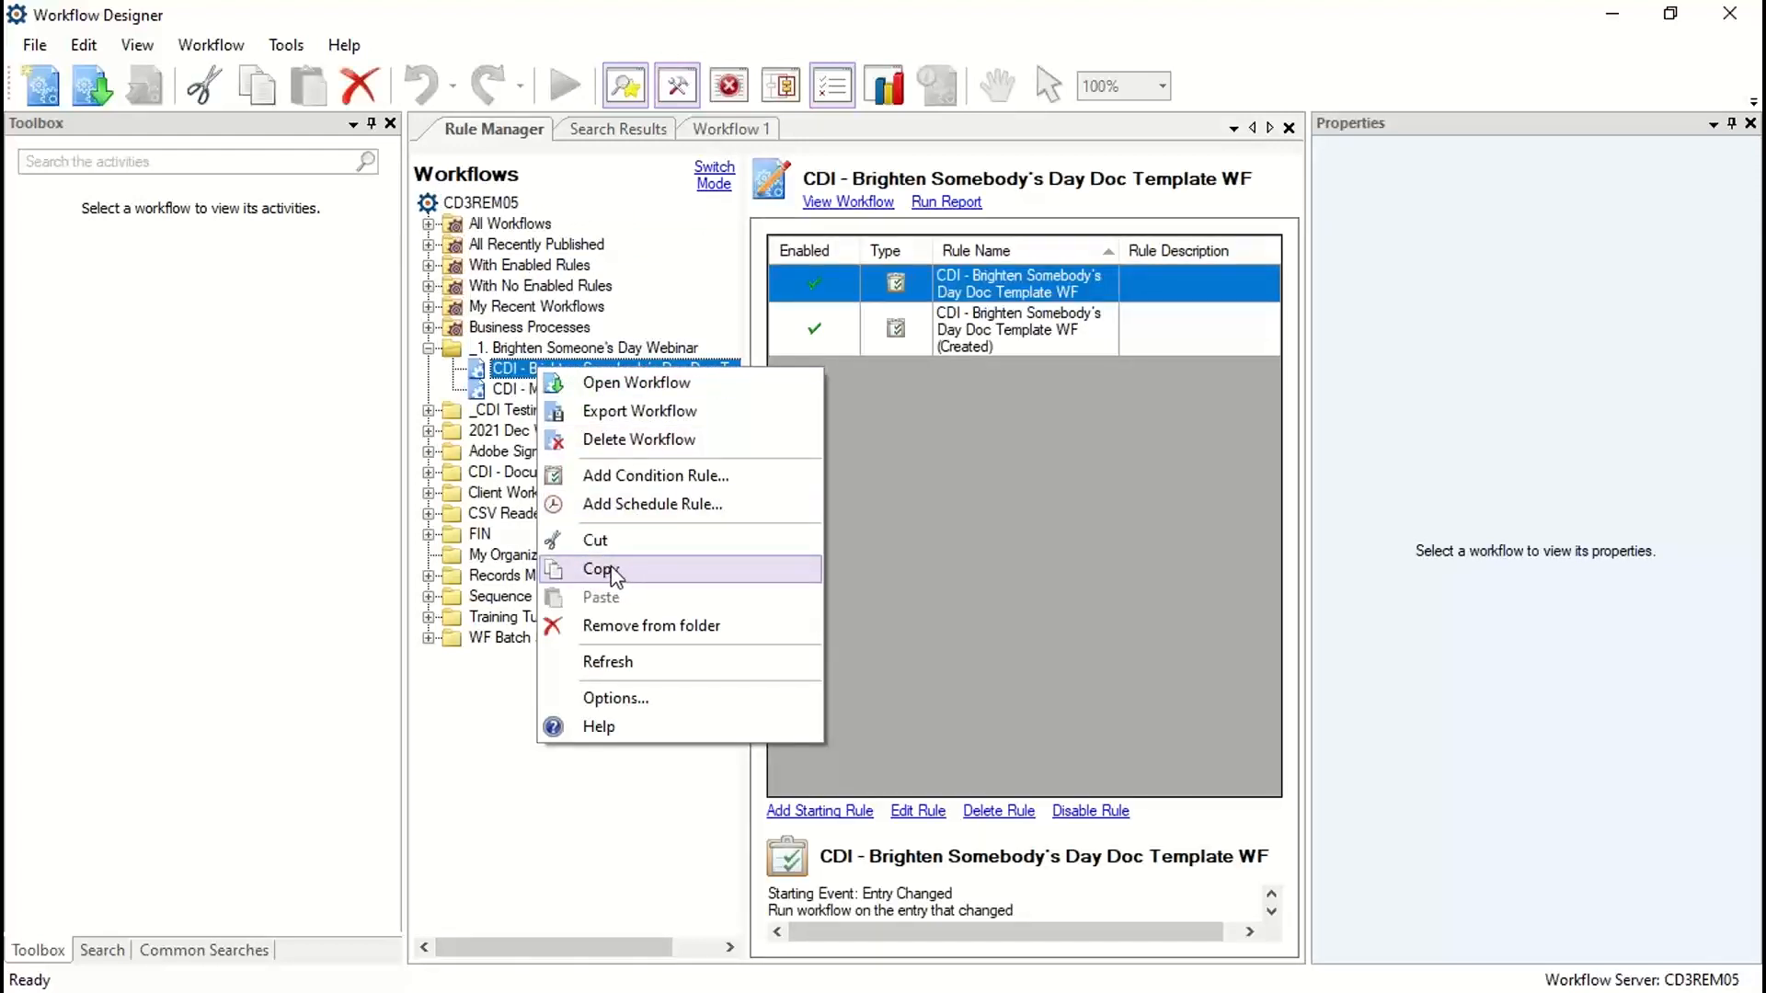
{"action": "right_click", "coordinate": [512, 350]}
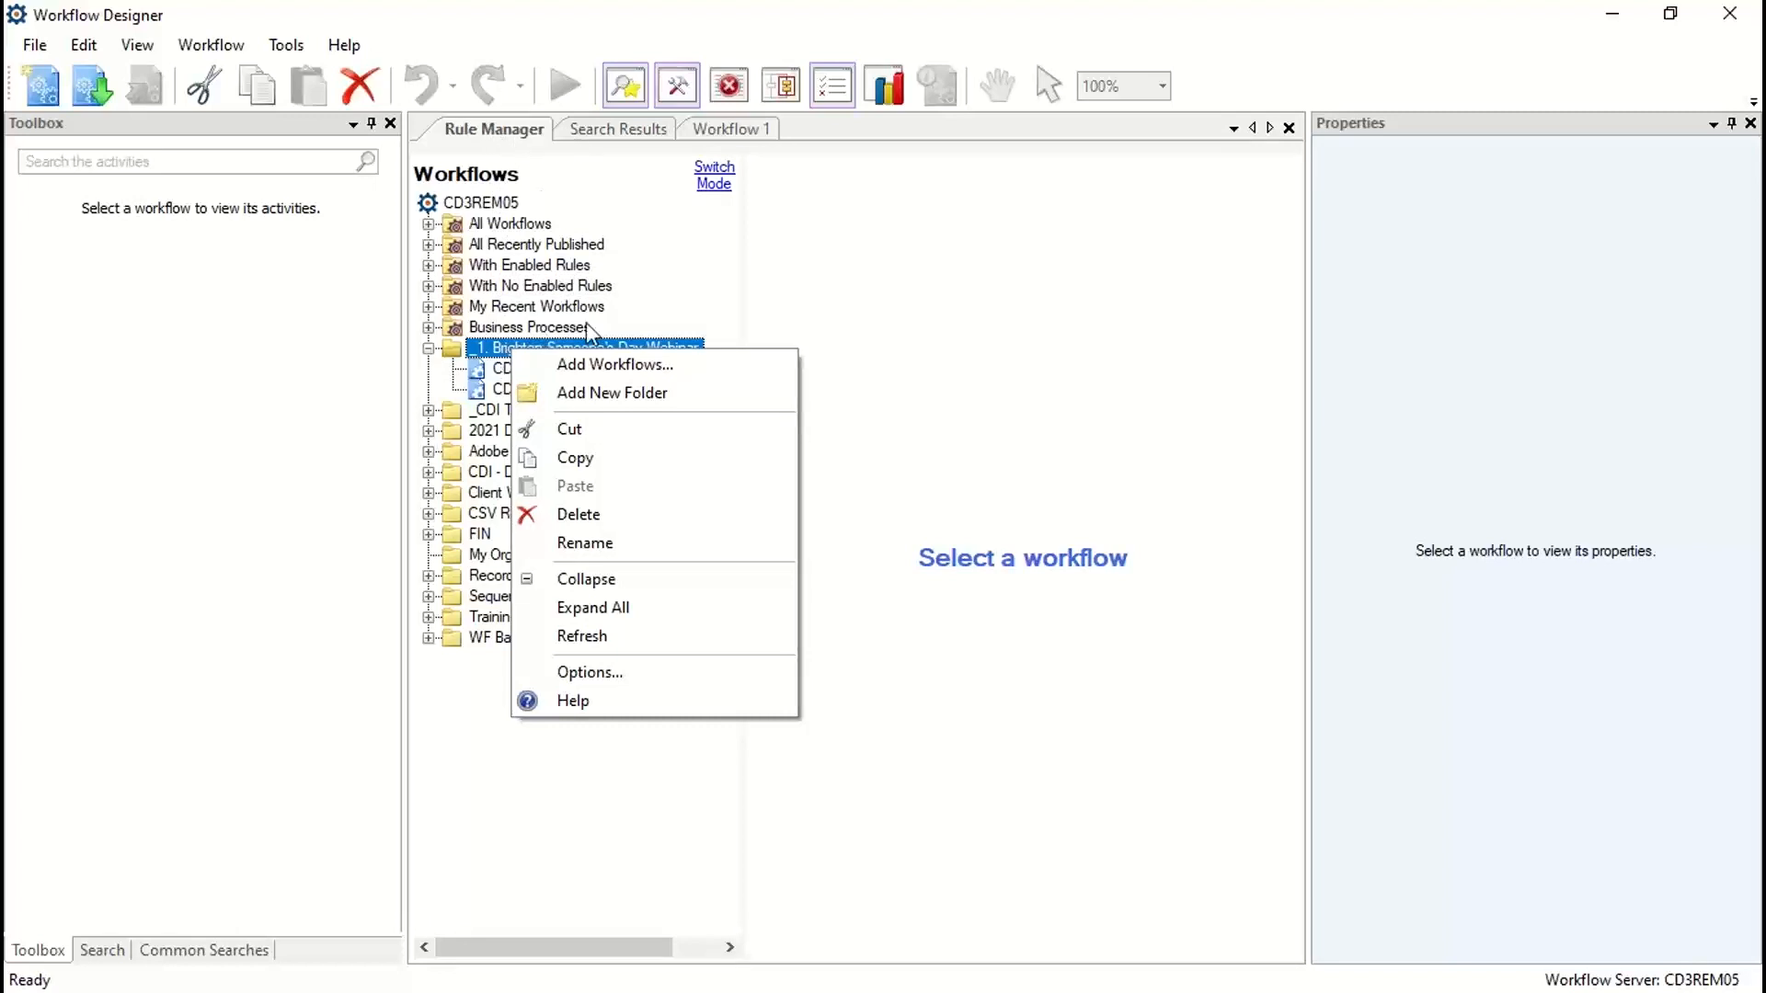
{"action": "left_click", "coordinate": [480, 203]}
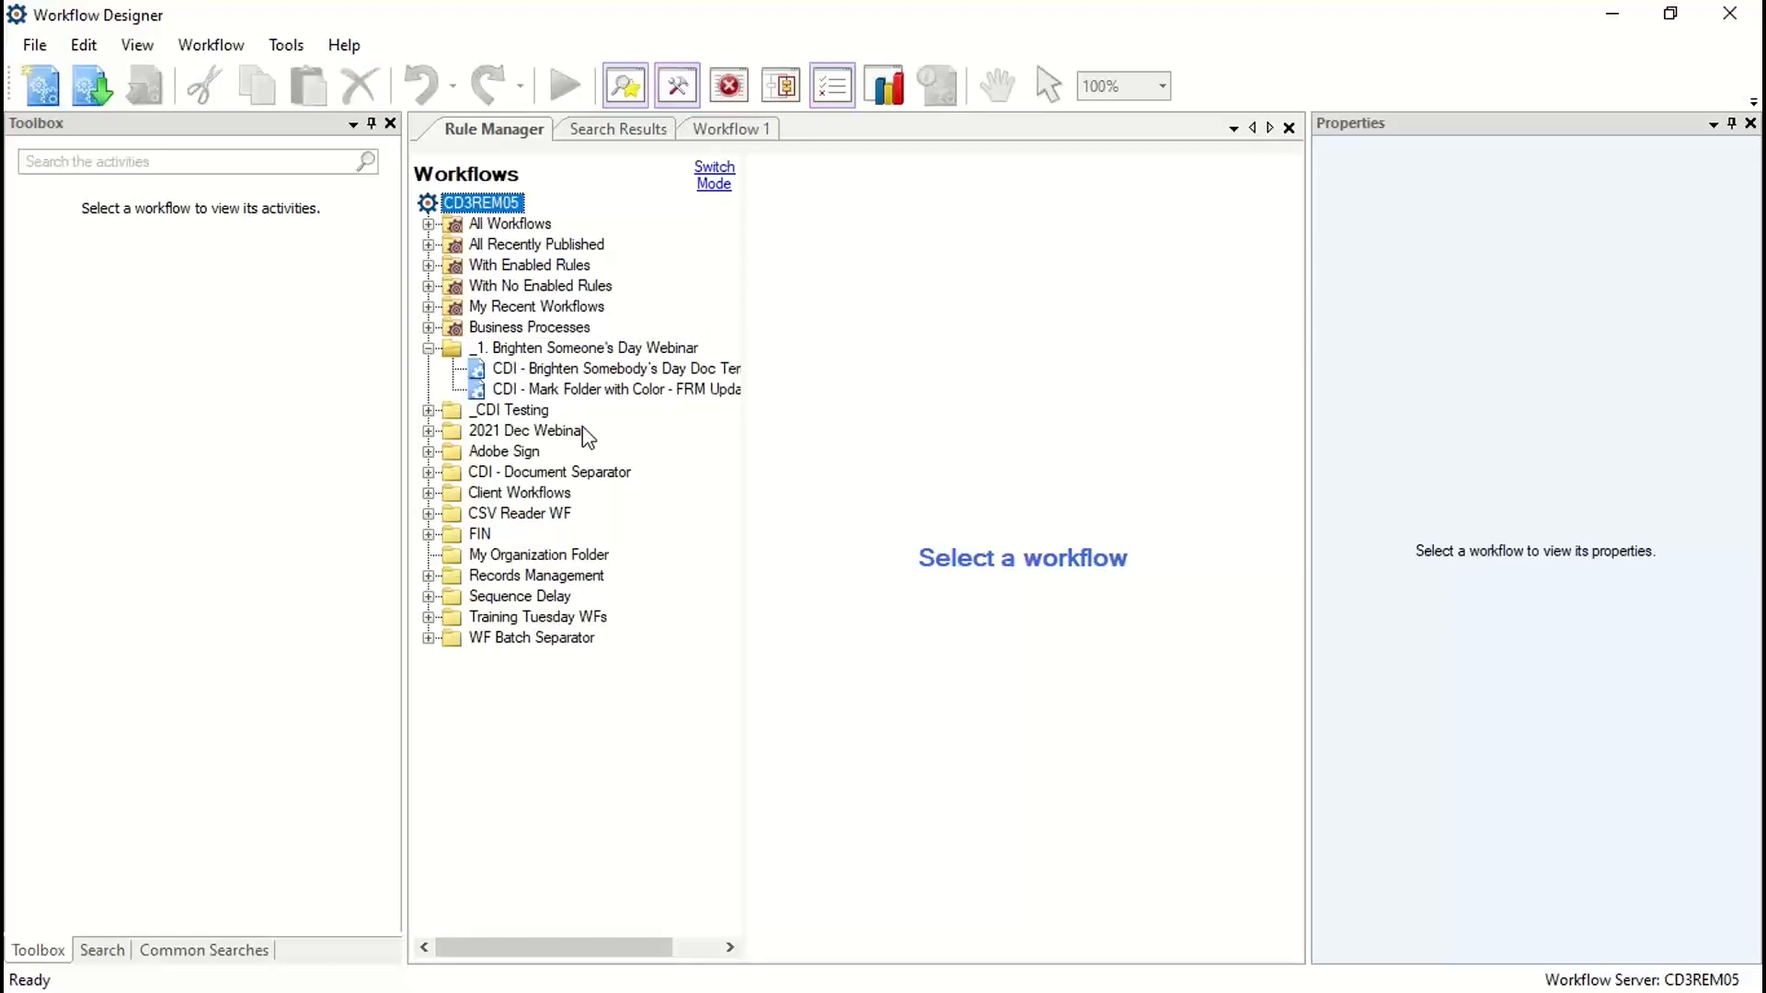
Step: Display the starting rules of the "CDI - Brighten Somebody's Day Doc Template WF" workflow, adjusting the workflow list's width
{"action": "left_click", "coordinate": [564, 371]}
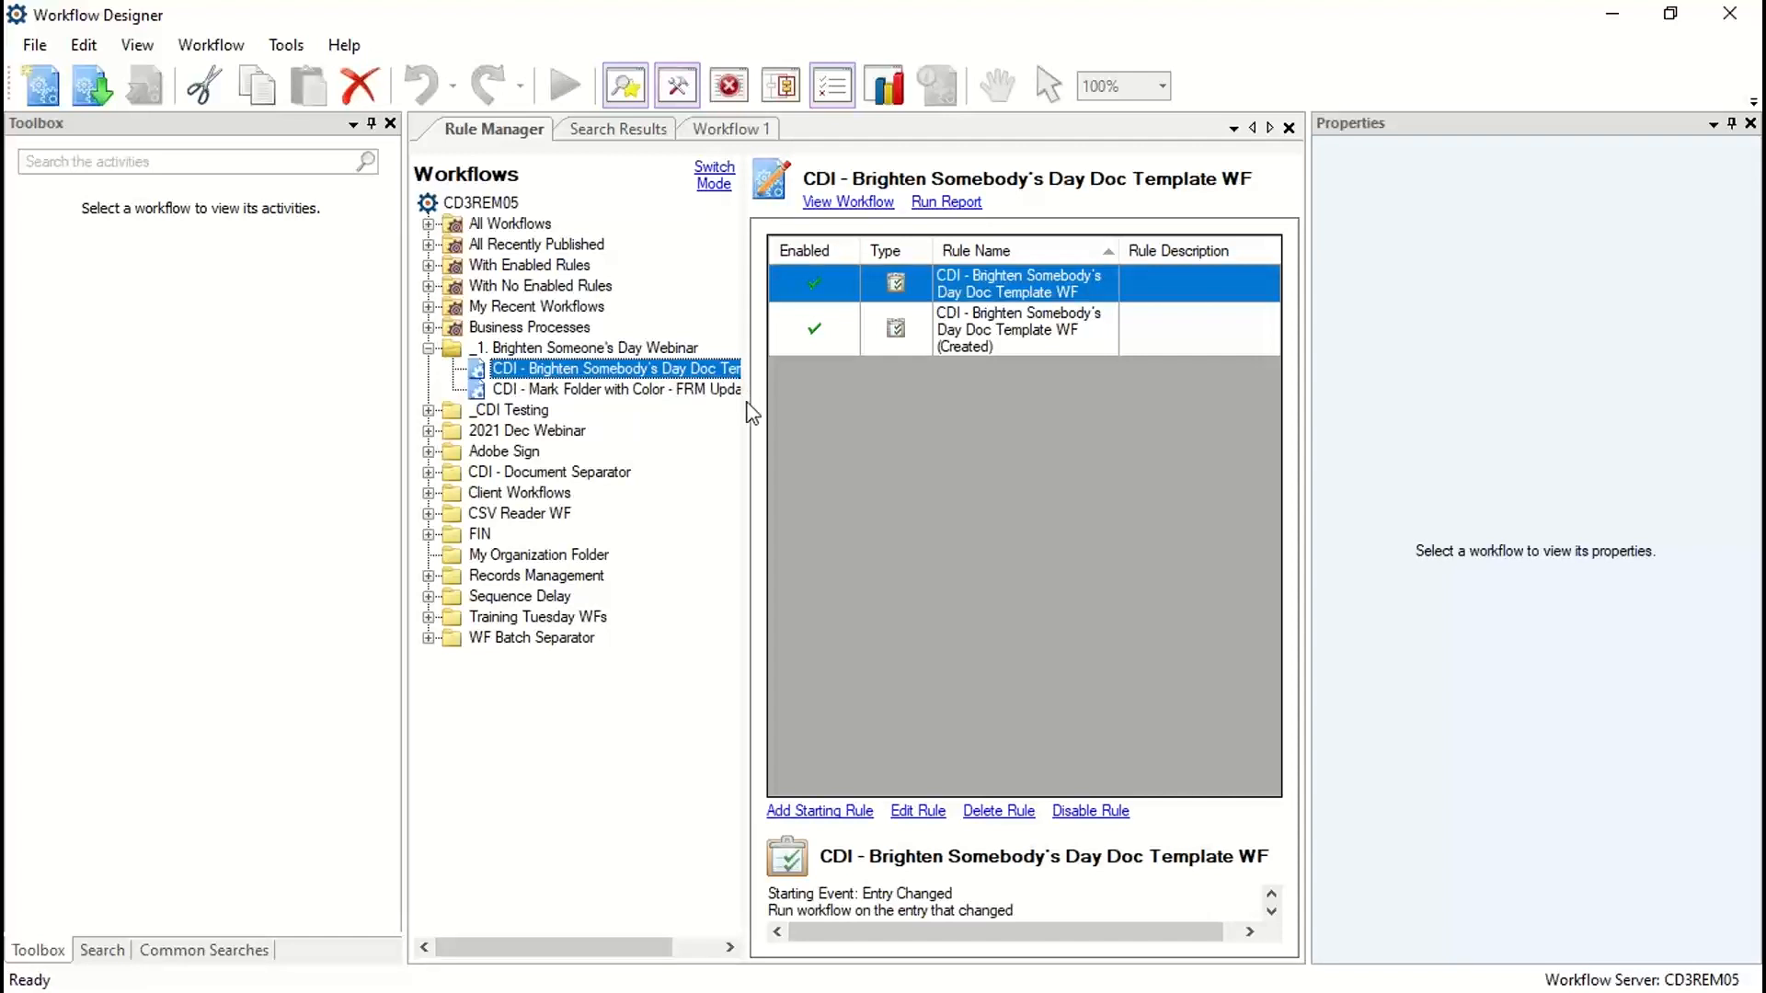
{"action": "left_click_drag", "start_coordinate": [749, 409], "coordinate": [888, 405]}
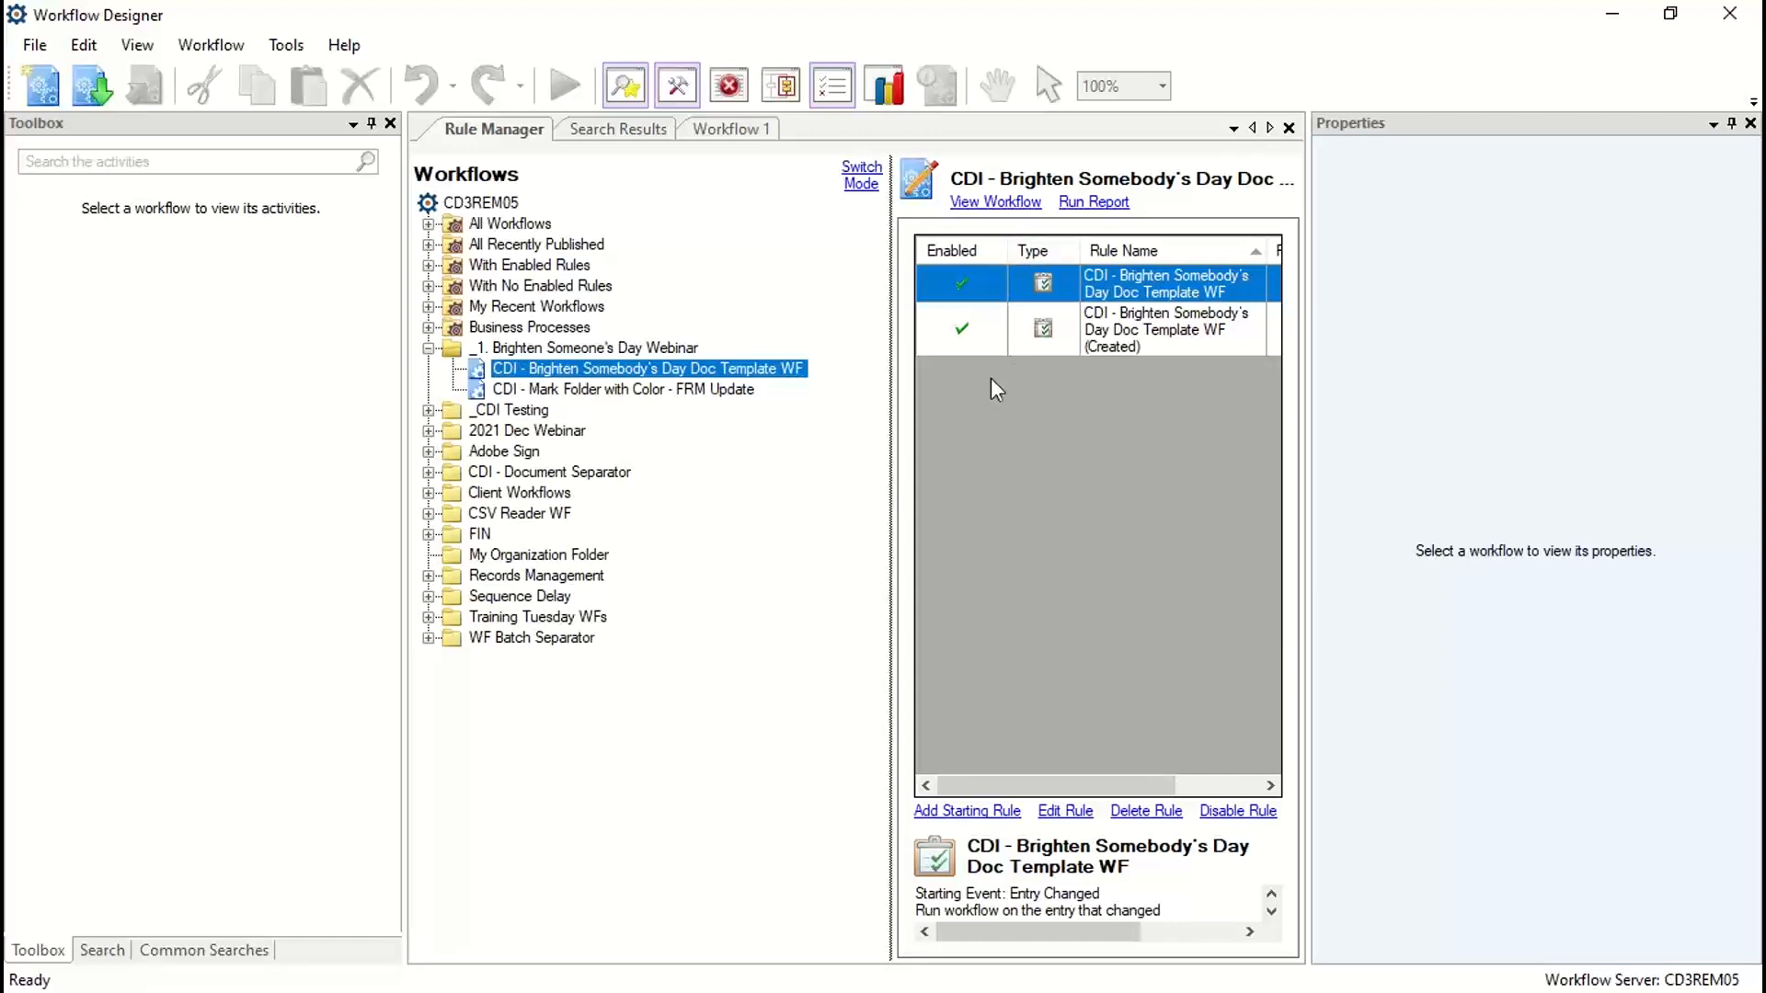
{"action": "left_click_drag", "start_coordinate": [890, 430], "coordinate": [699, 433]}
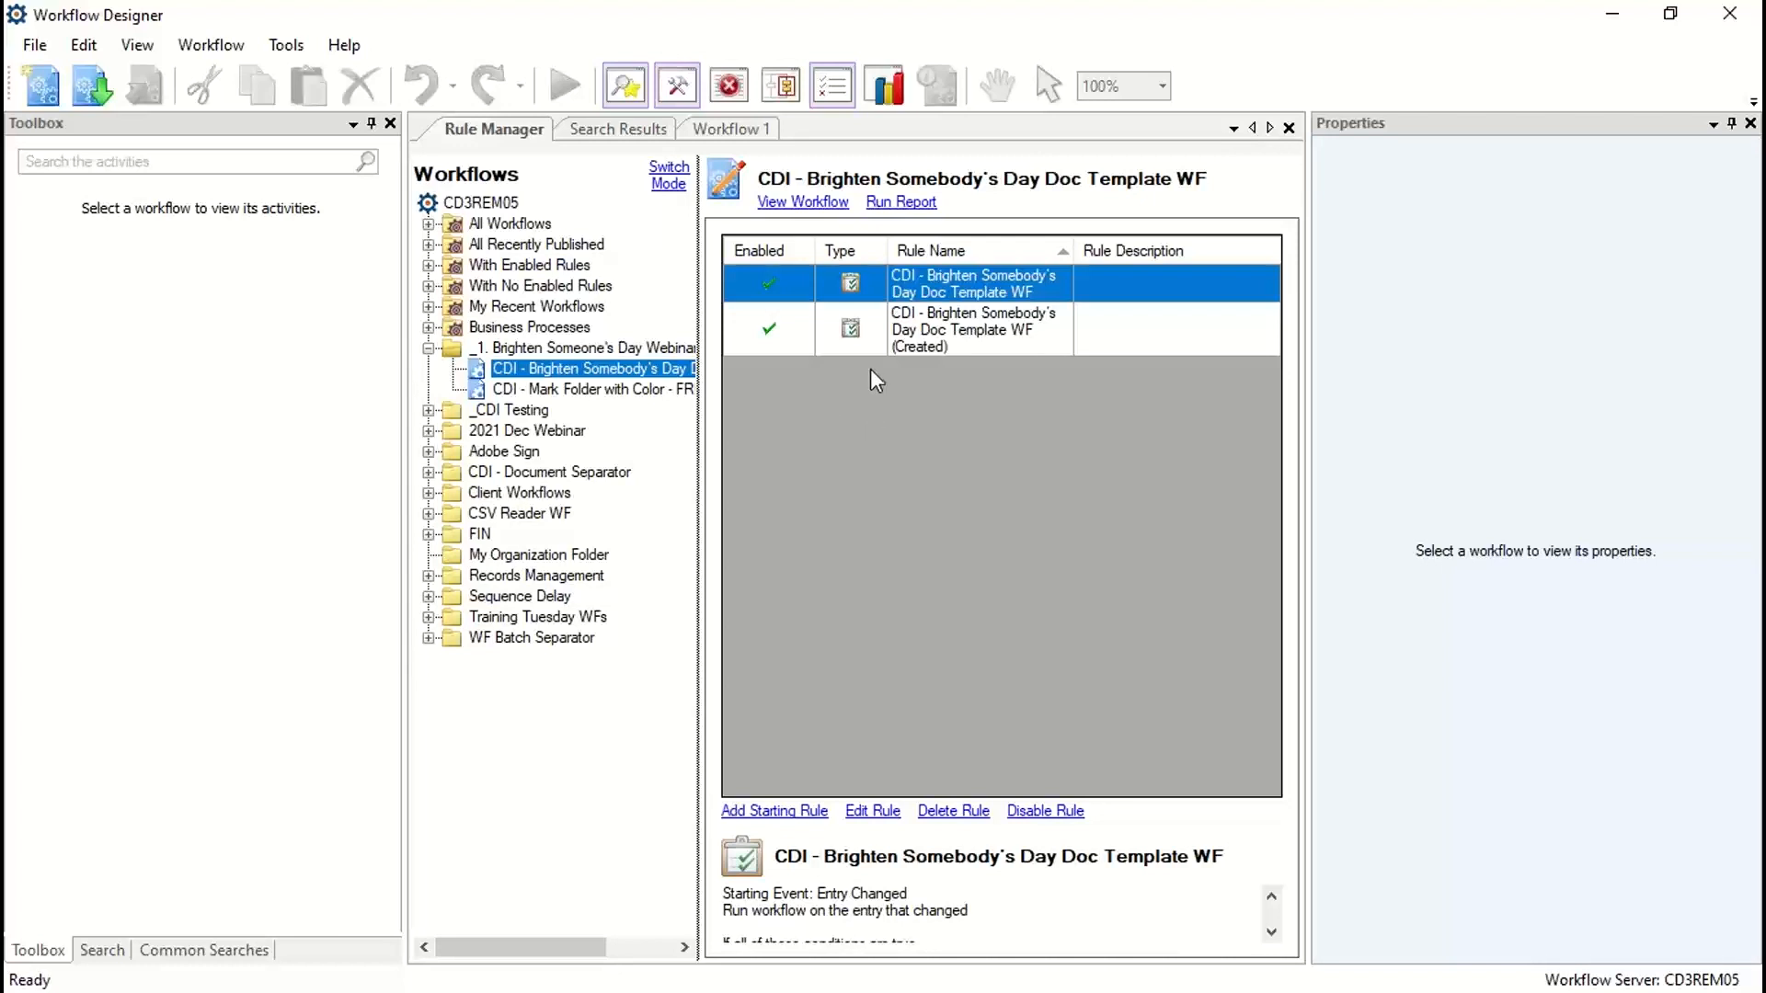
Step: Open the diagram of the "CDI - Brighten Somebody's Day Doc Template WF" workflow and enlarge the canvas by narrowing the surrounding panes
{"action": "left_click", "coordinate": [804, 202]}
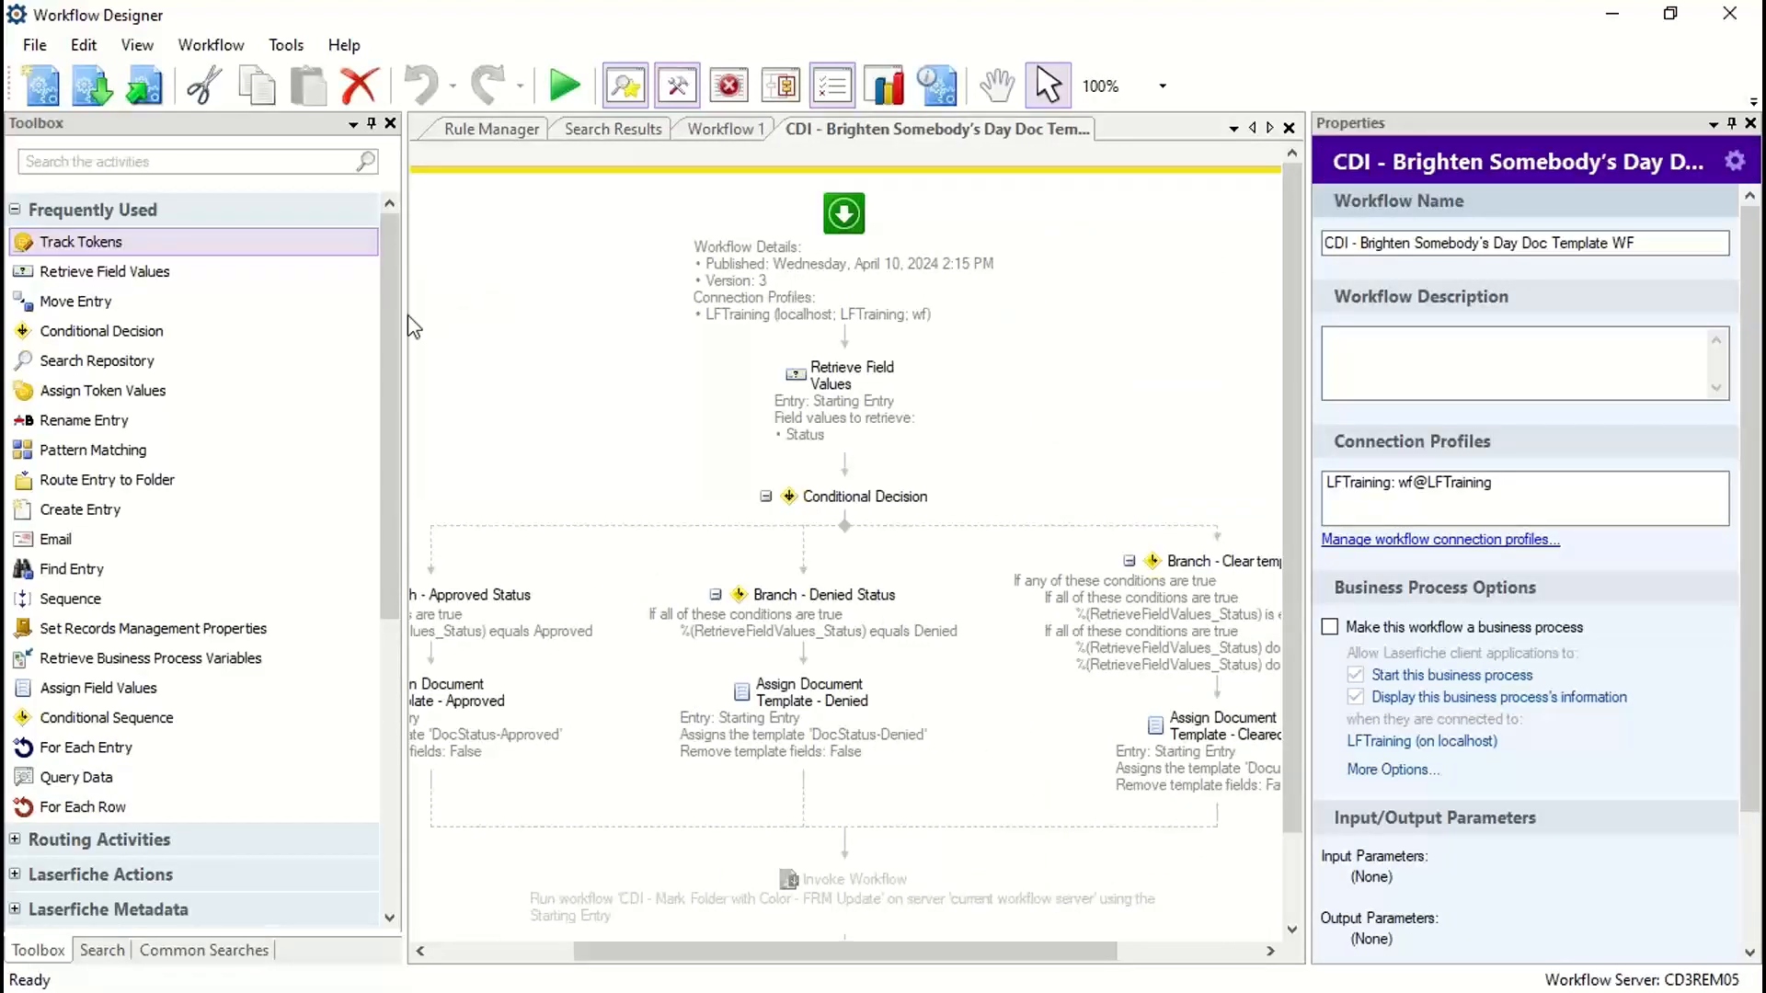
{"action": "left_click_drag", "start_coordinate": [272, 321], "coordinate": [276, 329]}
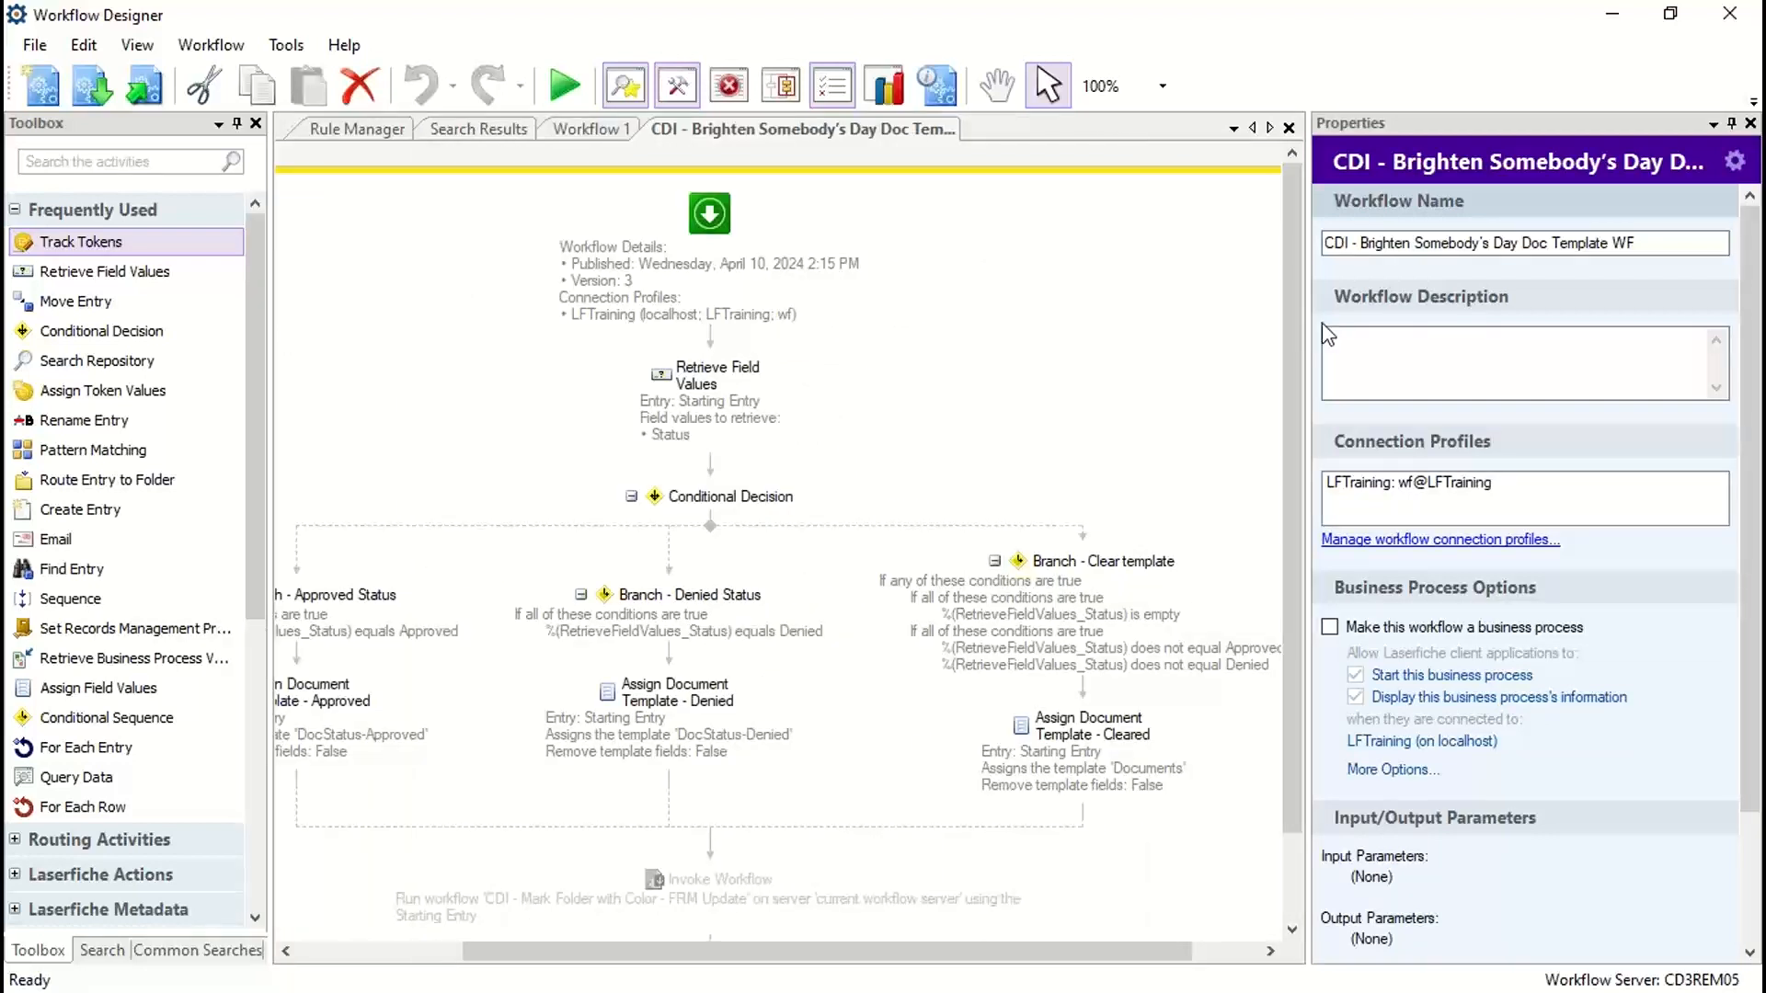
{"action": "left_click_drag", "start_coordinate": [1435, 329], "coordinate": [1437, 331]}
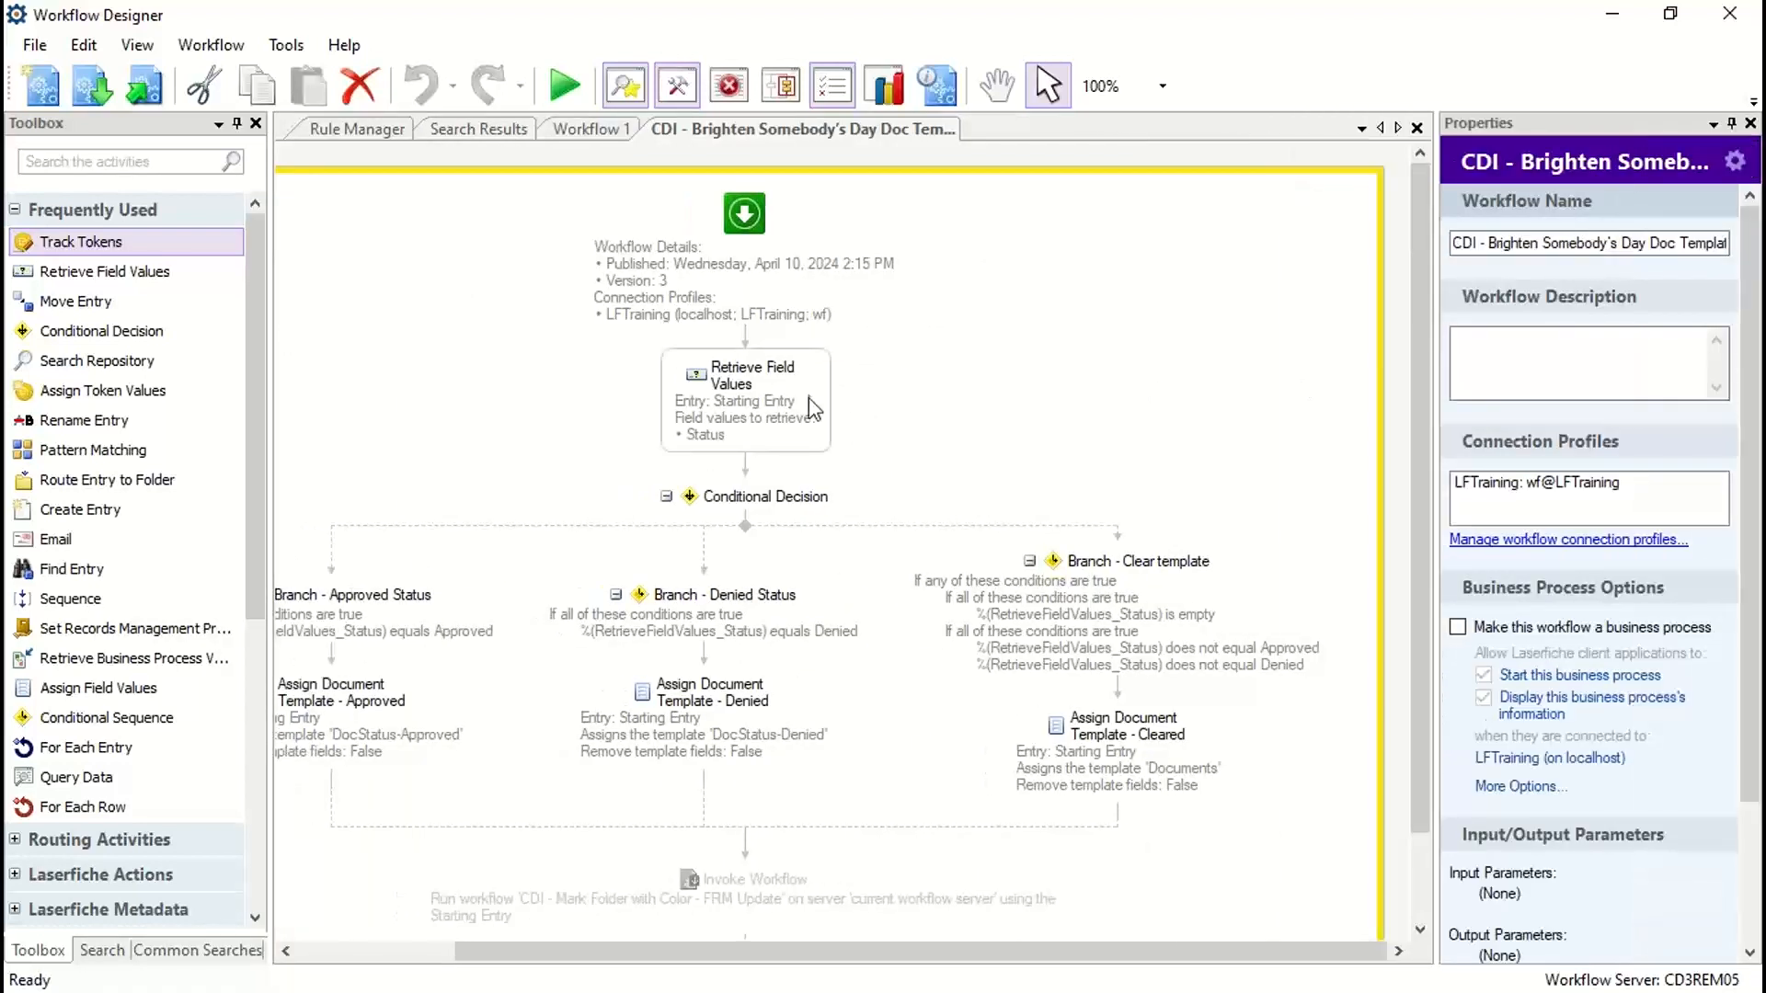
{"action": "right_click", "coordinate": [745, 225]}
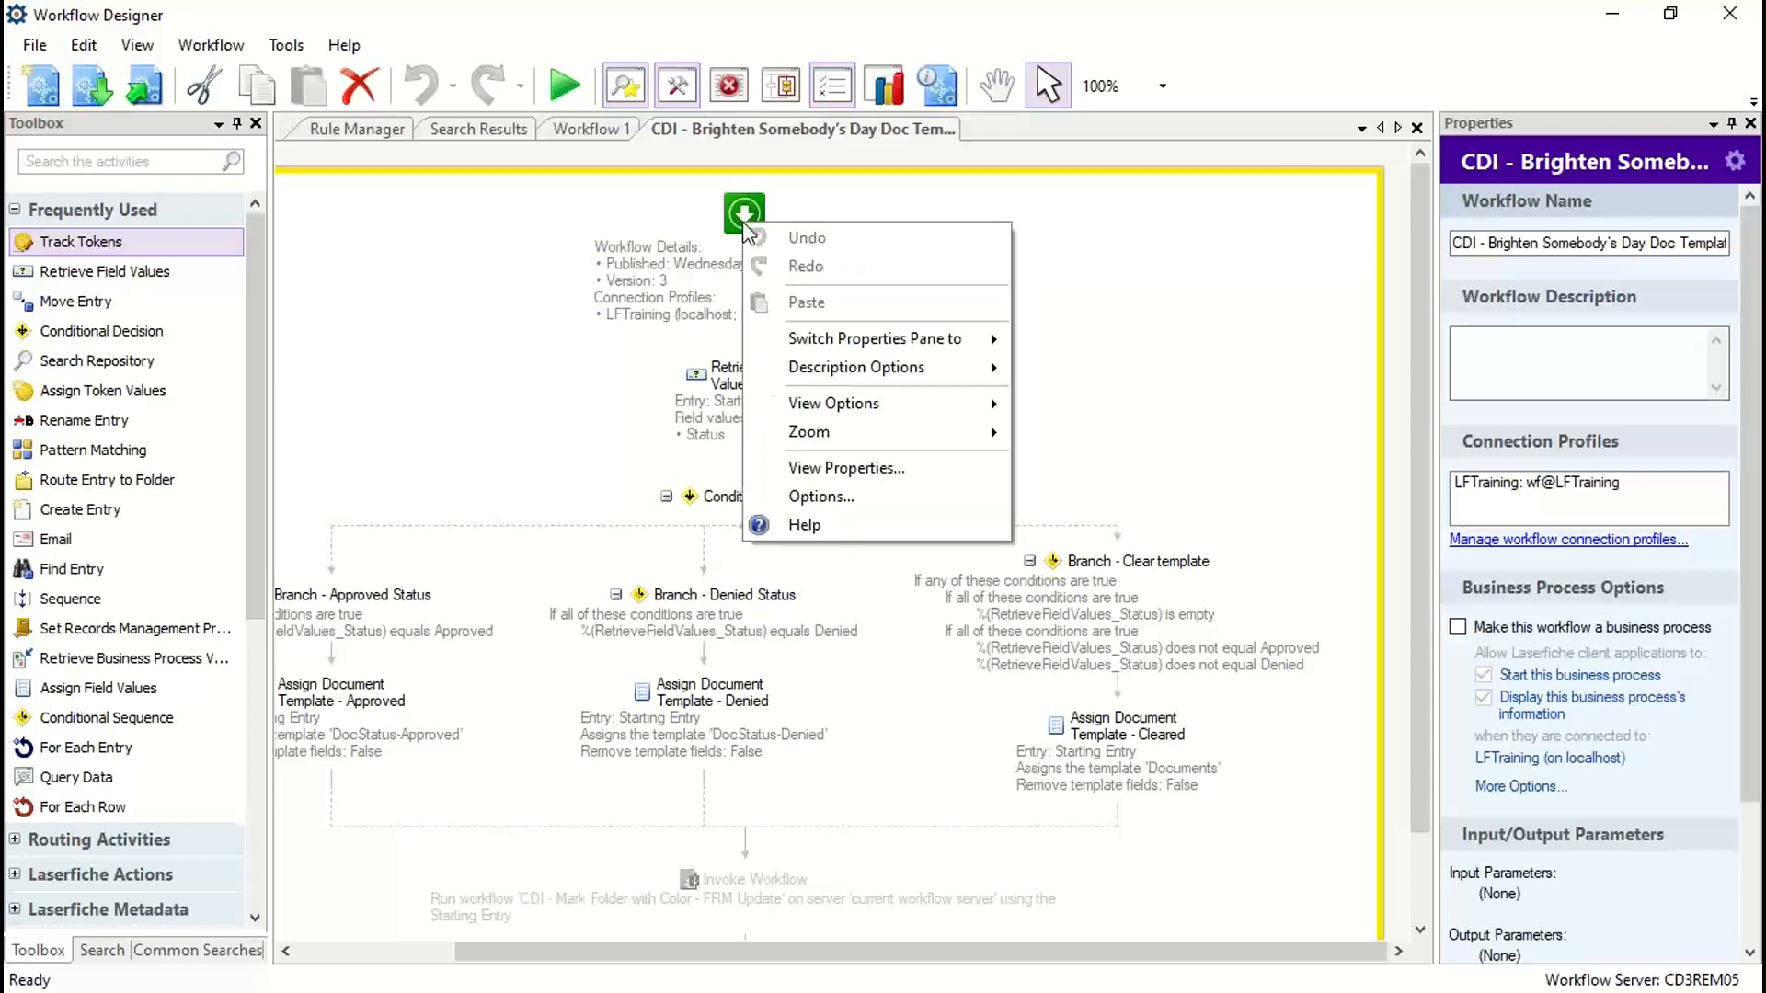
{"action": "mouse_move", "coordinate": [833, 370]}
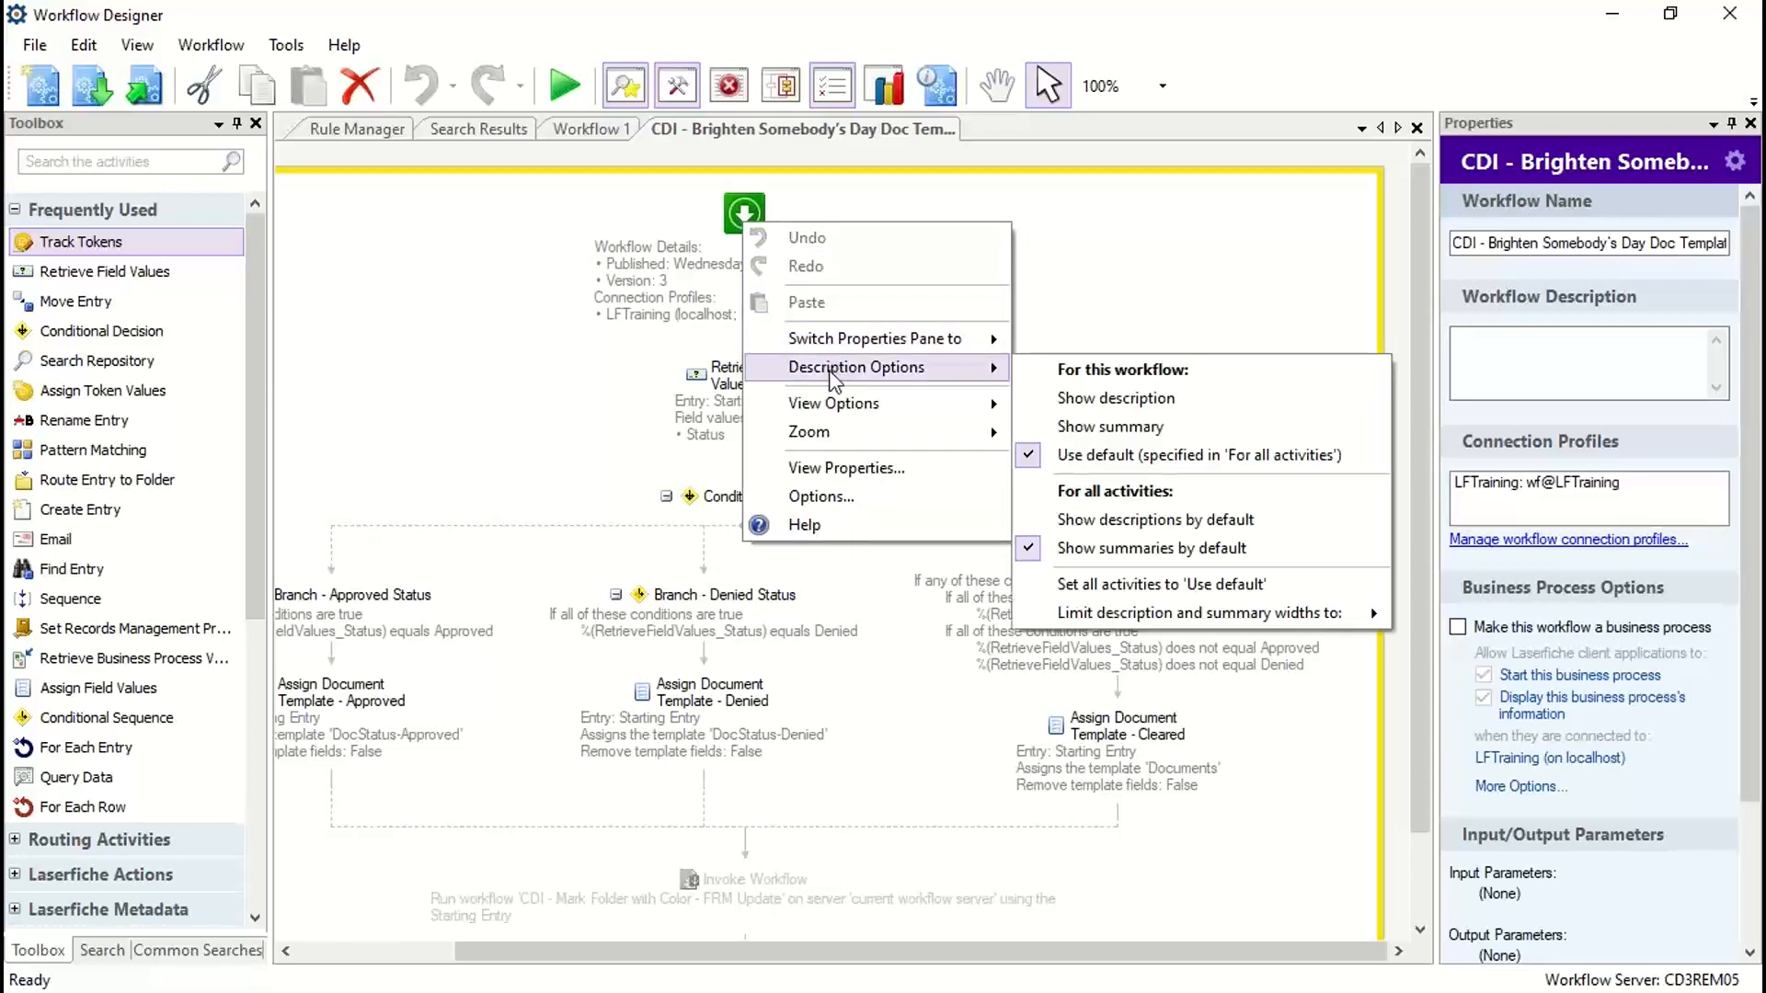
{"action": "left_click", "coordinate": [640, 332]}
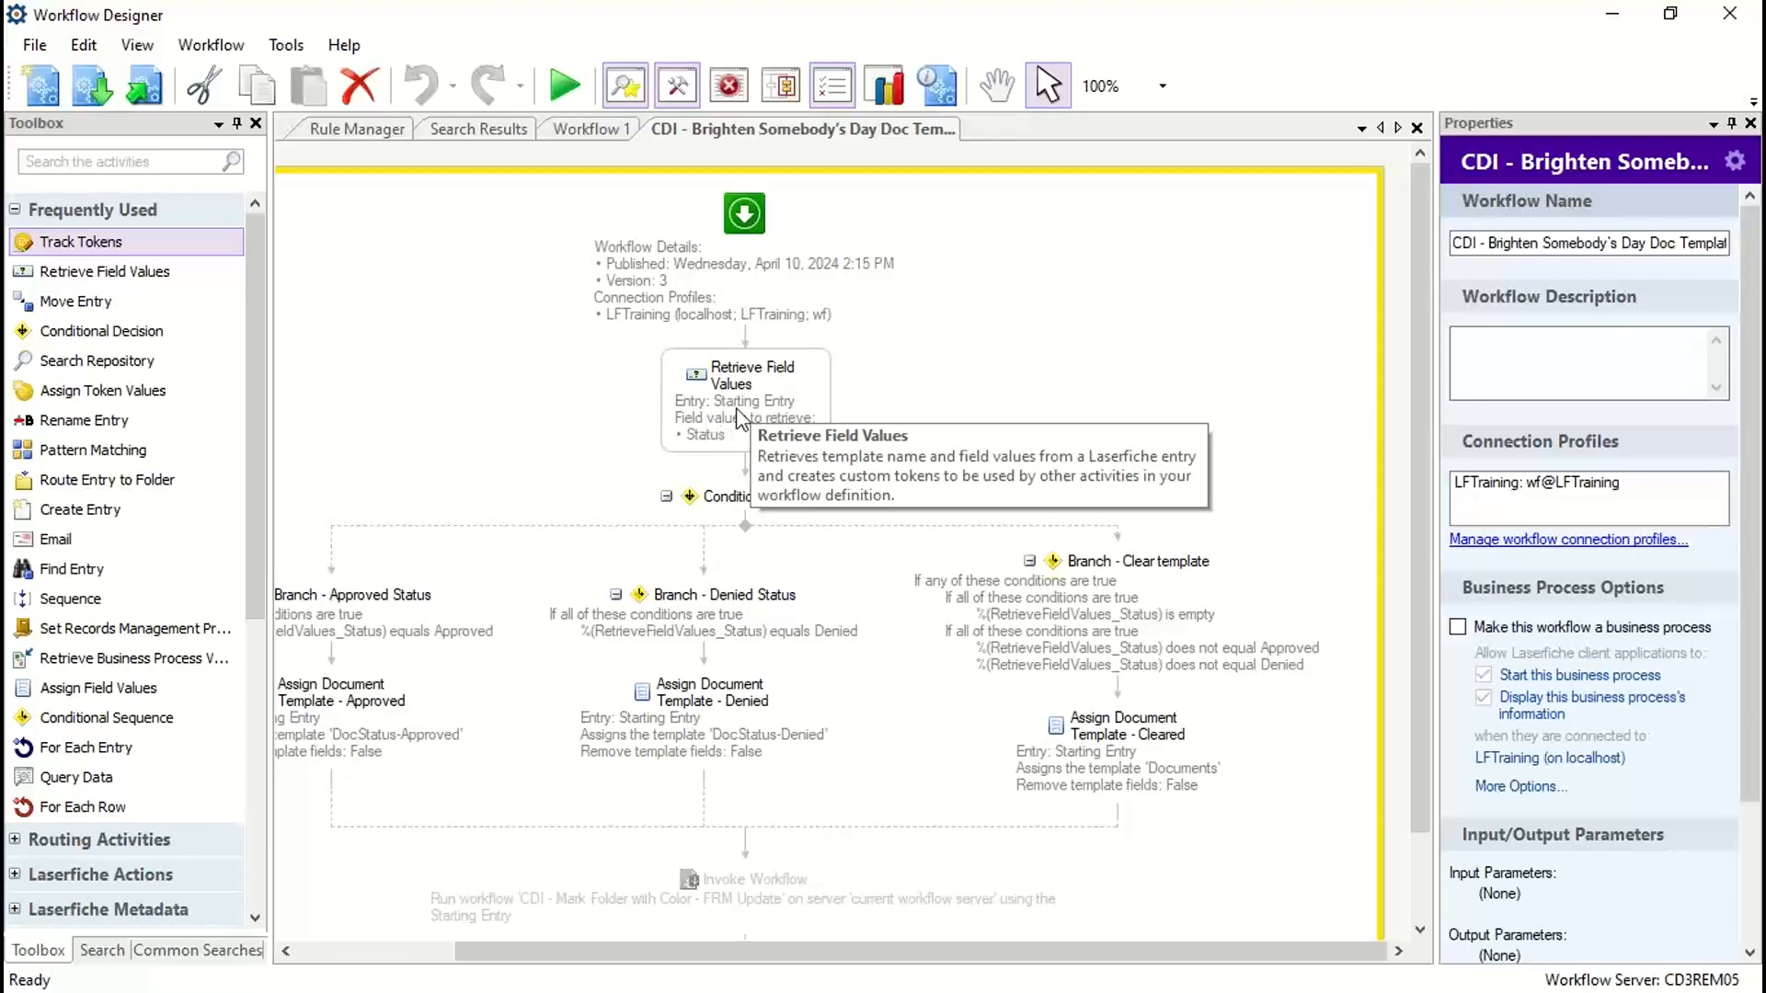
Step: Turn off the default display of summaries for all activities in the workflow diagram
{"action": "left_click", "coordinate": [746, 386]}
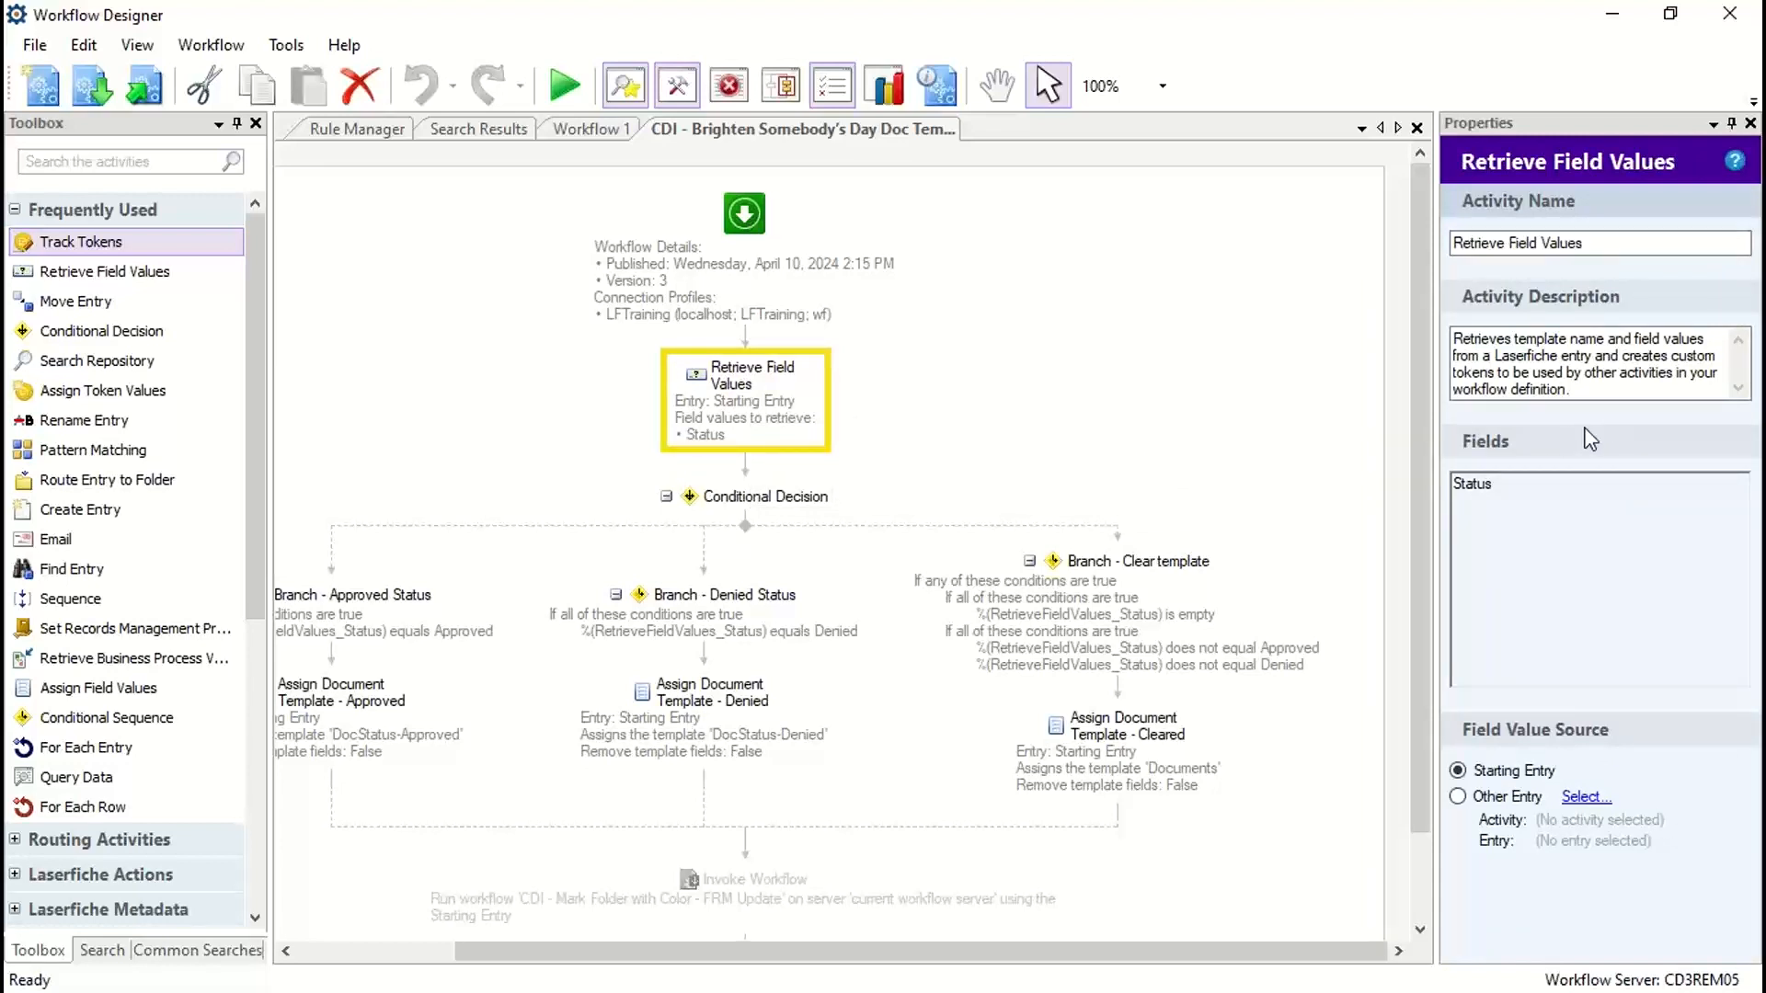
{"action": "left_click", "coordinate": [747, 236]}
{"action": "right_click", "coordinate": [750, 238]}
{"action": "mouse_move", "coordinate": [846, 379]}
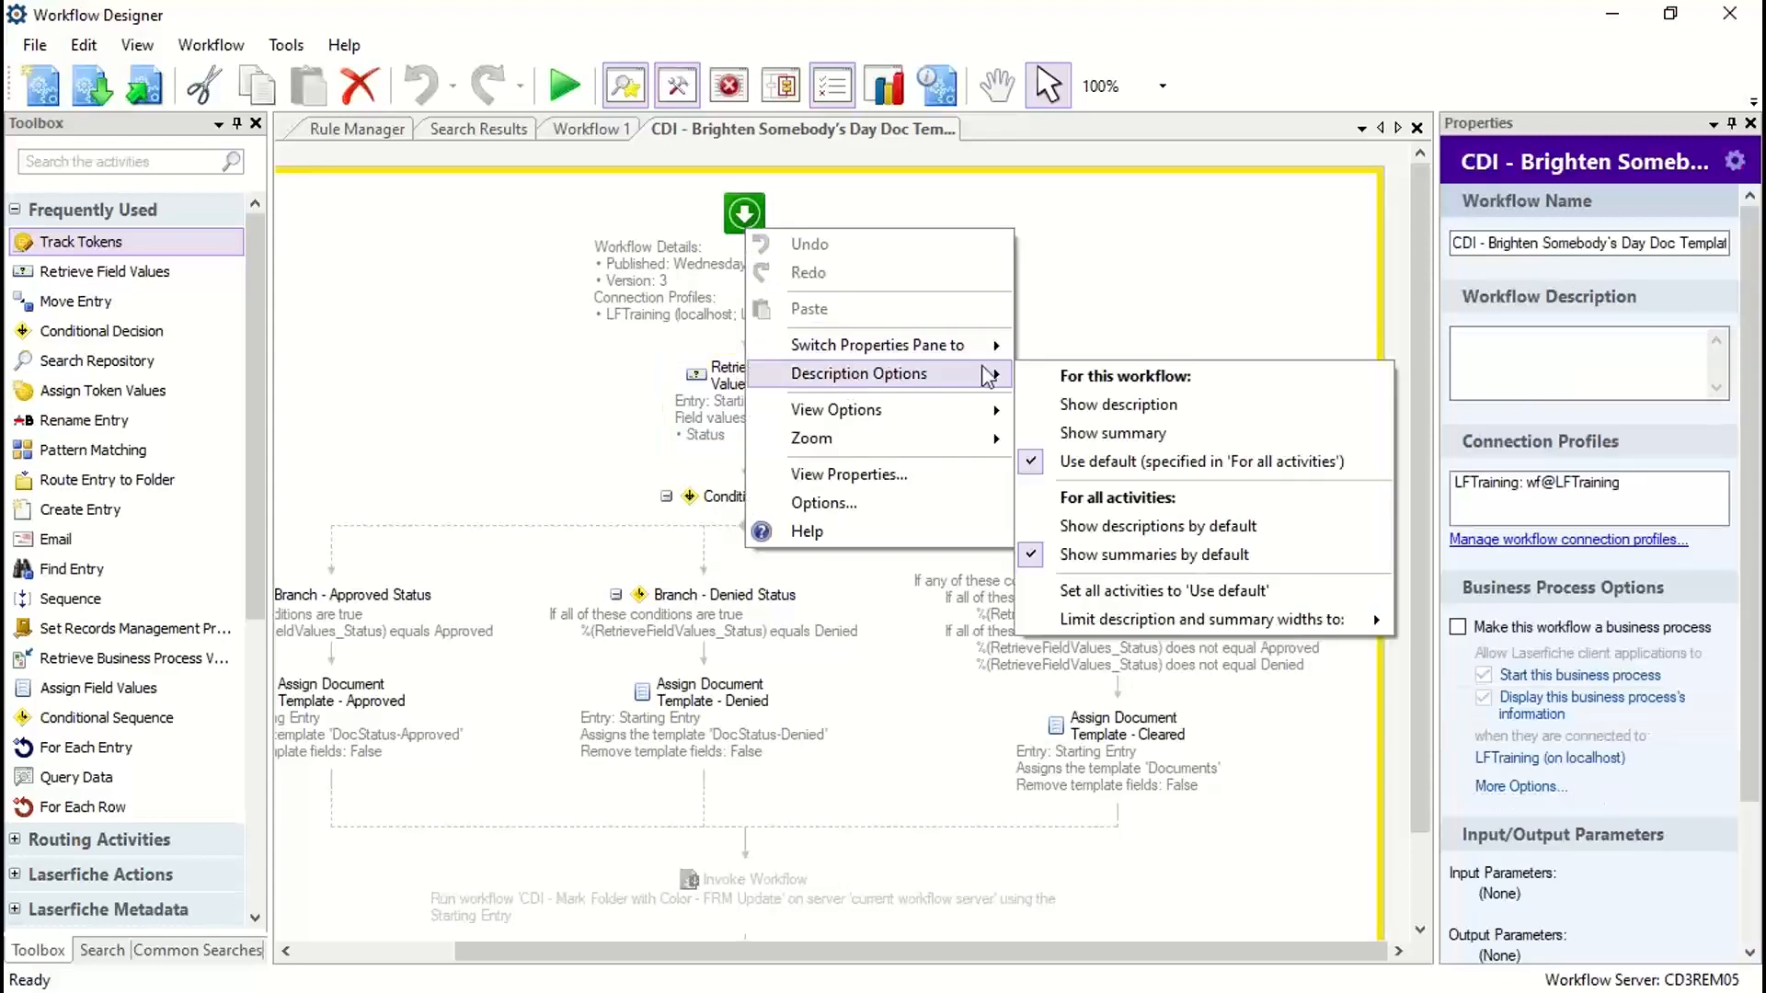
{"action": "left_click", "coordinate": [1067, 555]}
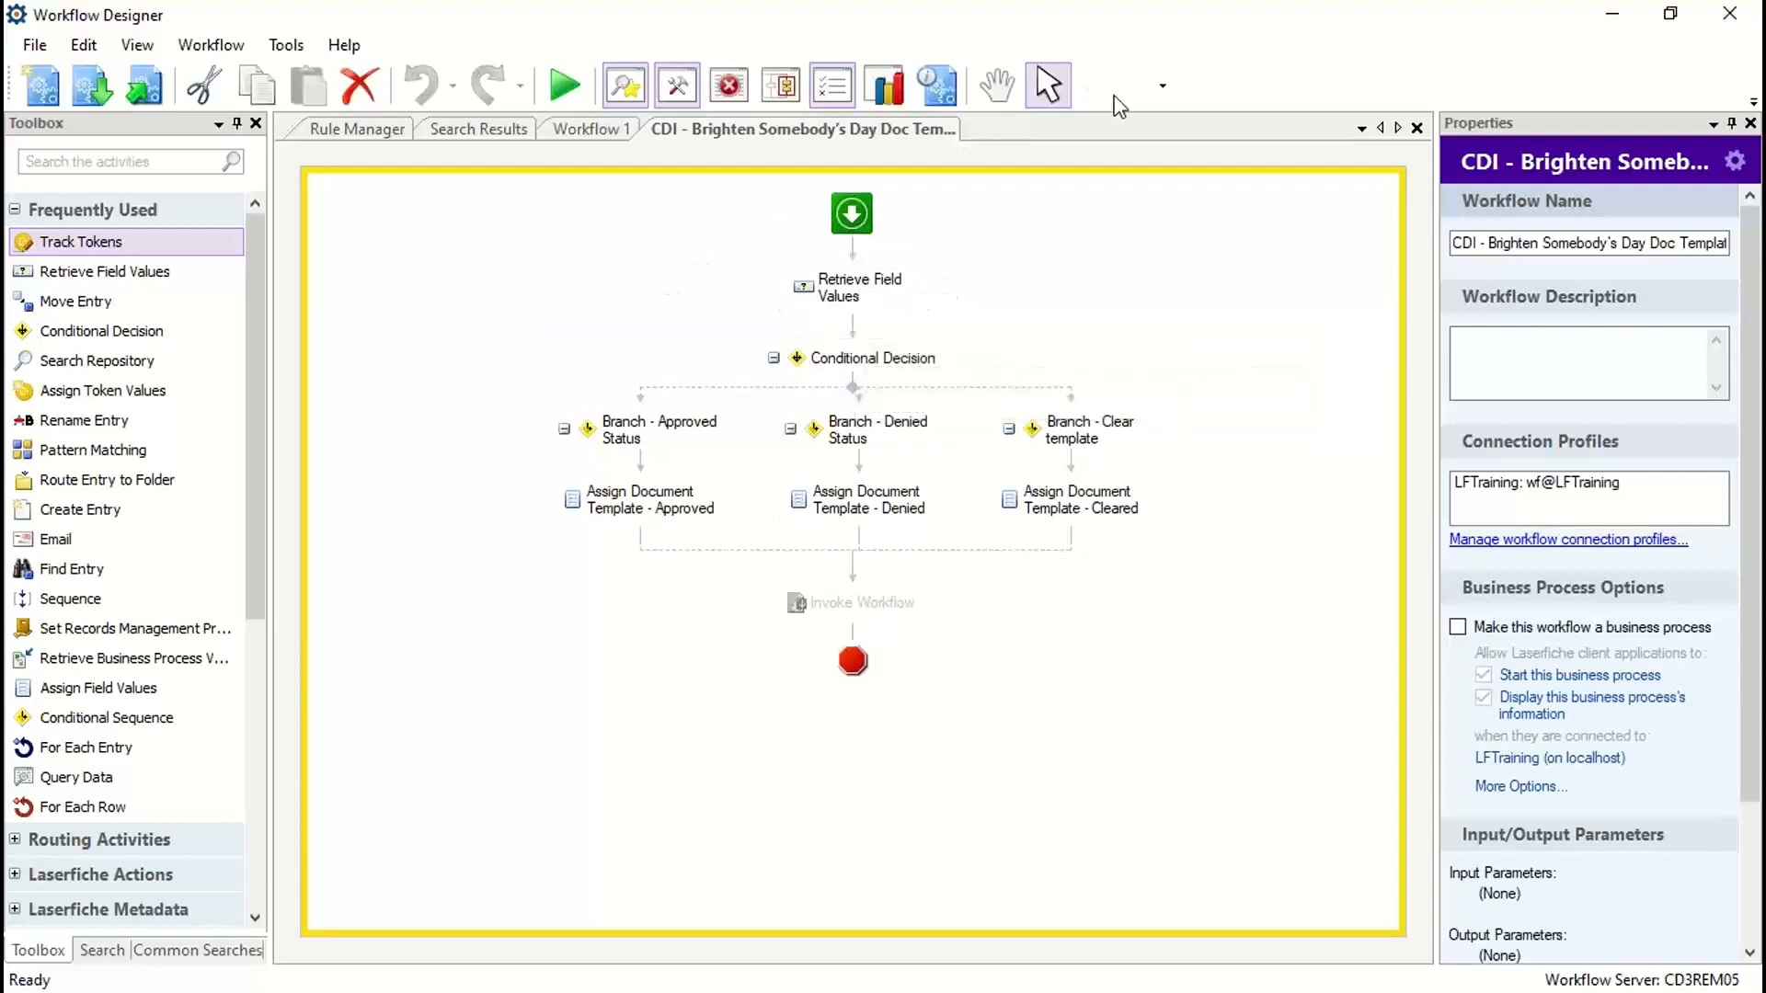
Step: Minimize Workflow Designer, view the document status templates in the Administration Console, and minimize the console again
{"action": "left_click", "coordinate": [1611, 19]}
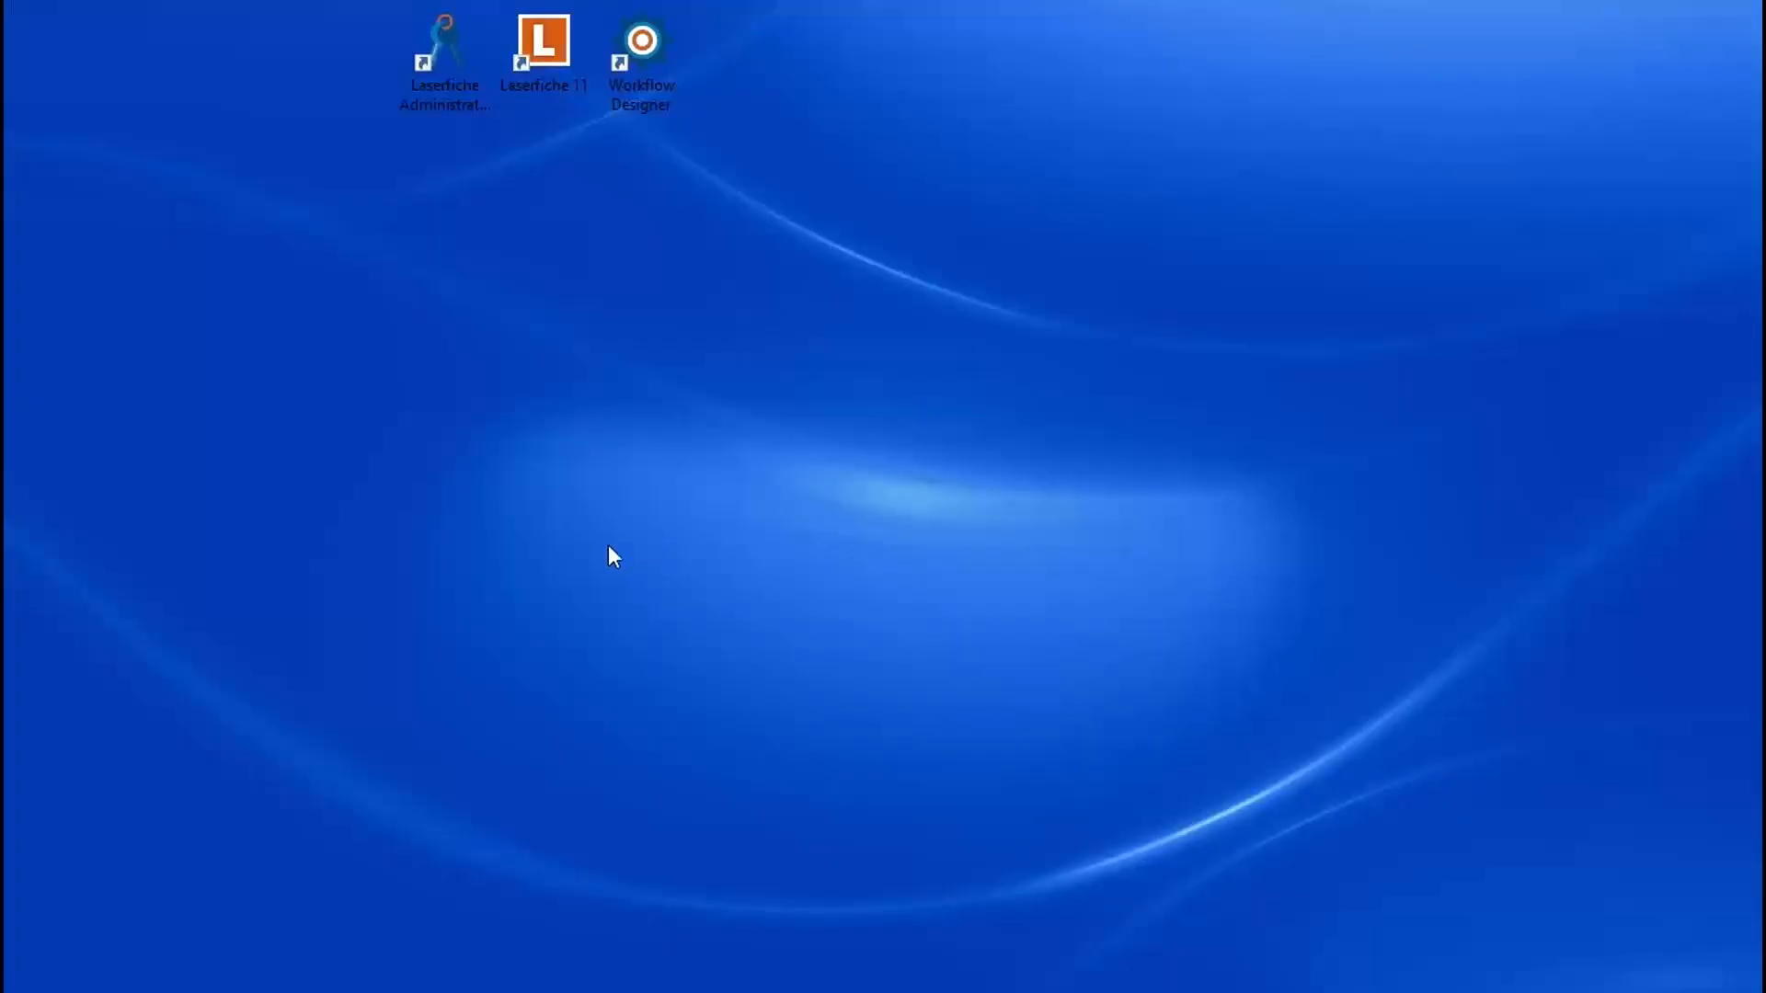
{"action": "left_click", "coordinate": [64, 990]}
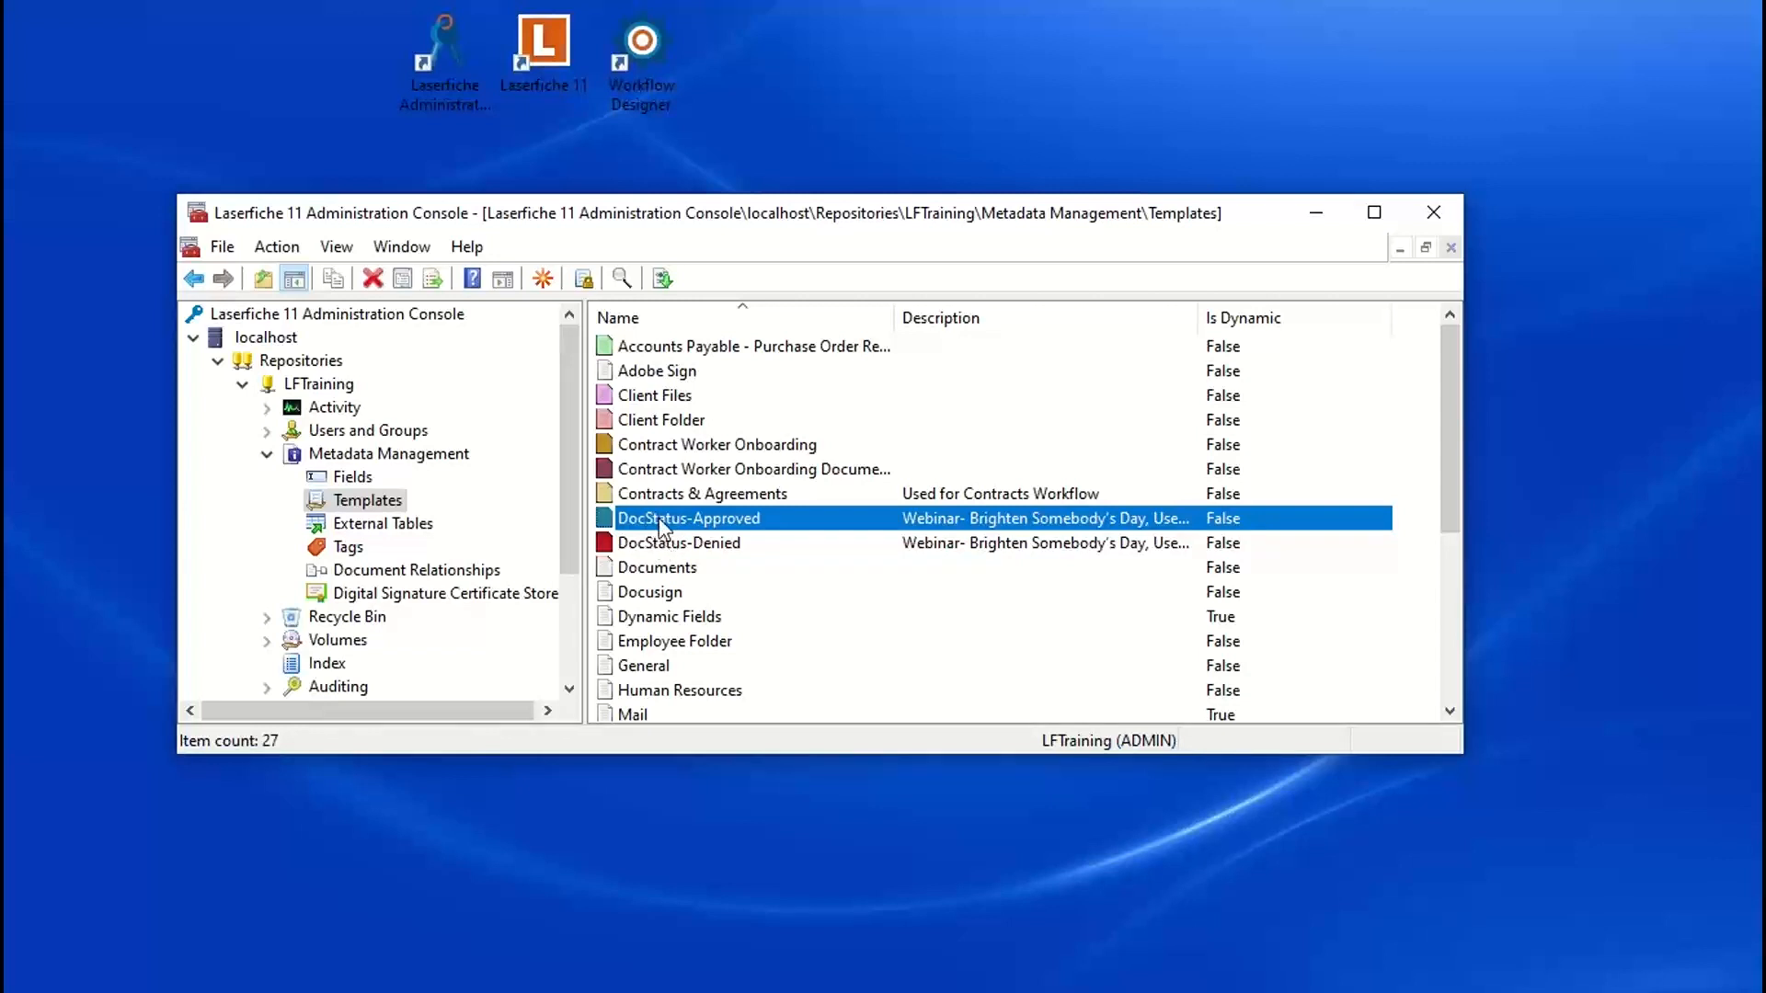
{"action": "left_click", "coordinate": [1318, 219]}
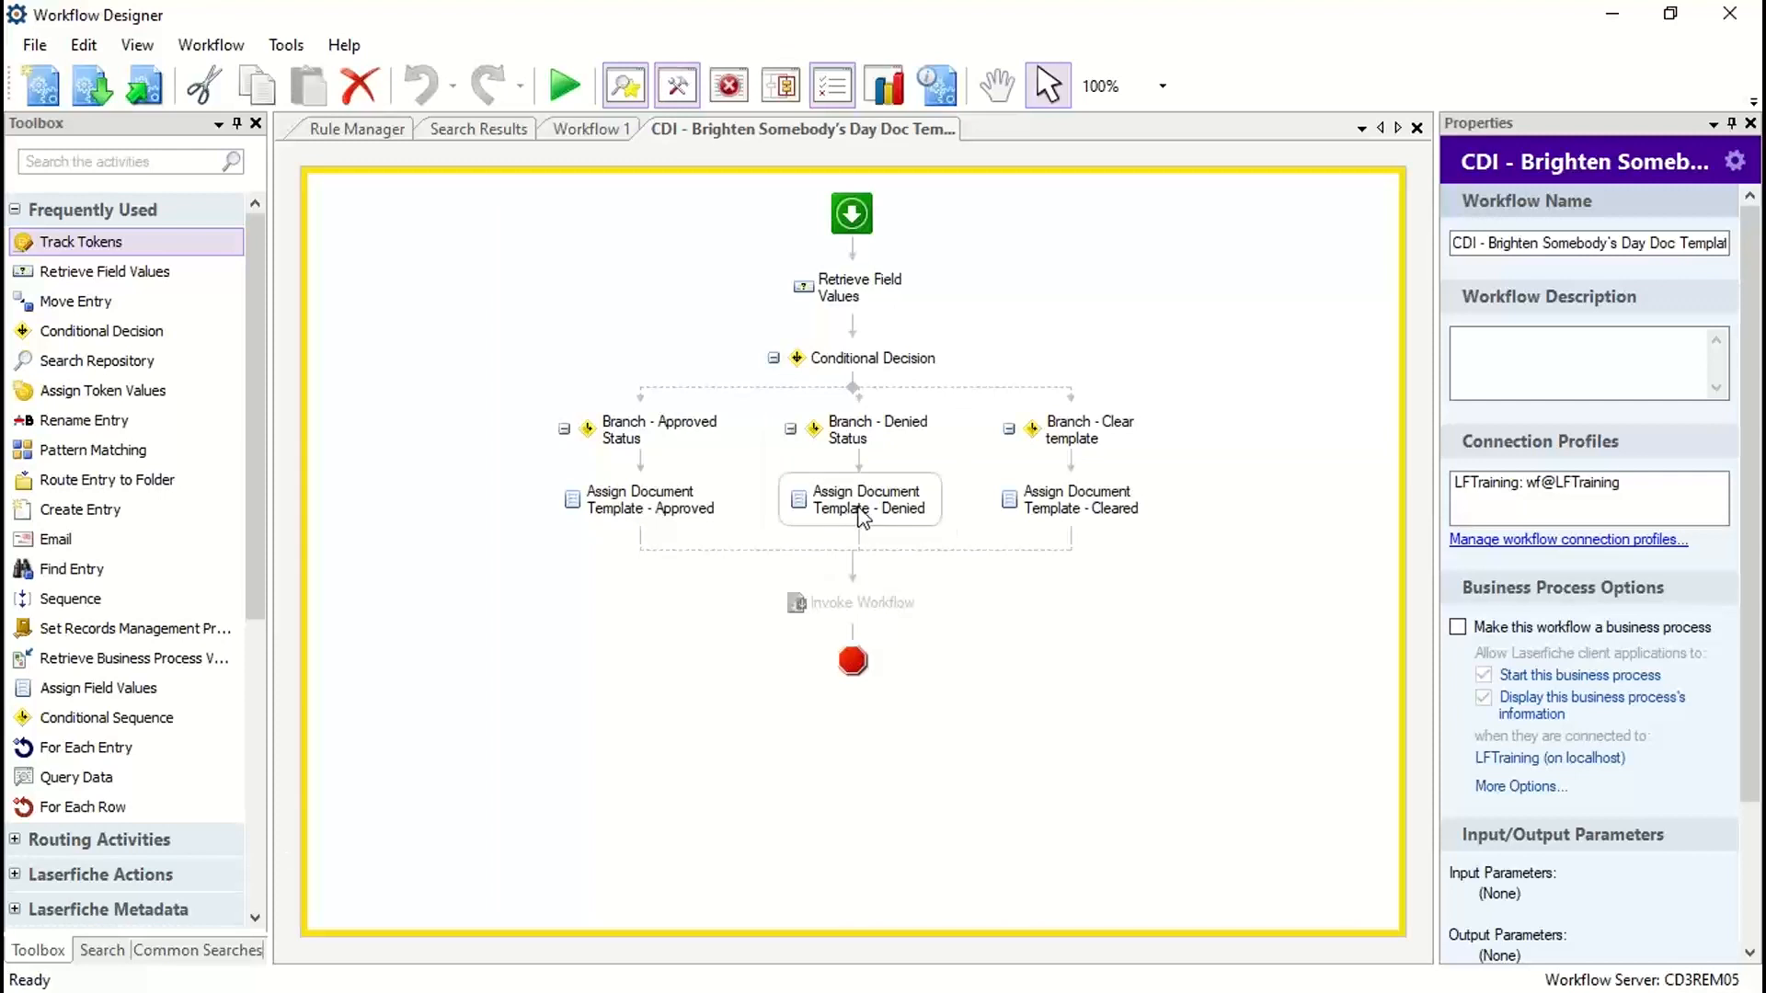
Step: Show the Retrieve Field Values activity's properties and list the Flow Control activities instead of the frequently used ones
{"action": "left_click", "coordinate": [863, 294]}
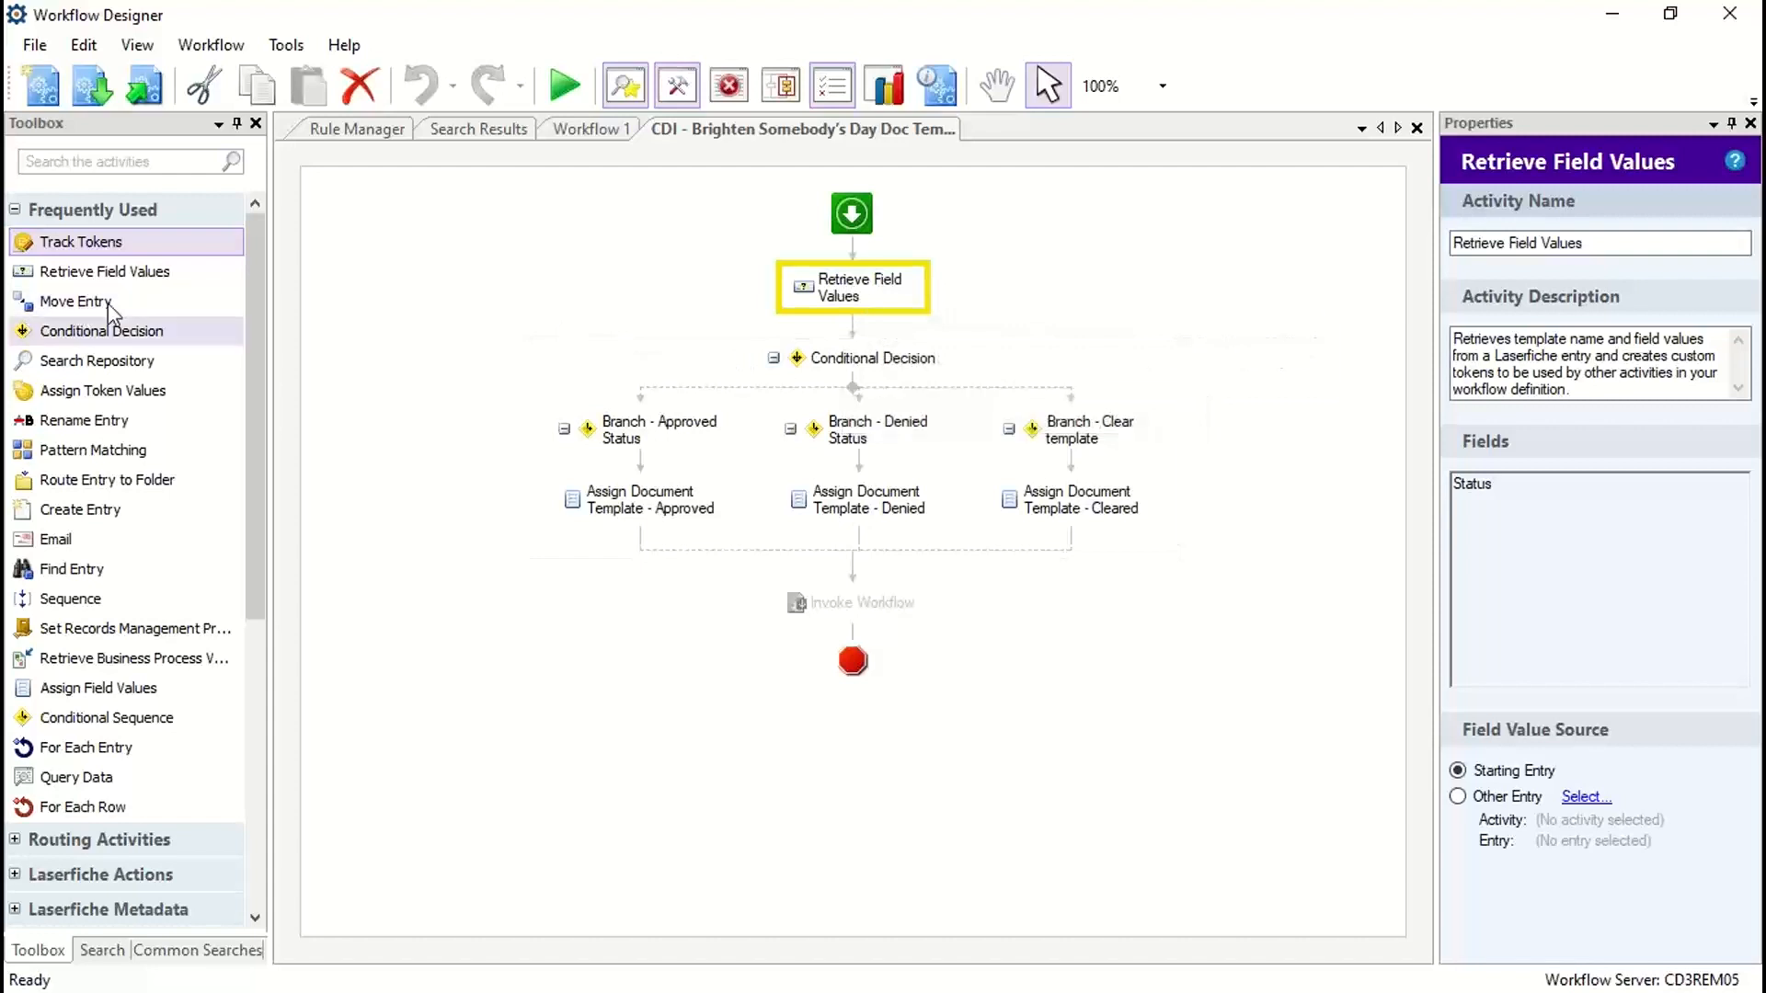
{"action": "left_click", "coordinate": [14, 211]}
{"action": "left_click", "coordinate": [14, 350]}
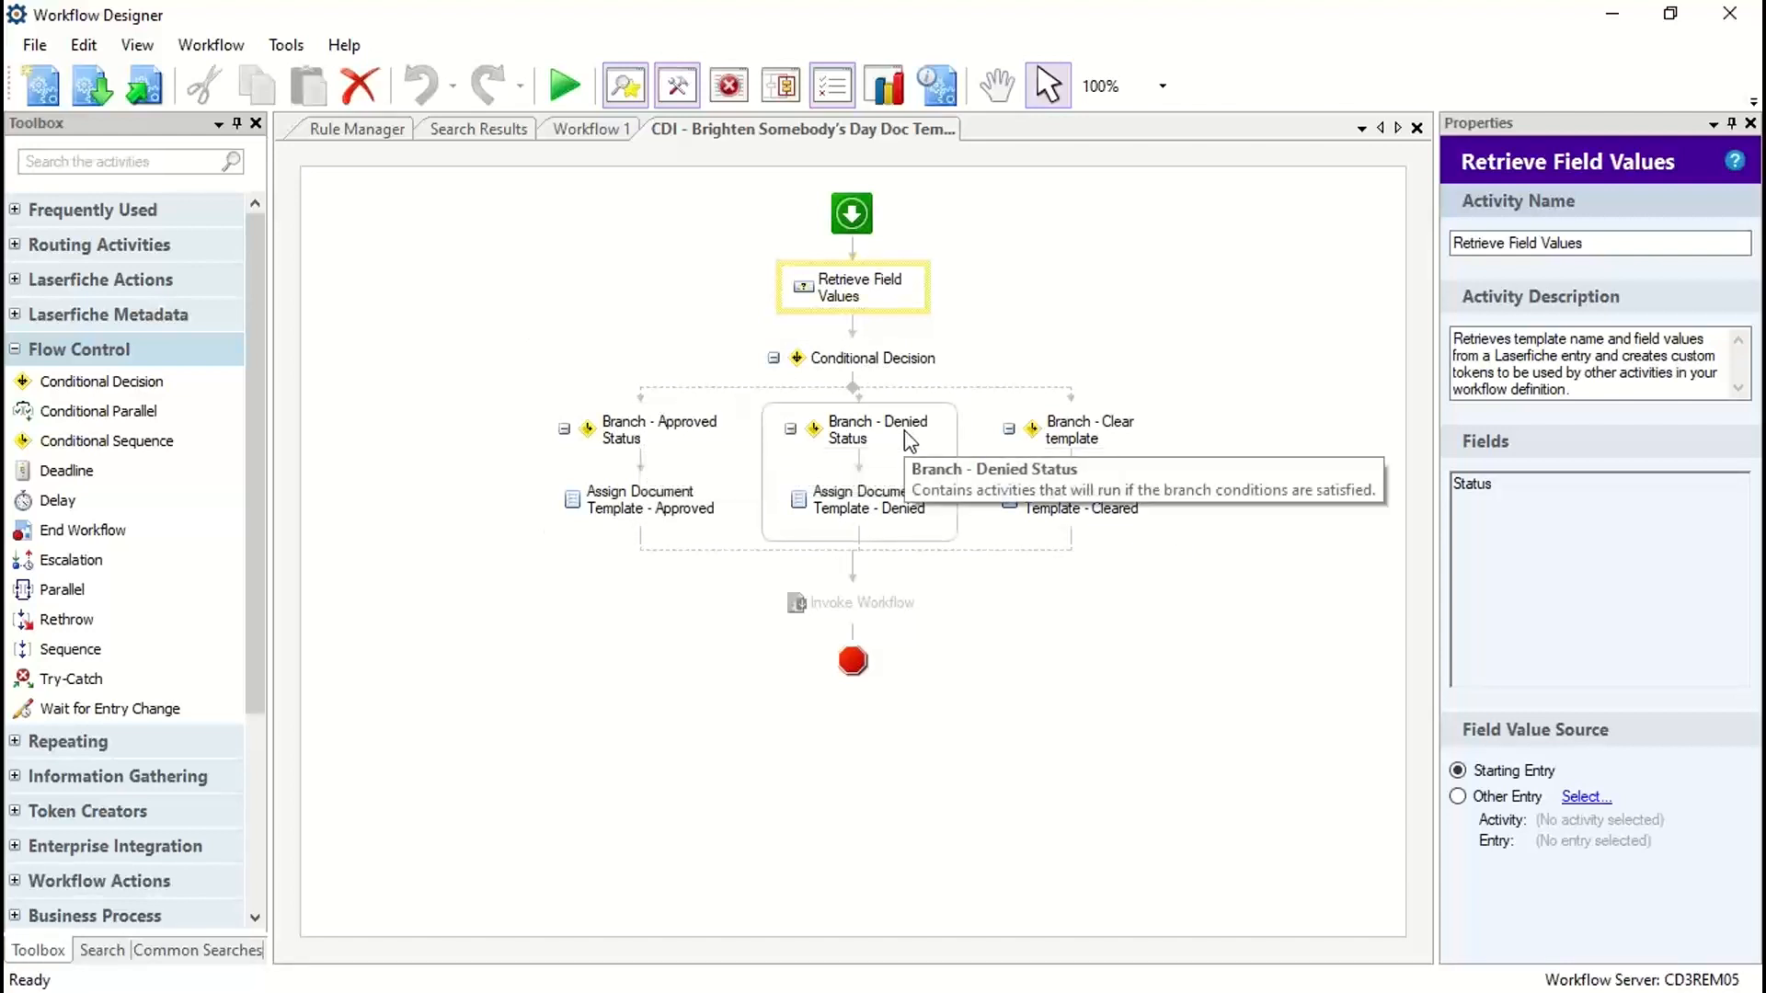
Step: Open the condition of the Approved Status branch for editing, giving its properties more width
{"action": "left_click", "coordinate": [652, 432]}
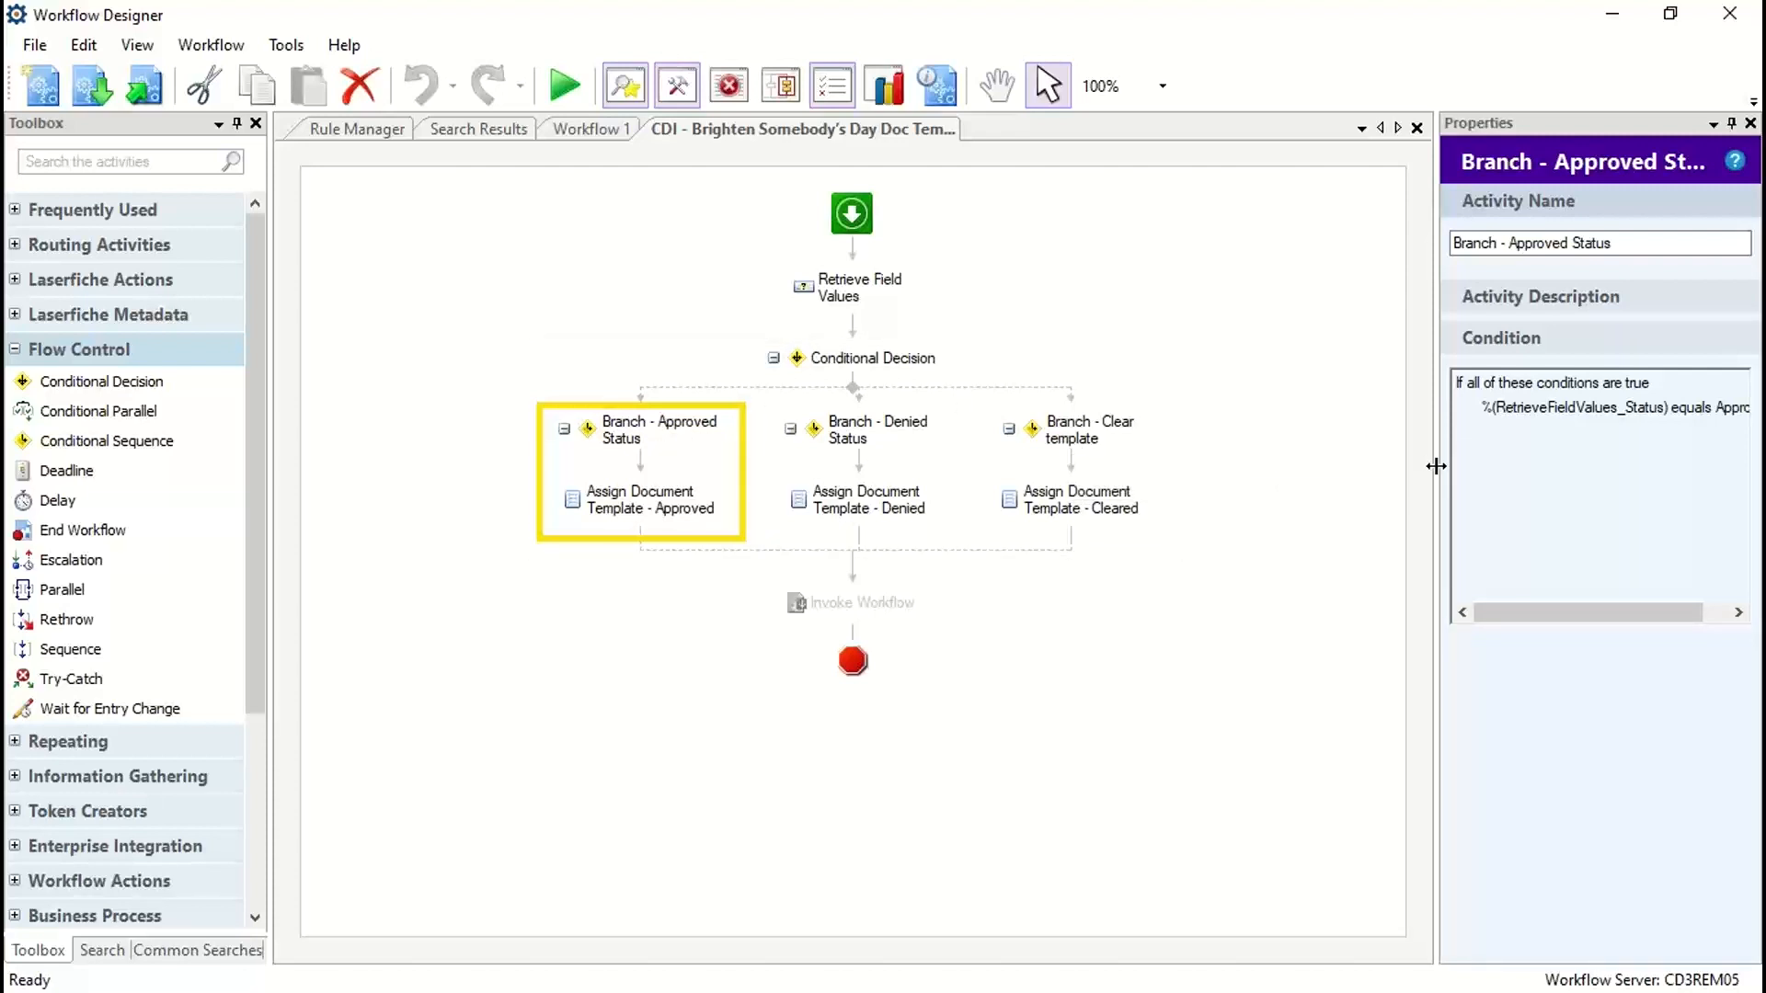
{"action": "left_click_drag", "start_coordinate": [1234, 467], "coordinate": [1229, 464]}
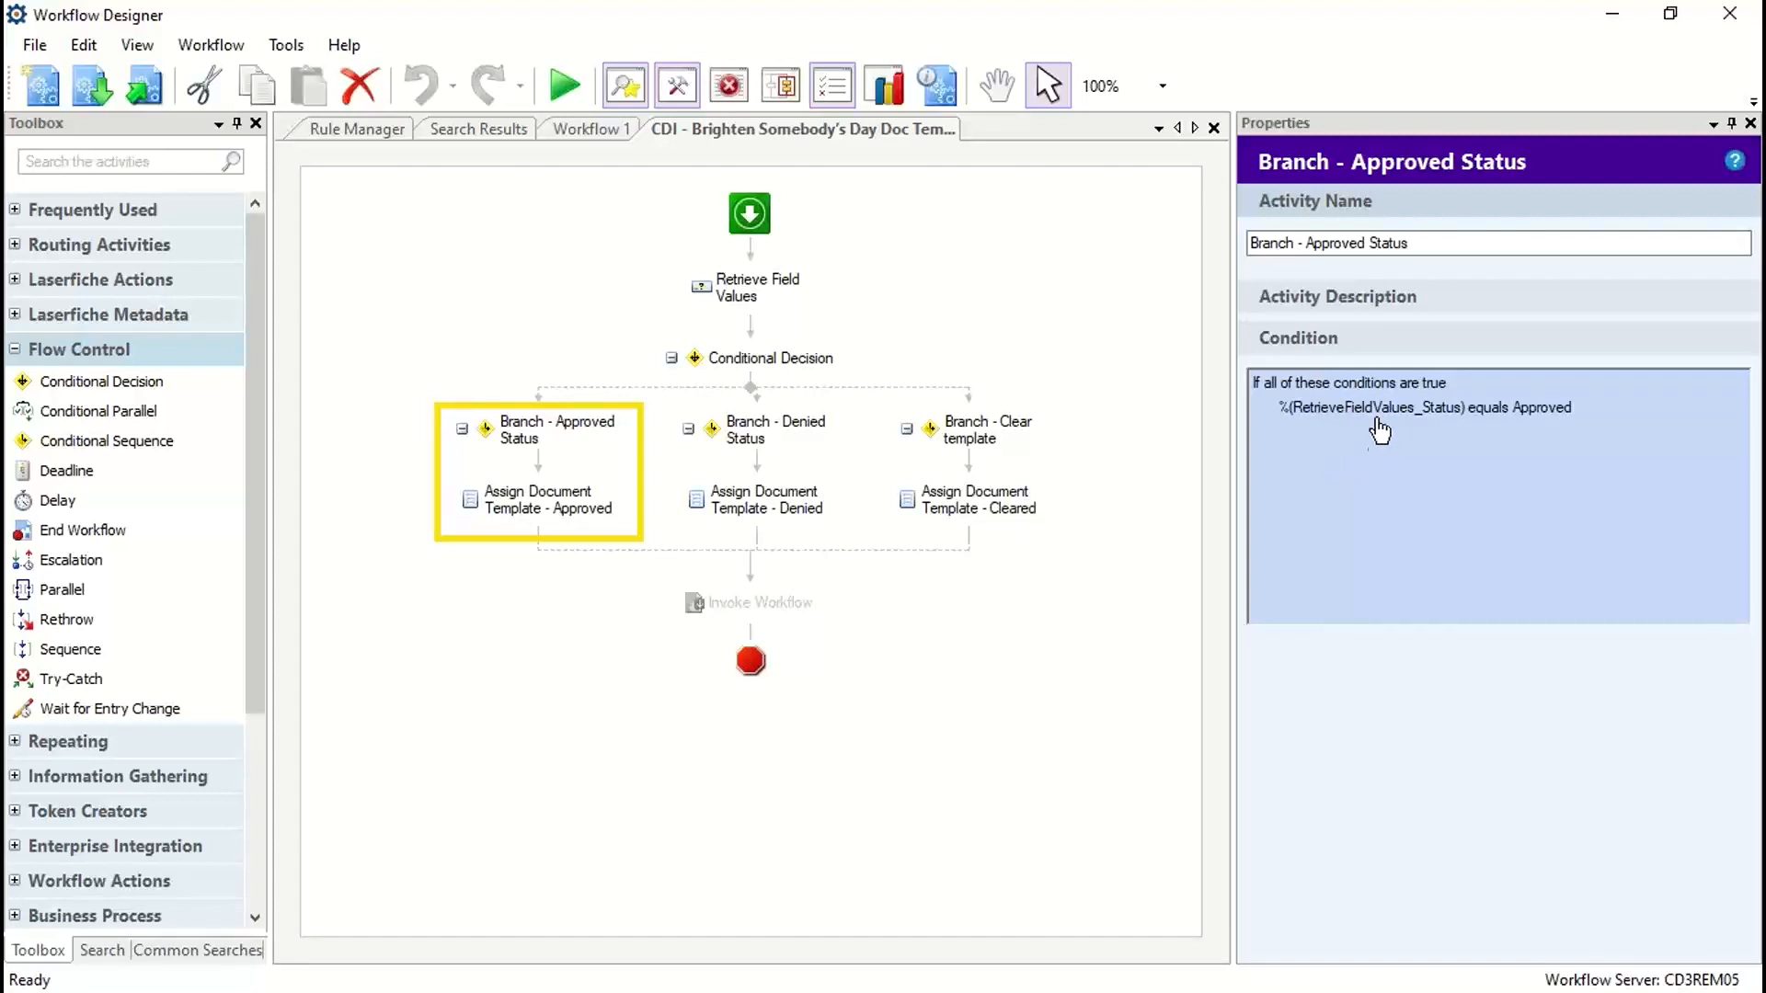
{"action": "double_click", "coordinate": [1359, 444]}
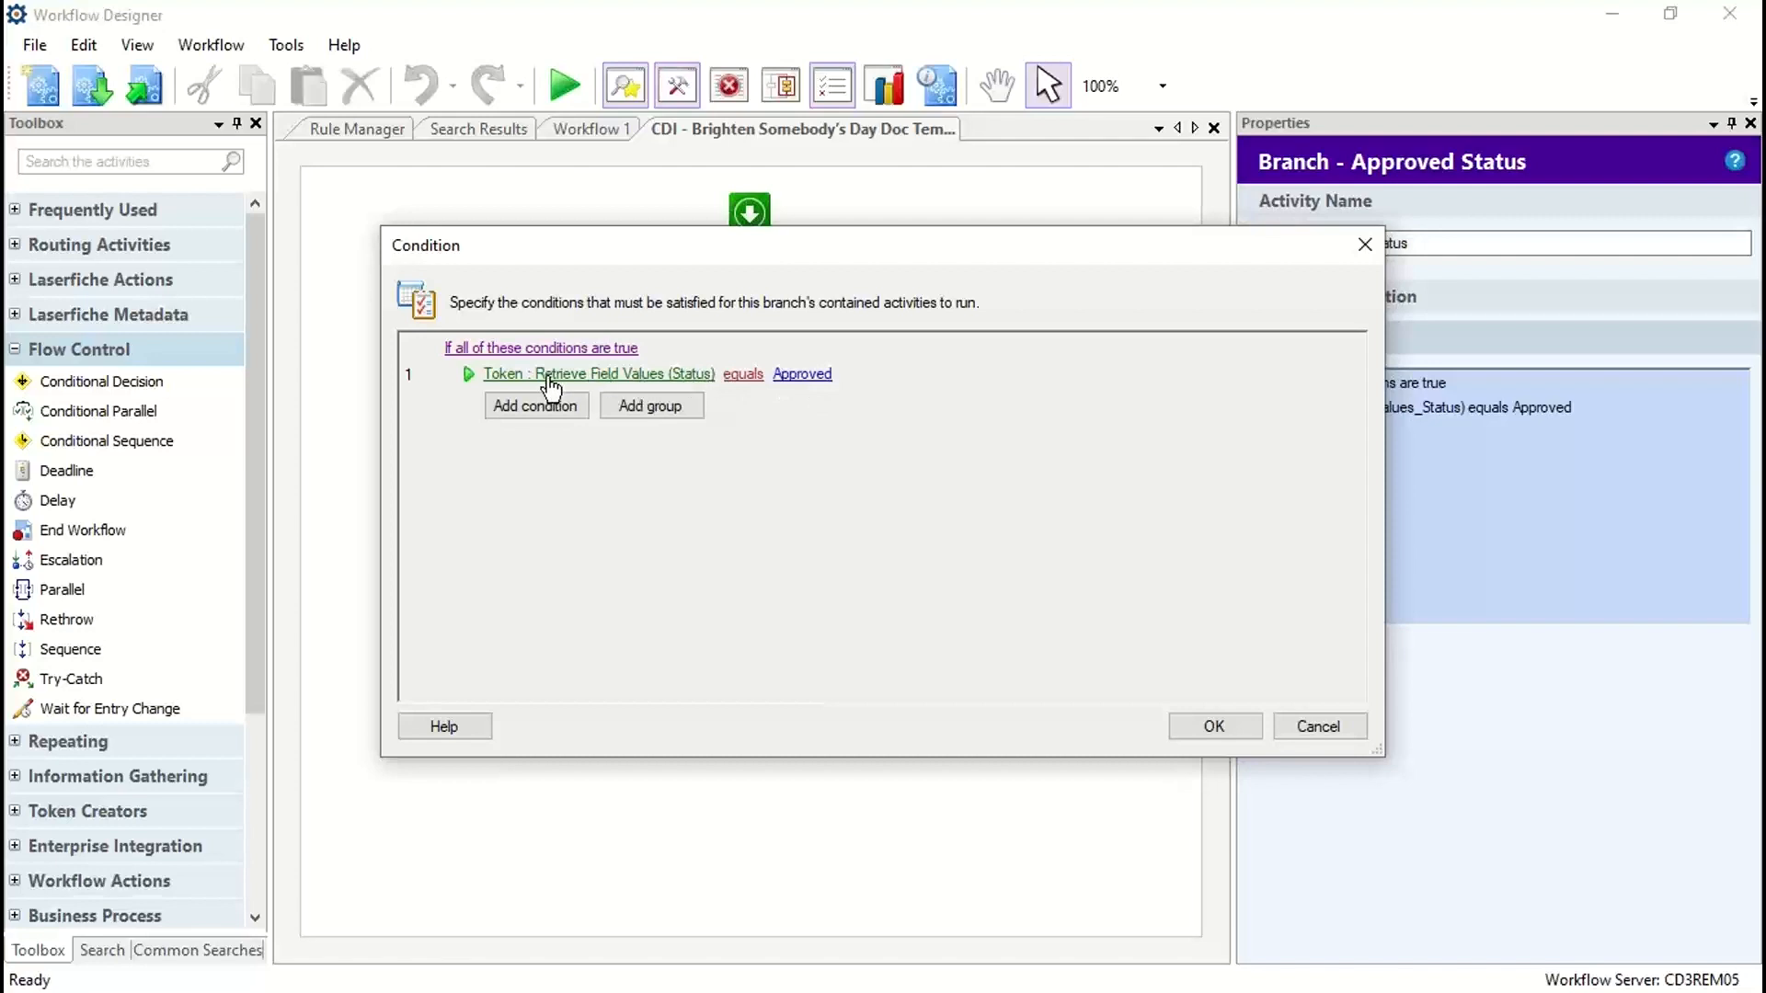
{"action": "left_click_drag", "start_coordinate": [566, 249], "coordinate": [610, 272]}
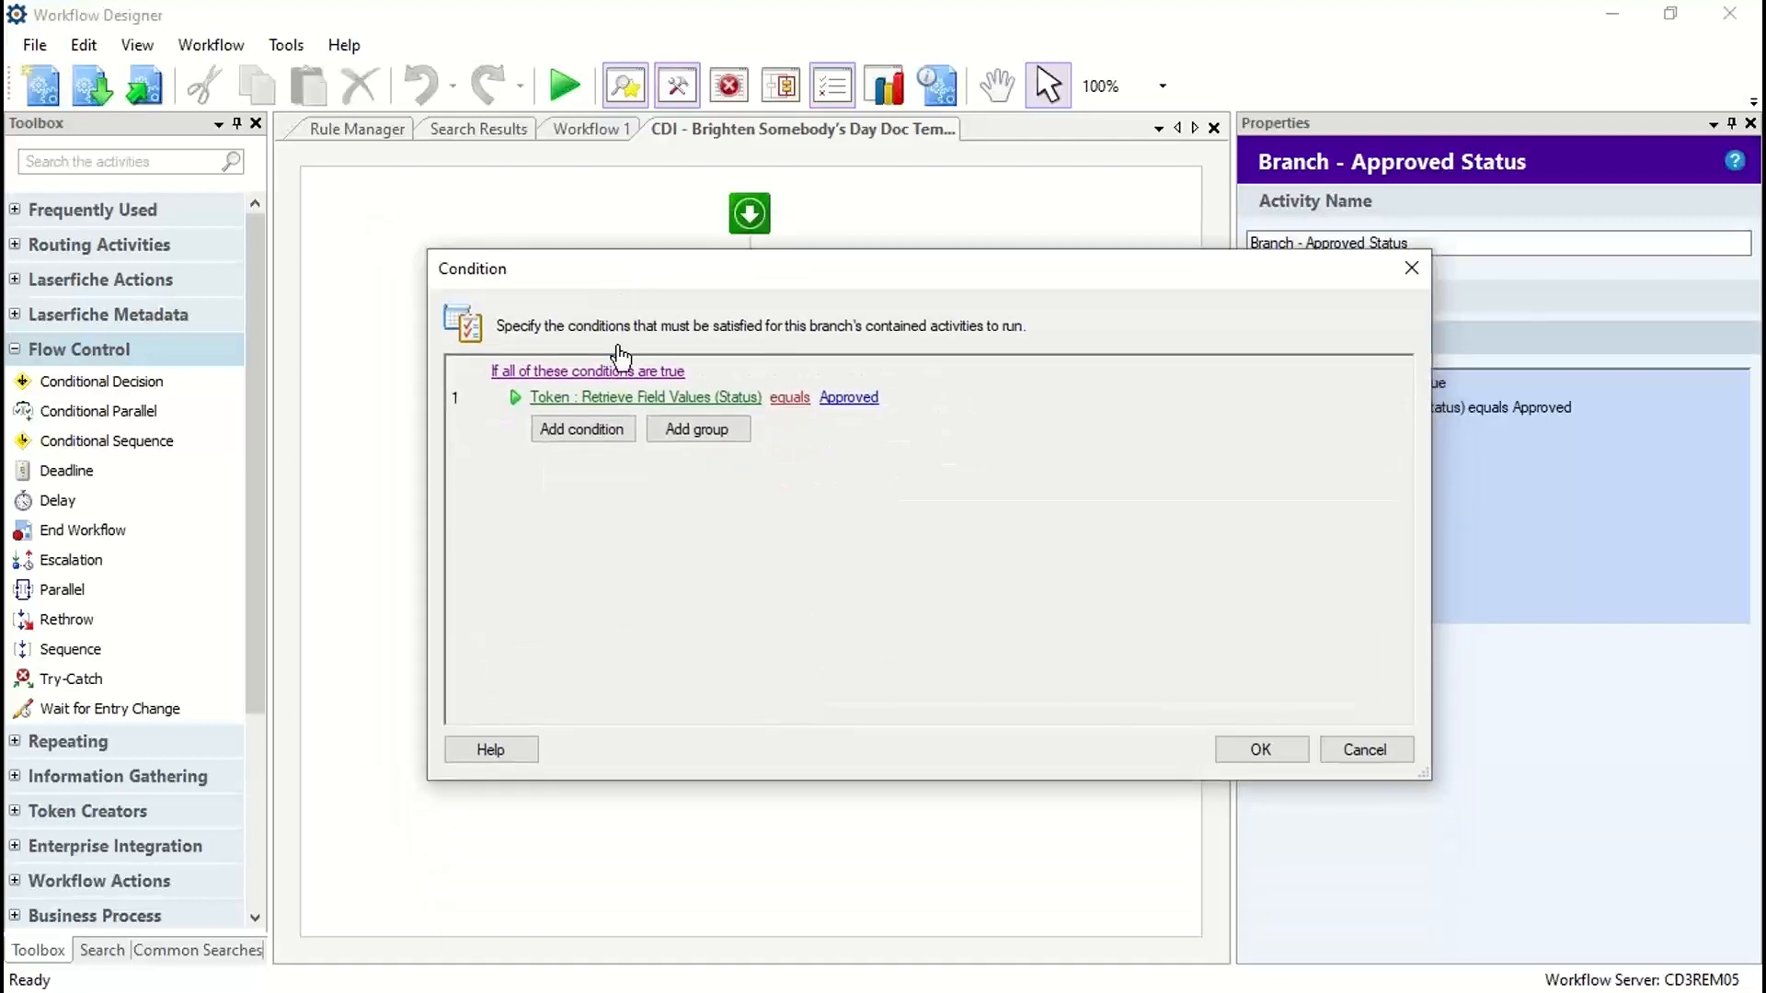
Step: Add a second condition to the Approved Status branch based on the Retrieve Field Values (Status) token with the equals operator
{"action": "left_click", "coordinate": [574, 425]}
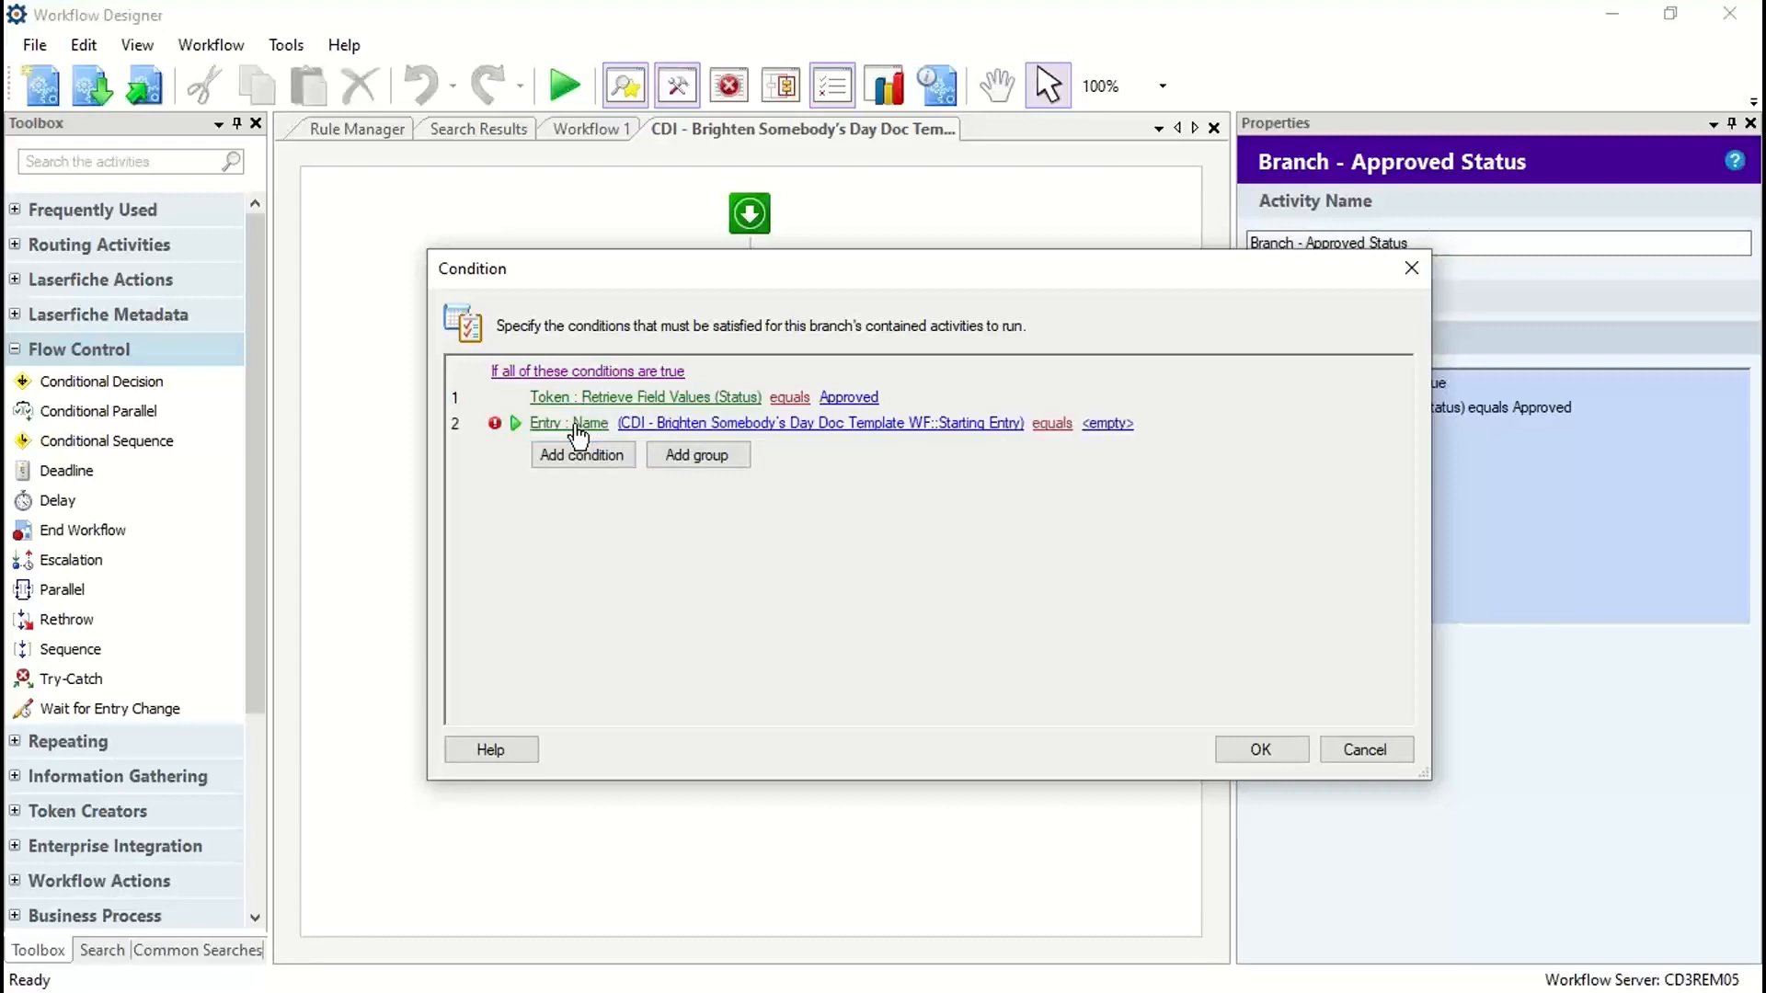
{"action": "left_click", "coordinate": [579, 426]}
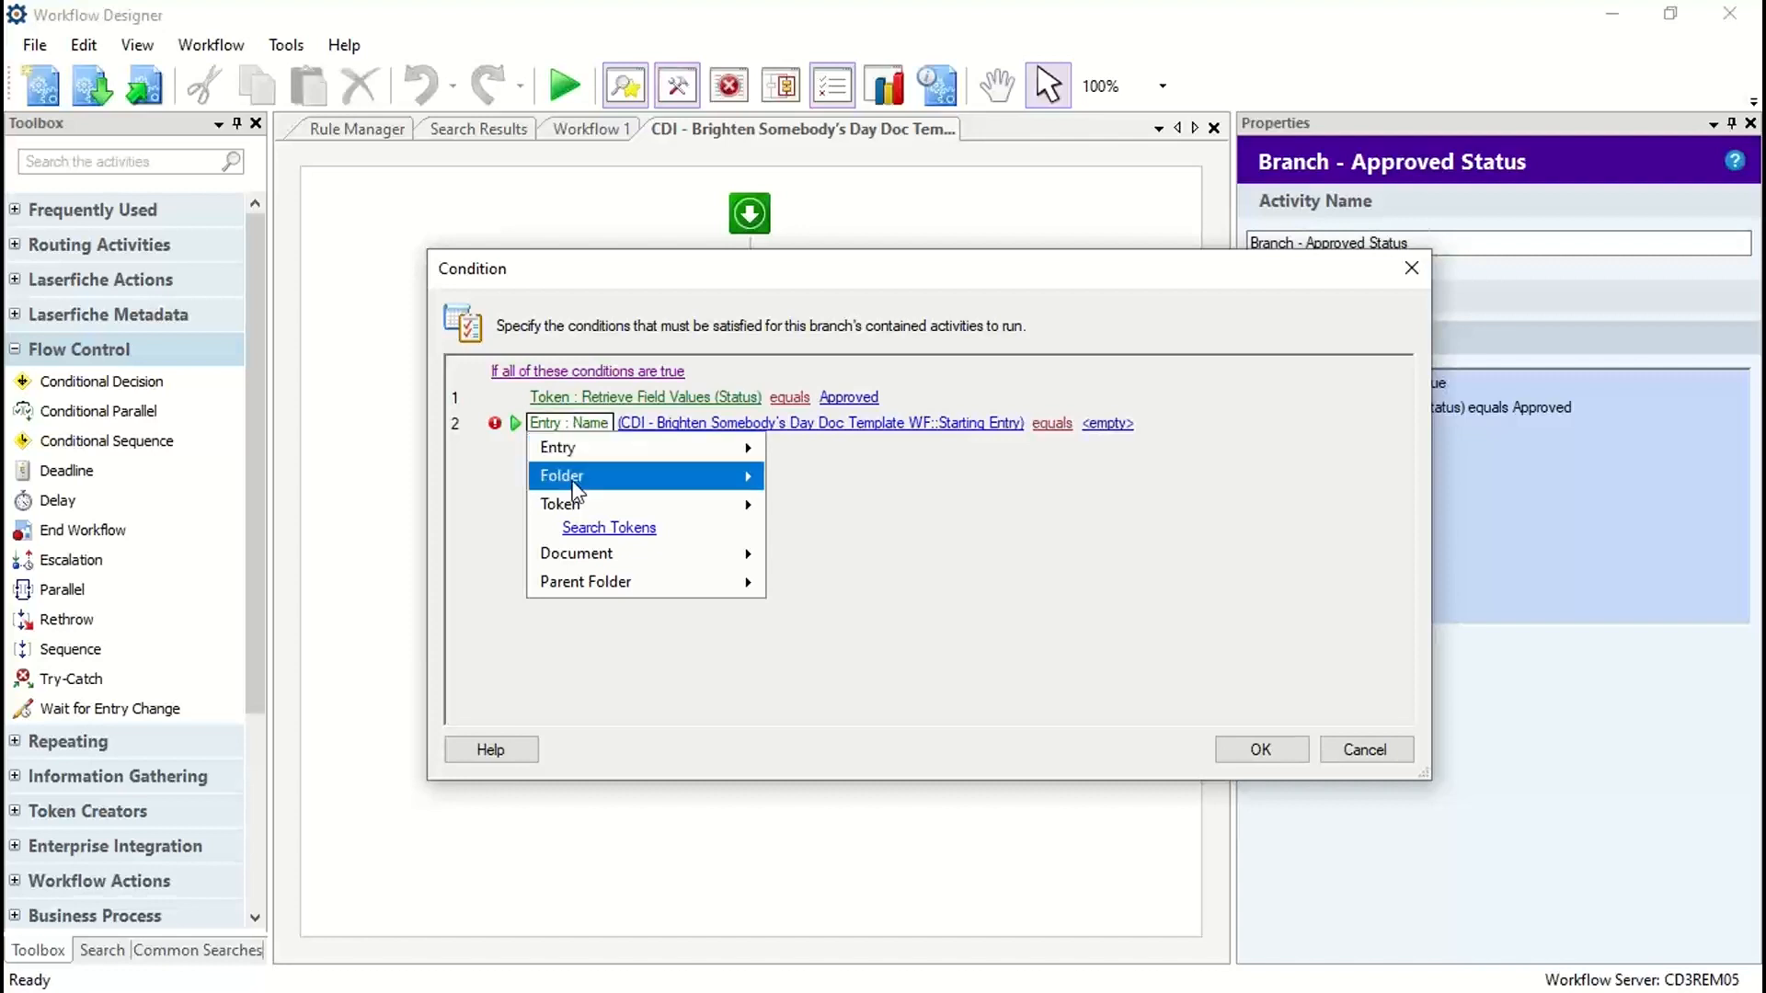
{"action": "mouse_move", "coordinate": [571, 504]}
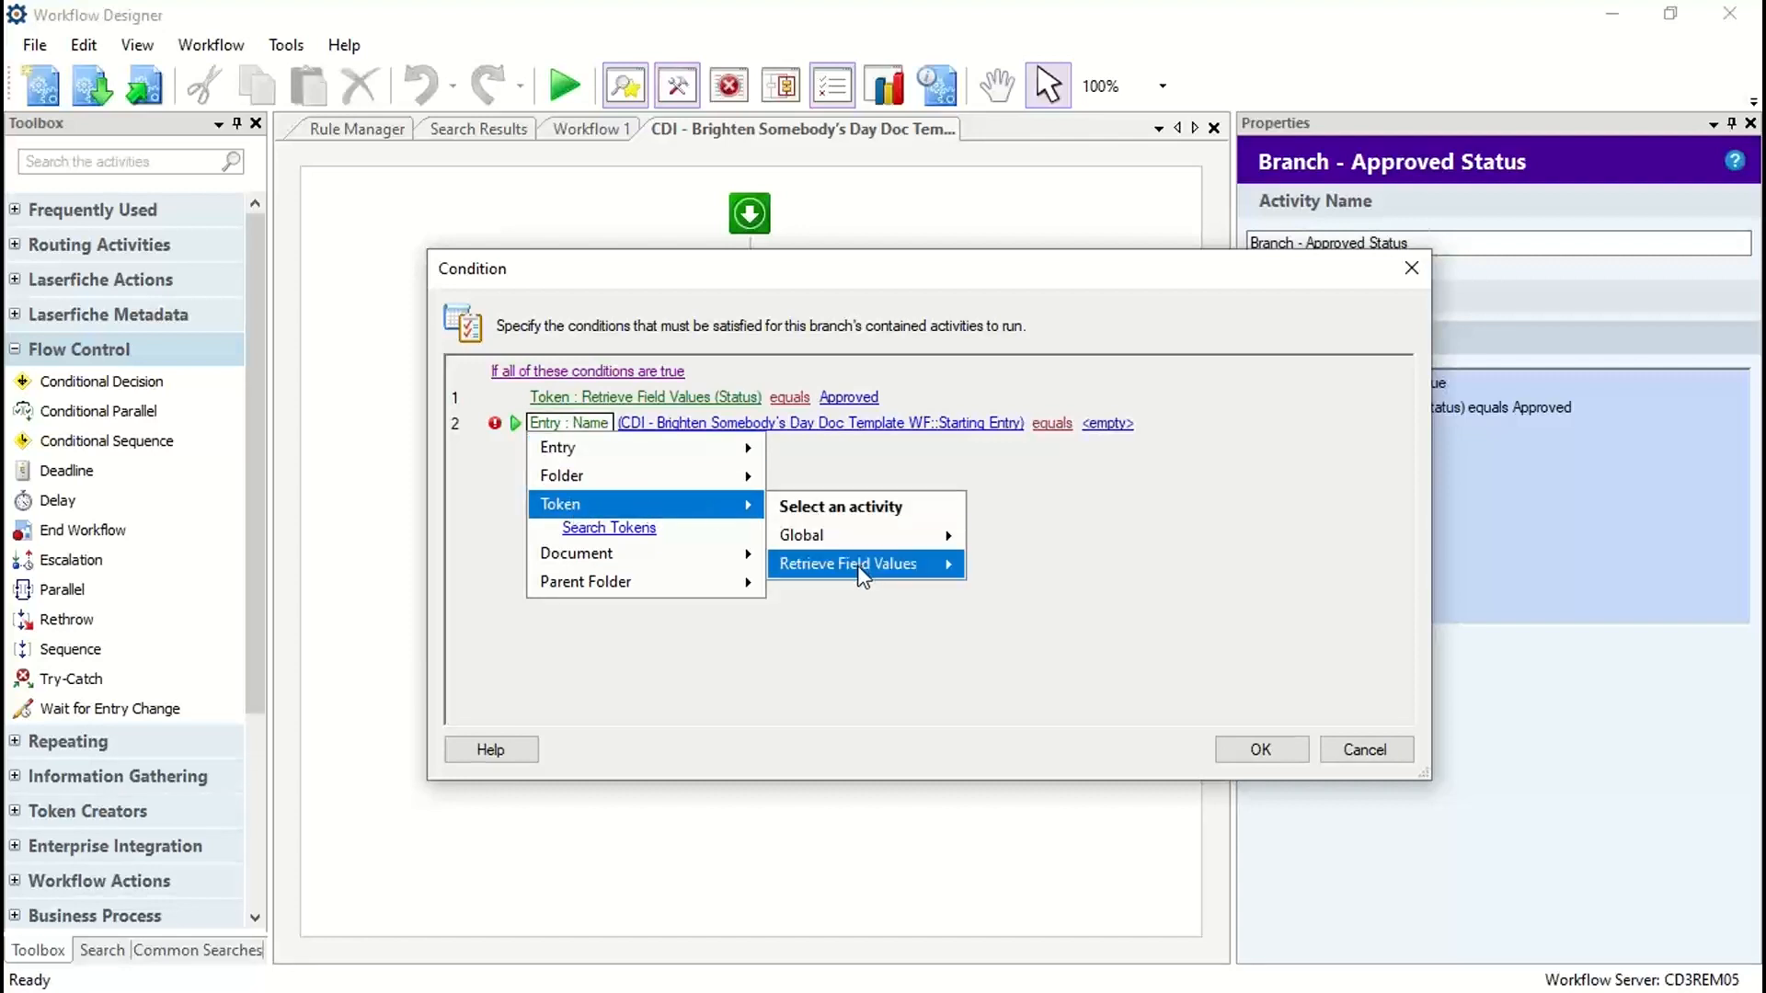
{"action": "mouse_move", "coordinate": [862, 574]}
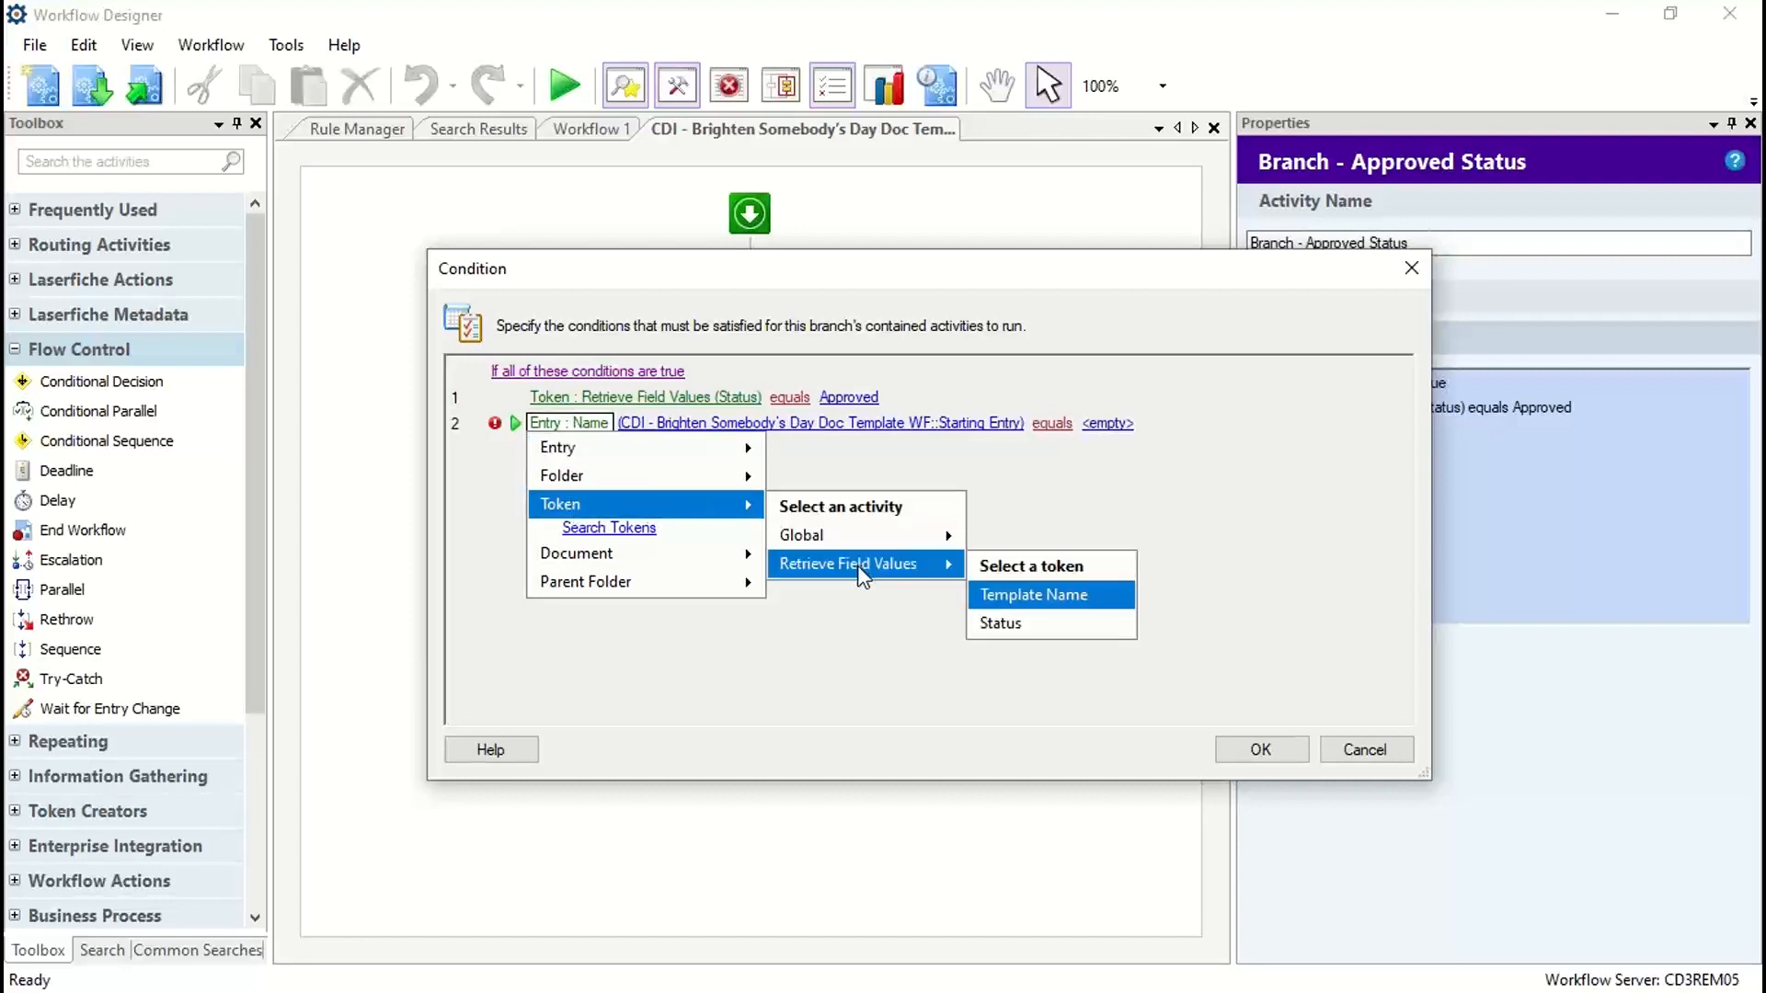
{"action": "left_click", "coordinate": [1012, 625]}
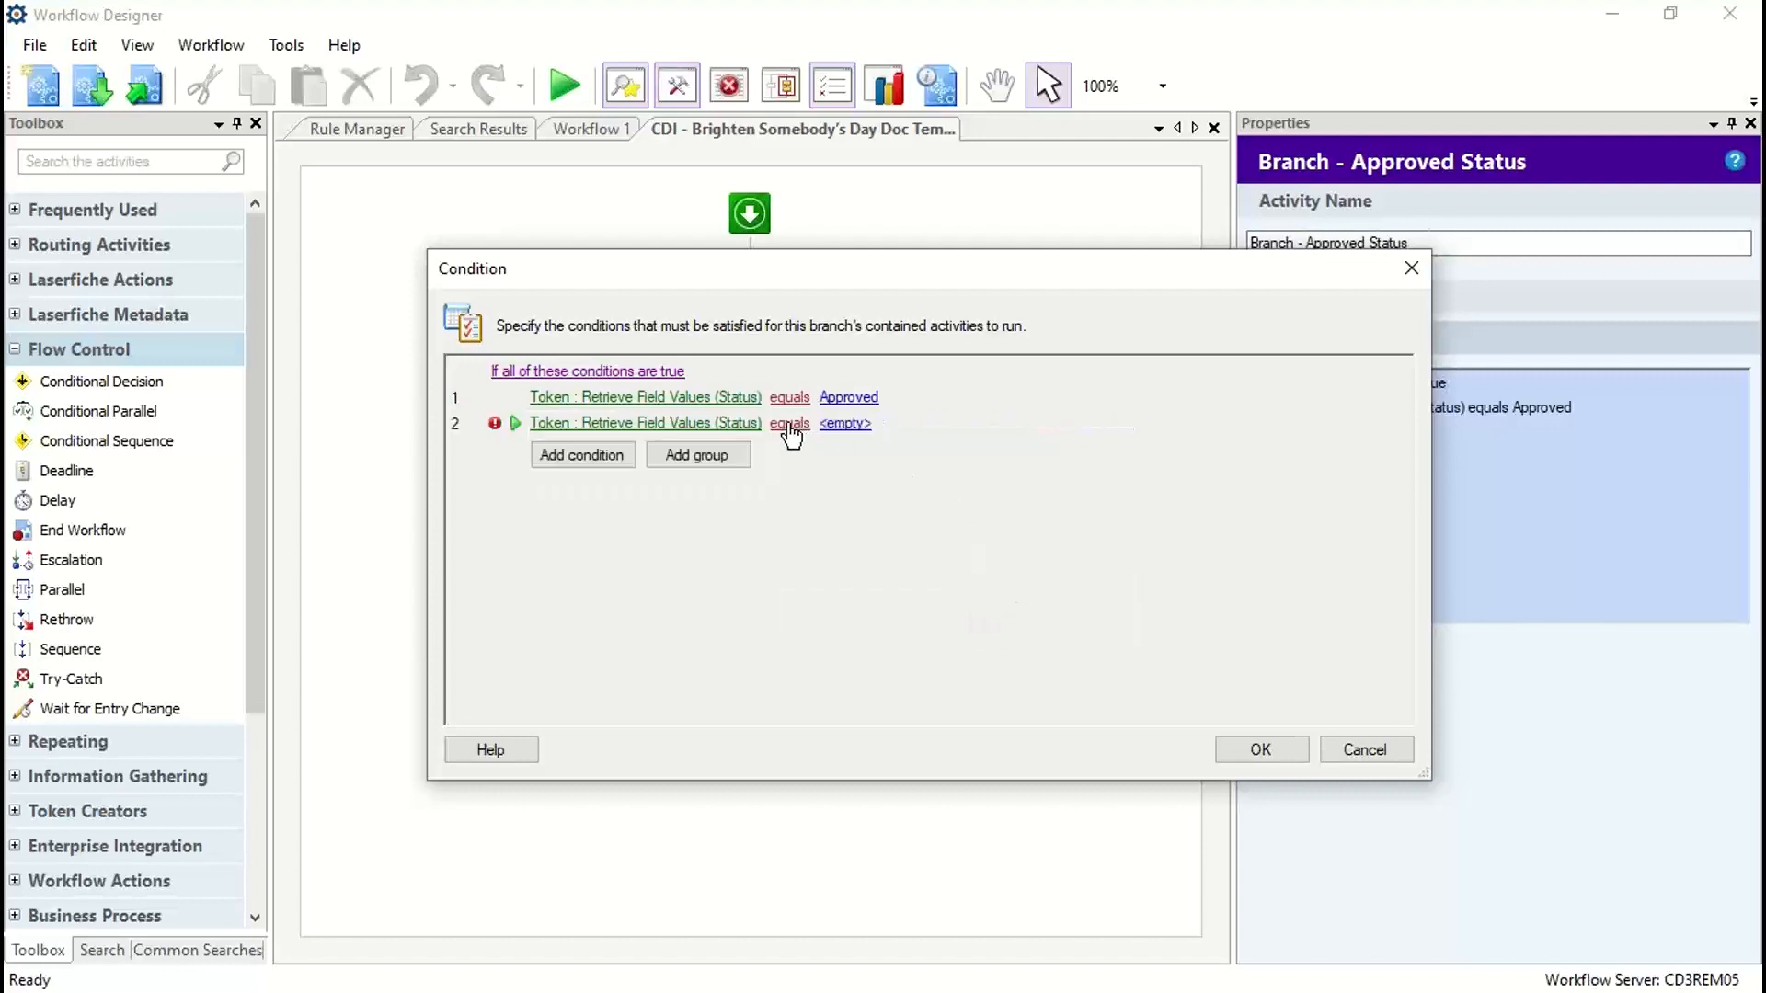
{"action": "left_click", "coordinate": [855, 423]}
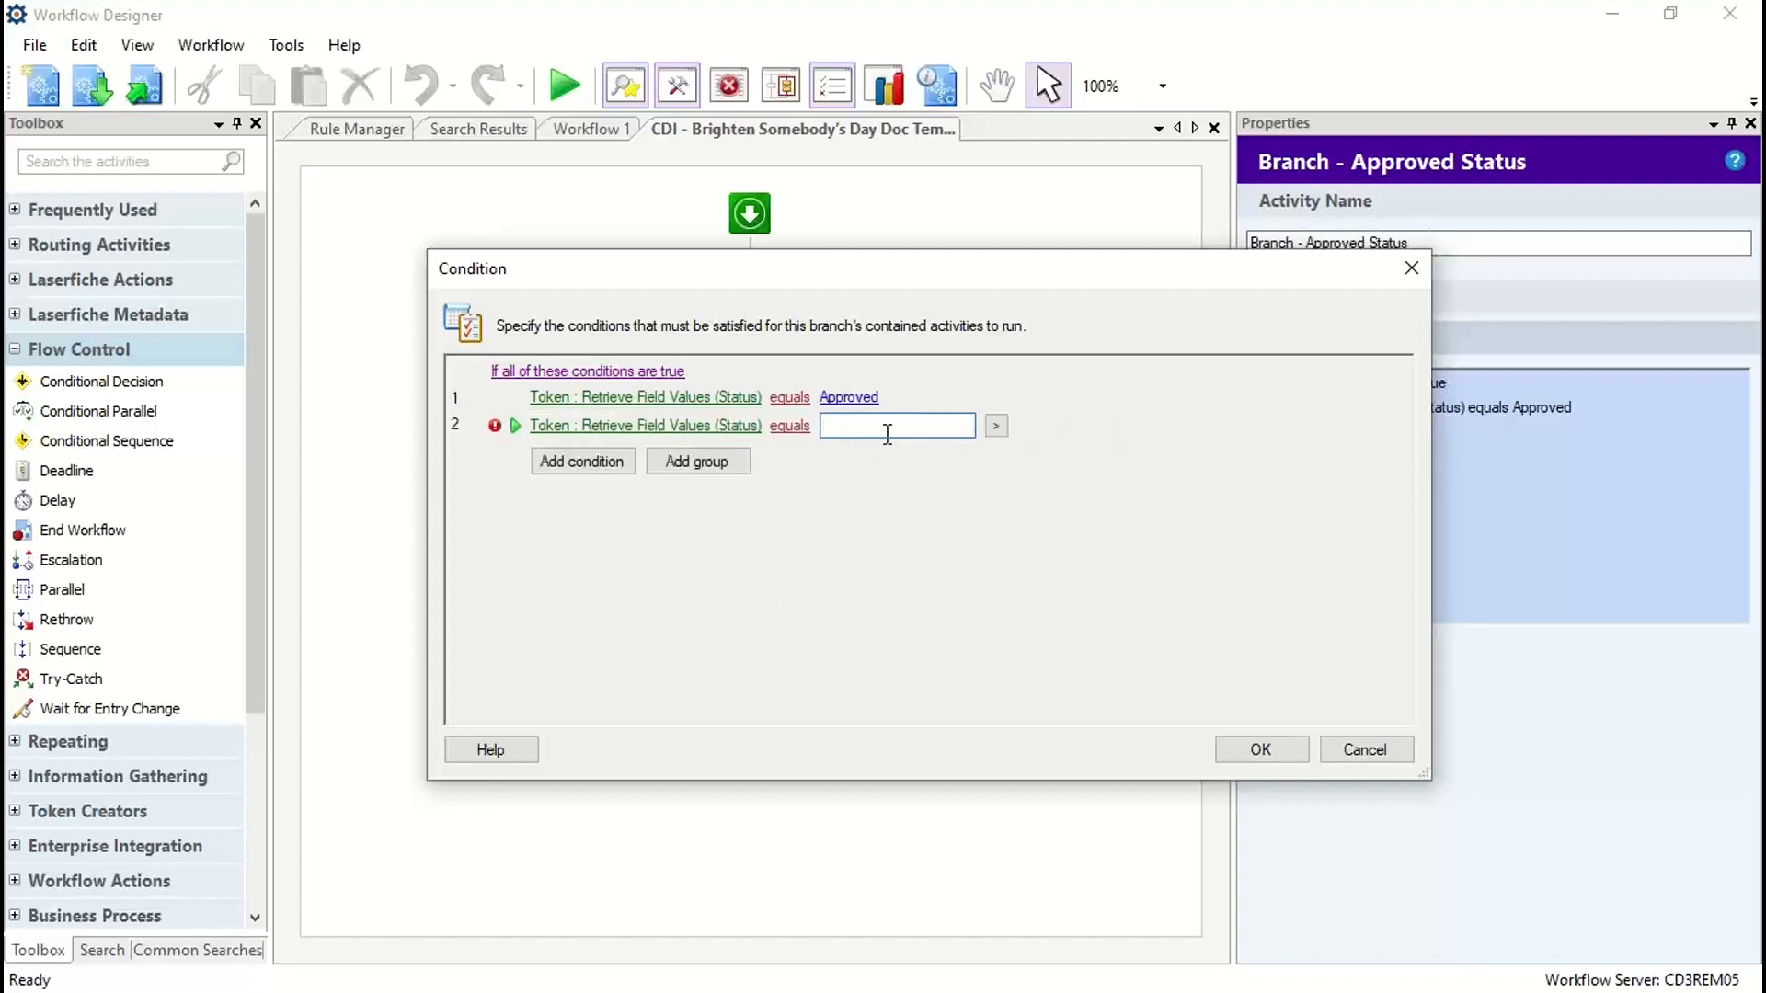
Step: Delete the second condition from the Approved Status branch and accept the condition settings
{"action": "right_click", "coordinate": [519, 436]}
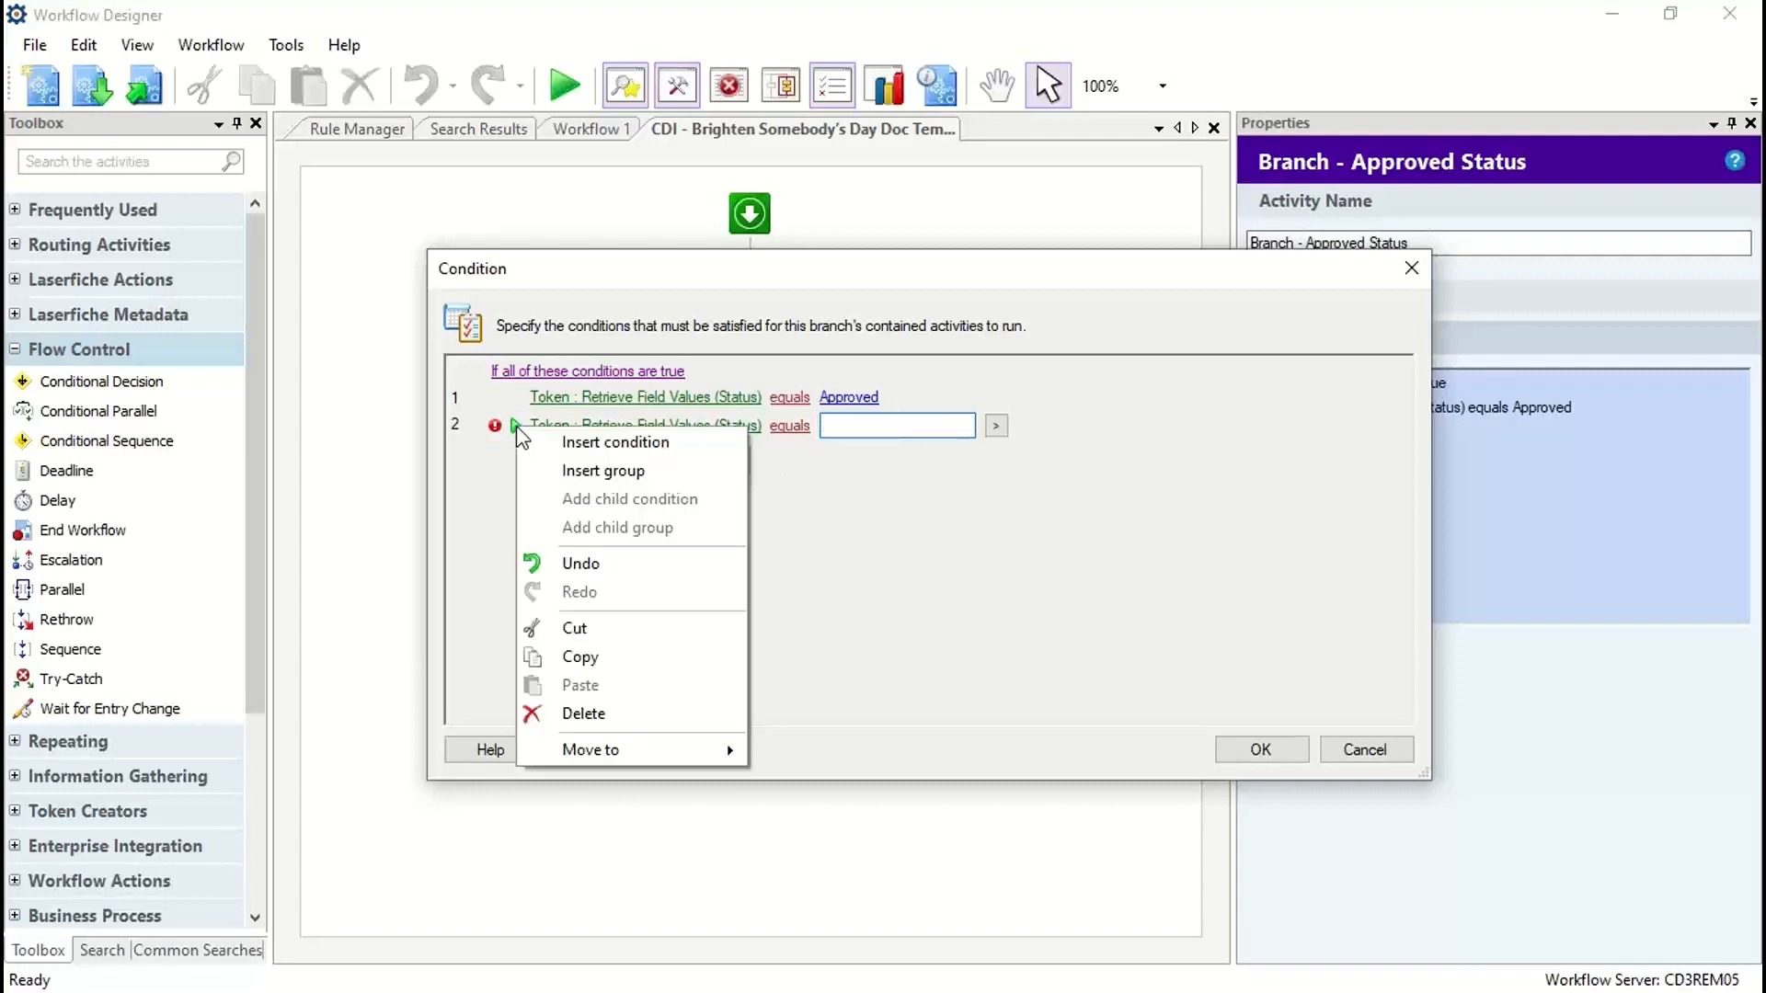
{"action": "left_click", "coordinate": [585, 714]}
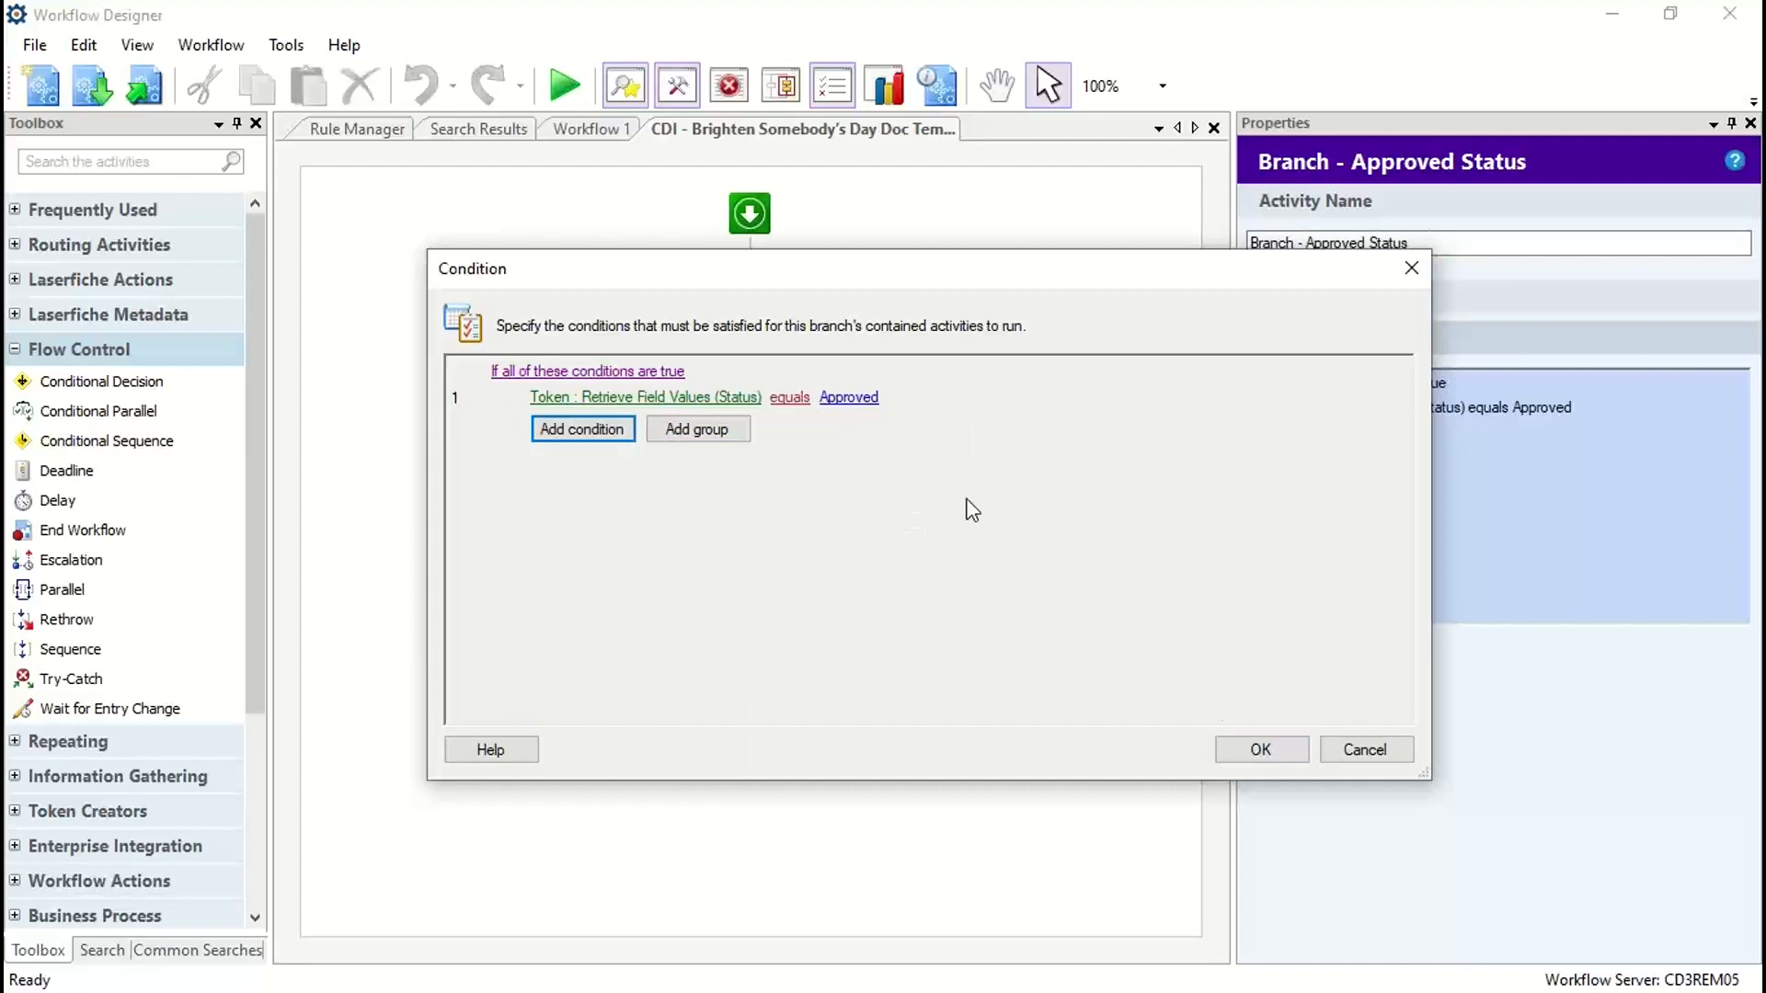
{"action": "left_click", "coordinate": [1259, 749]}
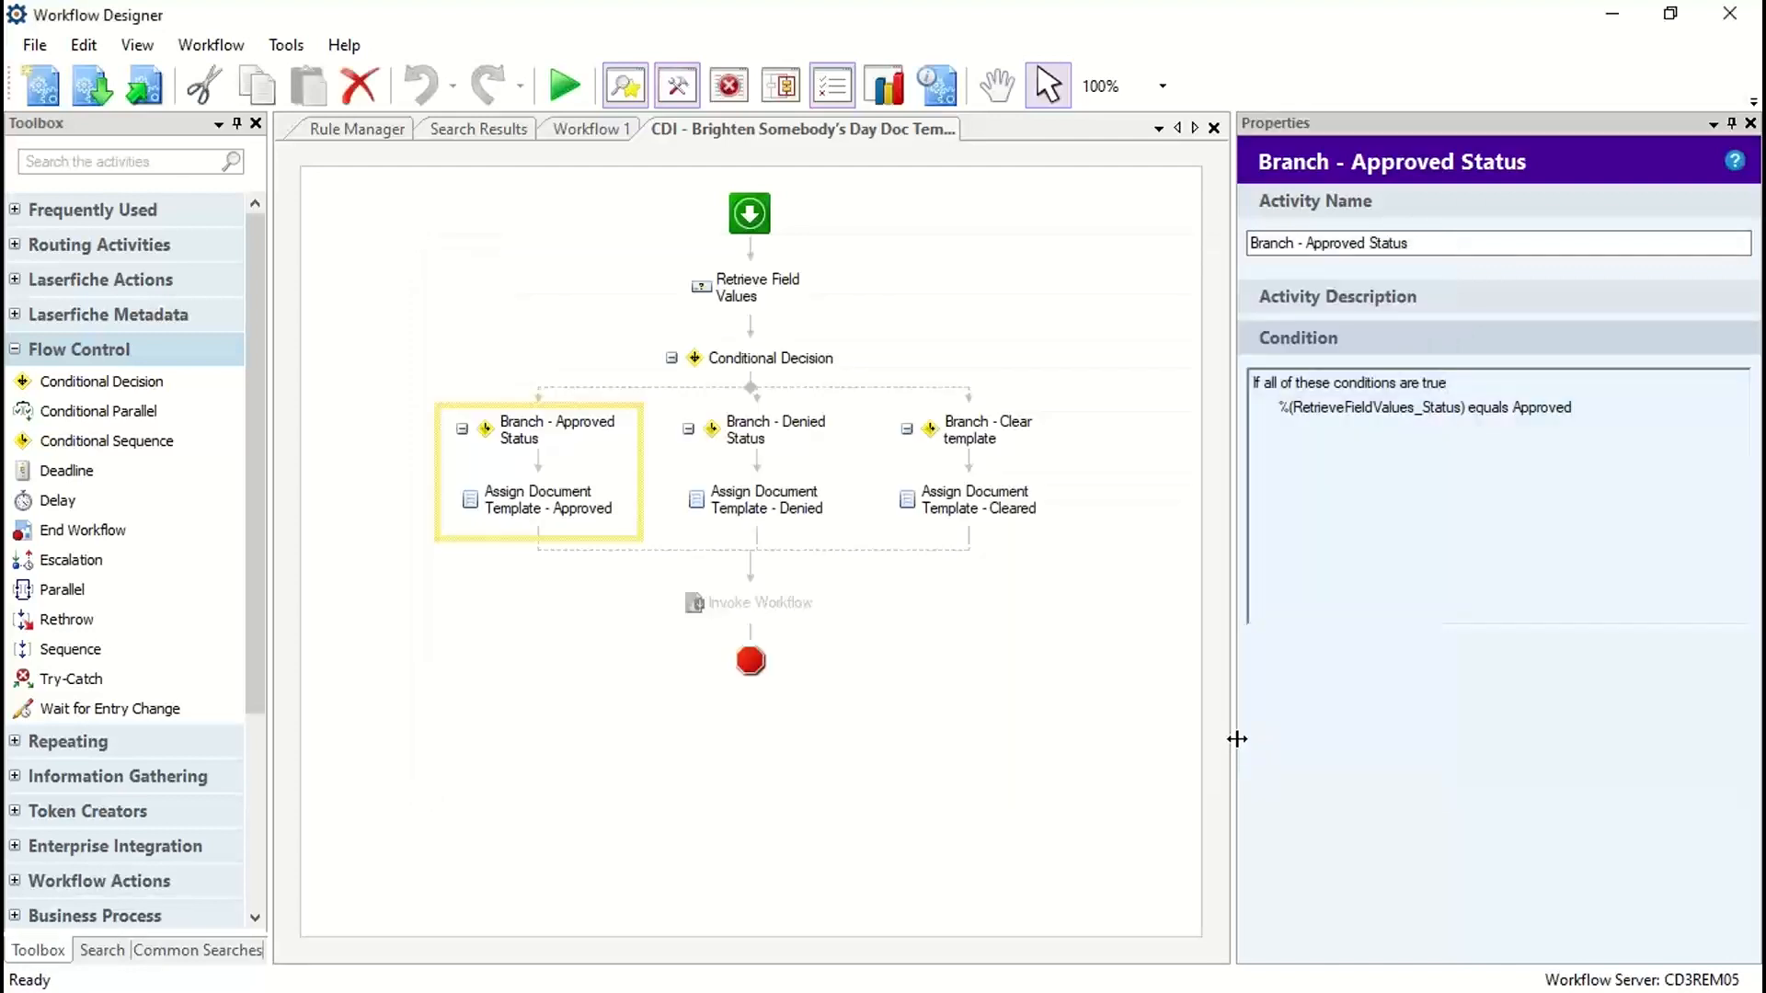
Step: Show the template settings of Assign Document Template - Approved and look through the templates available for assignment
{"action": "left_click", "coordinate": [544, 504]}
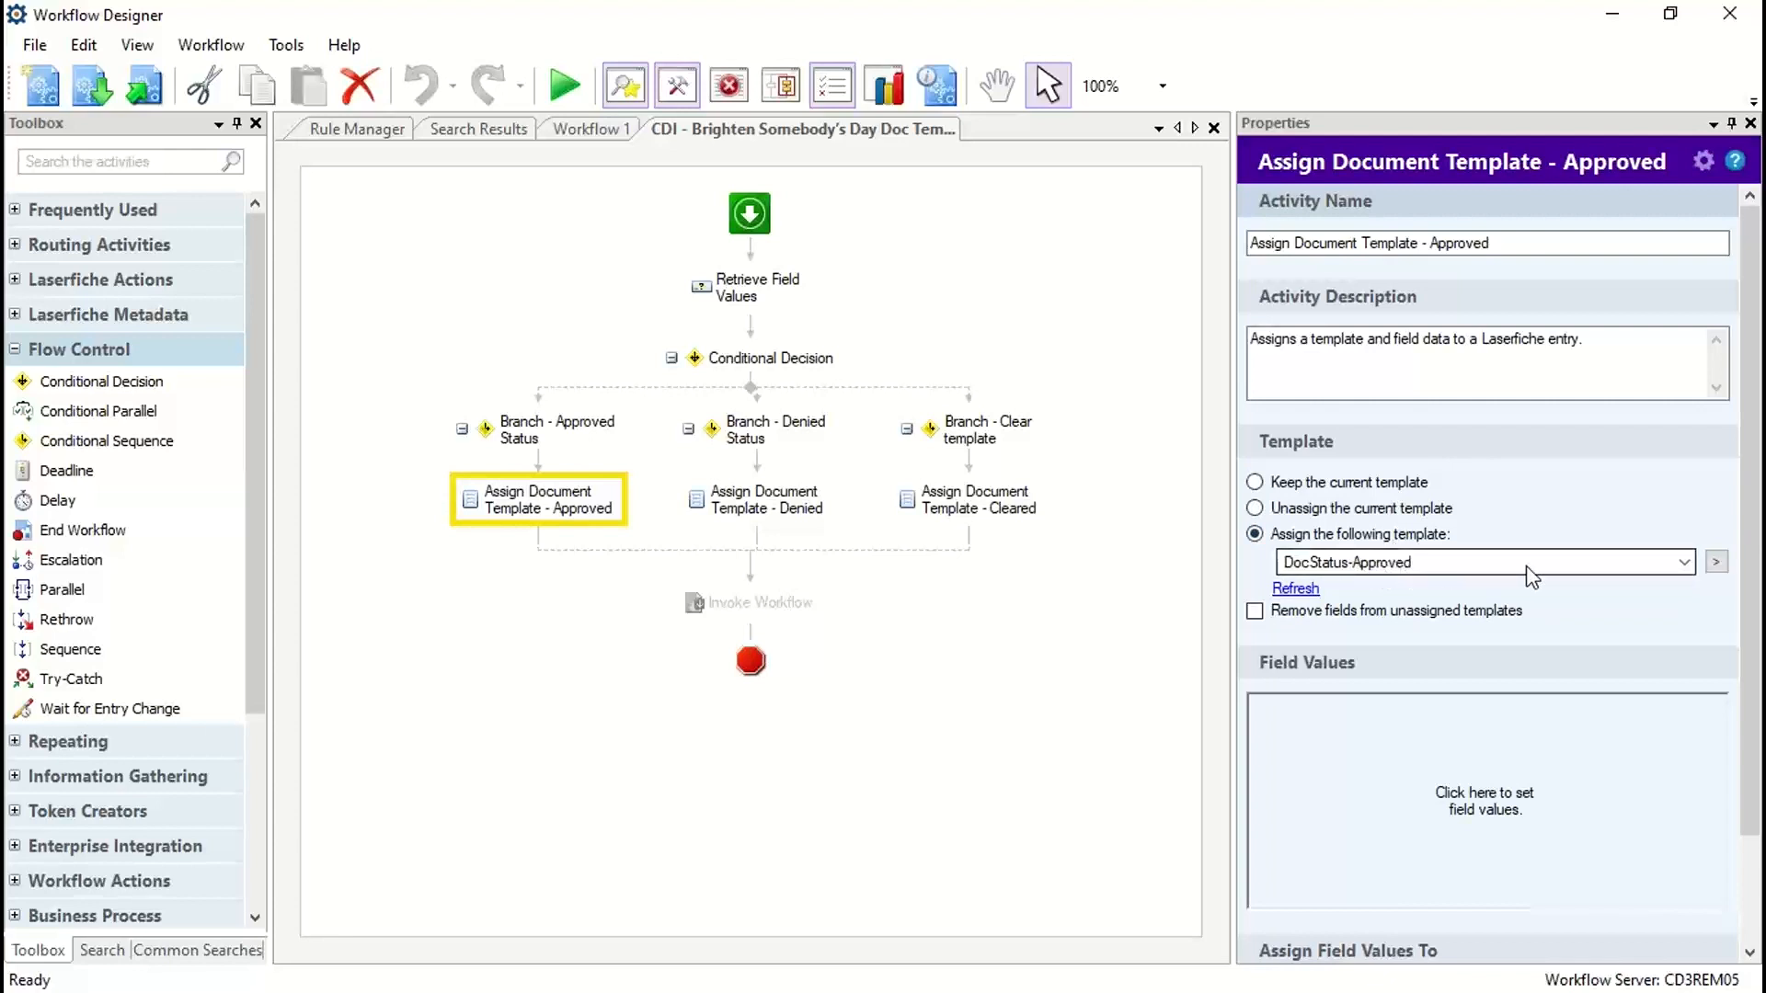
{"action": "left_click", "coordinate": [1685, 563]}
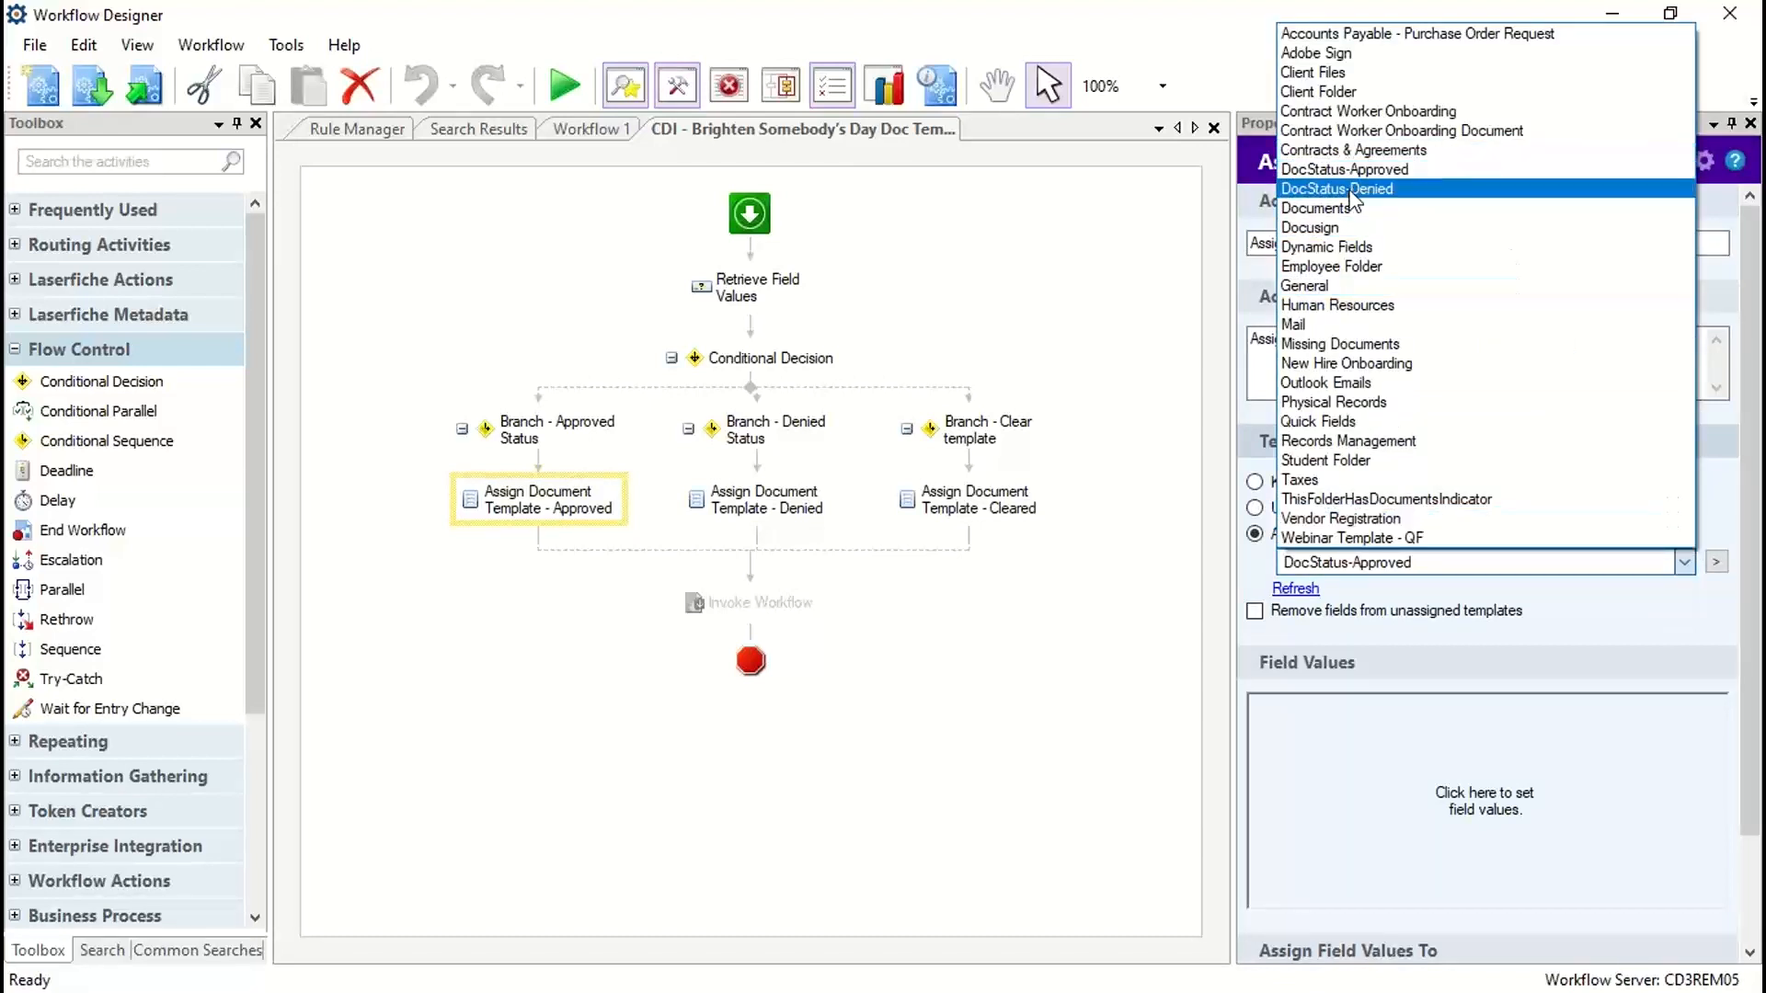
{"action": "left_click", "coordinate": [865, 697]}
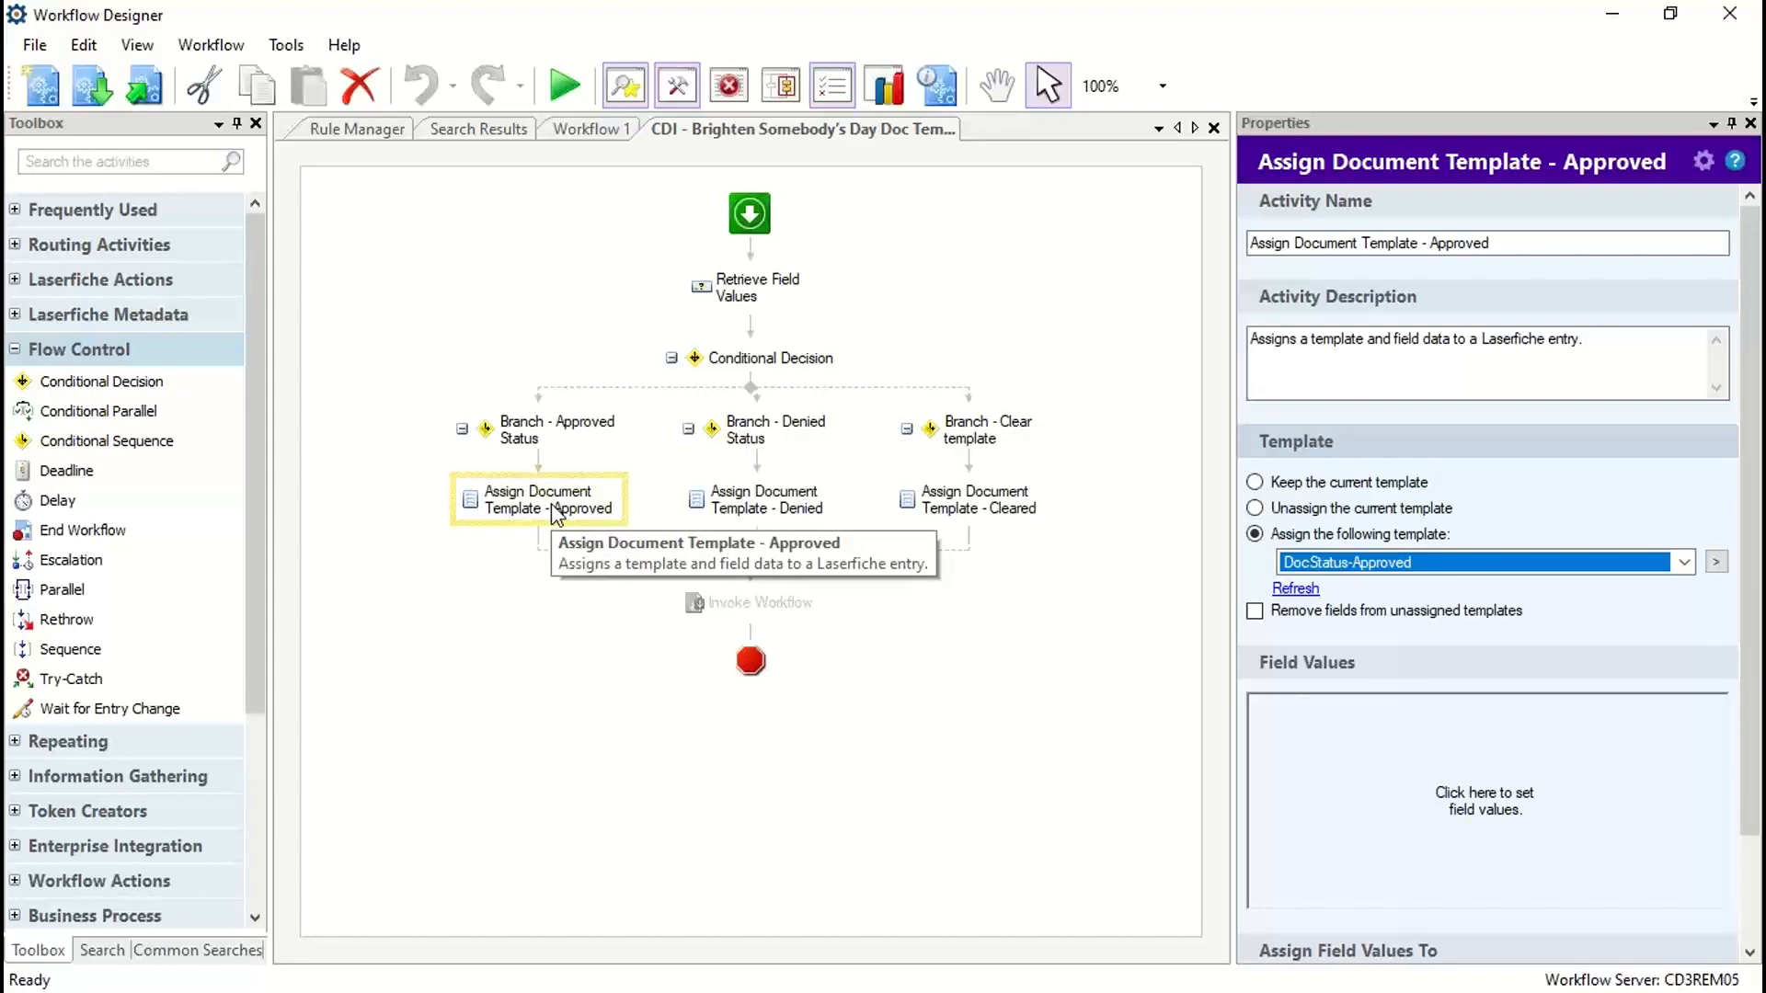
Step: Review the Denied Status branch's condition and the template settings of its Assign Document Template activity
{"action": "left_click", "coordinate": [768, 444]}
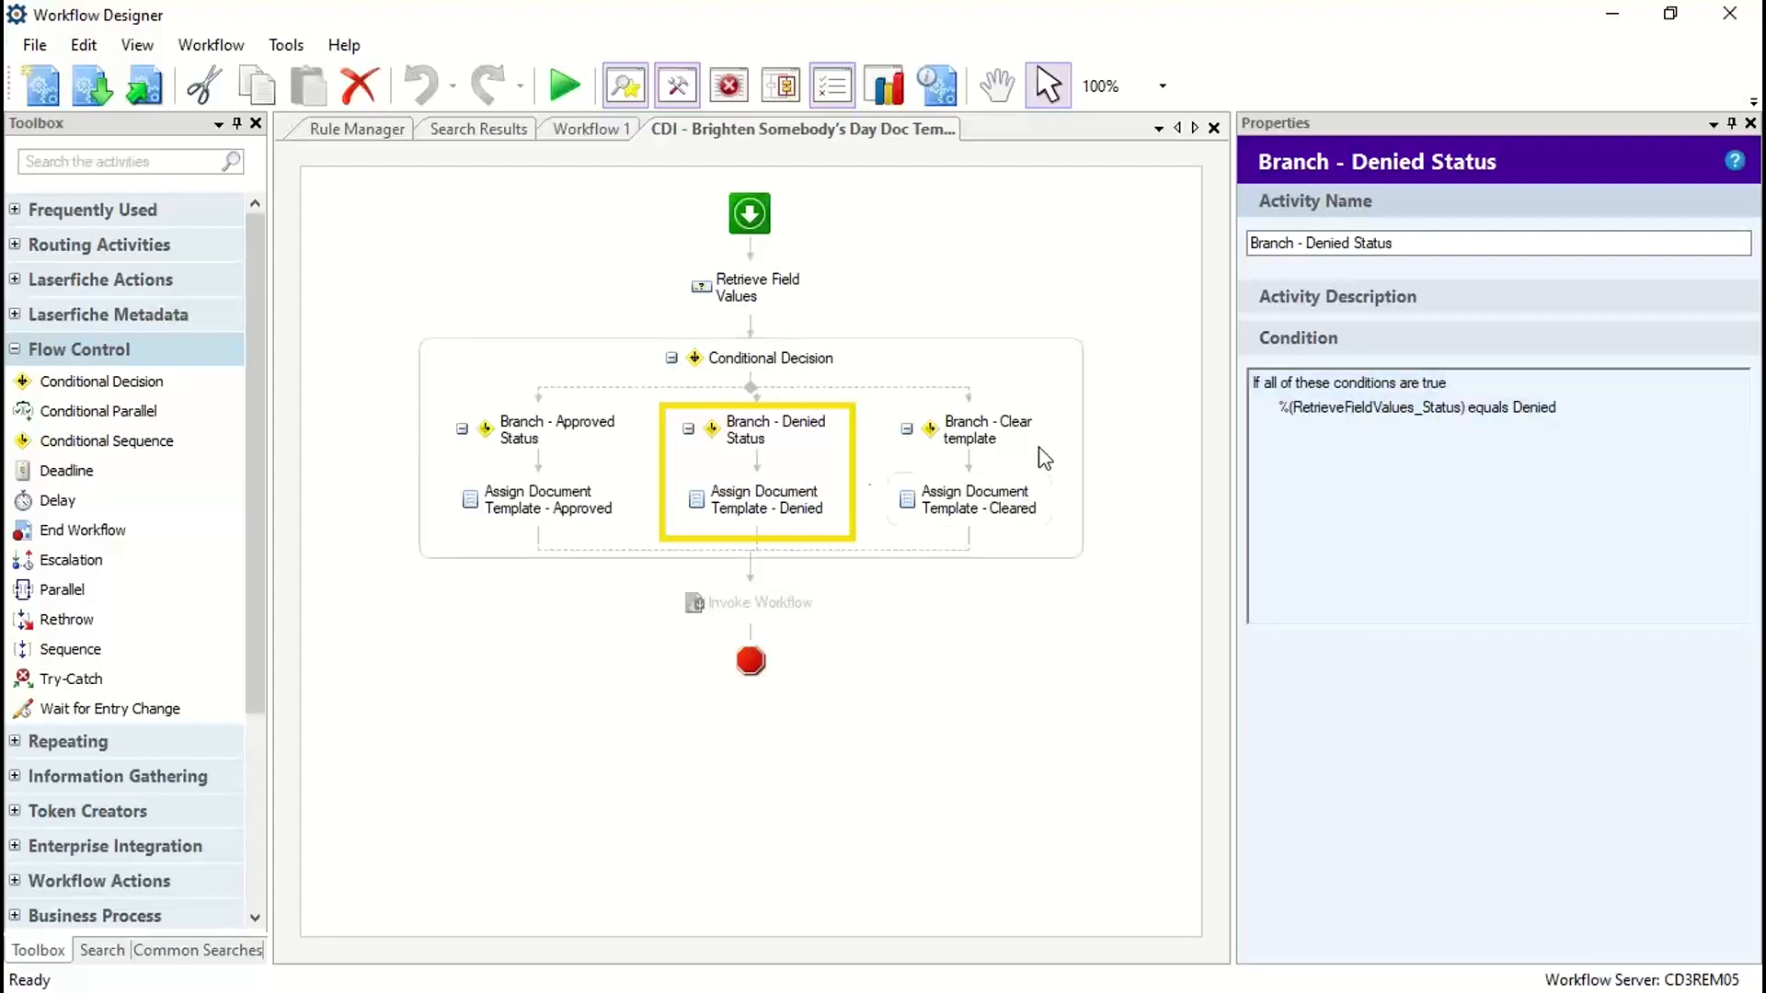
{"action": "left_click", "coordinate": [746, 508]}
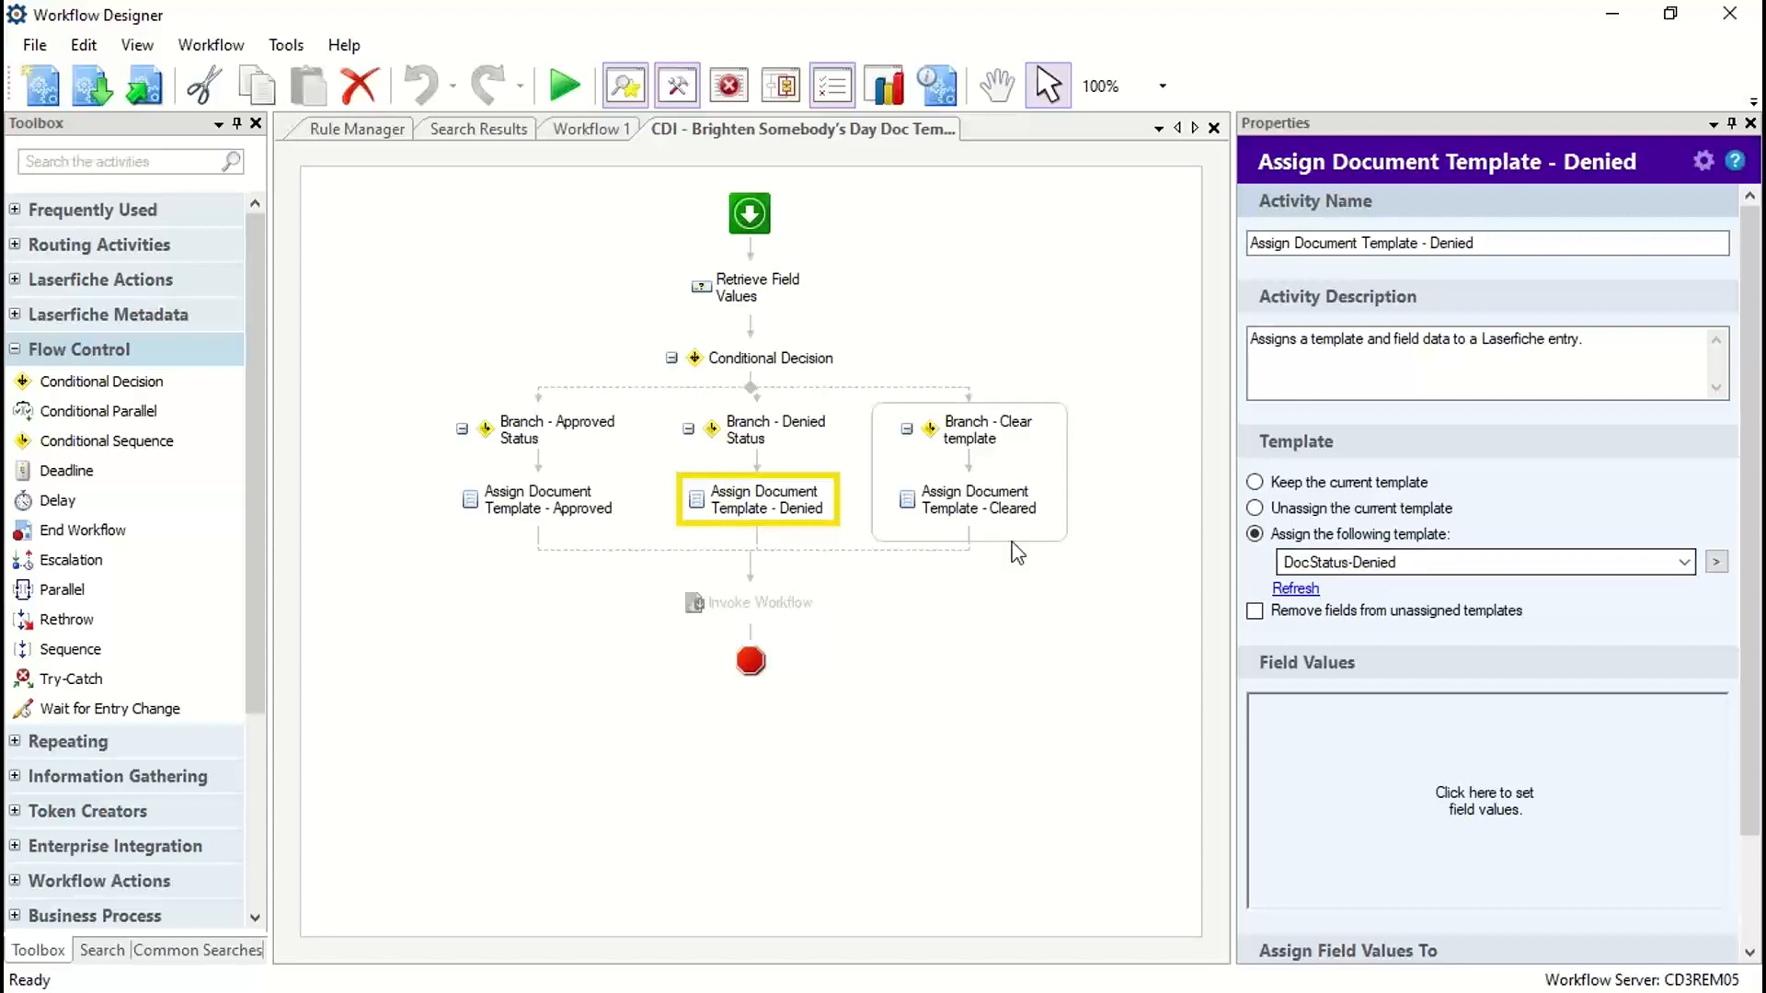
Step: Review the Clear template branch's grouped conditions in full and the template settings of Assign Document Template - Cleared
{"action": "left_click", "coordinate": [971, 466]}
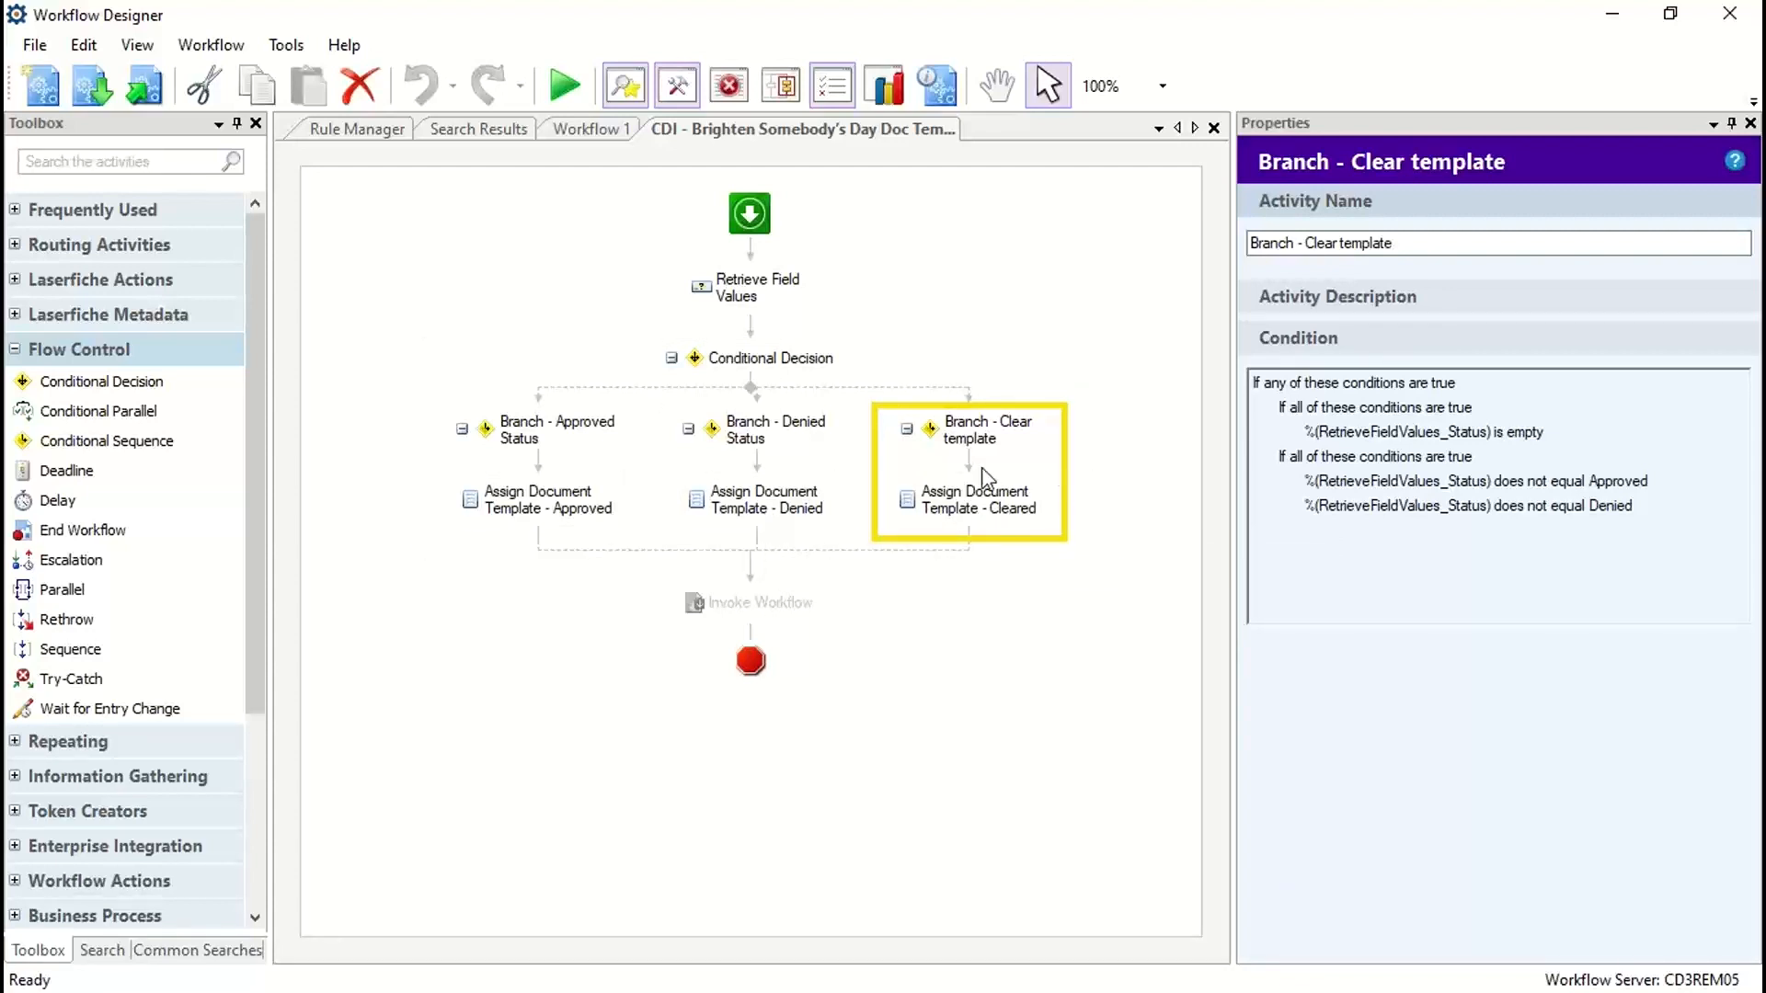
{"action": "double_click", "coordinate": [1359, 555]}
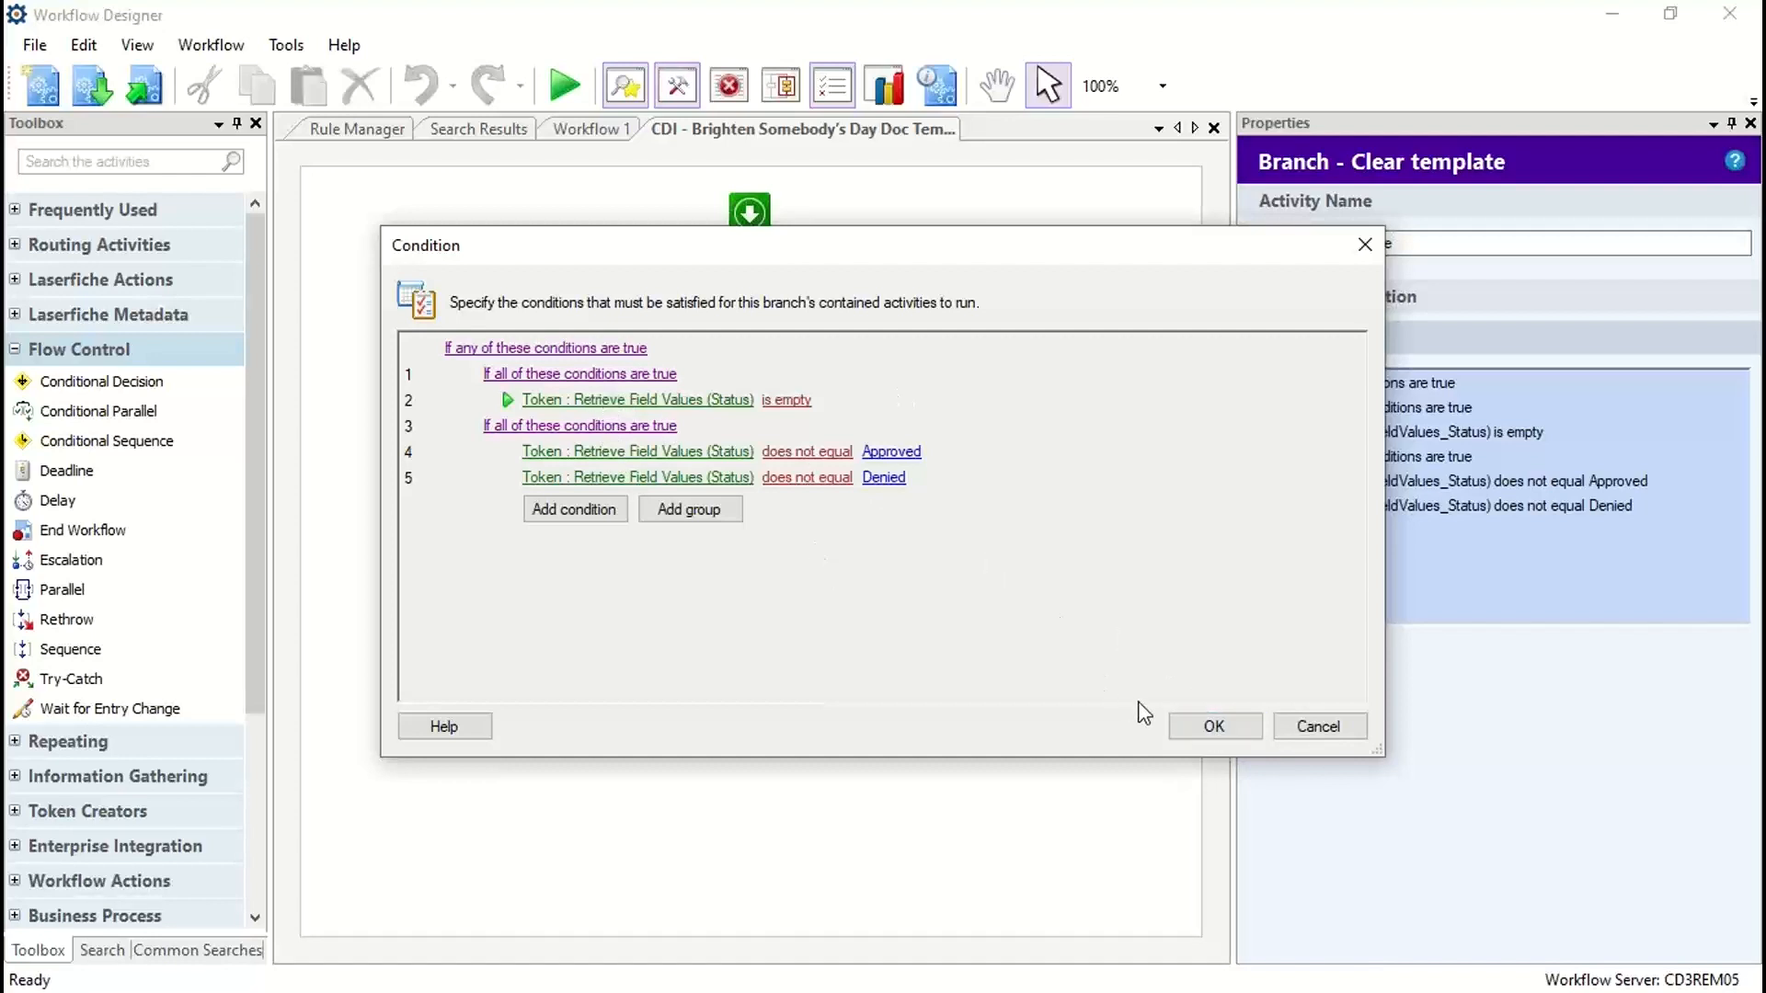
{"action": "left_click", "coordinate": [1214, 724]}
{"action": "left_click", "coordinate": [985, 503]}
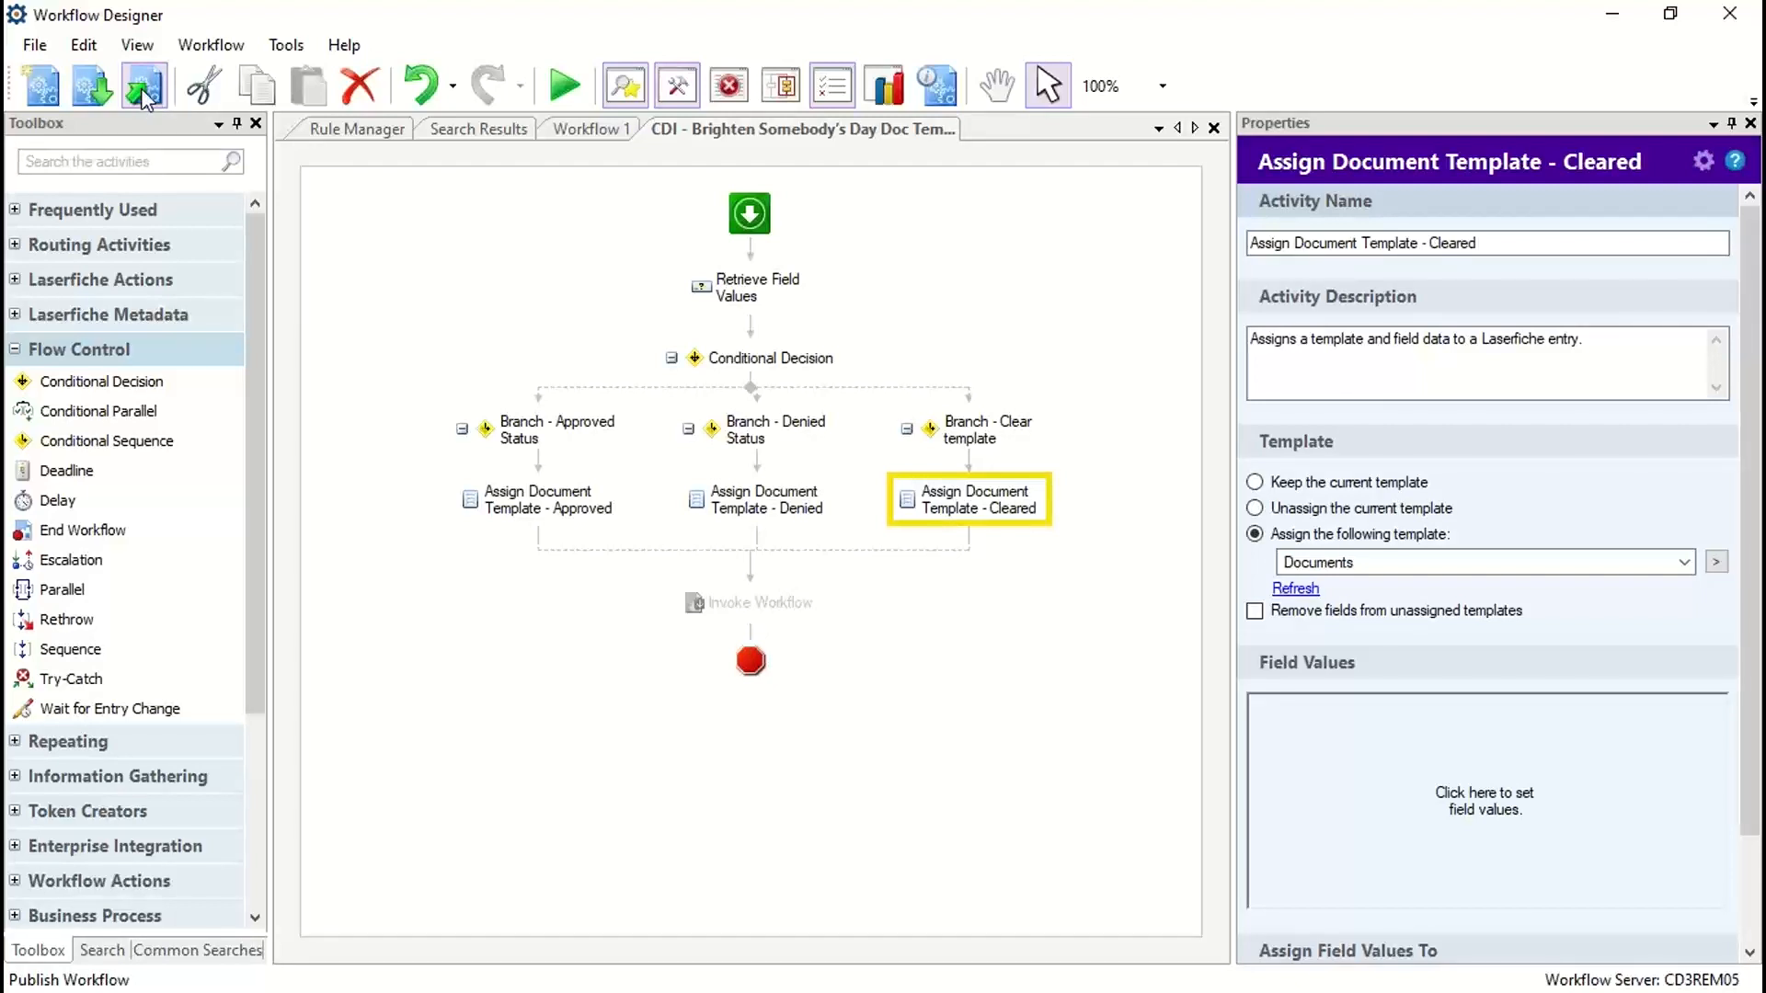
Step: Publish the CDI - Brighten Somebody's Day Doc Template WF workflow, replacing the existing version
{"action": "left_click", "coordinate": [143, 91]}
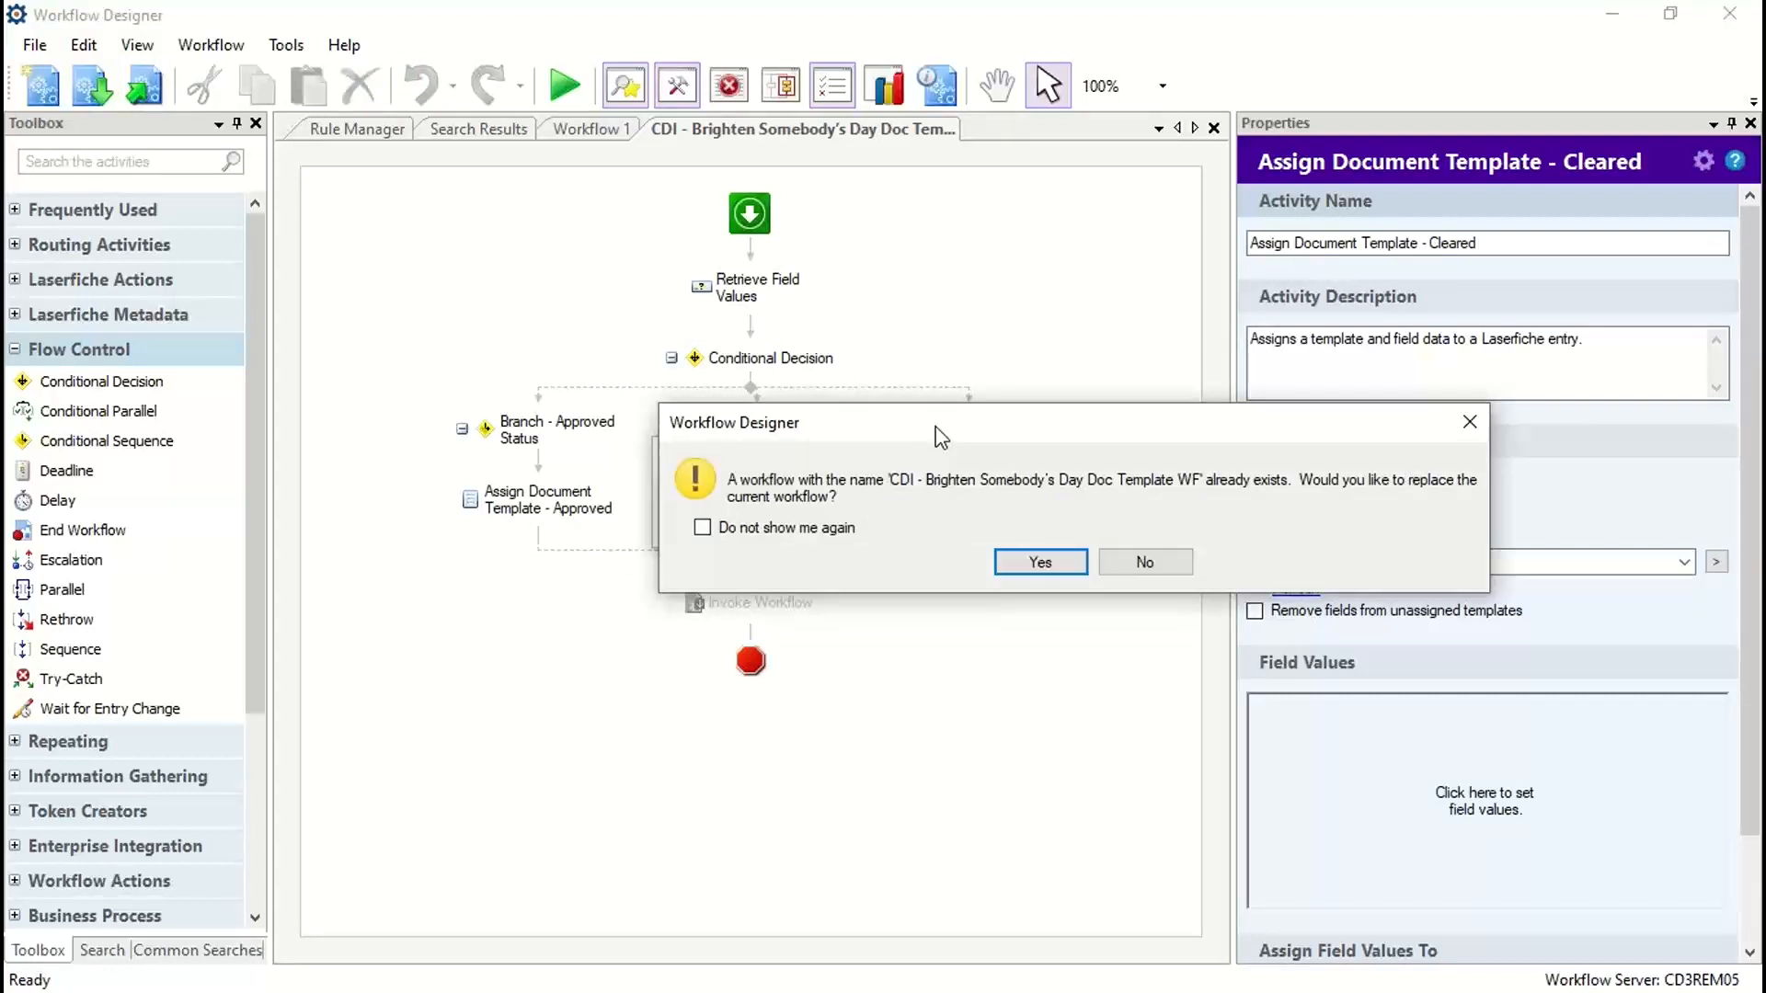
{"action": "left_click_drag", "start_coordinate": [940, 437], "coordinate": [870, 464]}
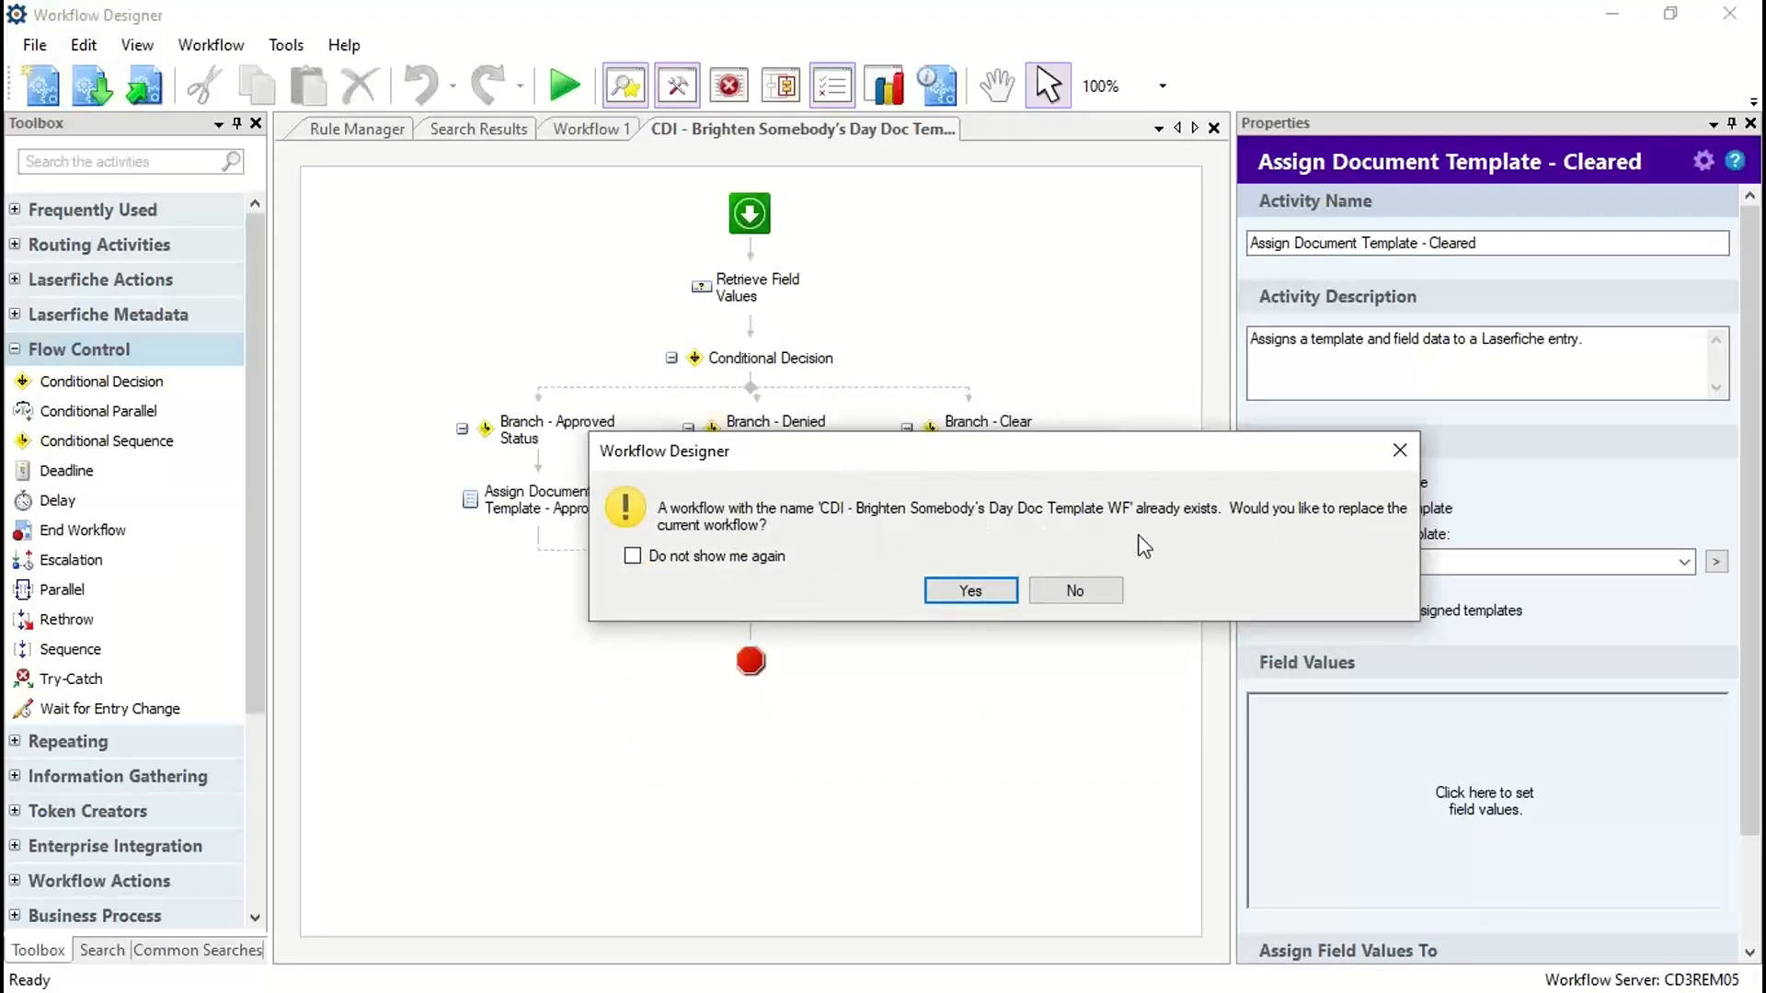
{"action": "left_click", "coordinate": [973, 593]}
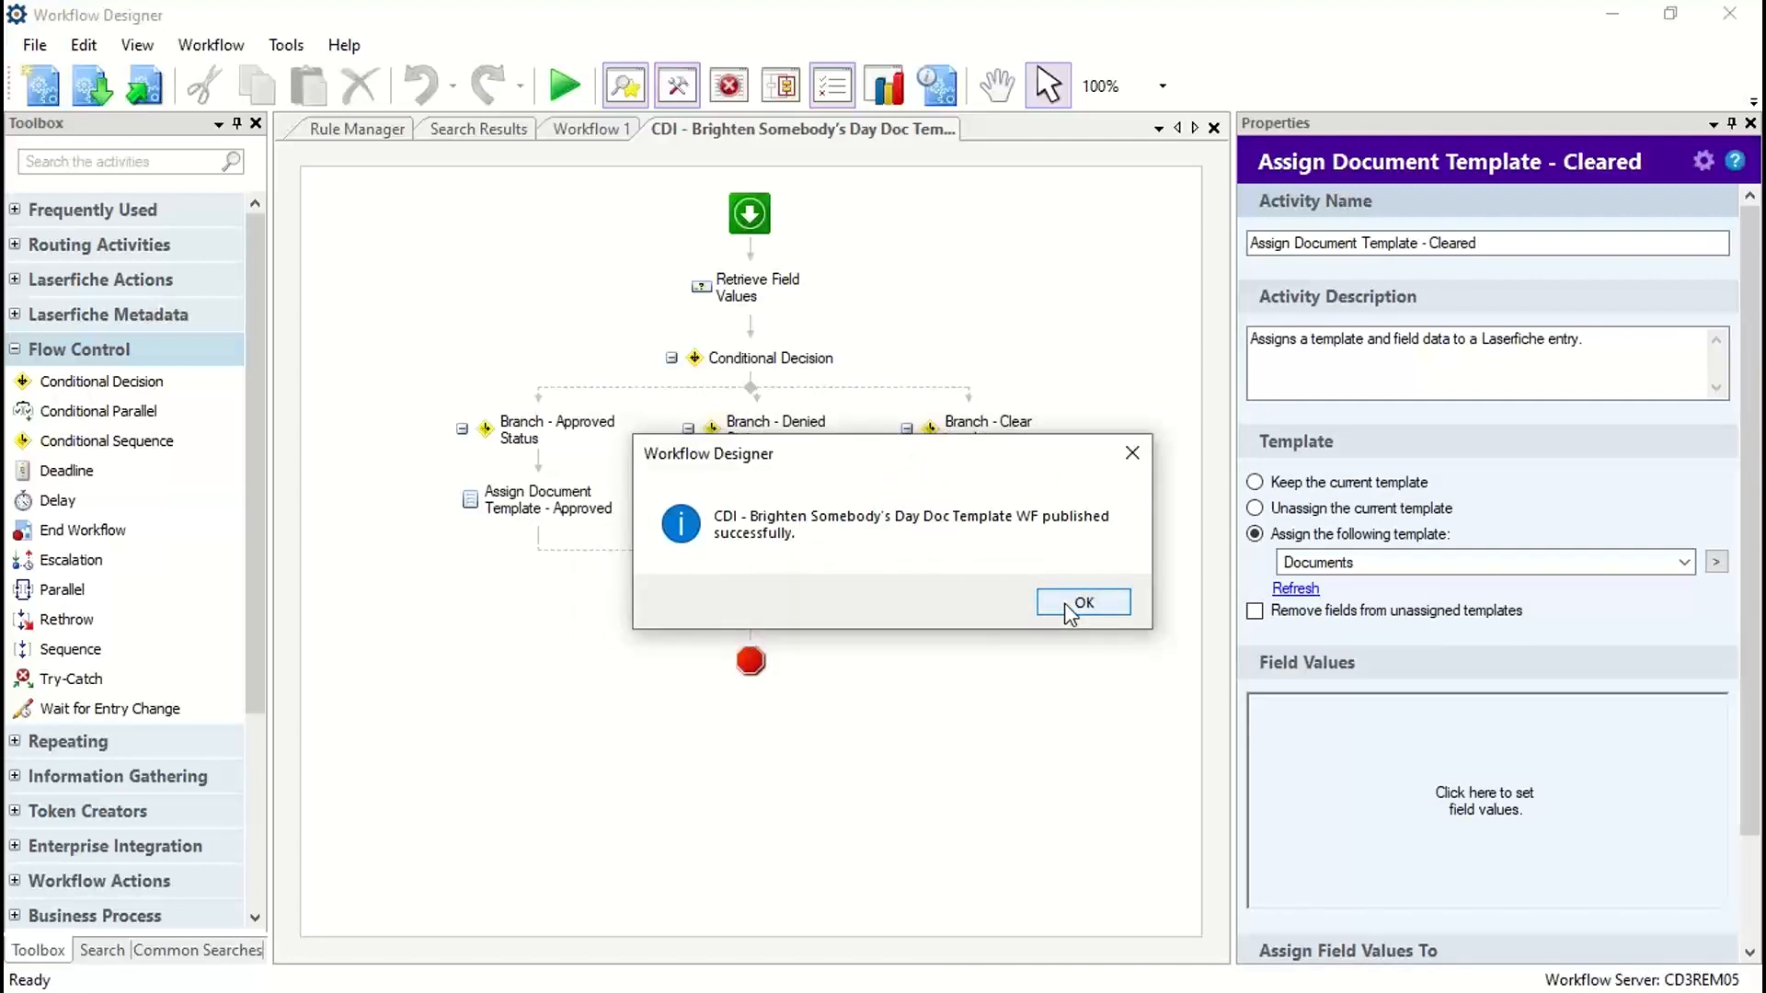
{"action": "left_click", "coordinate": [1063, 603]}
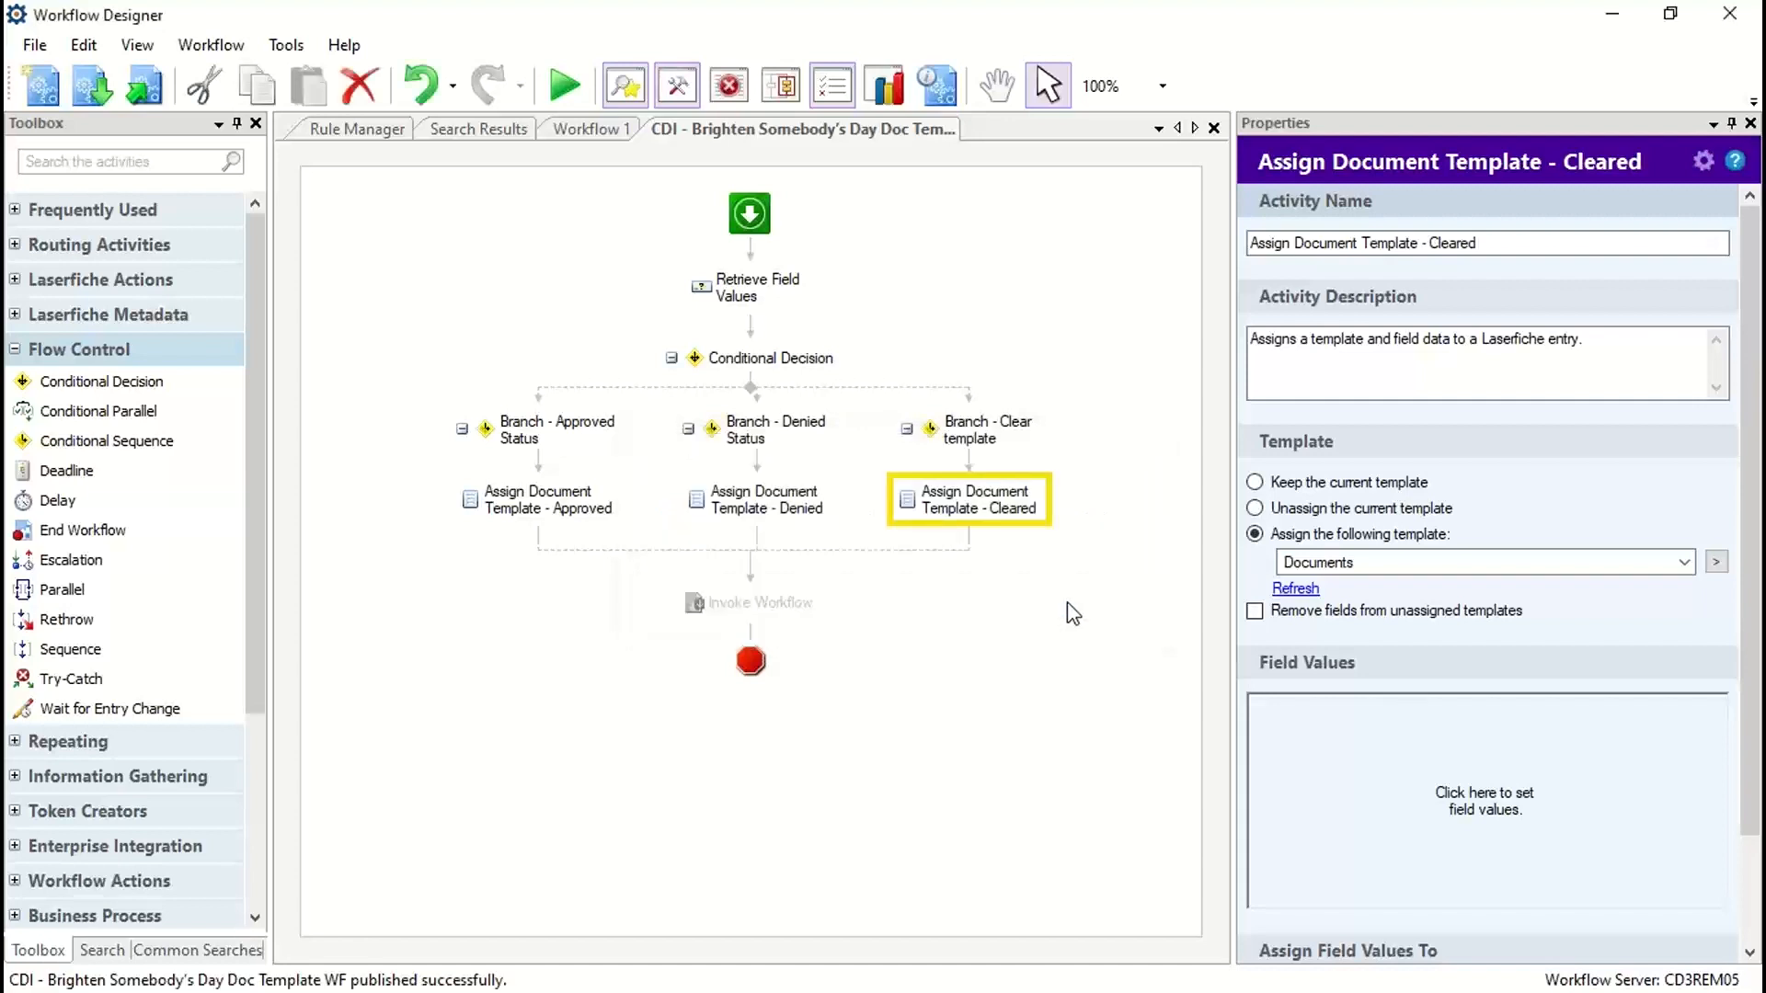
Step: Review the conditions of both starting rules of the Doc Template workflow, enlarging the rule details area to show them in full
{"action": "left_click", "coordinate": [351, 130]}
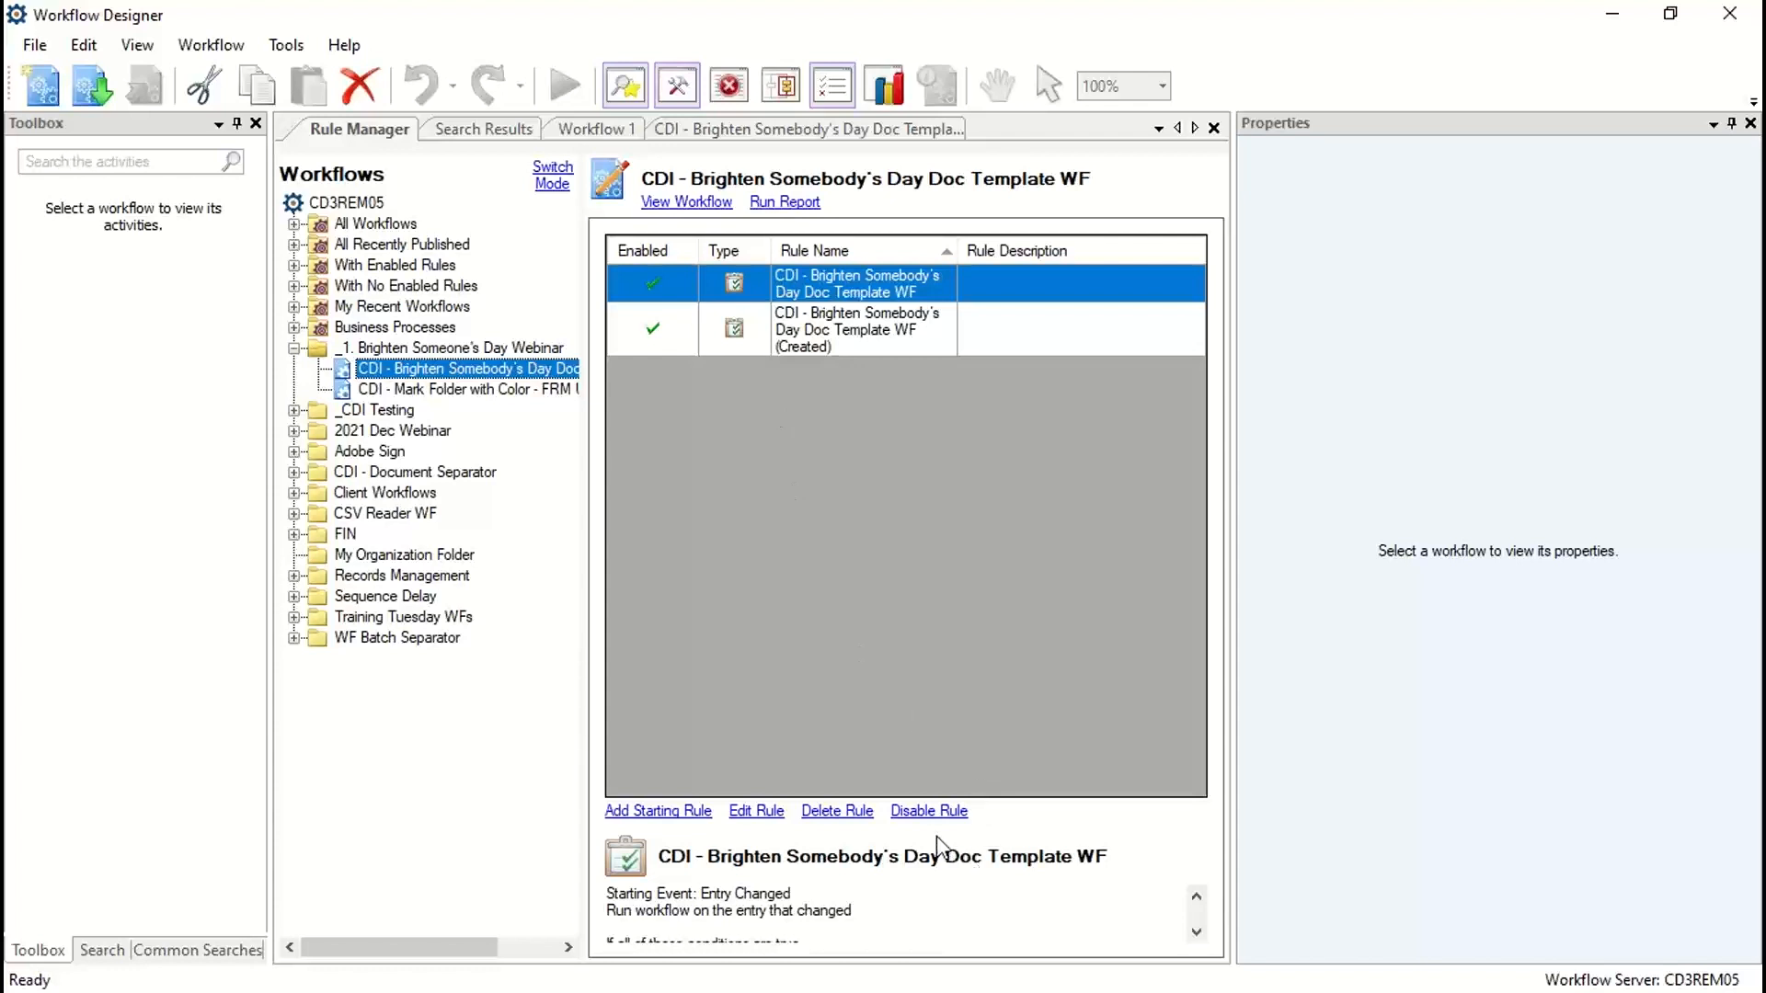
{"action": "left_click_drag", "start_coordinate": [936, 825], "coordinate": [935, 575]}
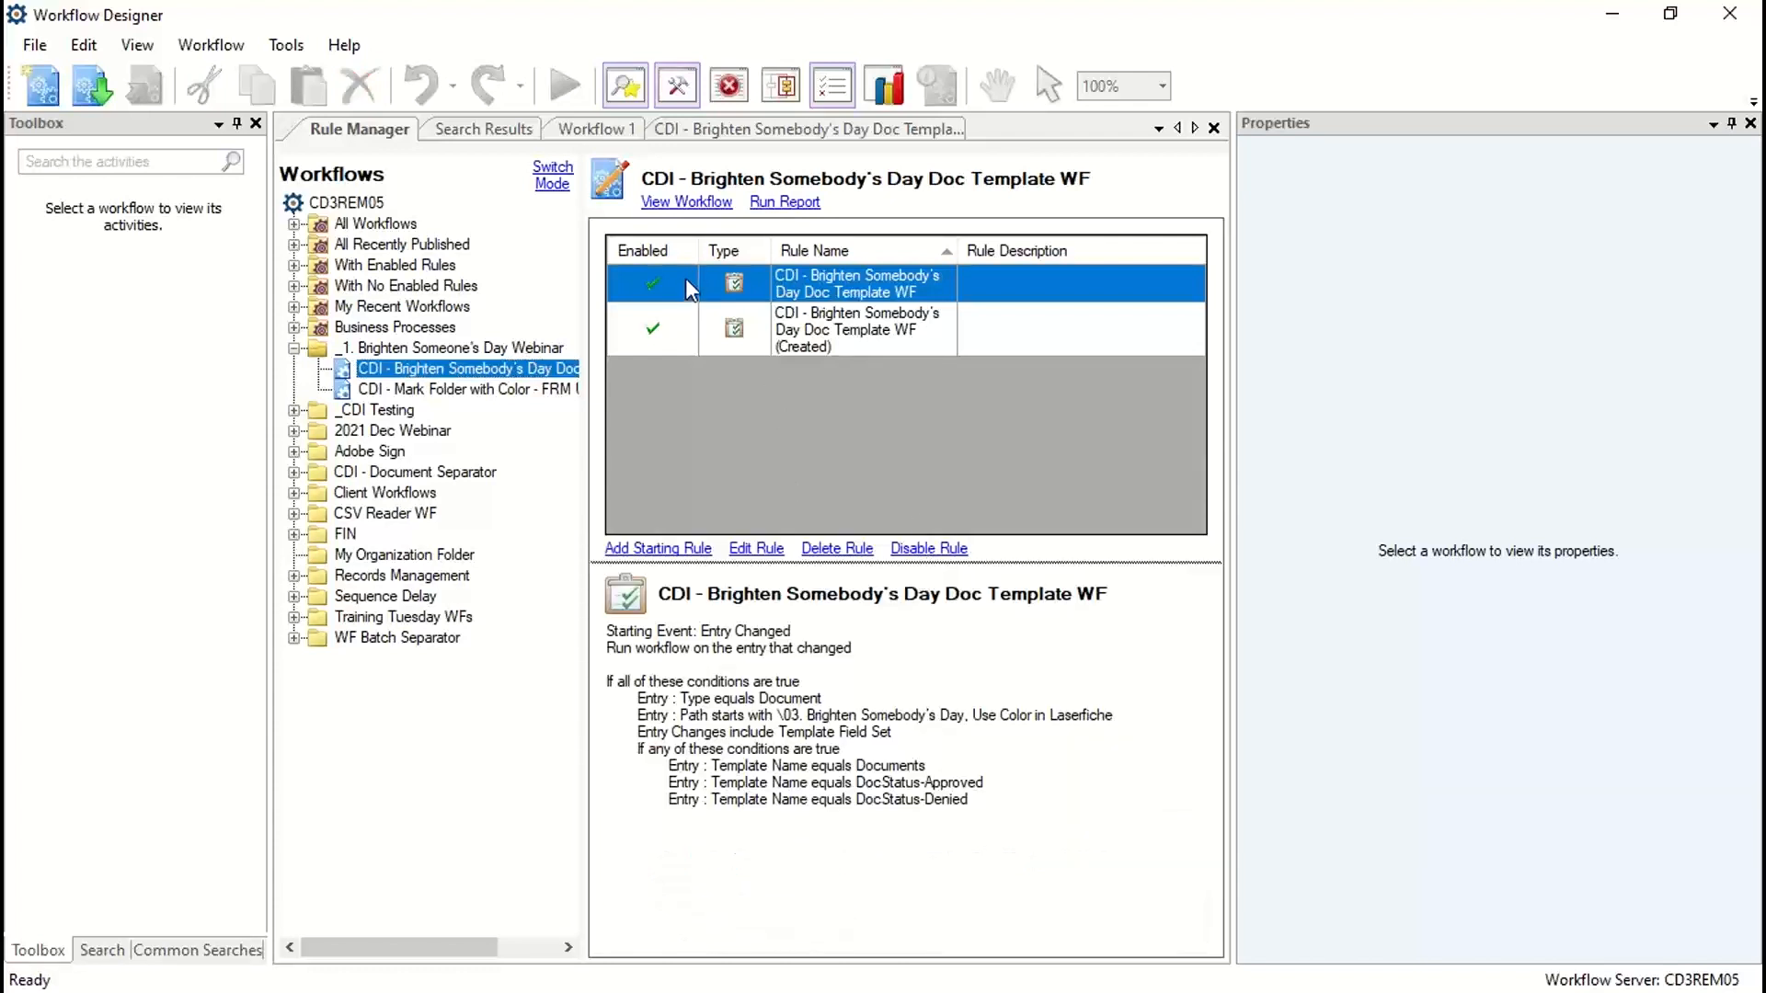
{"action": "left_click", "coordinate": [653, 329]}
{"action": "left_click", "coordinate": [863, 327]}
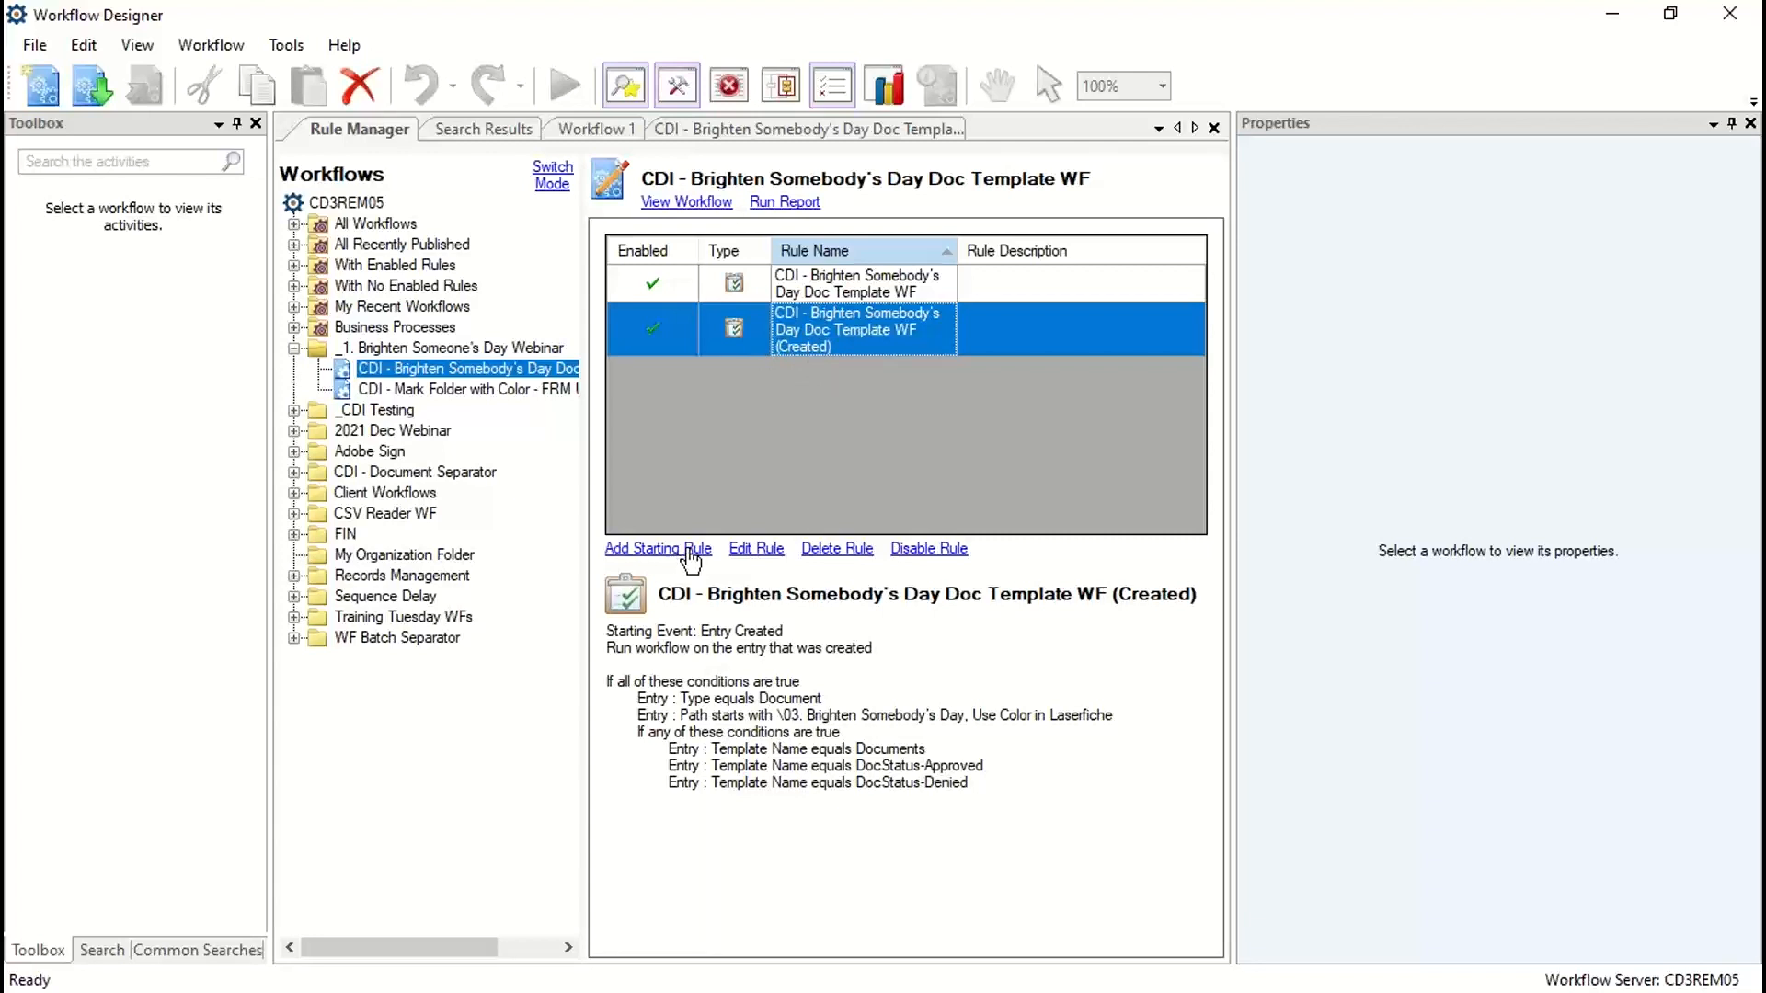
Step: Open the starting rule marked (Created) for editing, keep its name and proceed to its starting conditions
{"action": "left_click", "coordinate": [763, 552]}
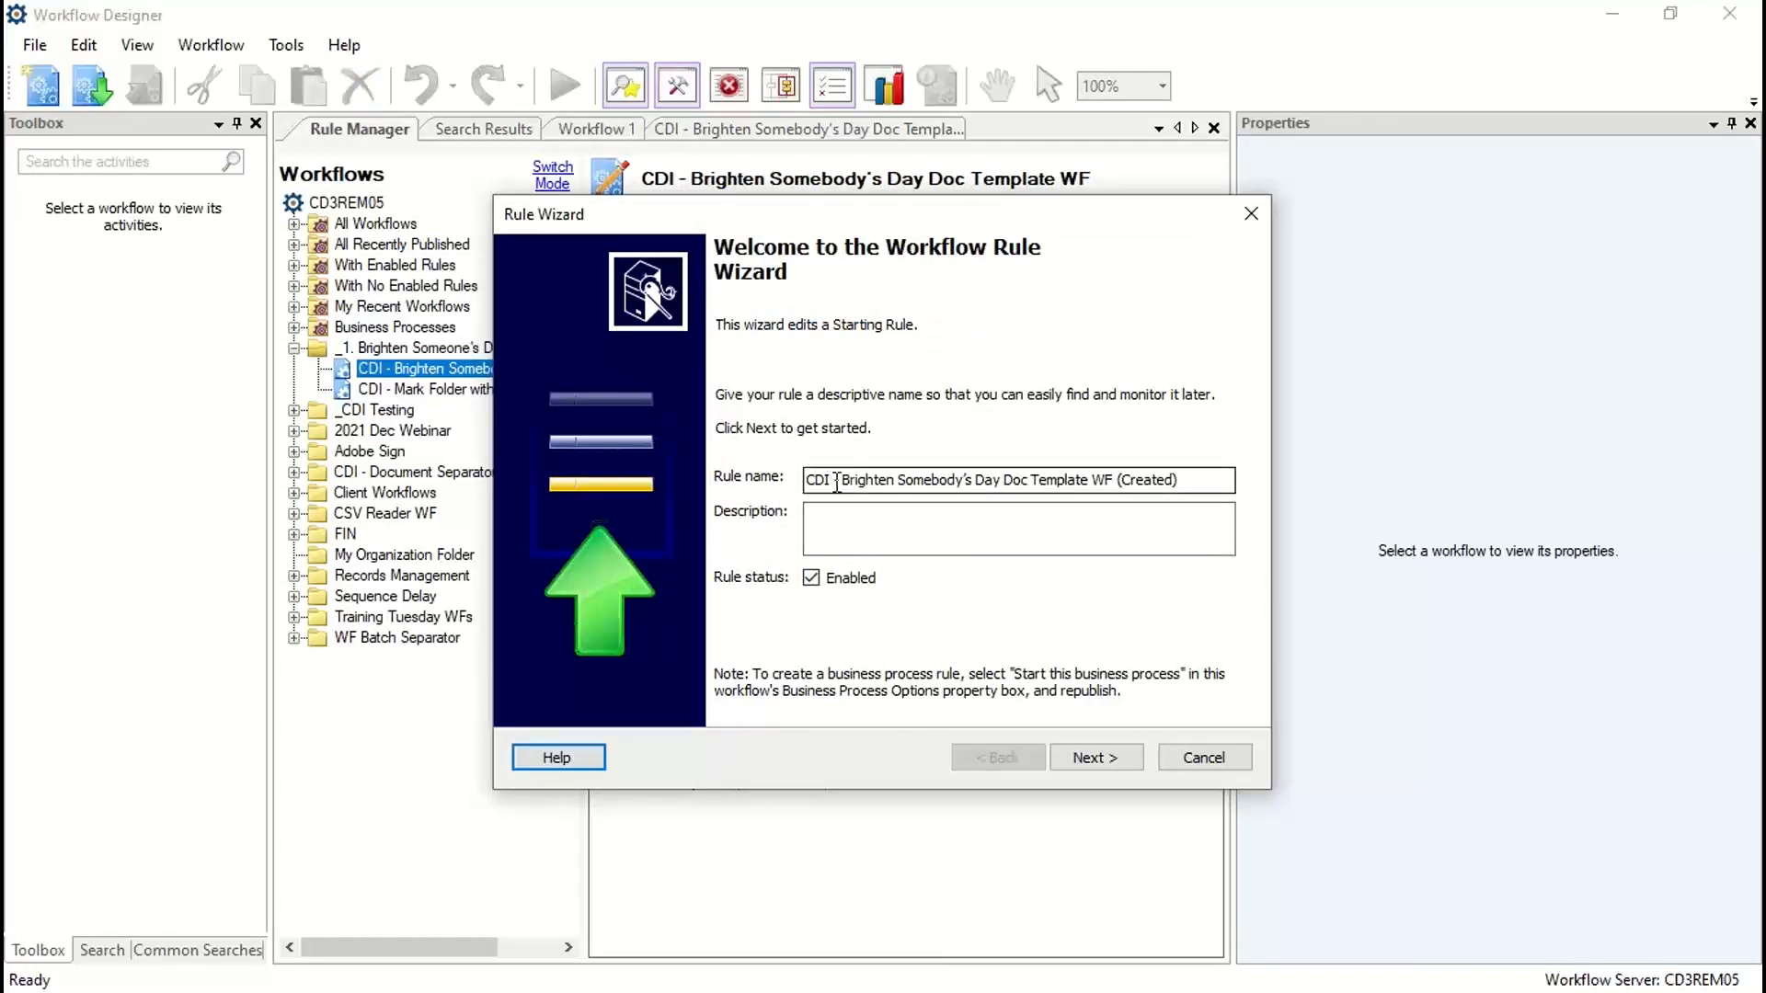
{"action": "left_click_drag", "start_coordinate": [807, 481], "coordinate": [1182, 479]}
{"action": "key", "text": "BackSpace"}
{"action": "key", "text": "ctrl+z"}
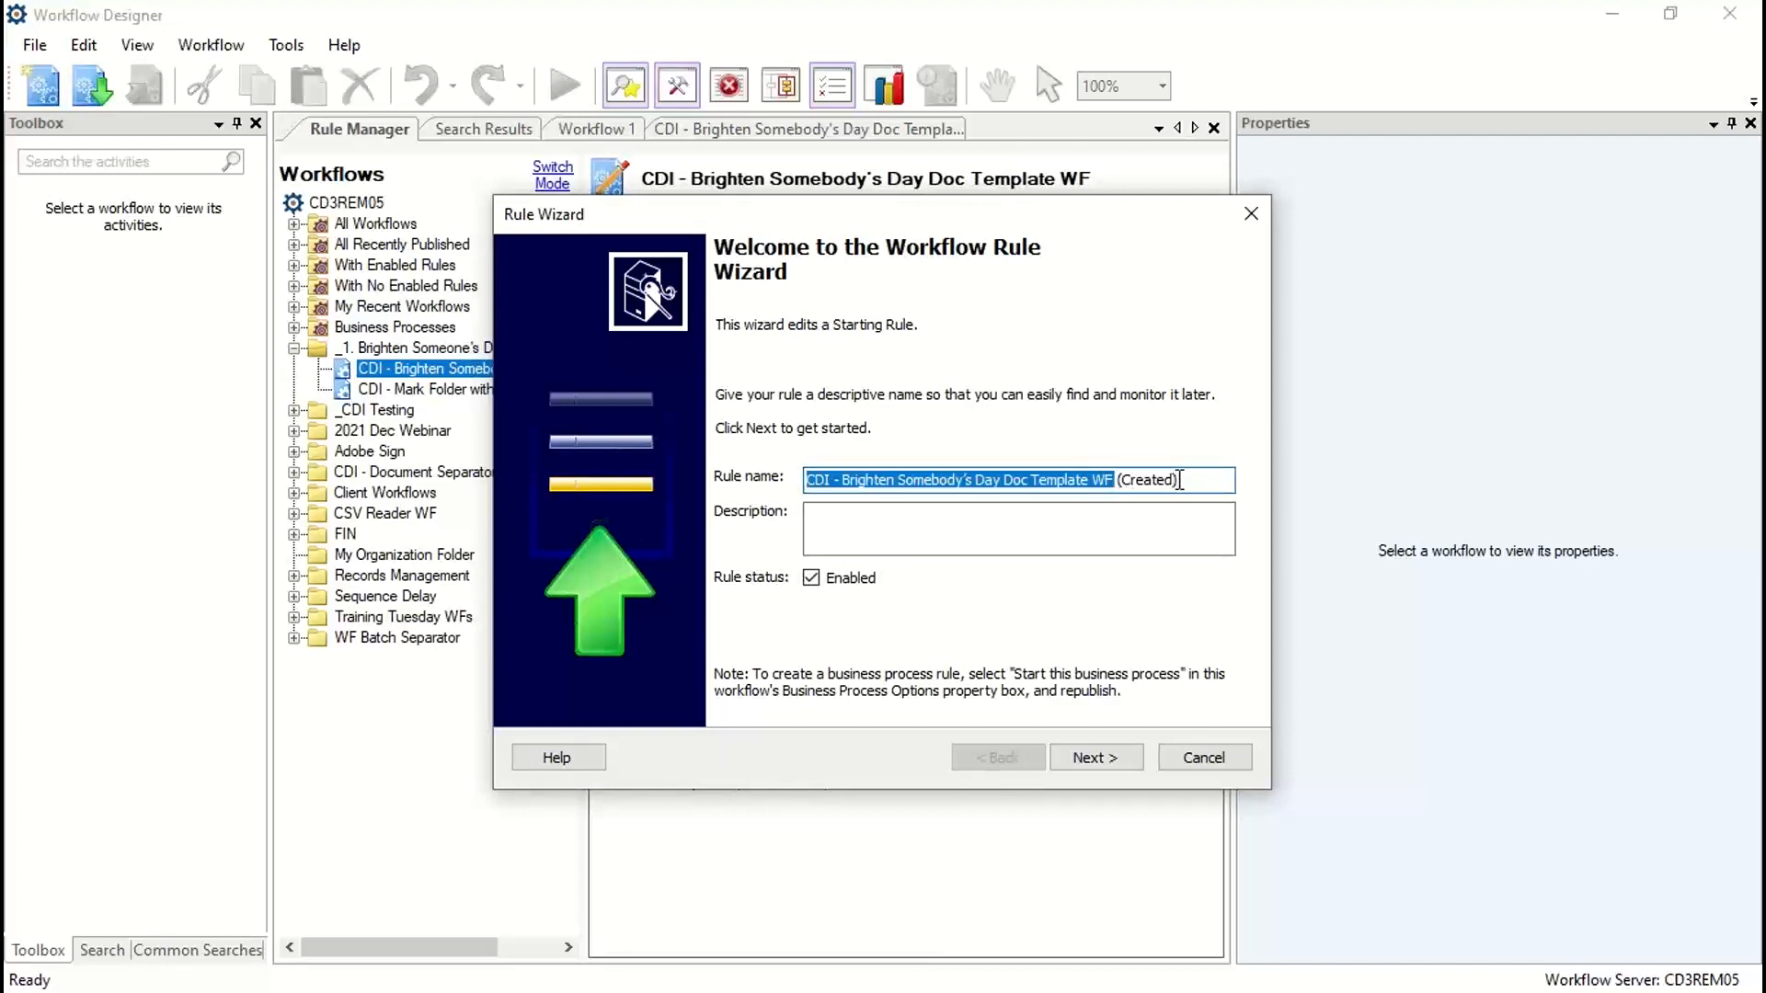
{"action": "double_click", "coordinate": [1158, 480]}
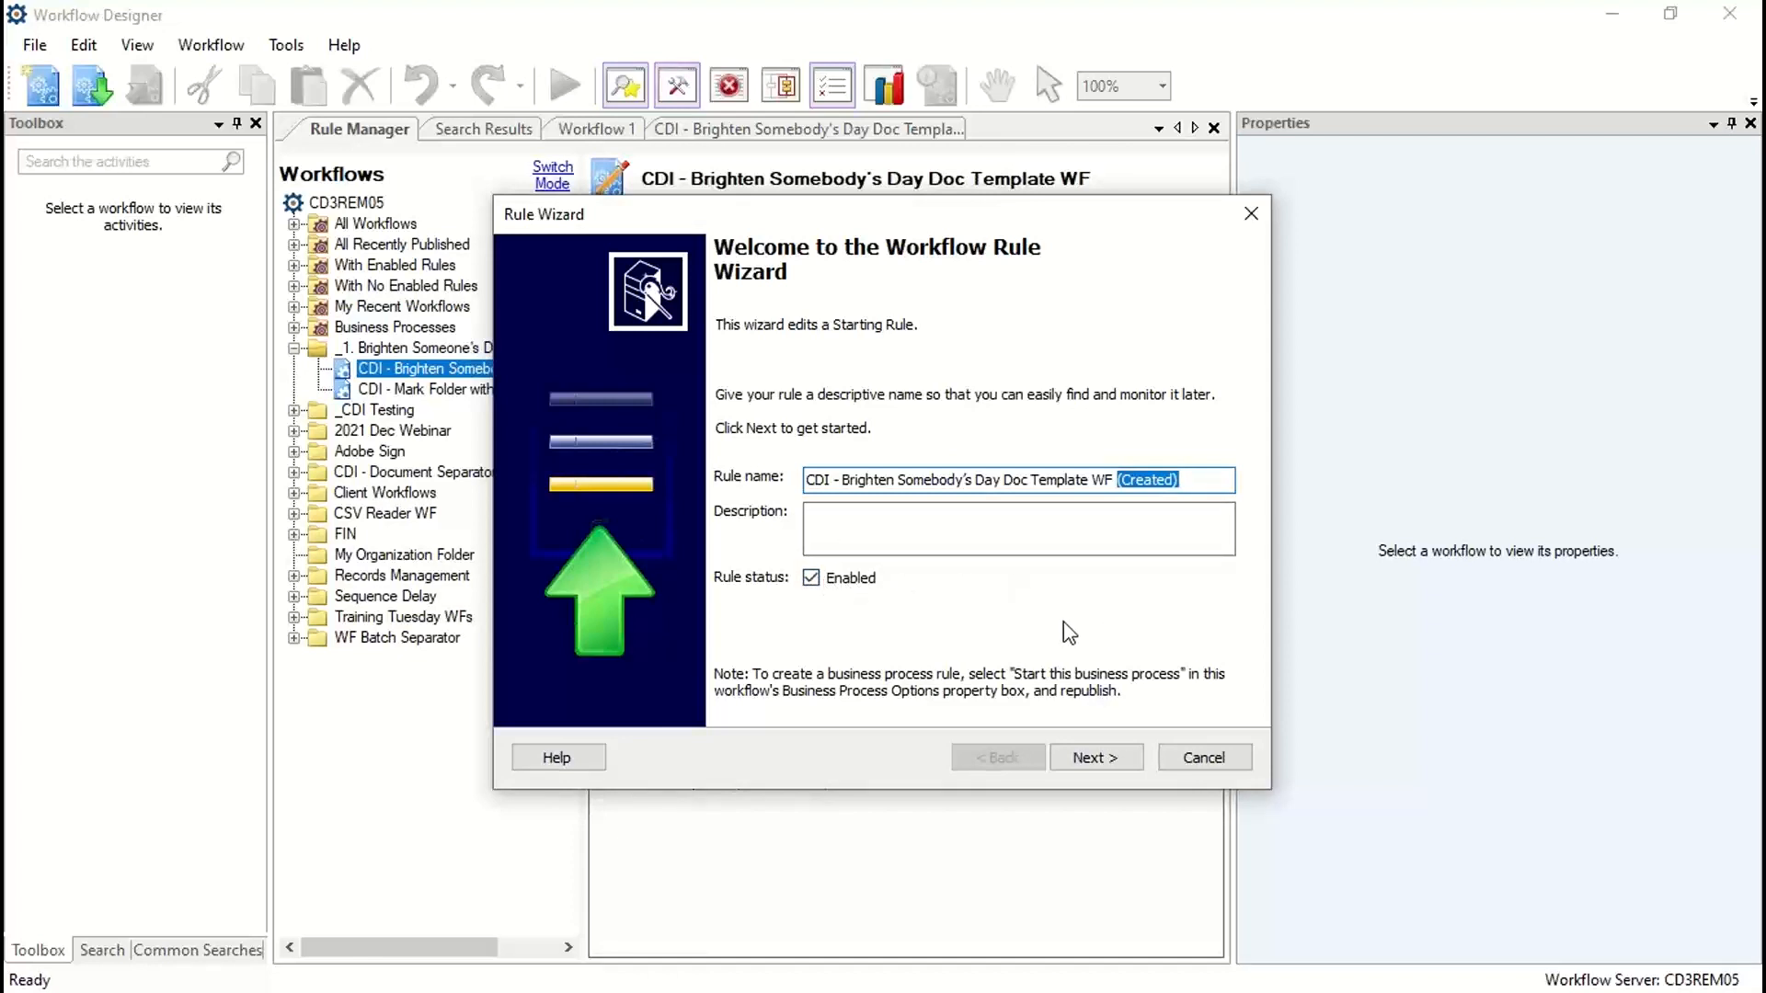
{"action": "left_click", "coordinate": [1097, 765]}
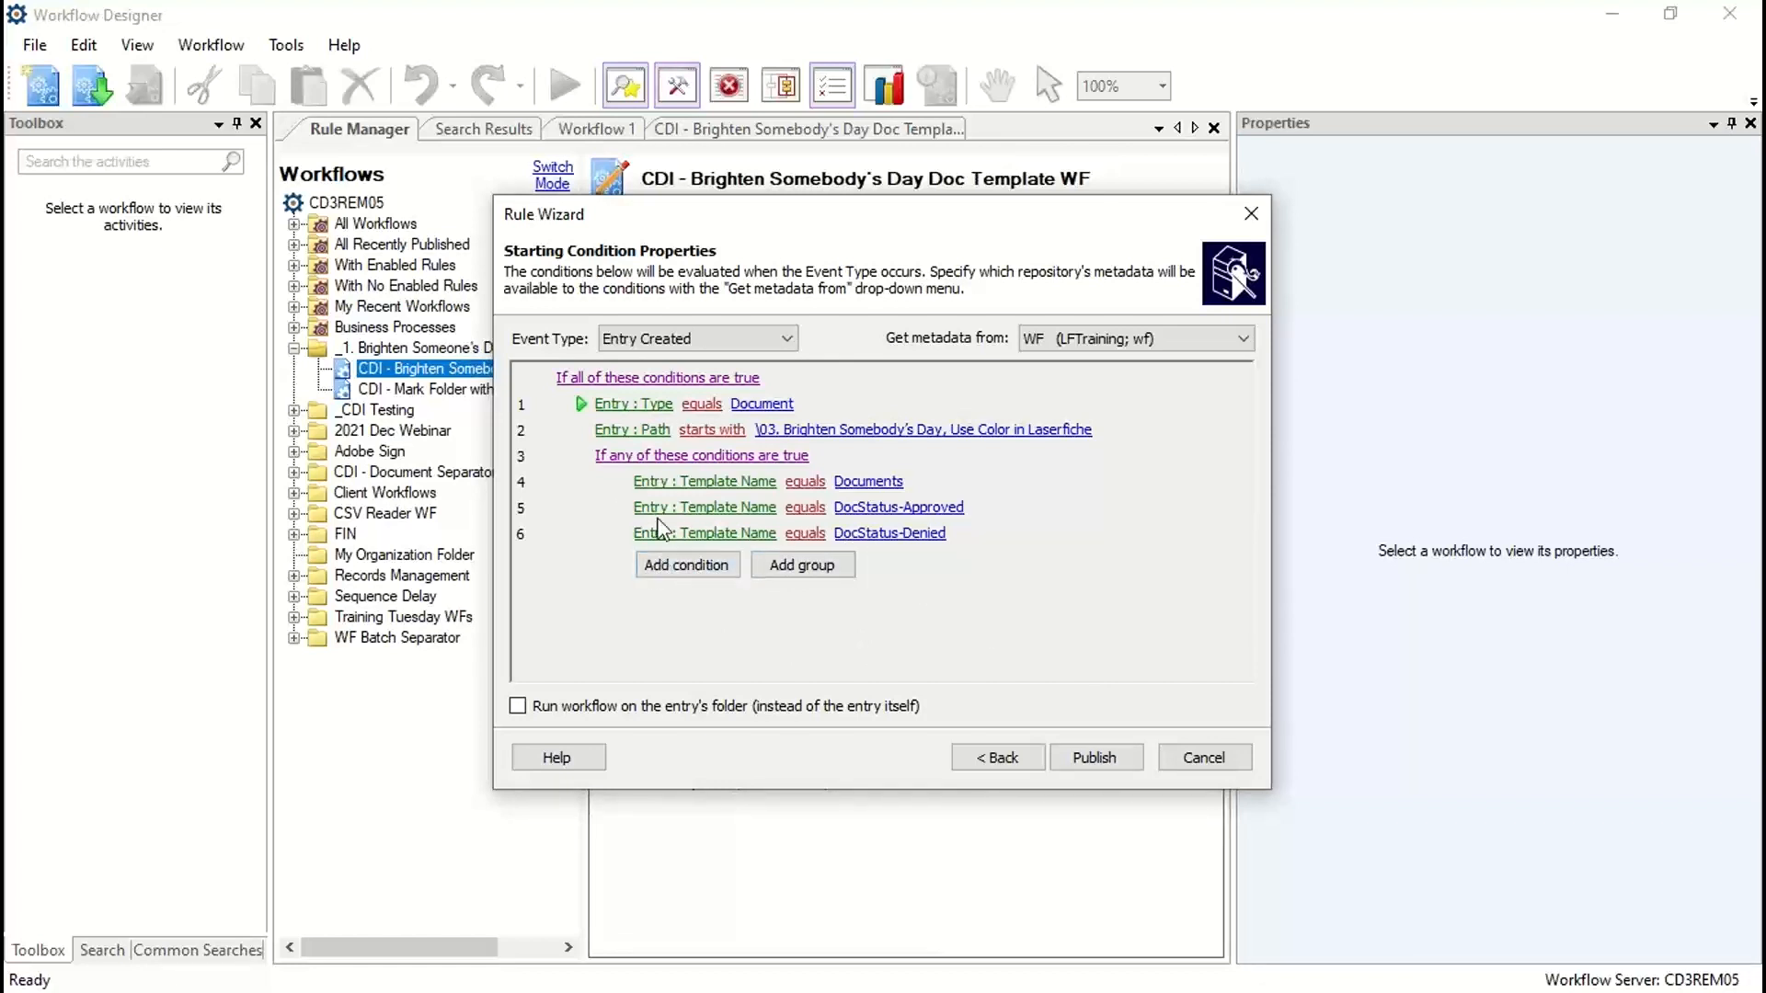
Step: Add a condition outside the template name group of the Entry Created rule, User does not equal wf, and publish the rule
{"action": "left_click", "coordinate": [663, 565]}
{"action": "left_click_drag", "start_coordinate": [583, 432], "coordinate": [584, 576]}
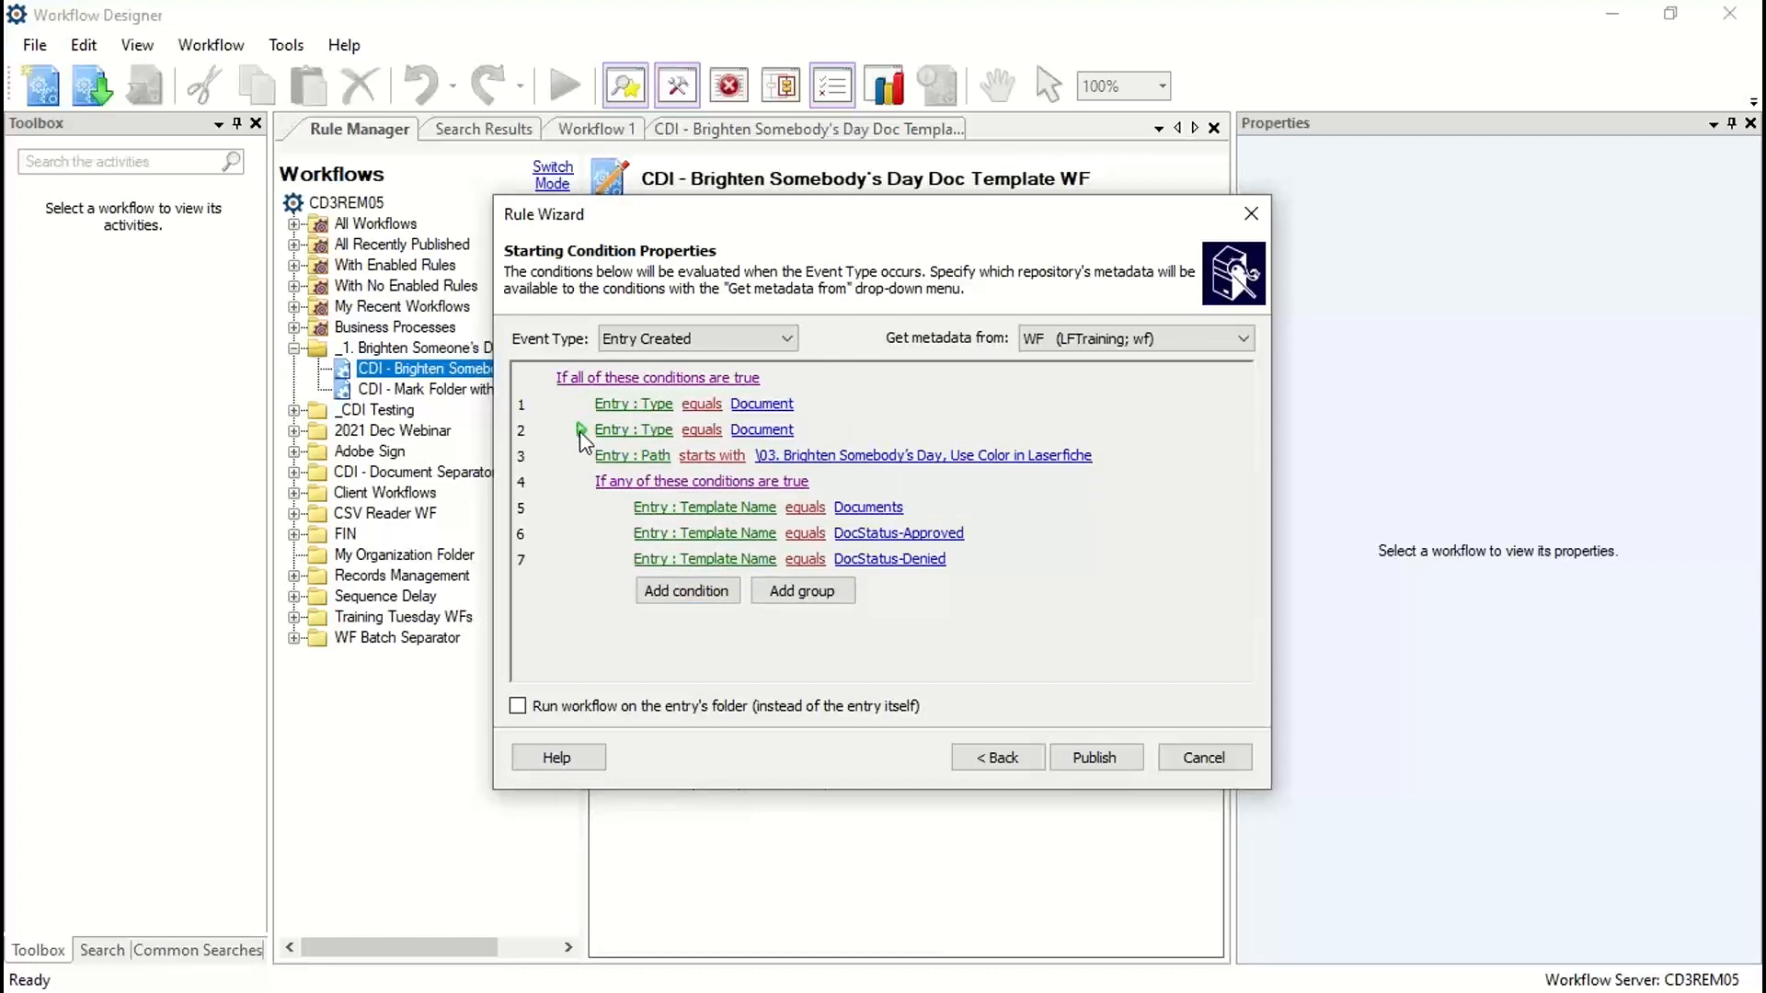
{"action": "left_click_drag", "start_coordinate": [578, 433], "coordinate": [583, 576]}
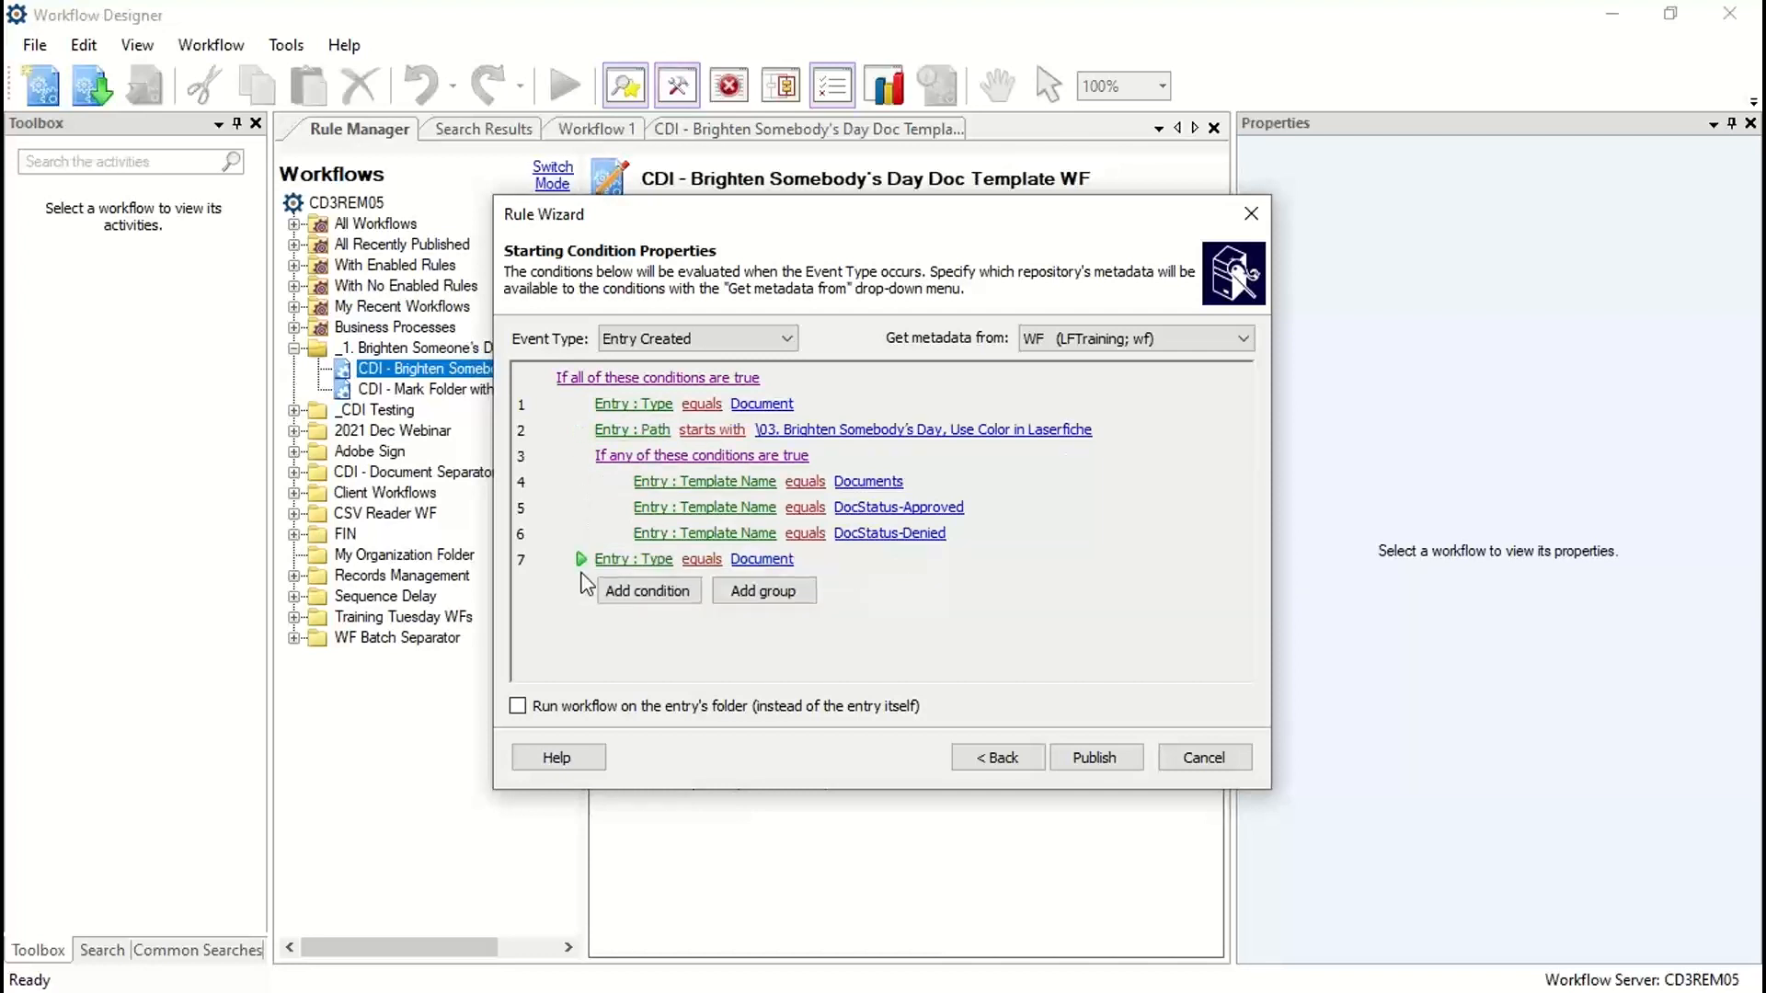
{"action": "left_click", "coordinate": [633, 560]}
{"action": "left_click", "coordinate": [647, 667]}
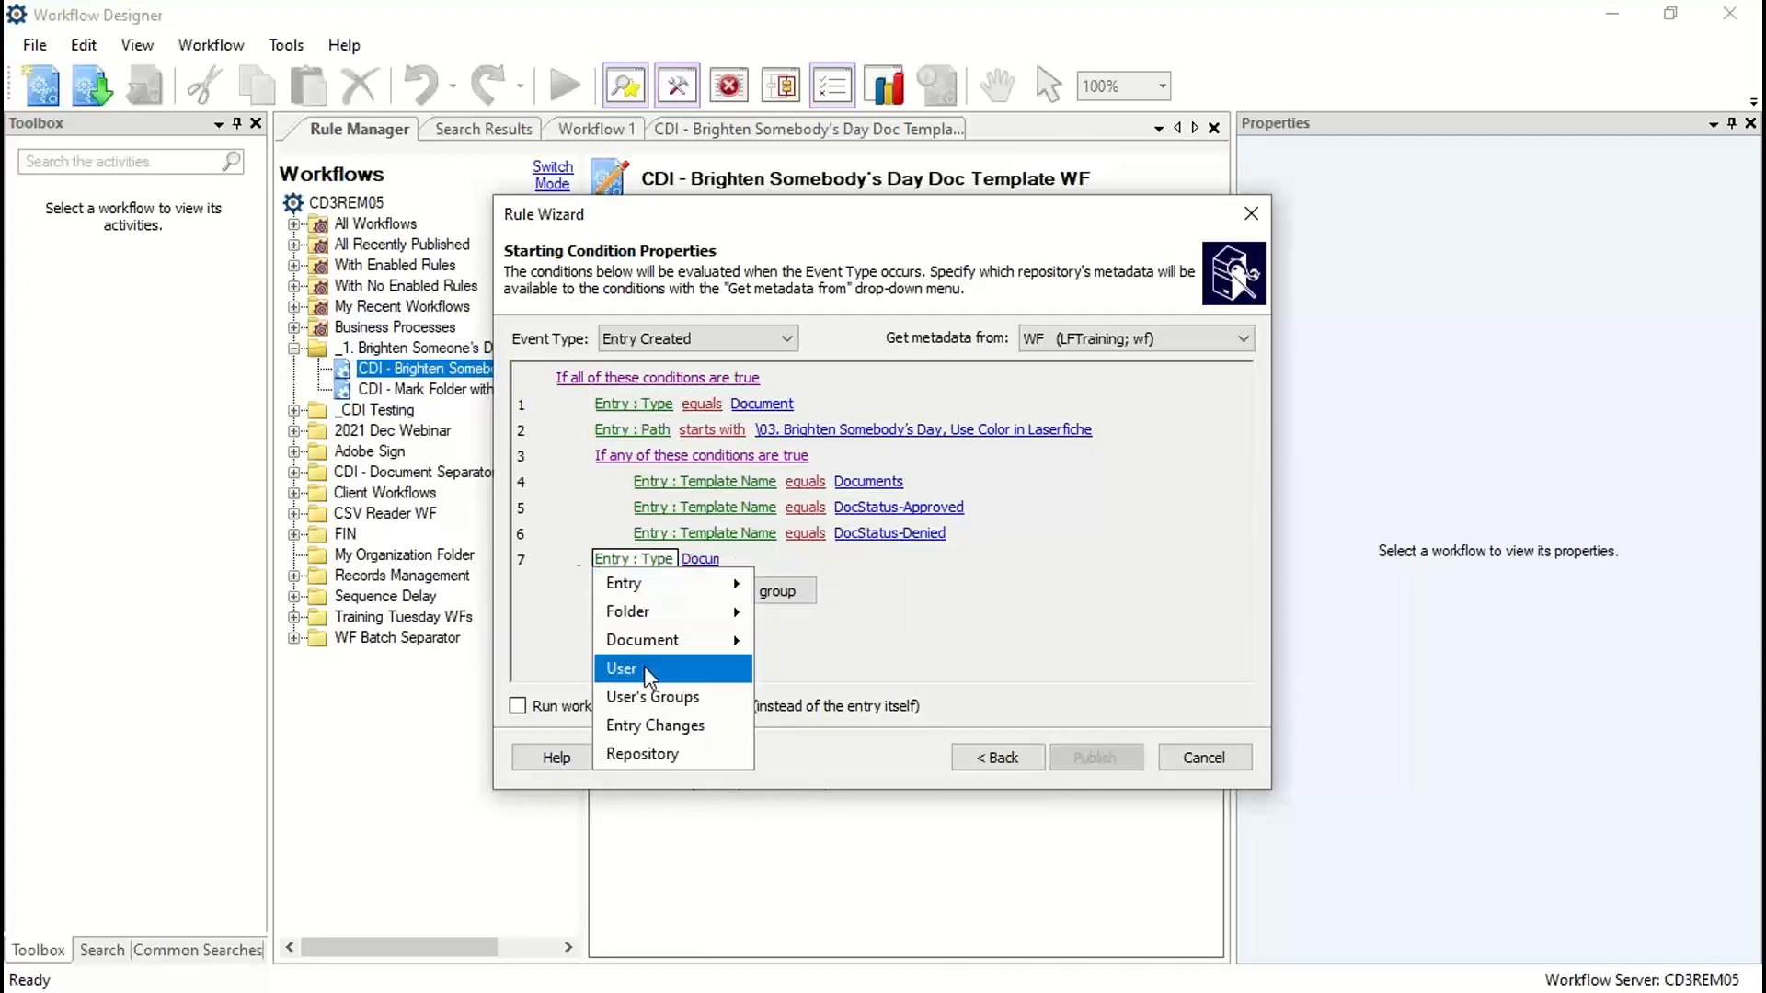
{"action": "left_click", "coordinate": [653, 559]}
{"action": "left_click", "coordinate": [678, 612]}
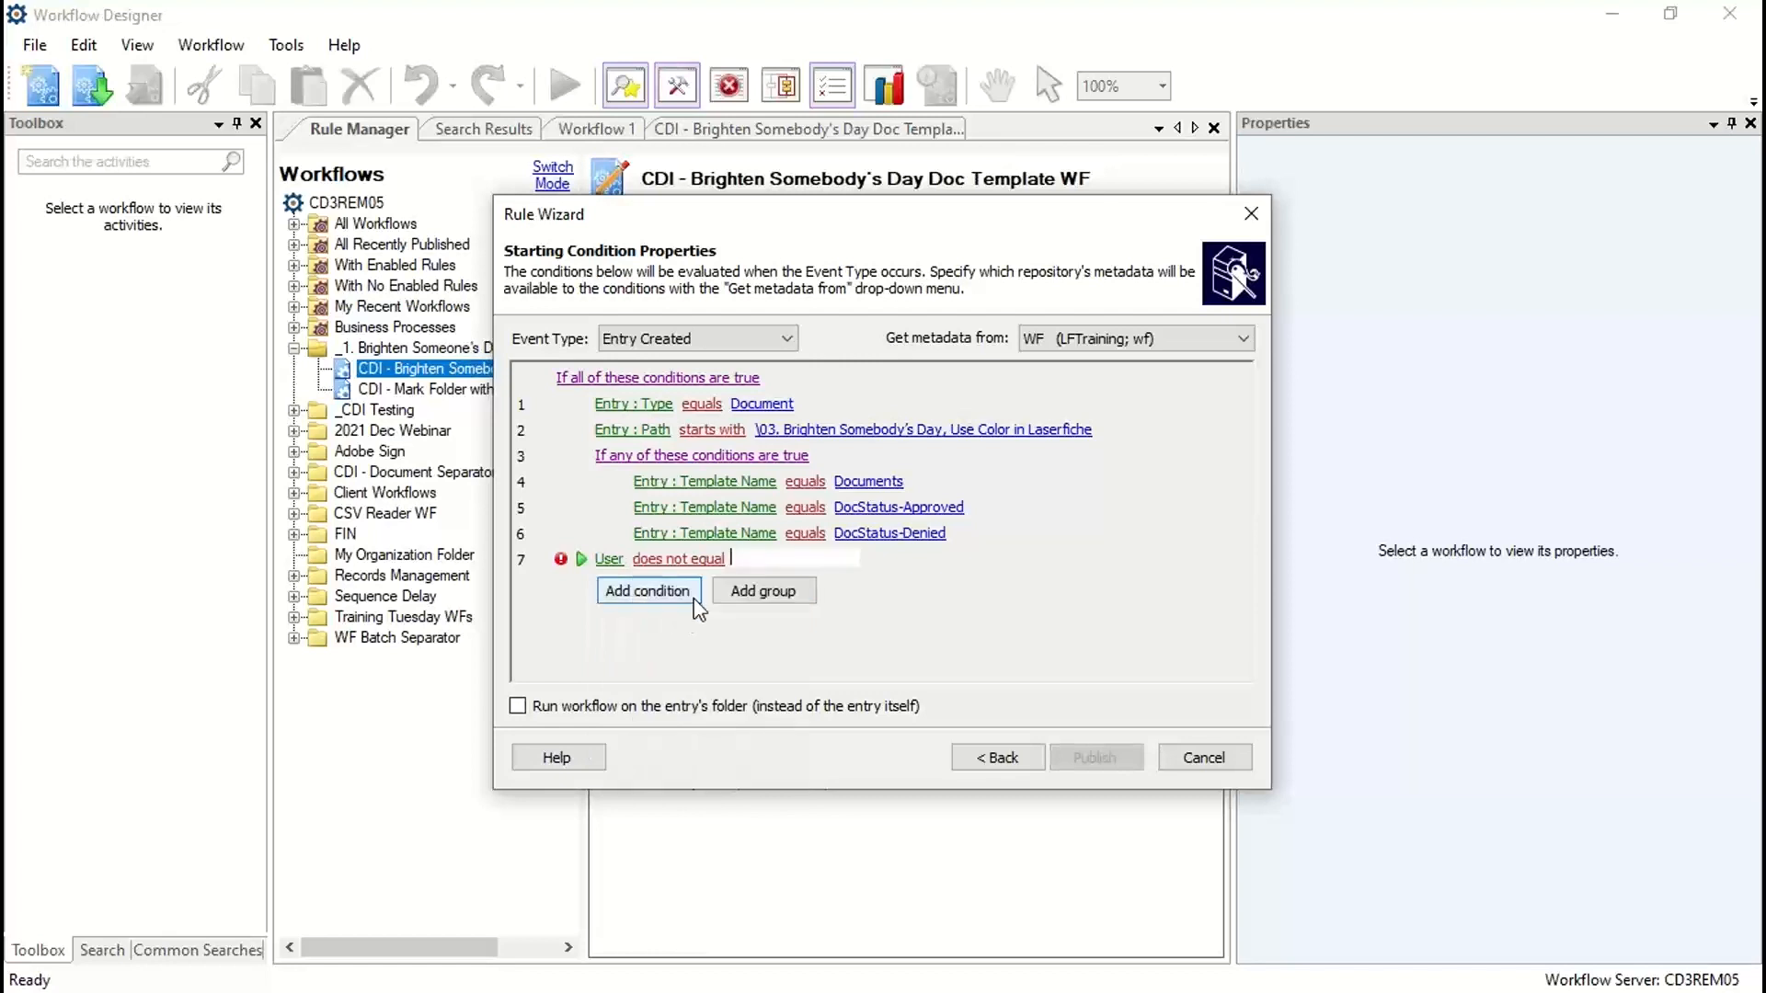
{"action": "type", "text": "wf"}
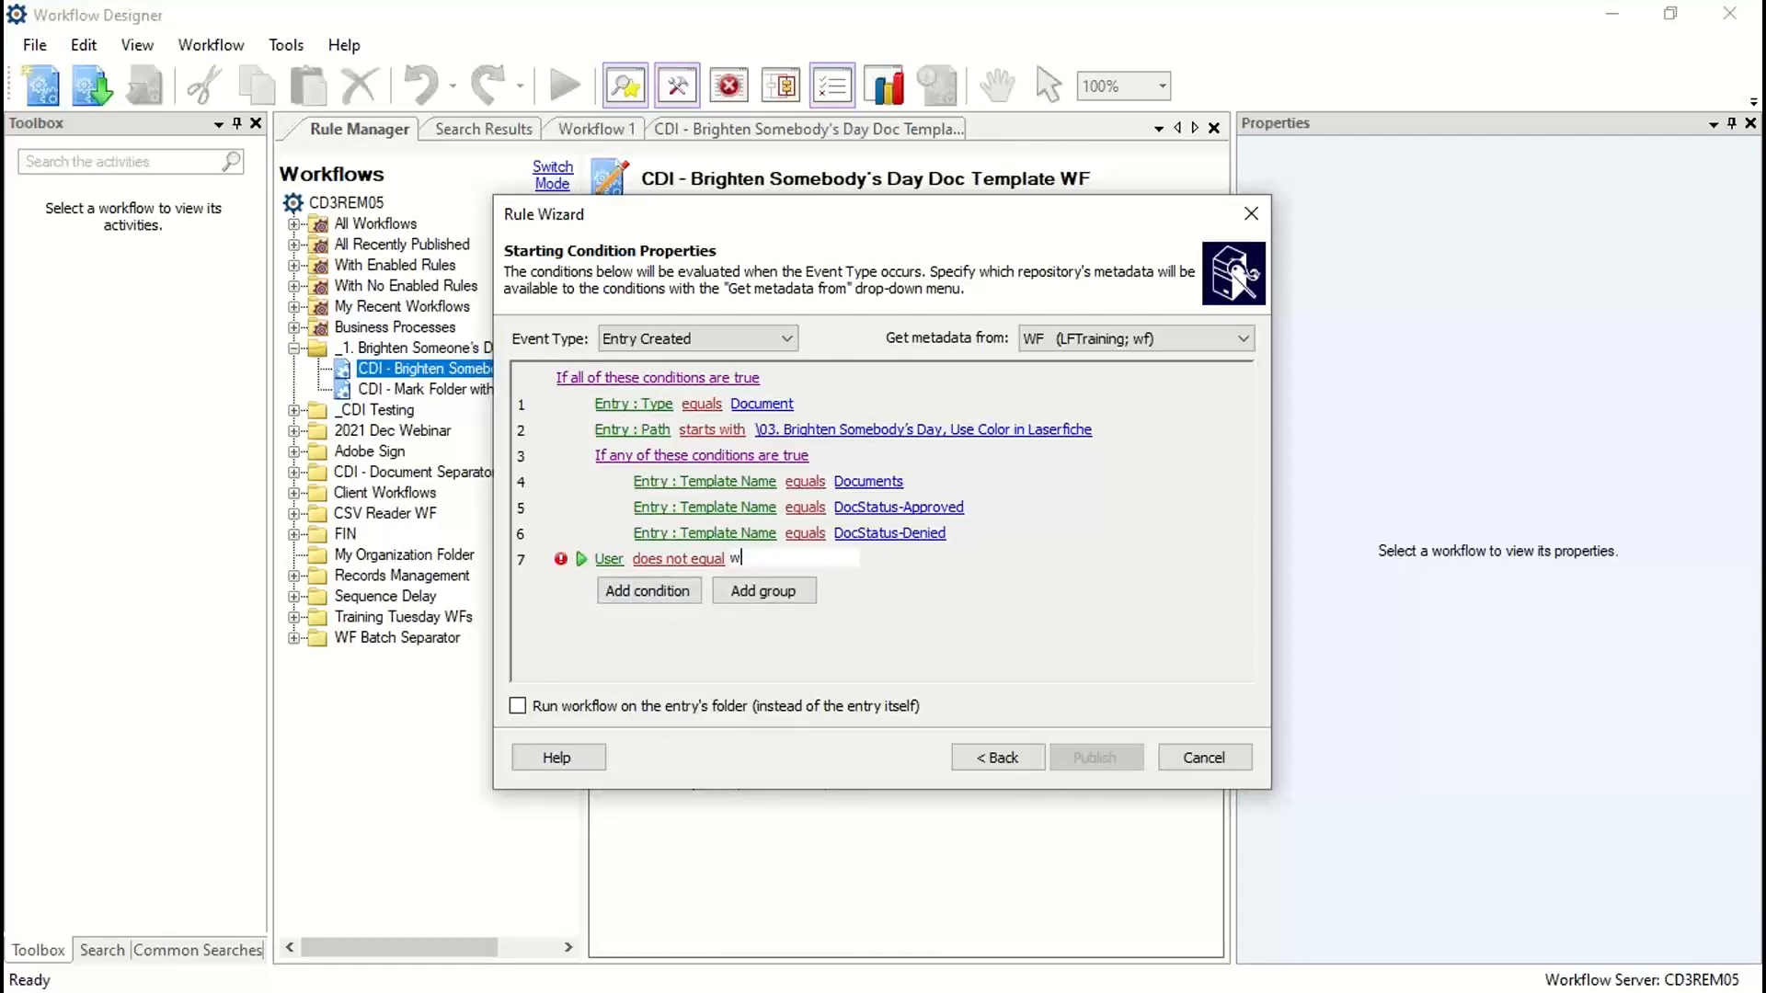
{"action": "left_click", "coordinate": [903, 607]}
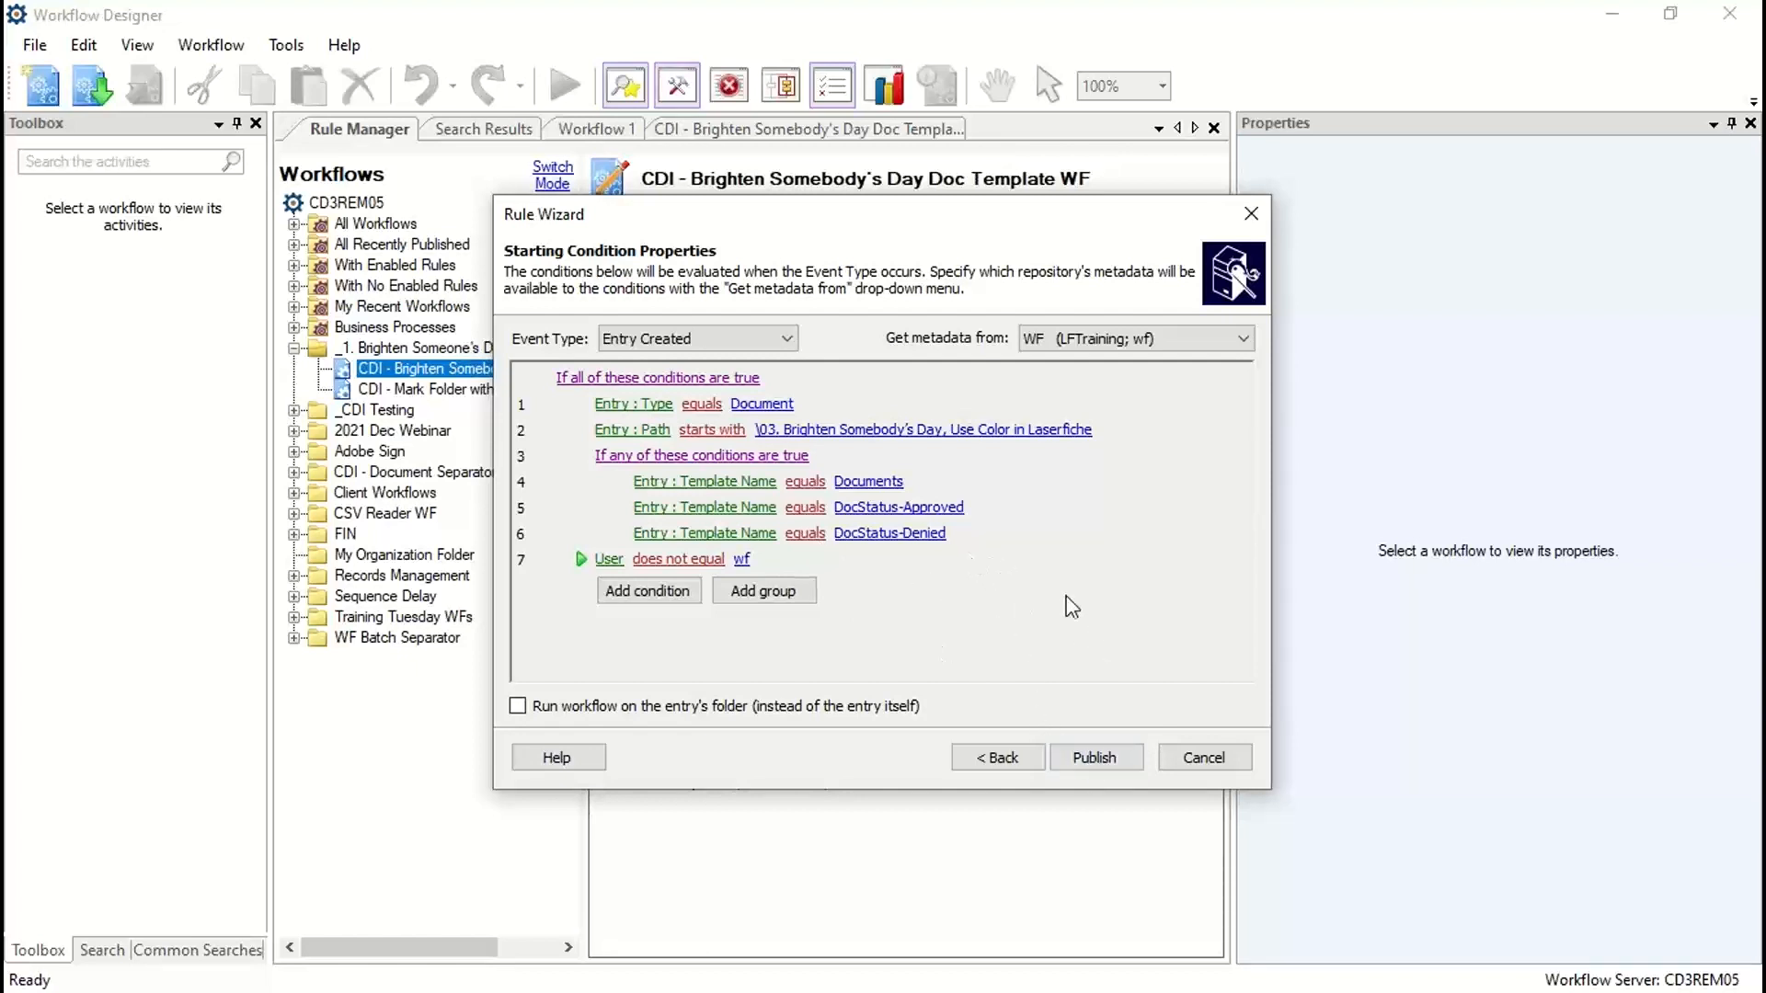
{"action": "left_click", "coordinate": [1094, 757]}
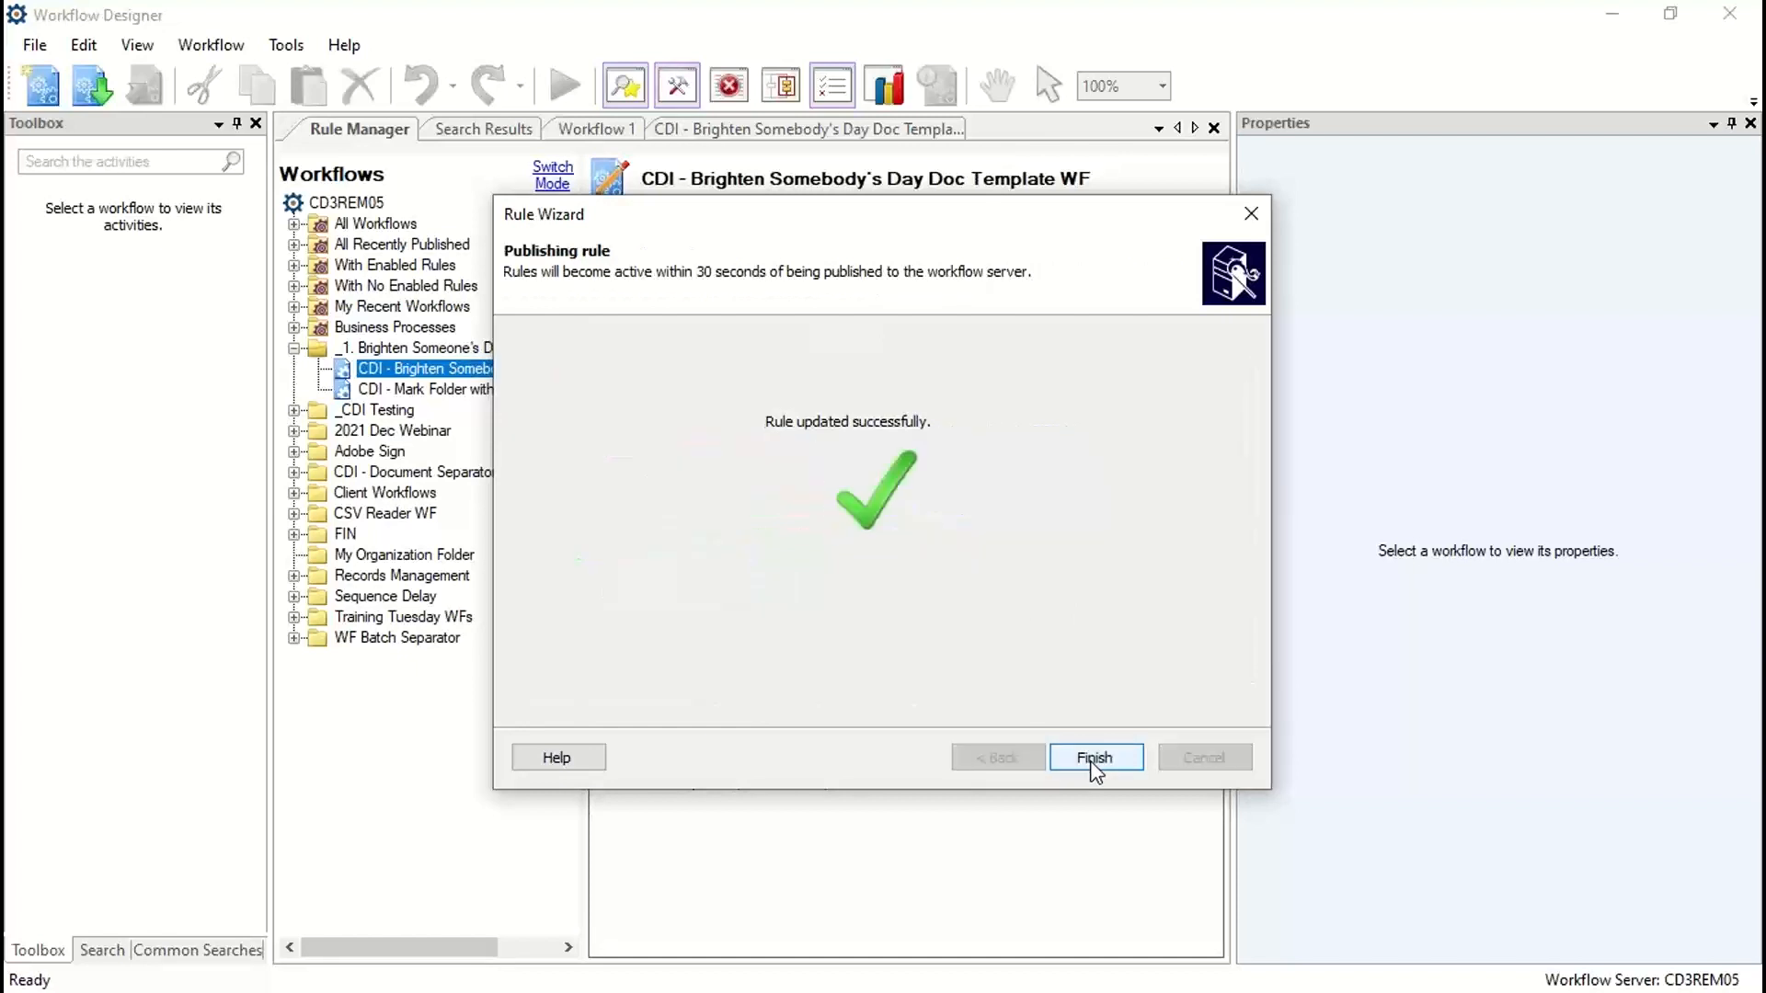
{"action": "left_click", "coordinate": [1094, 760]}
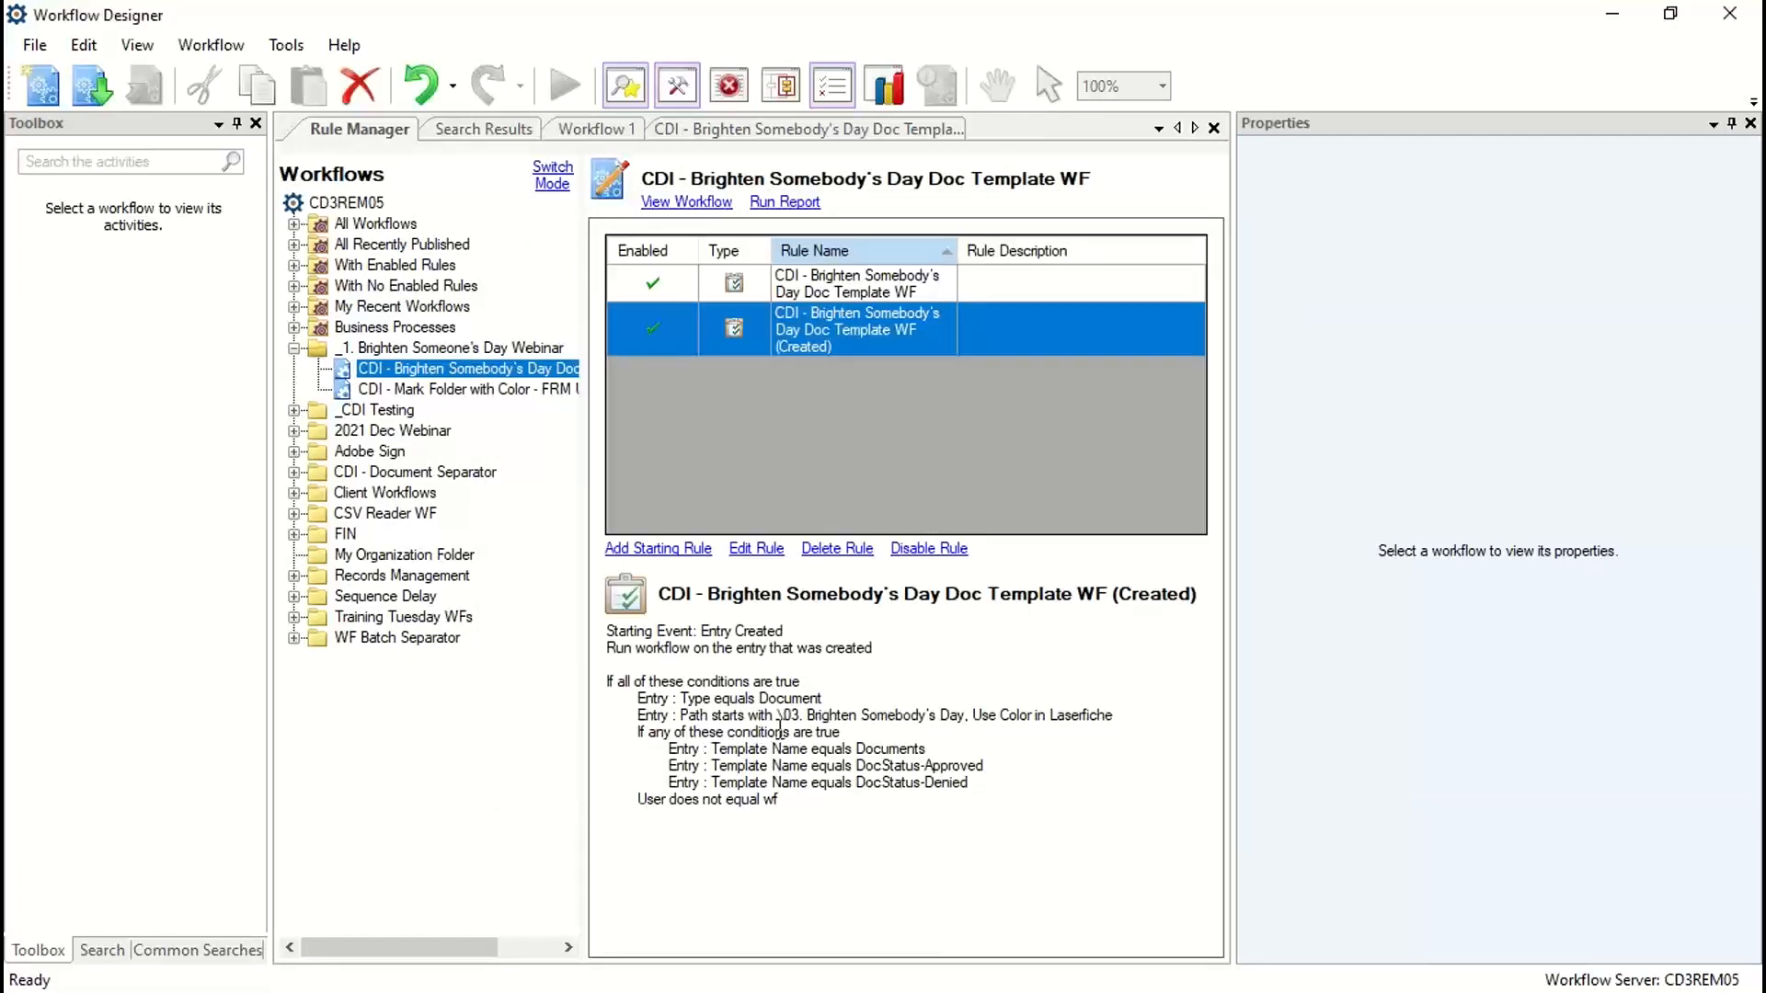
Step: Rename the workflow's other starting rule to CDI - Brighten Somebody's Day Doc Template WF (Changed) and proceed to its conditions
{"action": "right_click", "coordinate": [806, 327]}
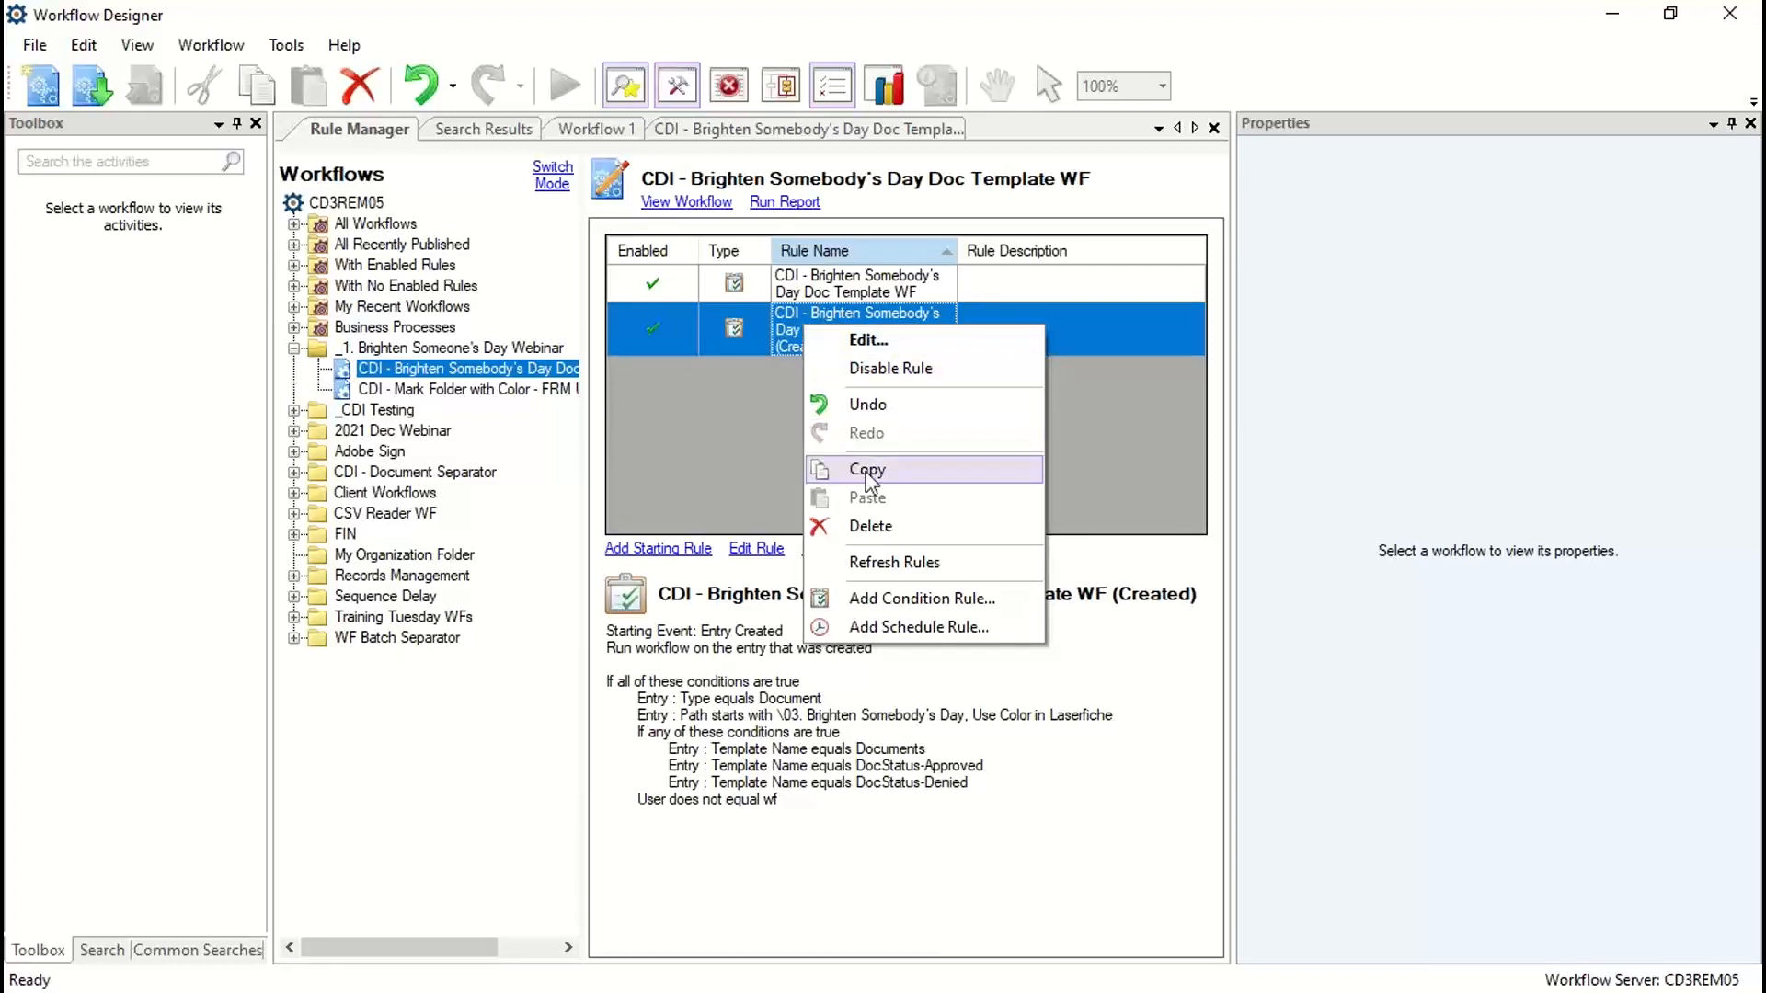
{"action": "left_click", "coordinate": [819, 289]}
{"action": "double_click", "coordinate": [819, 289]}
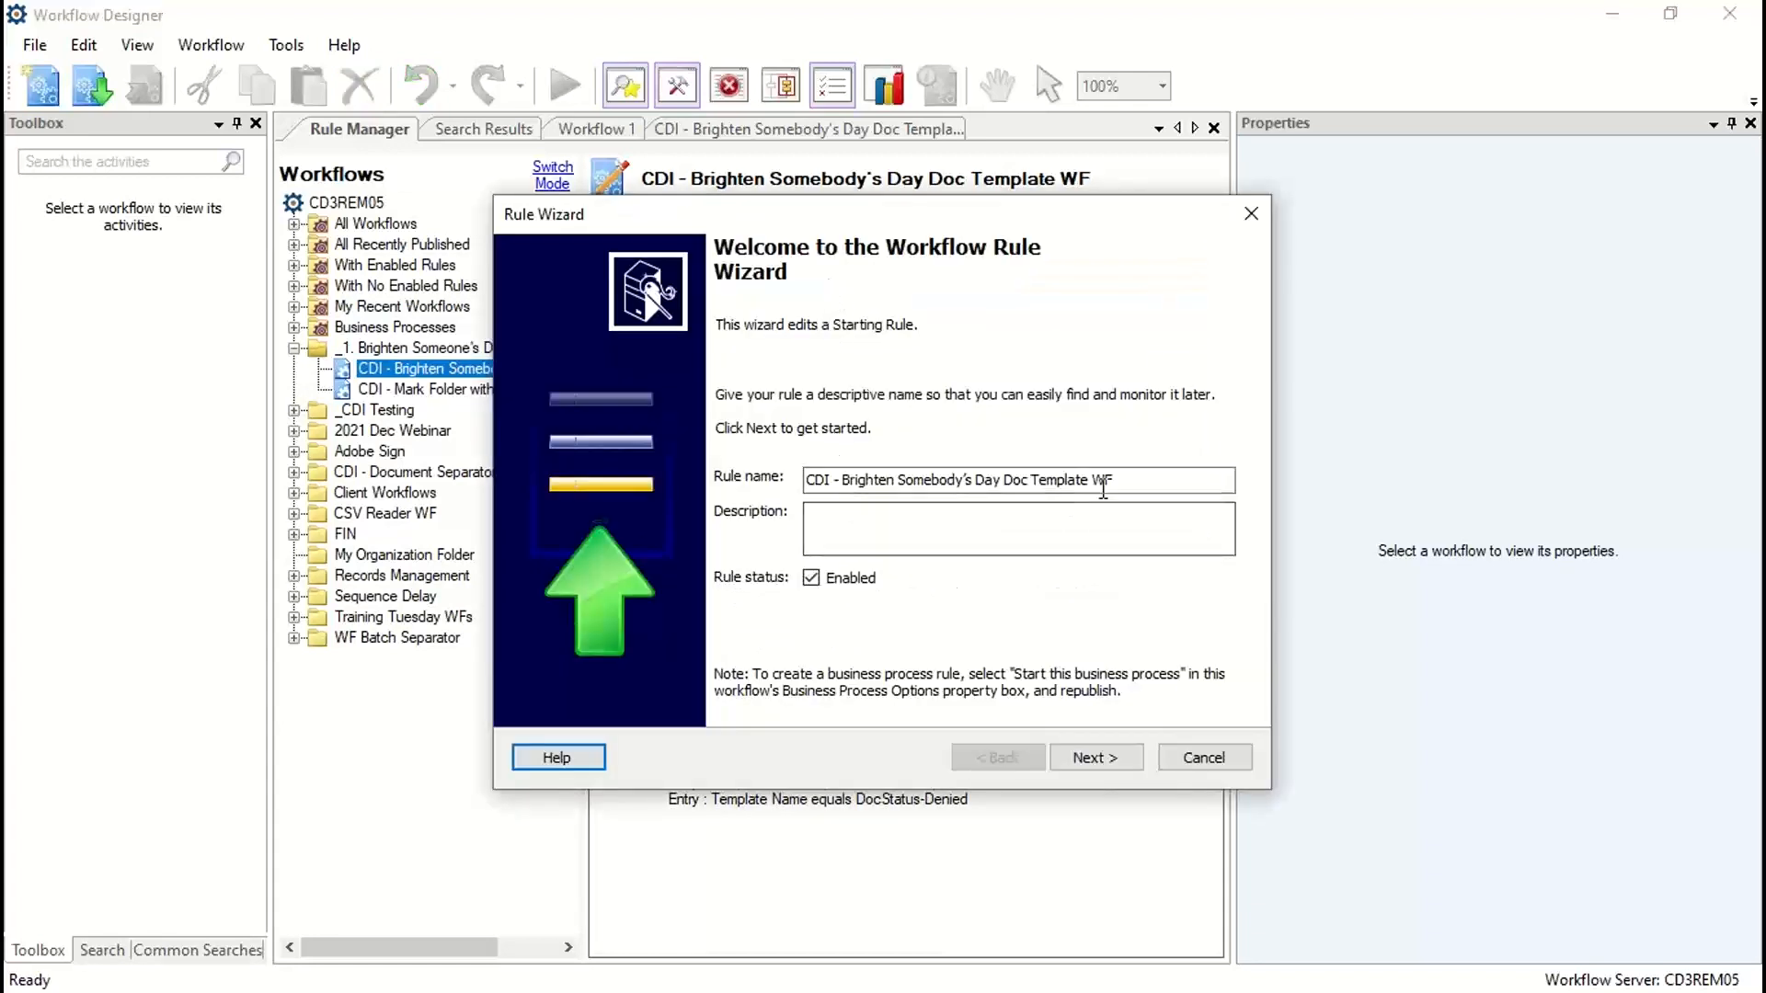
{"action": "type", "text": "("}
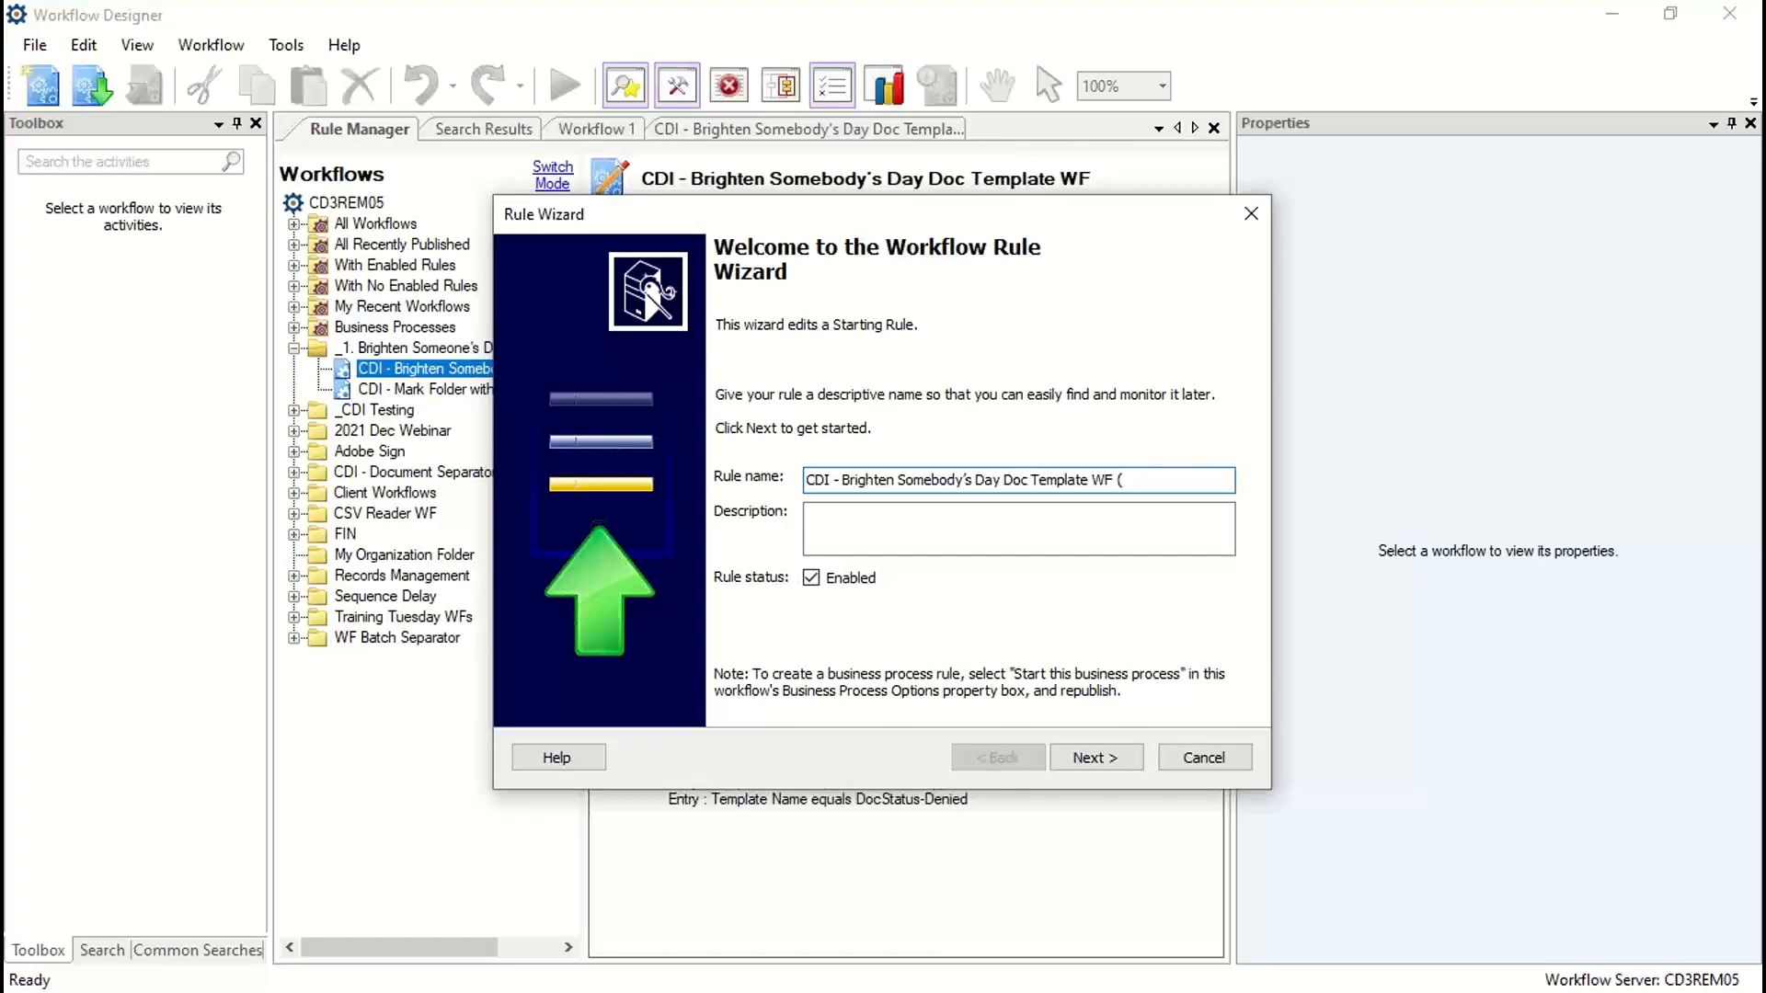
{"action": "type", "text": "Chang"}
{"action": "type", "text": "d)"}
{"action": "left_click", "coordinate": [1098, 757]}
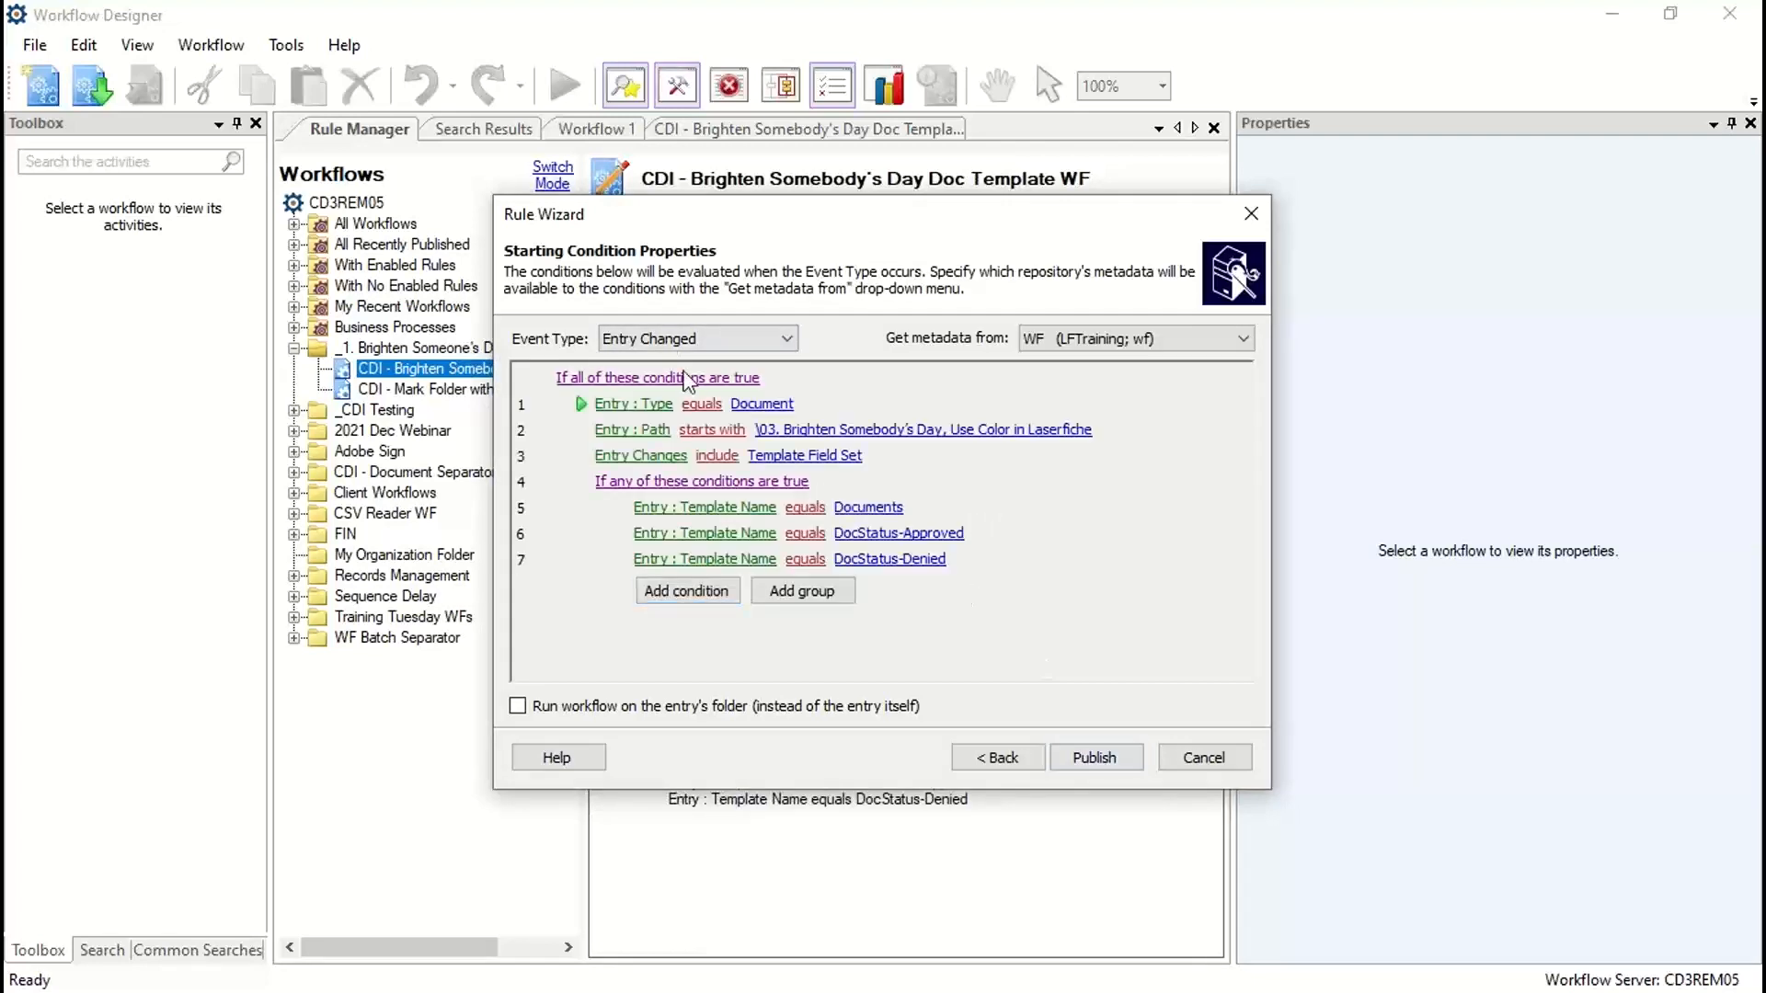
Step: Keep the Entry Changed event type, add the condition User does not equal wf after the template name group, and publish the rule
{"action": "left_click", "coordinate": [787, 339]}
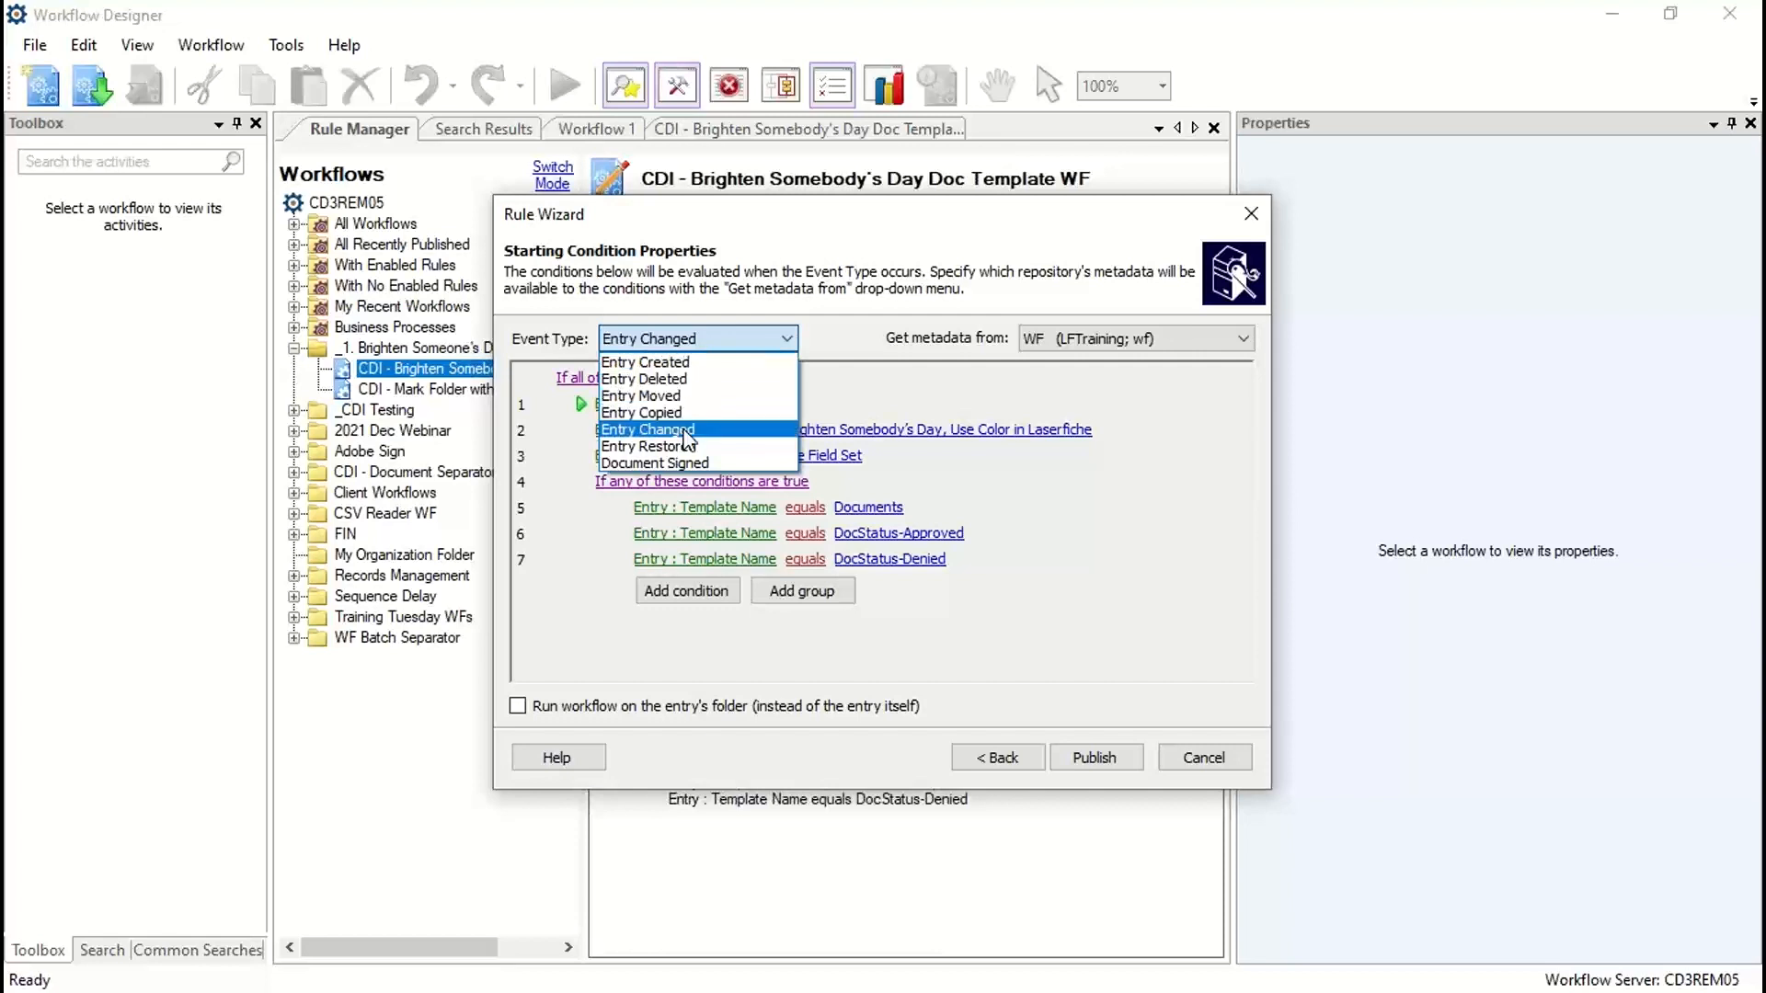
{"action": "left_click", "coordinate": [835, 348]}
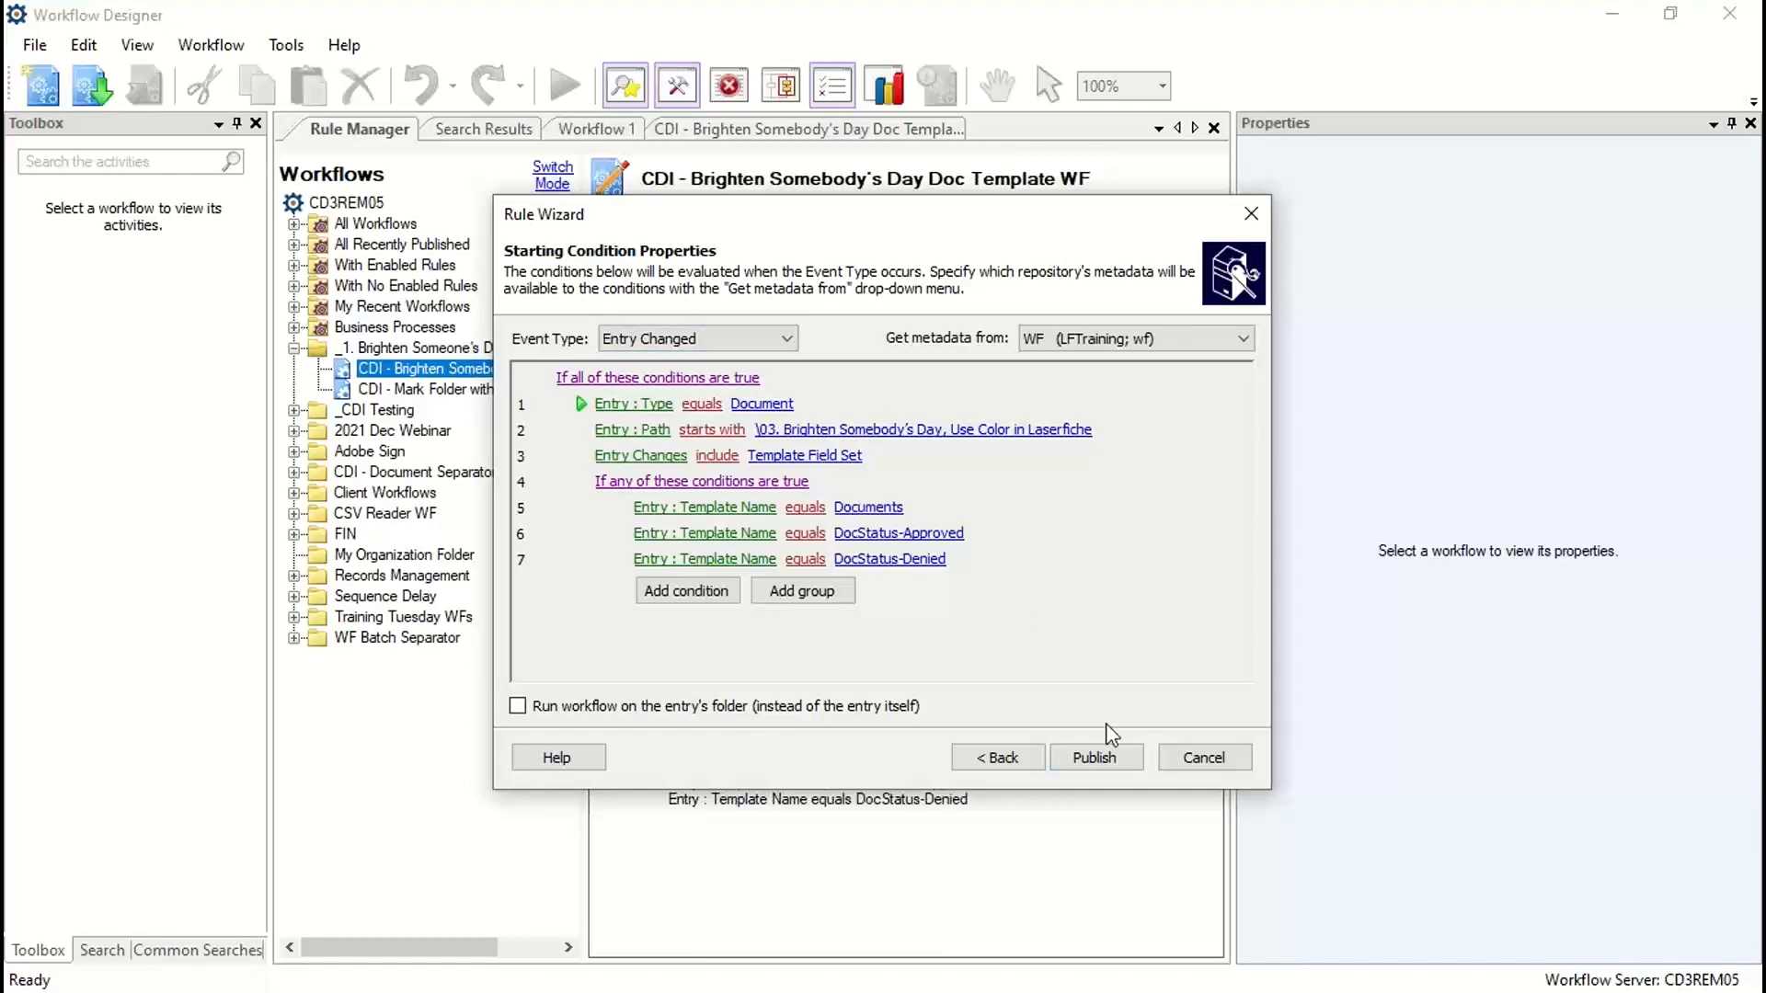
{"action": "left_click", "coordinate": [685, 591]}
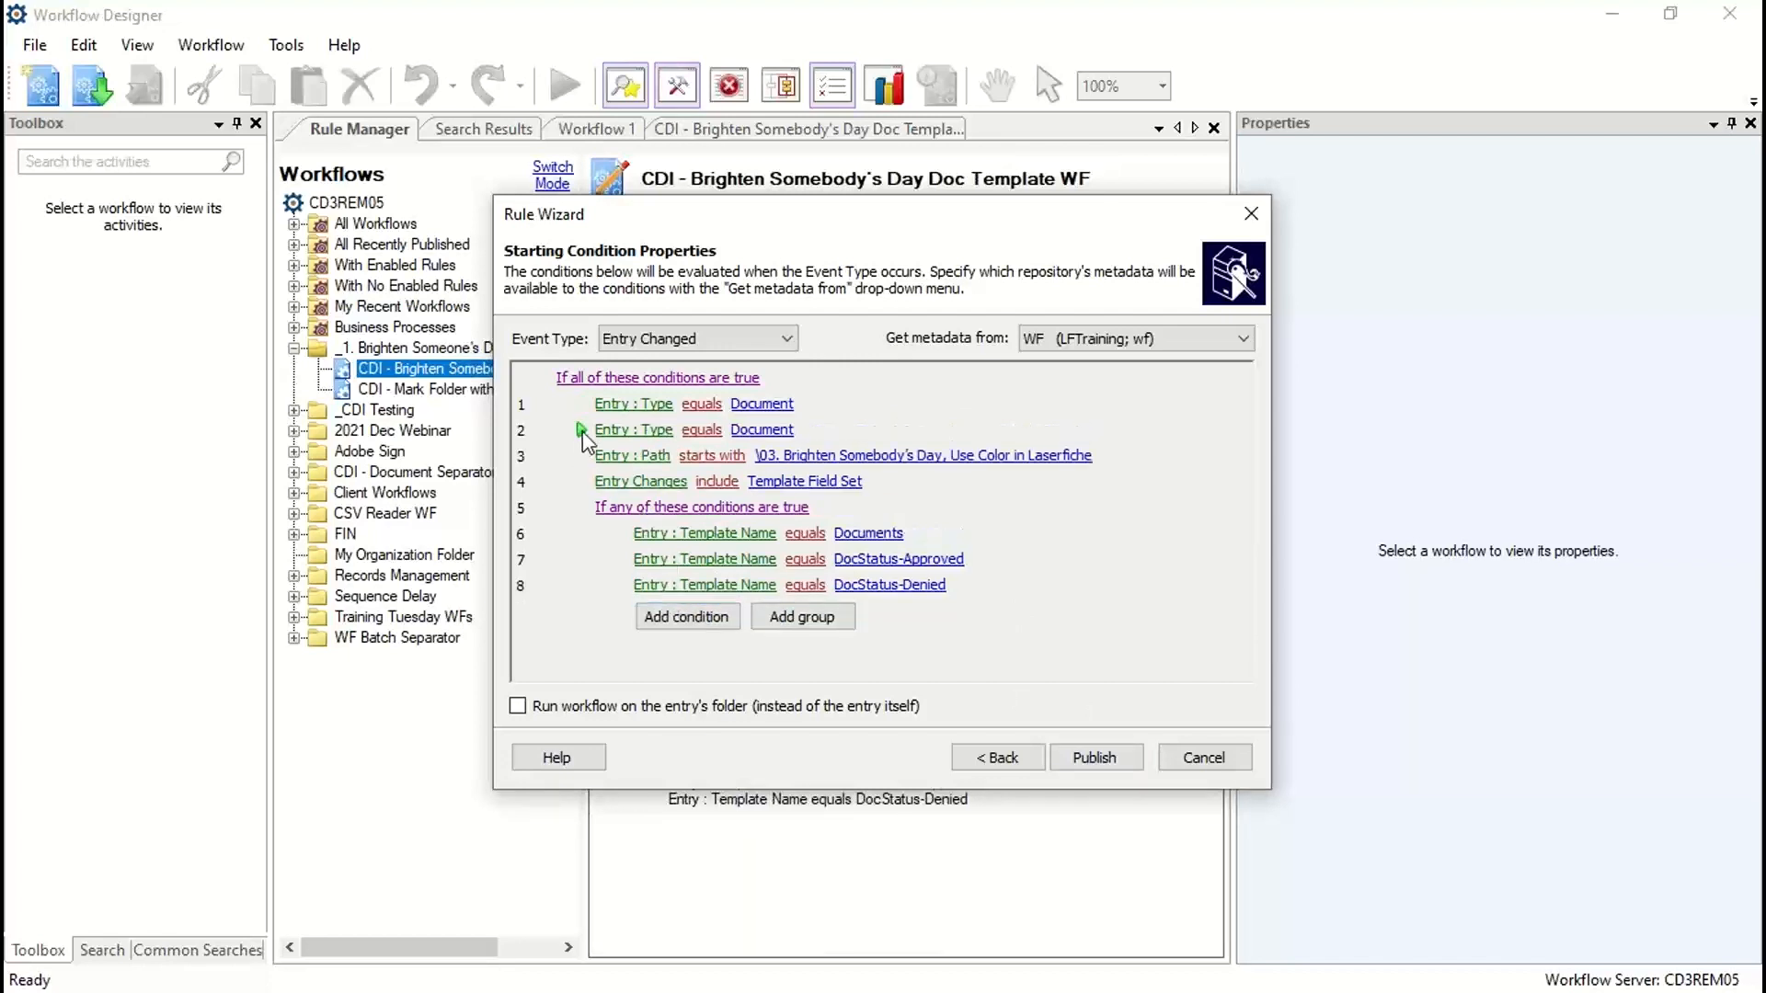
{"action": "left_click_drag", "start_coordinate": [582, 432], "coordinate": [589, 598]}
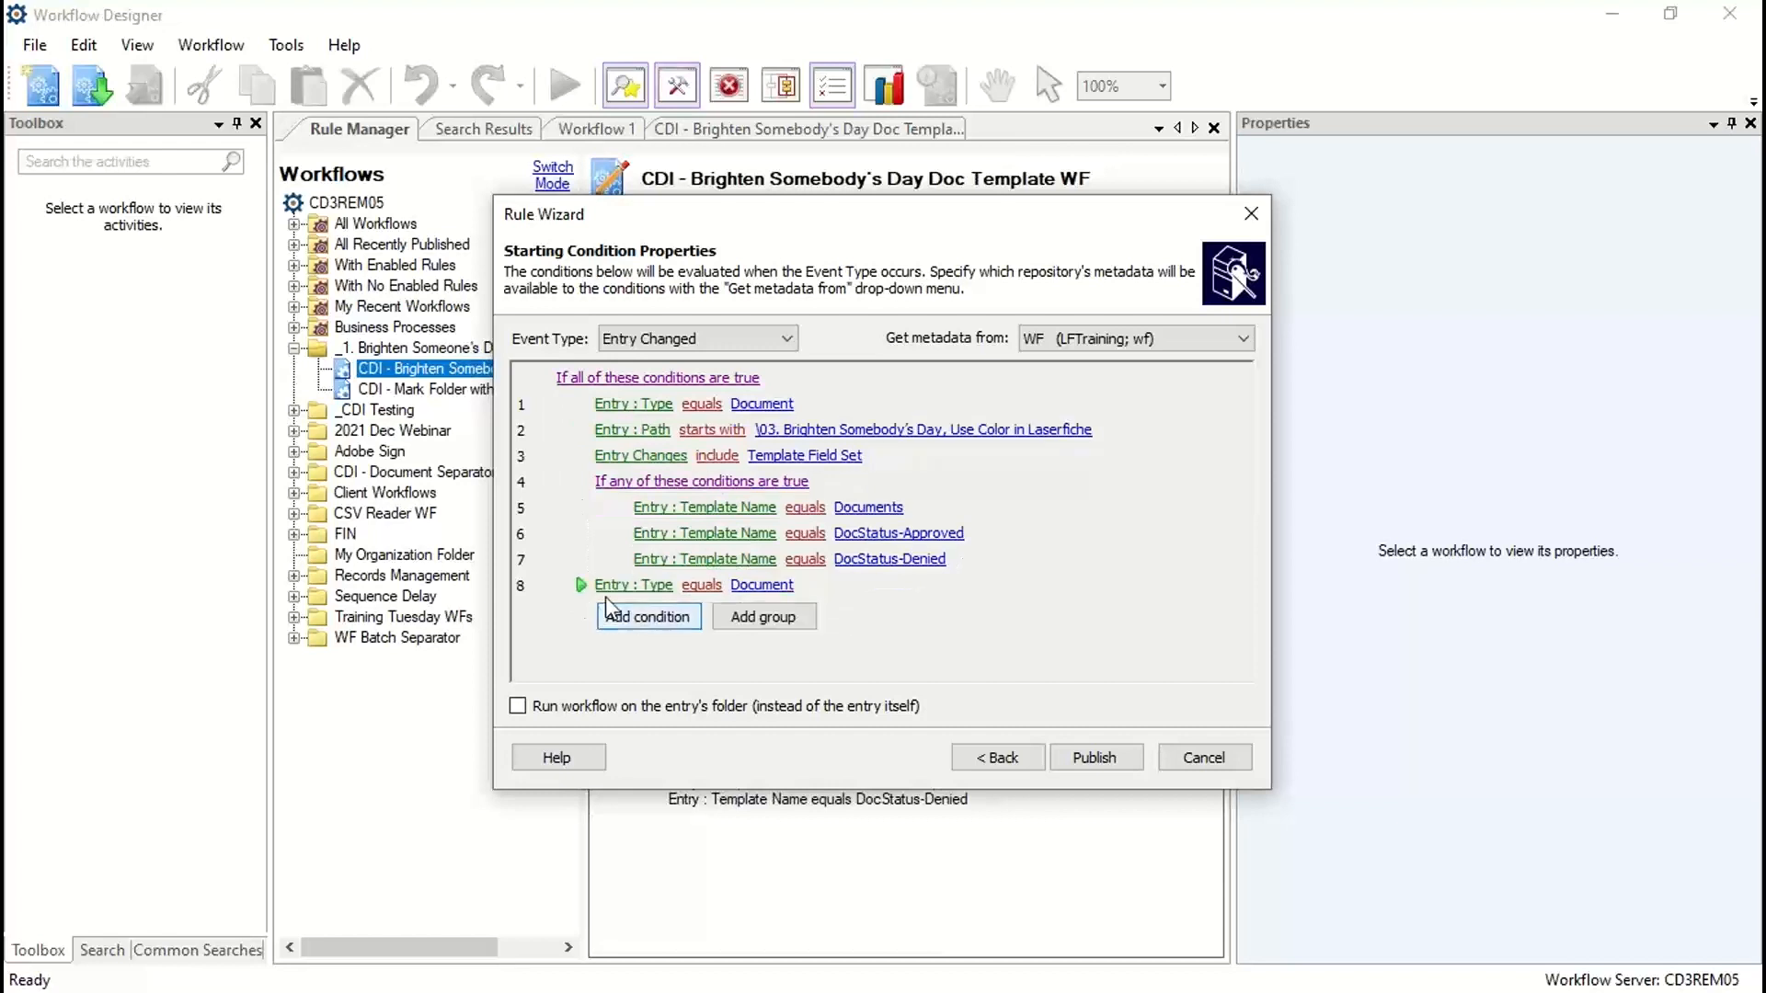
{"action": "left_click", "coordinate": [622, 587]}
{"action": "left_click", "coordinate": [620, 694]}
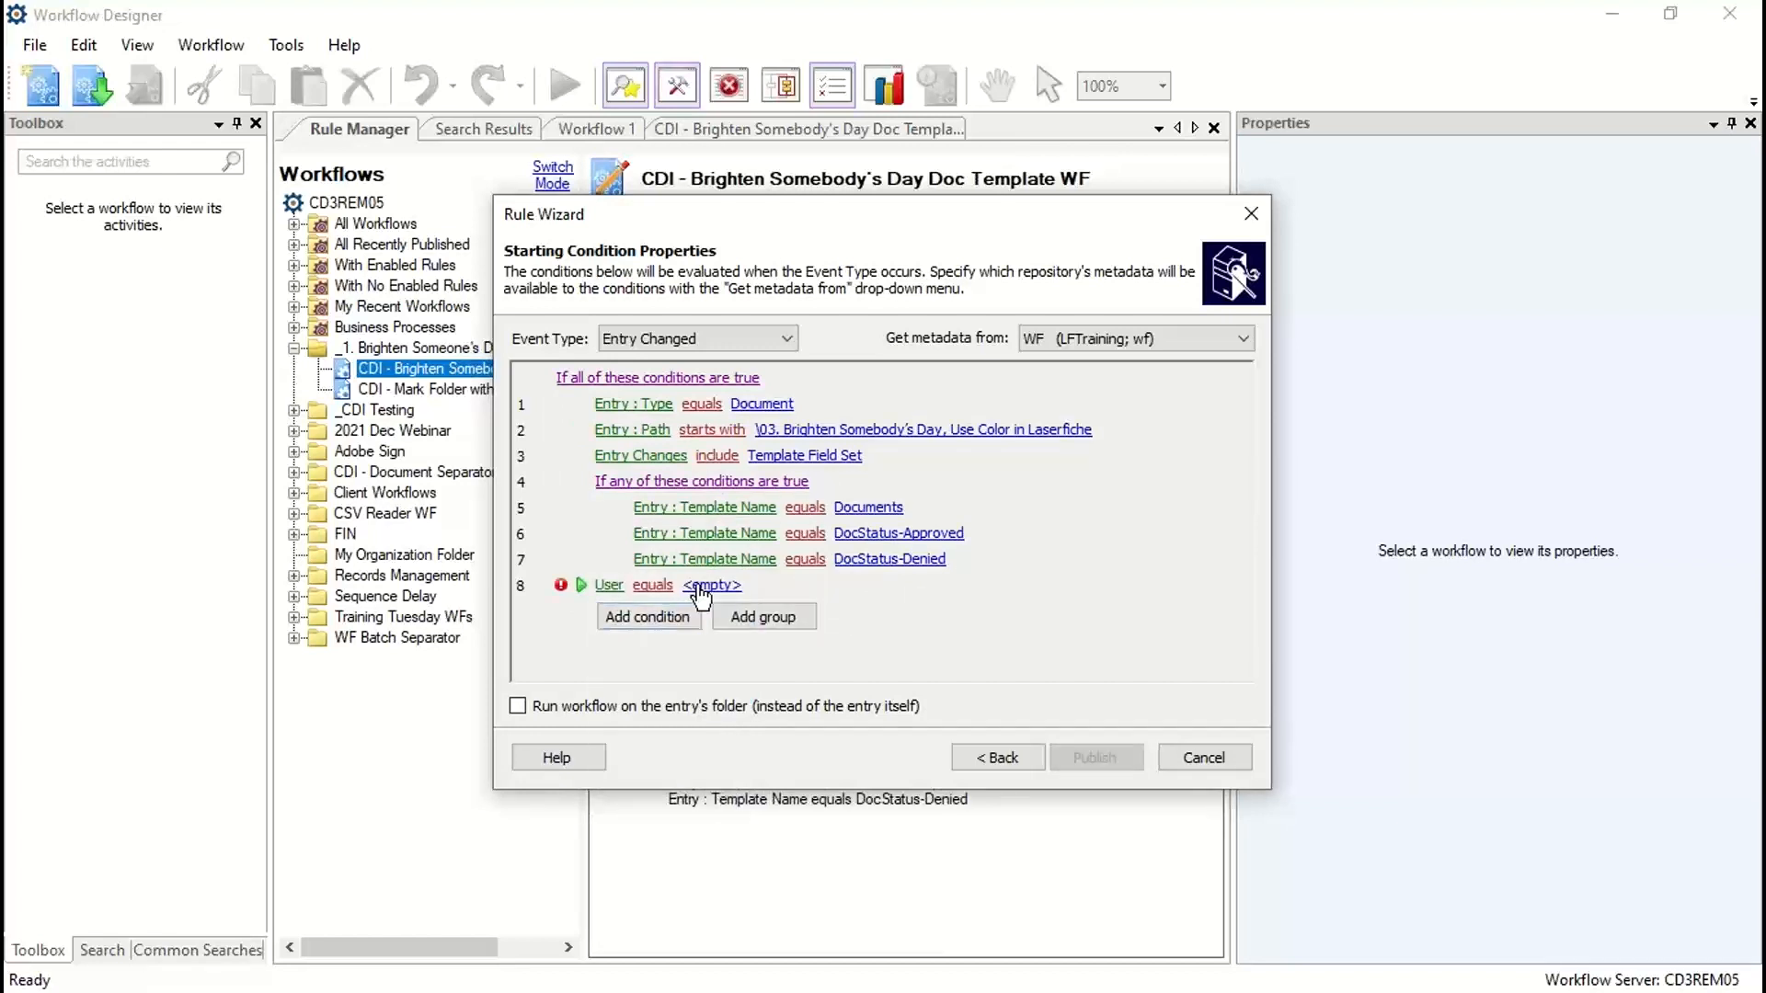
{"action": "left_click", "coordinate": [668, 588]}
{"action": "left_click", "coordinate": [692, 638]}
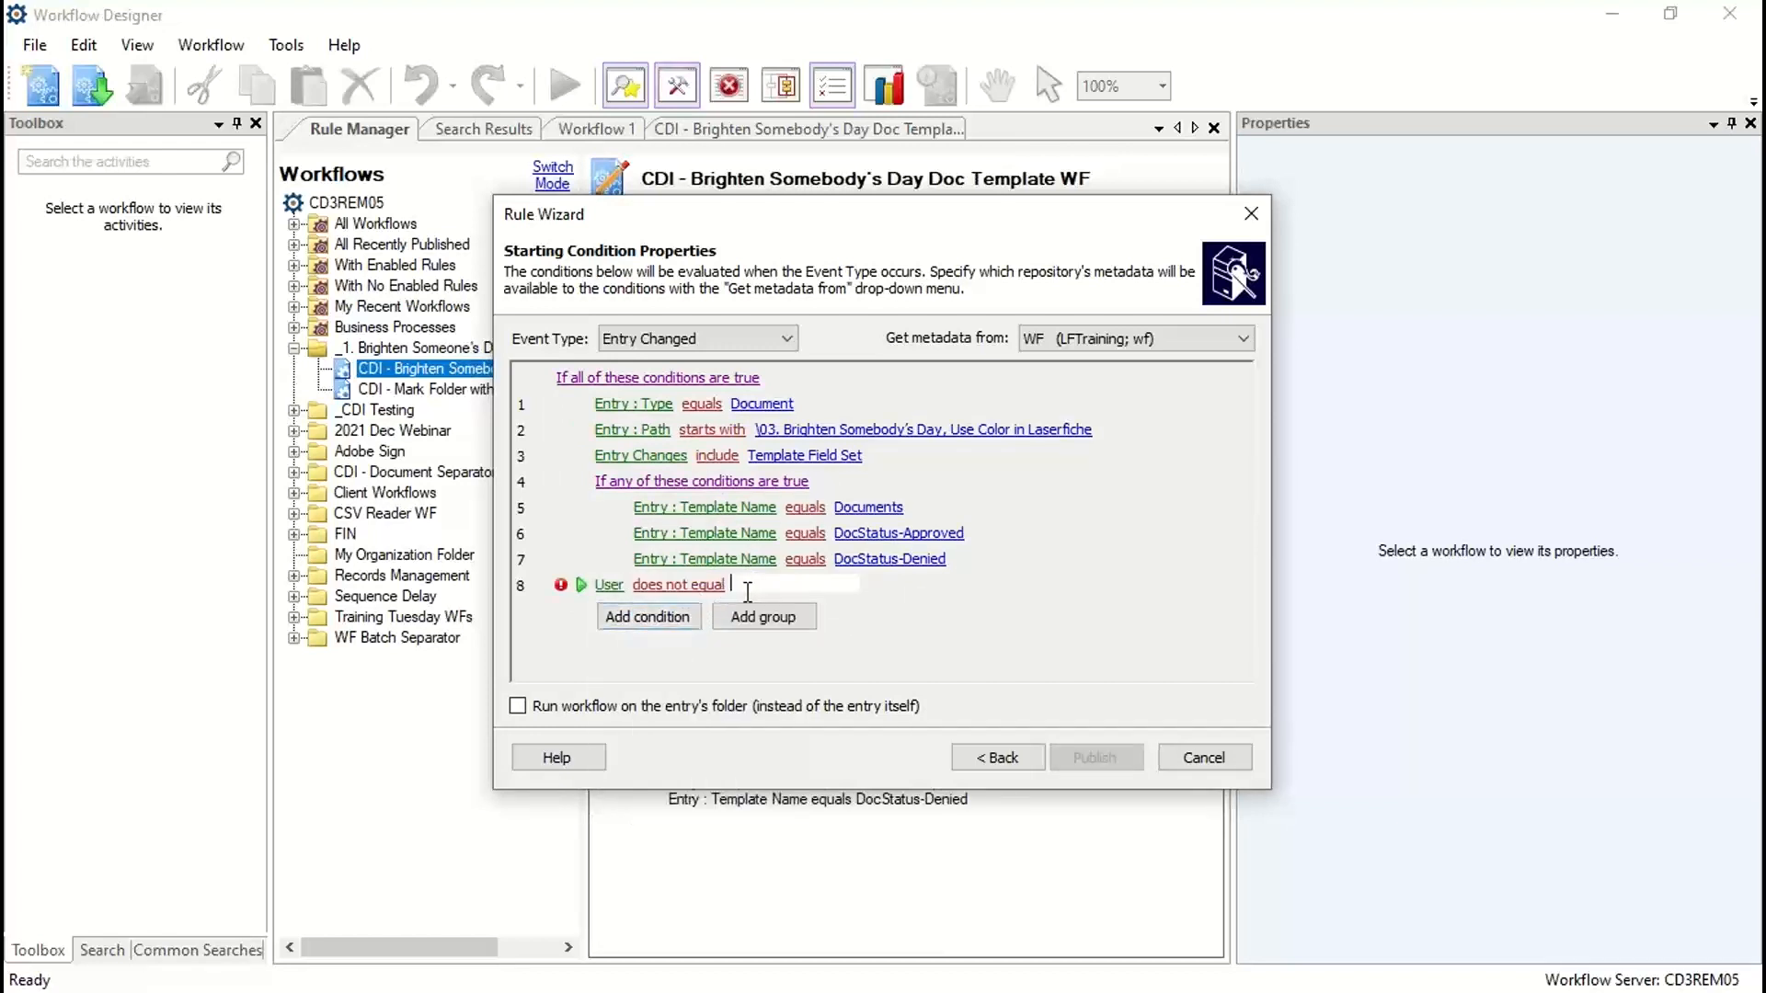
{"action": "type", "text": "wf"}
{"action": "key", "text": "Return"}
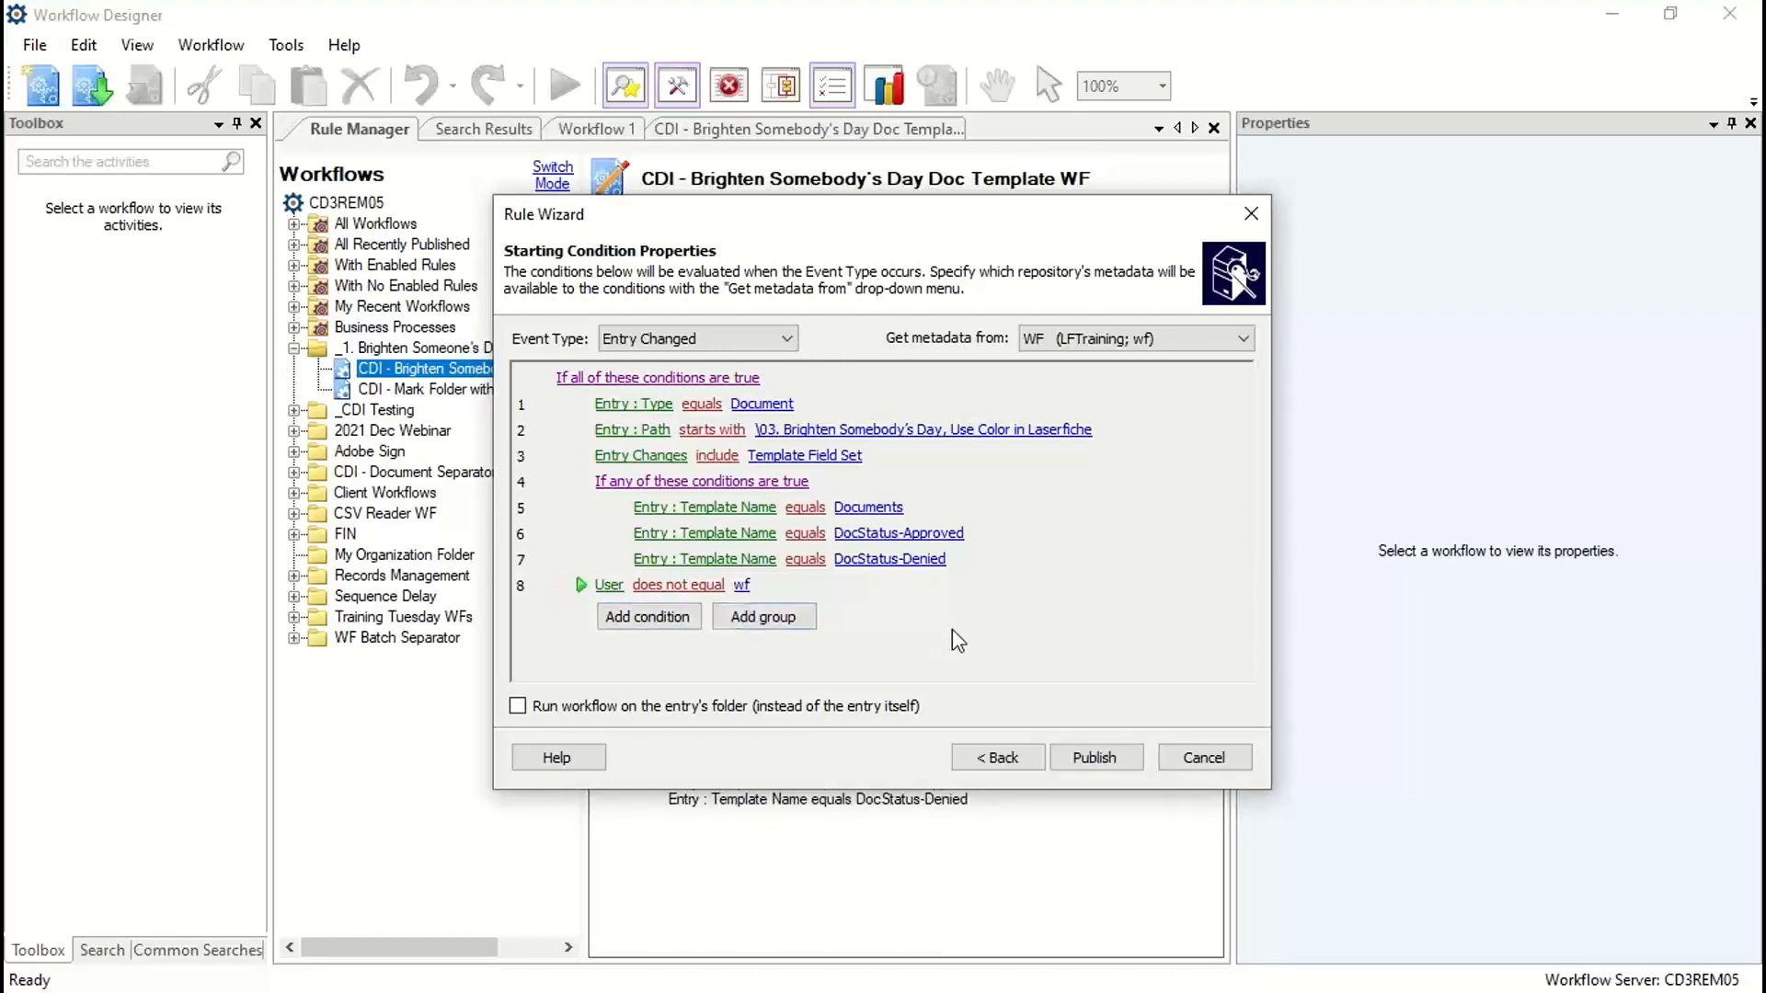
{"action": "left_click", "coordinate": [1087, 756]}
{"action": "left_click", "coordinate": [1091, 757]}
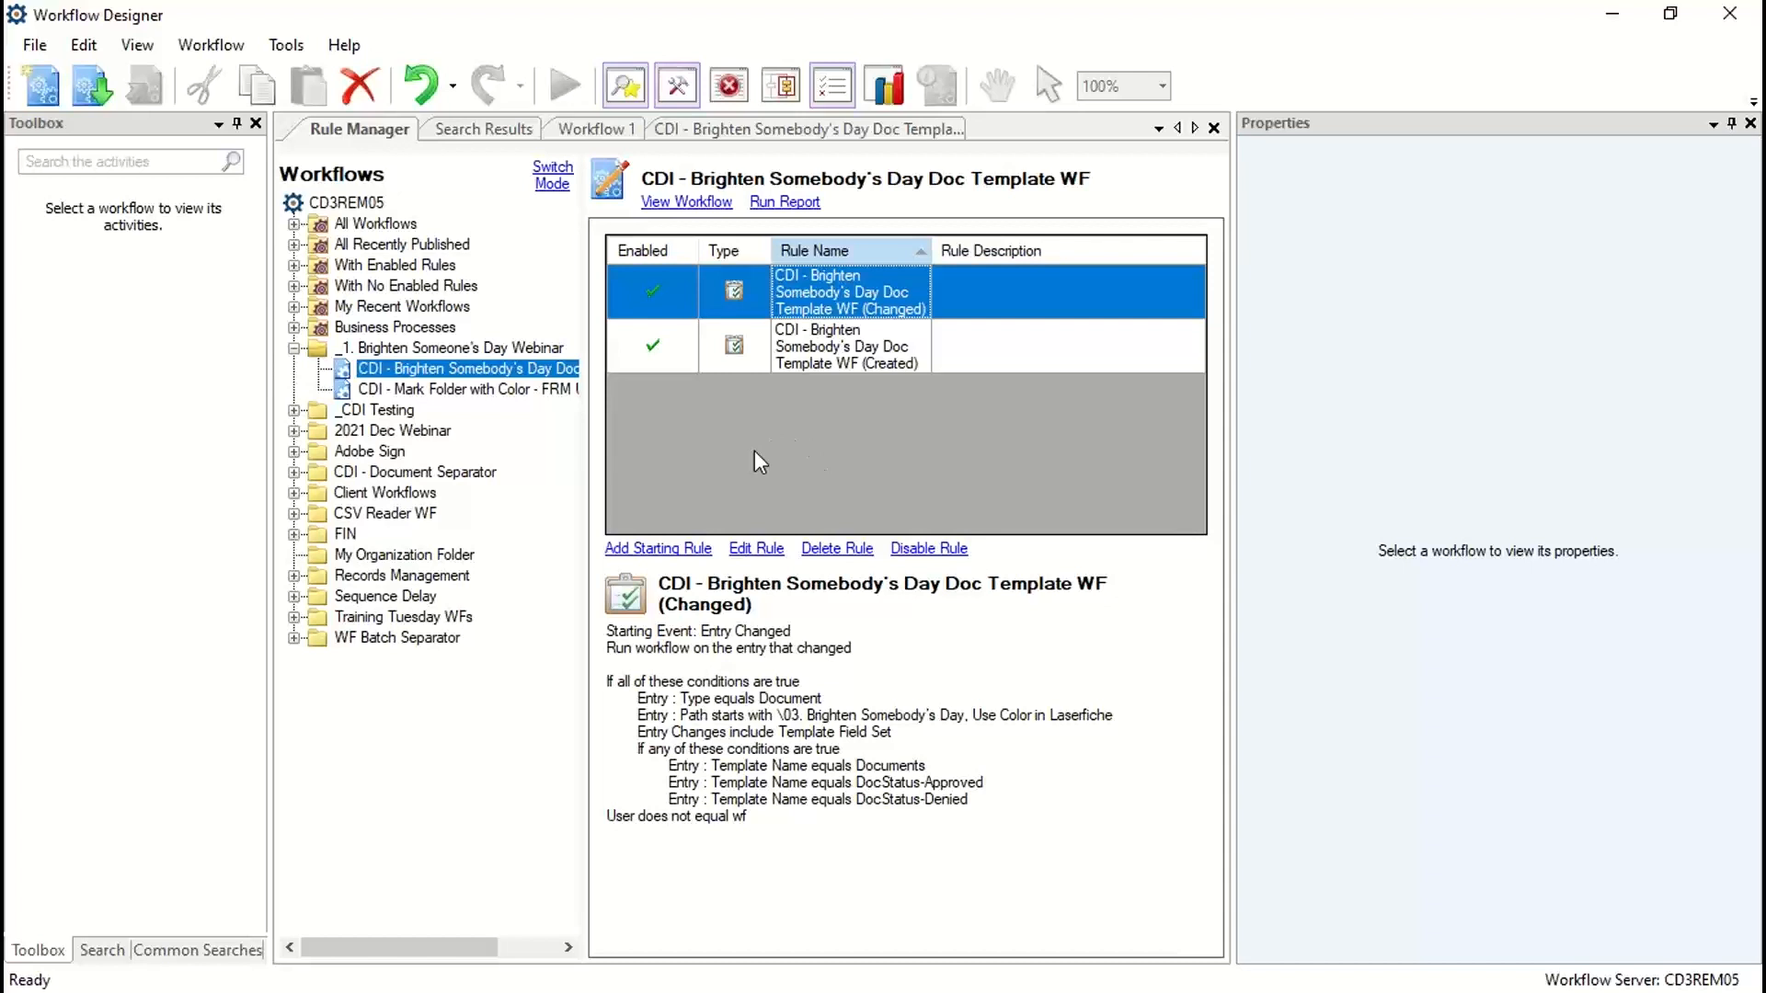
Step: Switch to the Laserfiche client and start a new document in the New Docs folder
{"action": "left_click", "coordinate": [1616, 23]}
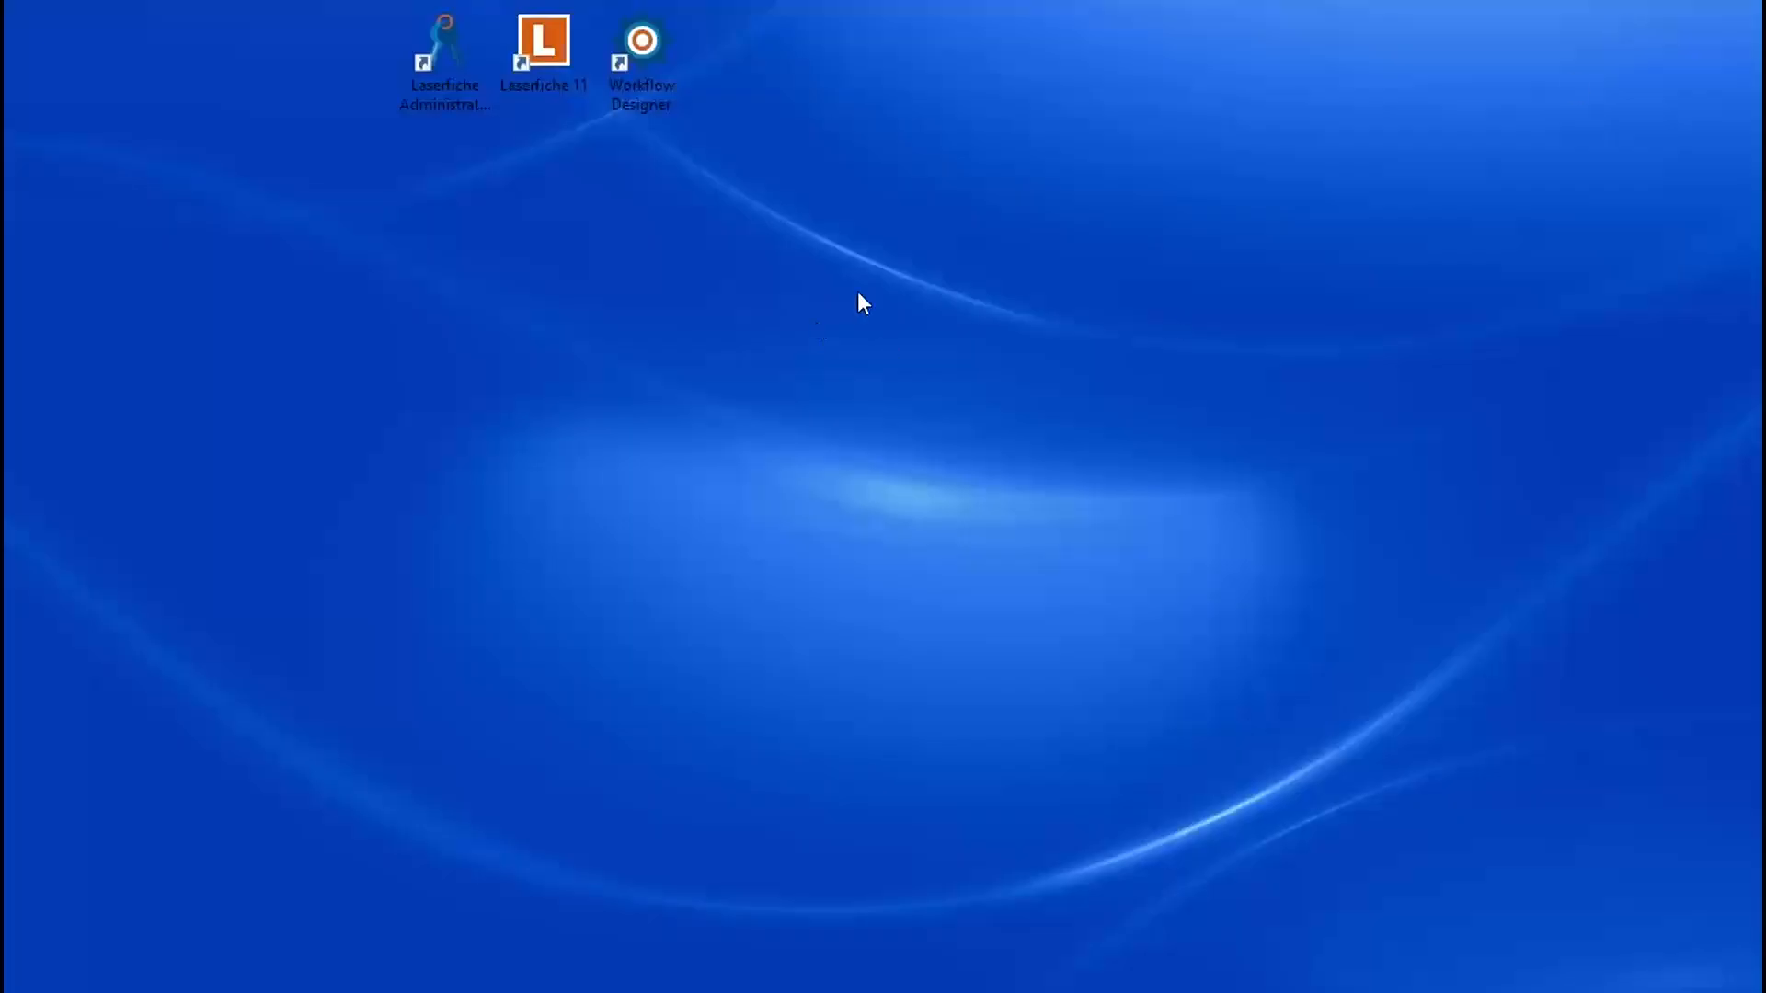
{"action": "left_click", "coordinate": [184, 990]}
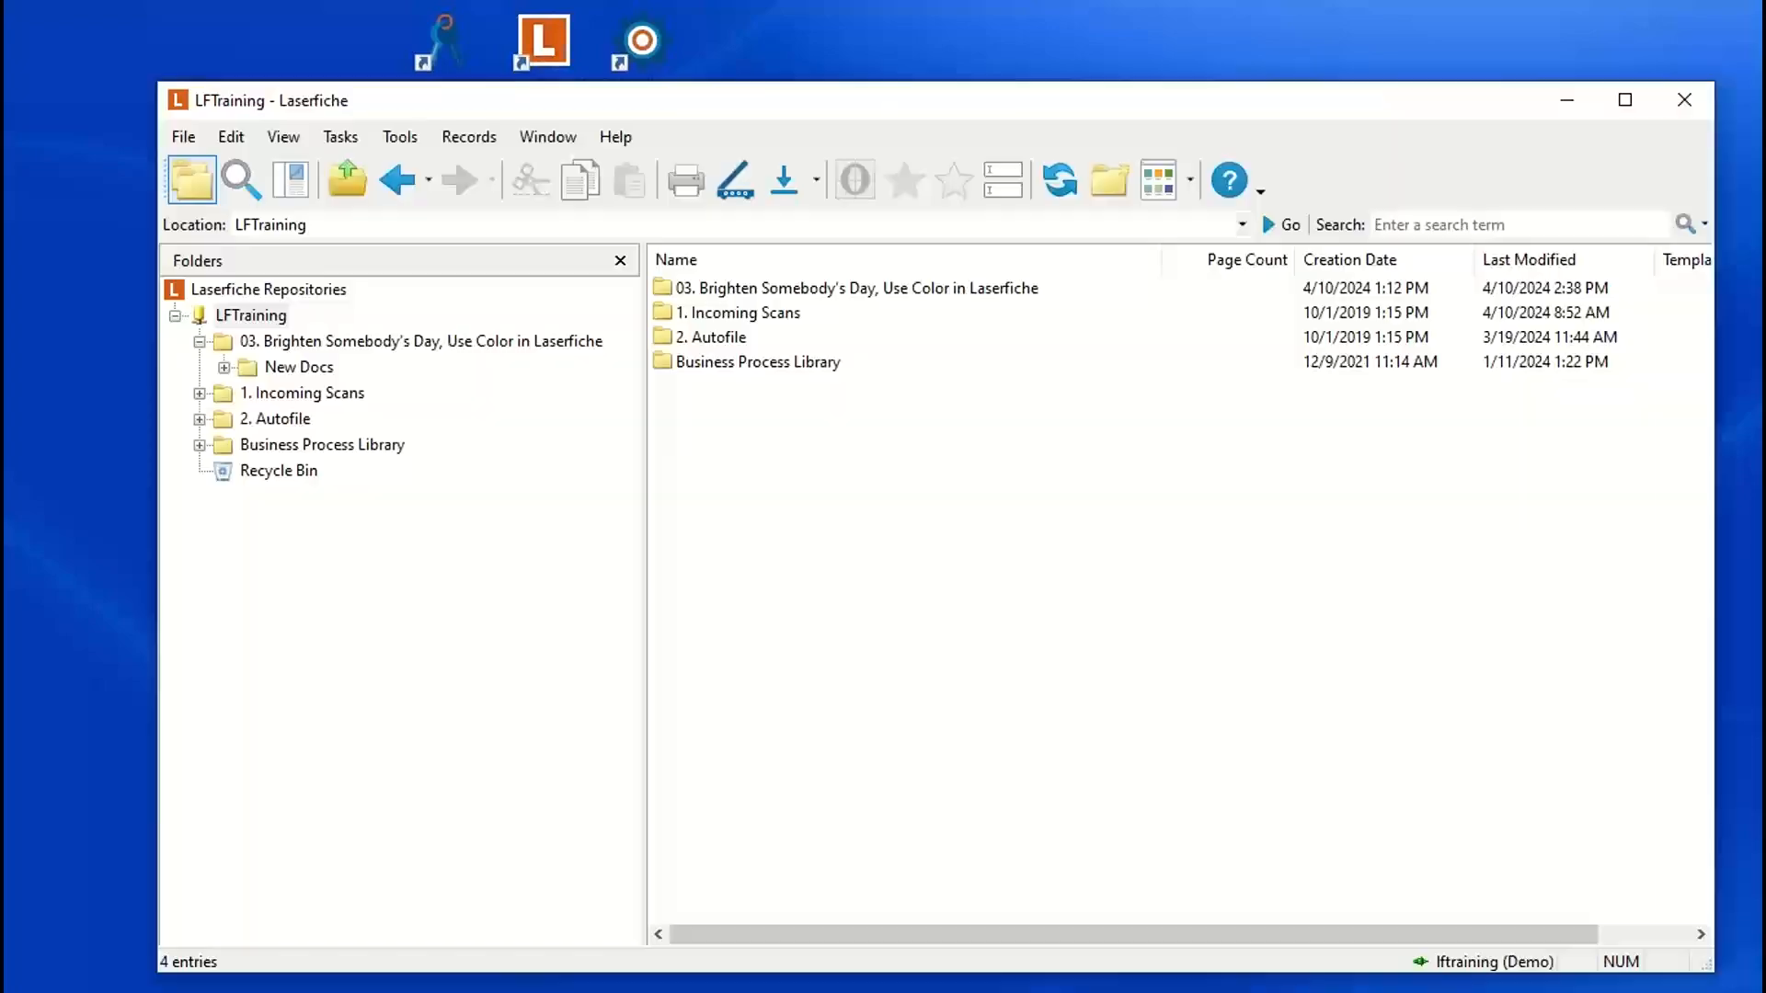
{"action": "left_click", "coordinate": [318, 368]}
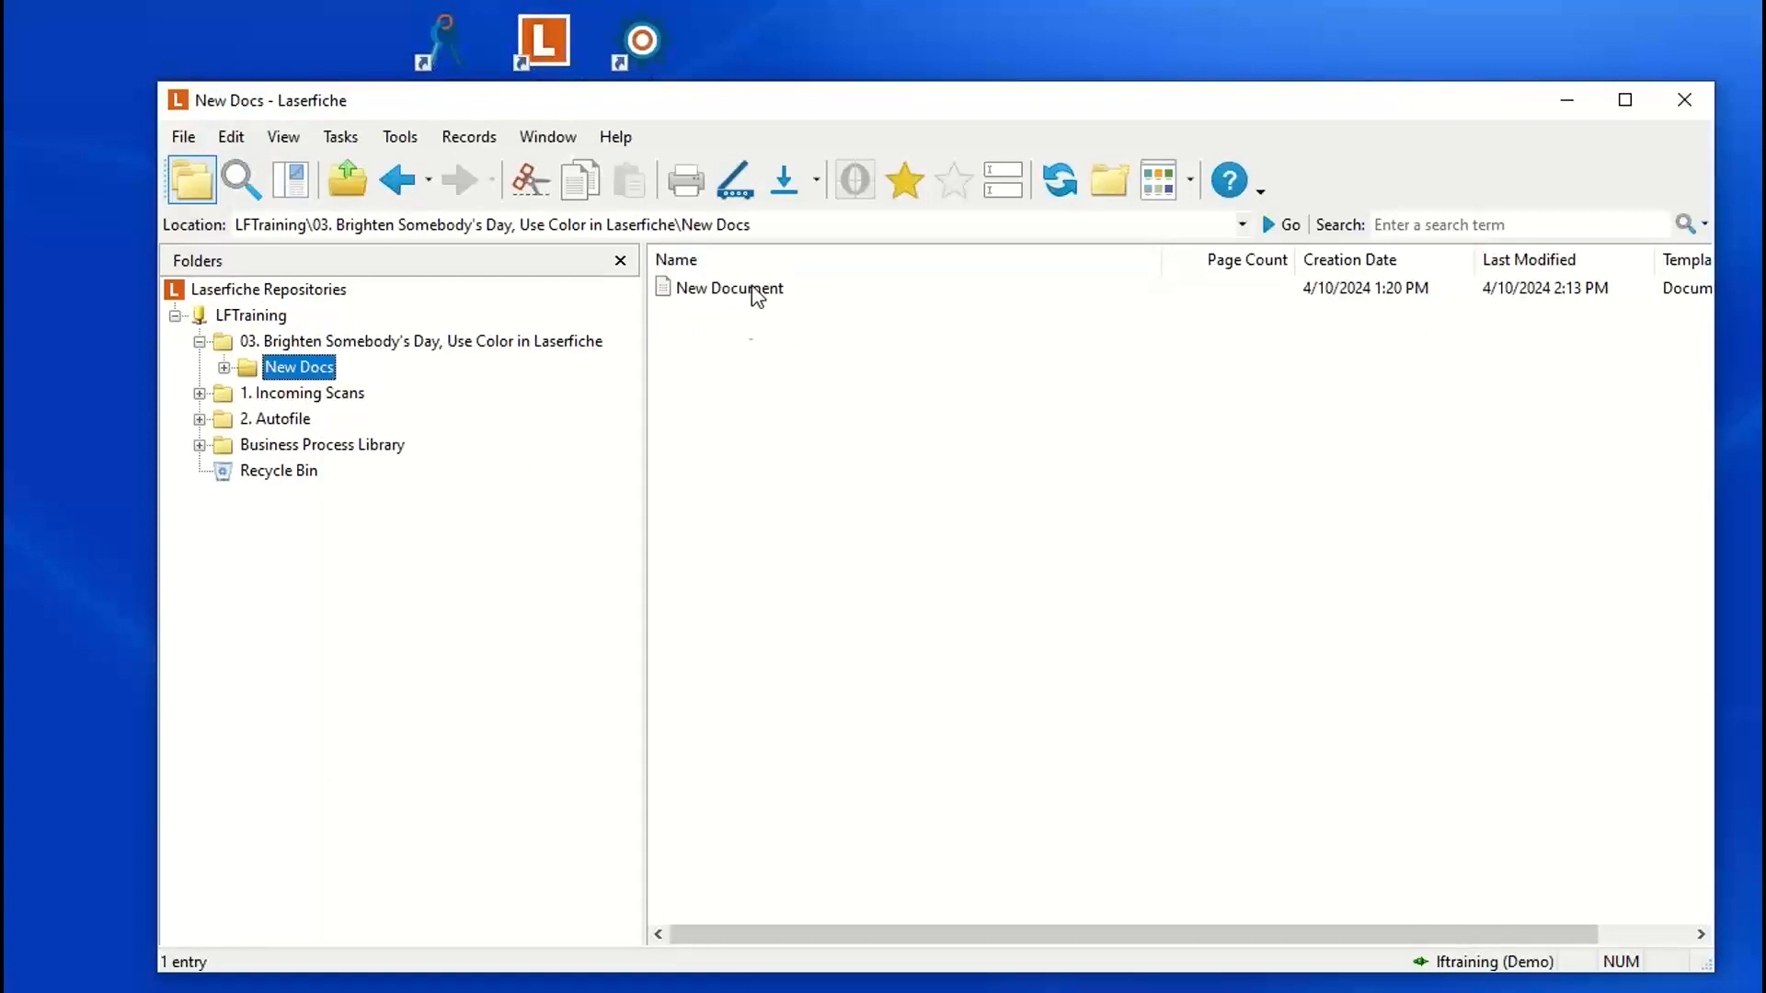
{"action": "right_click", "coordinate": [727, 337]}
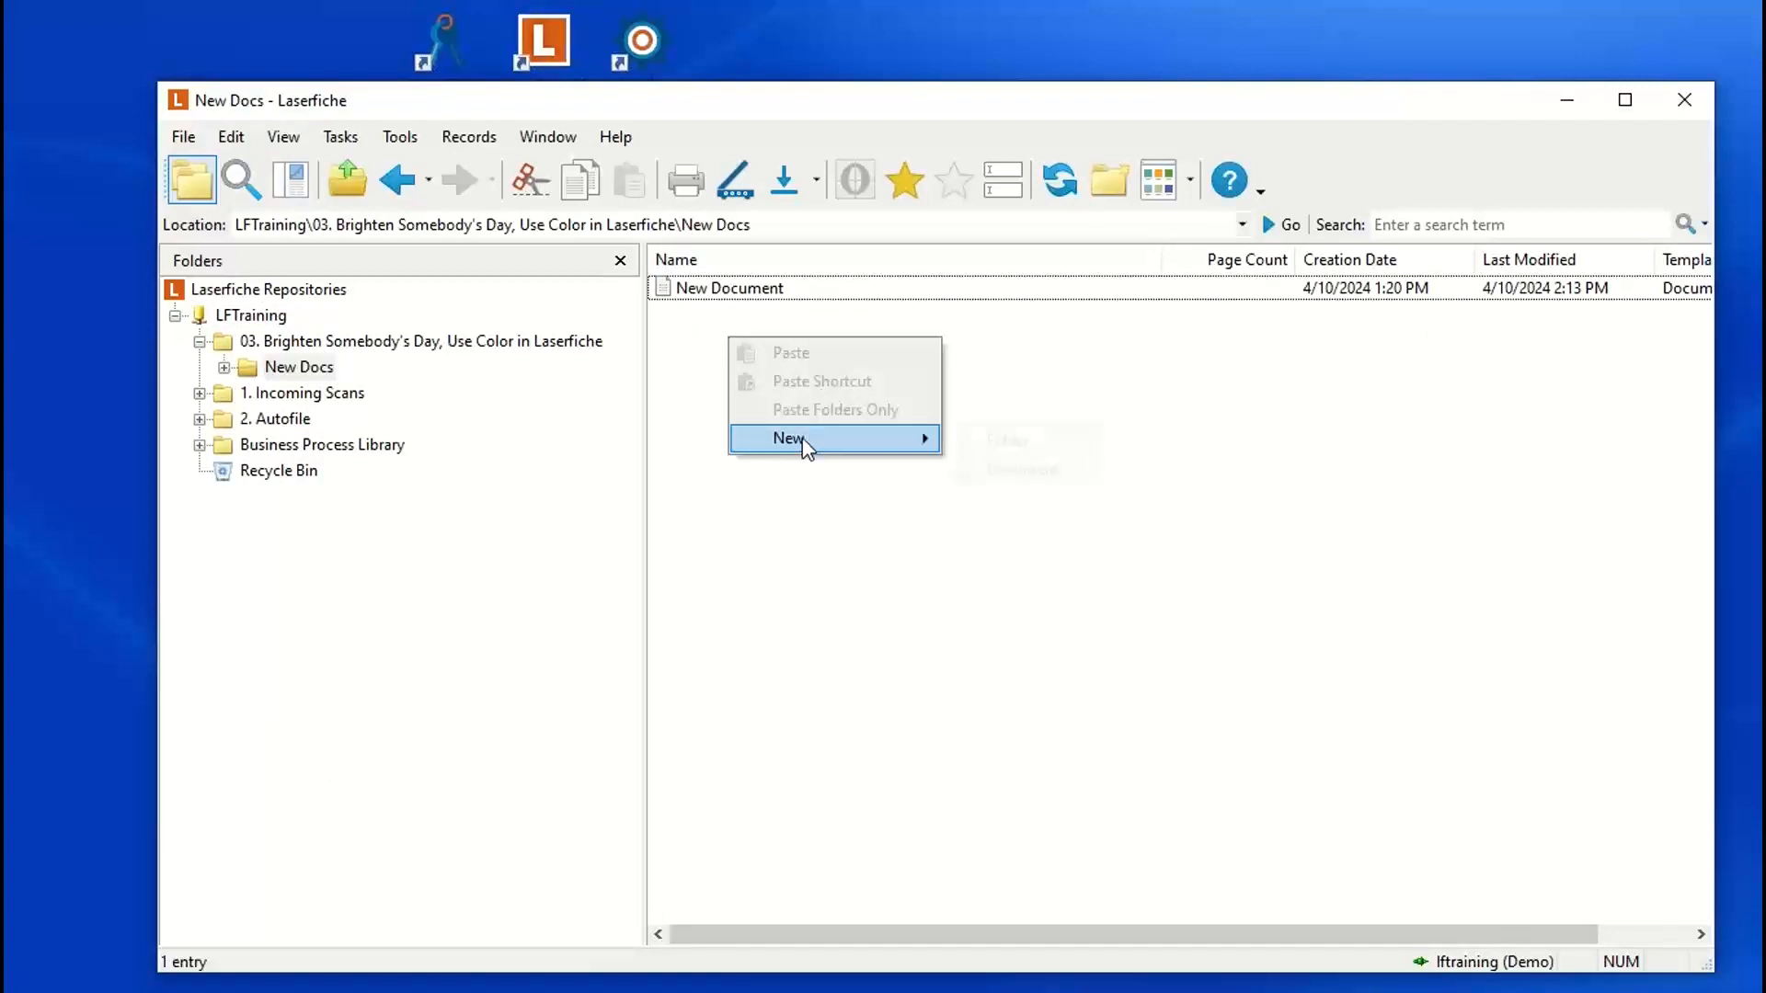
{"action": "mouse_move", "coordinate": [807, 440]}
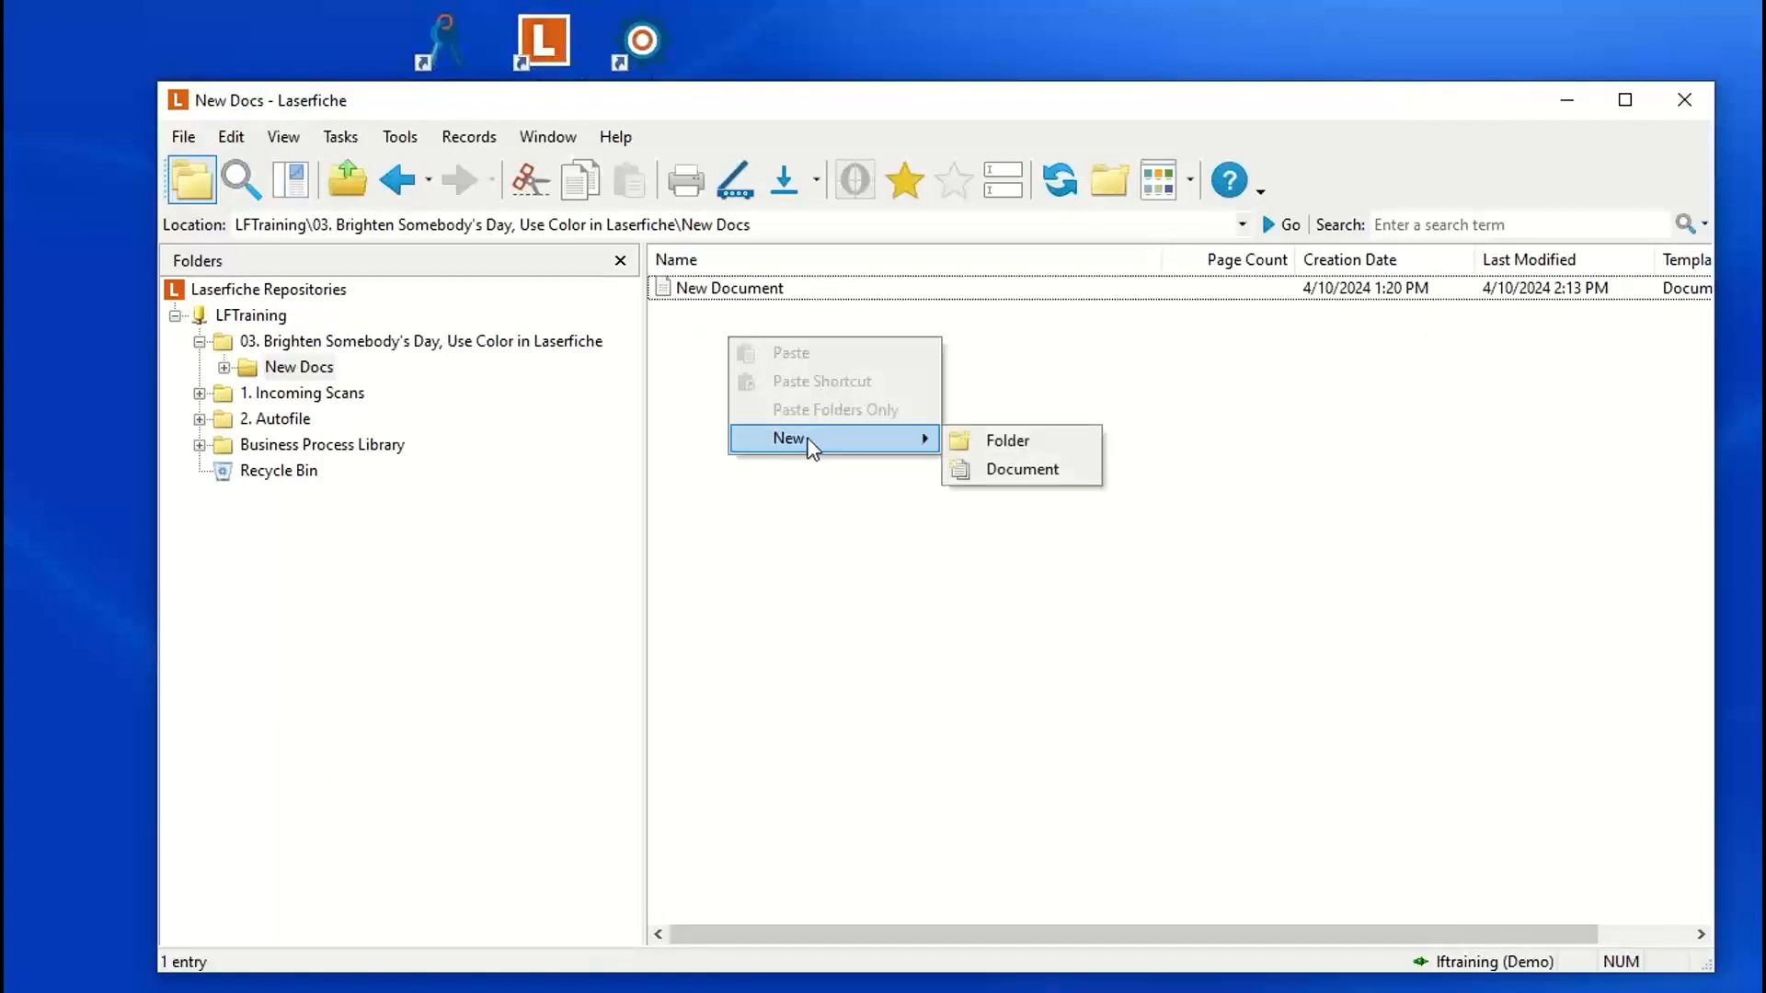
{"action": "left_click", "coordinate": [989, 468]}
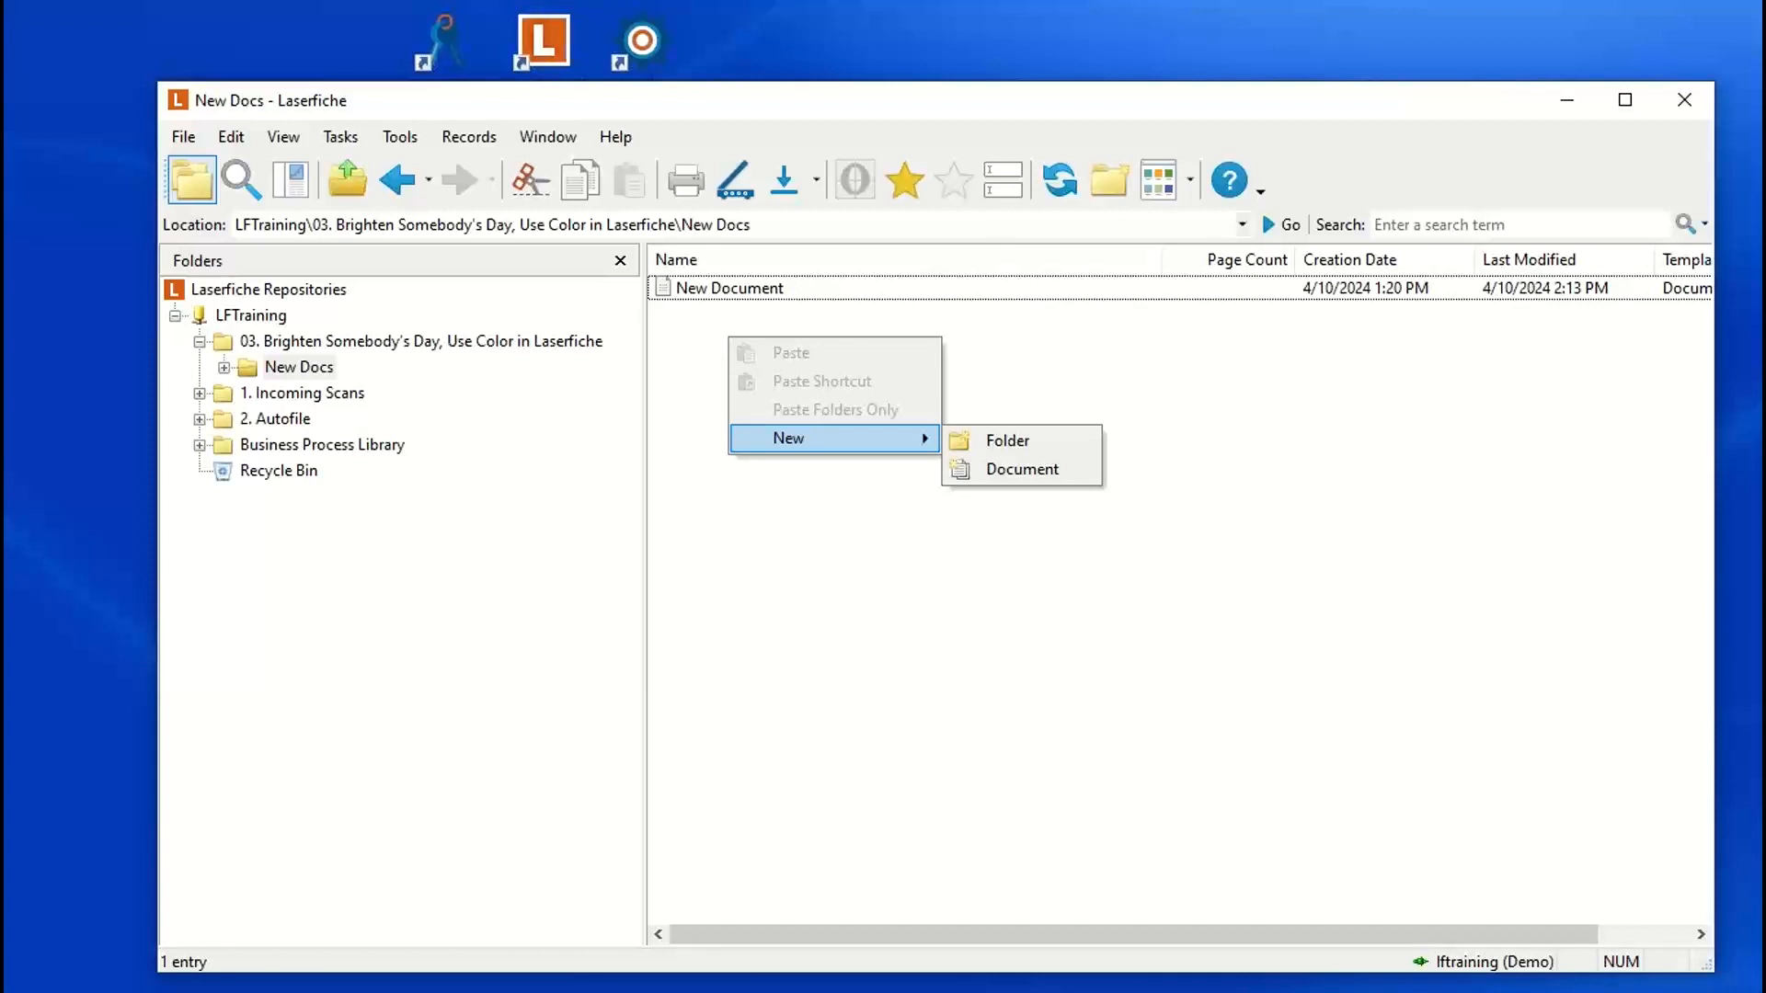
{"action": "left_click", "coordinate": [1029, 471]}
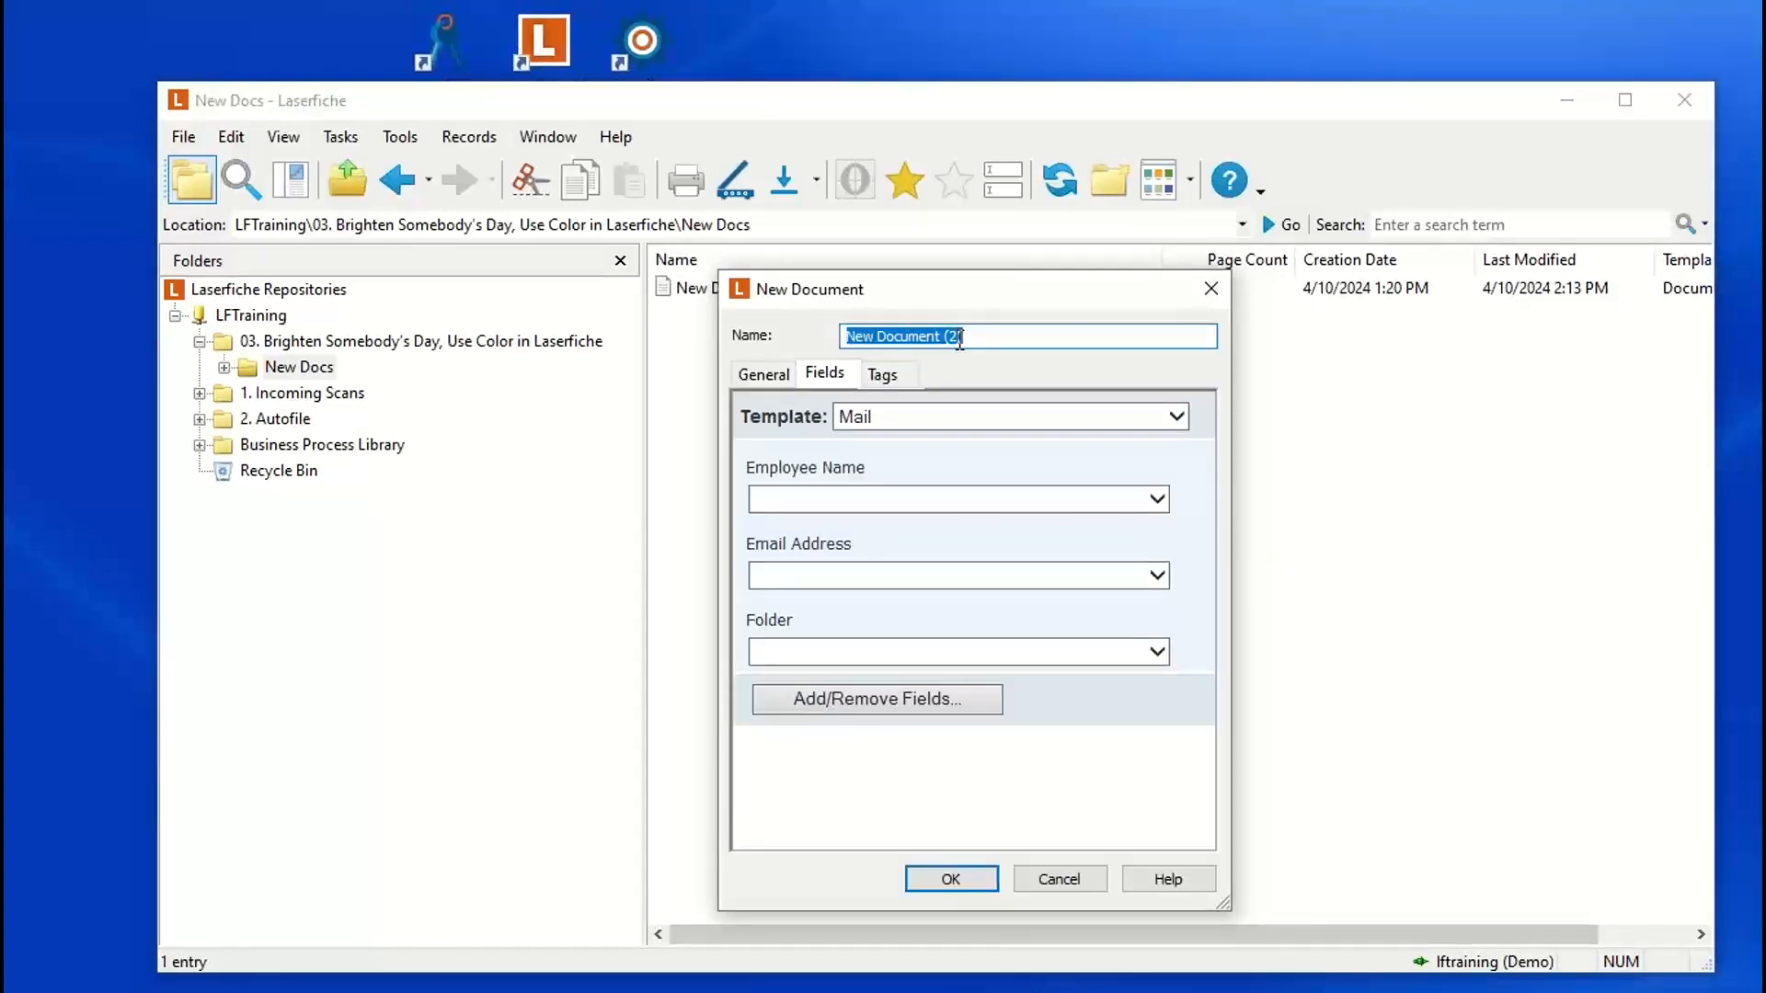
{"action": "left_click_drag", "start_coordinate": [826, 296], "coordinate": [864, 343]}
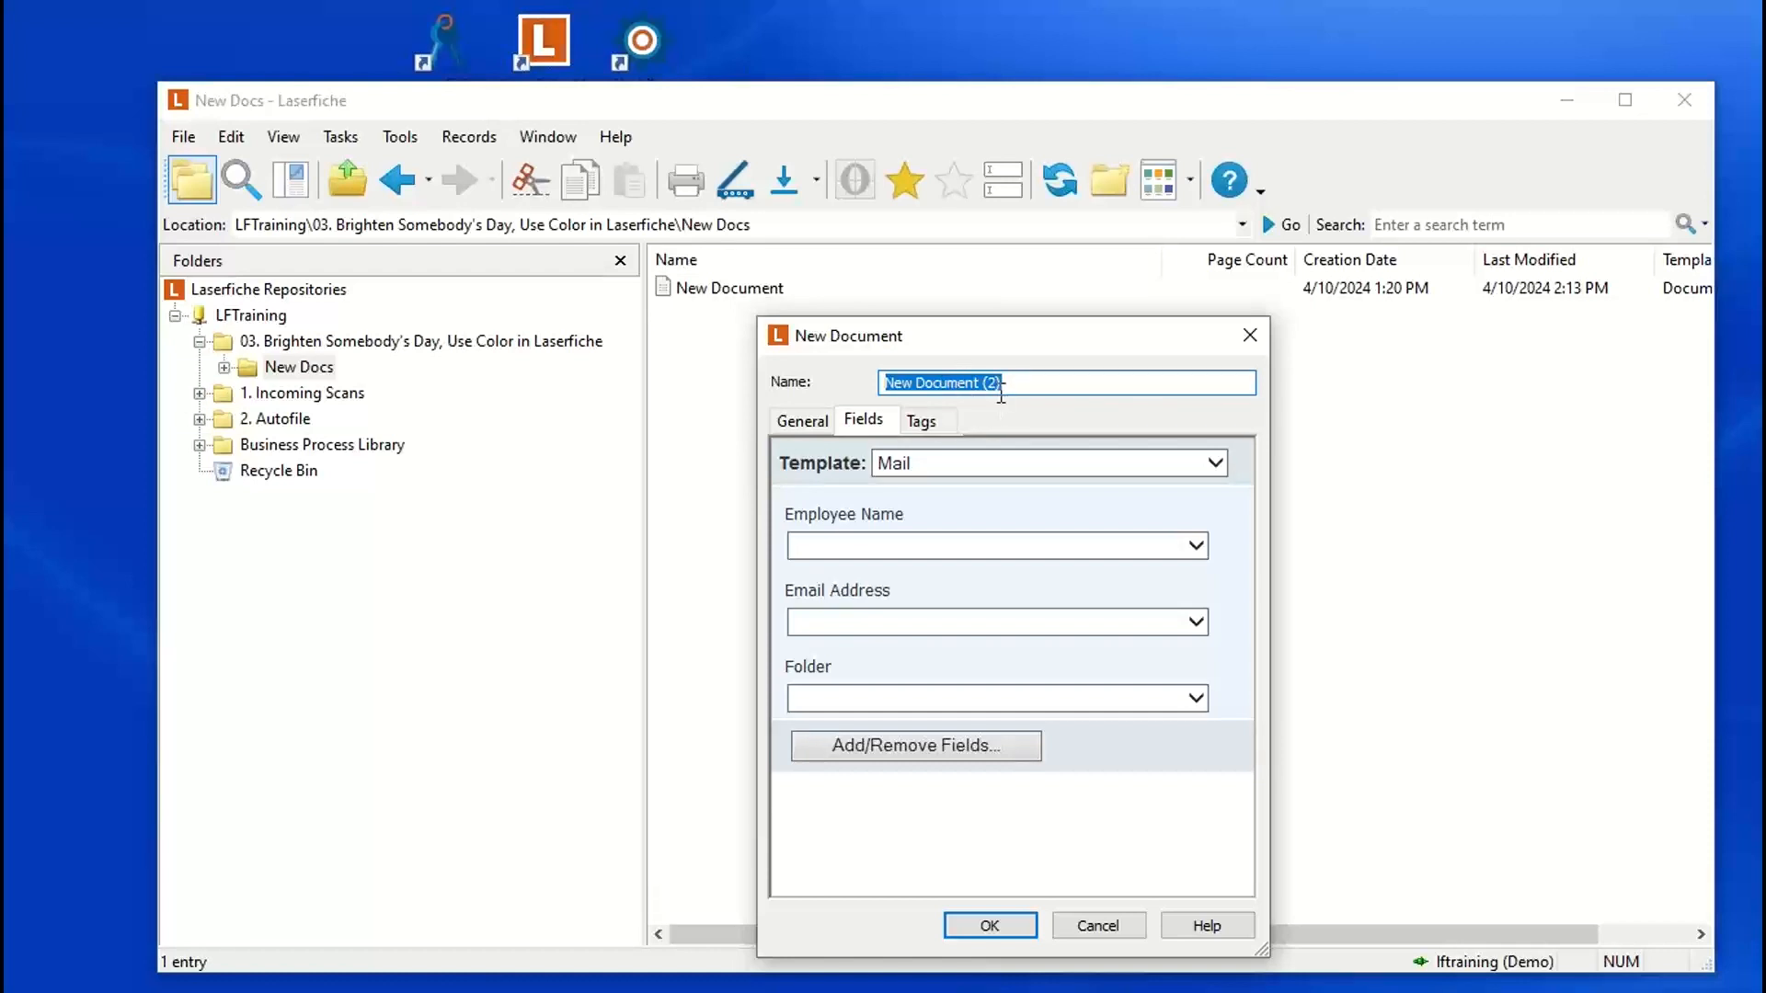
Step: Set the new document's template to No template assigned and add the Status field to it
{"action": "left_click", "coordinate": [954, 462]}
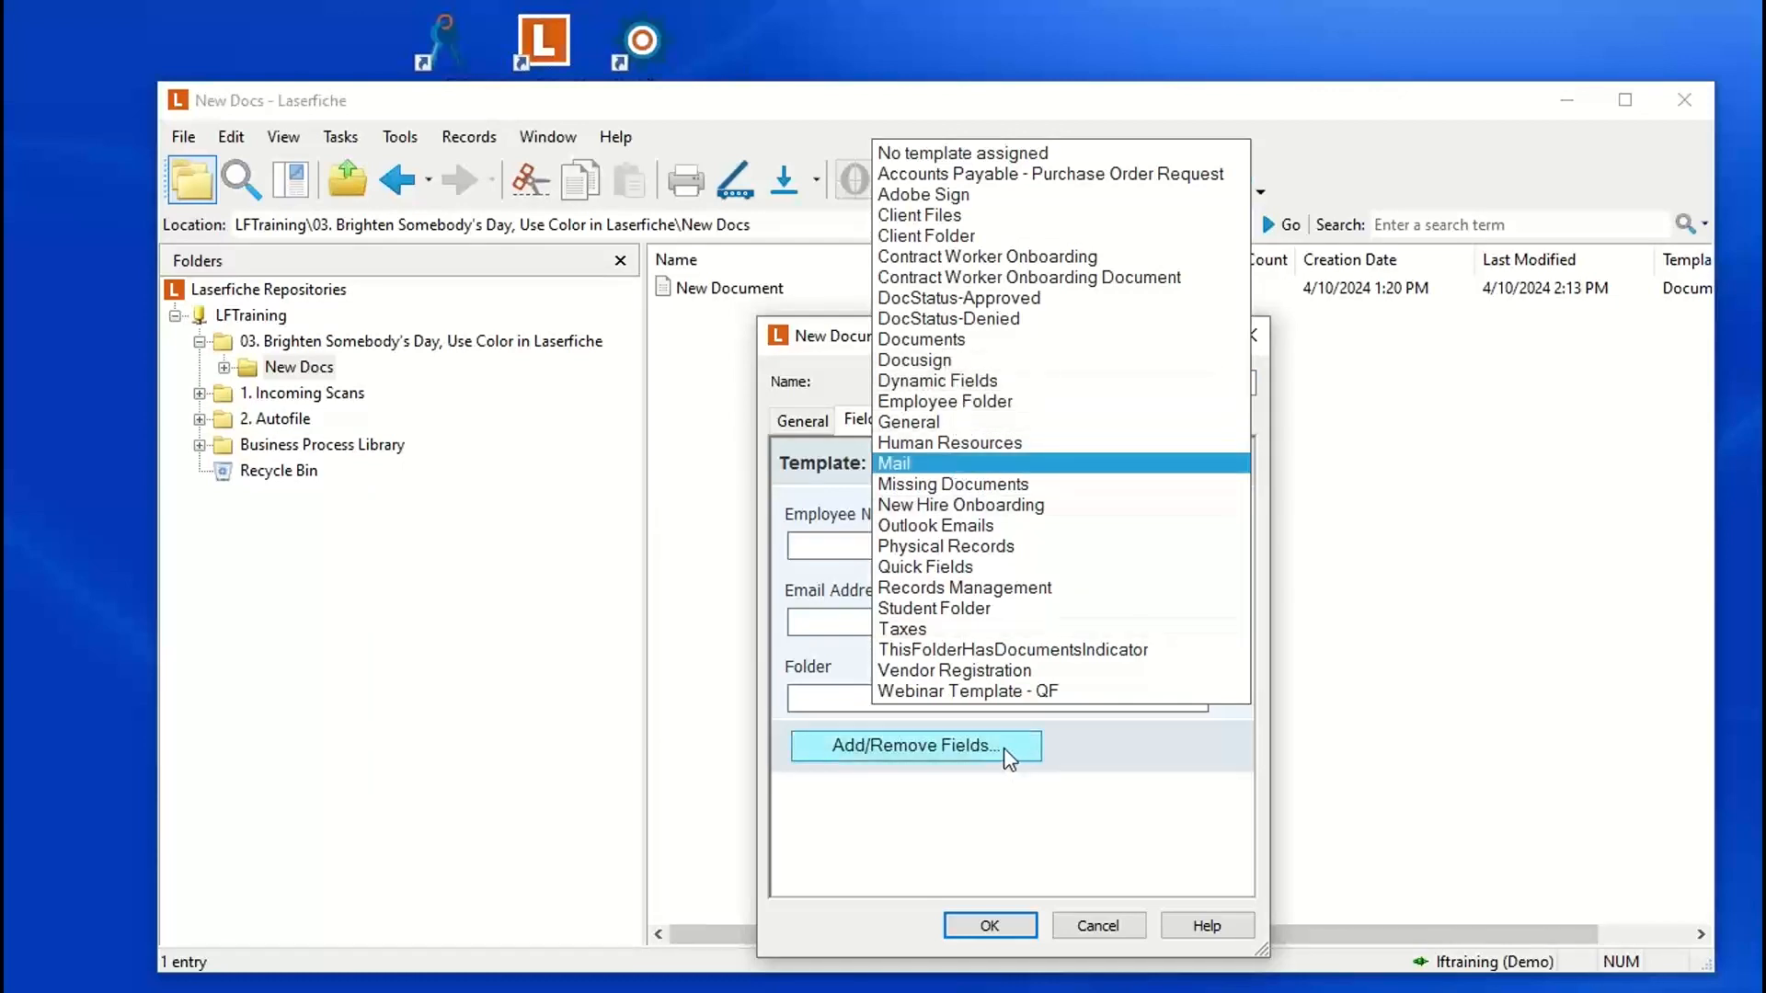
{"action": "left_click", "coordinate": [970, 154]}
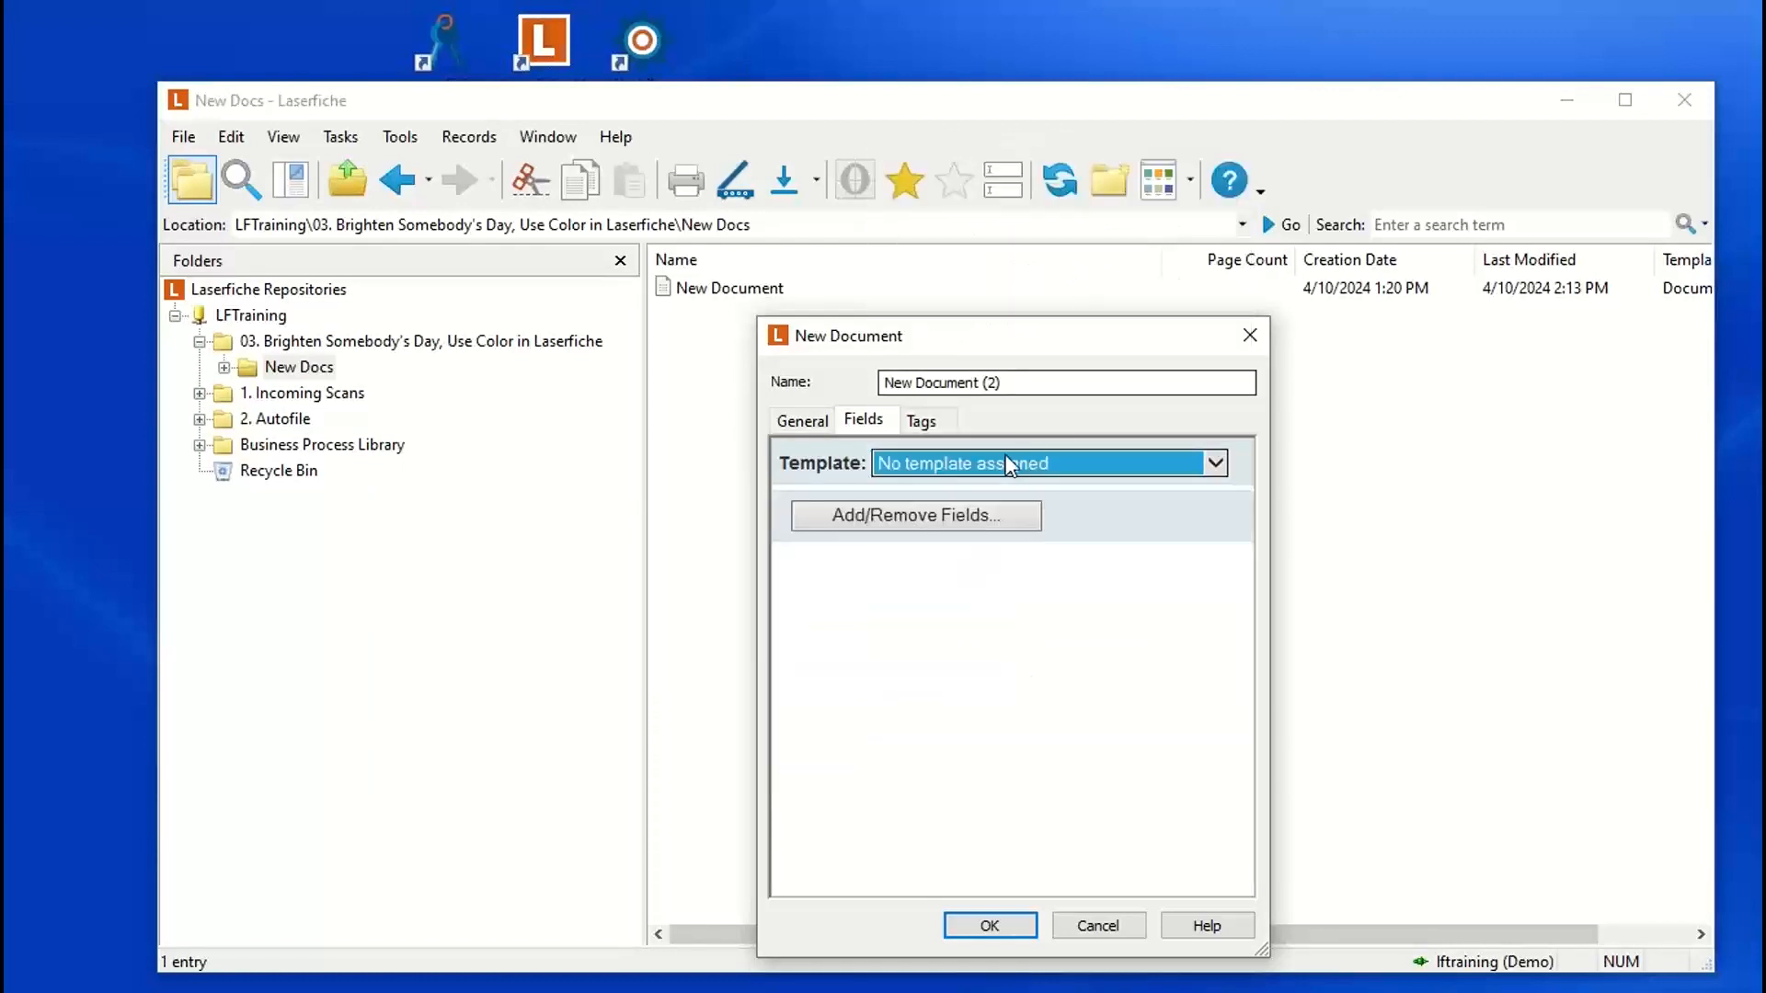
{"action": "left_click", "coordinate": [931, 517]}
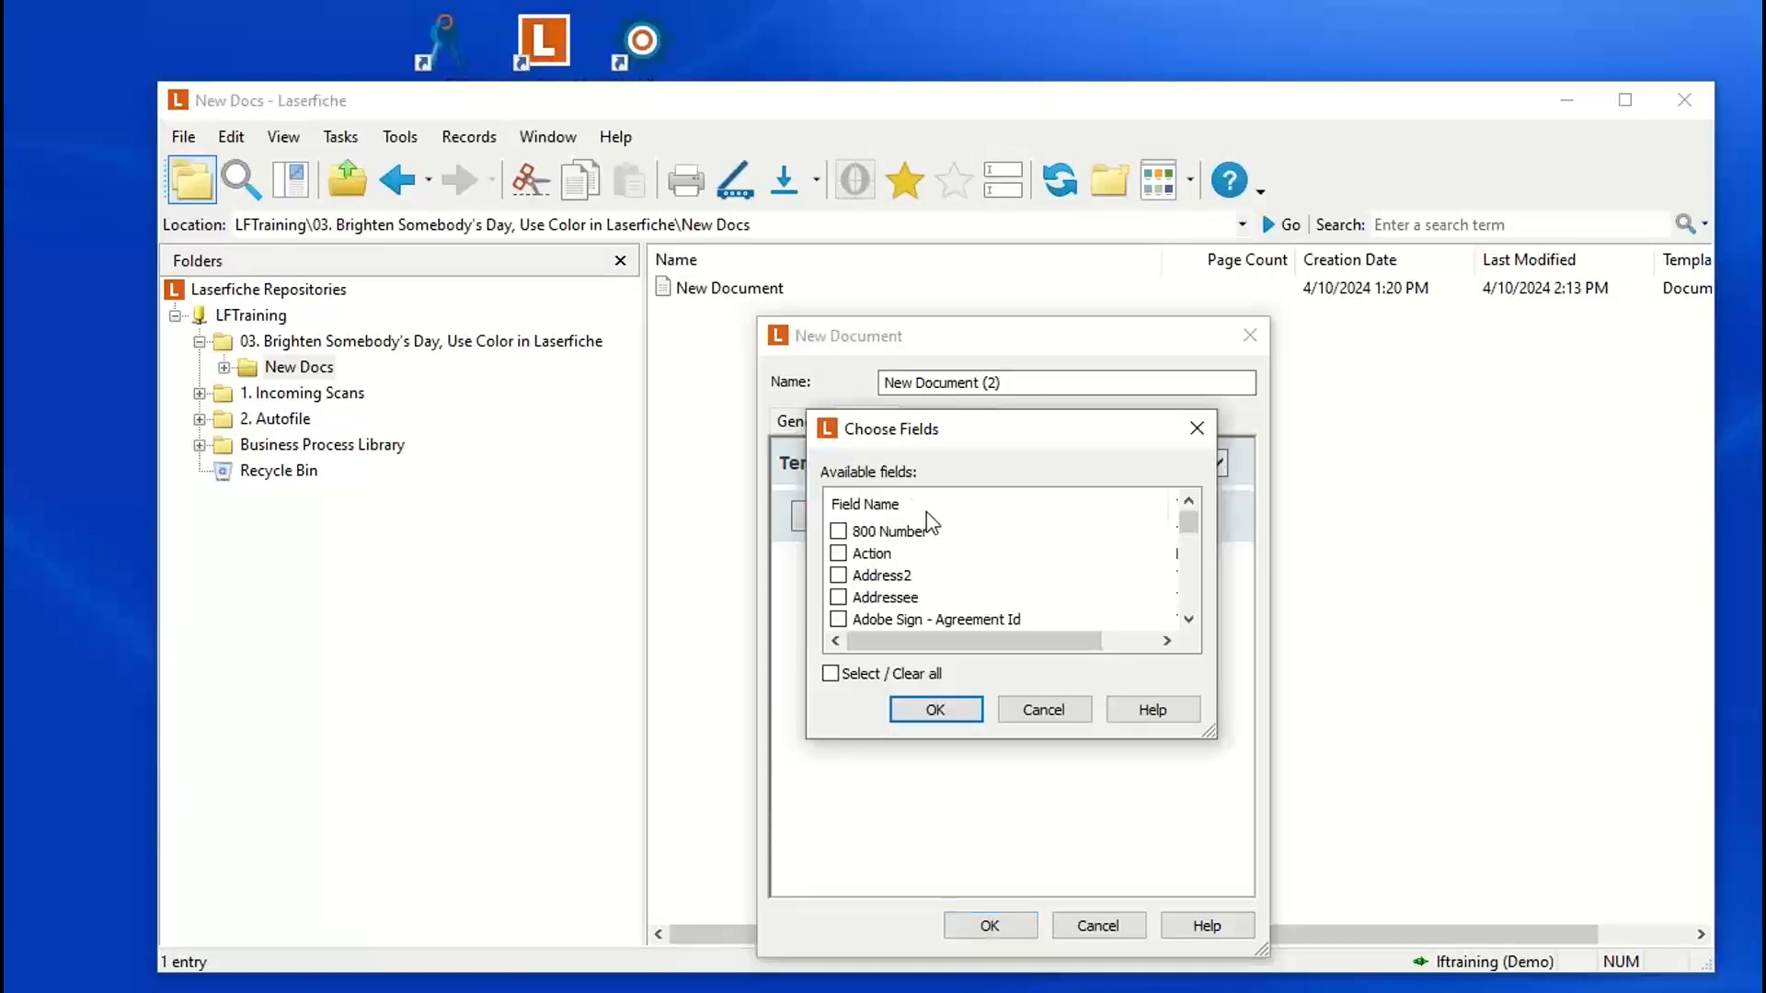
{"action": "scroll", "coordinate": [887, 574], "scroll_direction": "down", "scroll_amount": 15}
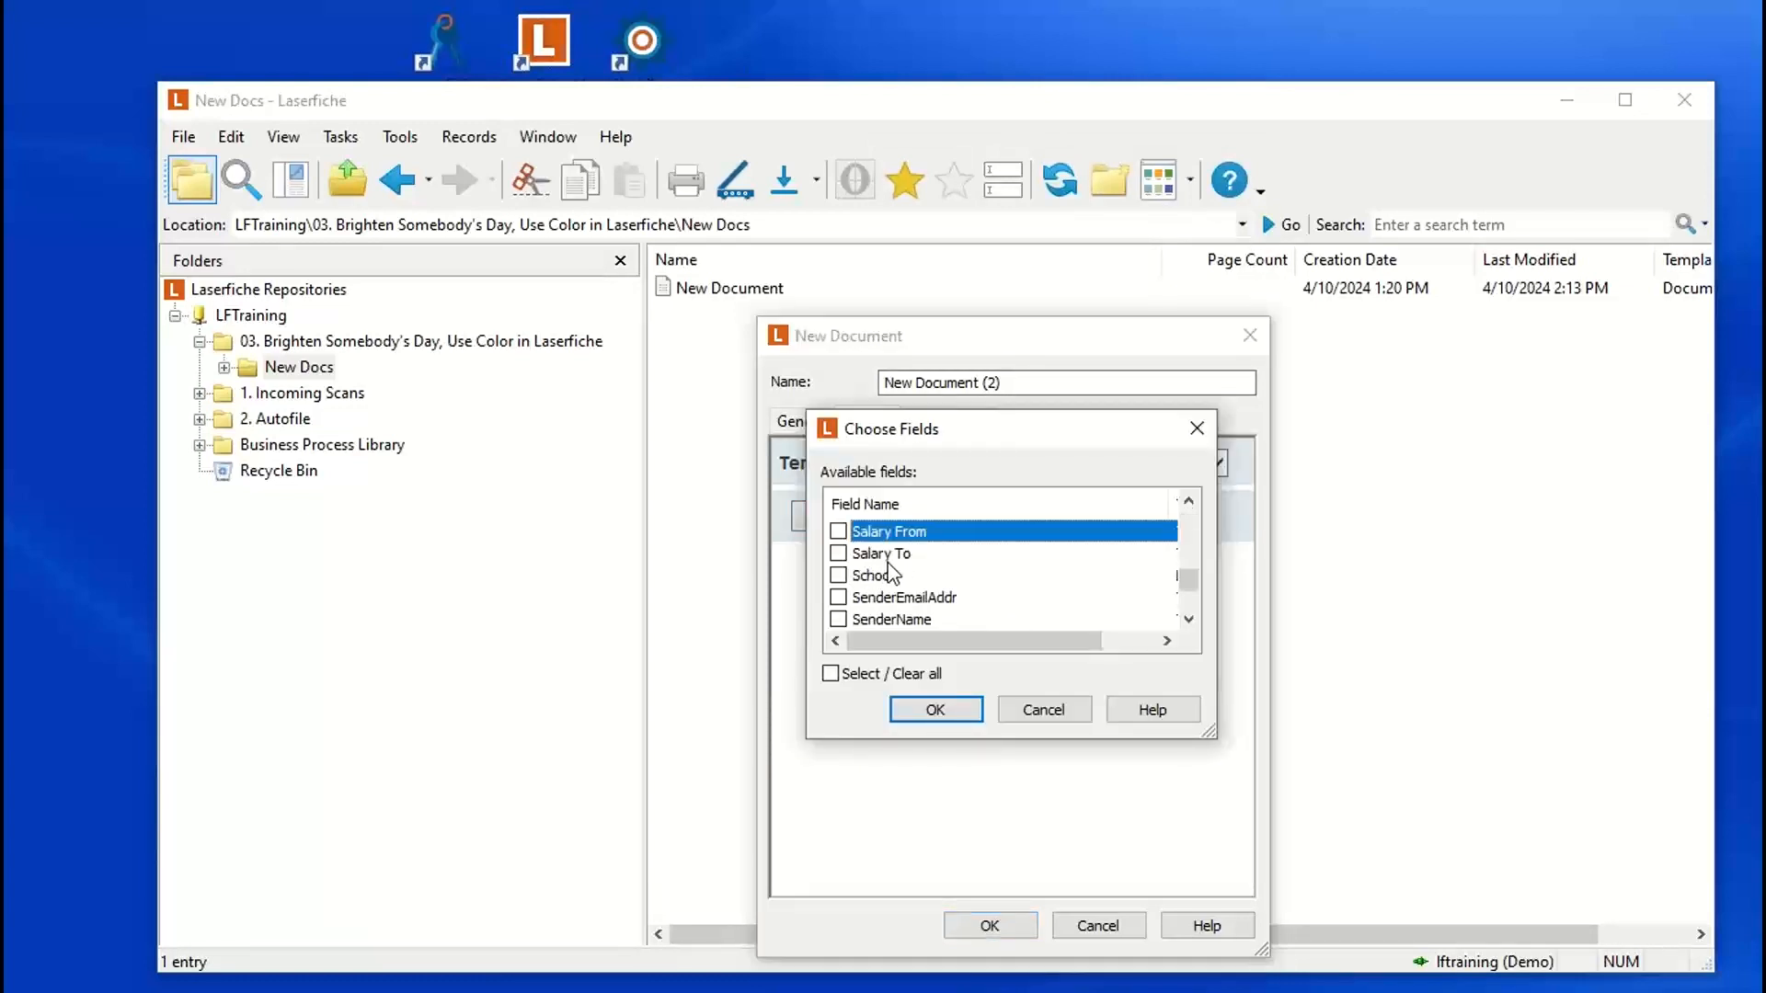
{"action": "scroll", "coordinate": [879, 596], "scroll_direction": "down", "scroll_amount": 2}
{"action": "scroll", "coordinate": [878, 596], "scroll_direction": "down", "scroll_amount": 5}
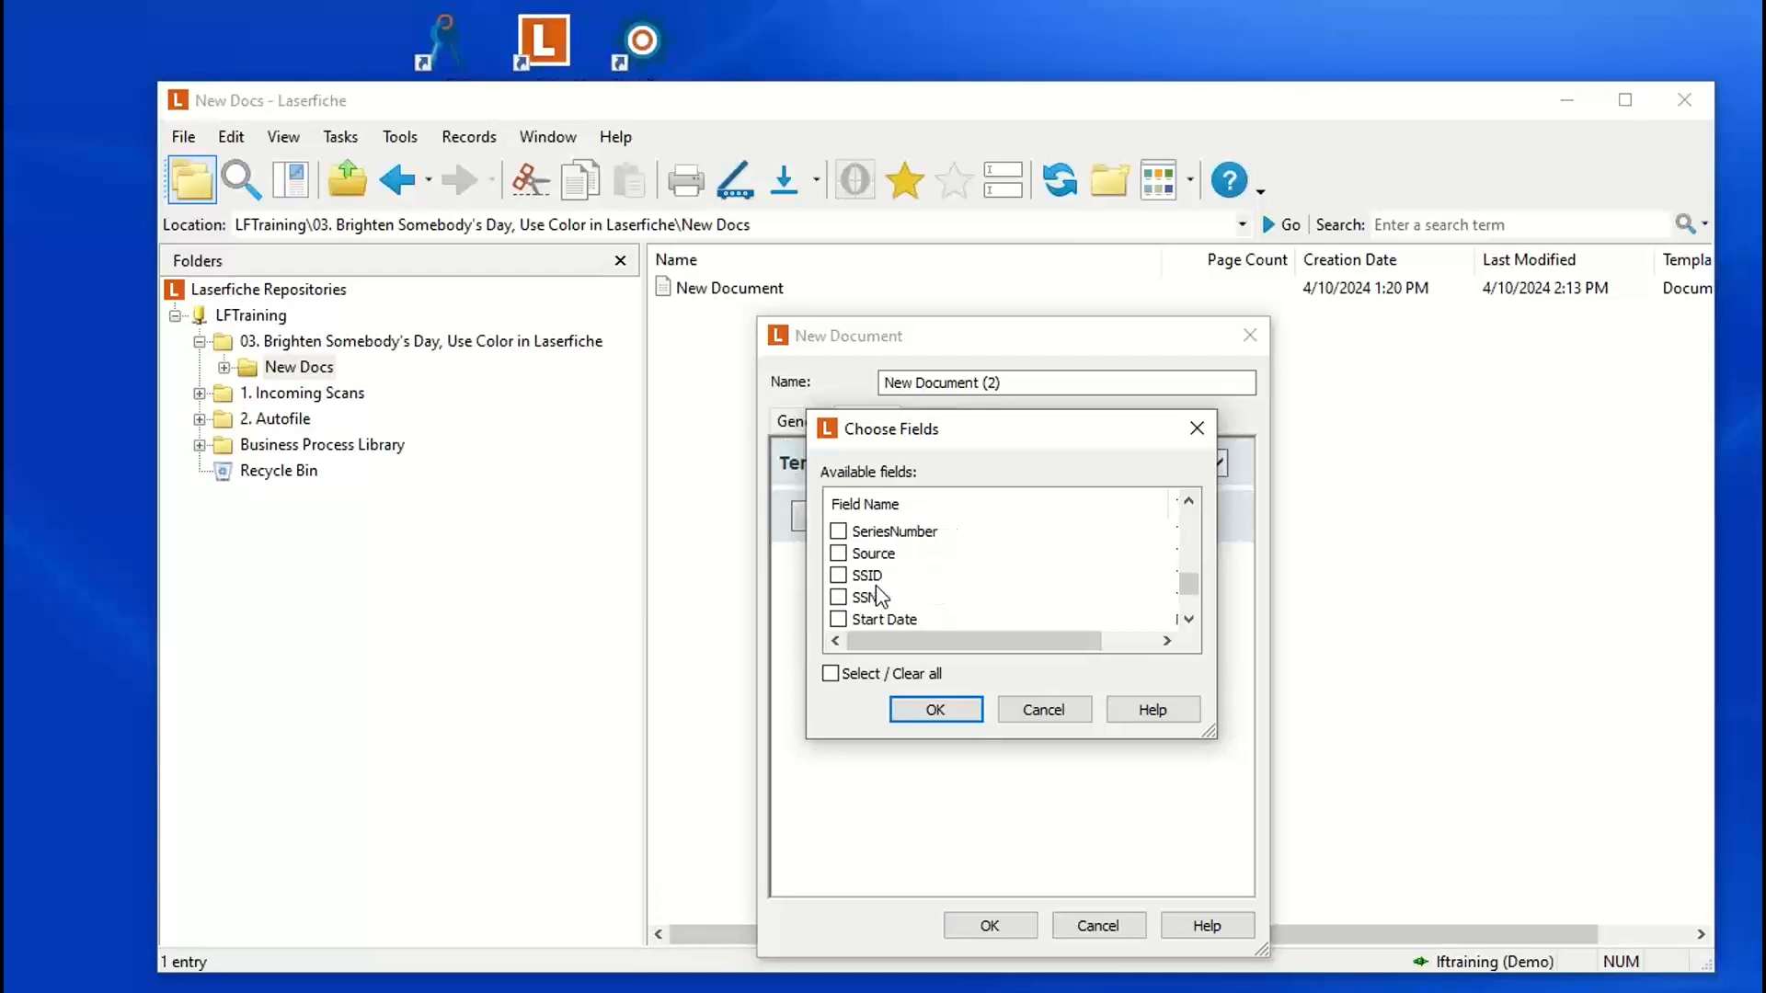
{"action": "left_click", "coordinate": [838, 598]}
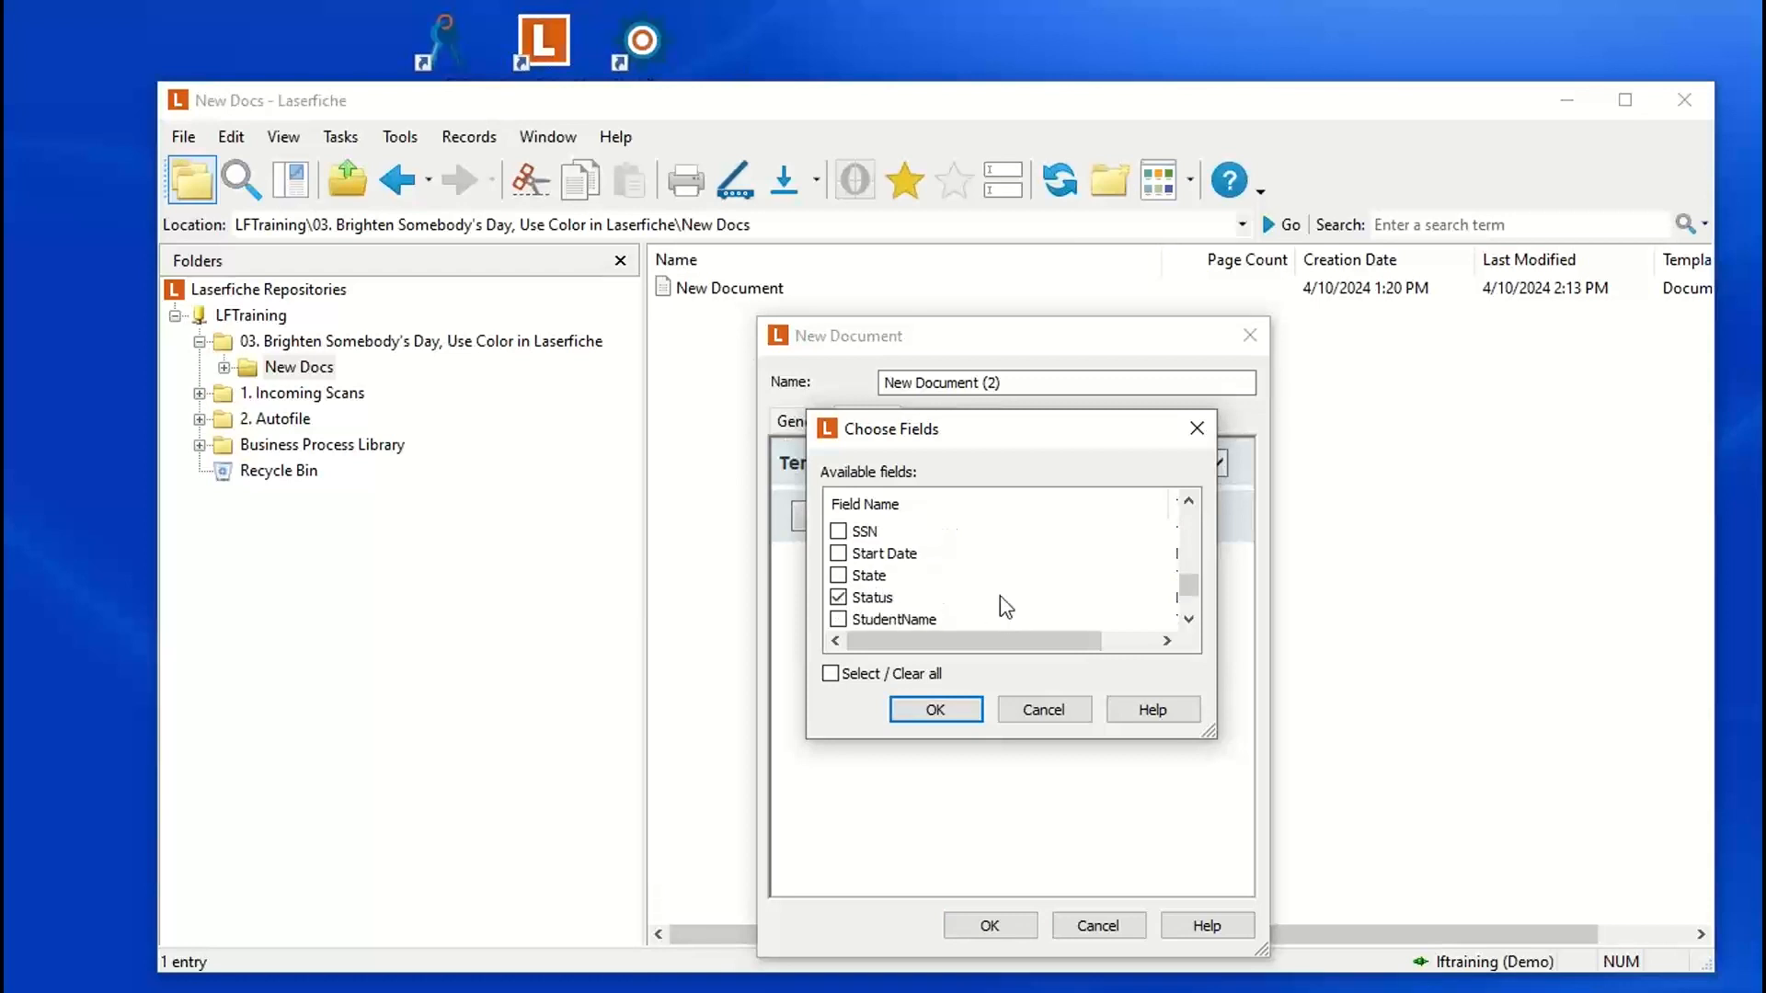
{"action": "left_click", "coordinate": [936, 712]}
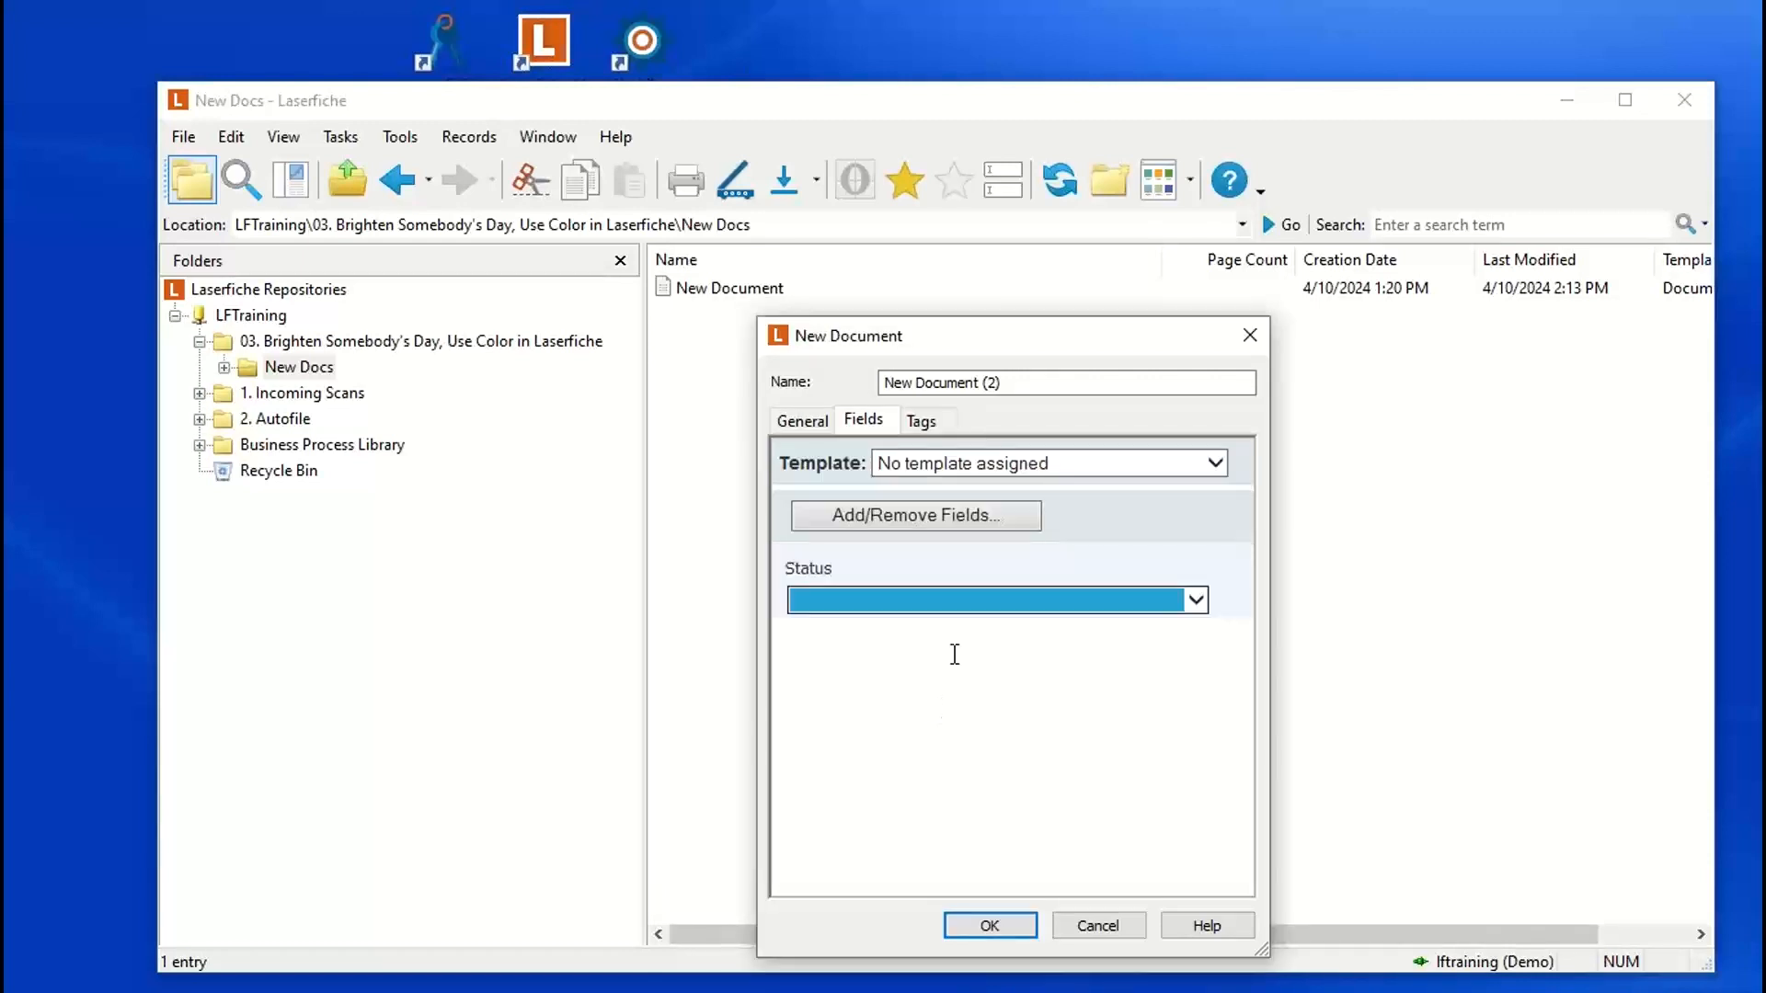
Step: Set the Status field to InProcess and create New Document (2)
{"action": "left_click", "coordinate": [1199, 608]}
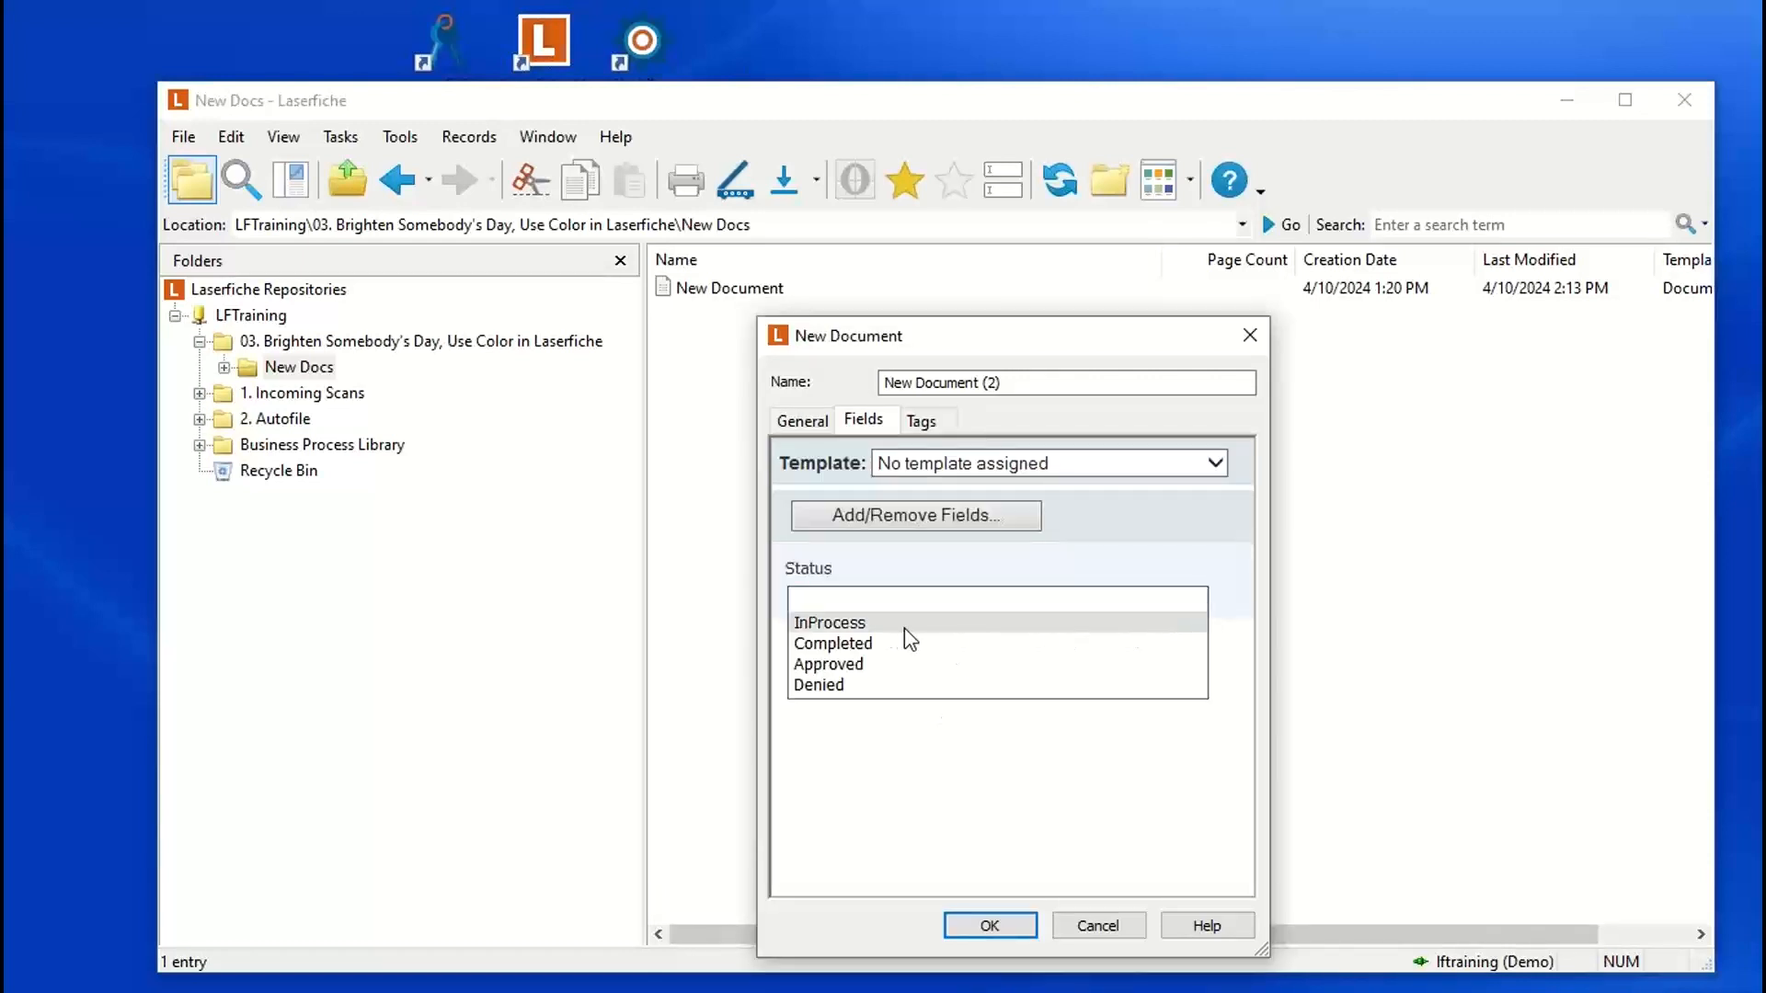
{"action": "left_click", "coordinate": [833, 624]}
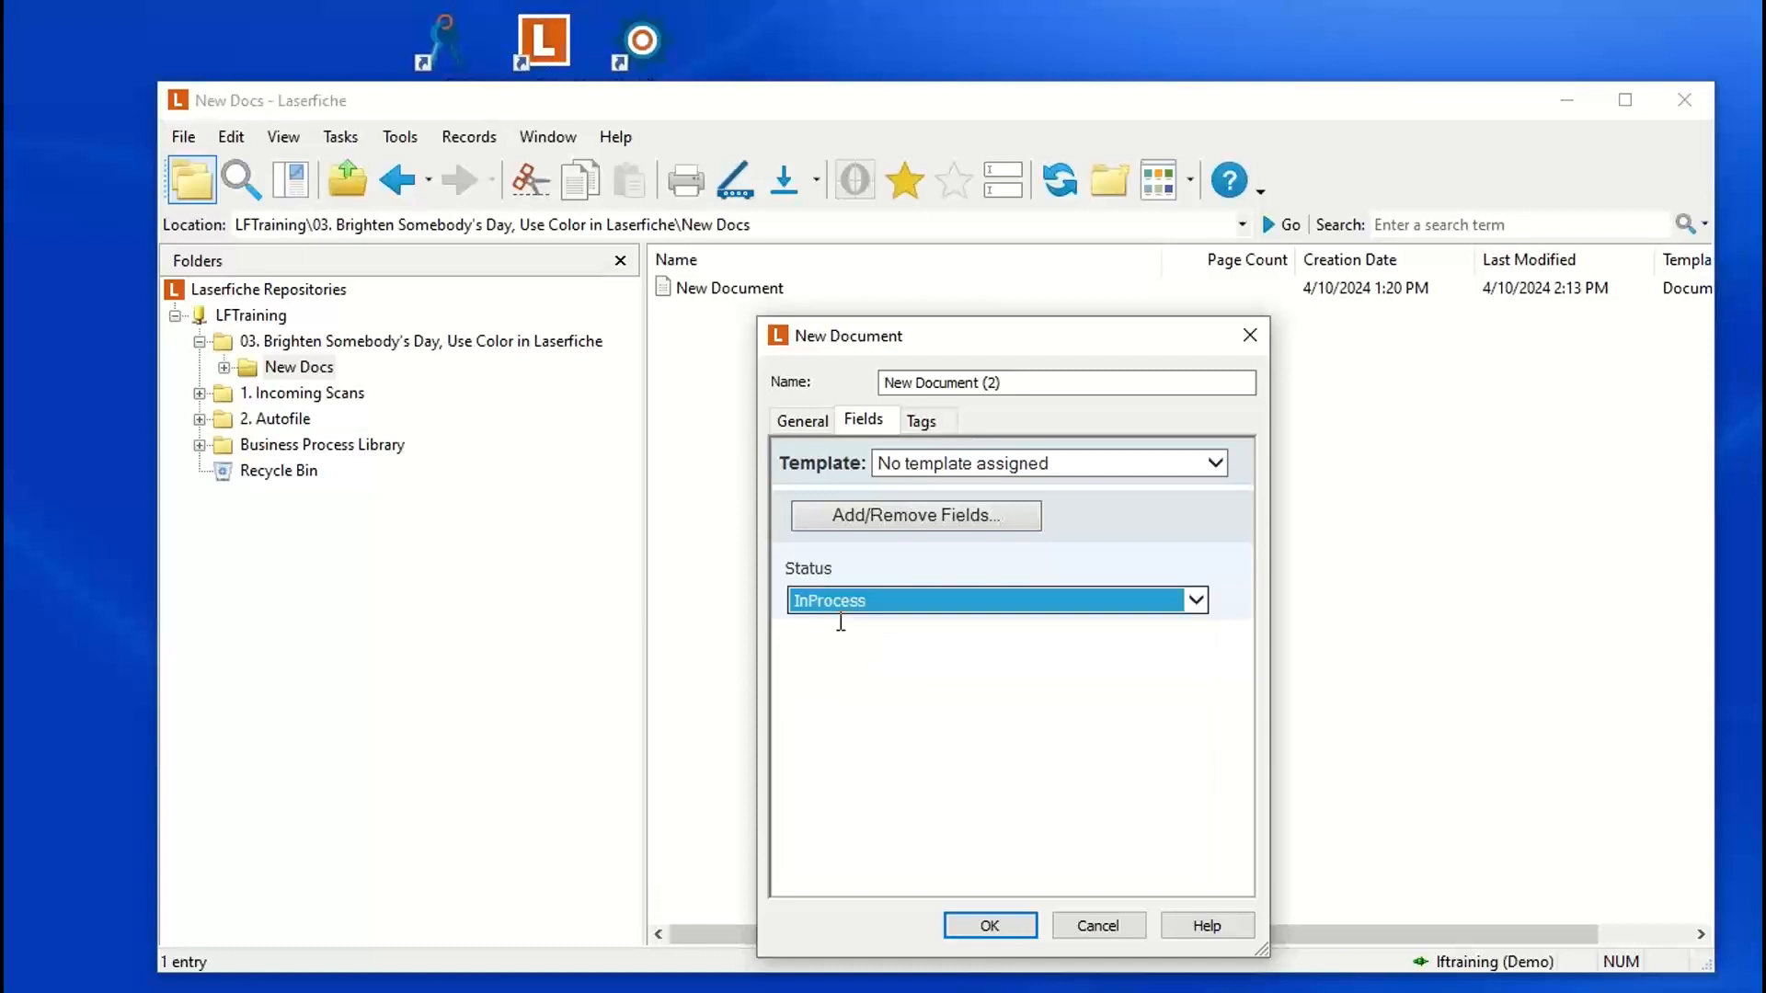
{"action": "left_click", "coordinate": [990, 926]}
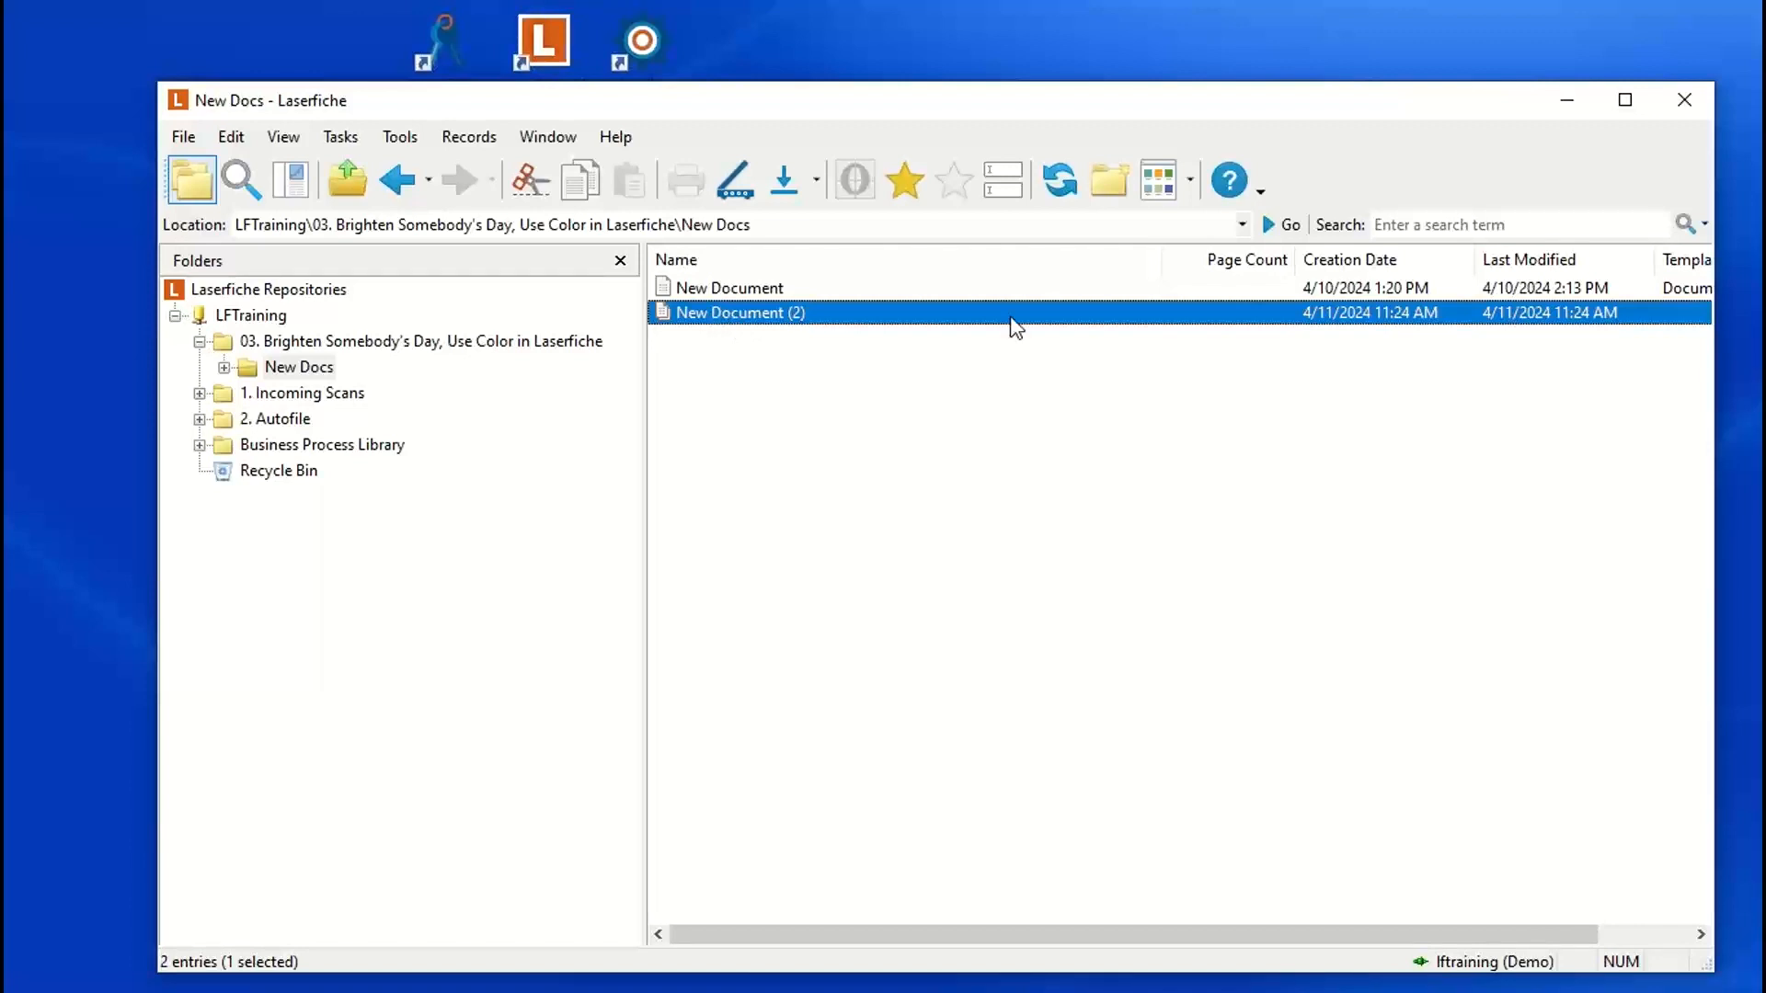
Step: Change the Status of New Document (2) to Approved in its metadata, save it and refresh the folder contents
{"action": "left_click", "coordinate": [1007, 190]}
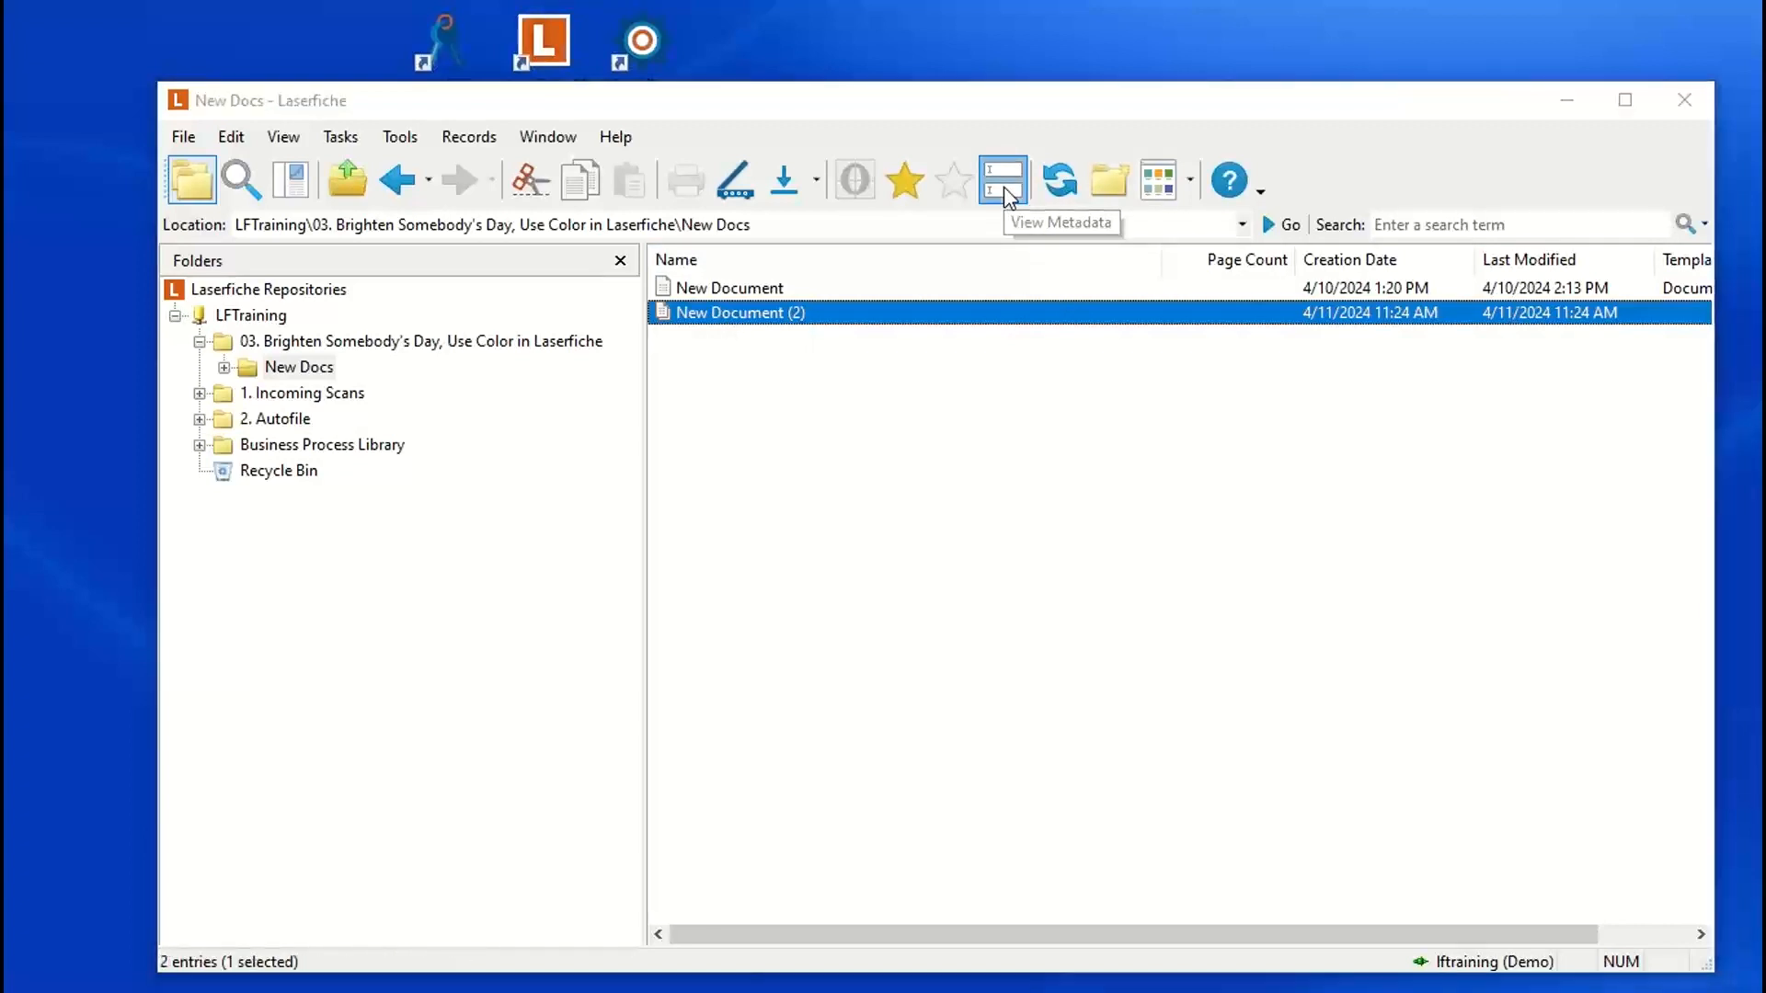
{"action": "left_click", "coordinate": [946, 661]}
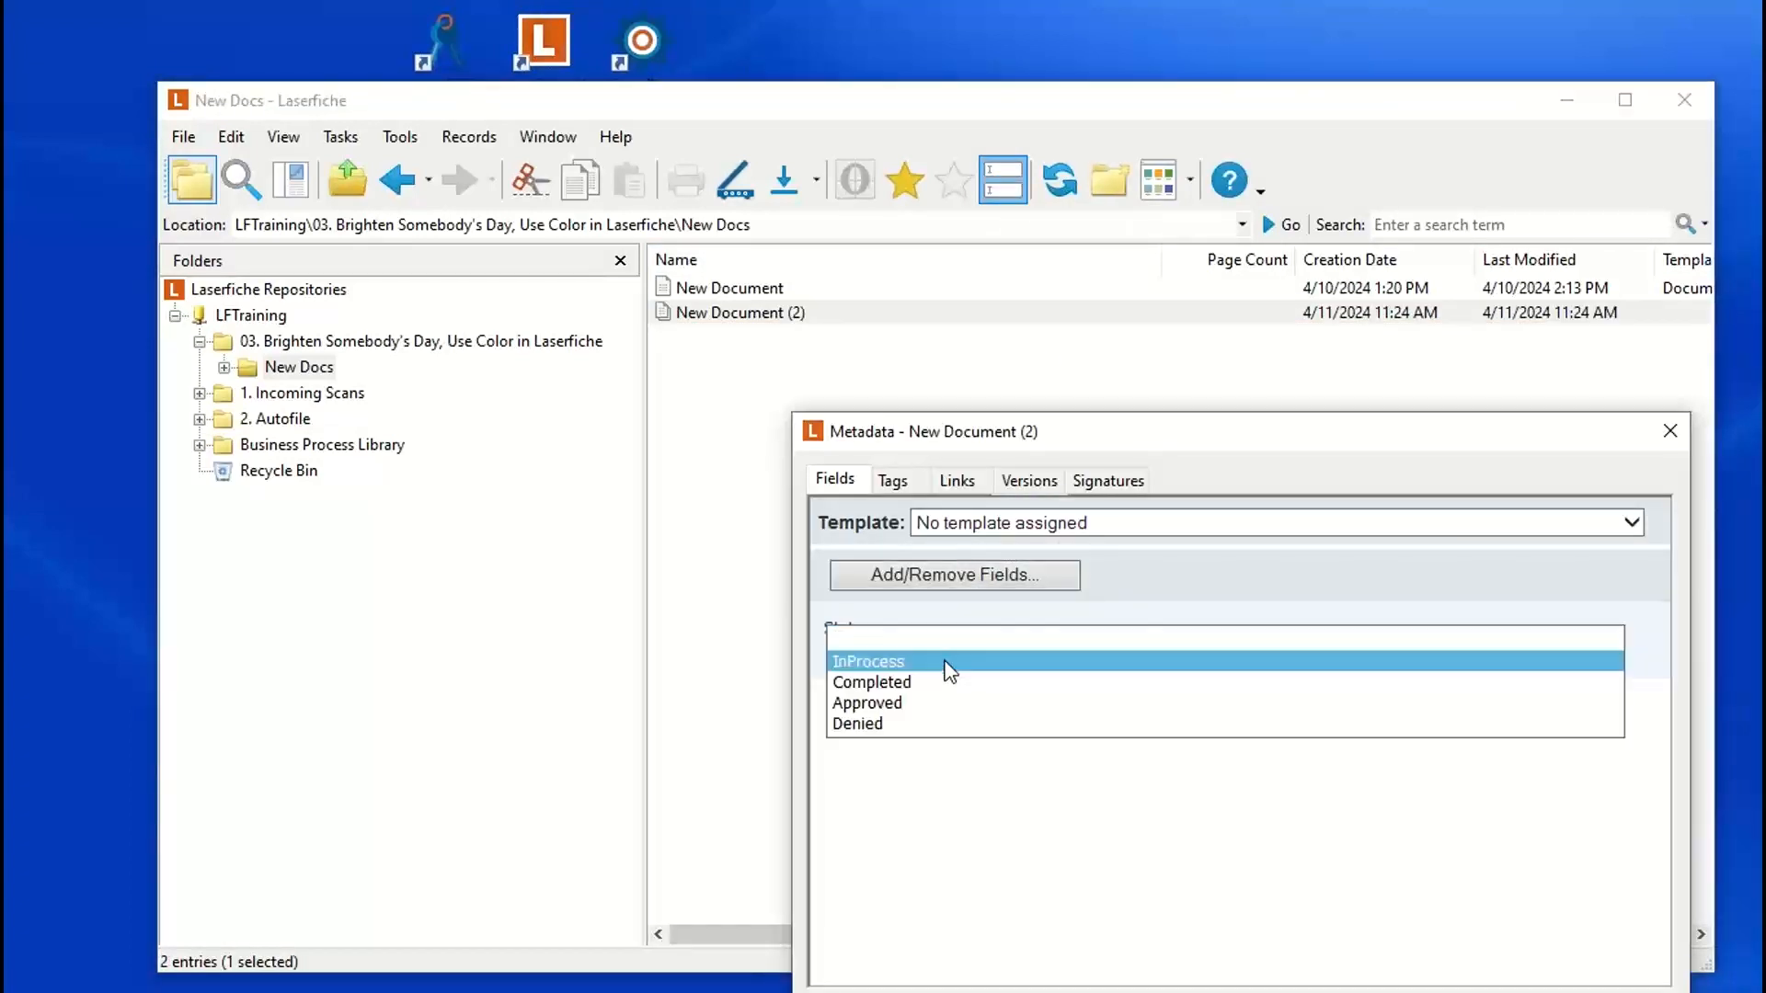
{"action": "left_click", "coordinate": [888, 703]}
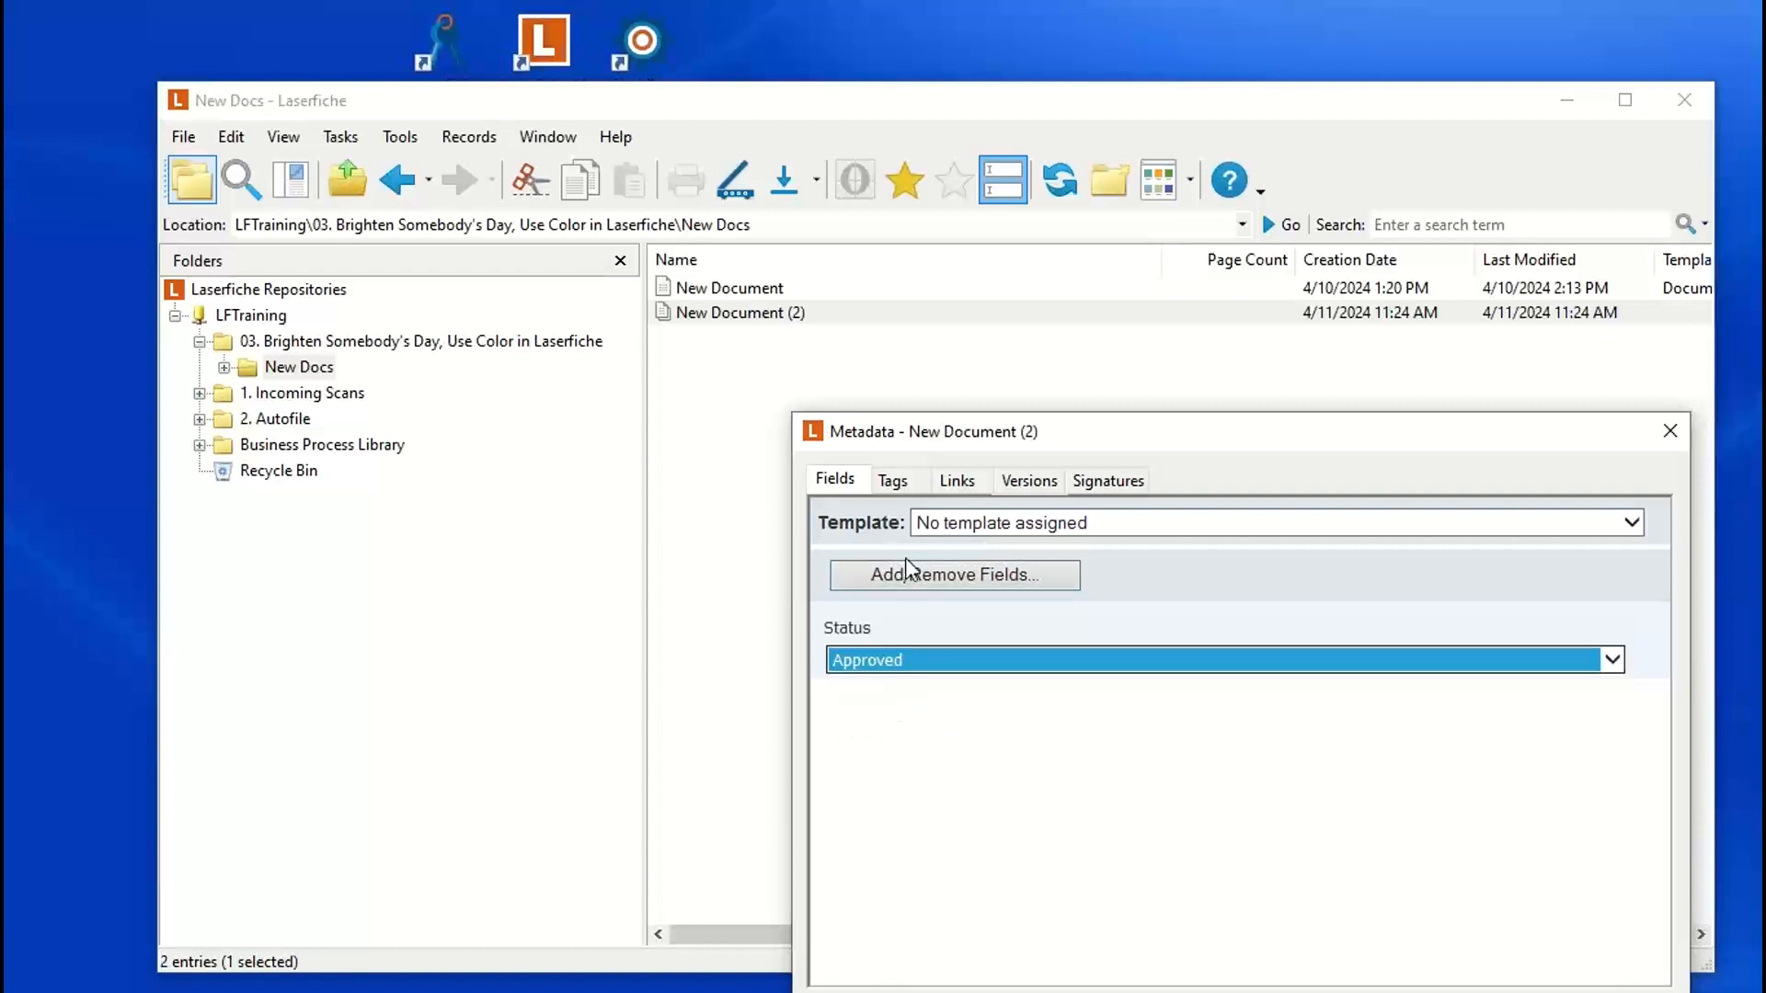
{"action": "left_click_drag", "start_coordinate": [1149, 440], "coordinate": [972, 315]}
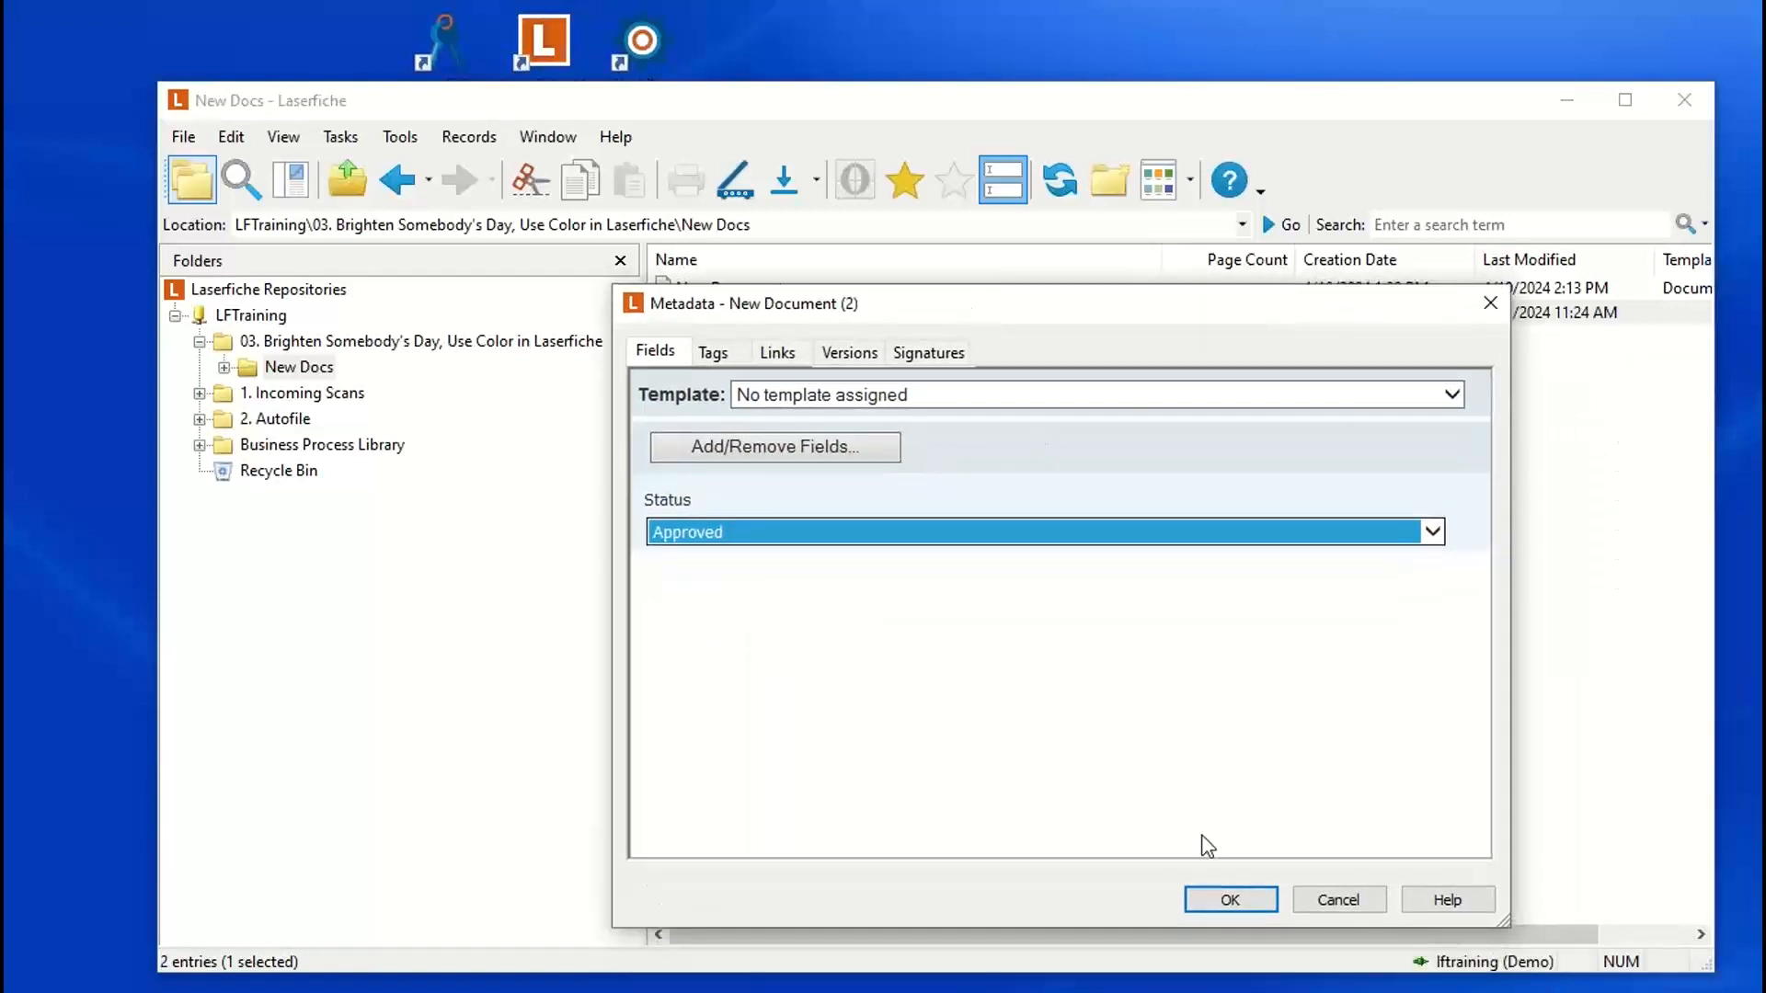
{"action": "left_click", "coordinate": [1205, 888]}
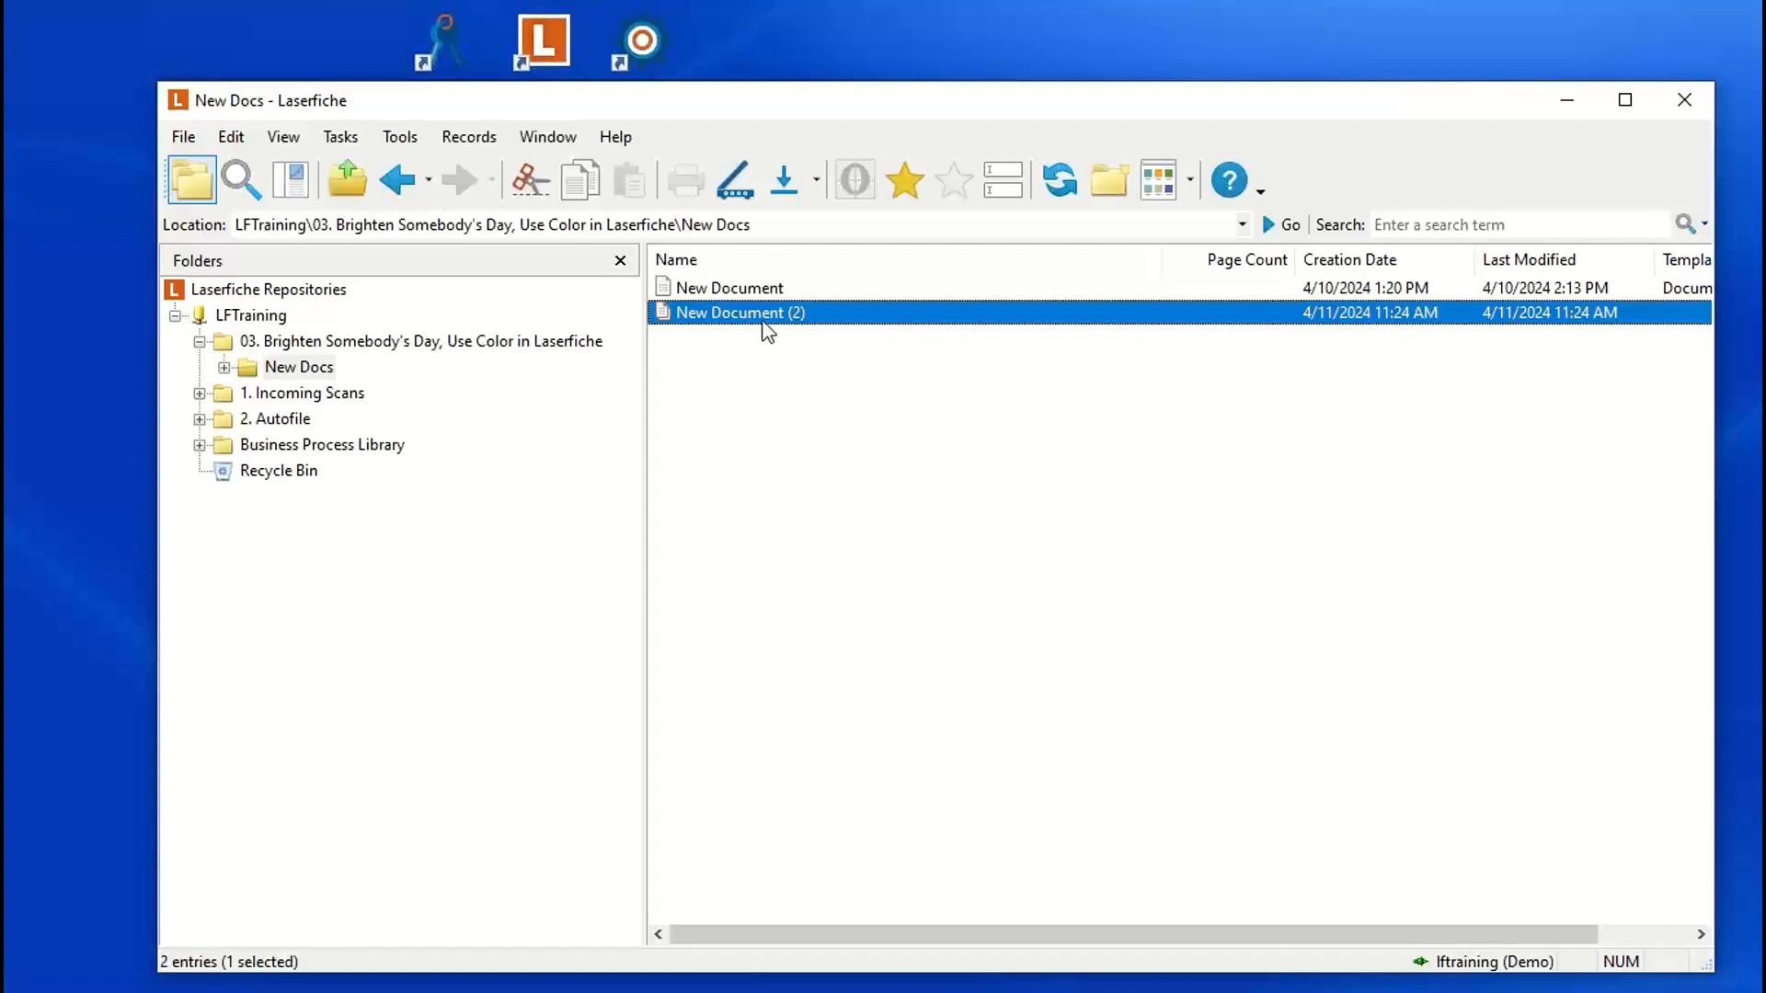
{"action": "left_click", "coordinate": [1059, 180]}
{"action": "left_click", "coordinate": [1059, 182]}
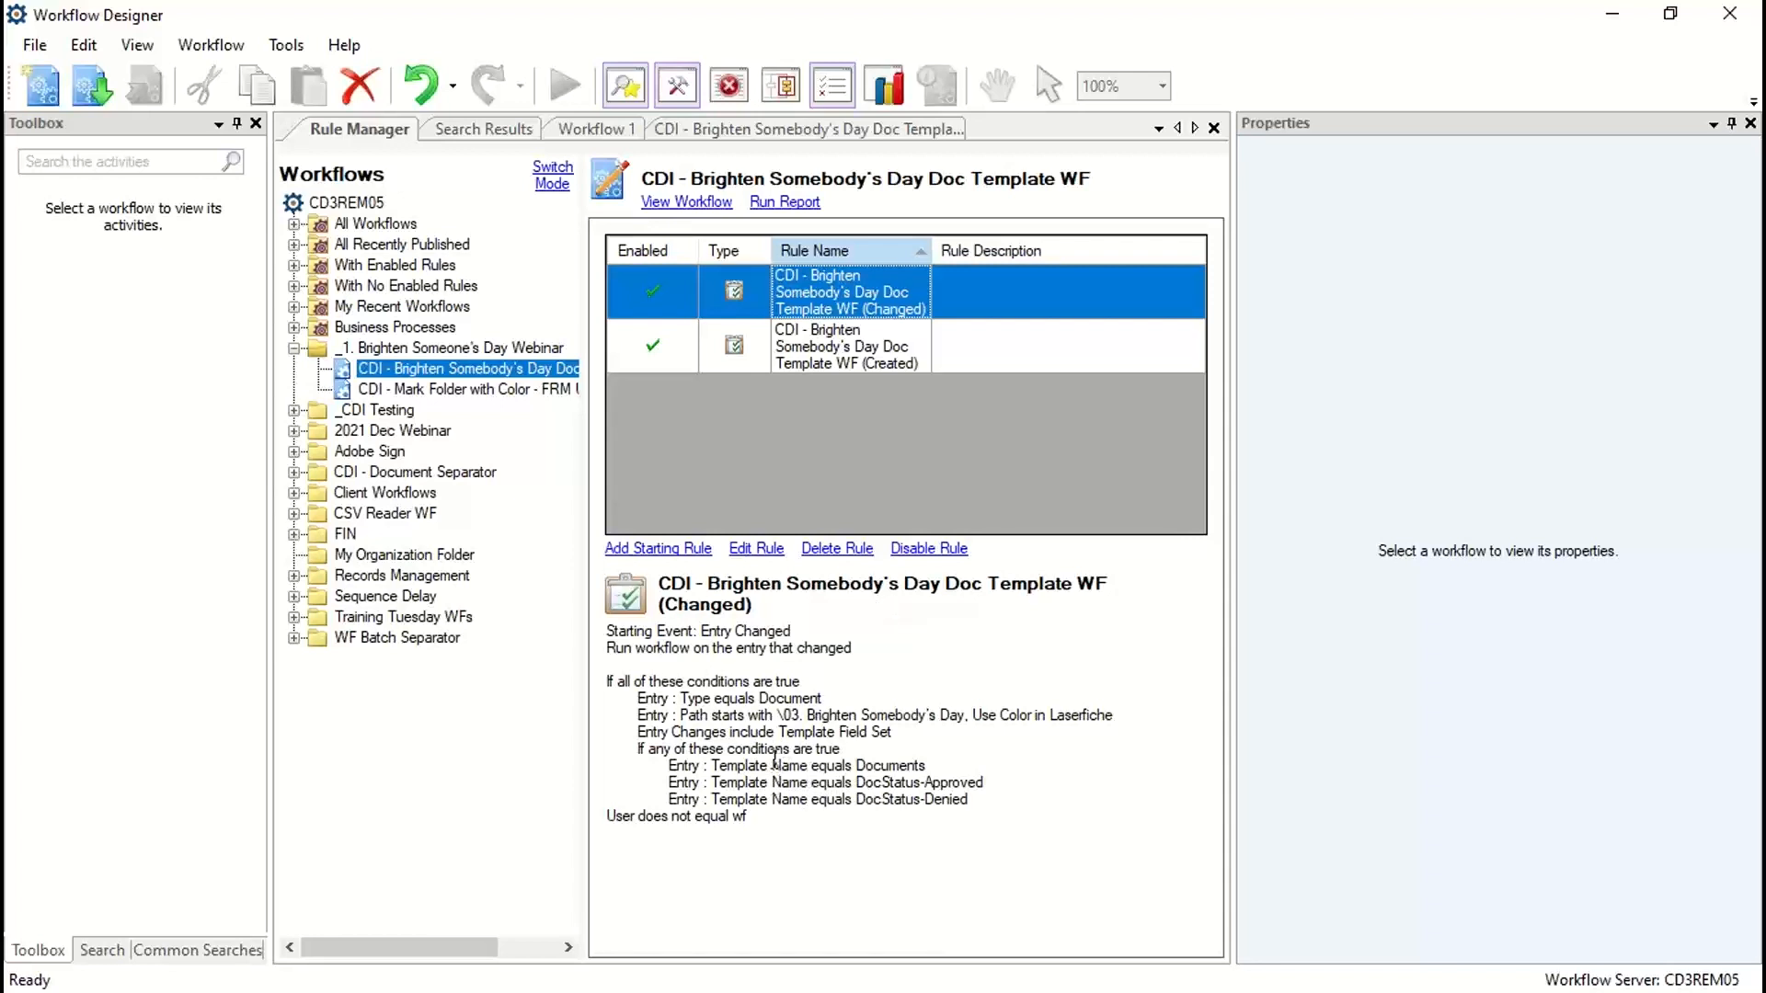
Step: Switch to Workflow Designer, review the starting conditions of the rule marked (Changed) and republish it
{"action": "double_click", "coordinate": [847, 303]}
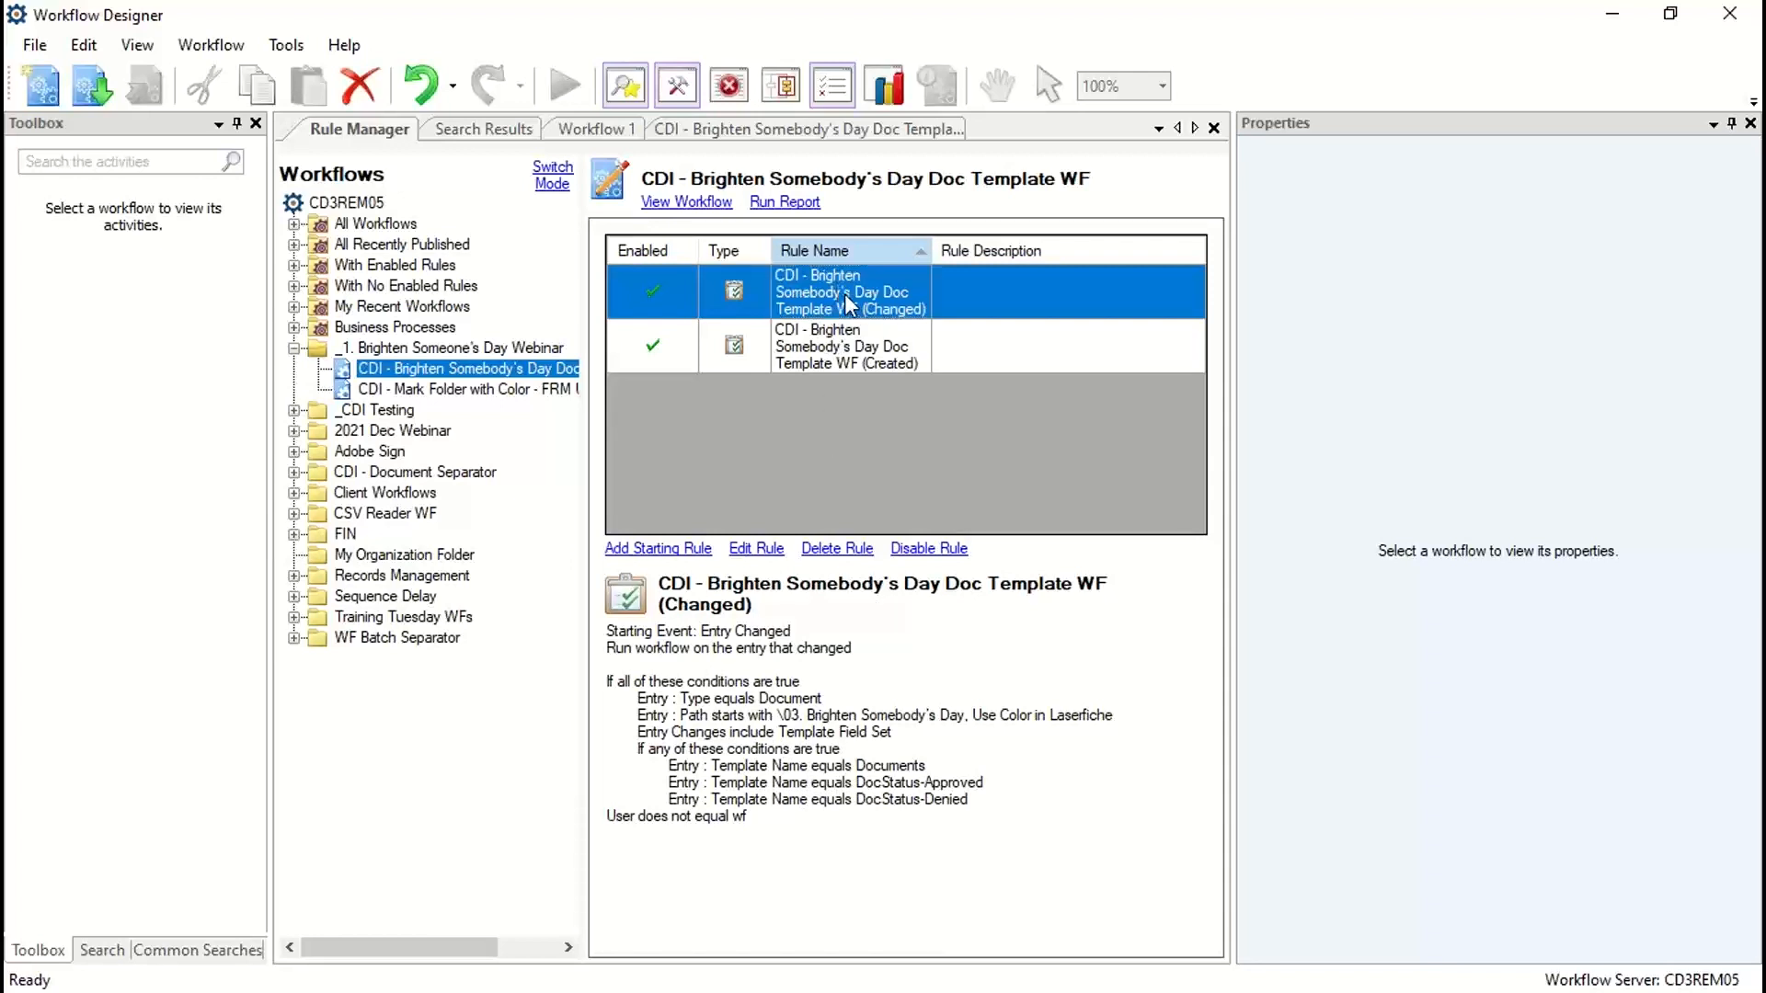
{"action": "left_click", "coordinate": [1118, 759]}
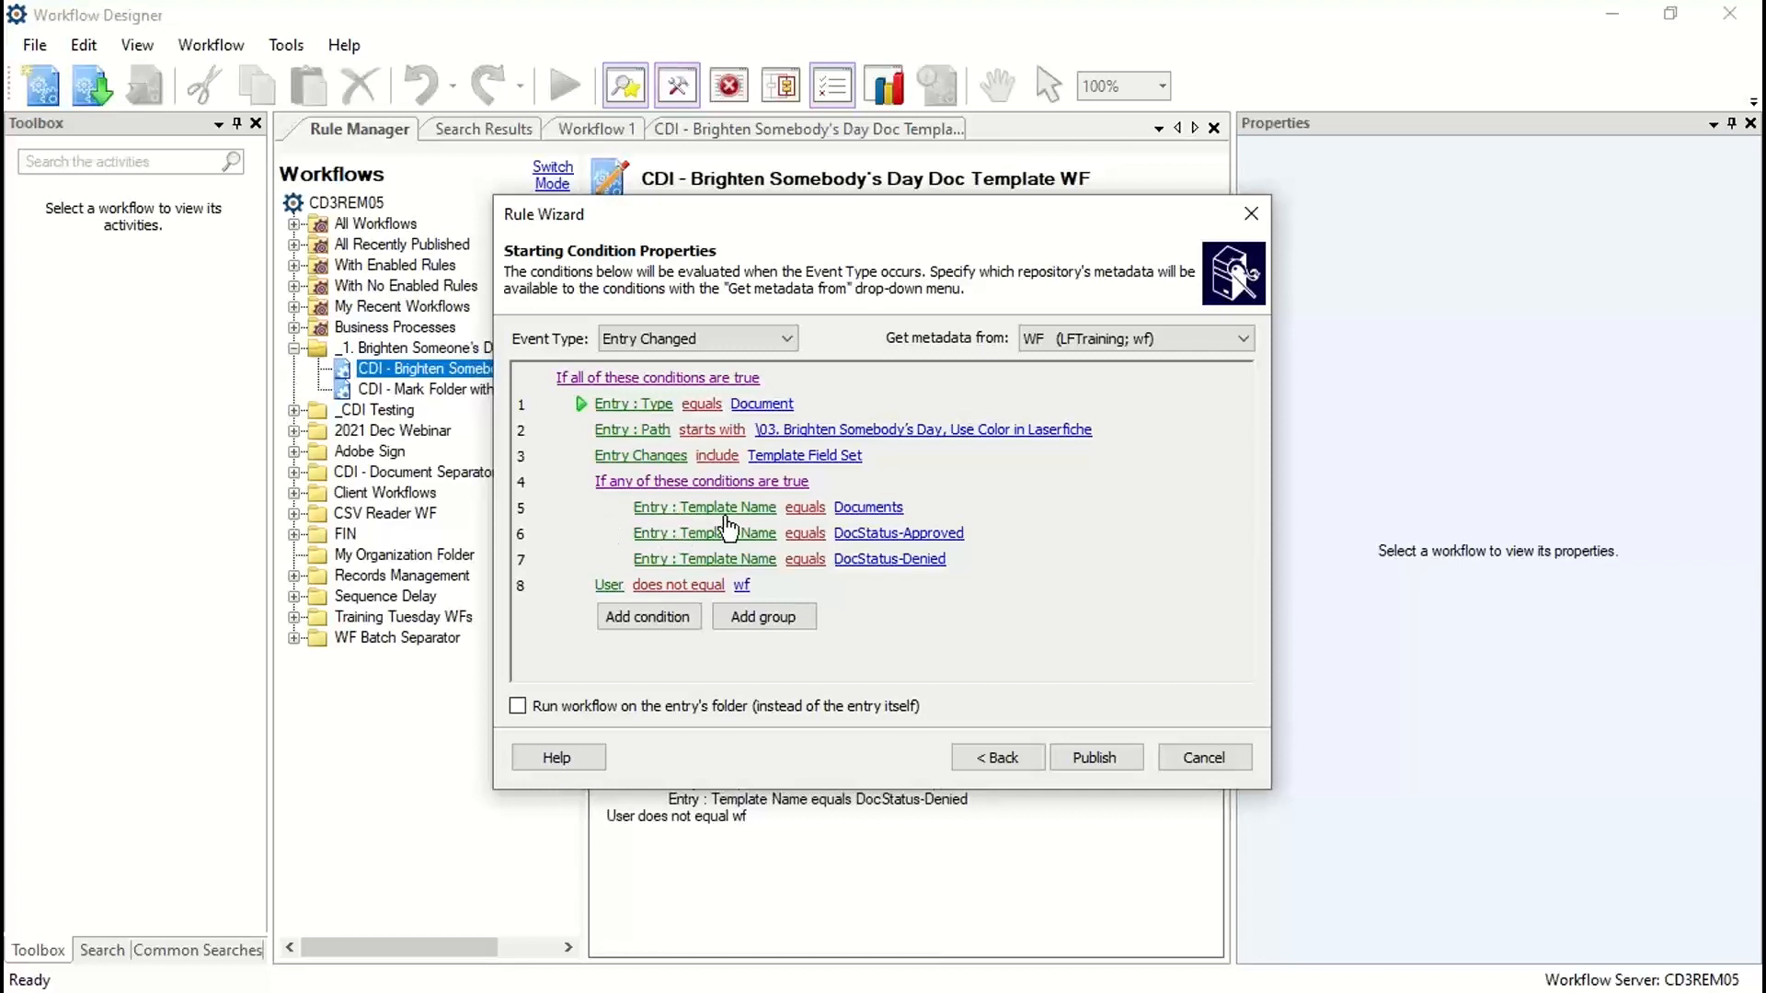
{"action": "left_click", "coordinate": [586, 487]}
{"action": "left_click", "coordinate": [1102, 759]}
{"action": "left_click", "coordinate": [1635, 16]}
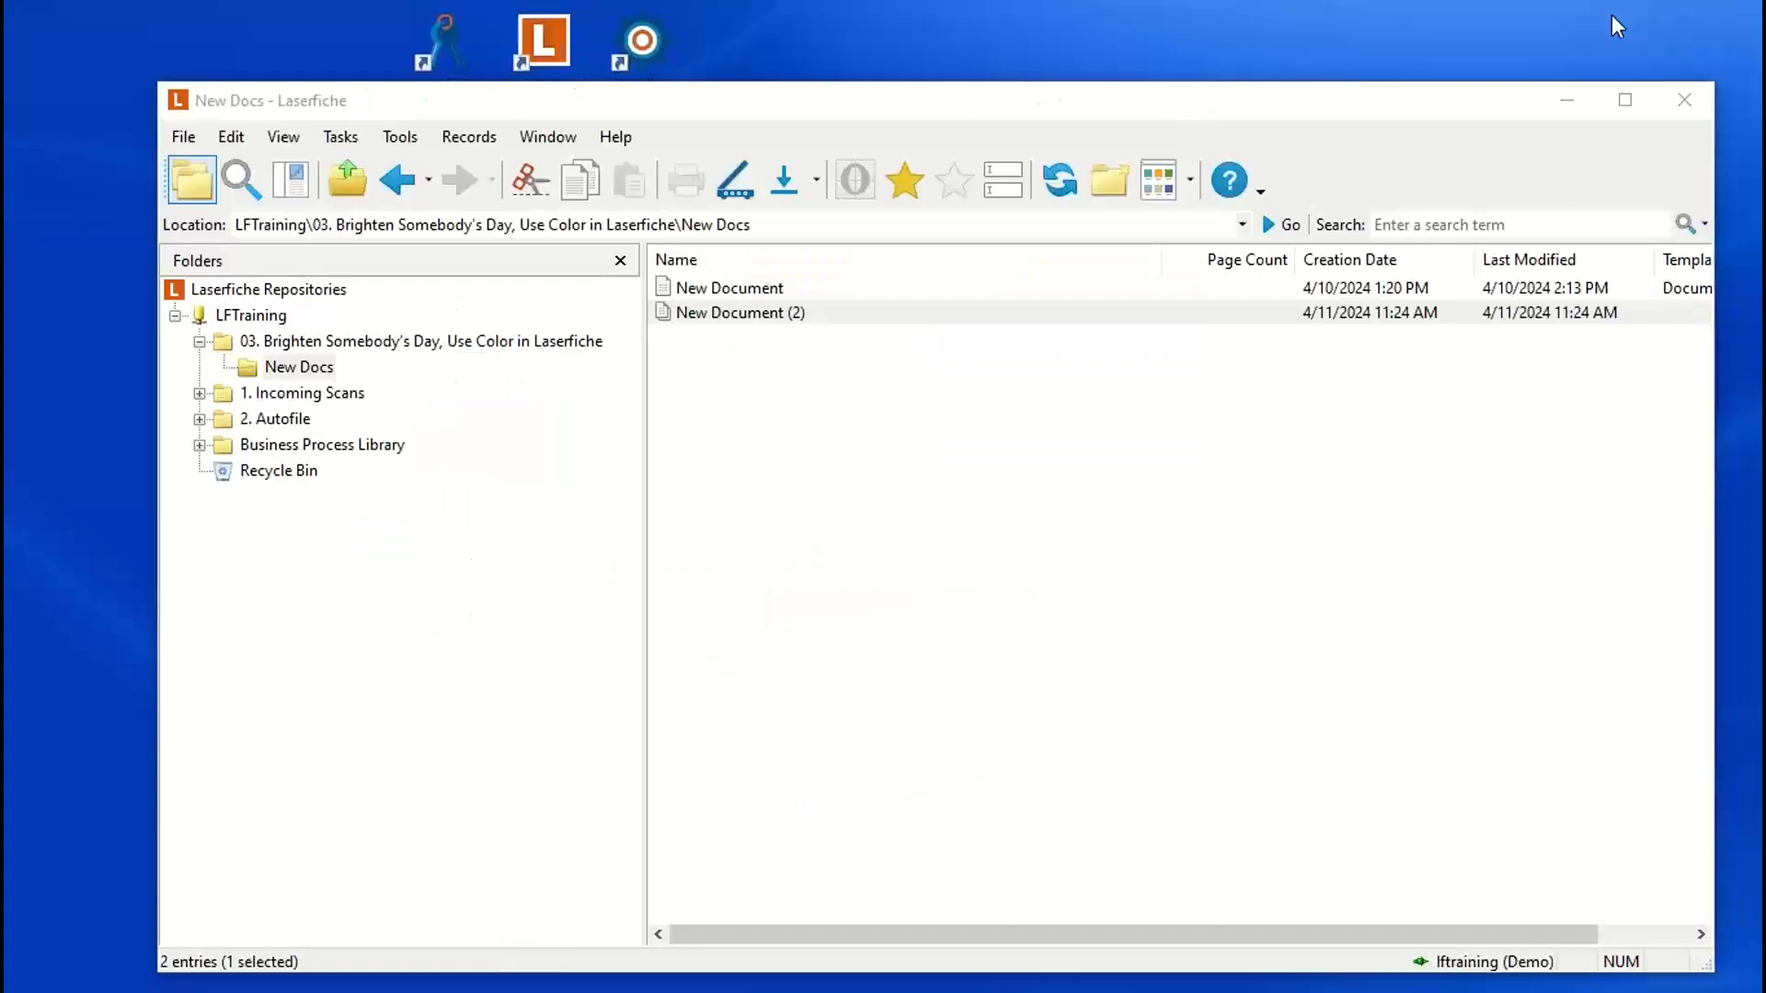
Step: In the Laserfiche client, assign the Documents template to New Document (2), keeping Status Approved, and save the metadata
{"action": "left_click", "coordinate": [1025, 191]}
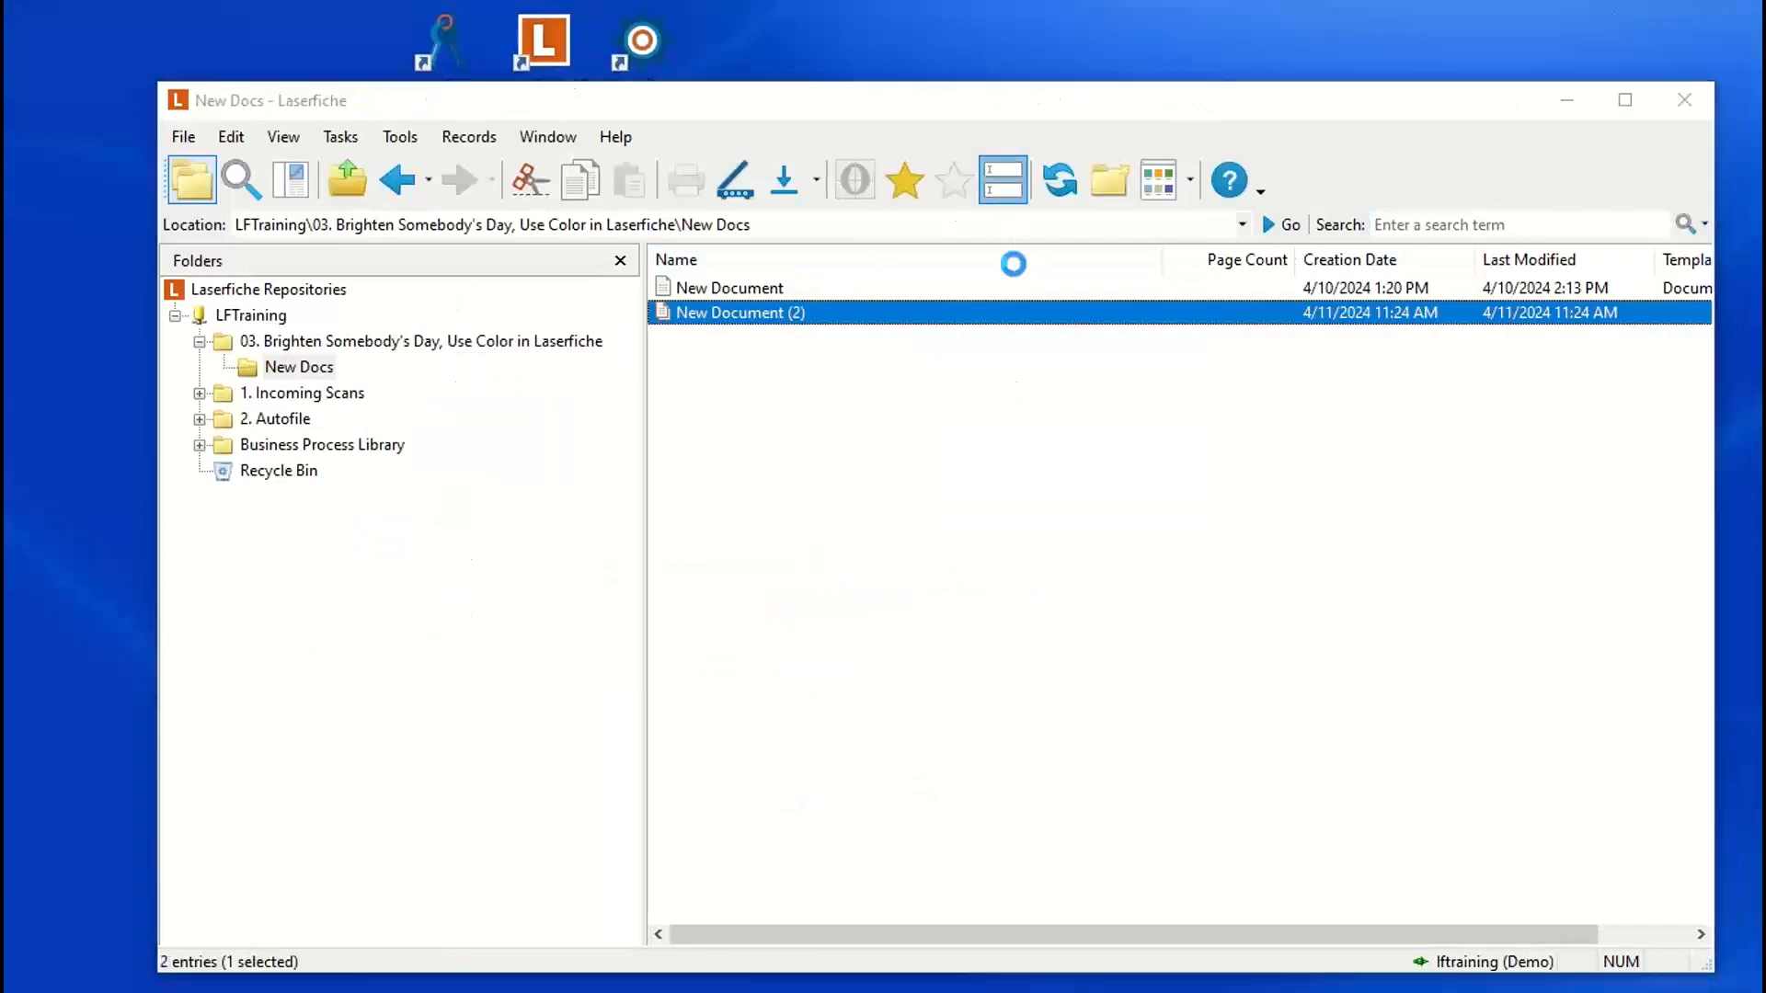
{"action": "left_click", "coordinate": [911, 395]}
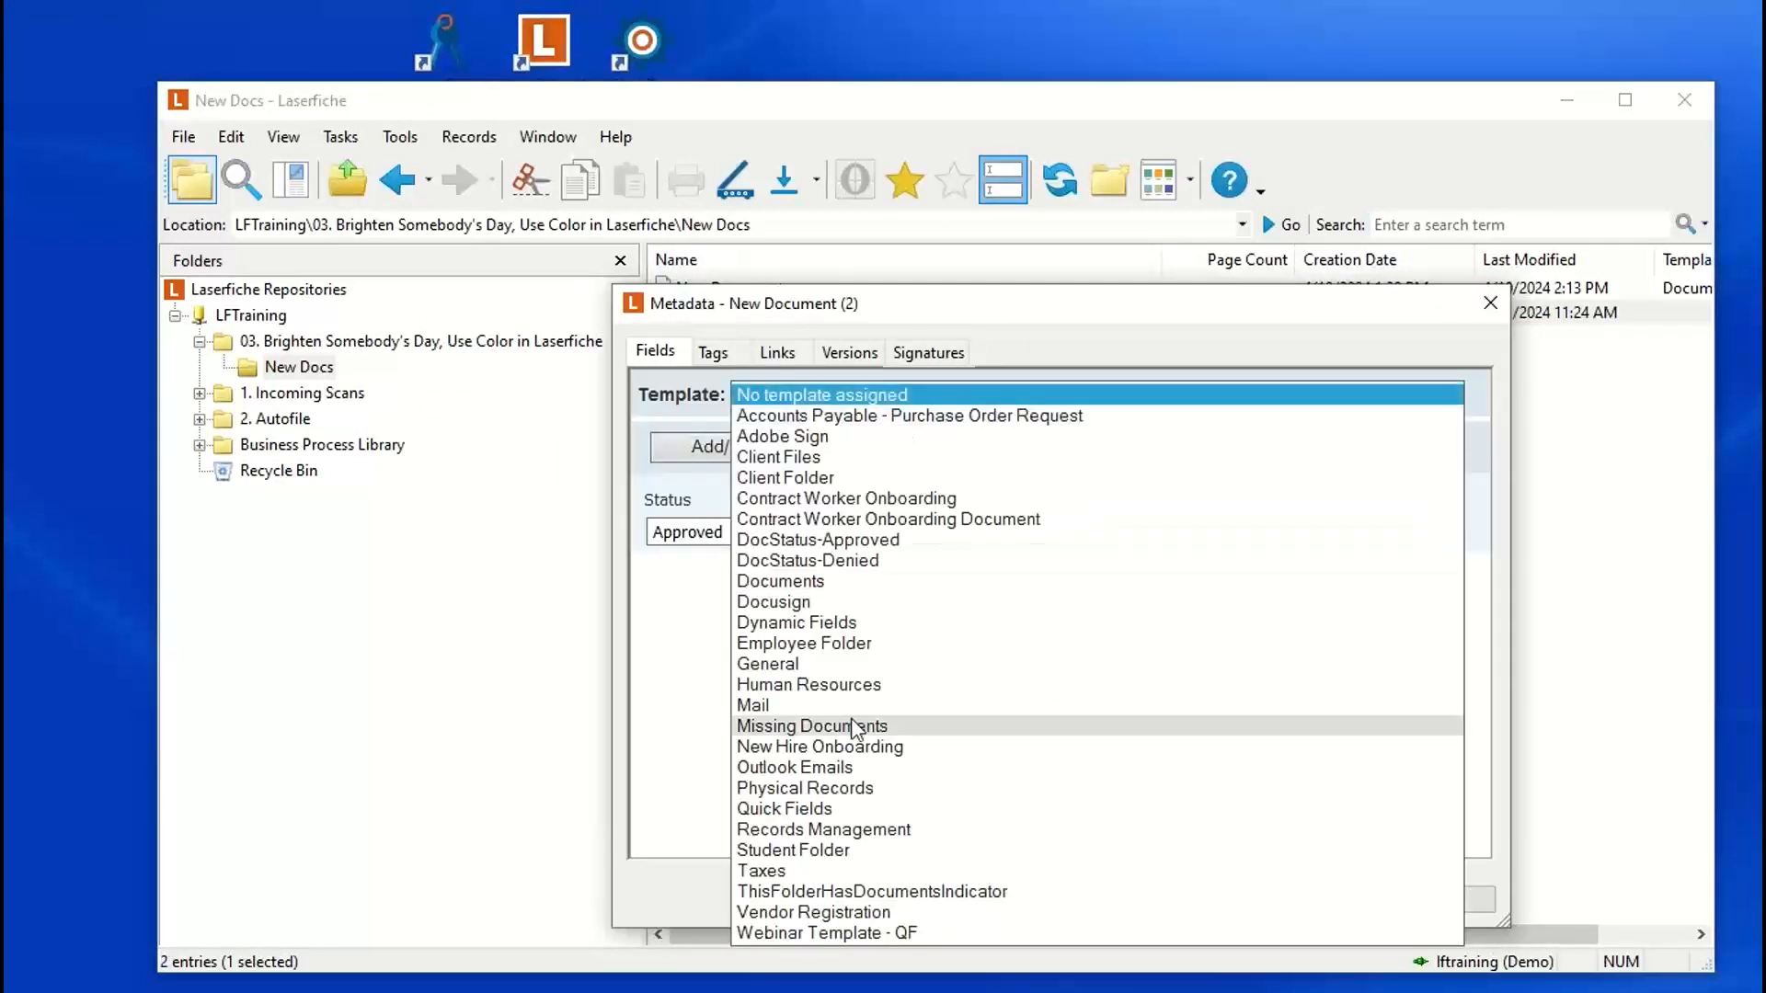
{"action": "left_click", "coordinate": [802, 585]}
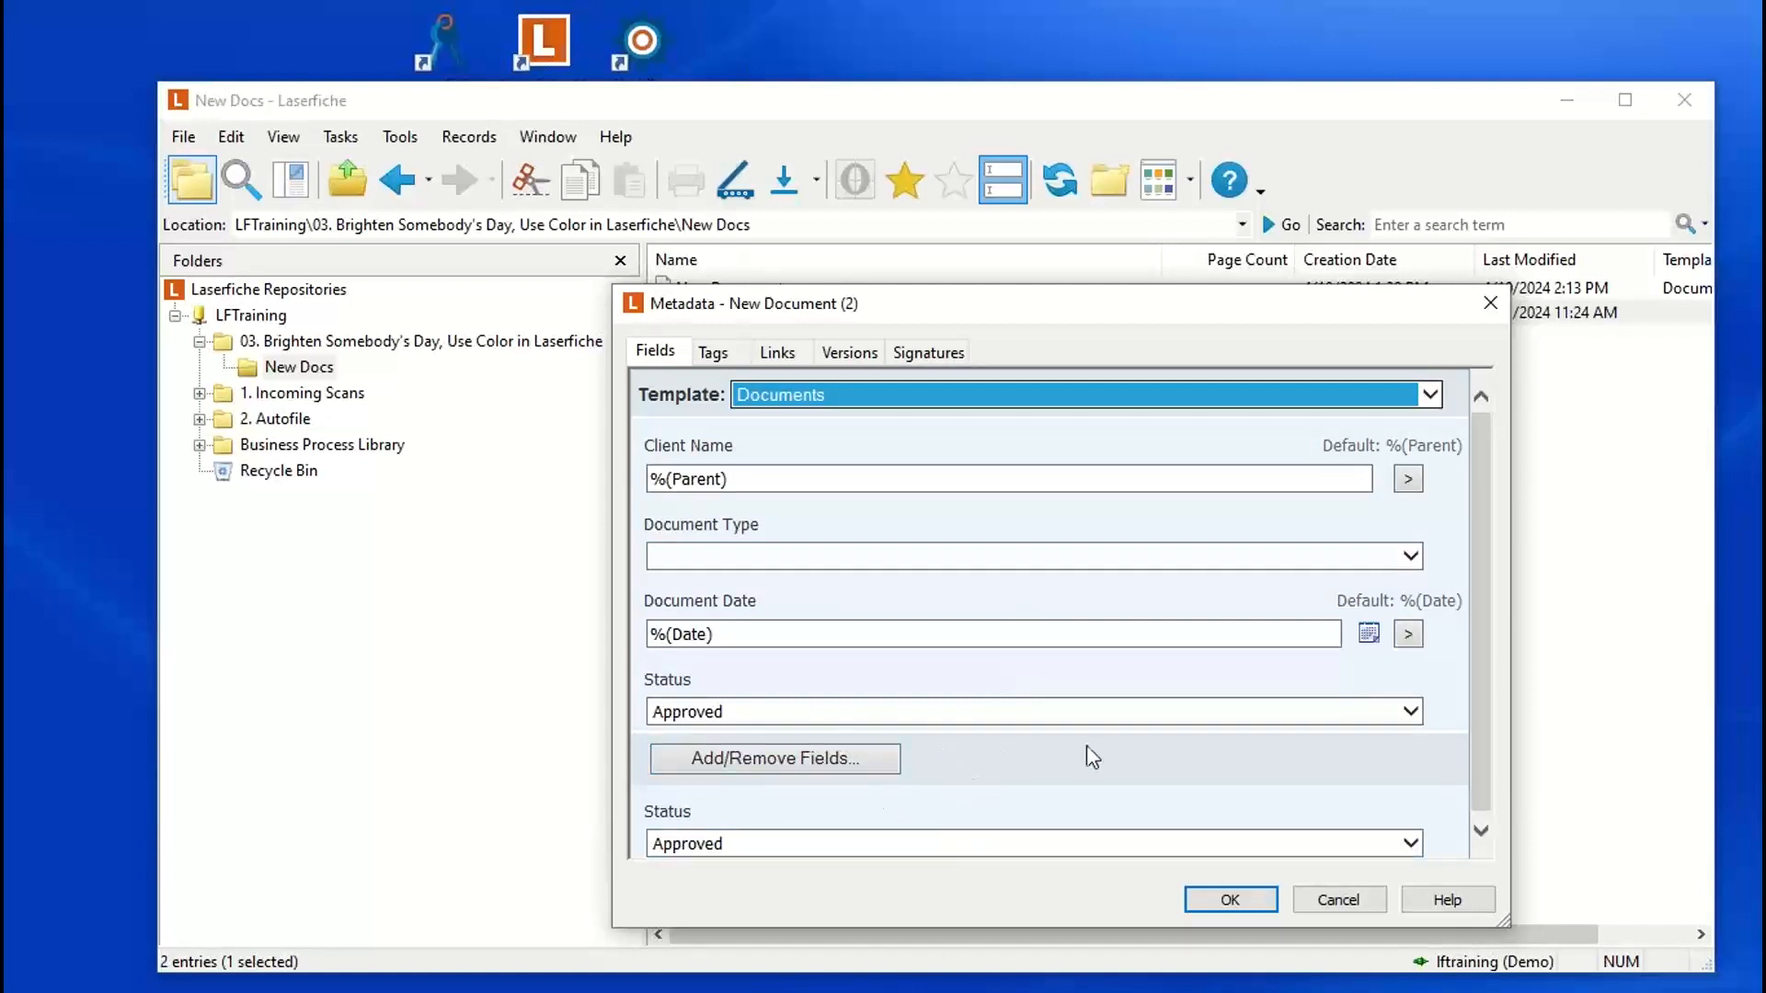
{"action": "scroll", "coordinate": [1481, 787], "scroll_direction": "down", "scroll_amount": 1}
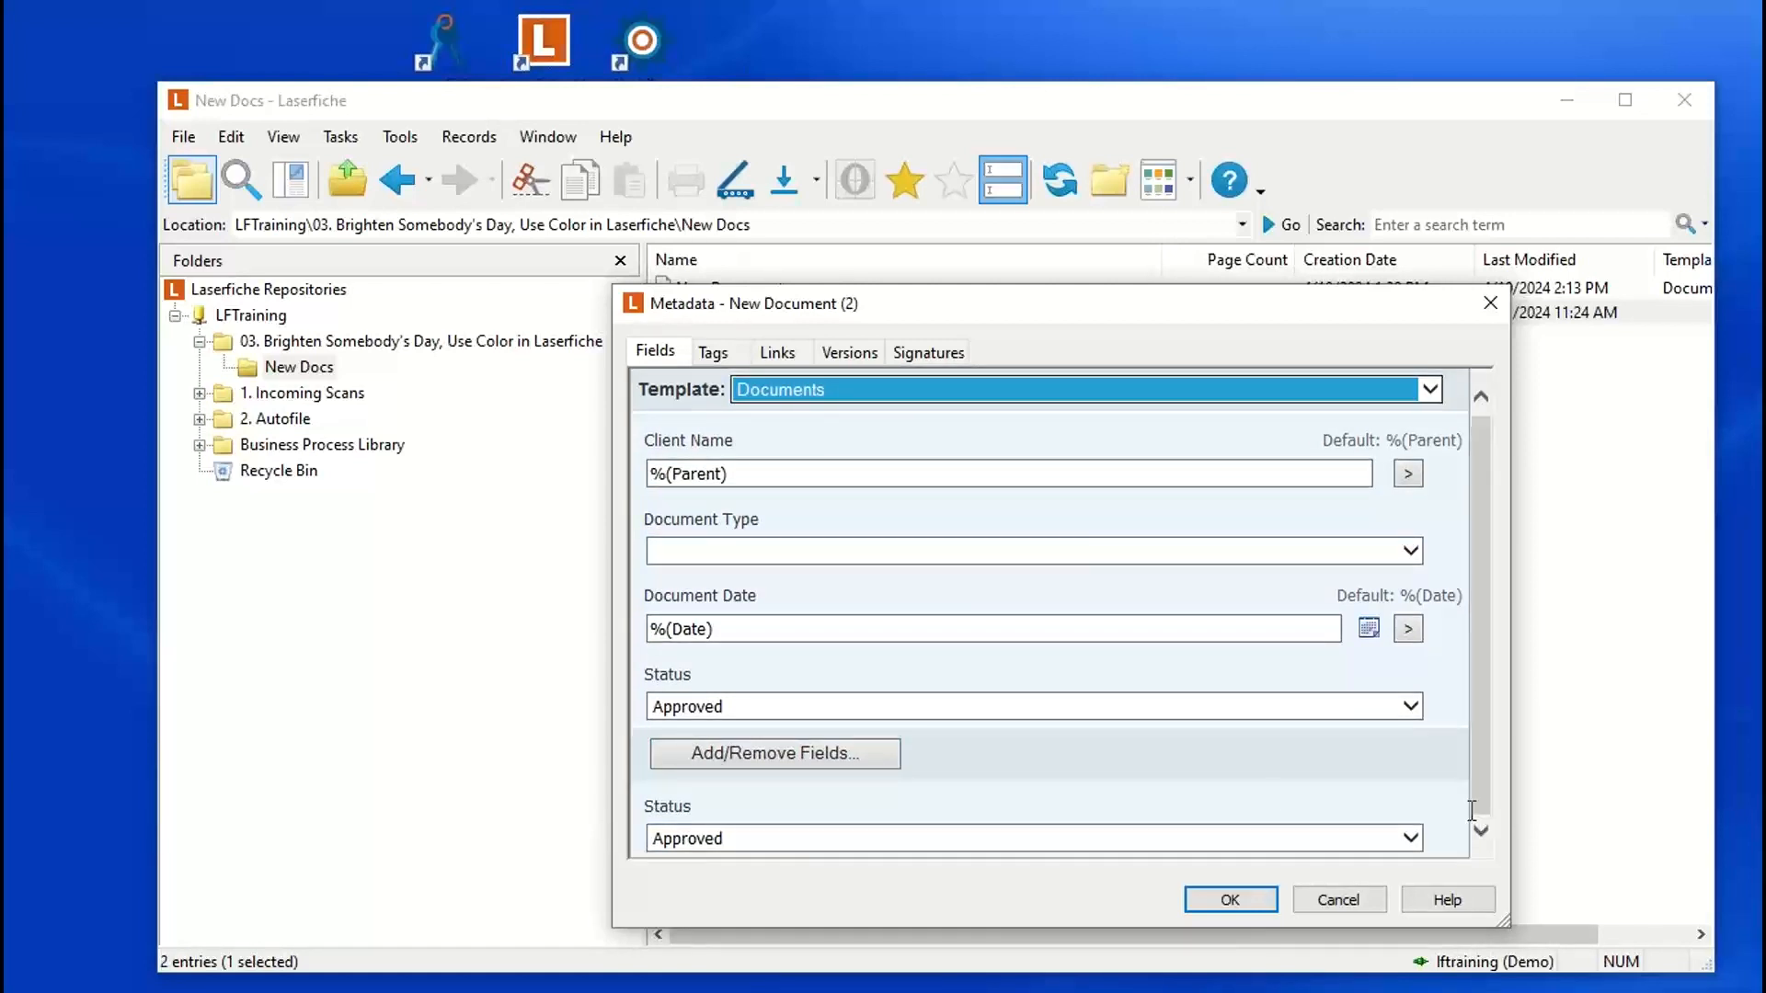
{"action": "left_click", "coordinate": [1226, 902]}
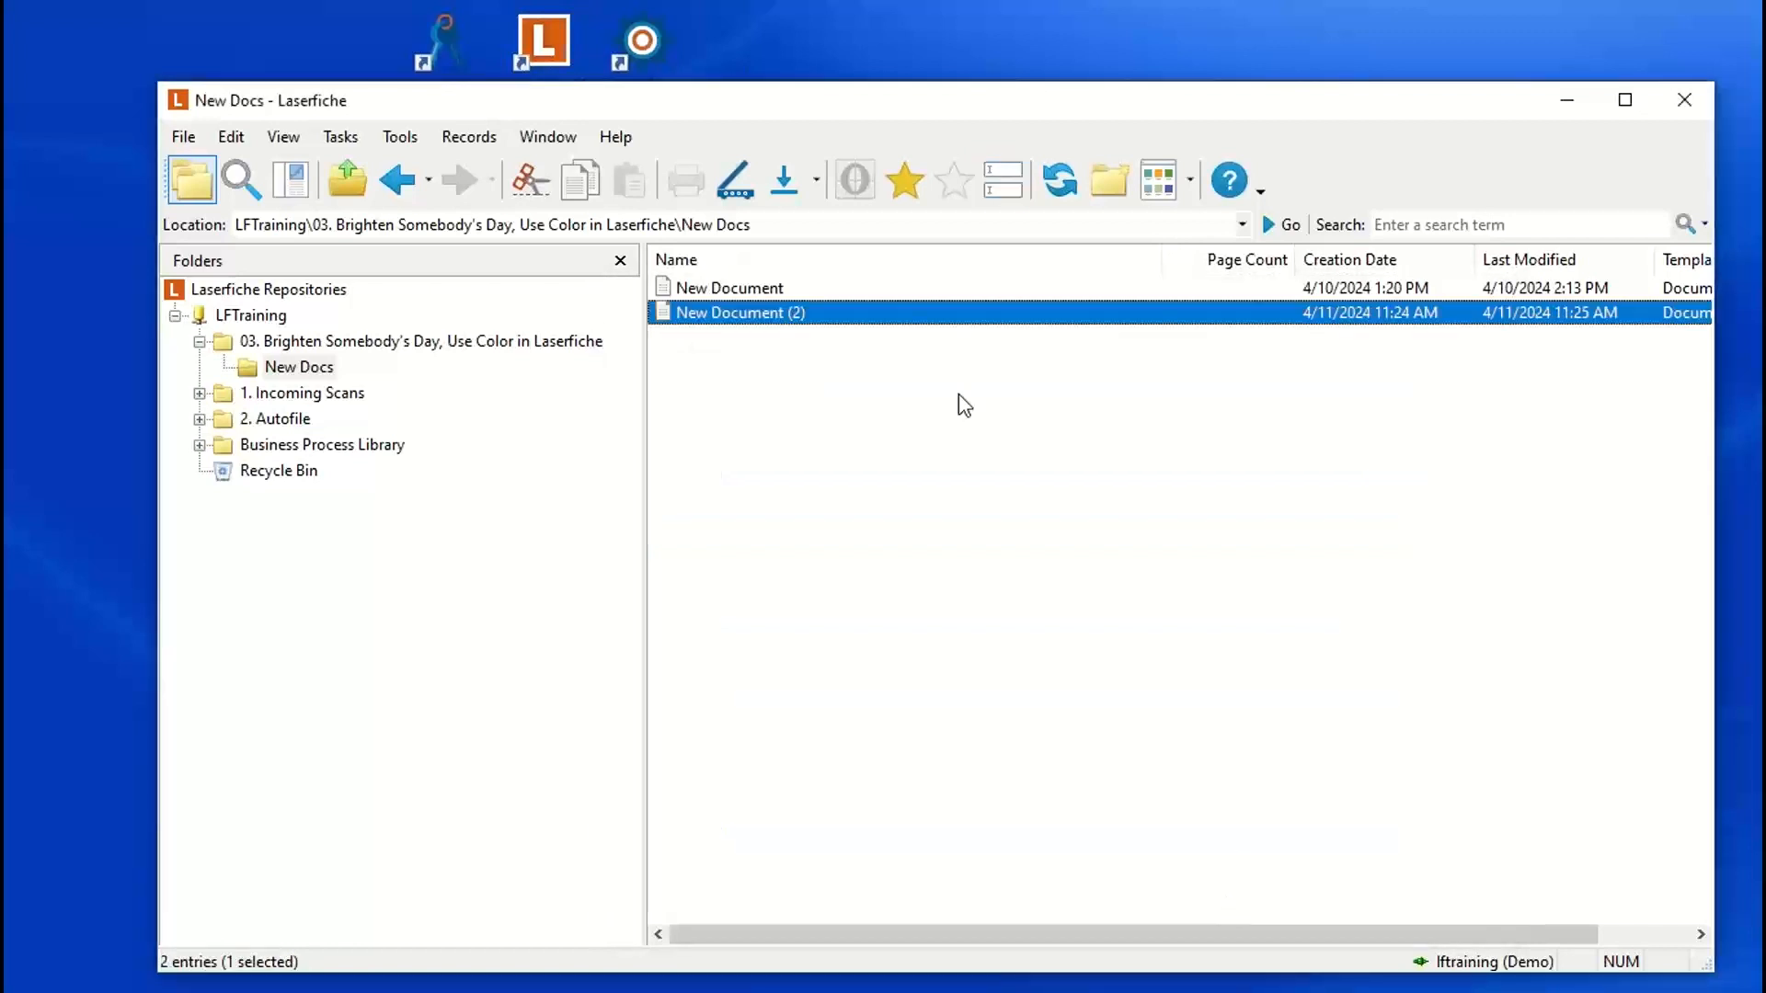
Step: Refresh the New Docs folder and open the metadata of New Document (2) to check its assigned template and fields
{"action": "left_click", "coordinate": [1059, 181]}
{"action": "left_click", "coordinate": [776, 375]}
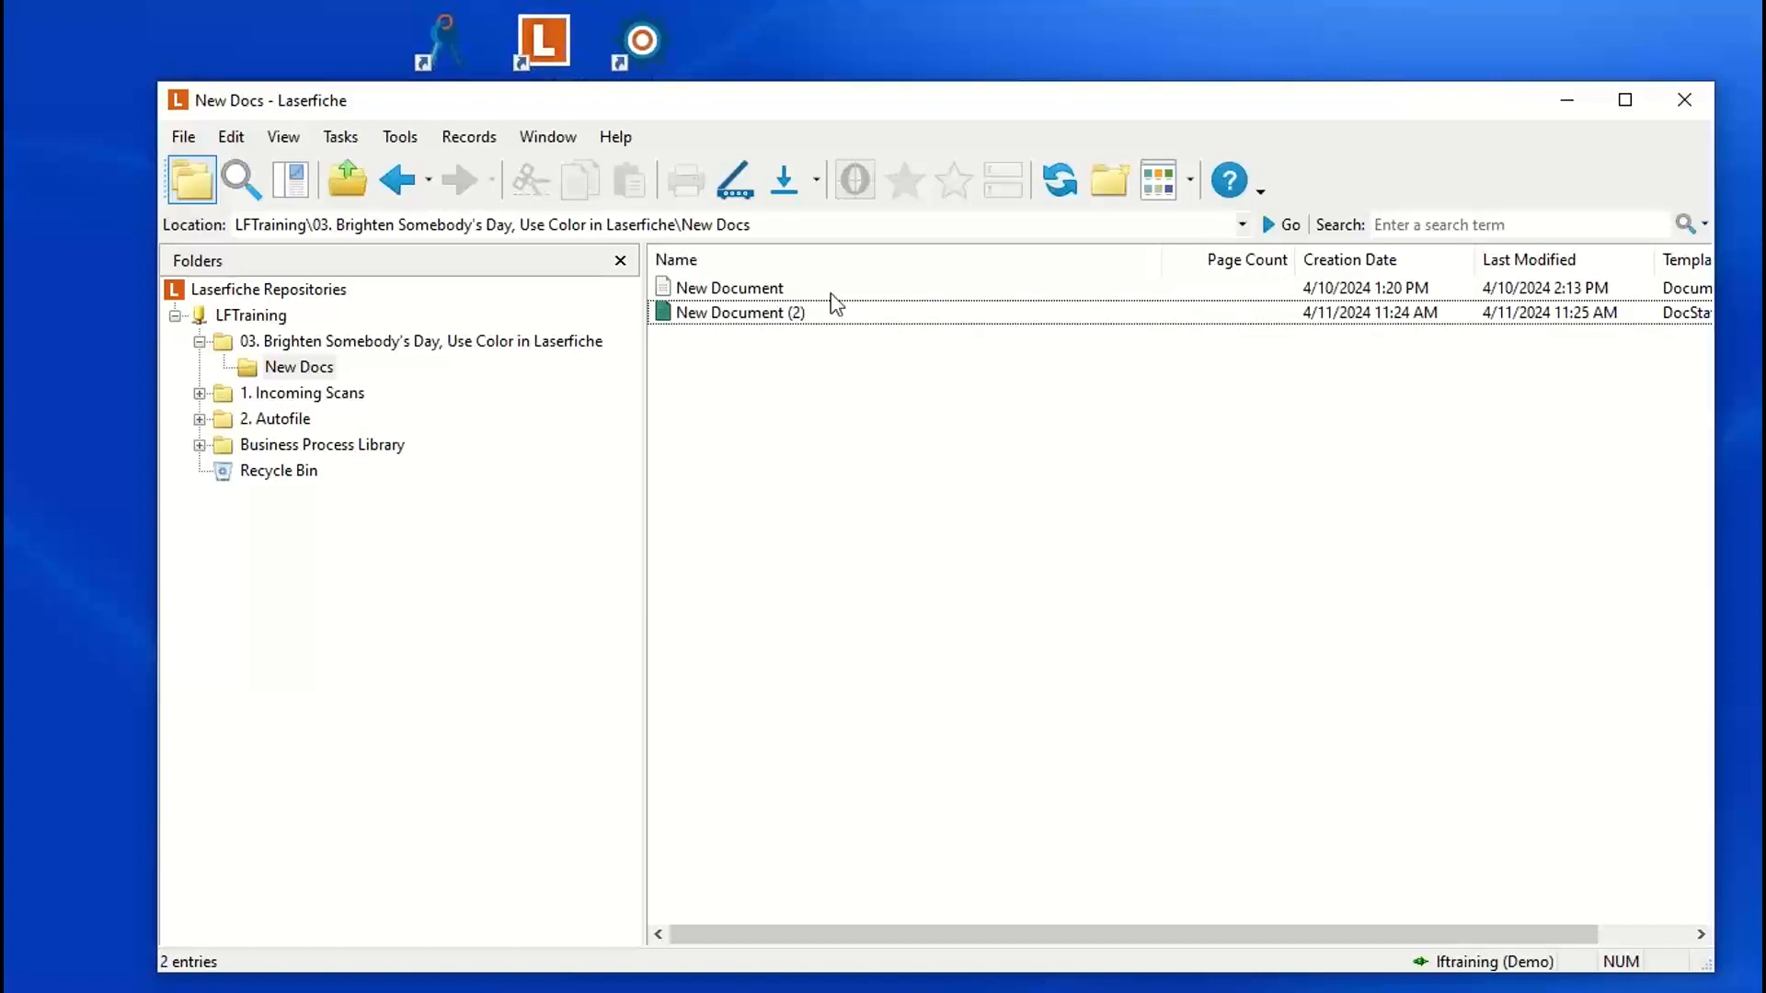
{"action": "left_click", "coordinate": [851, 313]}
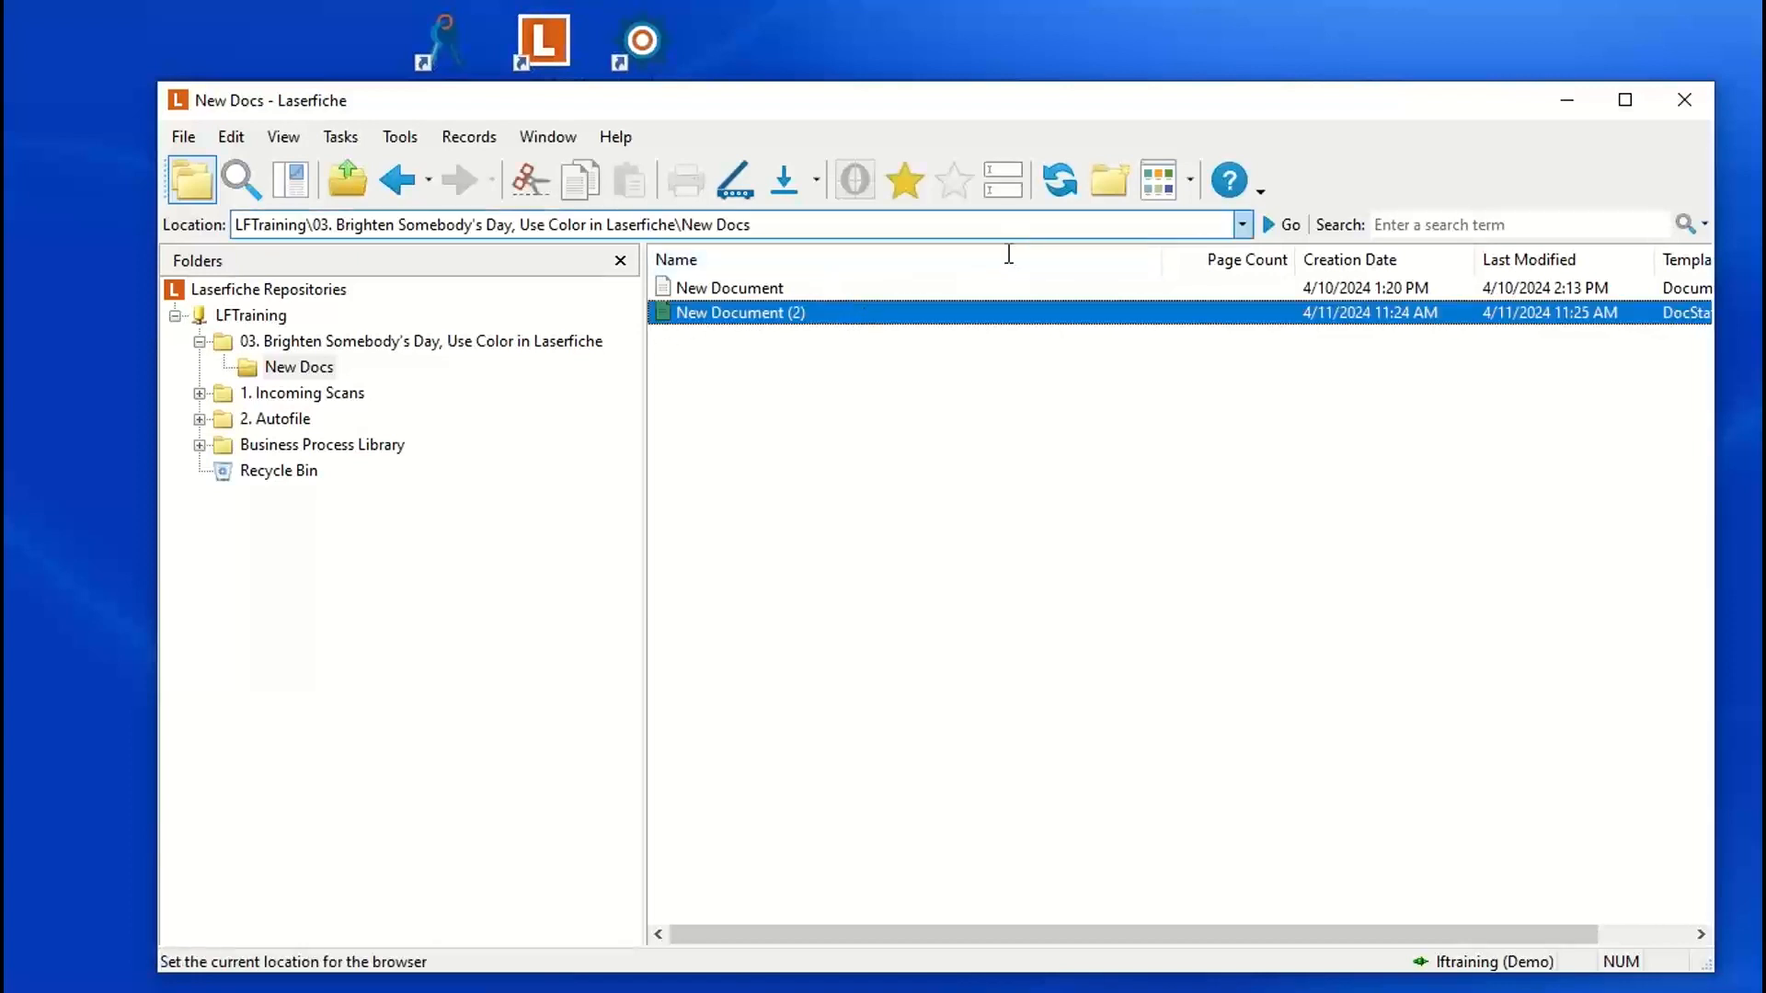
{"action": "left_click", "coordinate": [1002, 179]}
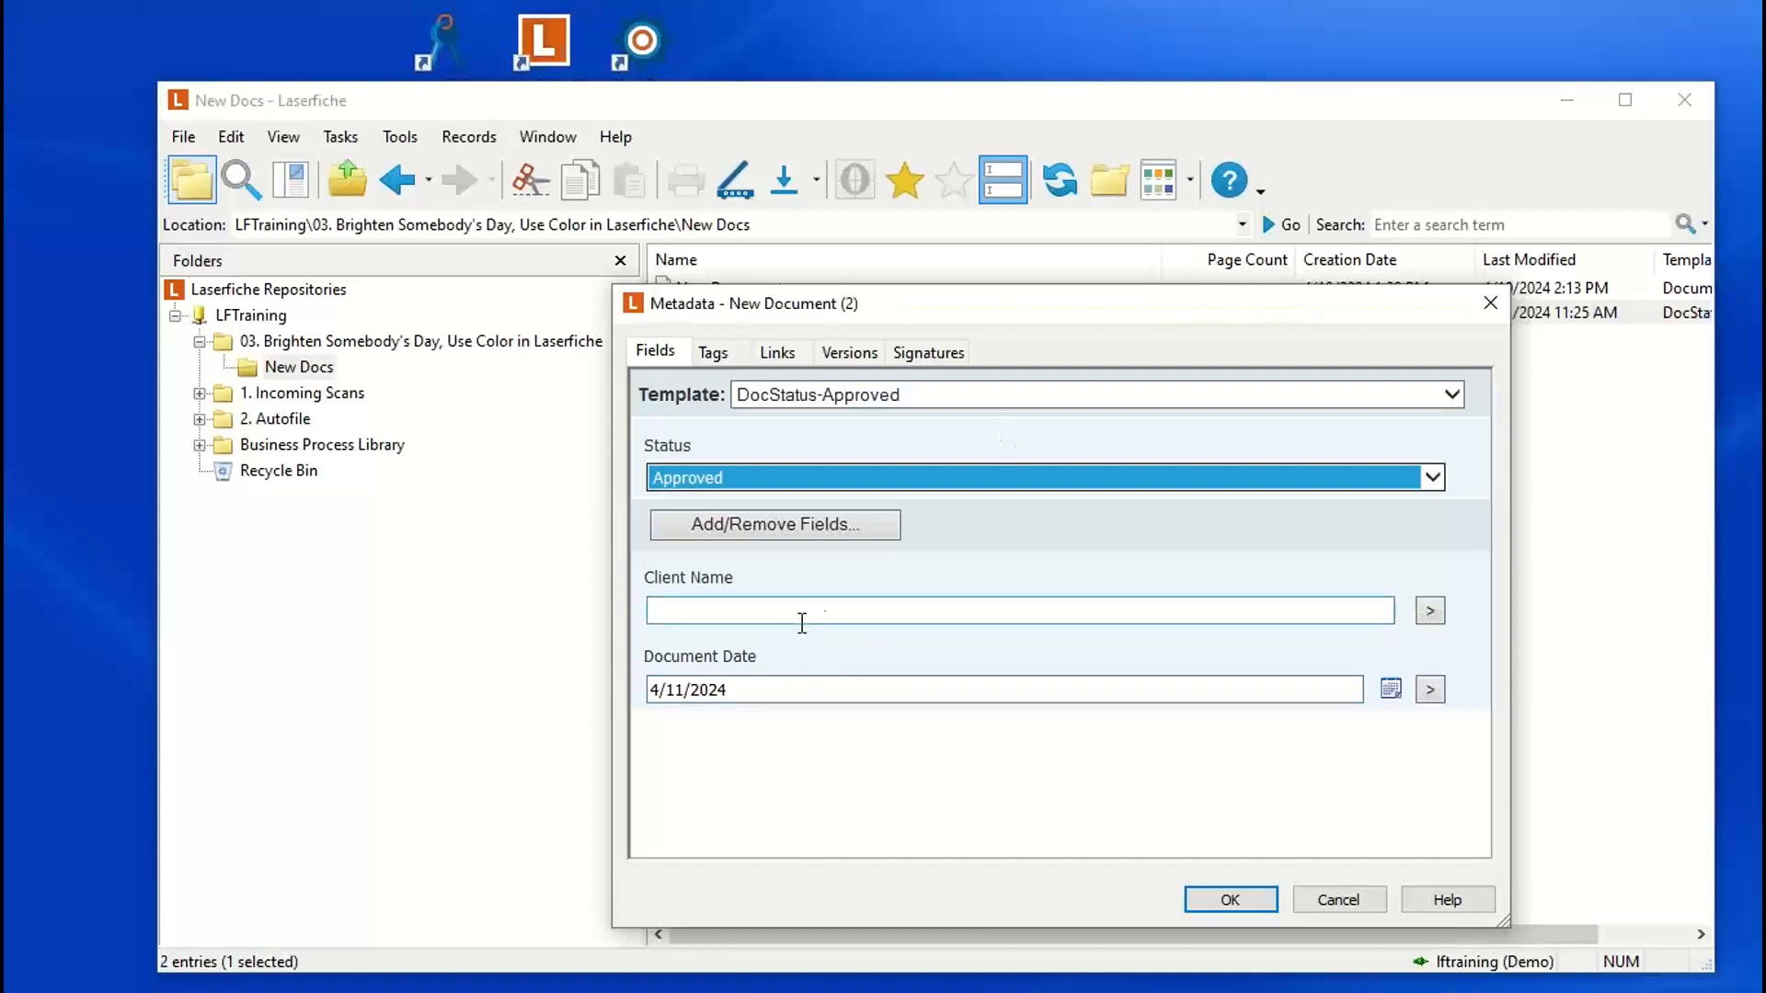
Step: Set the Status of New Document (2) to Denied in its metadata and save the change
{"action": "left_click", "coordinate": [780, 488]}
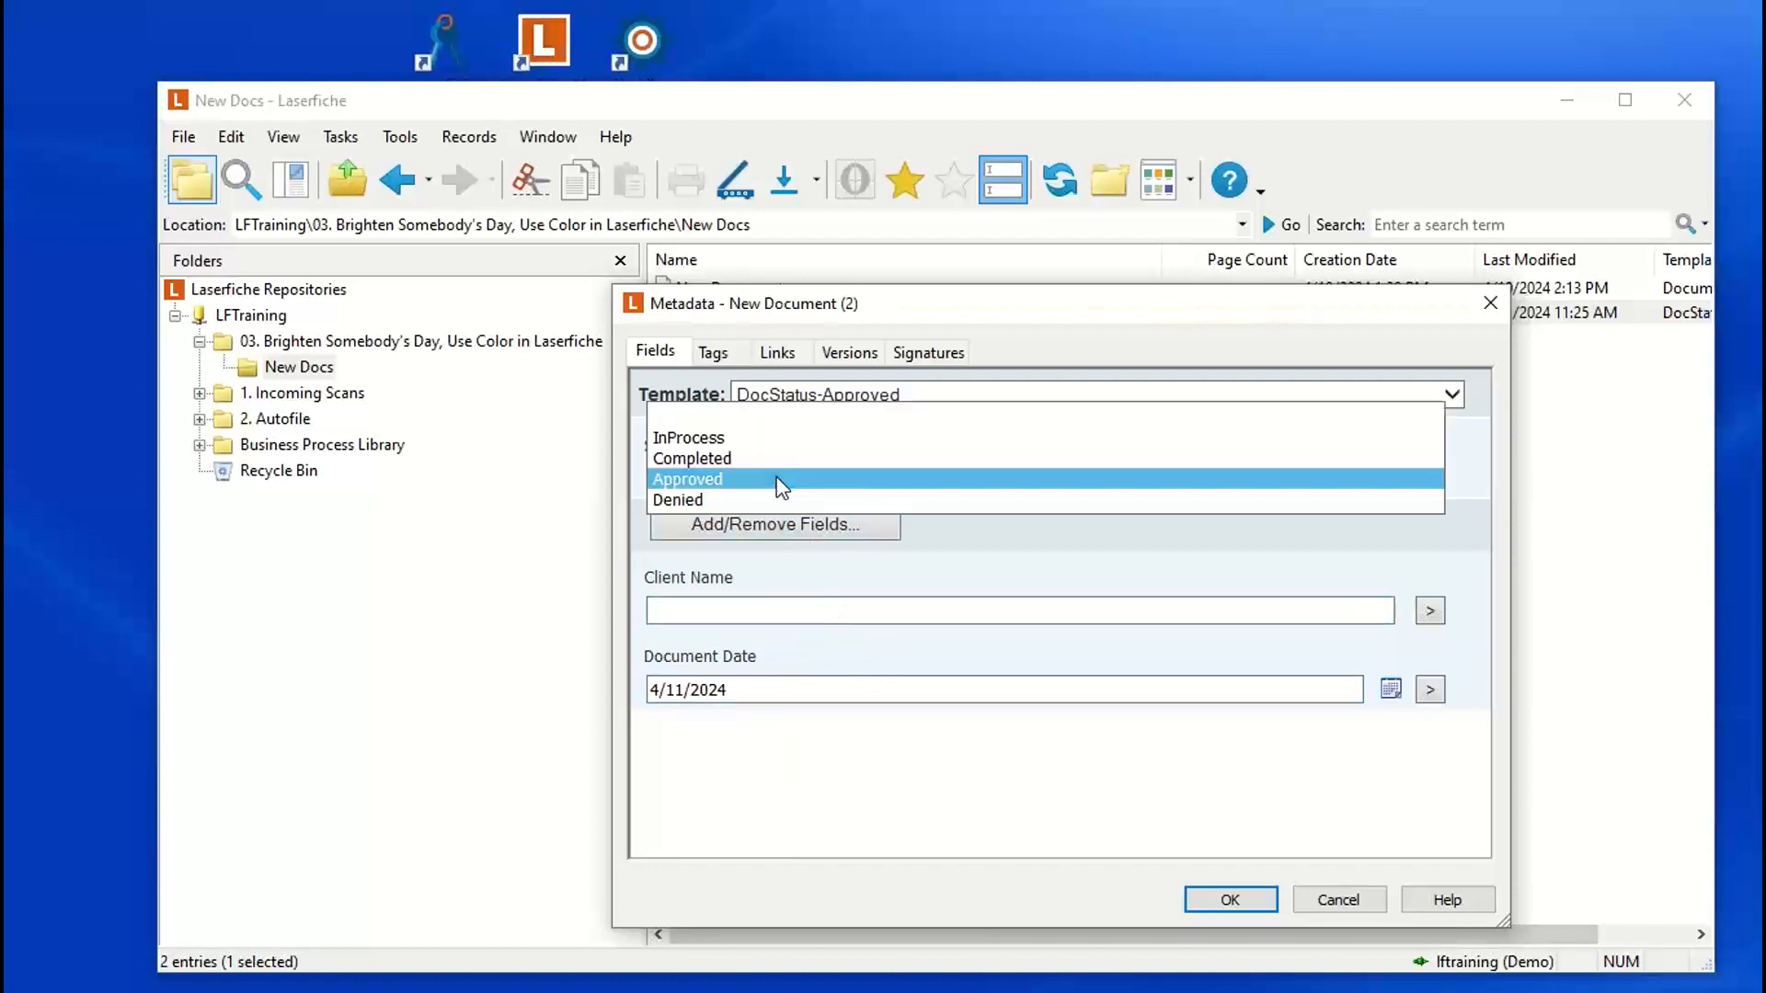
{"action": "left_click", "coordinate": [704, 501]}
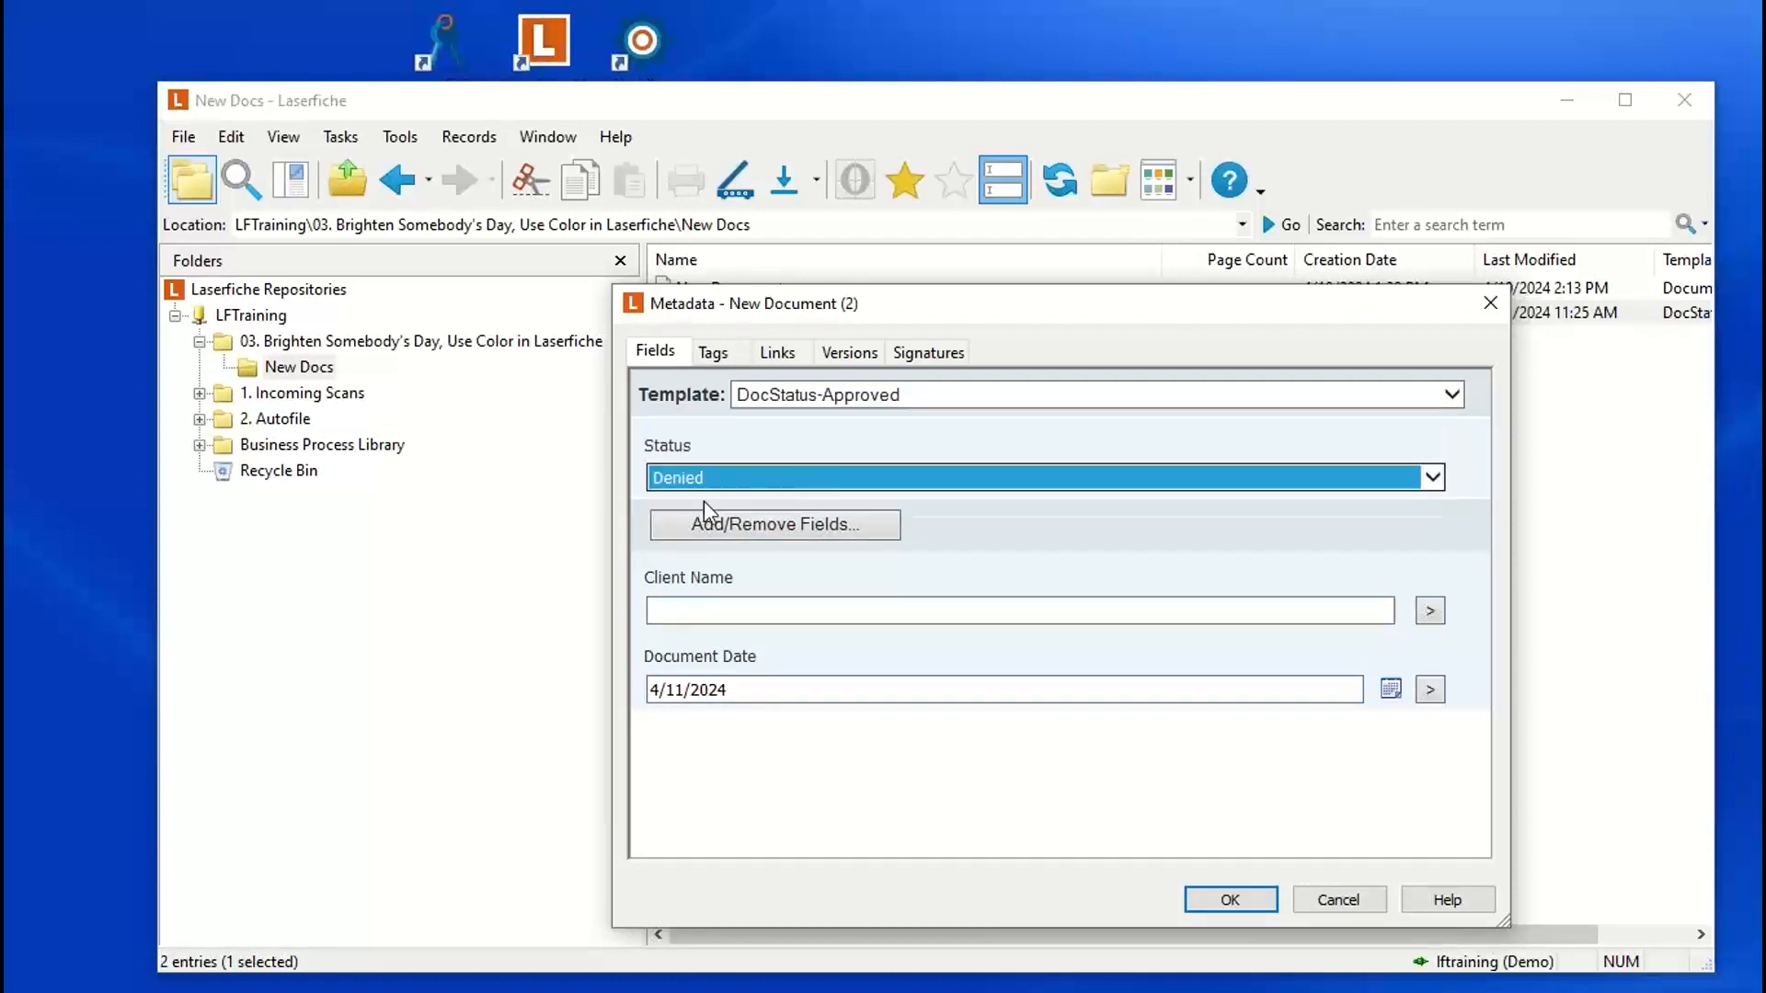
{"action": "left_click", "coordinate": [1228, 901]}
{"action": "left_click", "coordinate": [807, 376]}
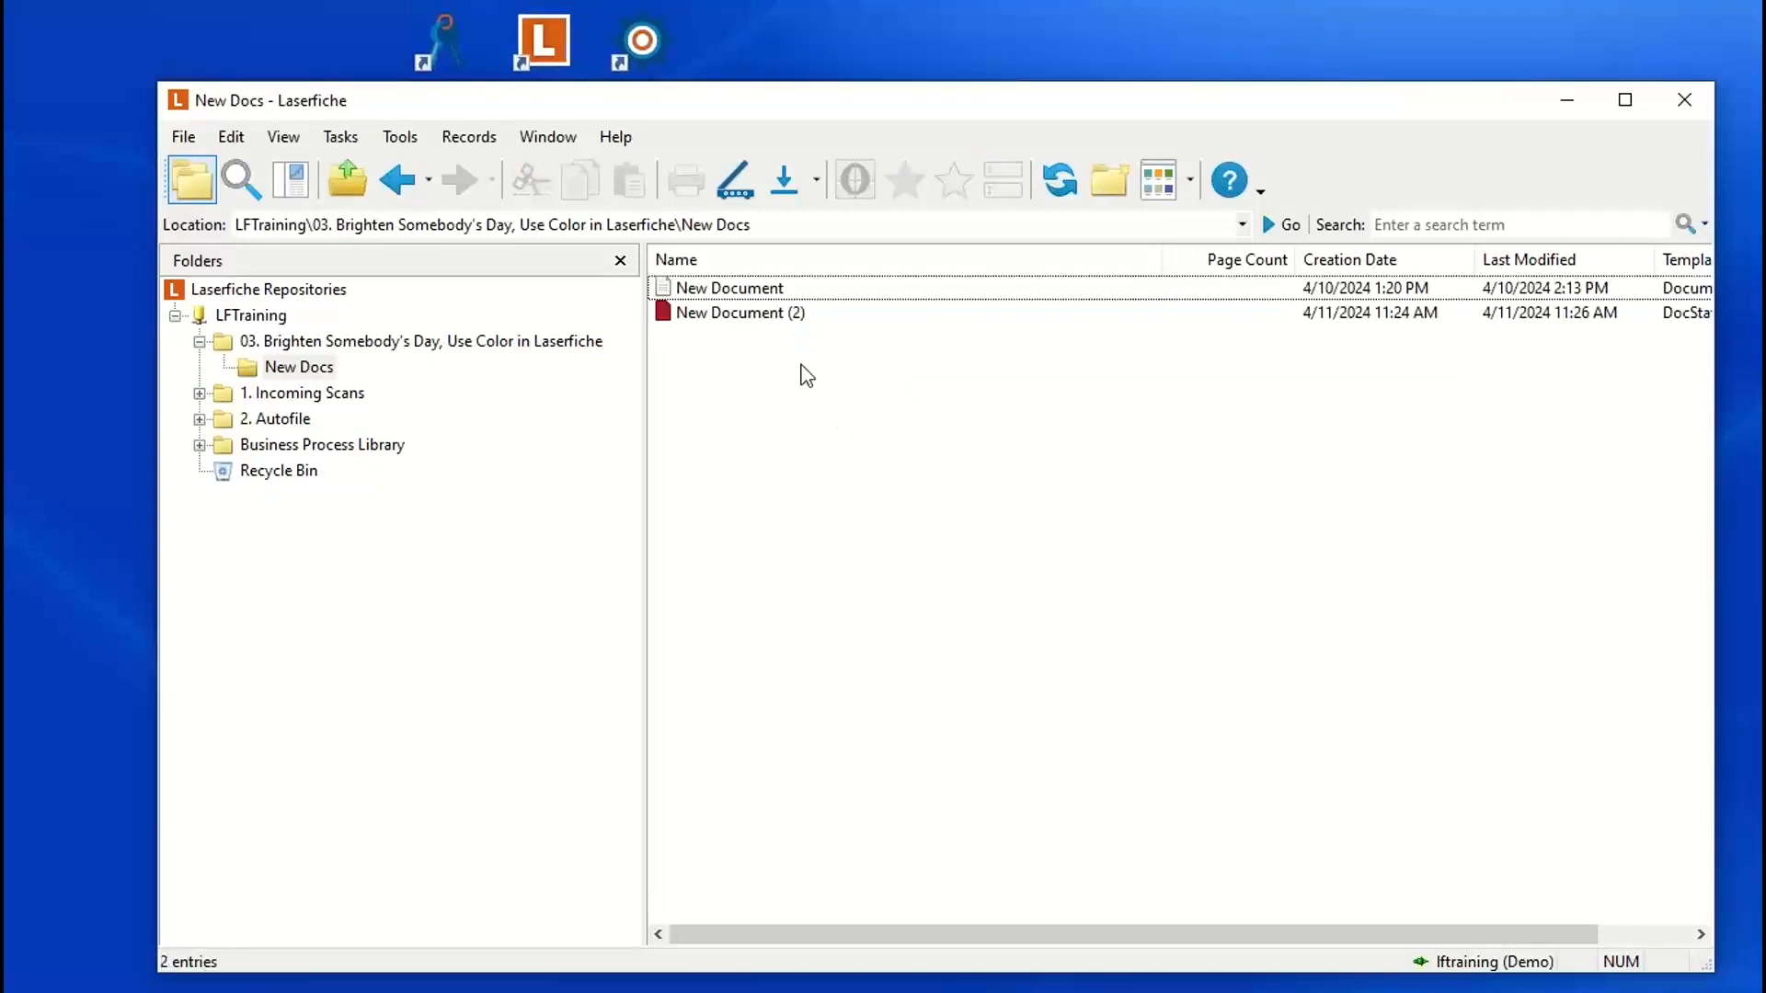
Step: Reopen the metadata of New Document (2), switch its Status away from Denied and save it
{"action": "left_click", "coordinate": [760, 317]}
{"action": "left_click", "coordinate": [1003, 179]}
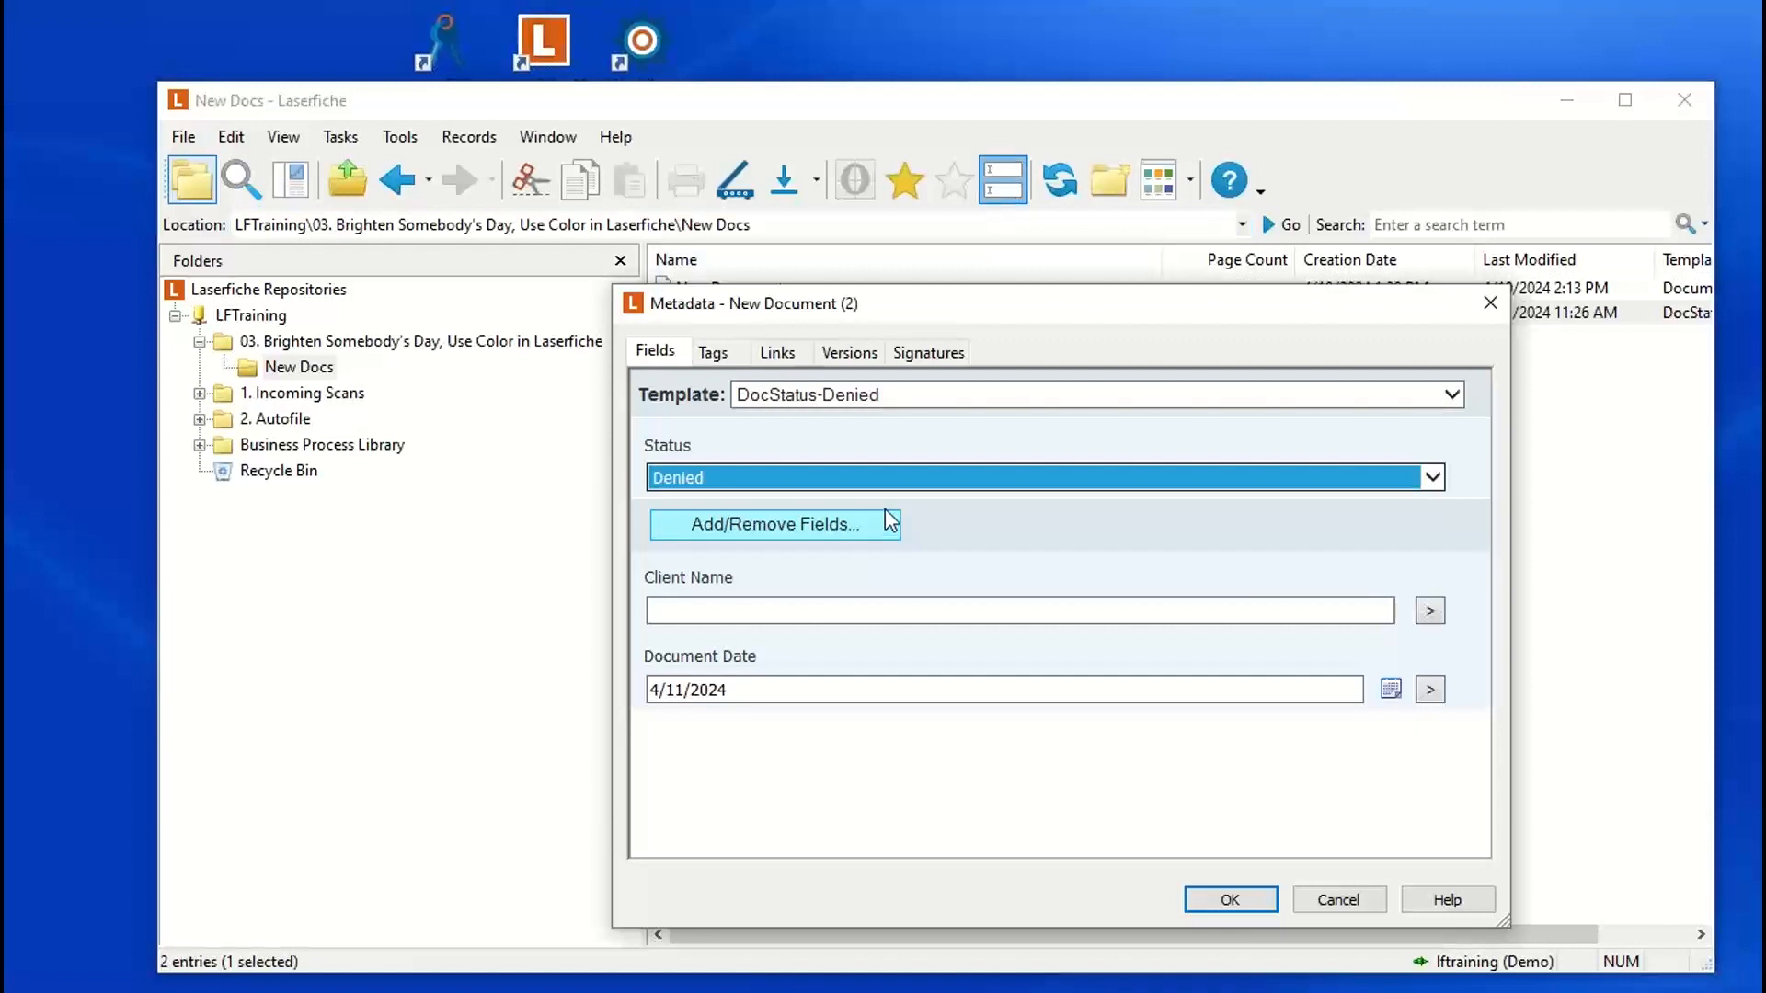
{"action": "left_click", "coordinate": [823, 480]}
{"action": "left_click", "coordinate": [713, 440]}
{"action": "left_click", "coordinate": [1229, 900]}
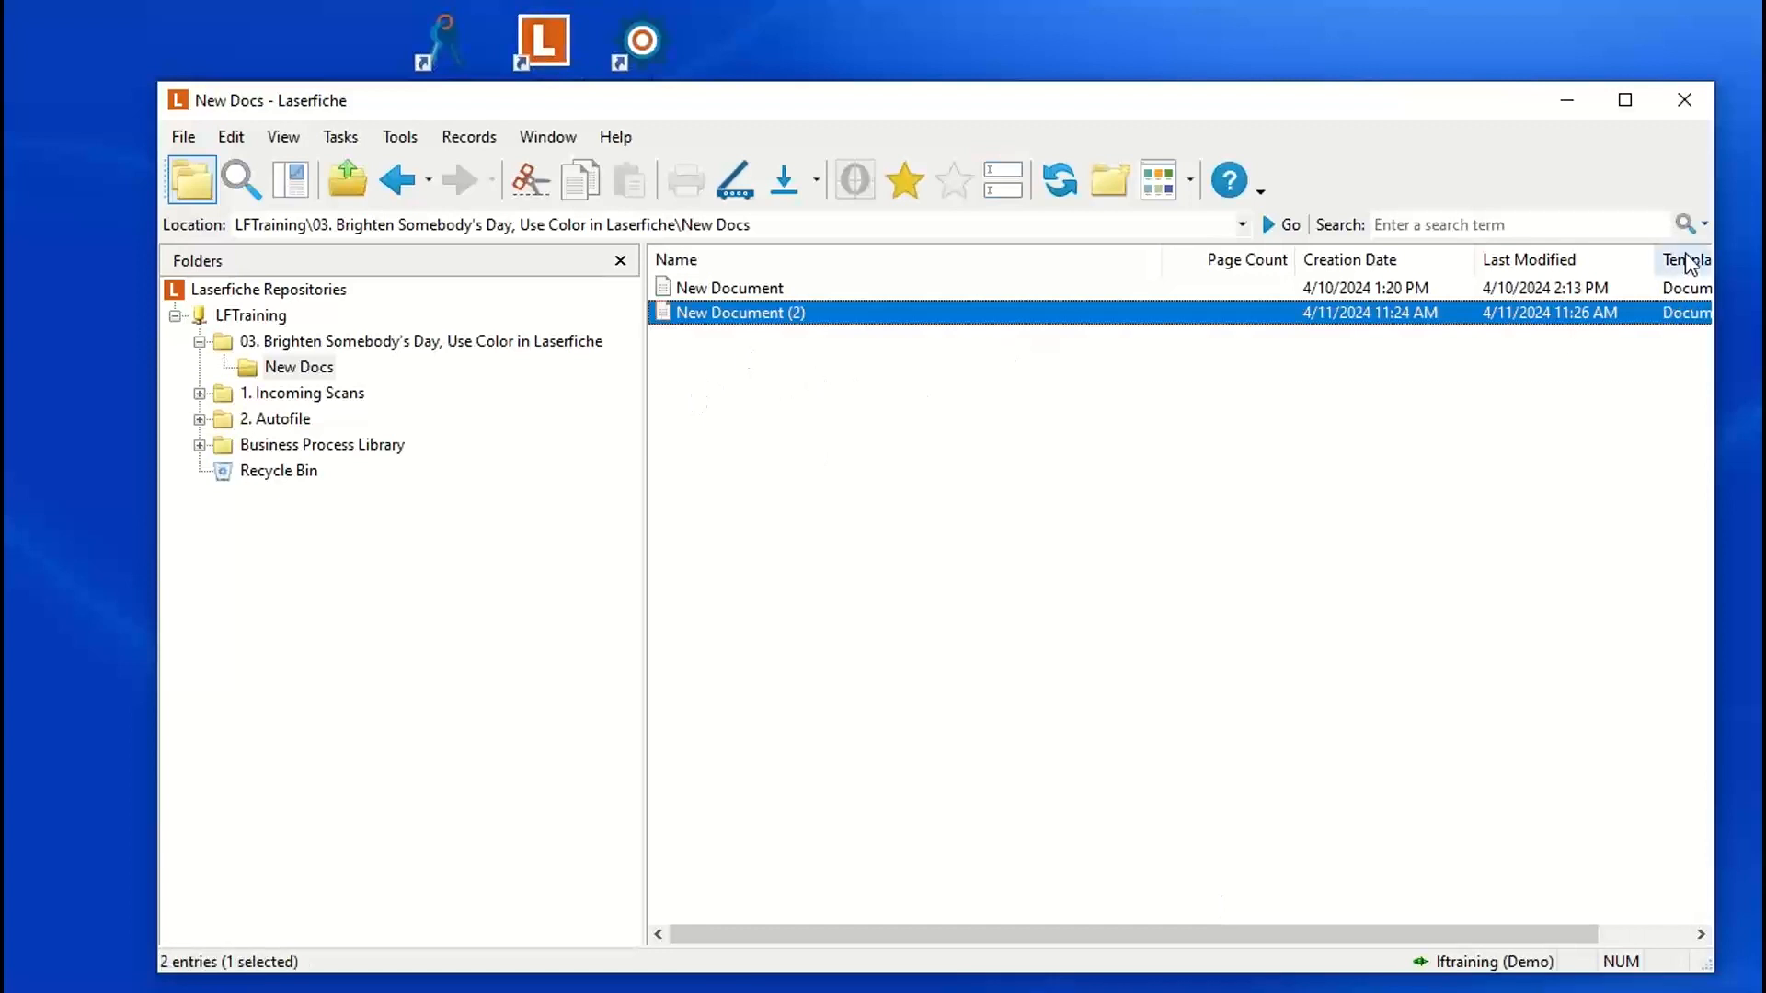
Step: Move the Template Name column directly after Name in the New Docs list and narrow the Name column
{"action": "left_click_drag", "start_coordinate": [1691, 263], "coordinate": [1152, 287]}
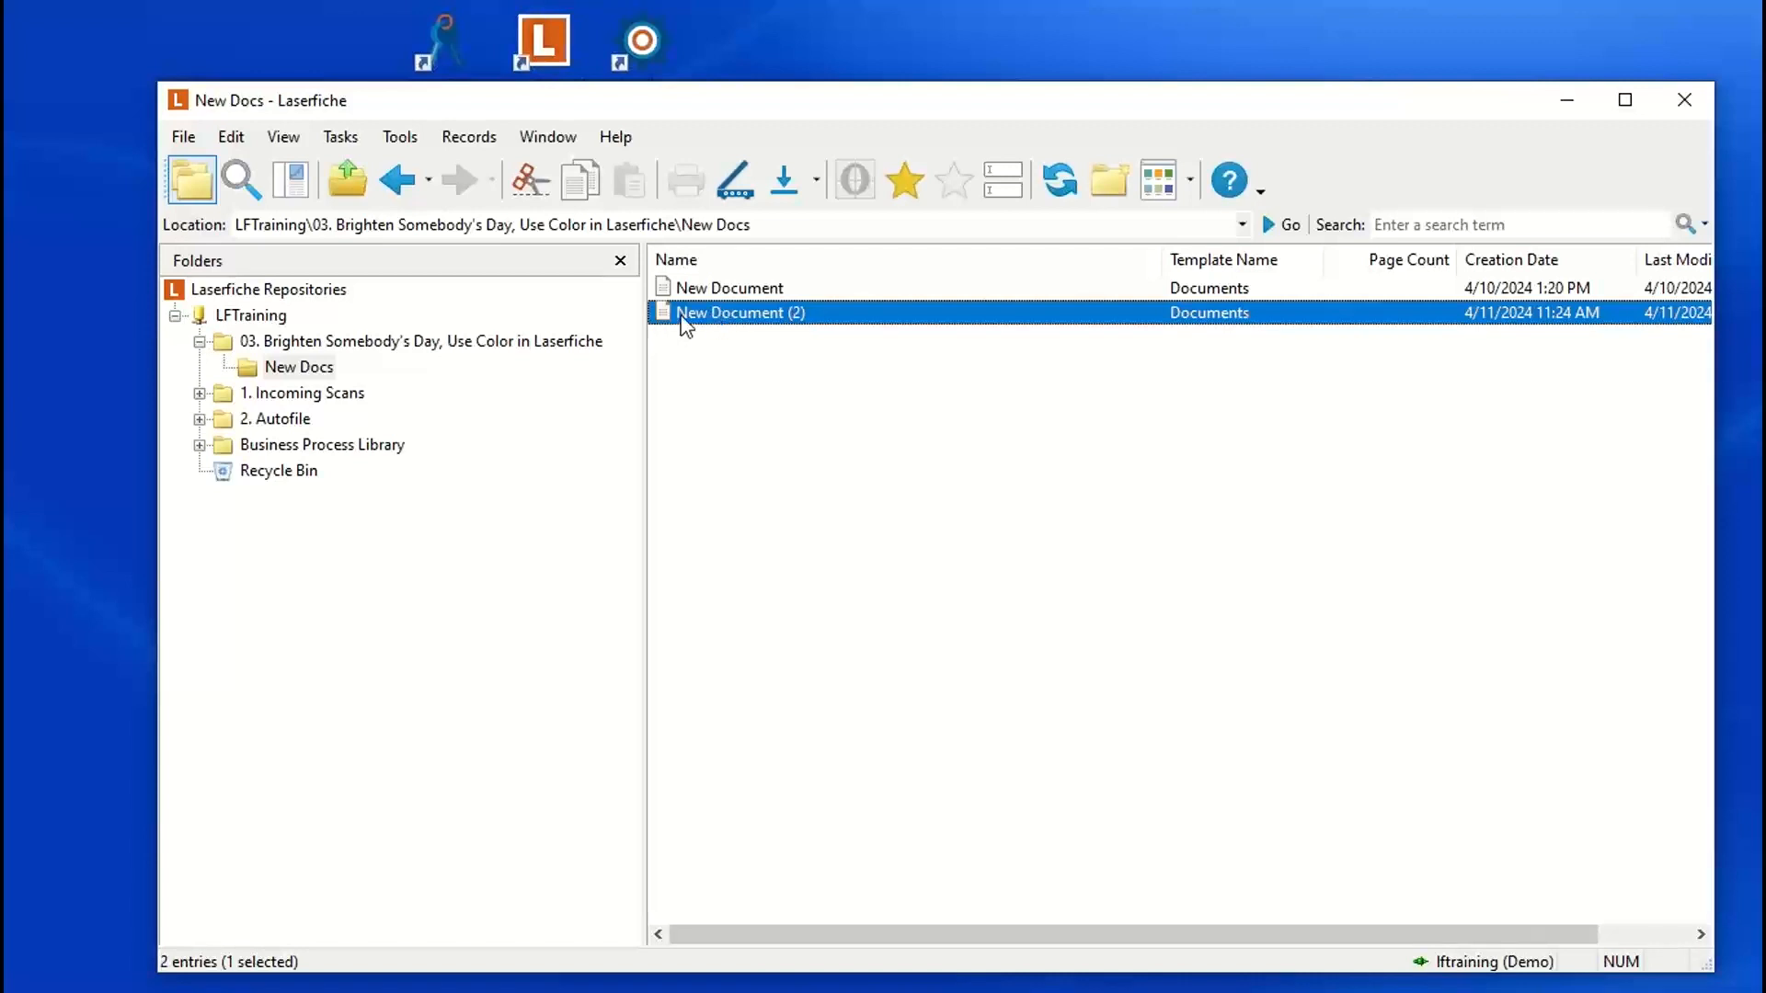
{"action": "left_click", "coordinate": [746, 360]}
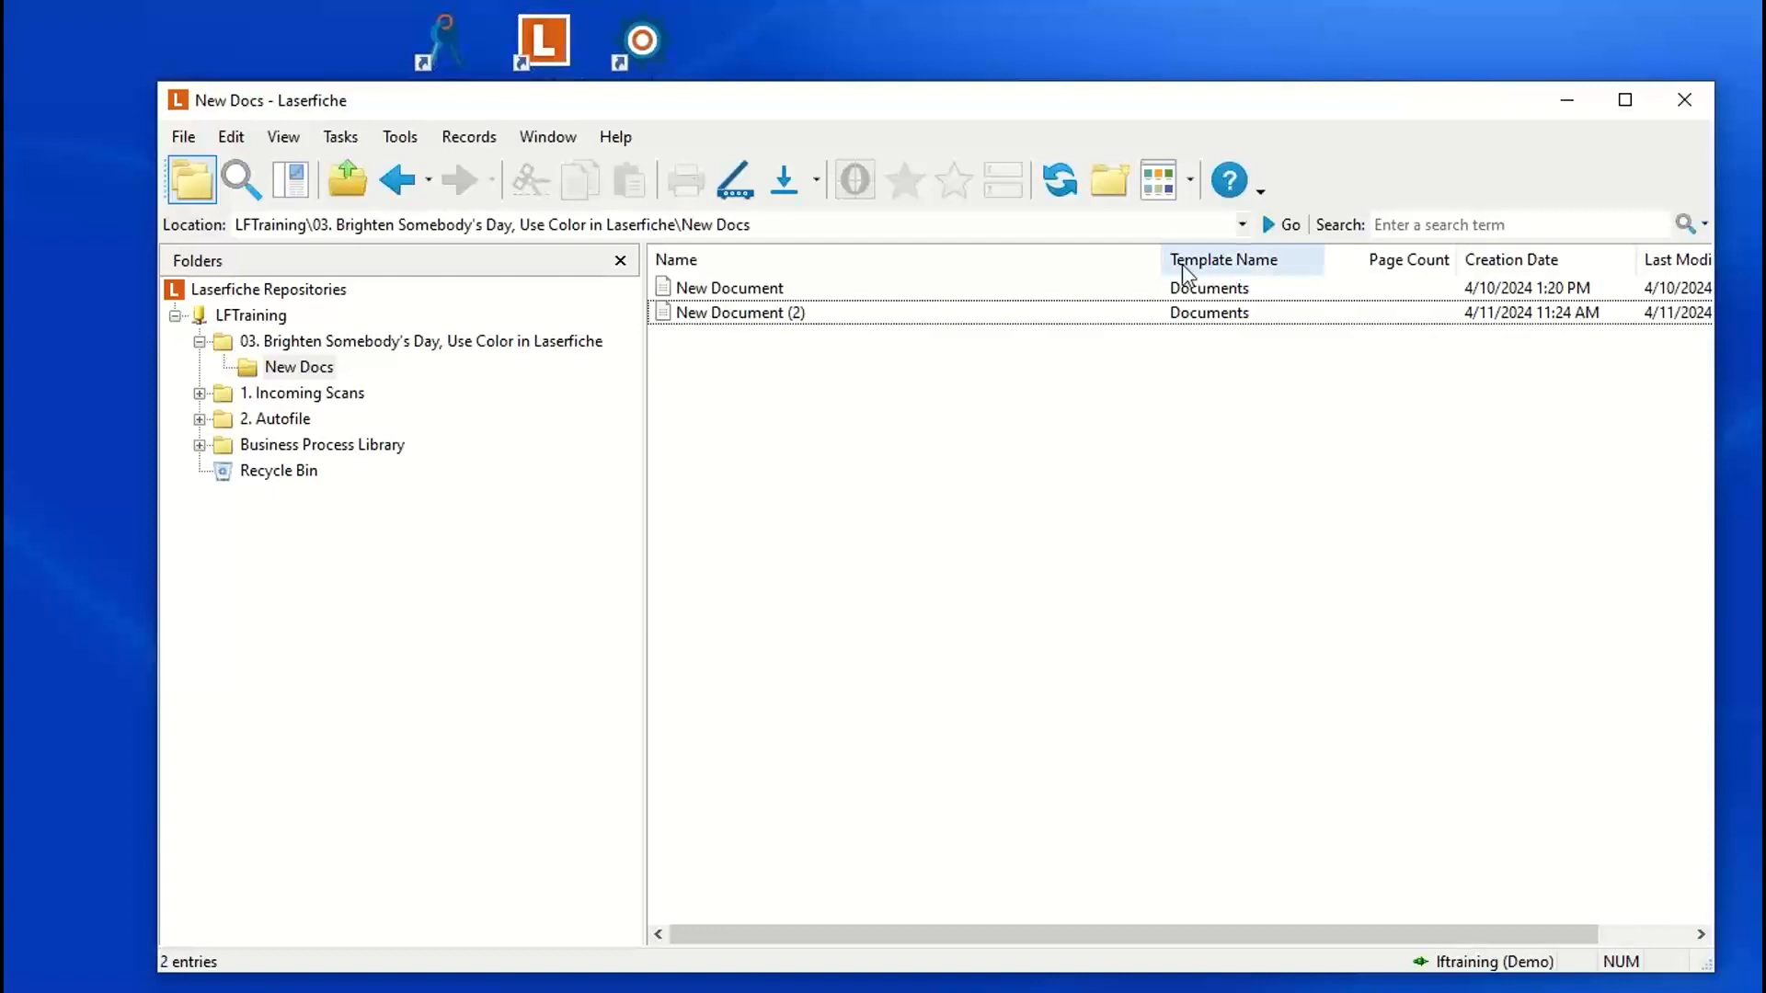
{"action": "left_click_drag", "start_coordinate": [1162, 261], "coordinate": [989, 265]}
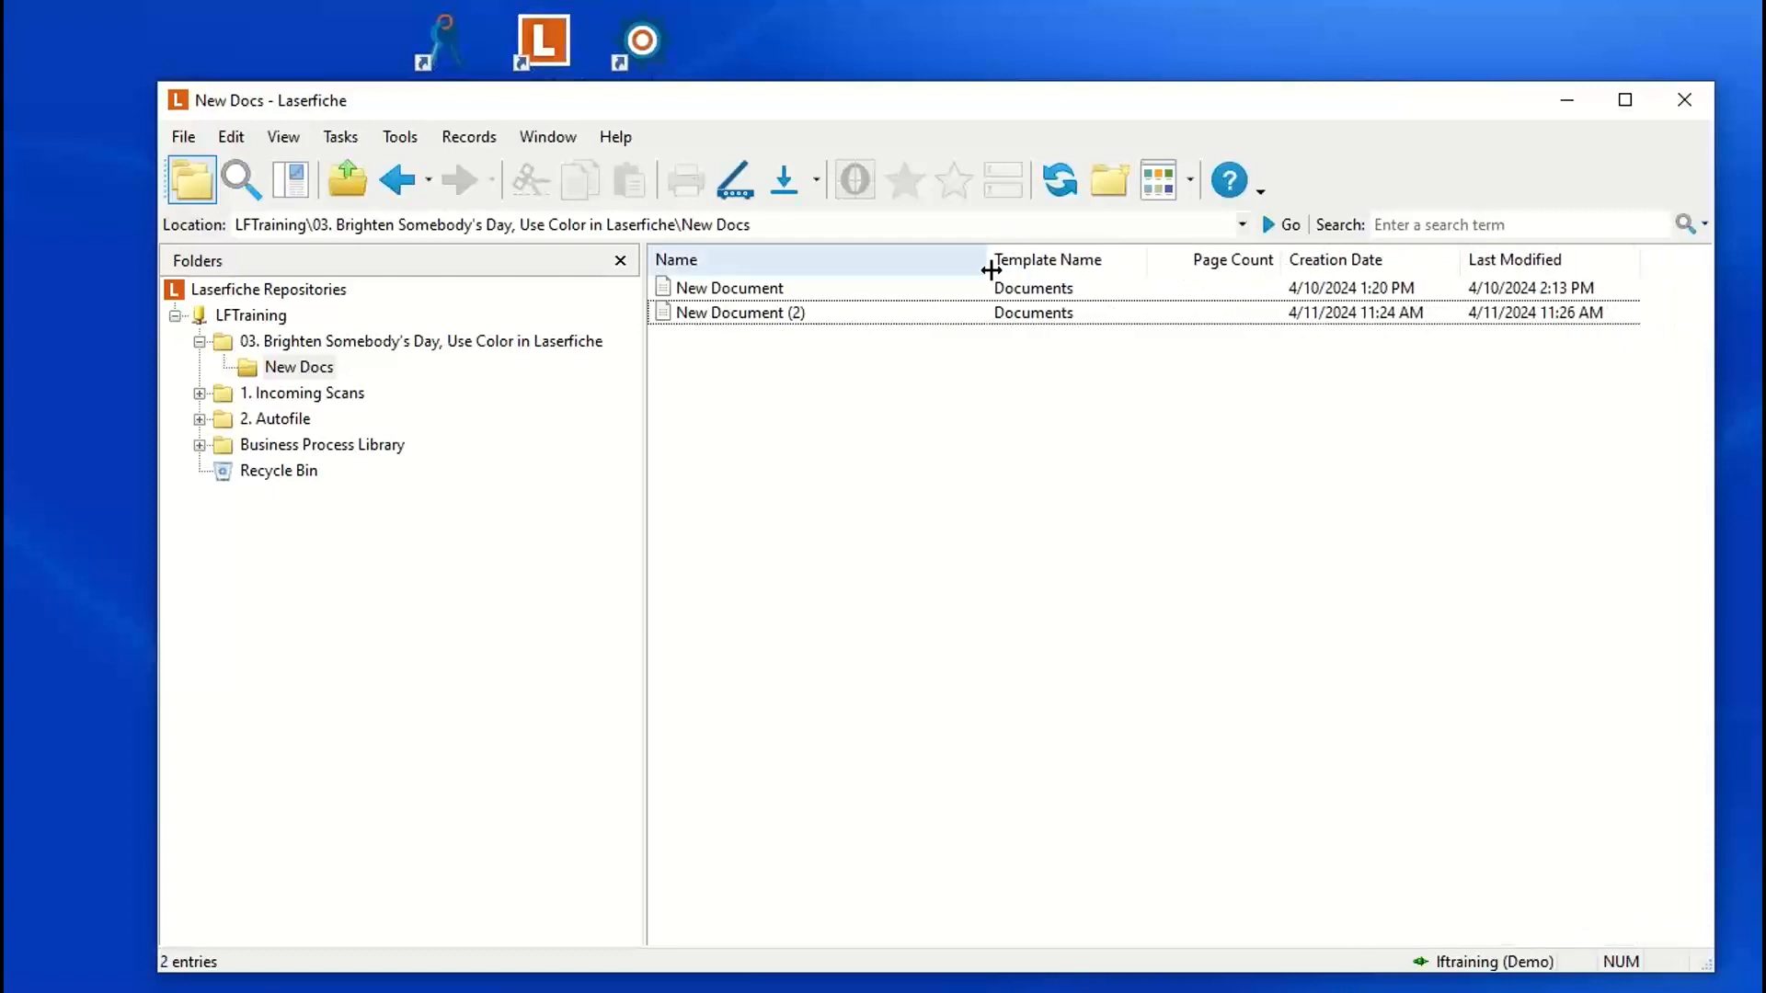
{"action": "left_click", "coordinate": [806, 317]}
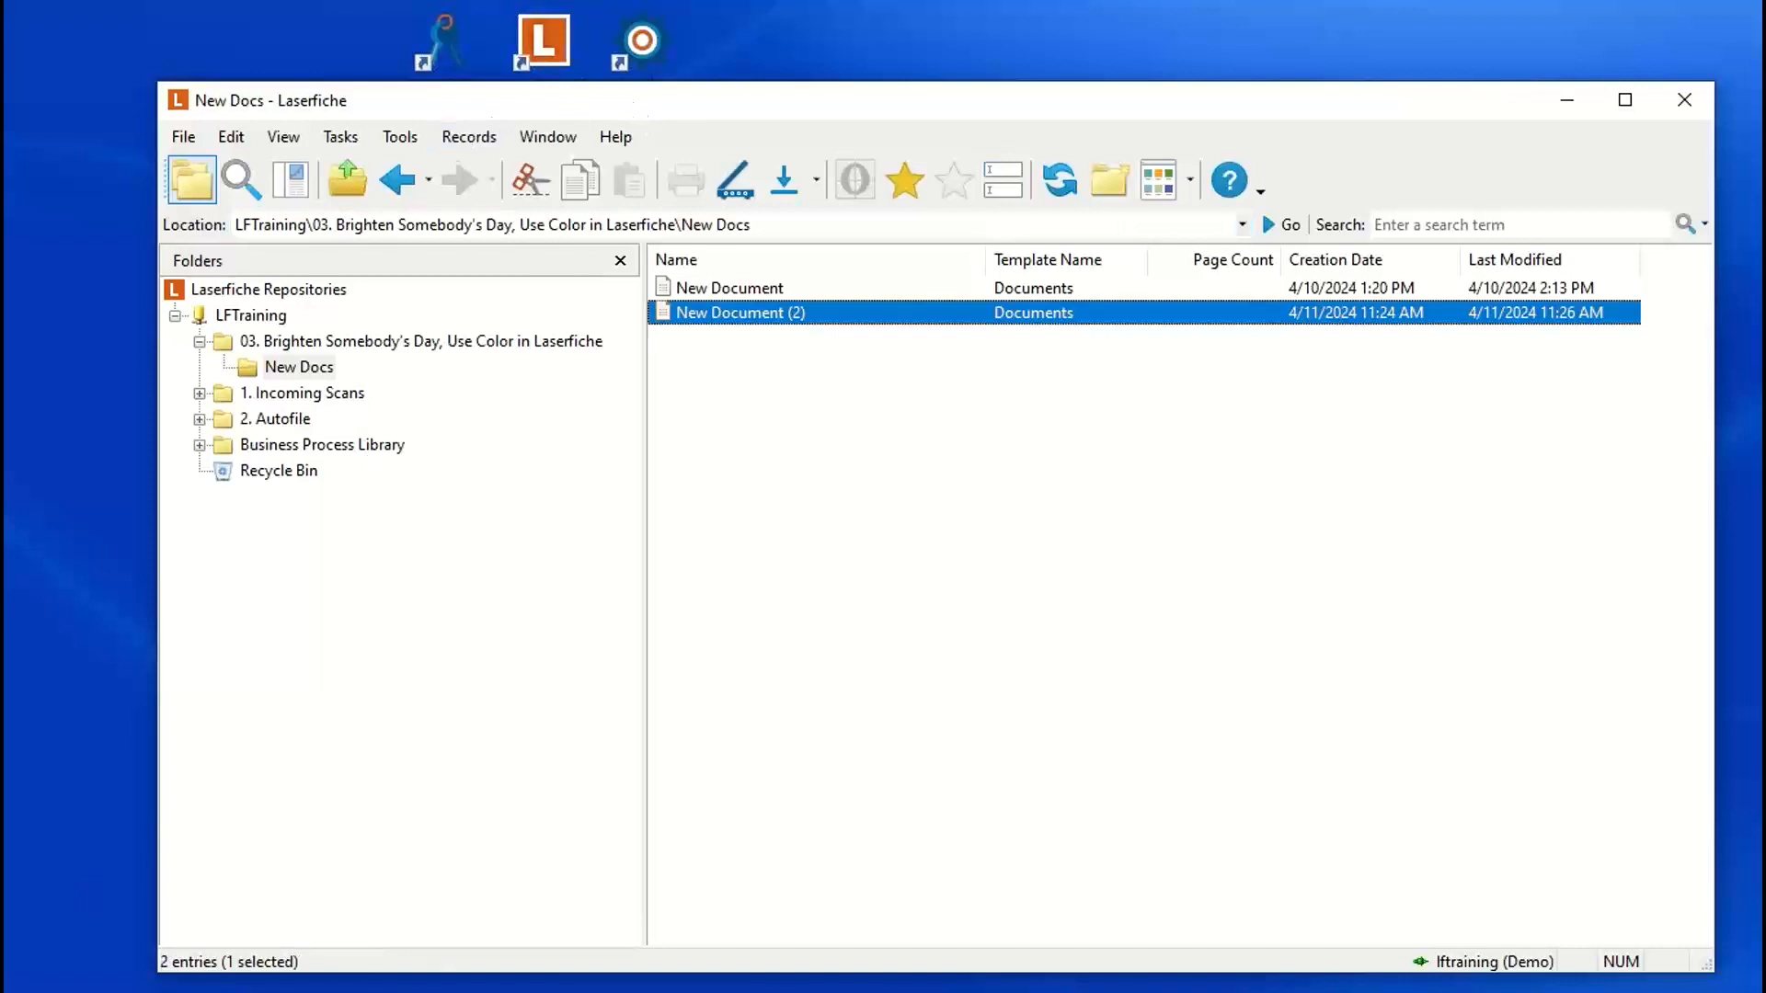
Step: In the Administration Console, open the Documents template's properties to examine its Status field, then return to the Laserfiche client
{"action": "key", "text": "alt+Tab"}
{"action": "left_click", "coordinate": [689, 545]}
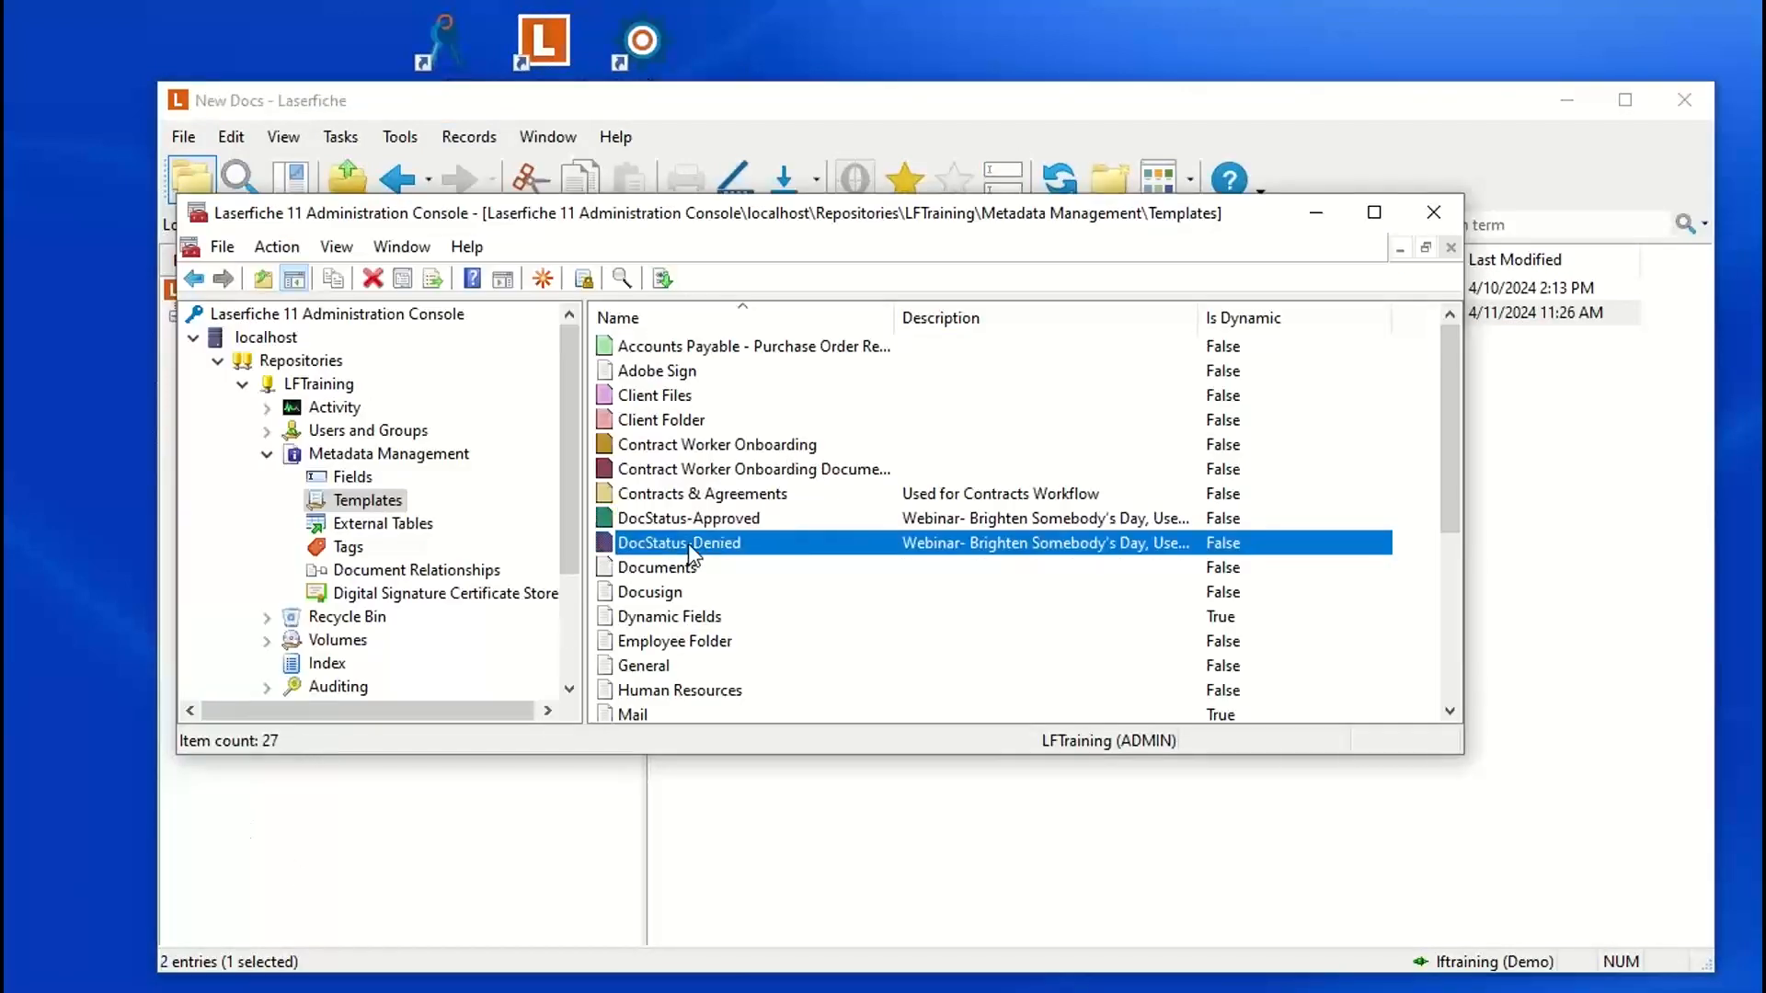
{"action": "left_click", "coordinate": [700, 521]}
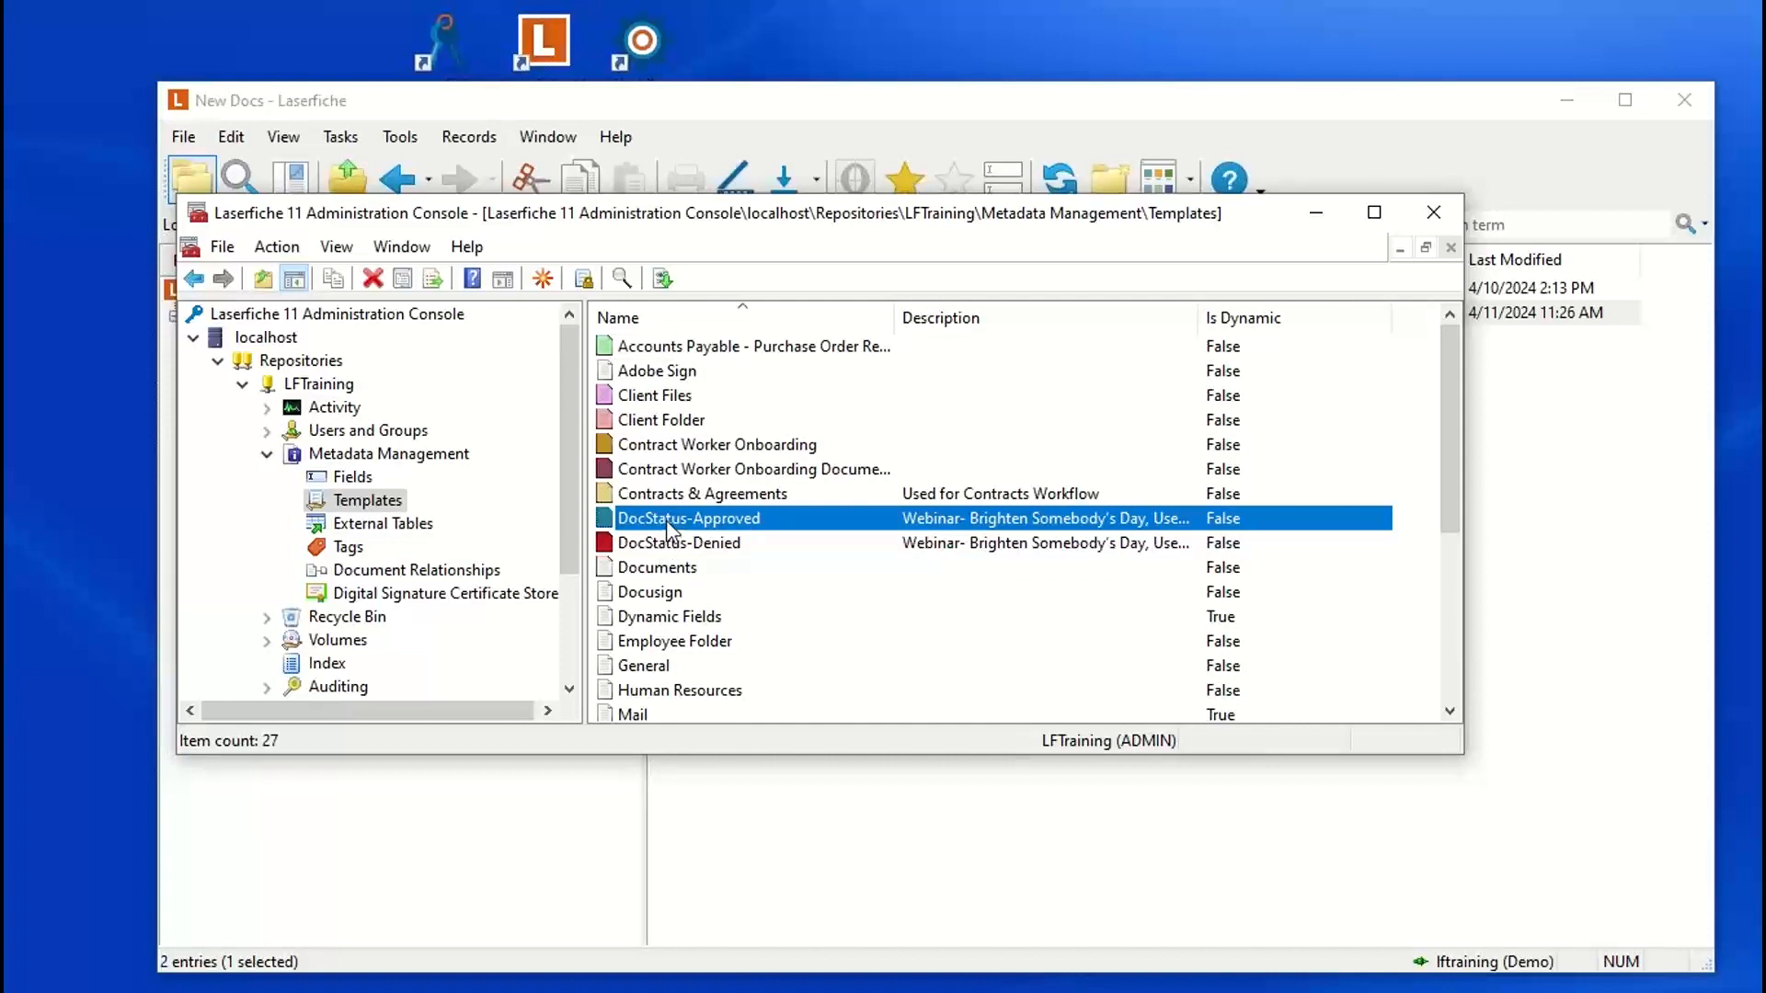
{"action": "left_click", "coordinate": [664, 570]}
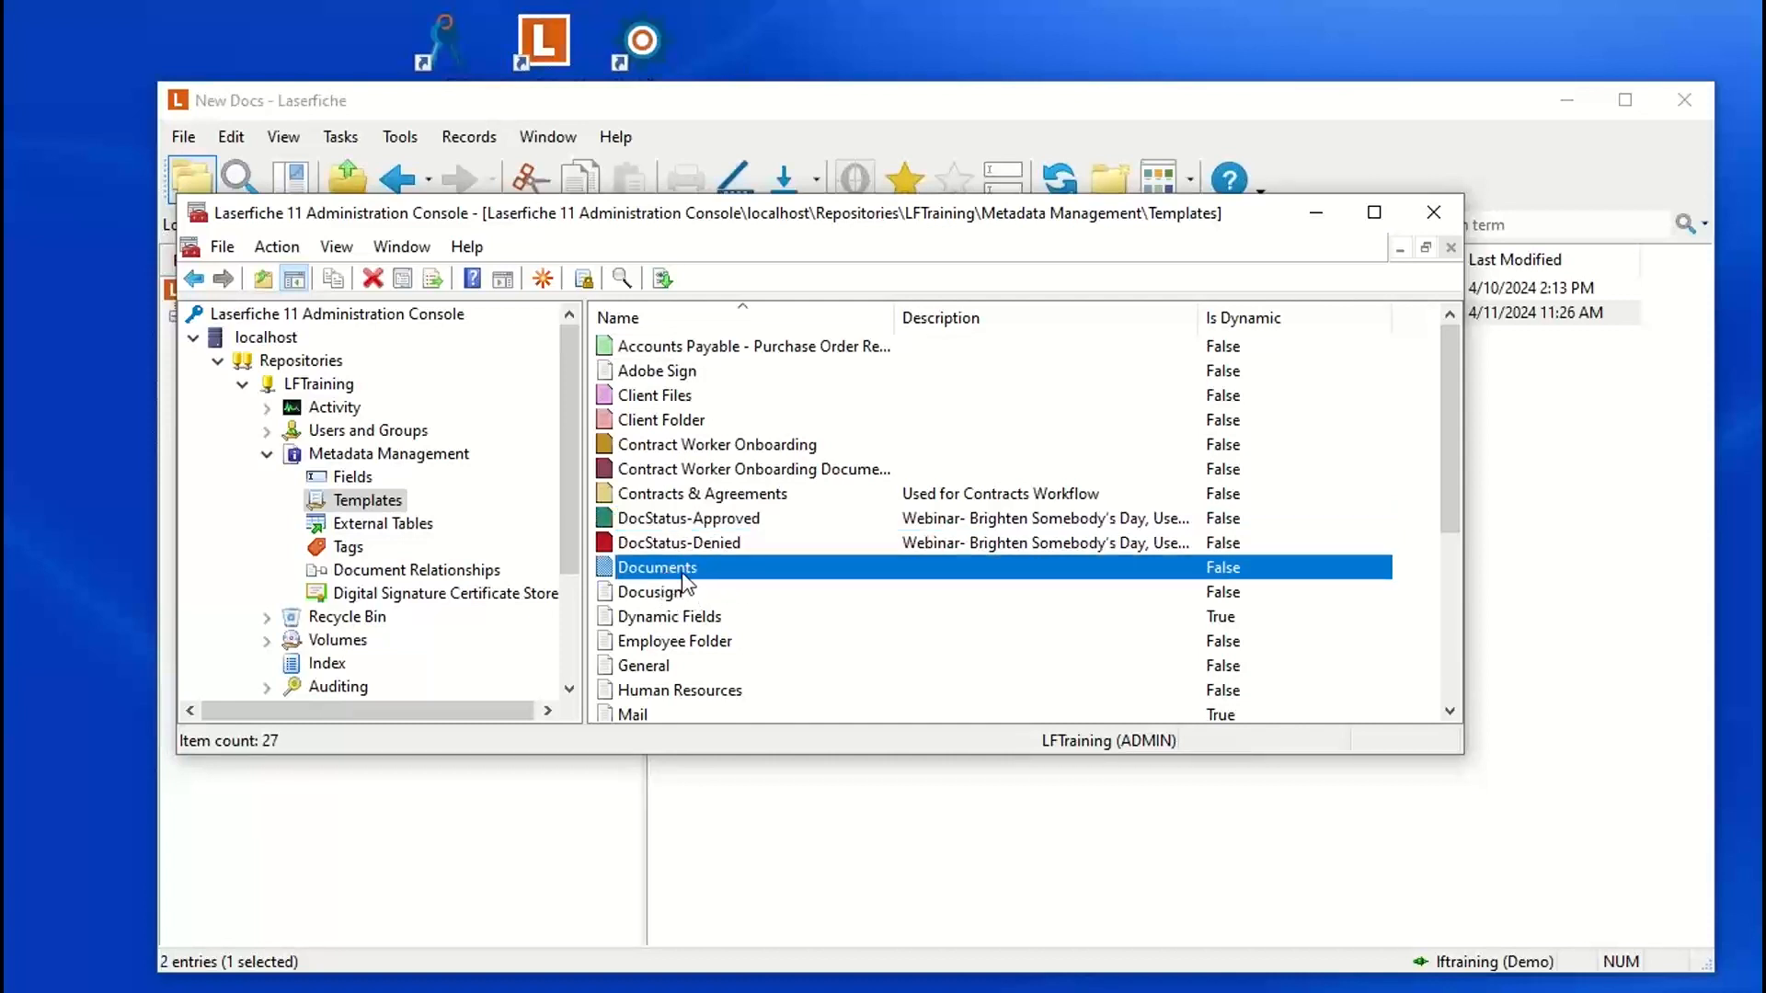
{"action": "double_click", "coordinate": [682, 569]}
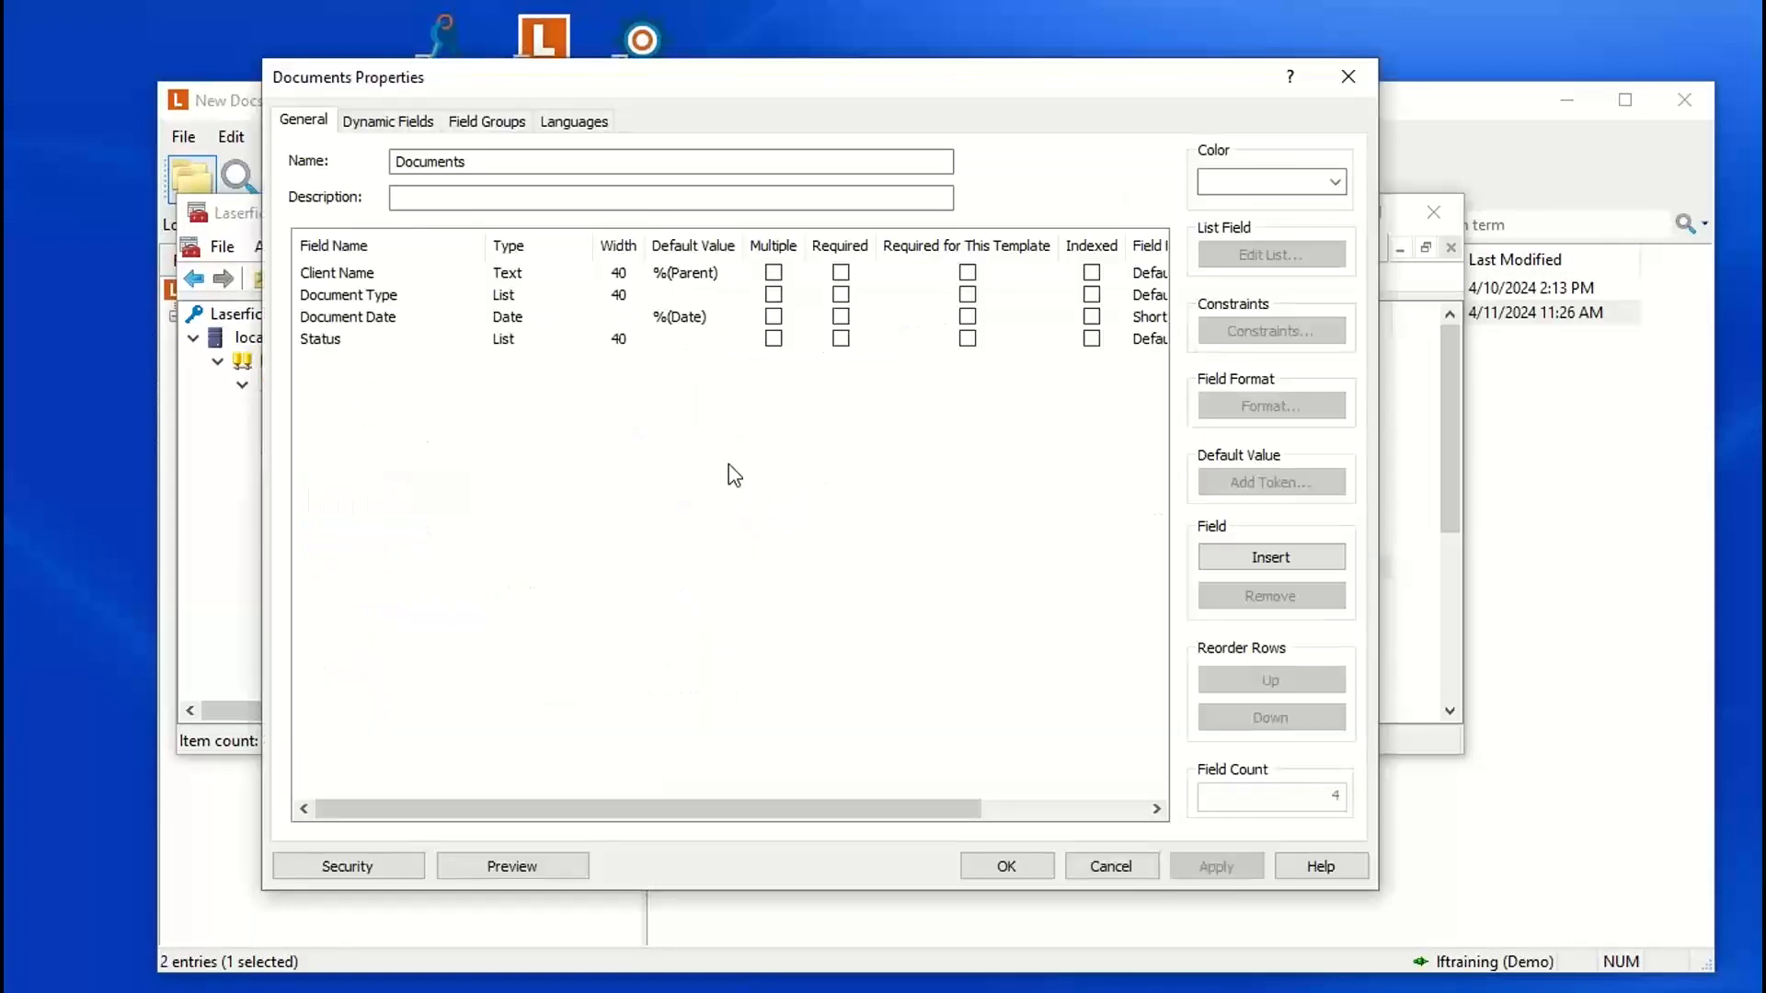
{"action": "left_click", "coordinate": [342, 340]}
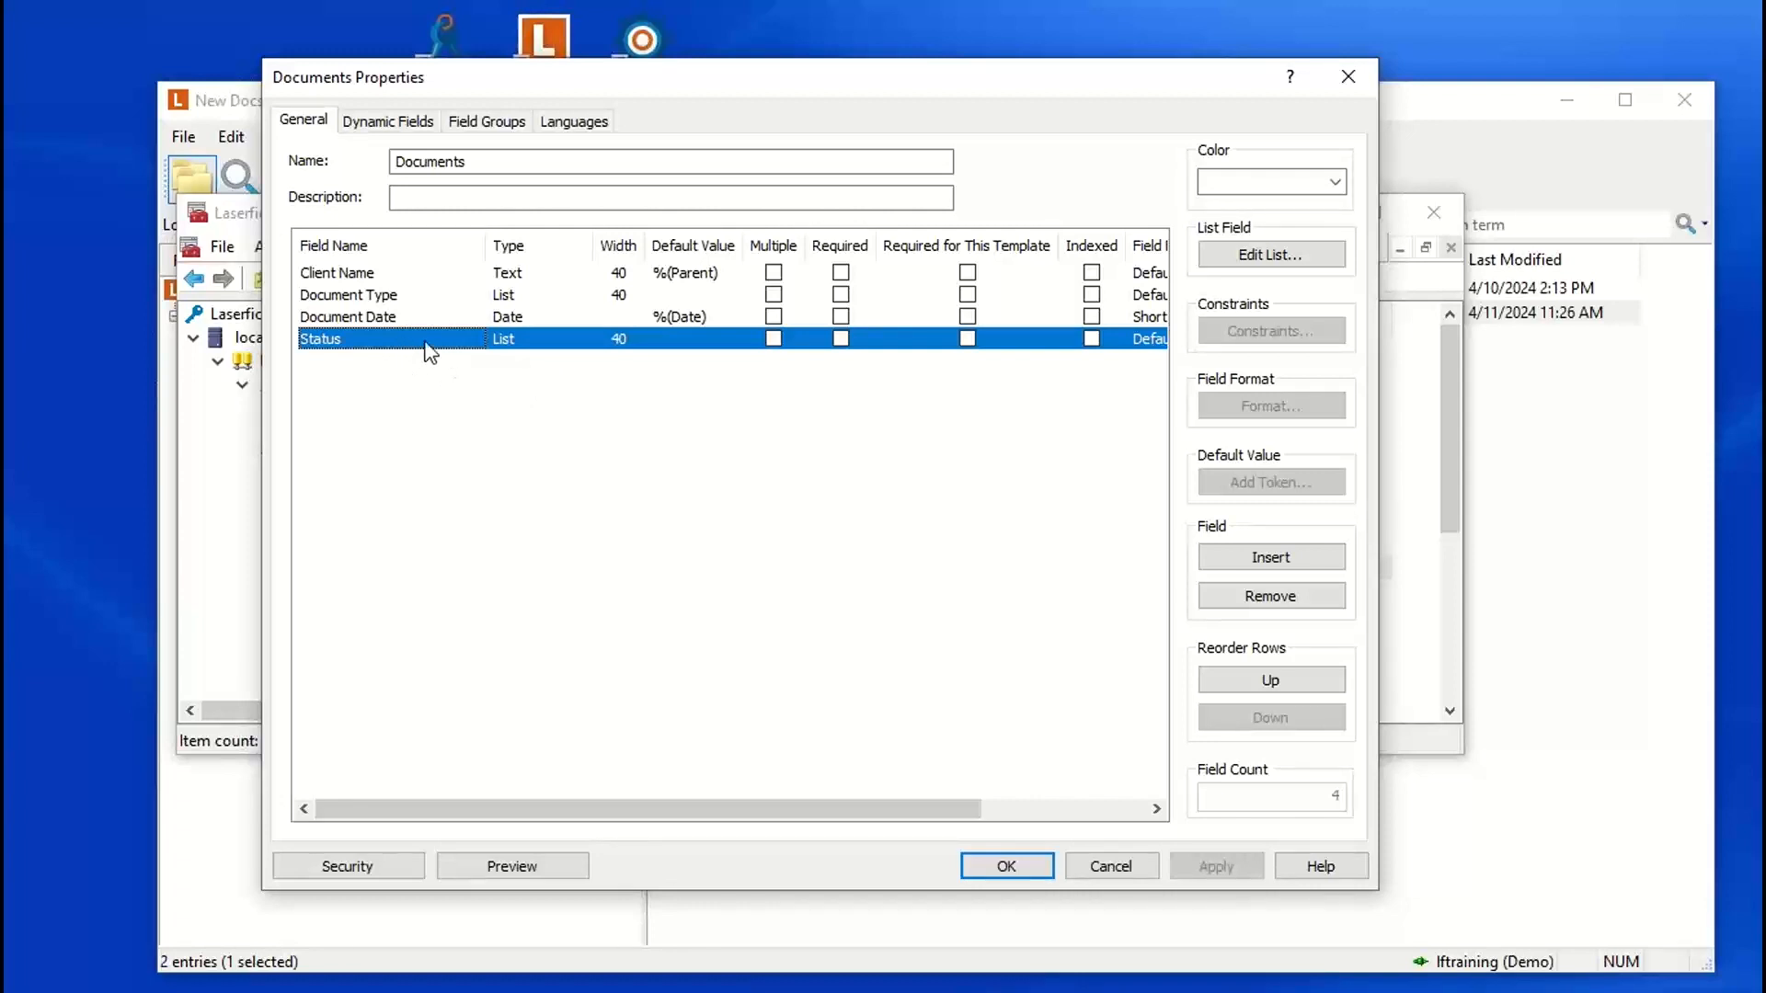
{"action": "left_click_drag", "start_coordinate": [813, 92], "coordinate": [875, 356]}
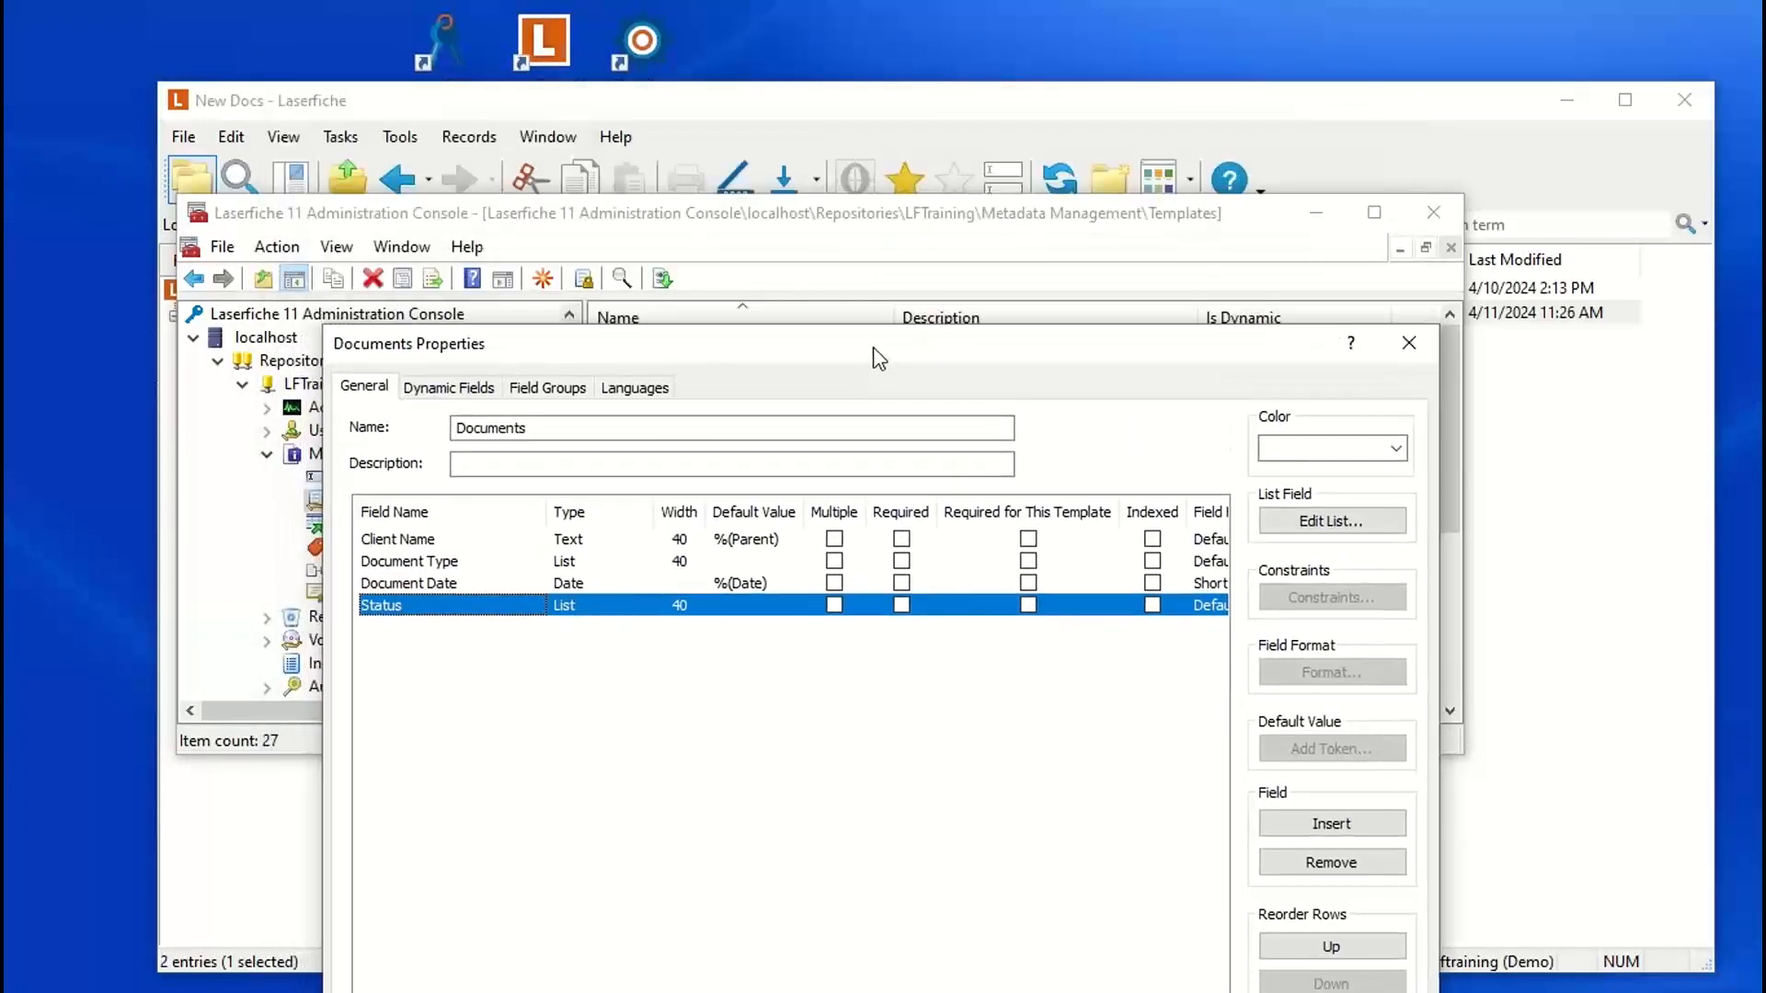
{"action": "left_click", "coordinate": [815, 107]}
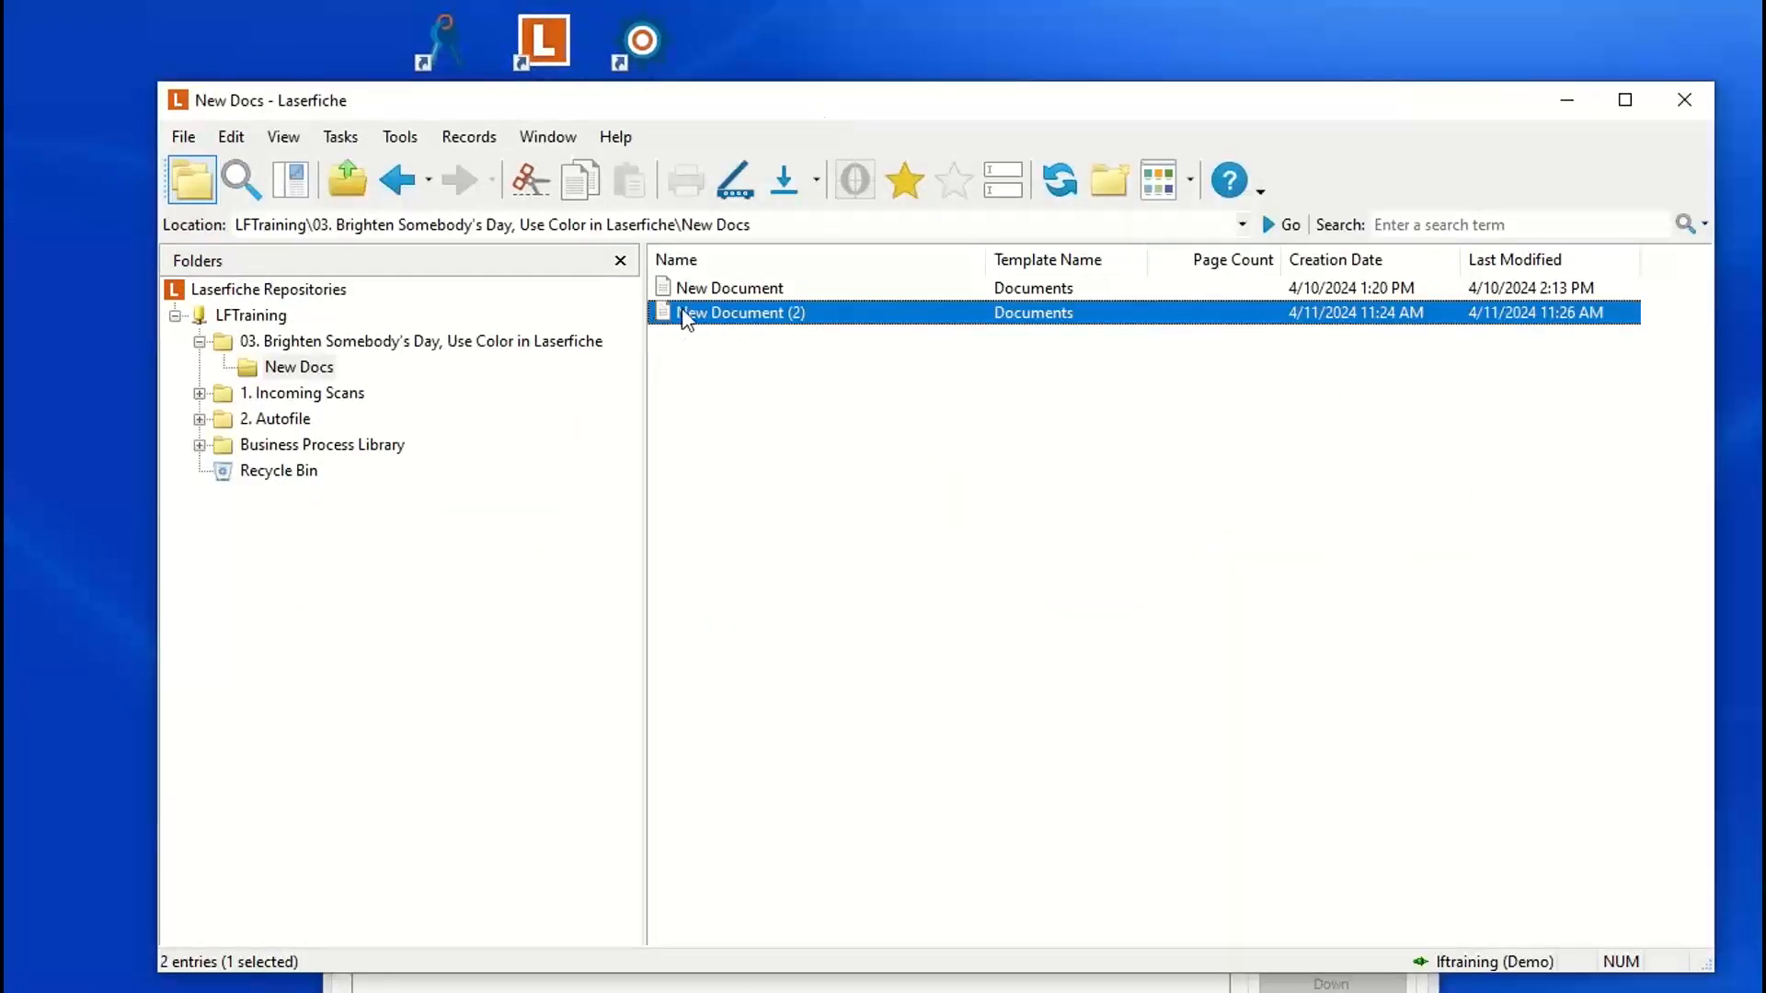
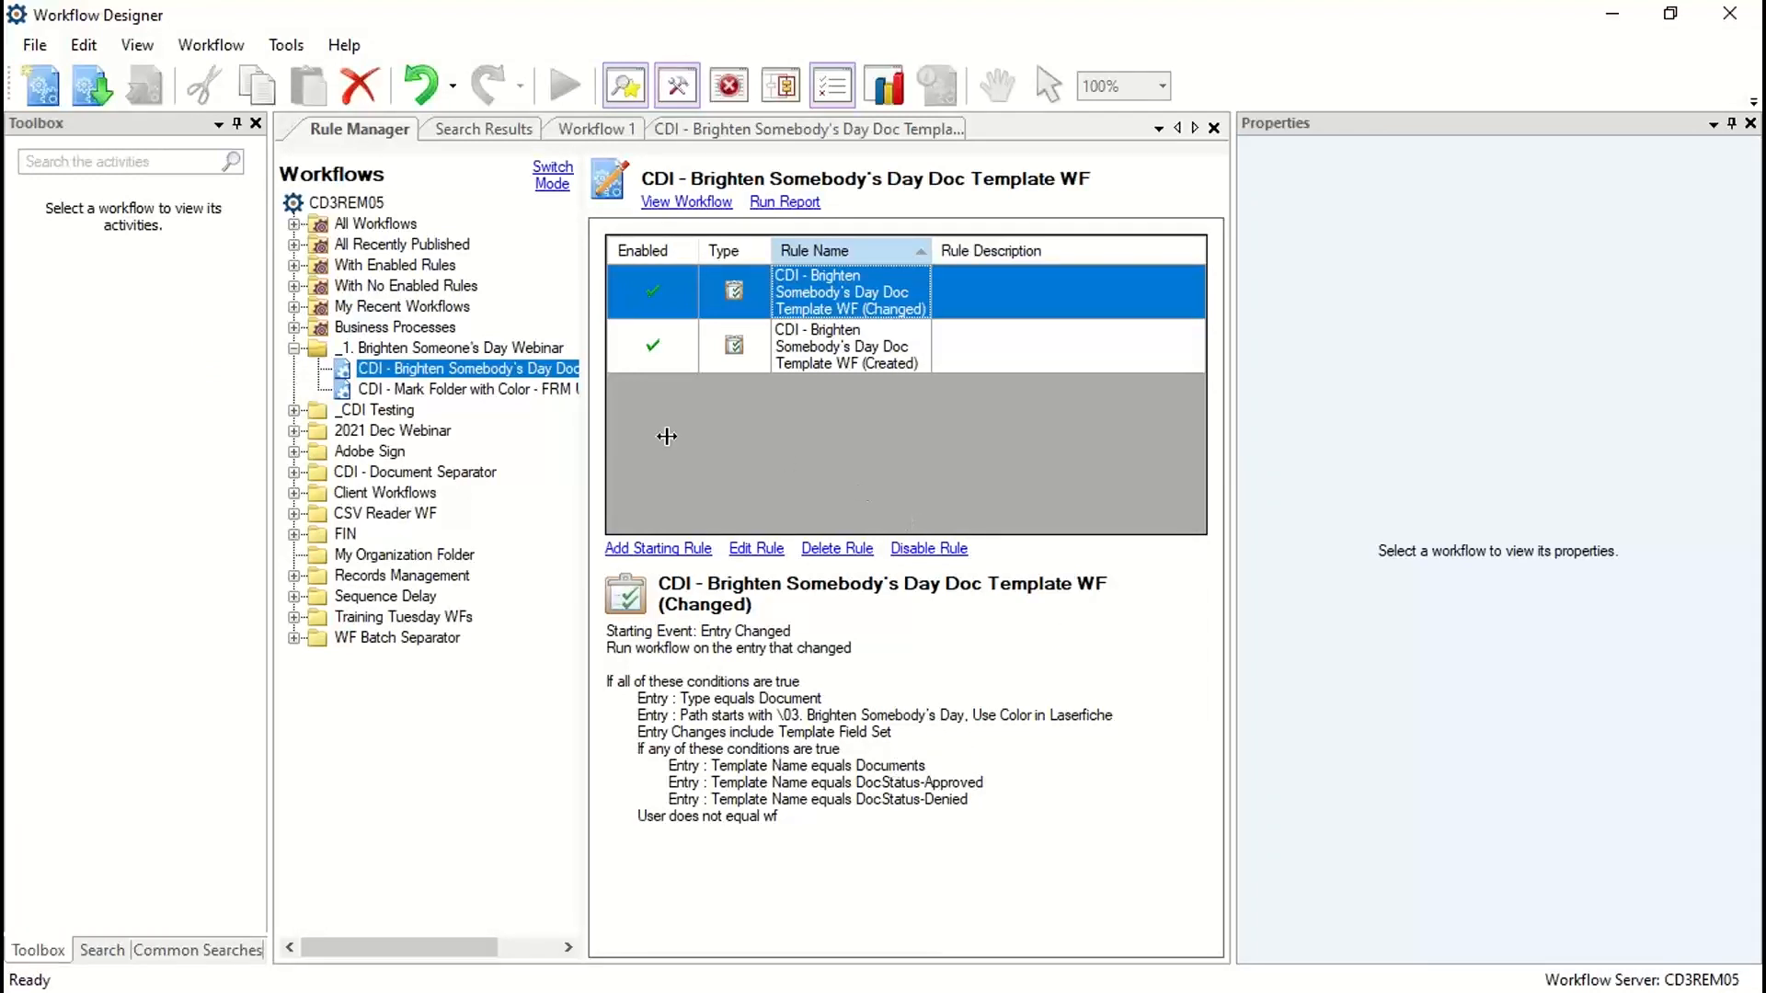
Step: Open the CDI - Brighten Somebody's Day Doc Template WF, enable its Invoke Workflow activity and publish the workflow
{"action": "left_click", "coordinate": [513, 377]}
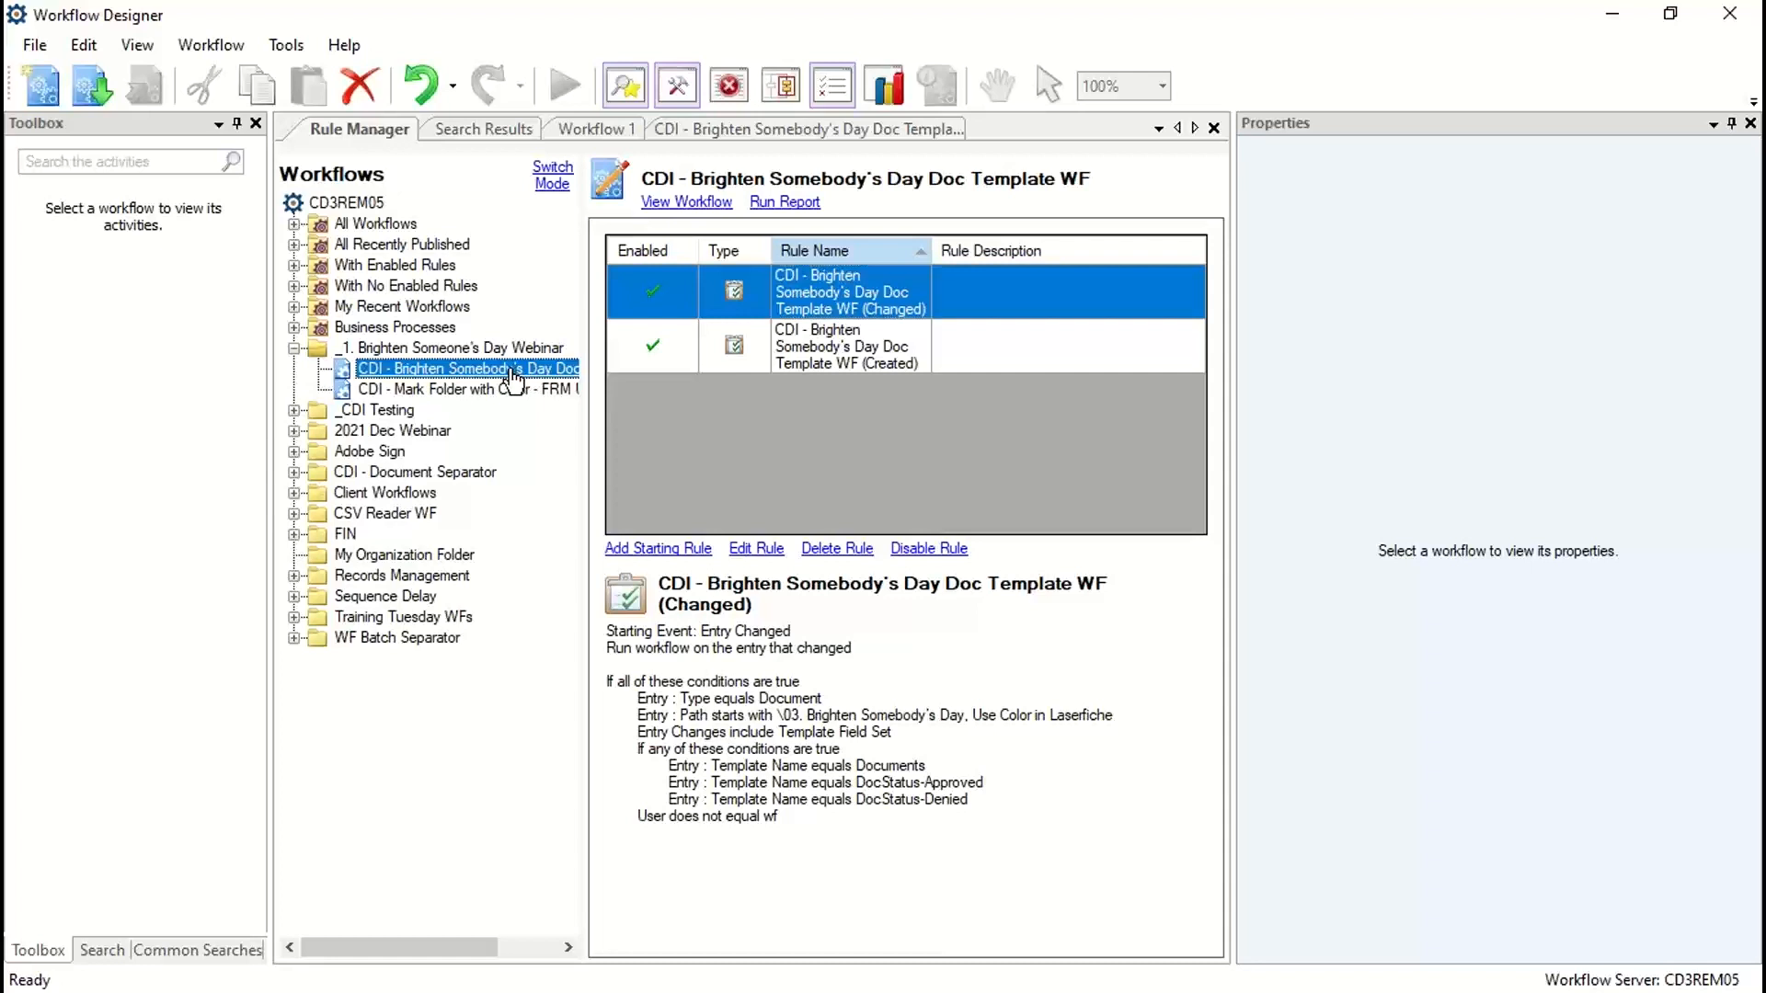
{"action": "double_click", "coordinate": [512, 377]}
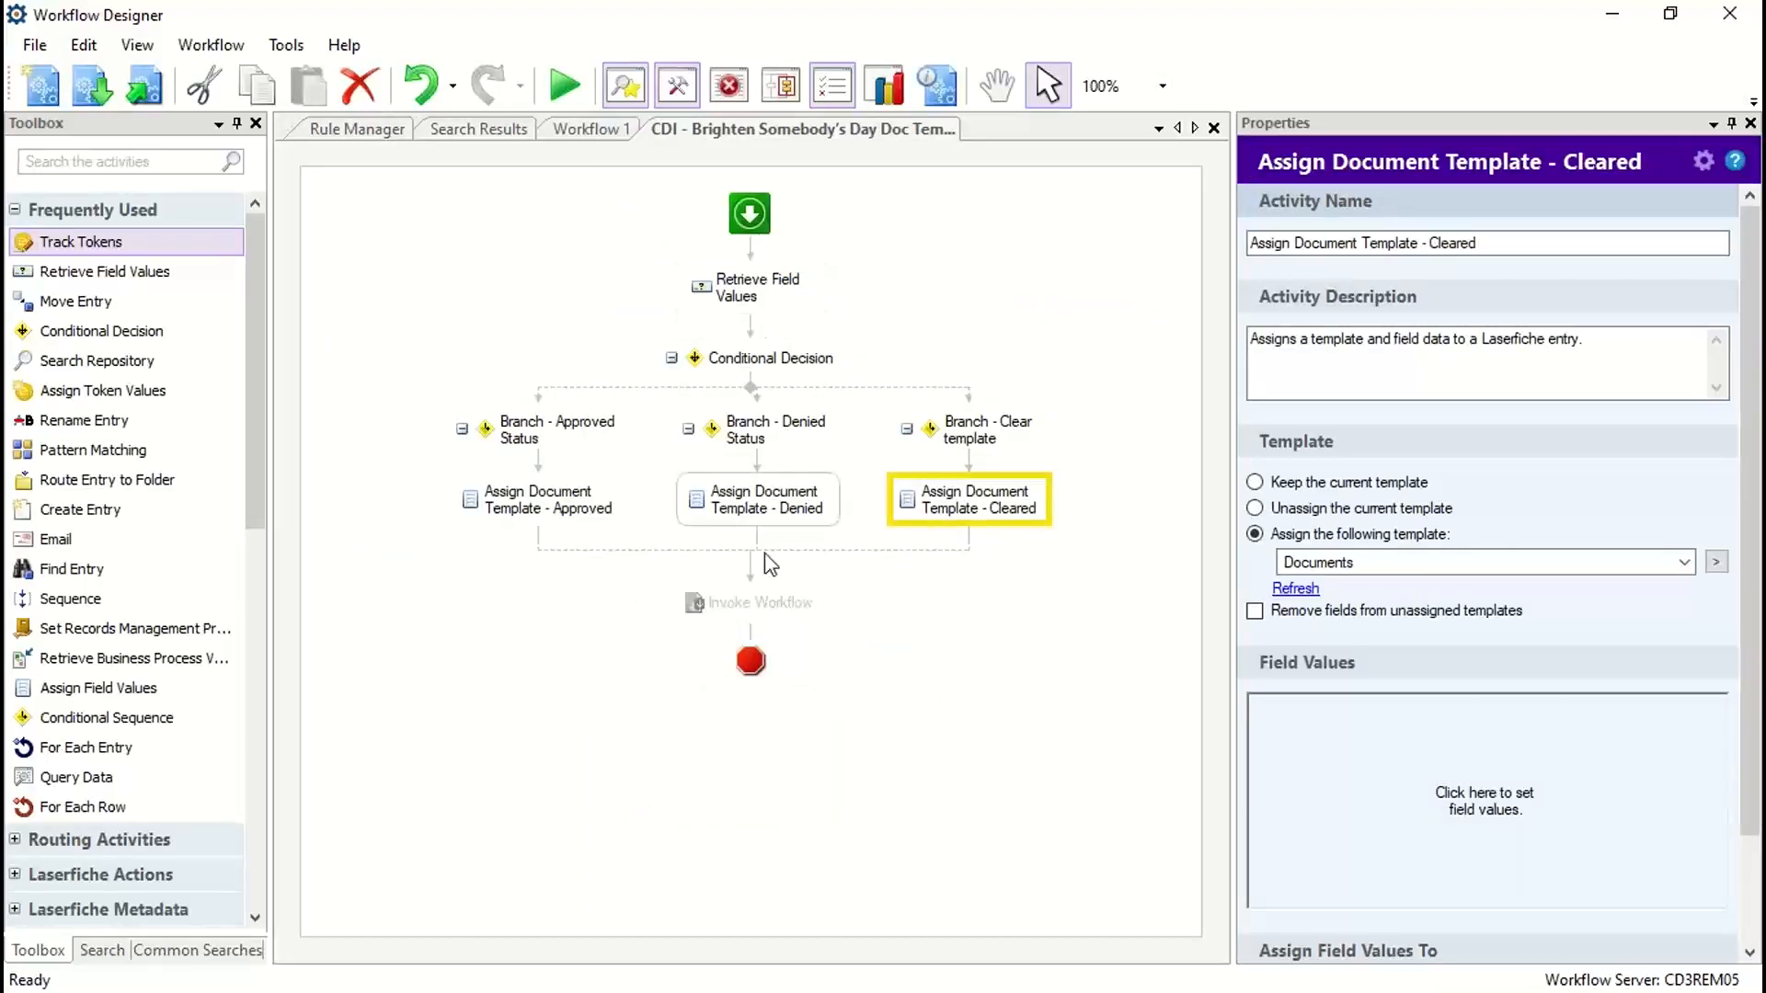
{"action": "left_click", "coordinate": [758, 607]}
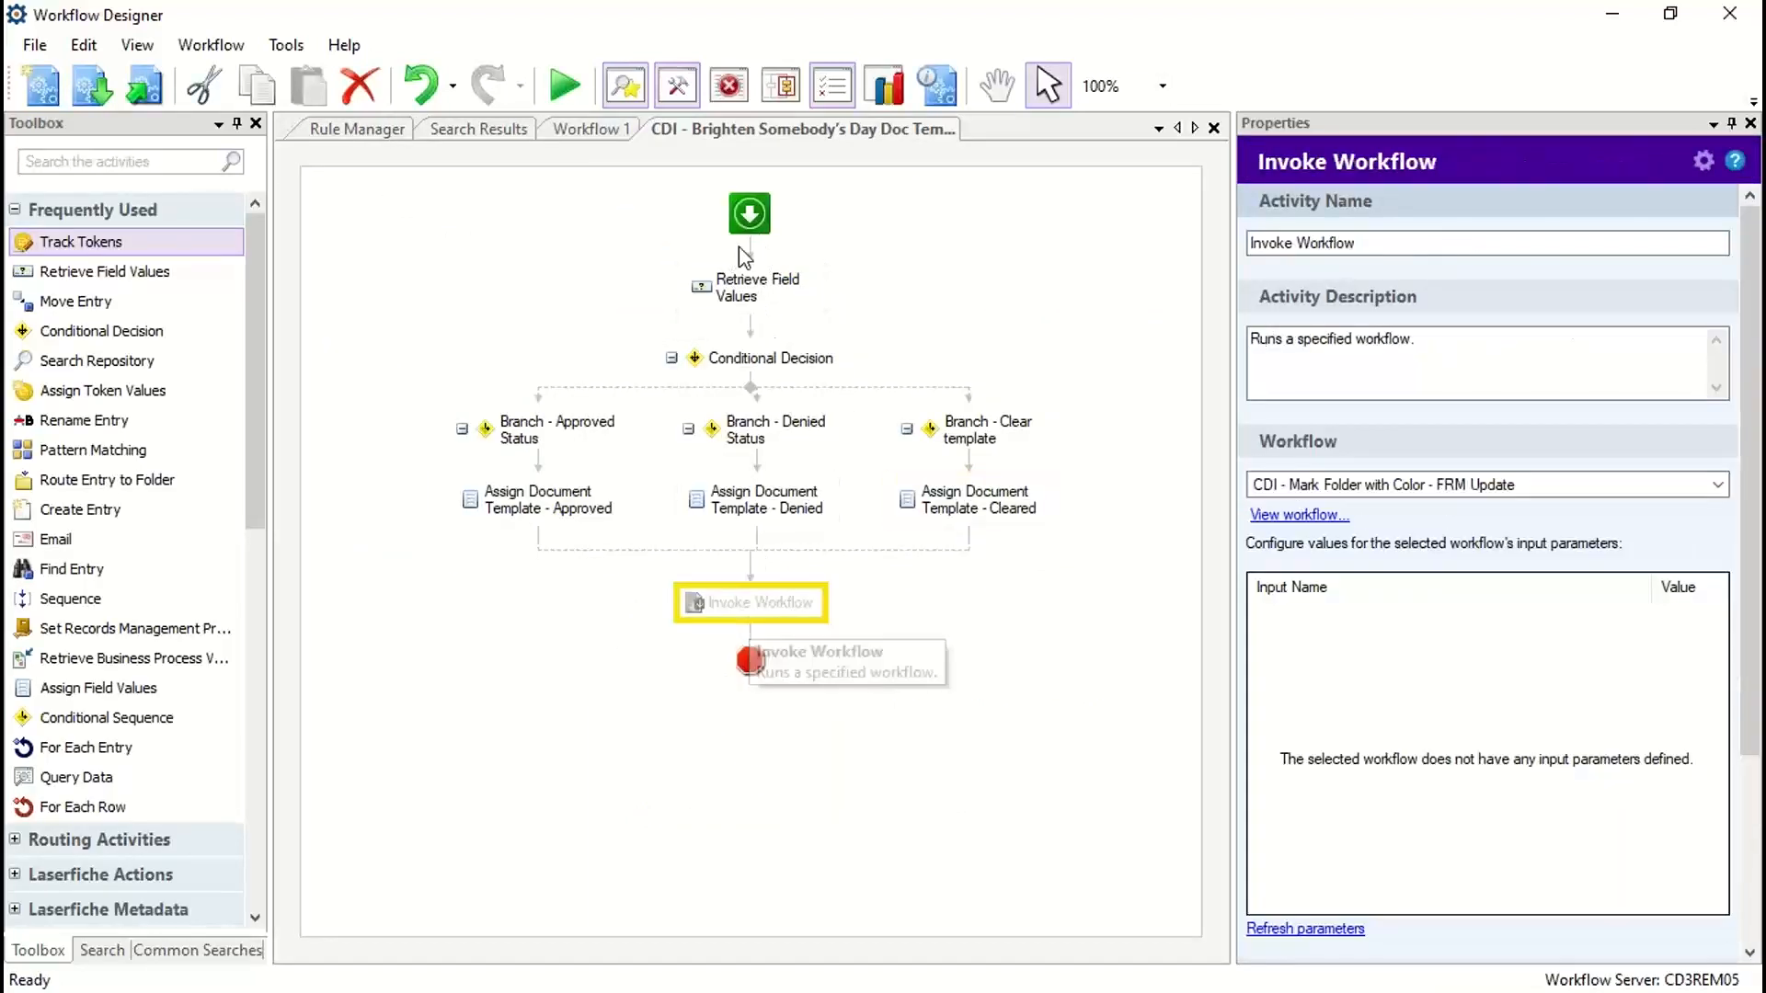
{"action": "right_click", "coordinate": [753, 609]}
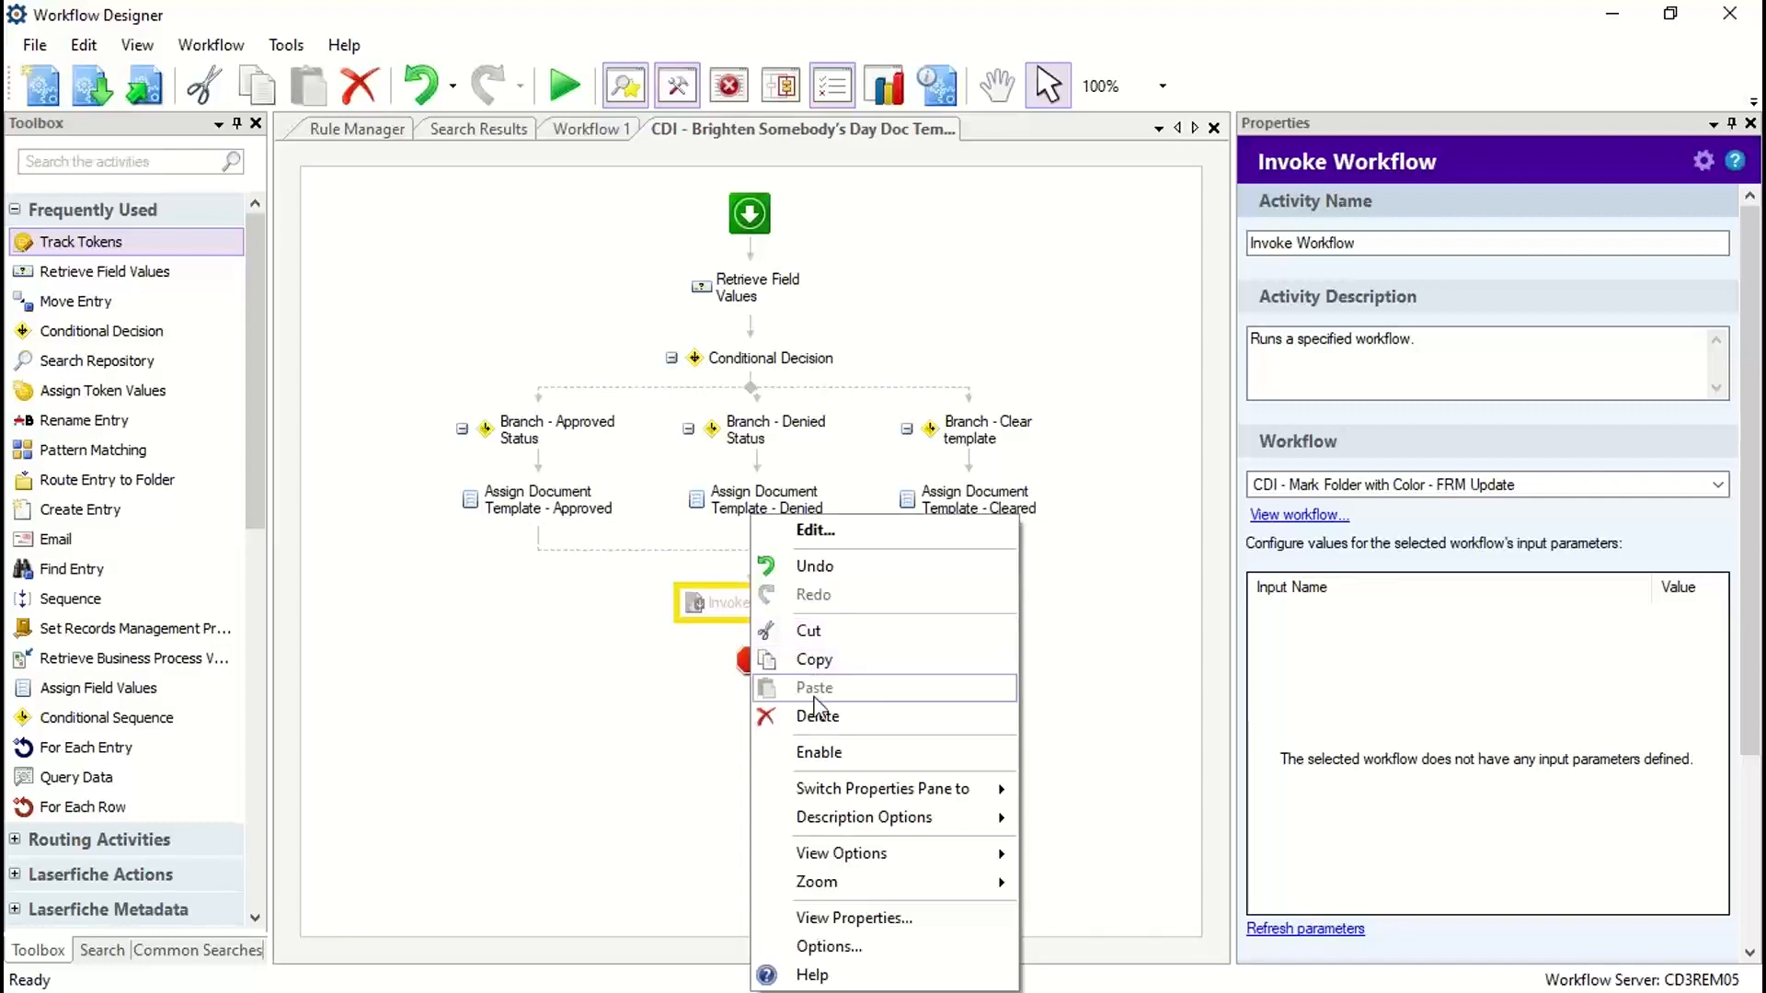
{"action": "left_click", "coordinate": [819, 755]}
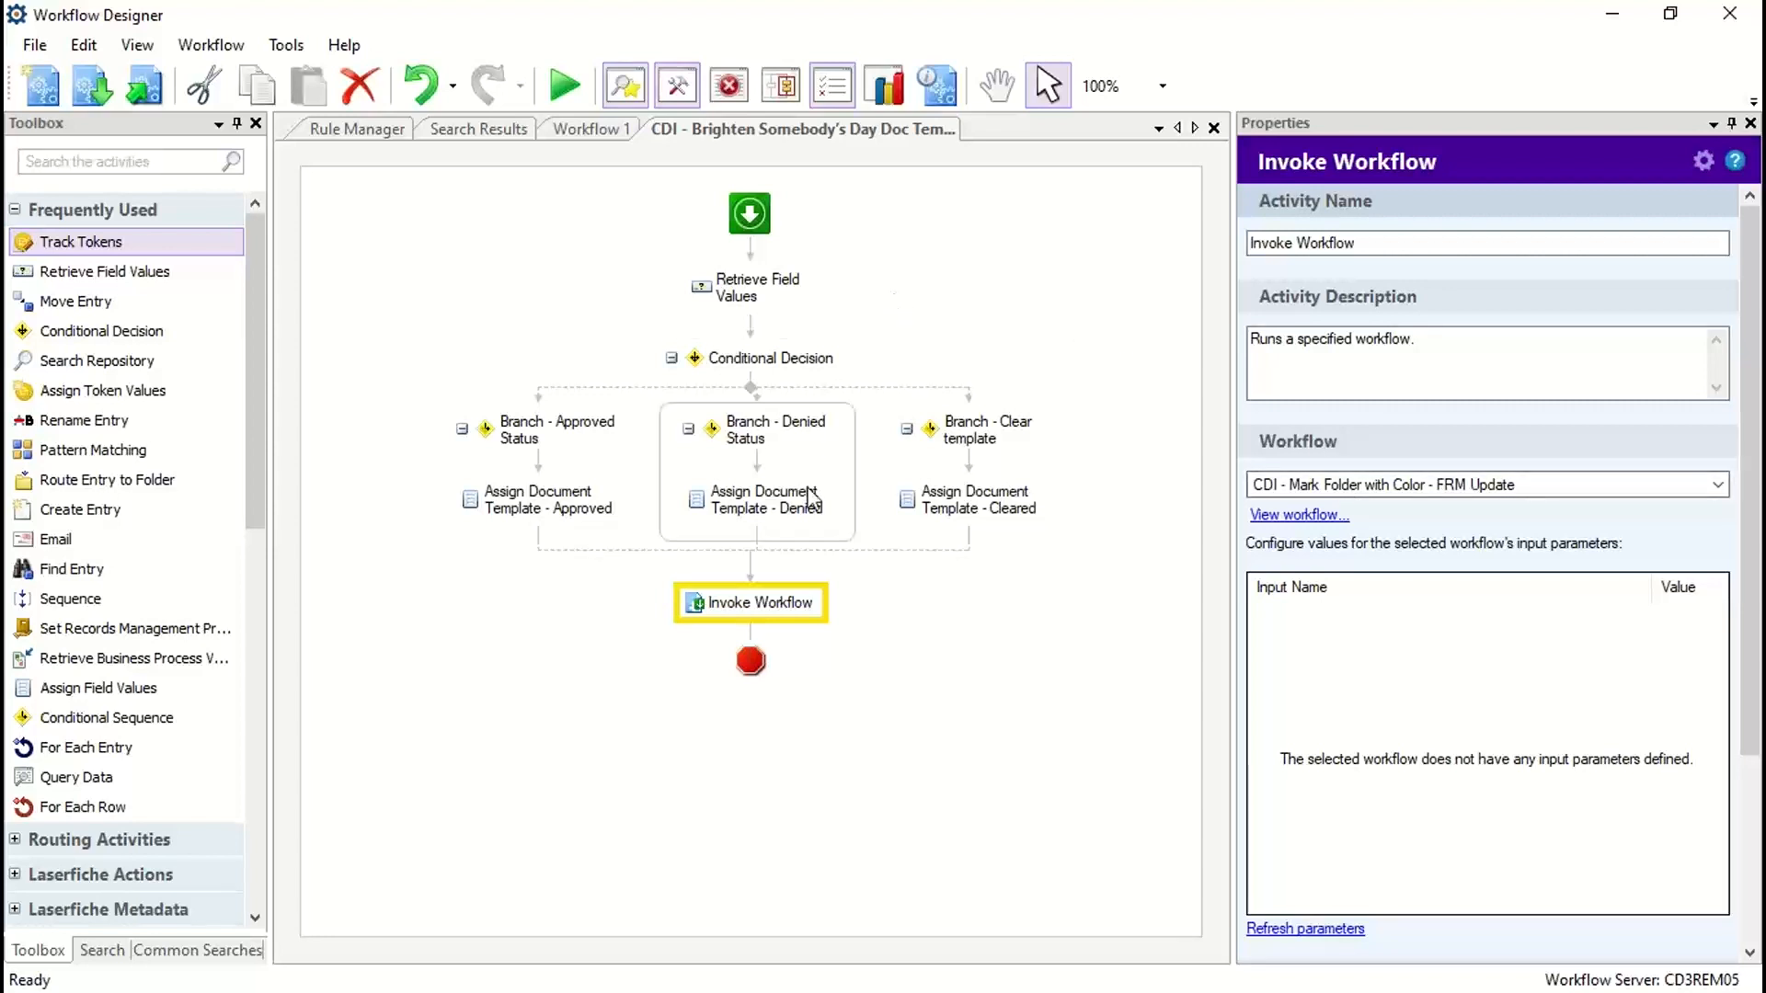
{"action": "left_click", "coordinate": [145, 86]}
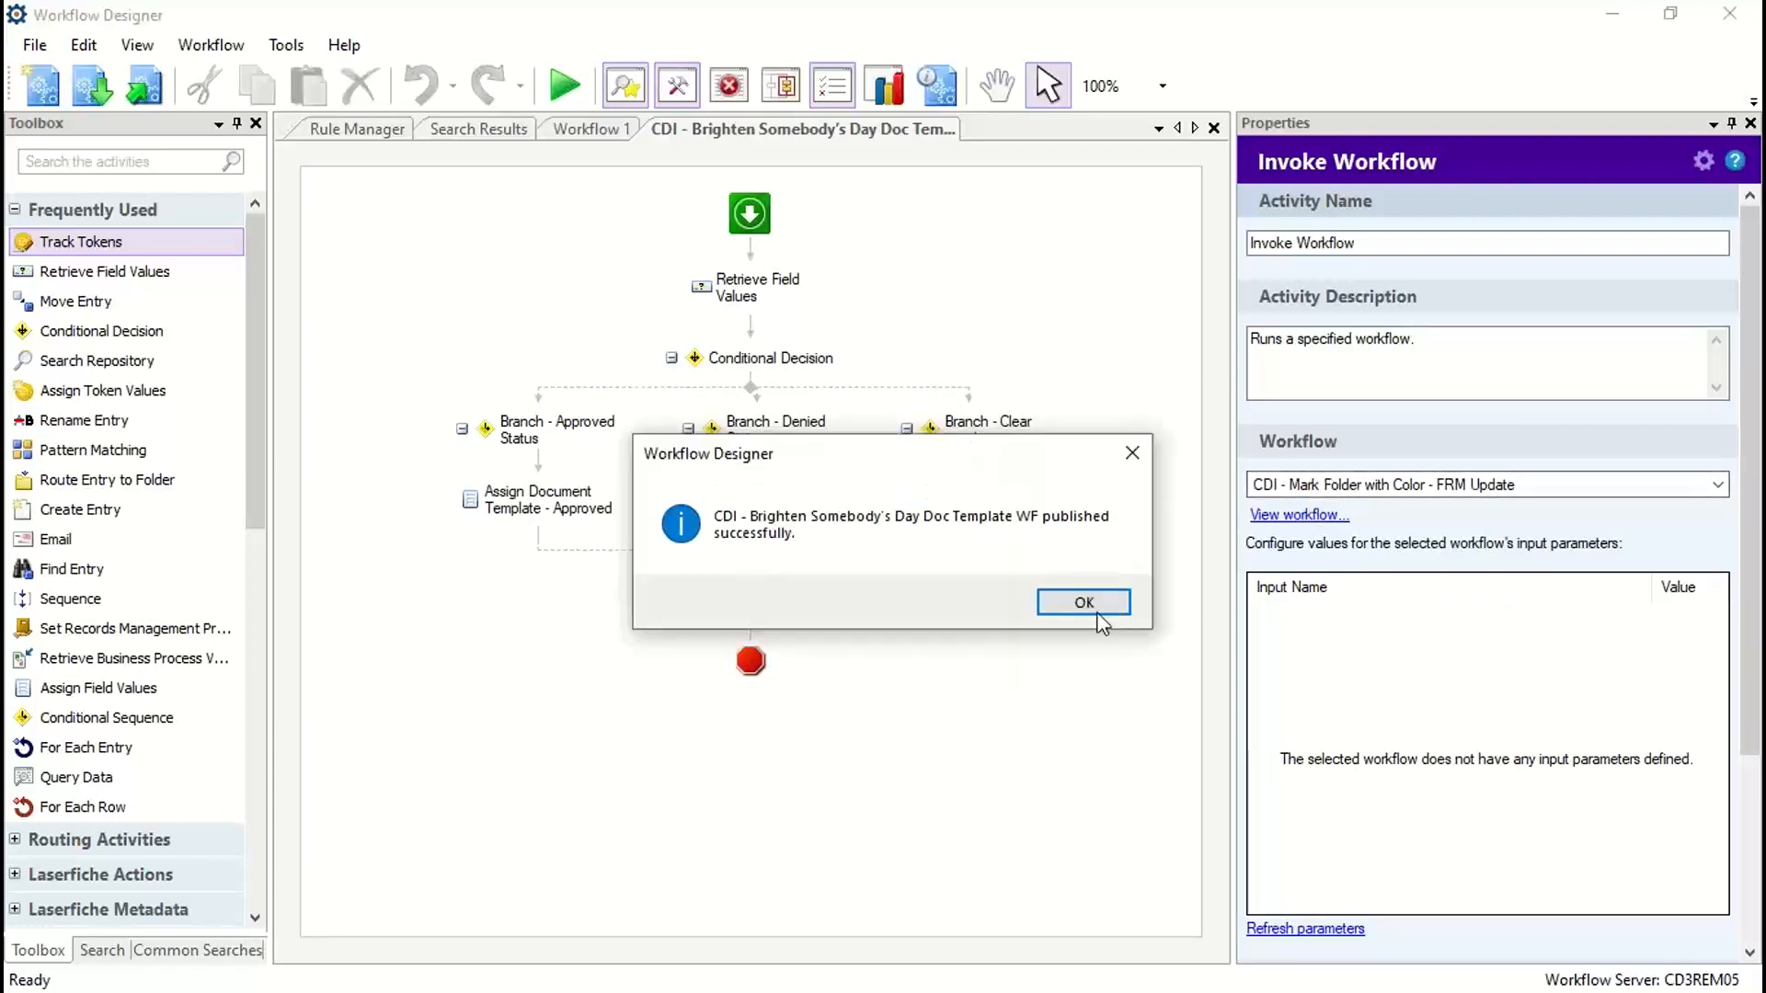
{"action": "left_click", "coordinate": [1084, 603]}
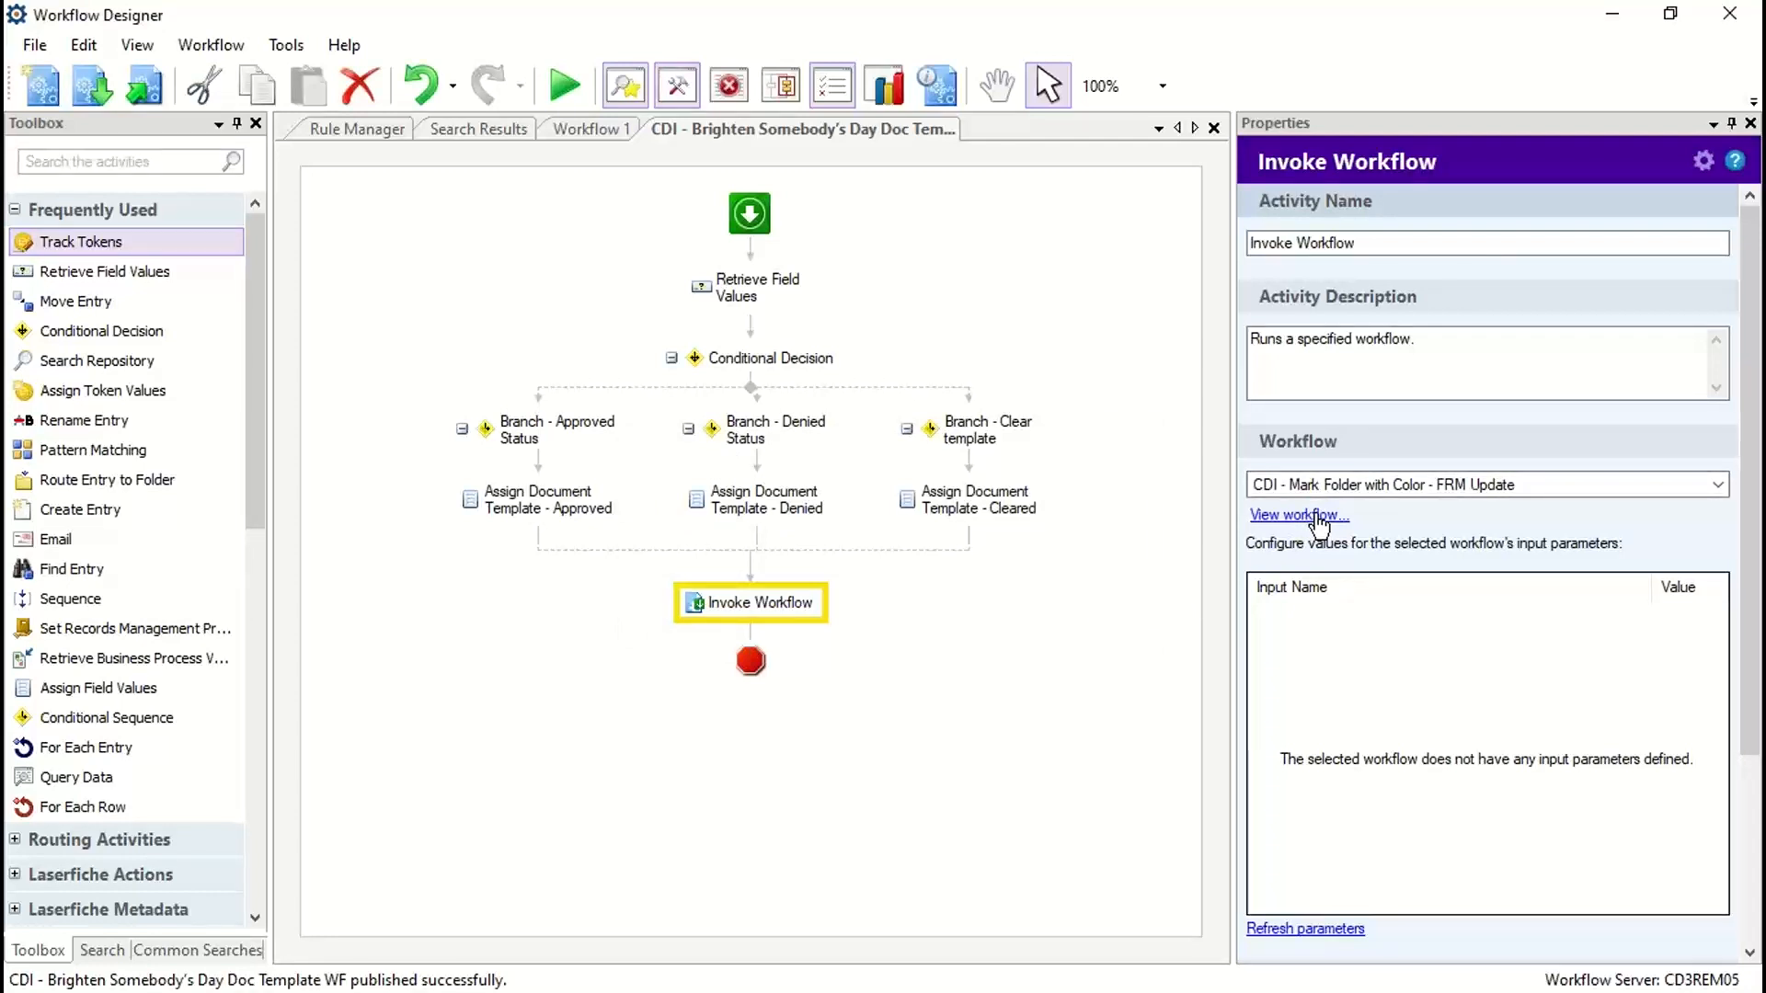
Step: Open the workflow called by Invoke Workflow and turn off showing summaries by default for all activities
{"action": "left_click", "coordinate": [1318, 516]}
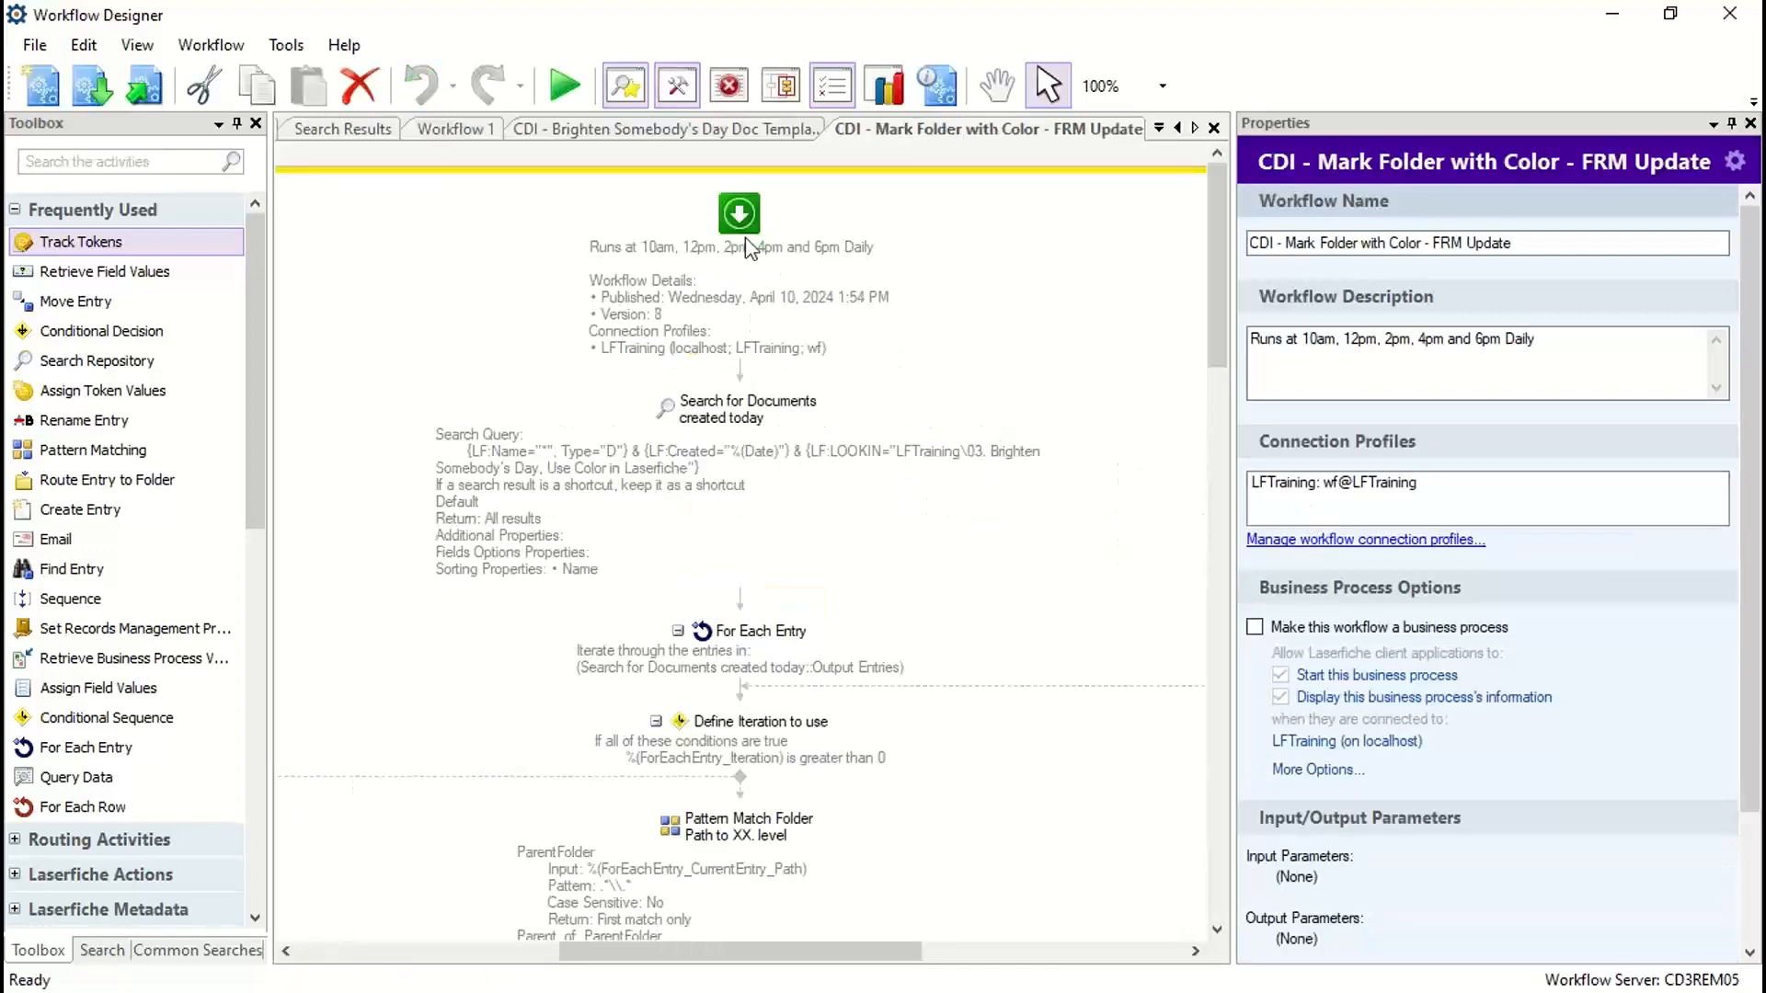
{"action": "right_click", "coordinate": [754, 223]}
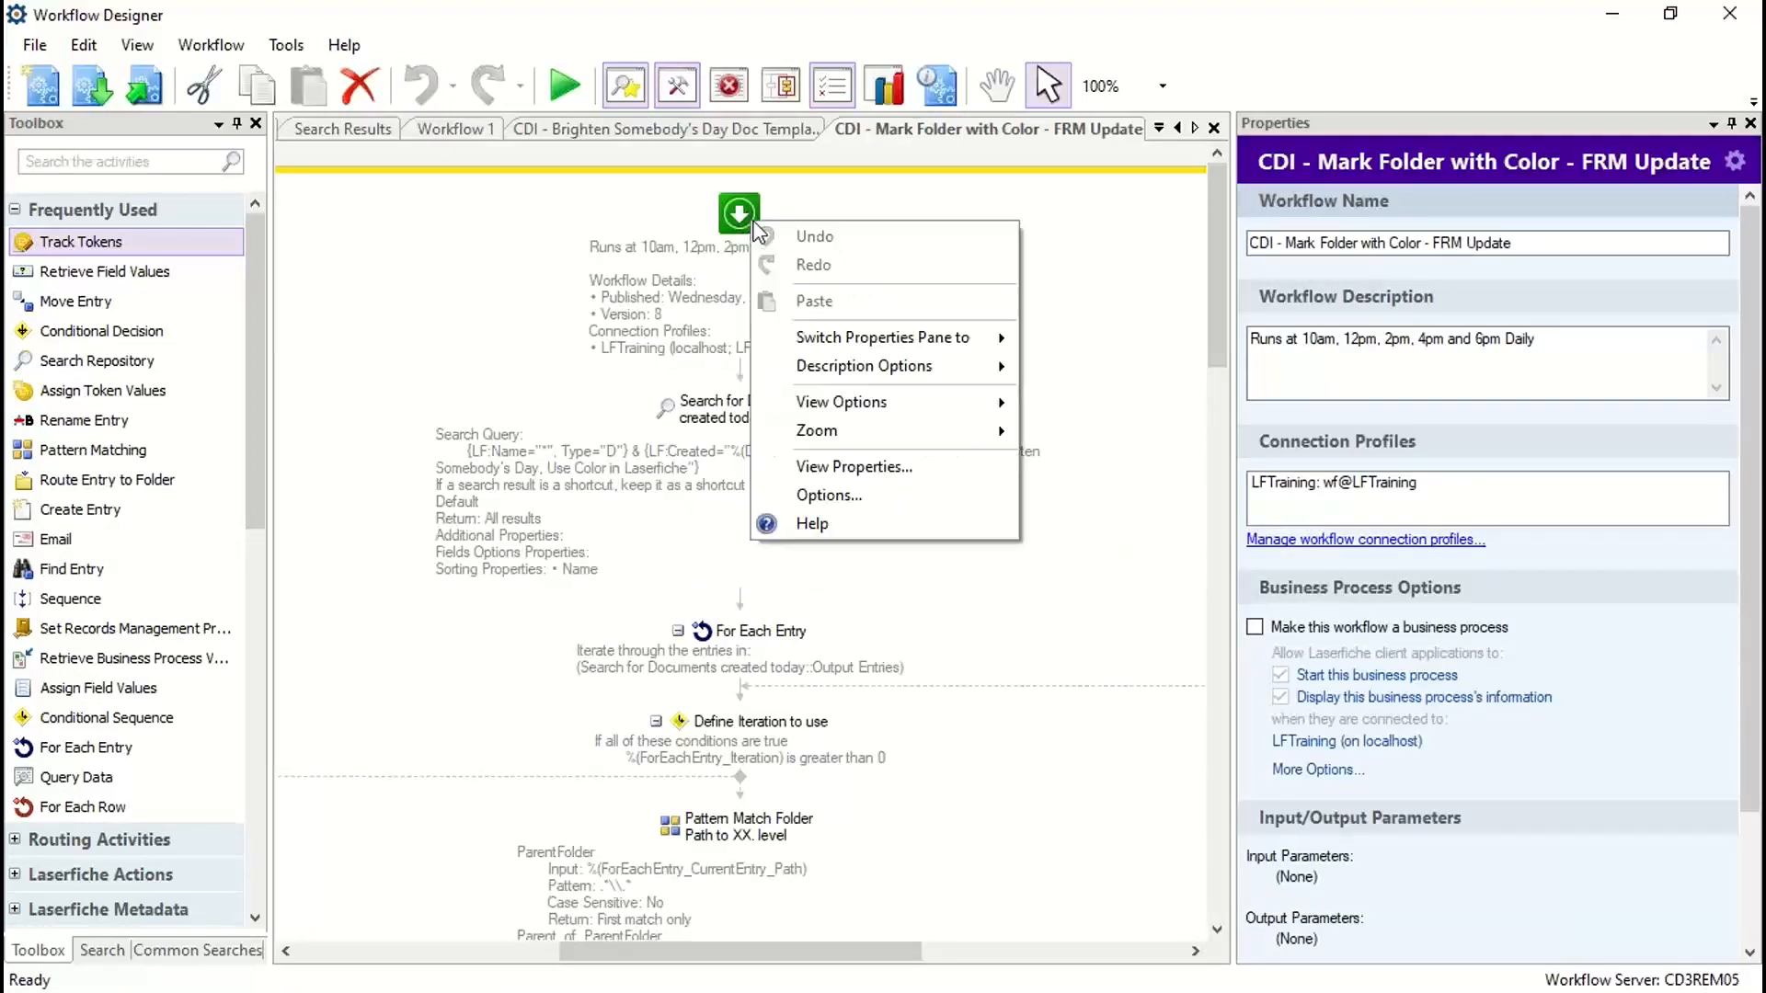
{"action": "mouse_move", "coordinate": [842, 372]}
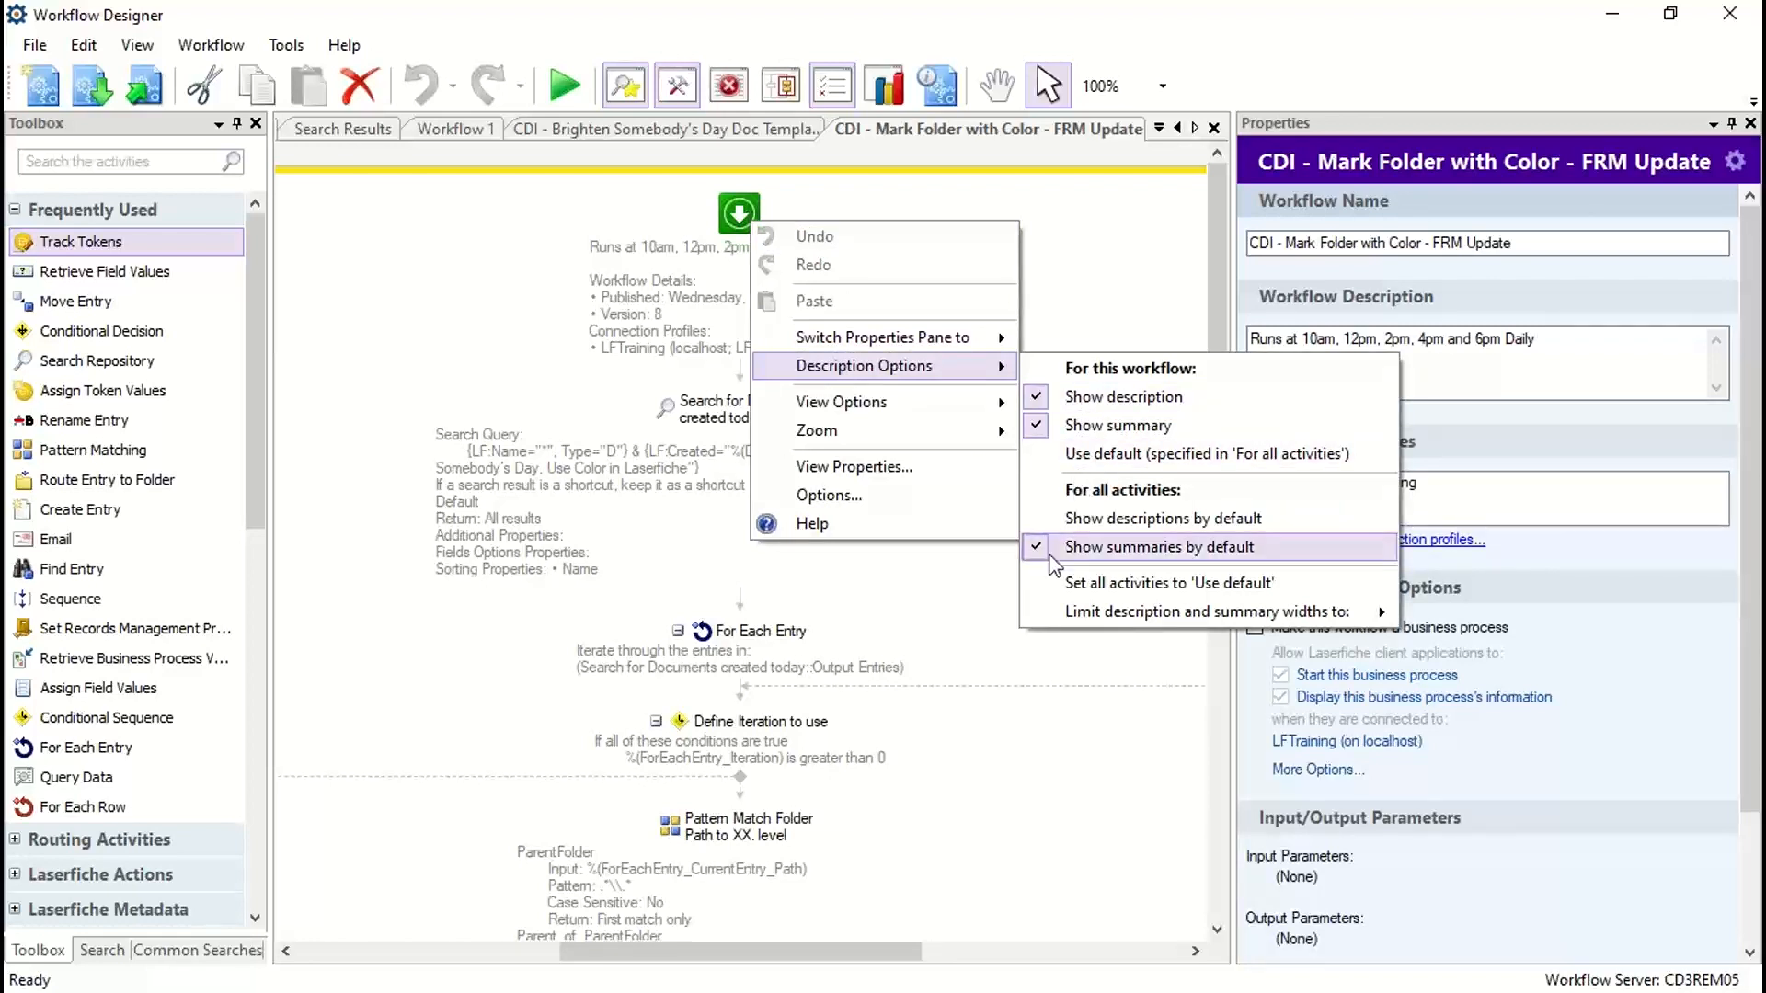
{"action": "left_click", "coordinate": [1082, 548]}
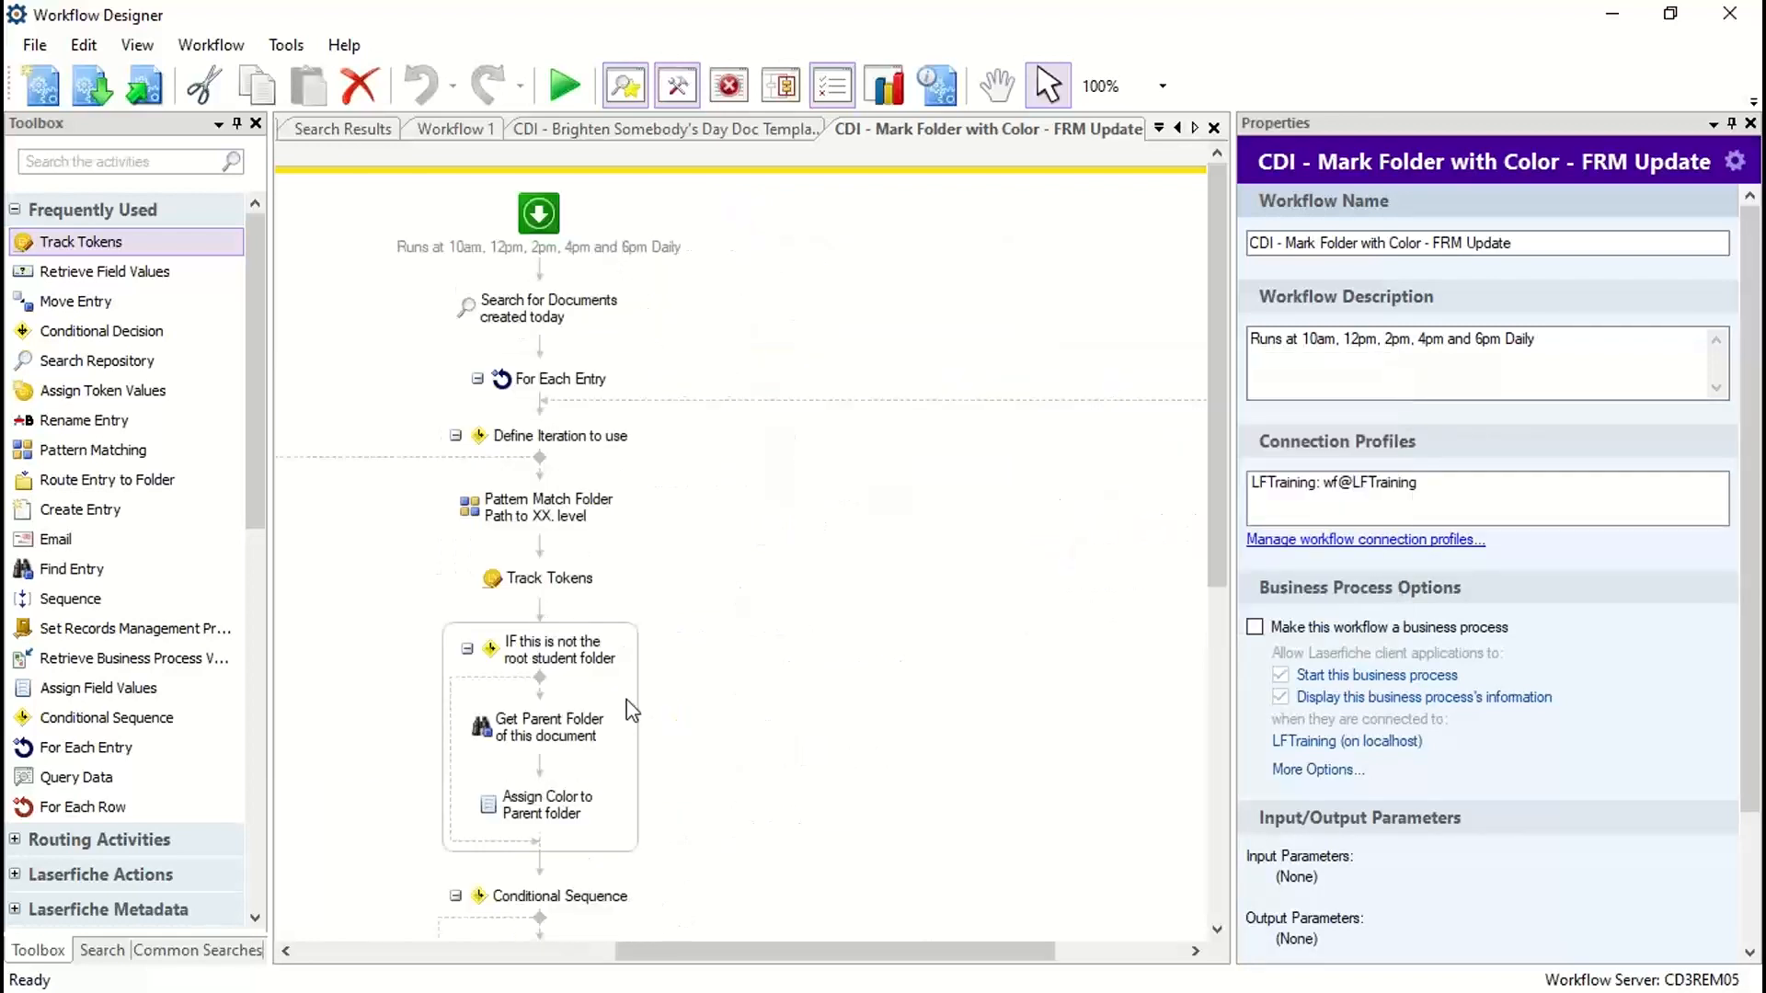
Step: Collapse the Define Iteration to use sequence and examine the name, type, creation date and folder criteria in the Search for Documents created today query
{"action": "left_click_drag", "start_coordinate": [727, 952], "coordinate": [623, 953]}
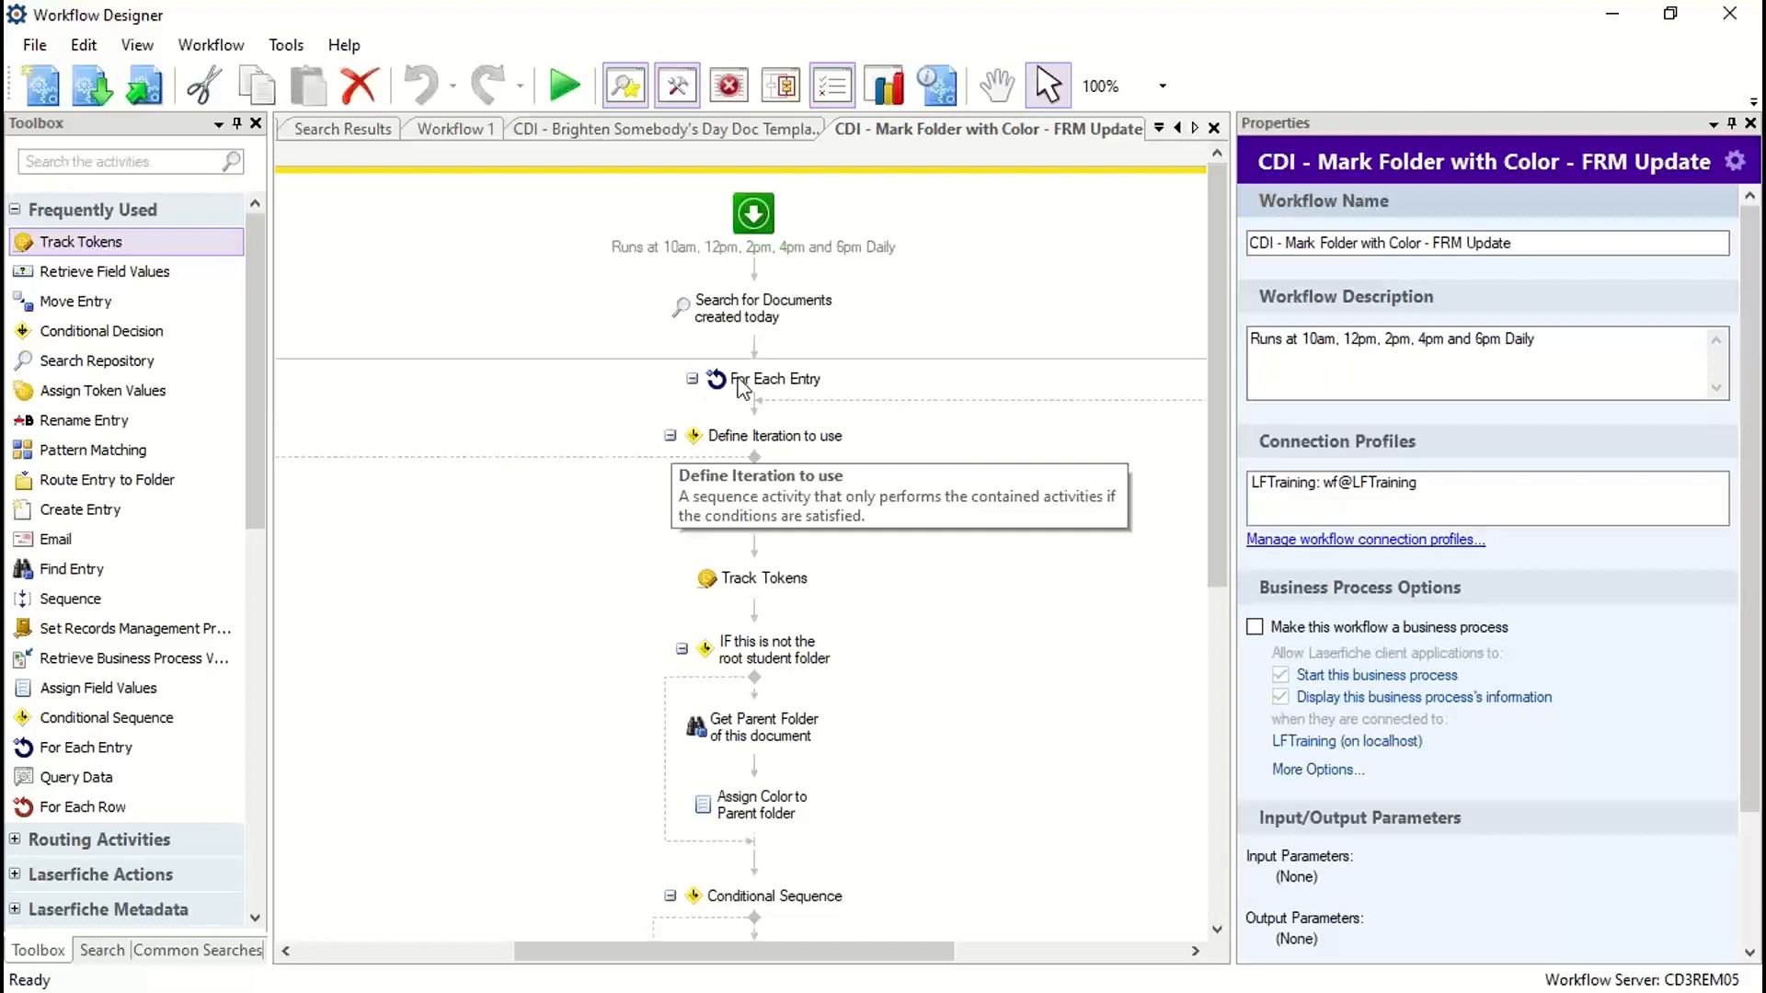
{"action": "left_click", "coordinate": [669, 435]}
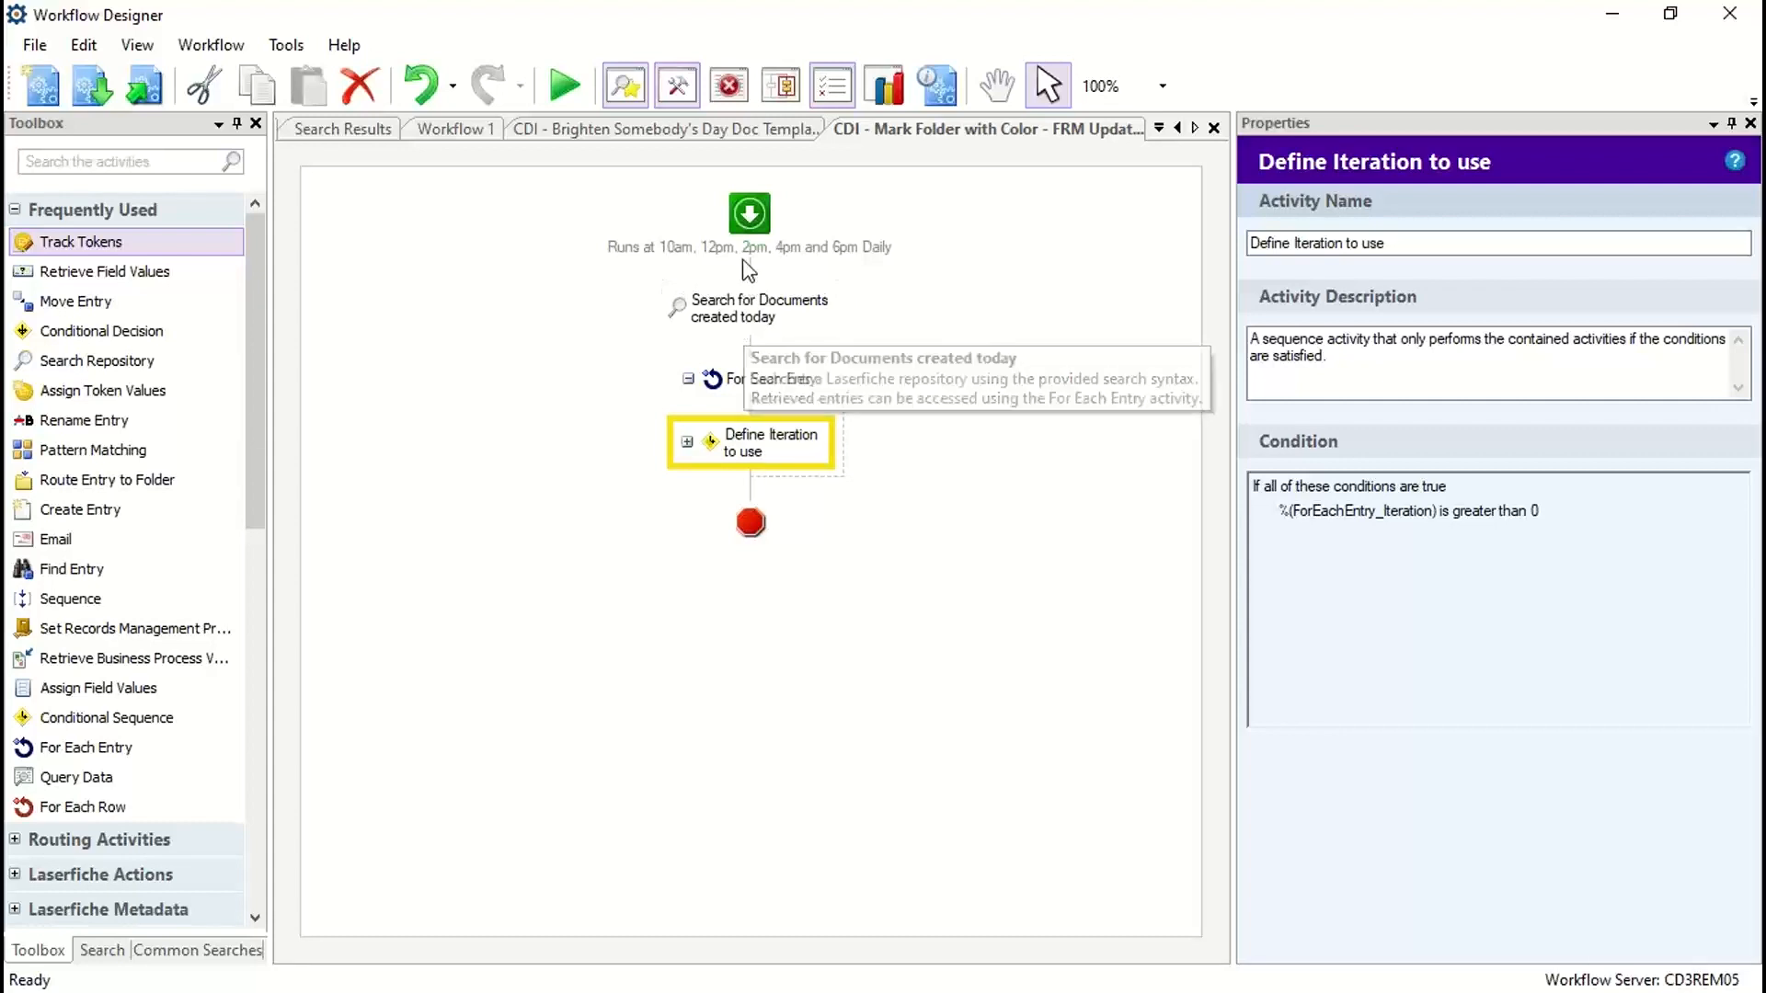
{"action": "left_click", "coordinate": [747, 322]}
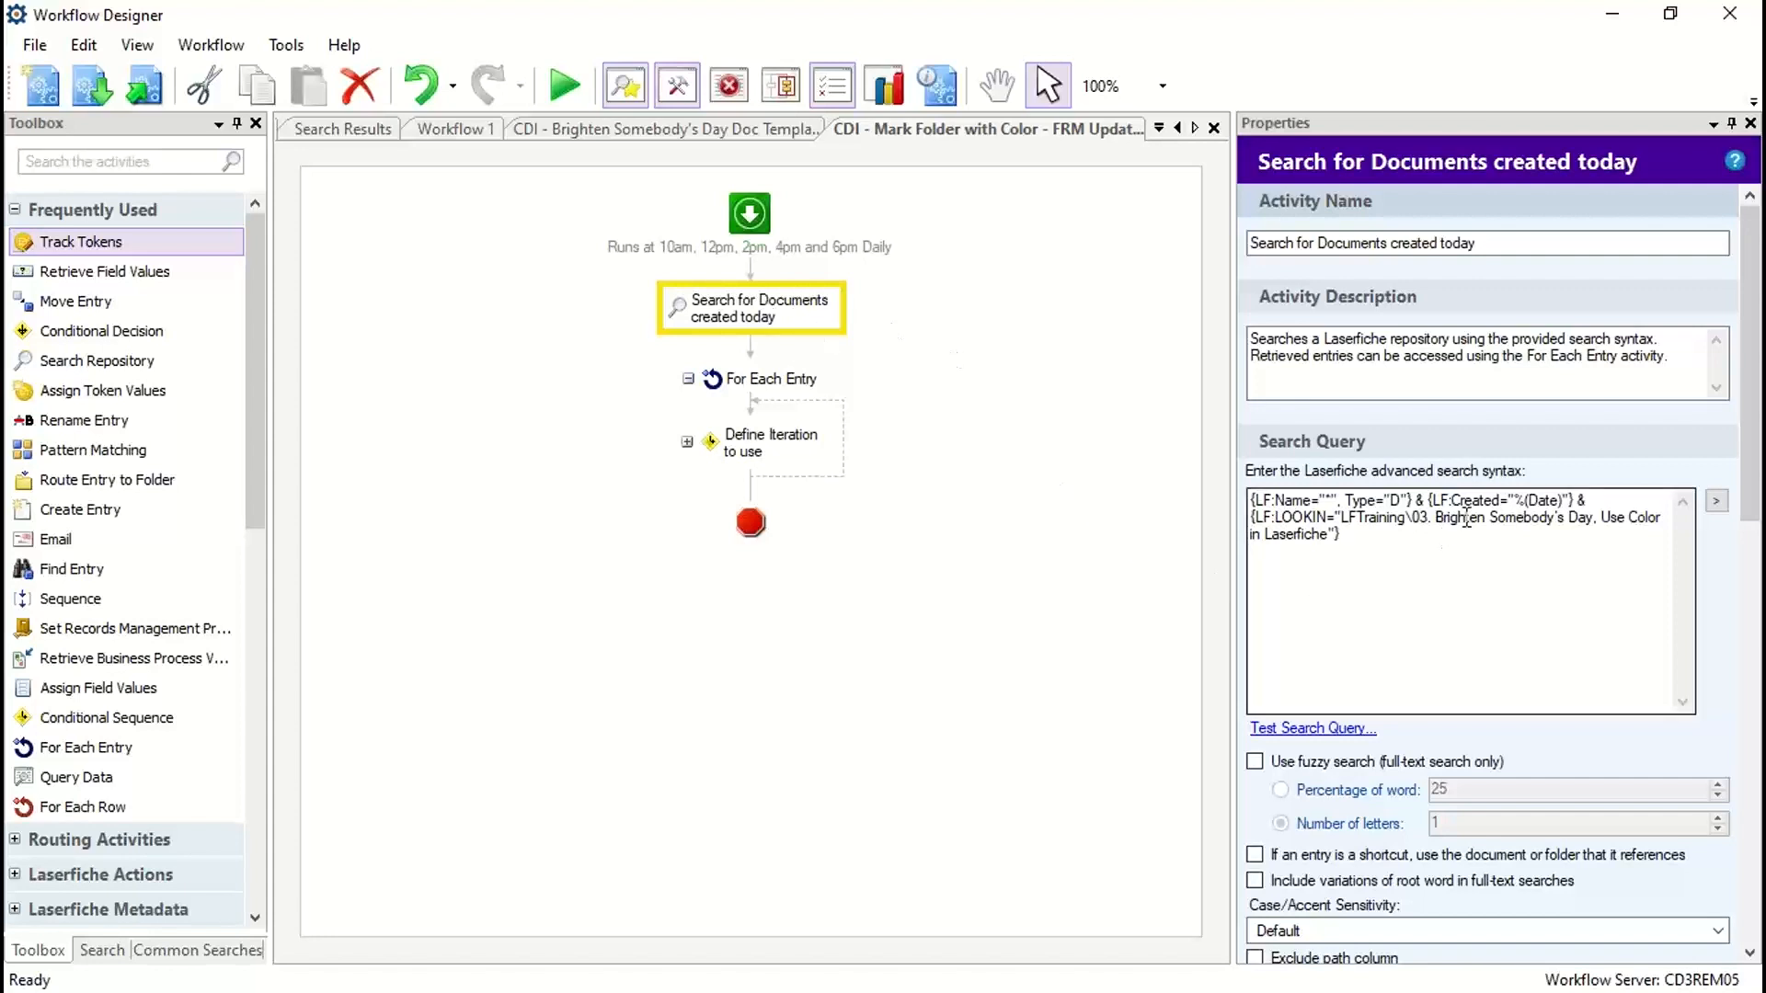
{"action": "left_click_drag", "start_coordinate": [1382, 542], "coordinate": [1250, 467]}
{"action": "left_click", "coordinate": [1370, 521]}
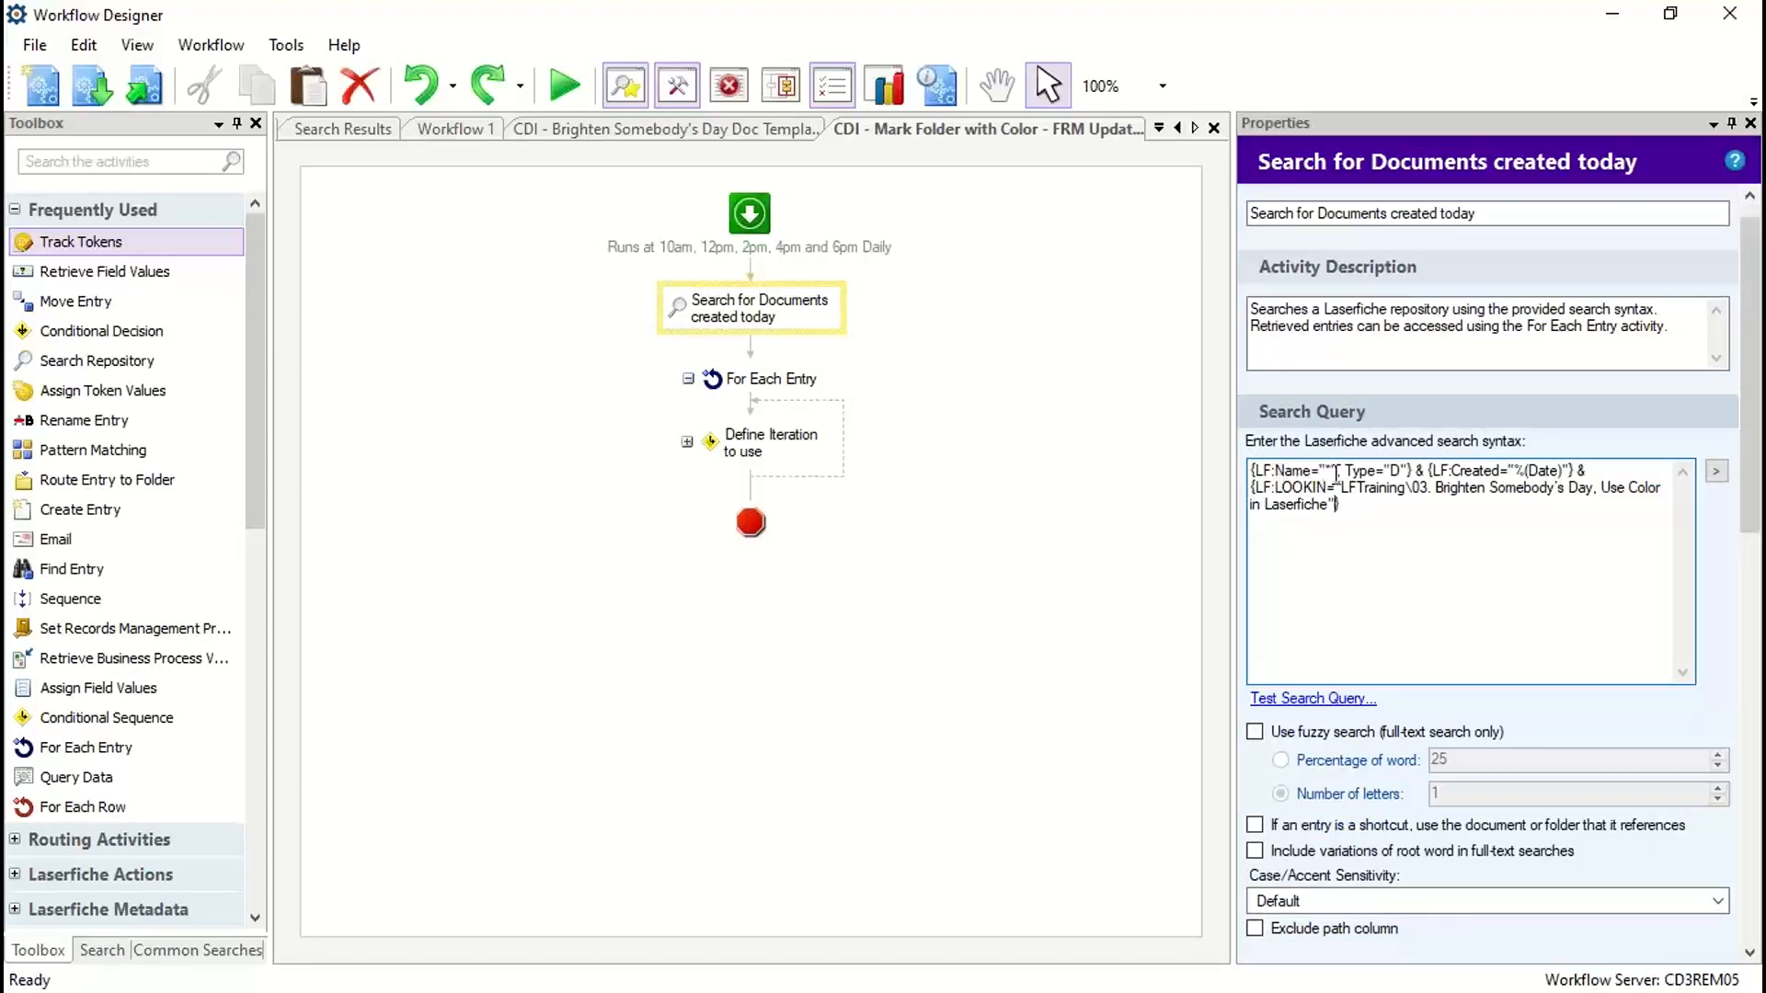
{"action": "left_click_drag", "start_coordinate": [1285, 474], "coordinate": [1343, 473]}
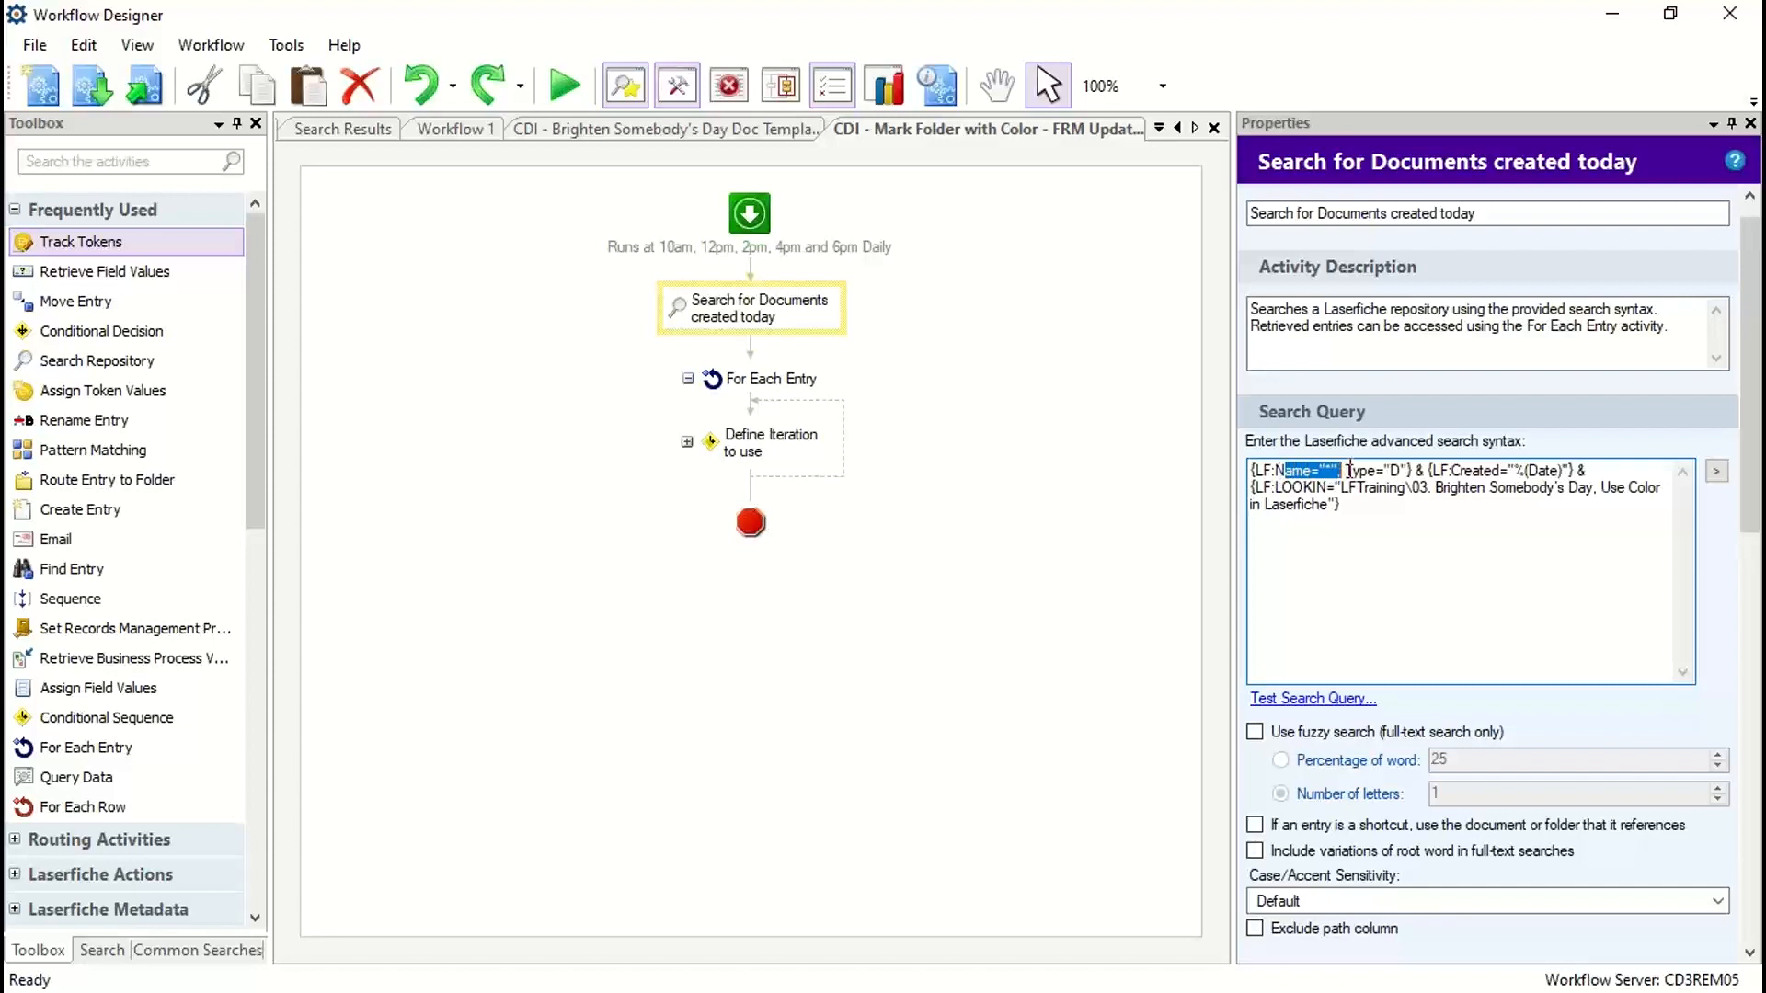
{"action": "double_click", "coordinate": [1394, 472]}
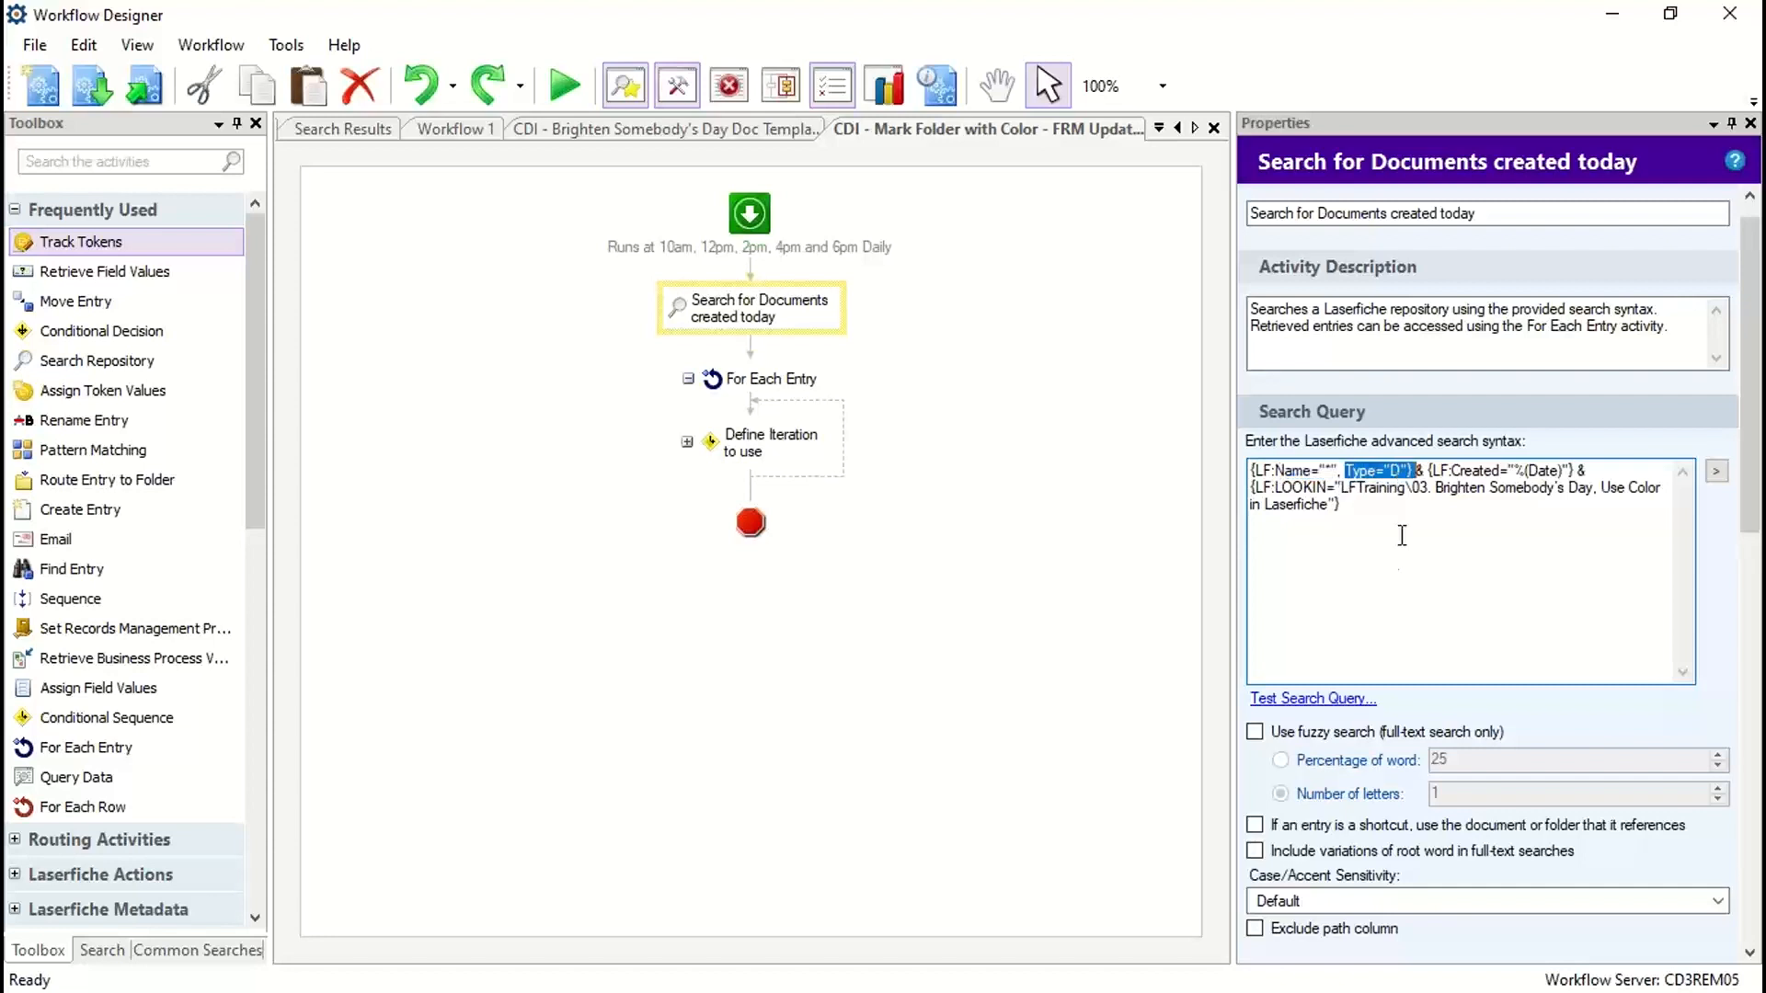
{"action": "left_click", "coordinate": [1400, 471]}
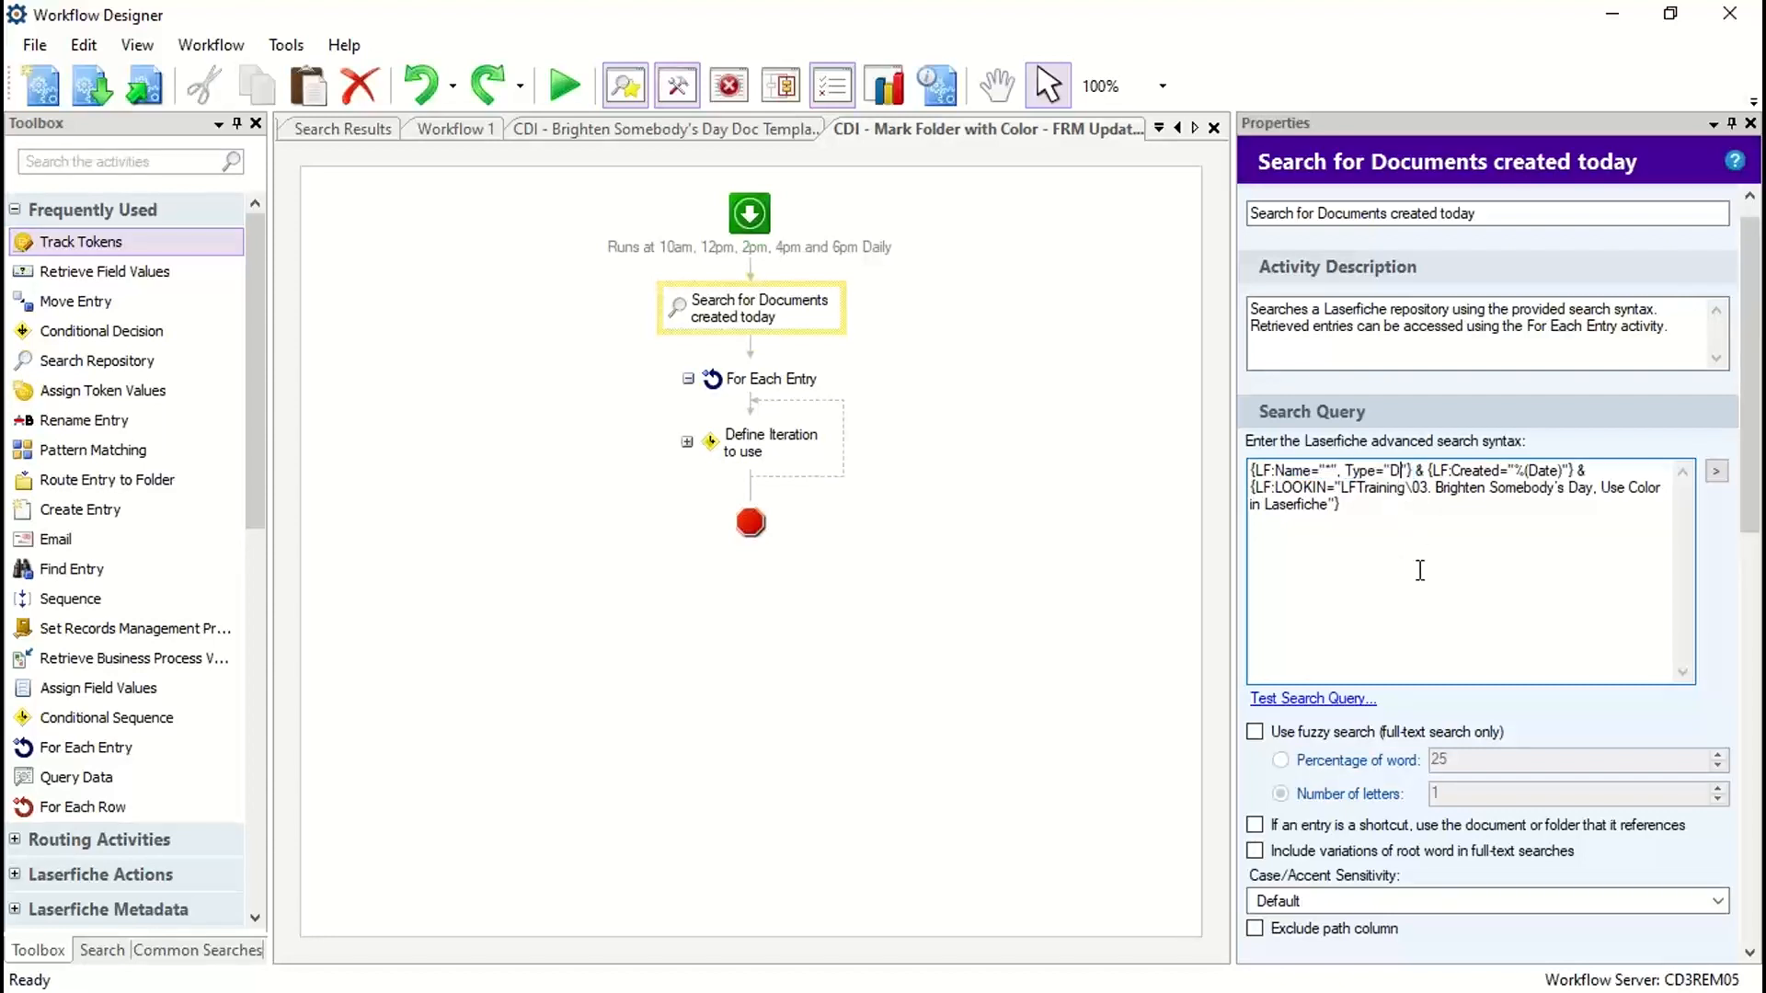
{"action": "double_click", "coordinate": [1541, 471]}
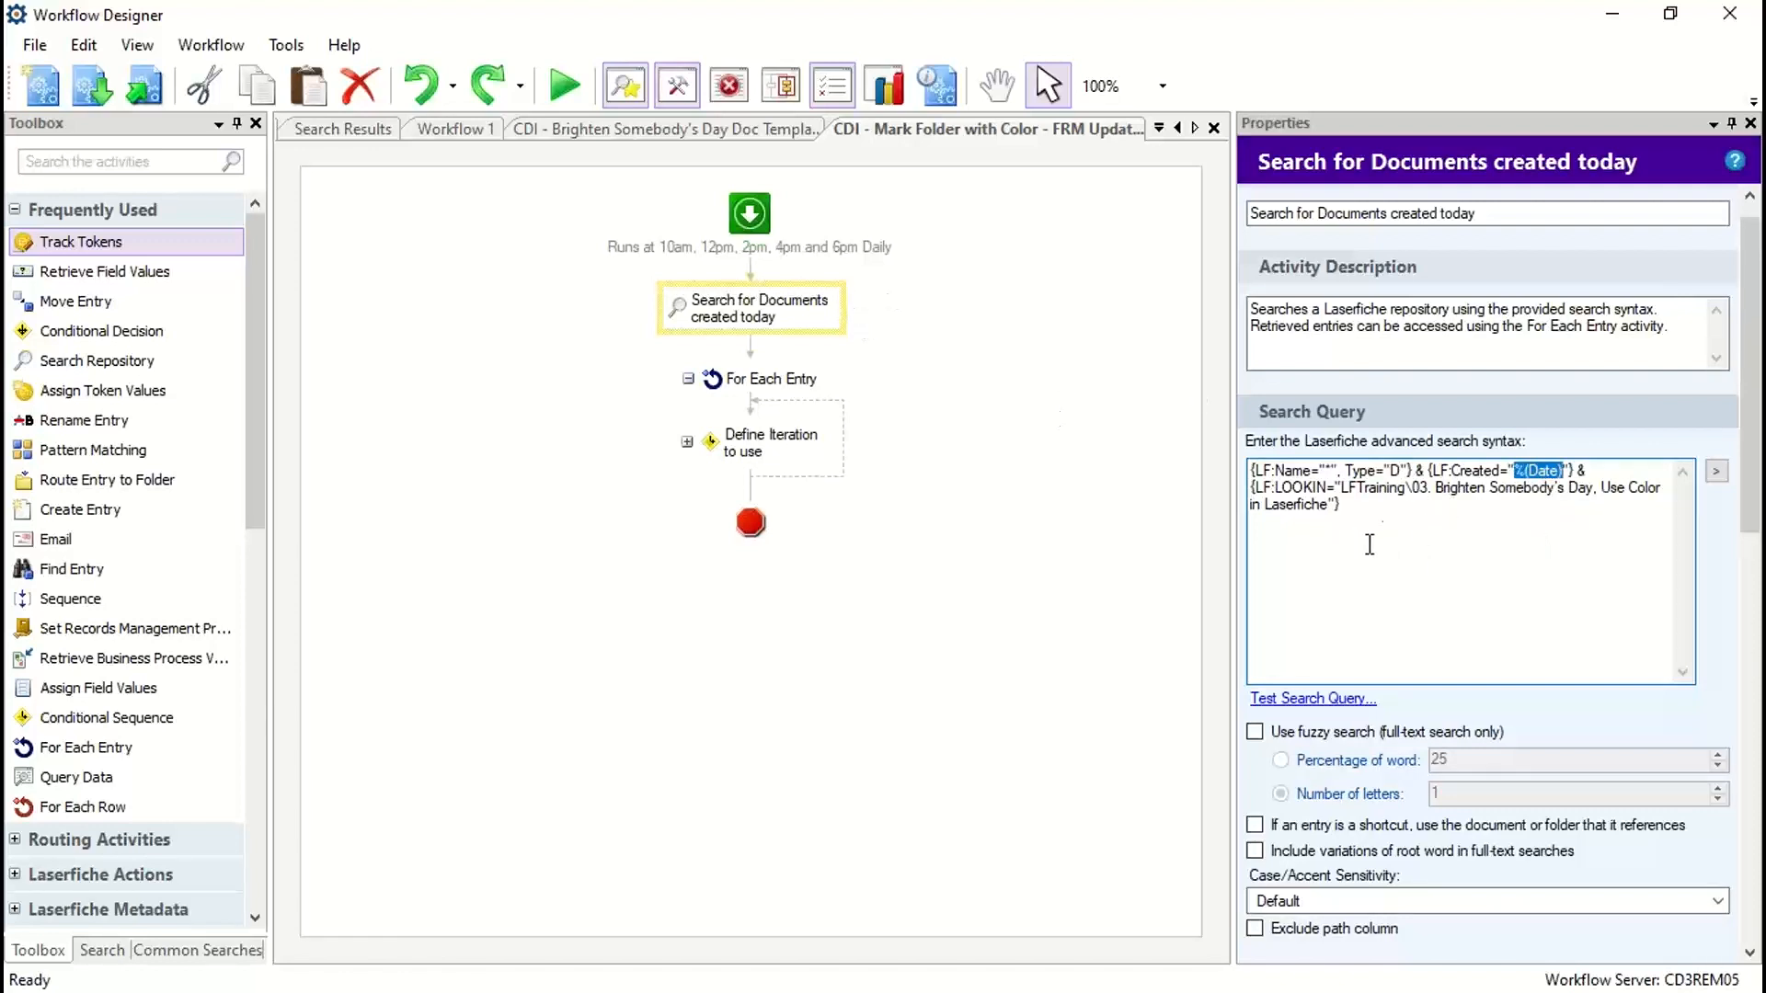
{"action": "left_click_drag", "start_coordinate": [1264, 489], "coordinate": [1476, 502]}
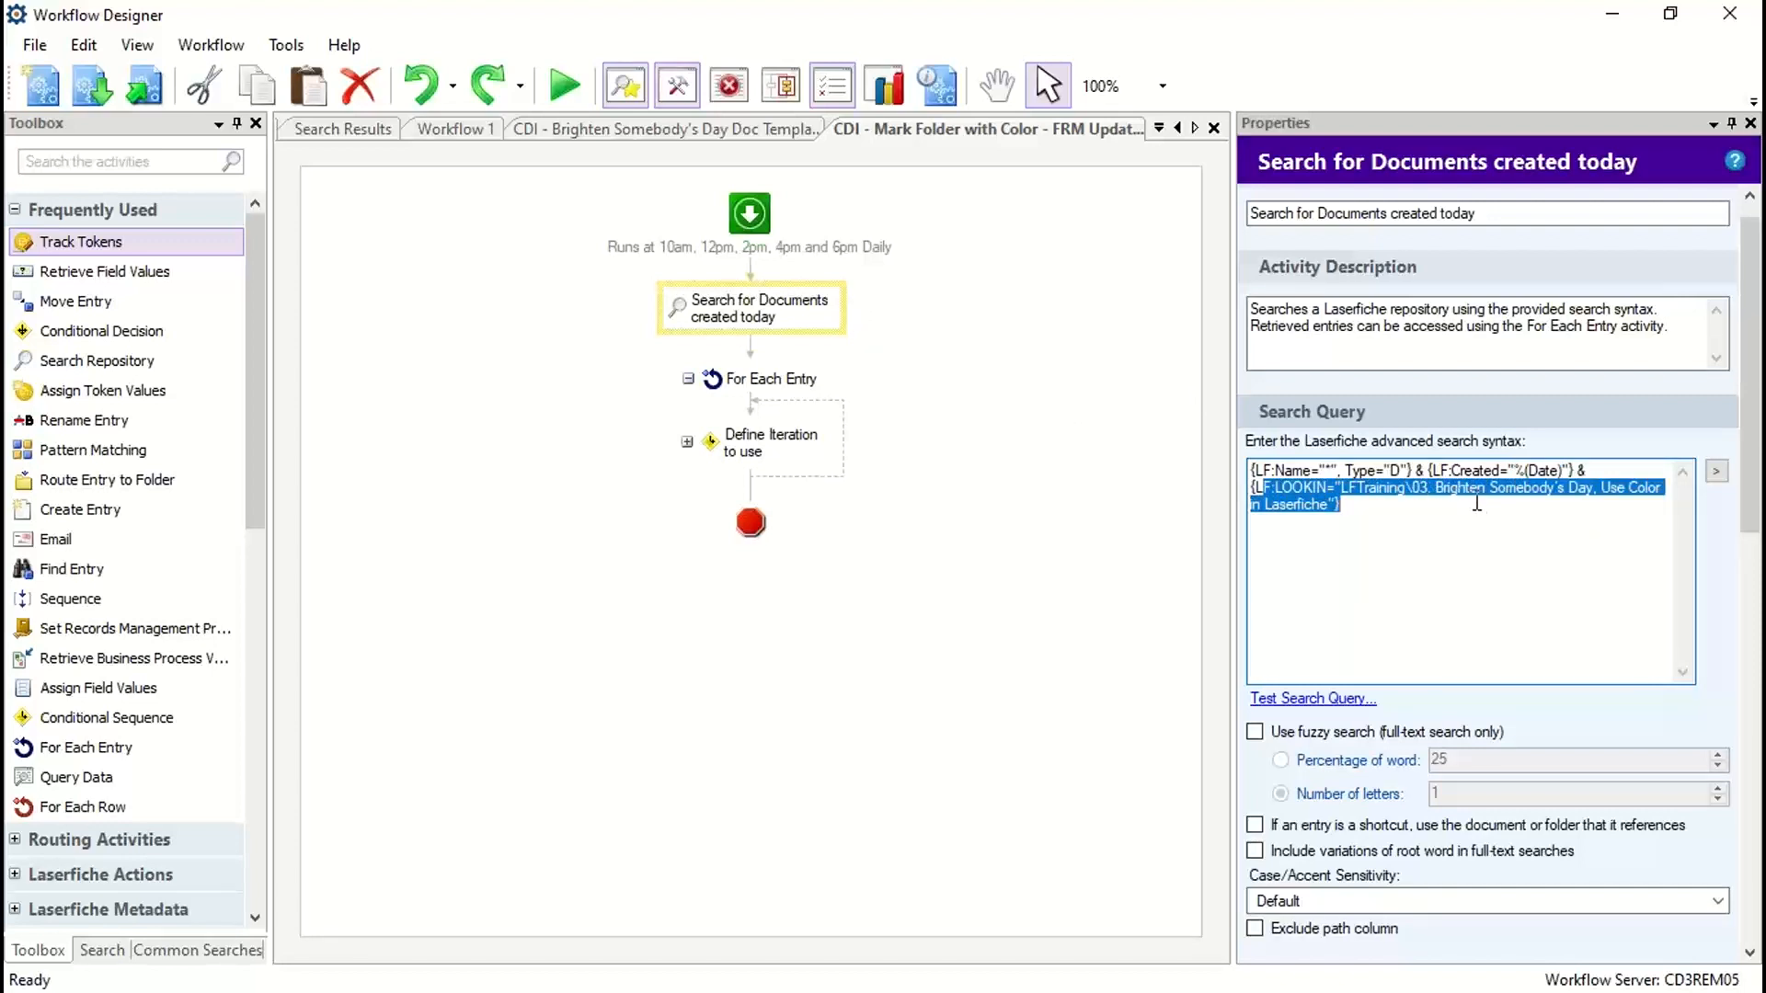
{"action": "left_click", "coordinate": [1428, 519]}
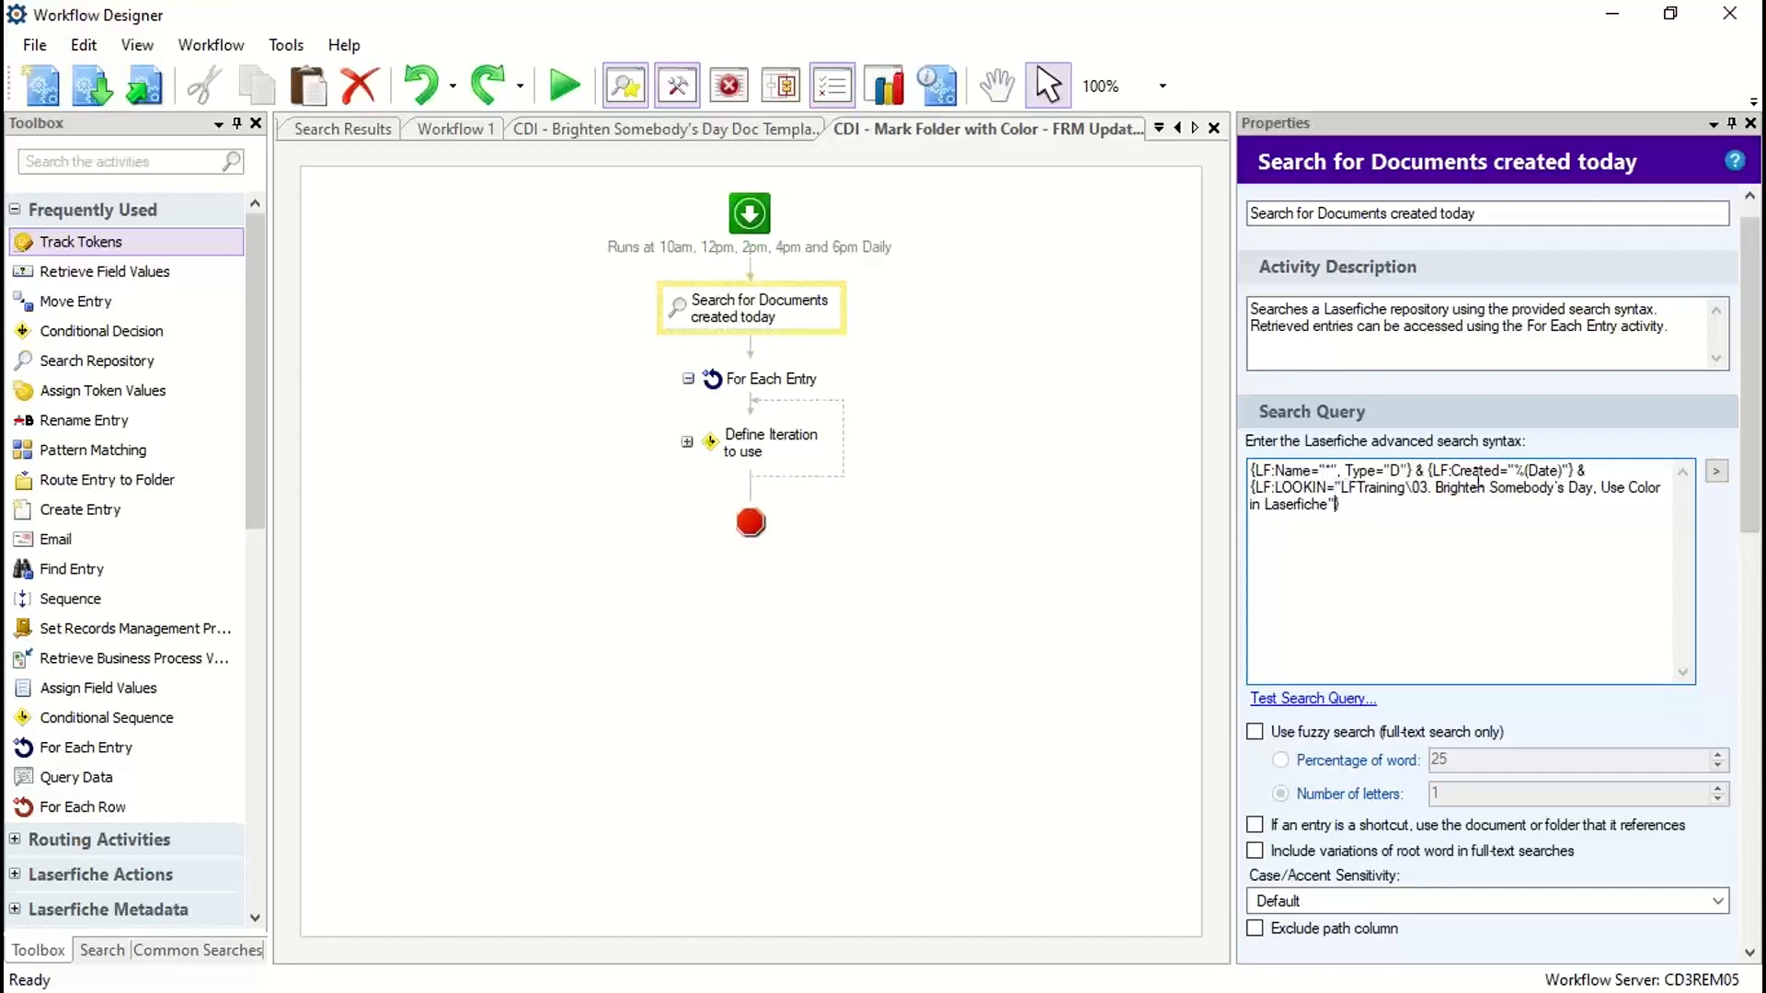
{"action": "left_click_drag", "start_coordinate": [1344, 489], "coordinate": [1389, 512]}
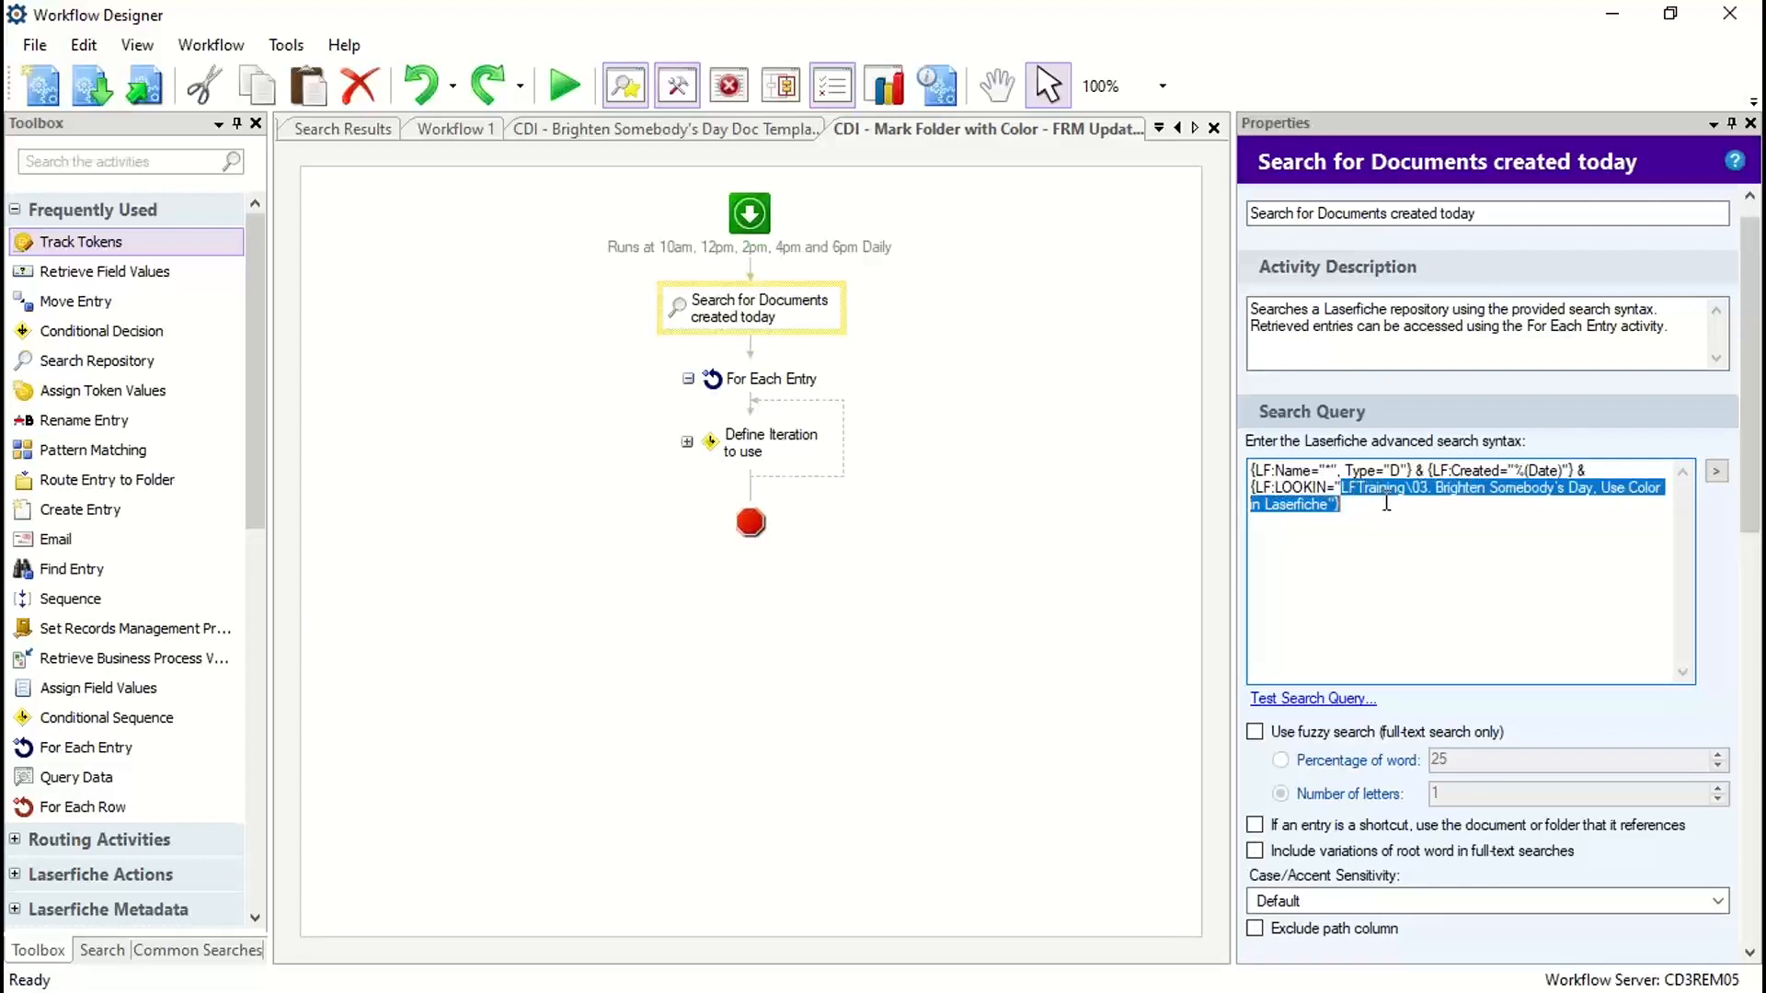
{"action": "left_click", "coordinate": [1365, 512]}
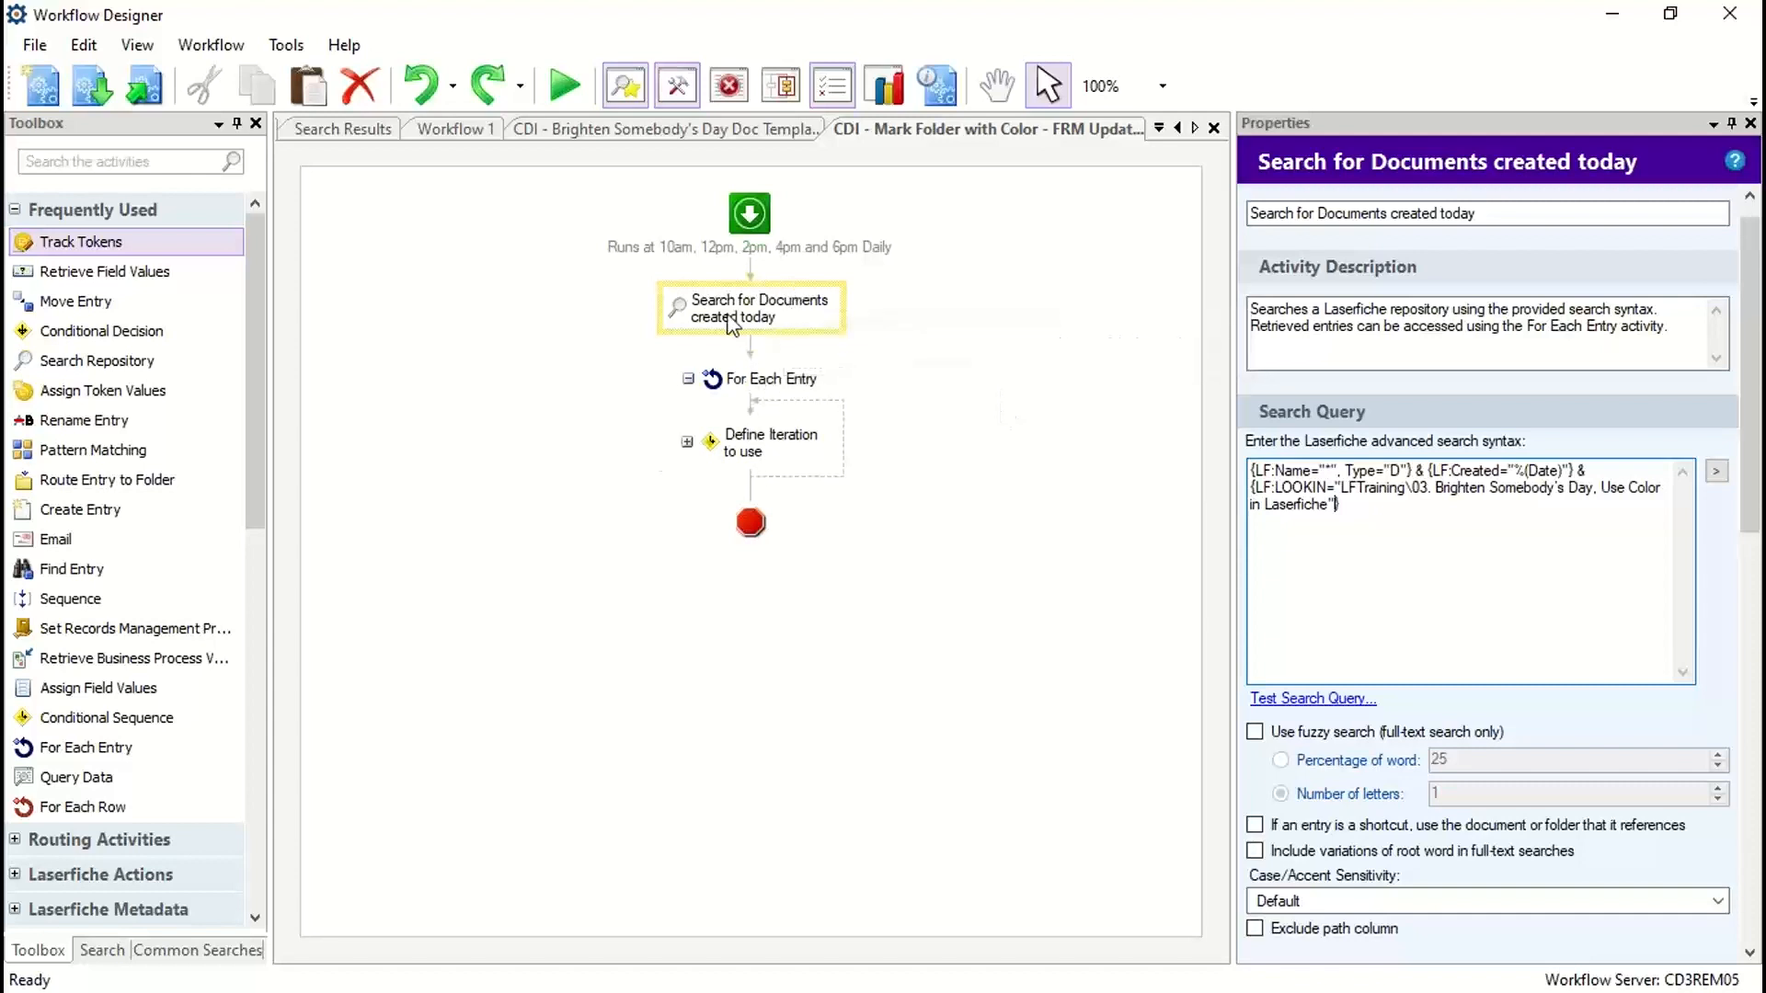
Step: Check which entries the For Each Entry activity iterates through, leaving its entry selection as is
{"action": "left_click", "coordinate": [755, 393]}
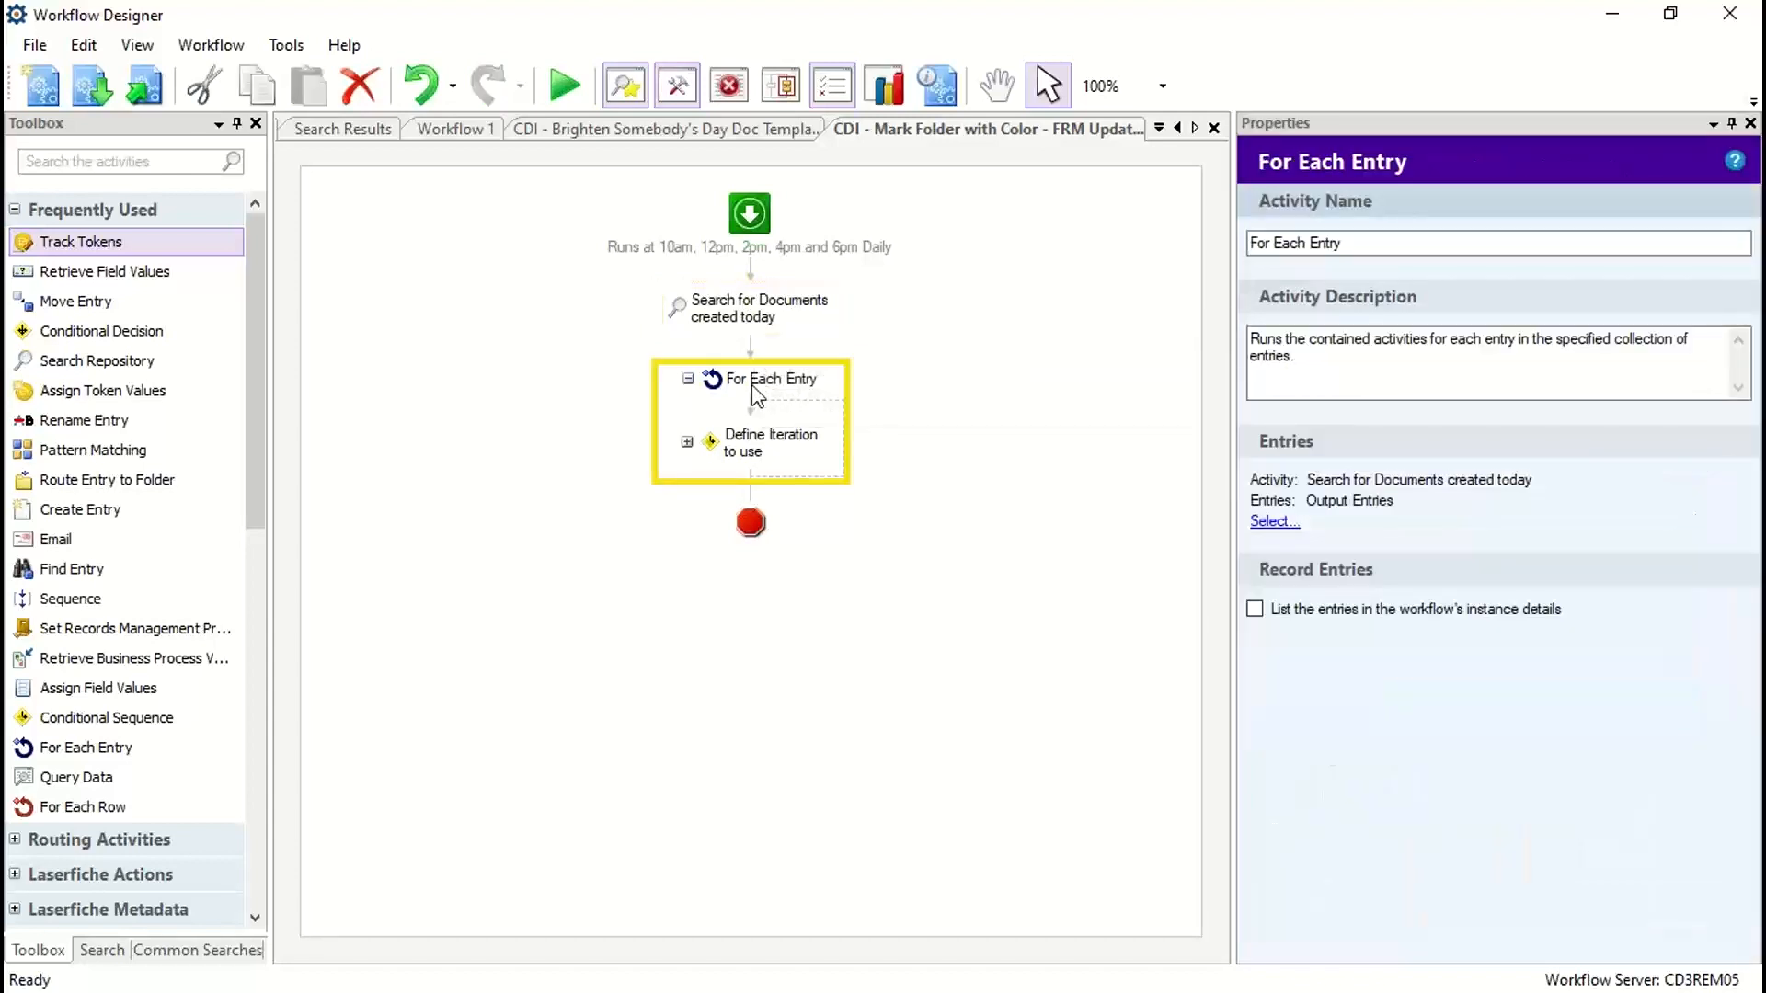
{"action": "left_click", "coordinate": [1272, 521]}
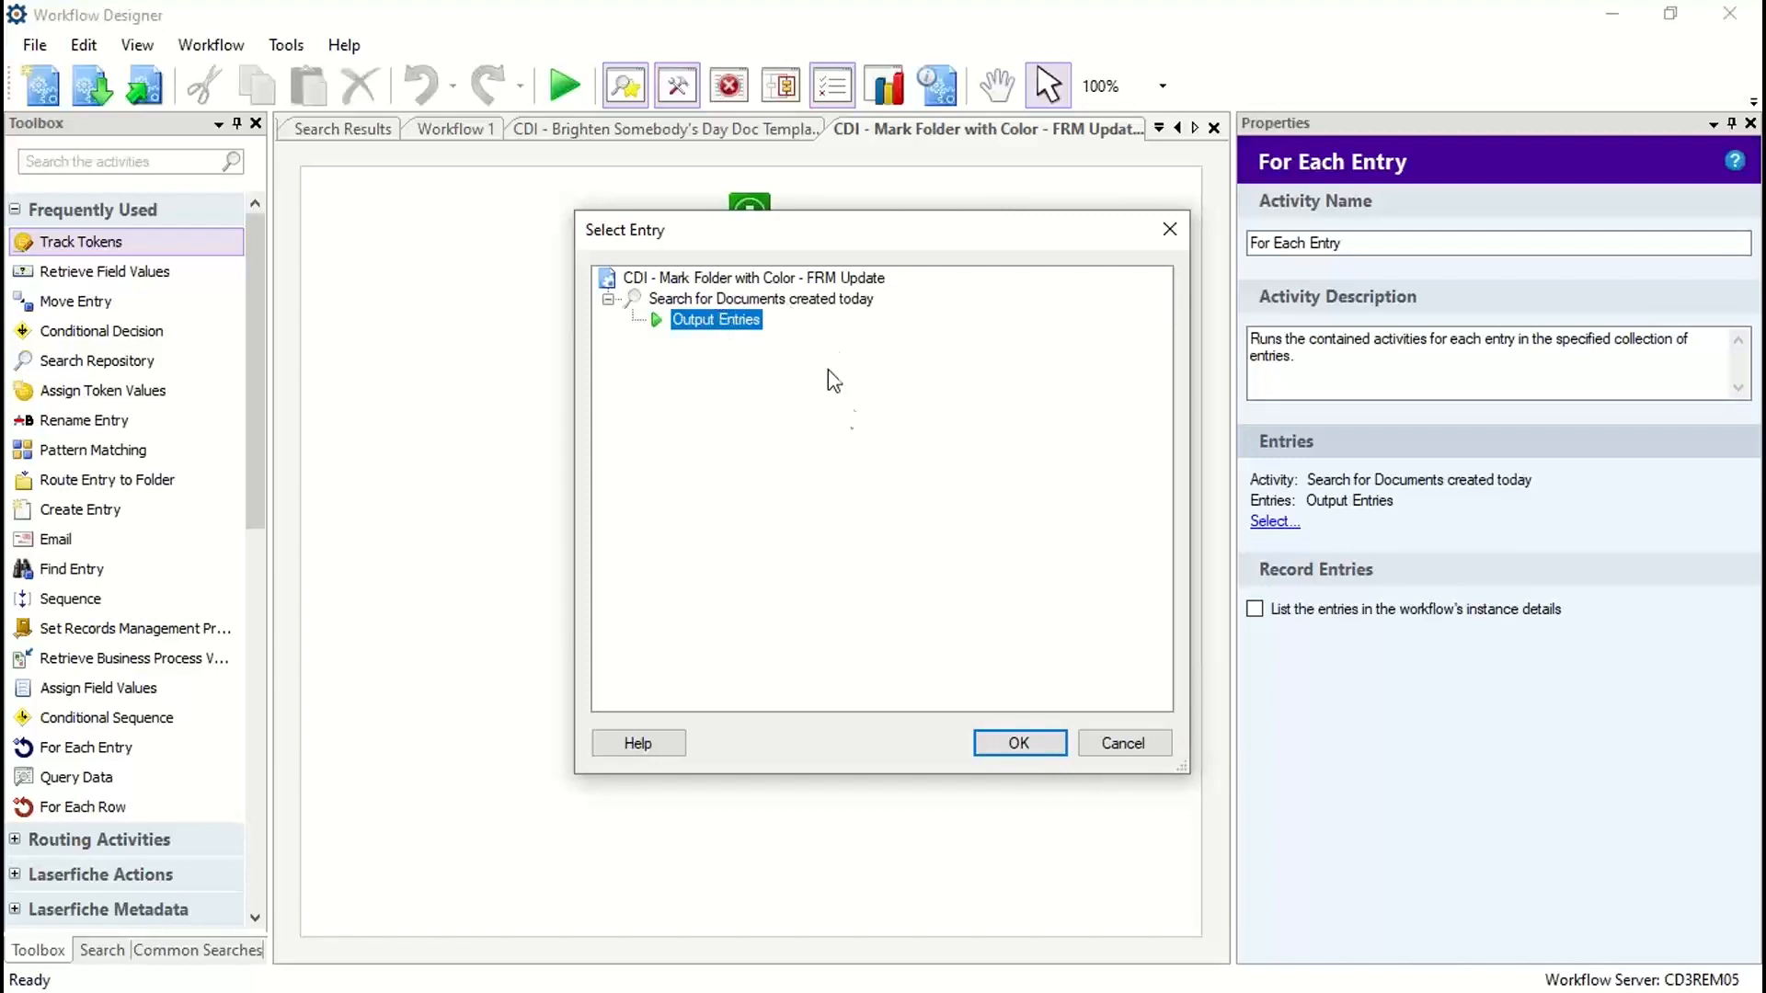
{"action": "left_click", "coordinate": [1122, 745]}
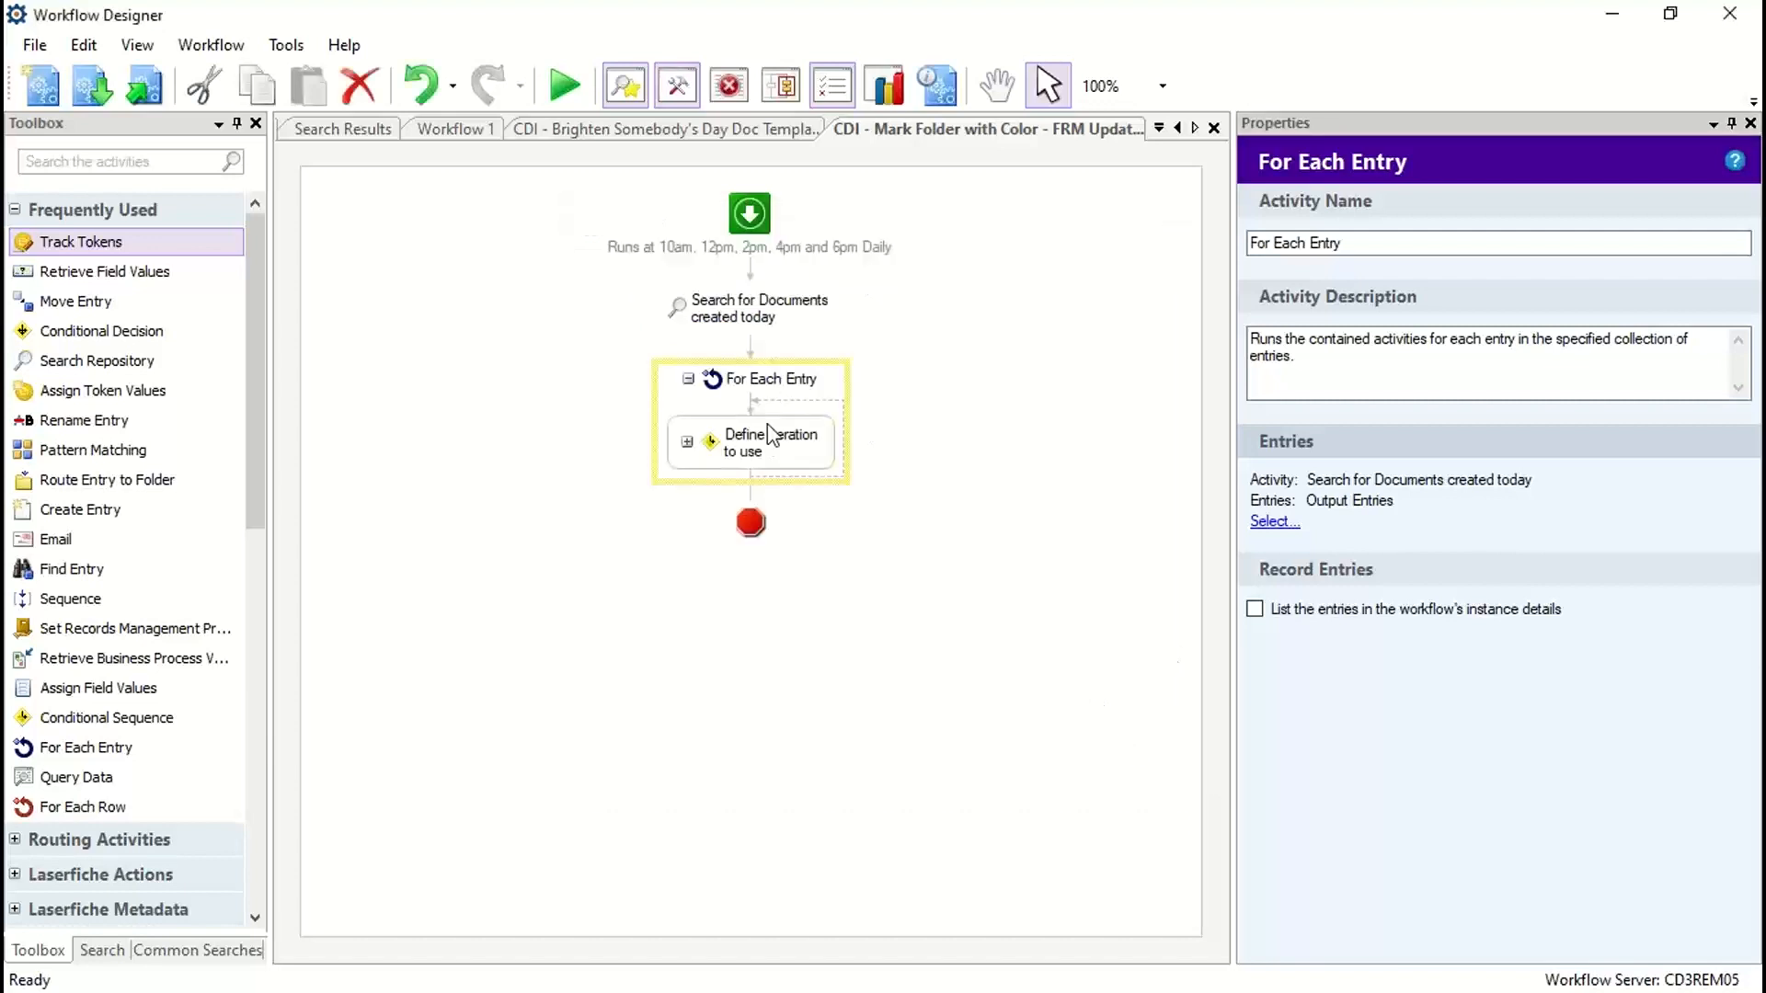
Step: Expand Define Iteration to use and examine the regular expression tokens of Pattern Match Folder Path to XX. level
{"action": "left_click", "coordinate": [687, 442]}
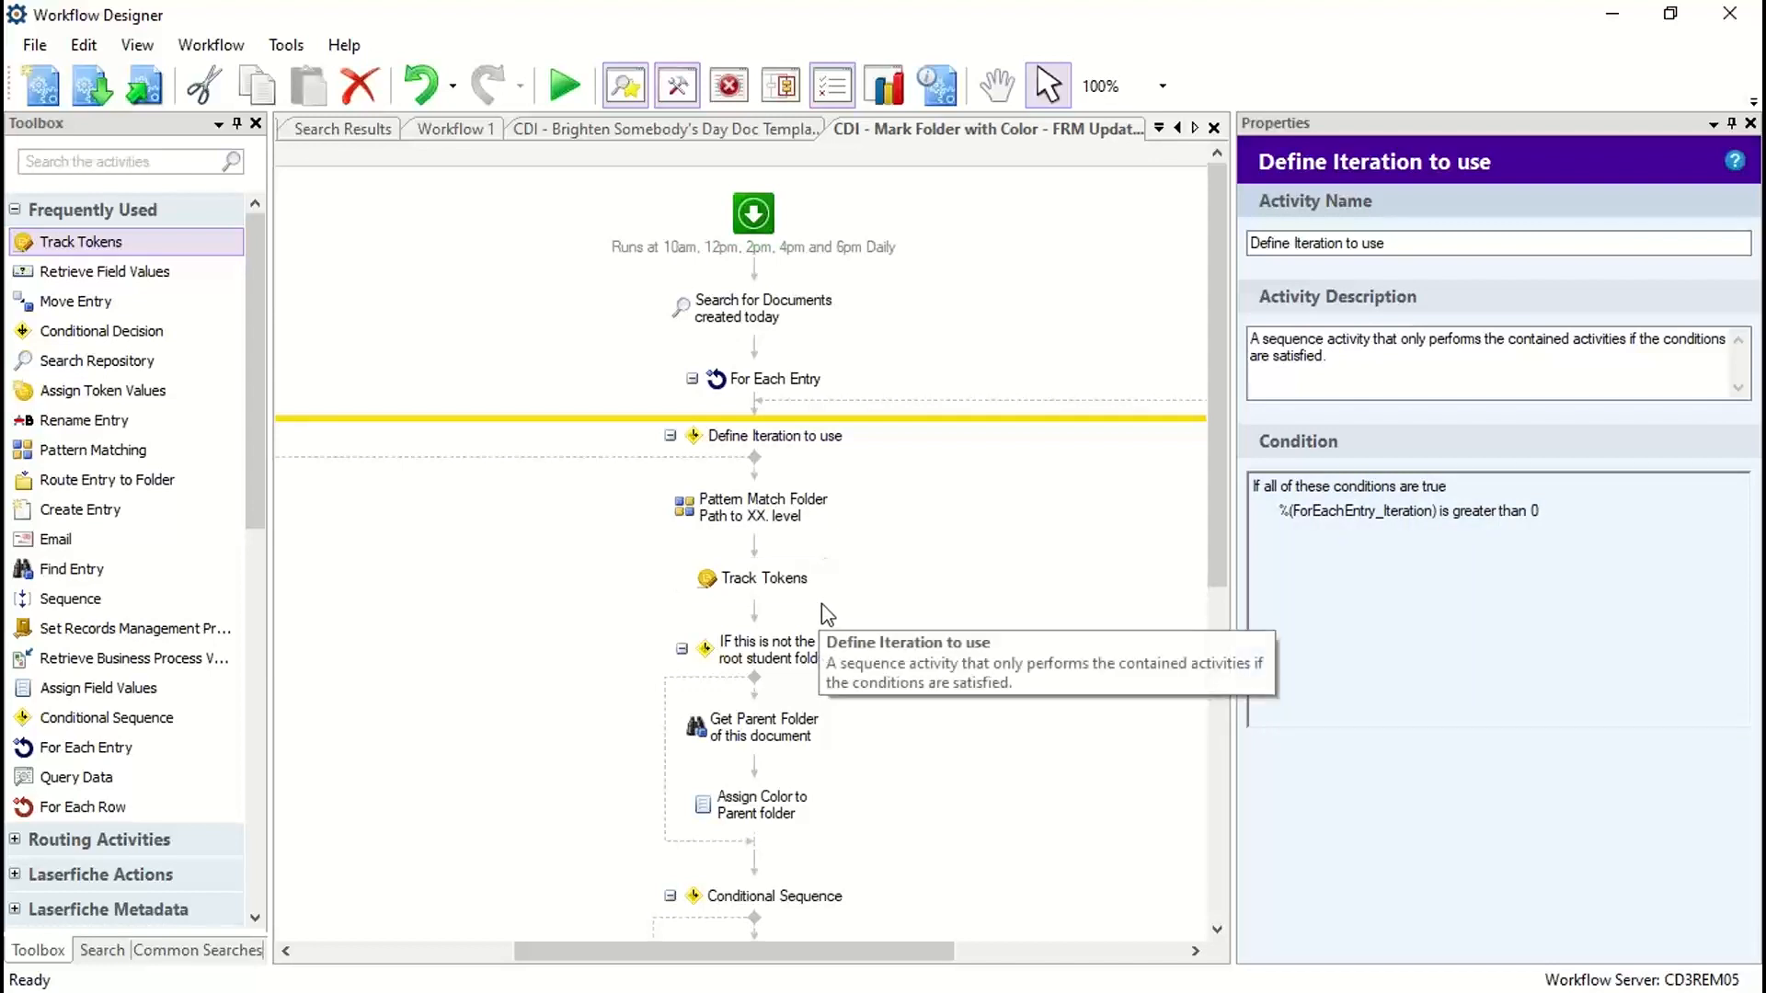
{"action": "left_click", "coordinate": [752, 518]}
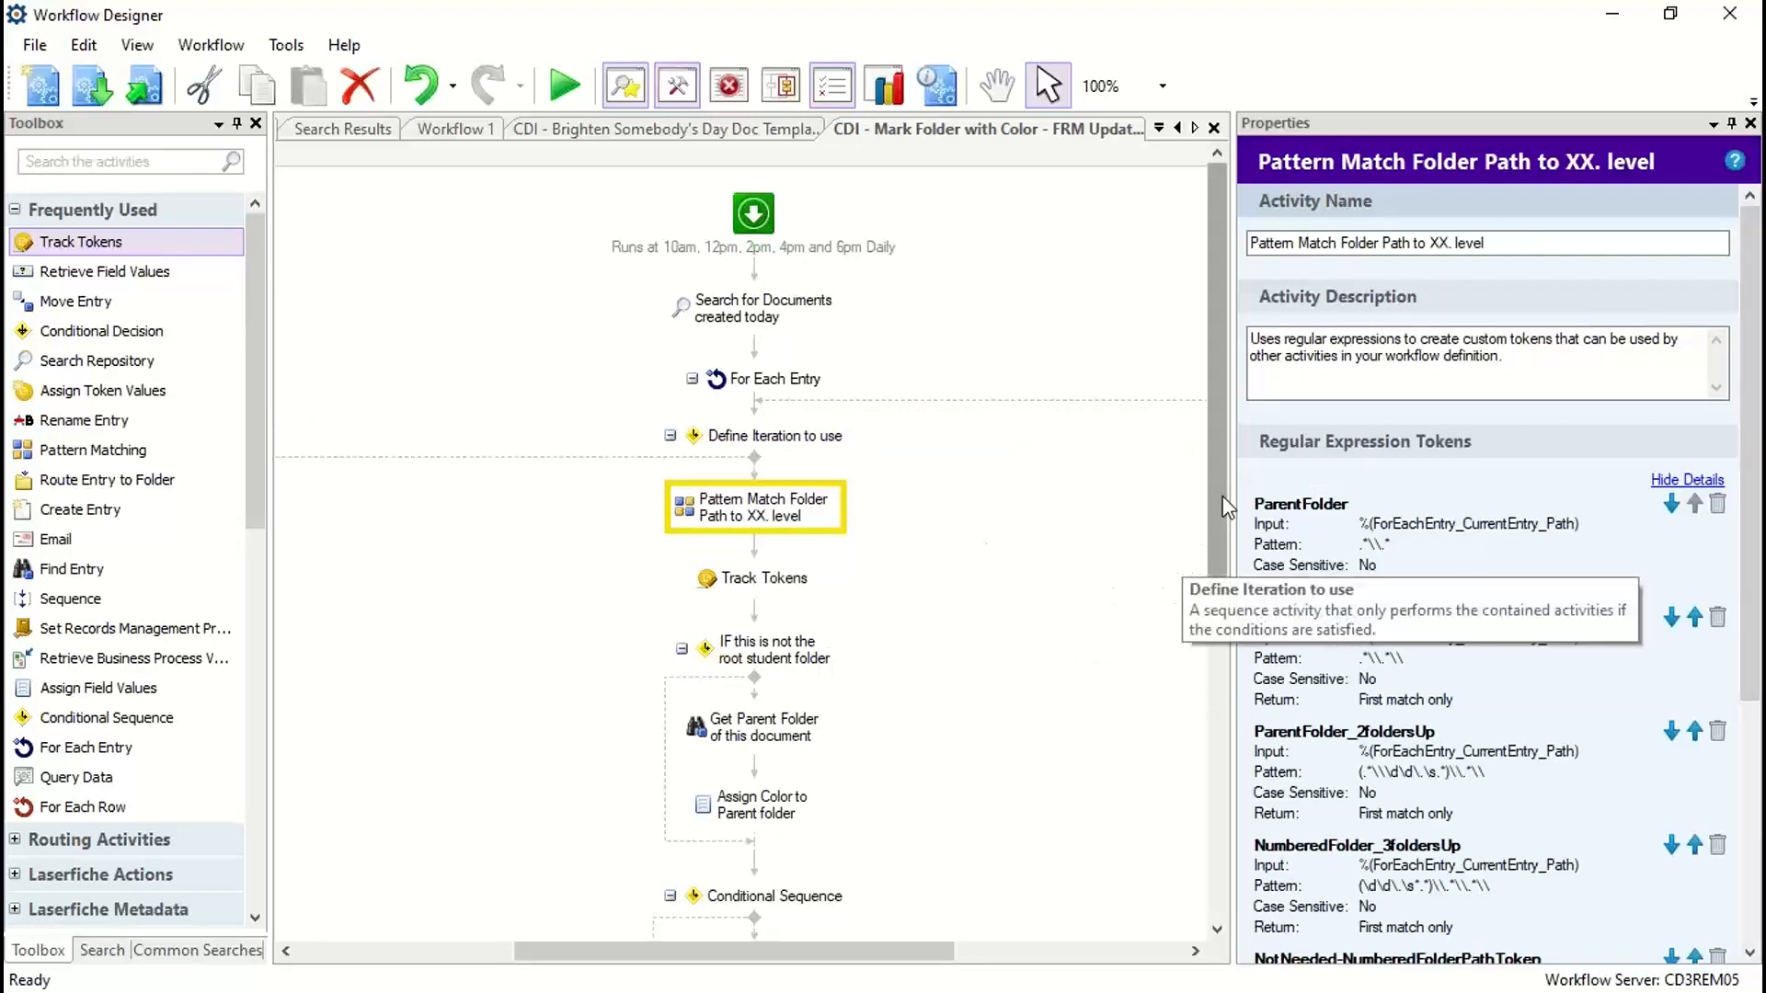
{"action": "left_click_drag", "start_coordinate": [1222, 501], "coordinate": [1230, 587]}
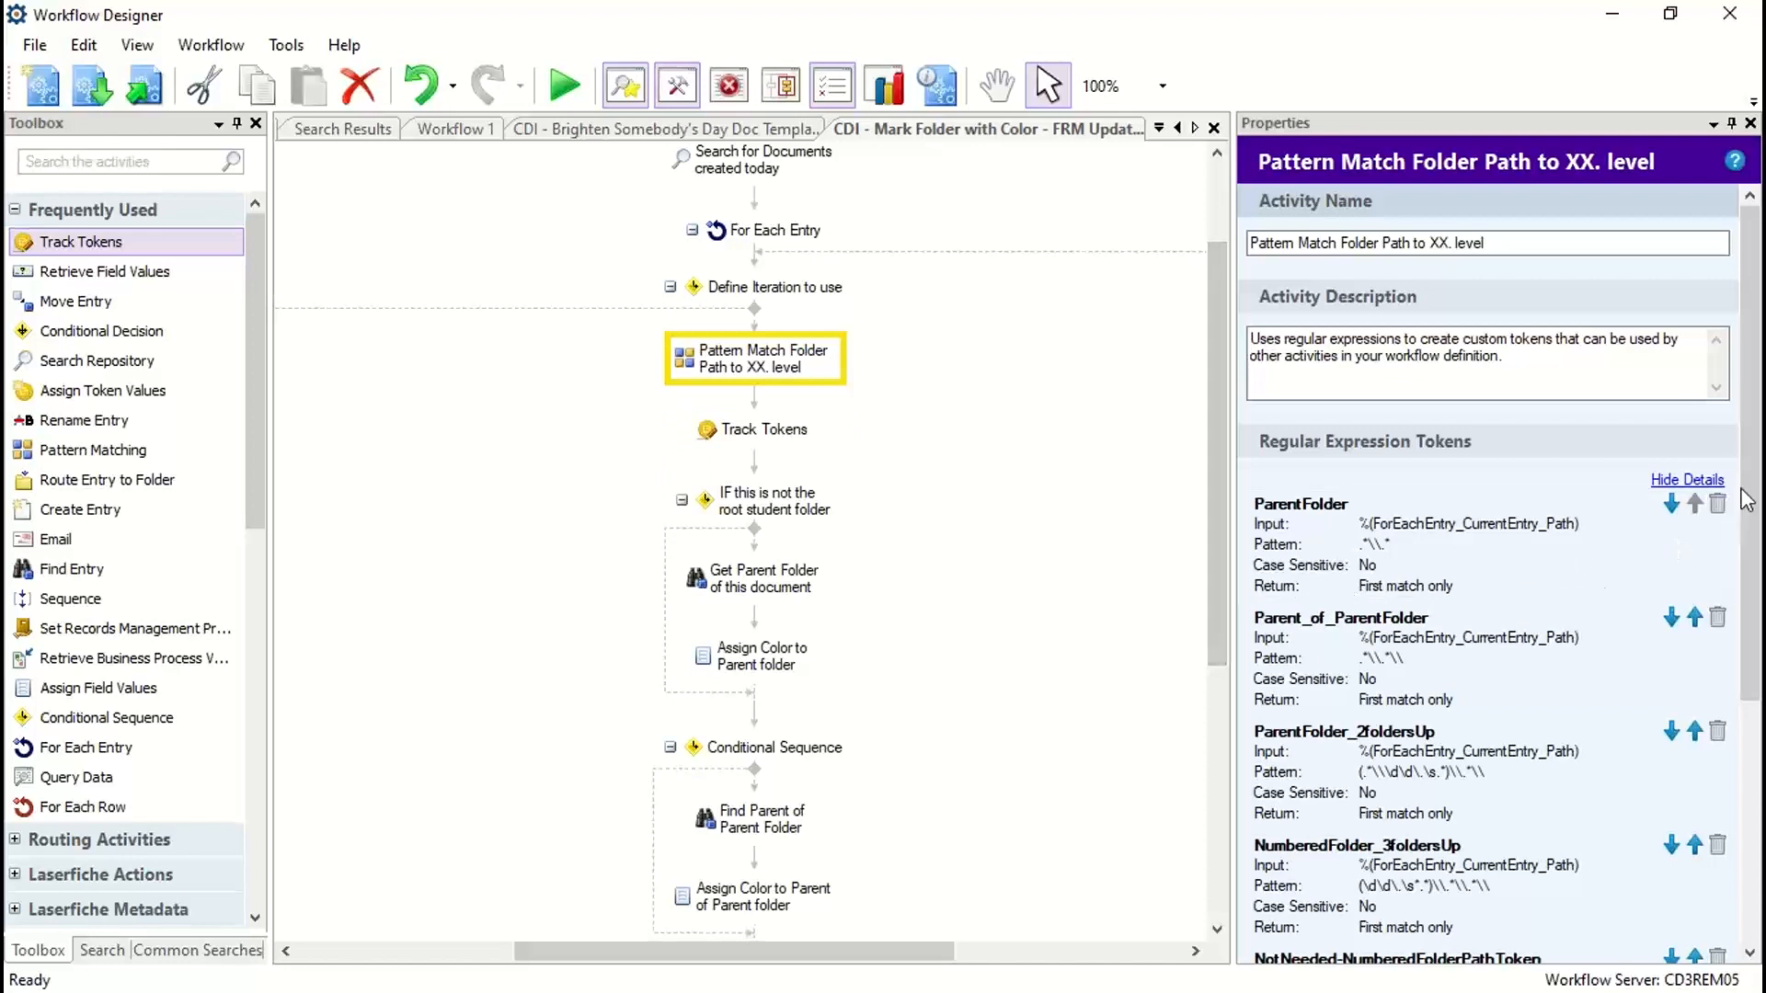
{"action": "scroll", "coordinate": [1755, 494], "scroll_direction": "down", "scroll_amount": 3}
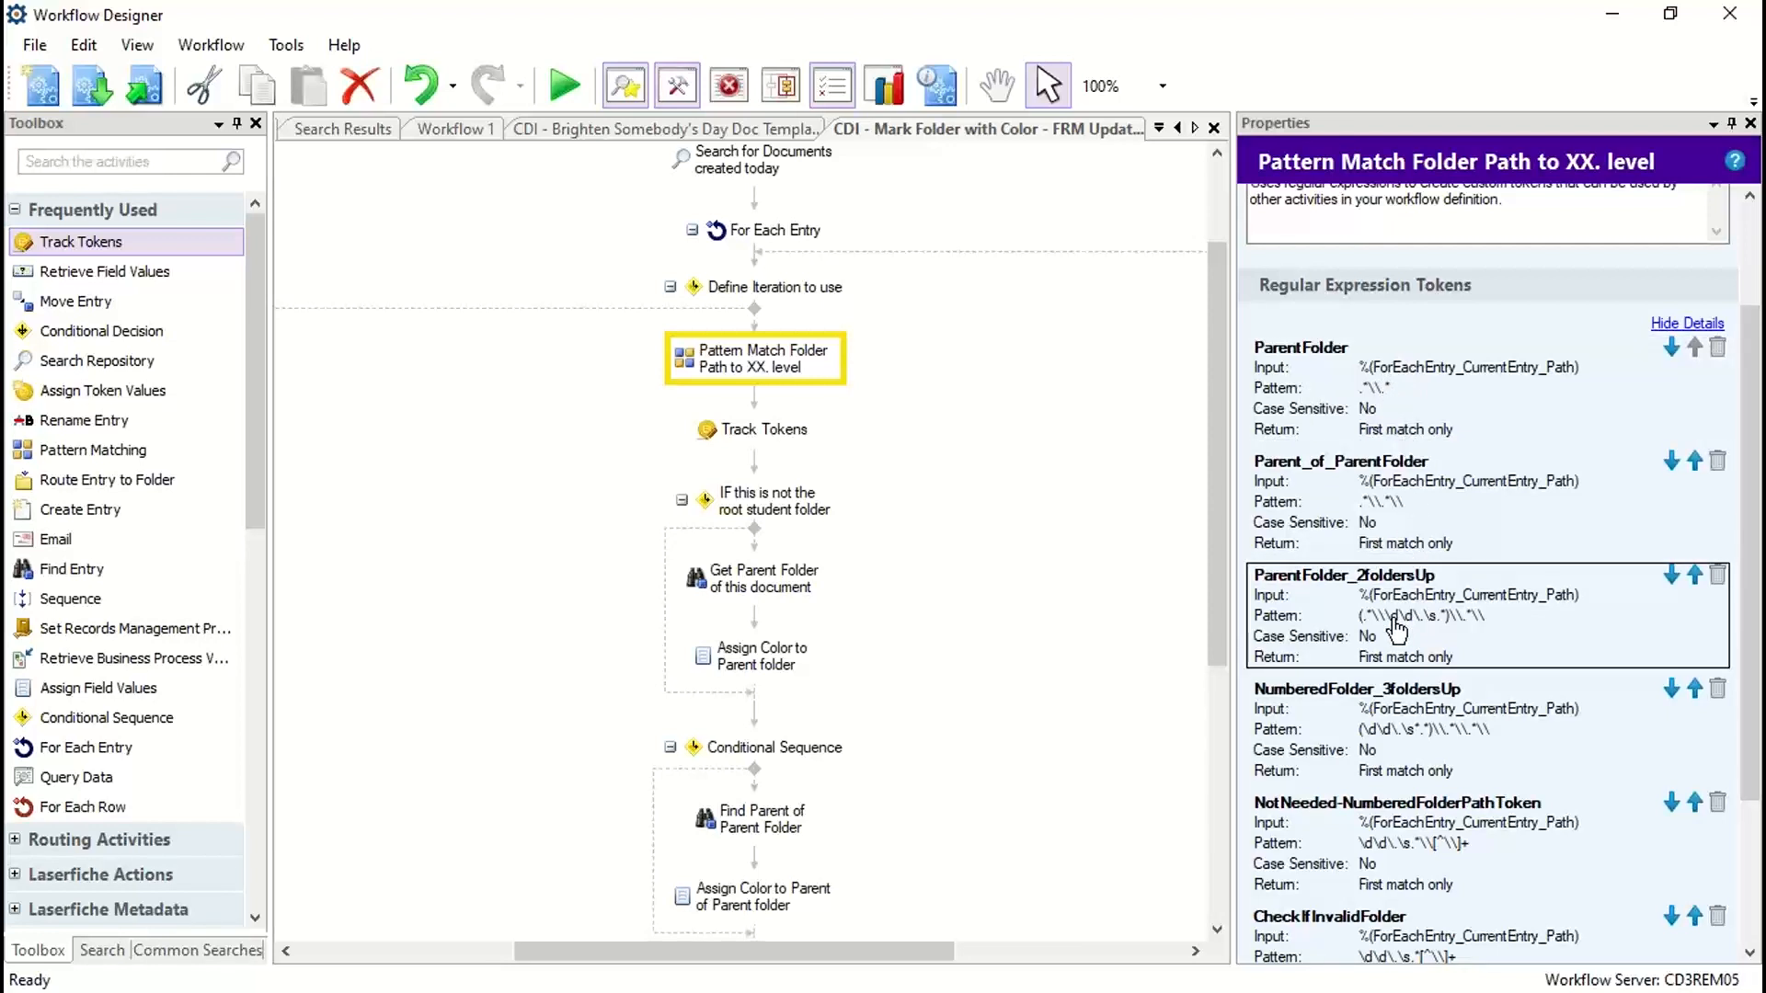
{"action": "scroll", "coordinate": [1398, 577], "scroll_direction": "down", "scroll_amount": 3}
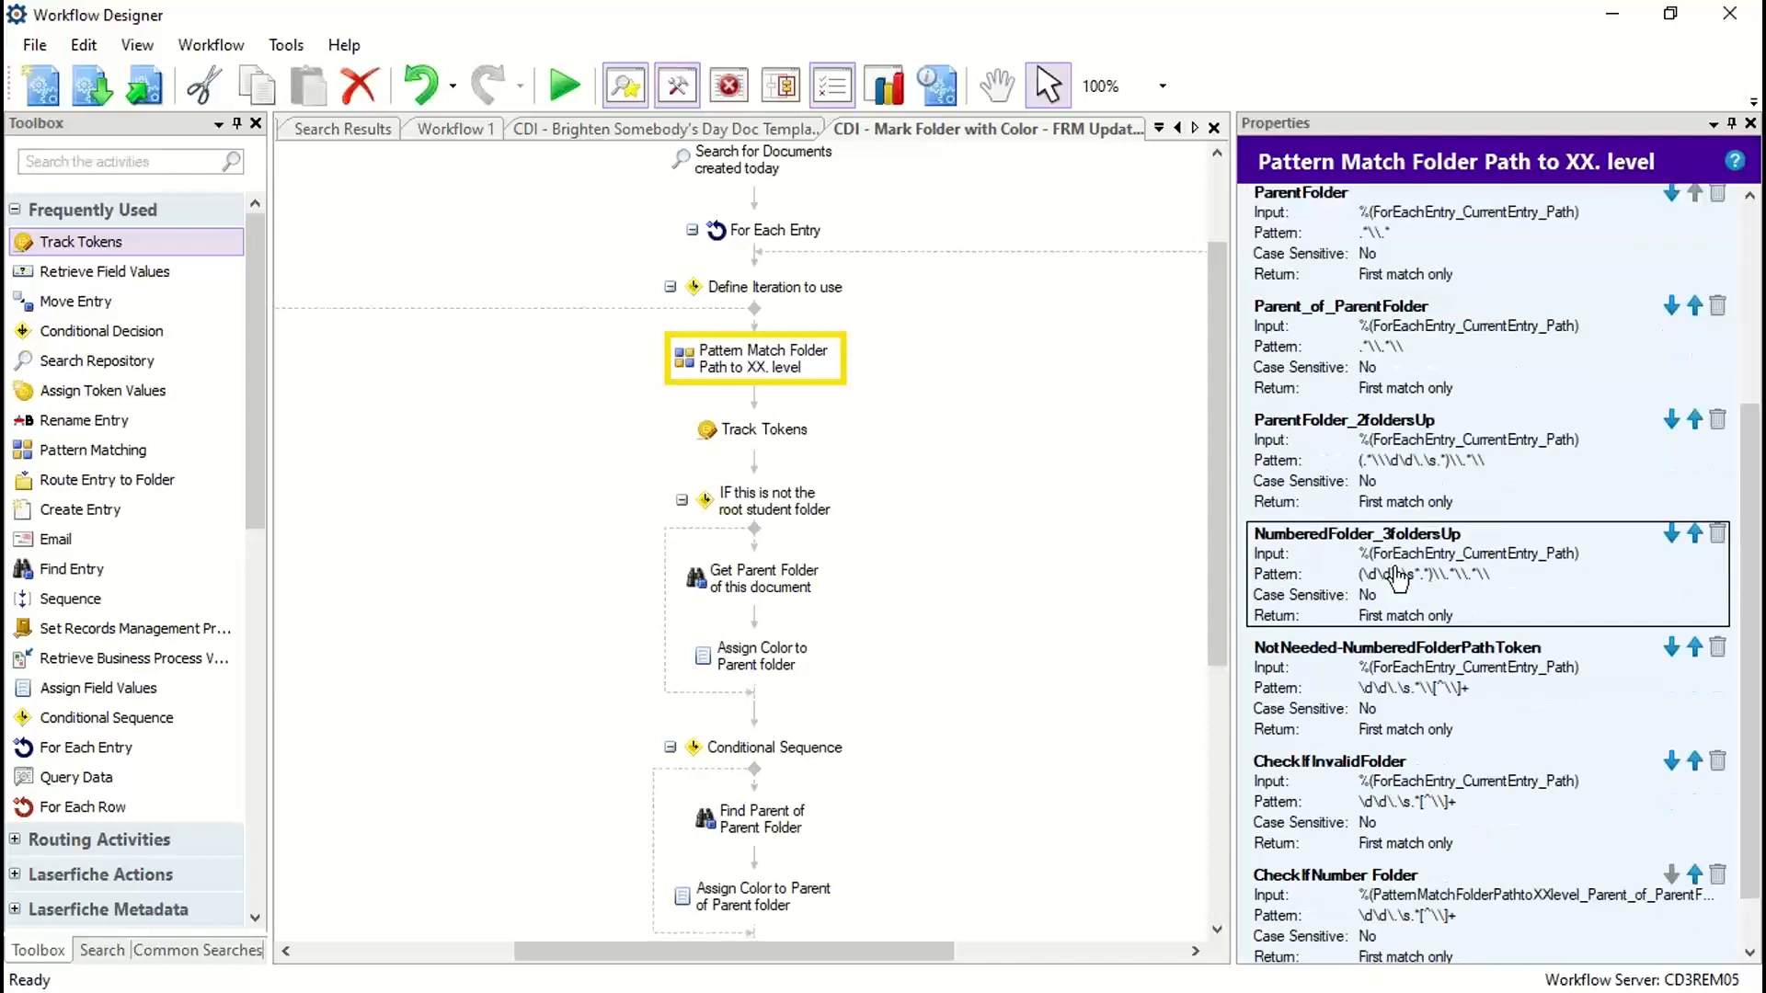
{"action": "scroll", "coordinate": [1398, 578], "scroll_direction": "down", "scroll_amount": 2}
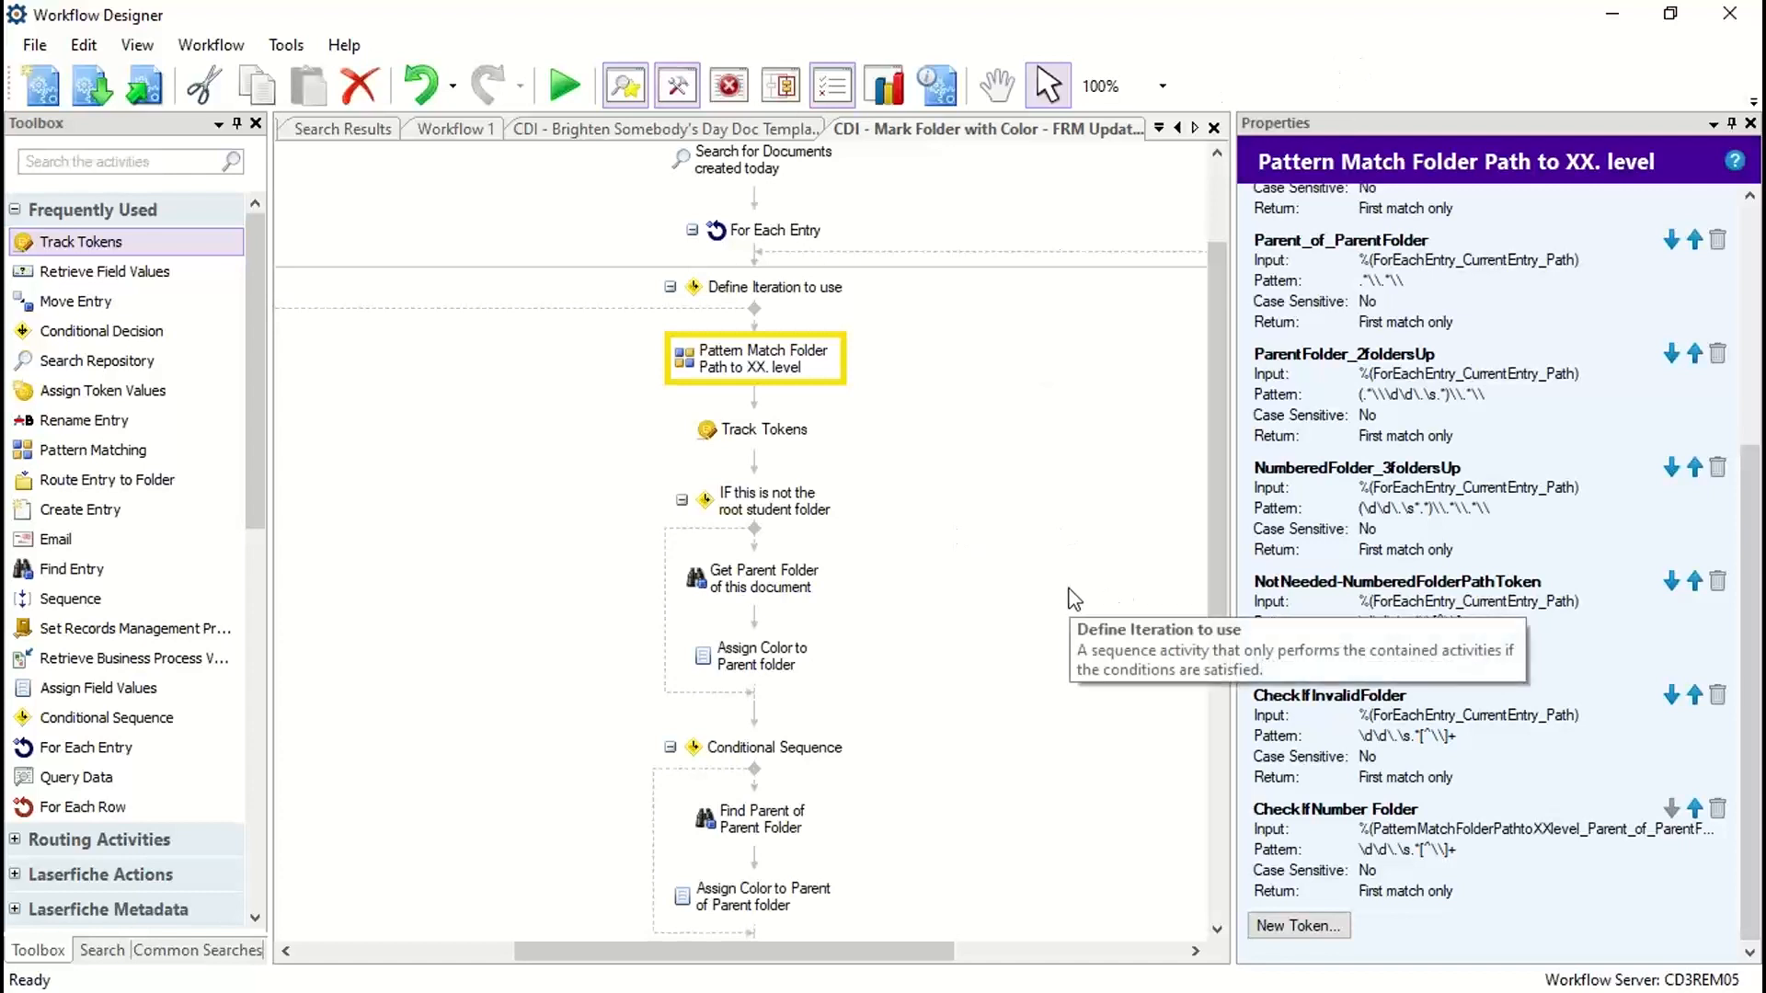
Step: Switch to the Laserfiche client and open the LFTraining repository root to view its top-level folders
{"action": "left_click", "coordinate": [1614, 20]}
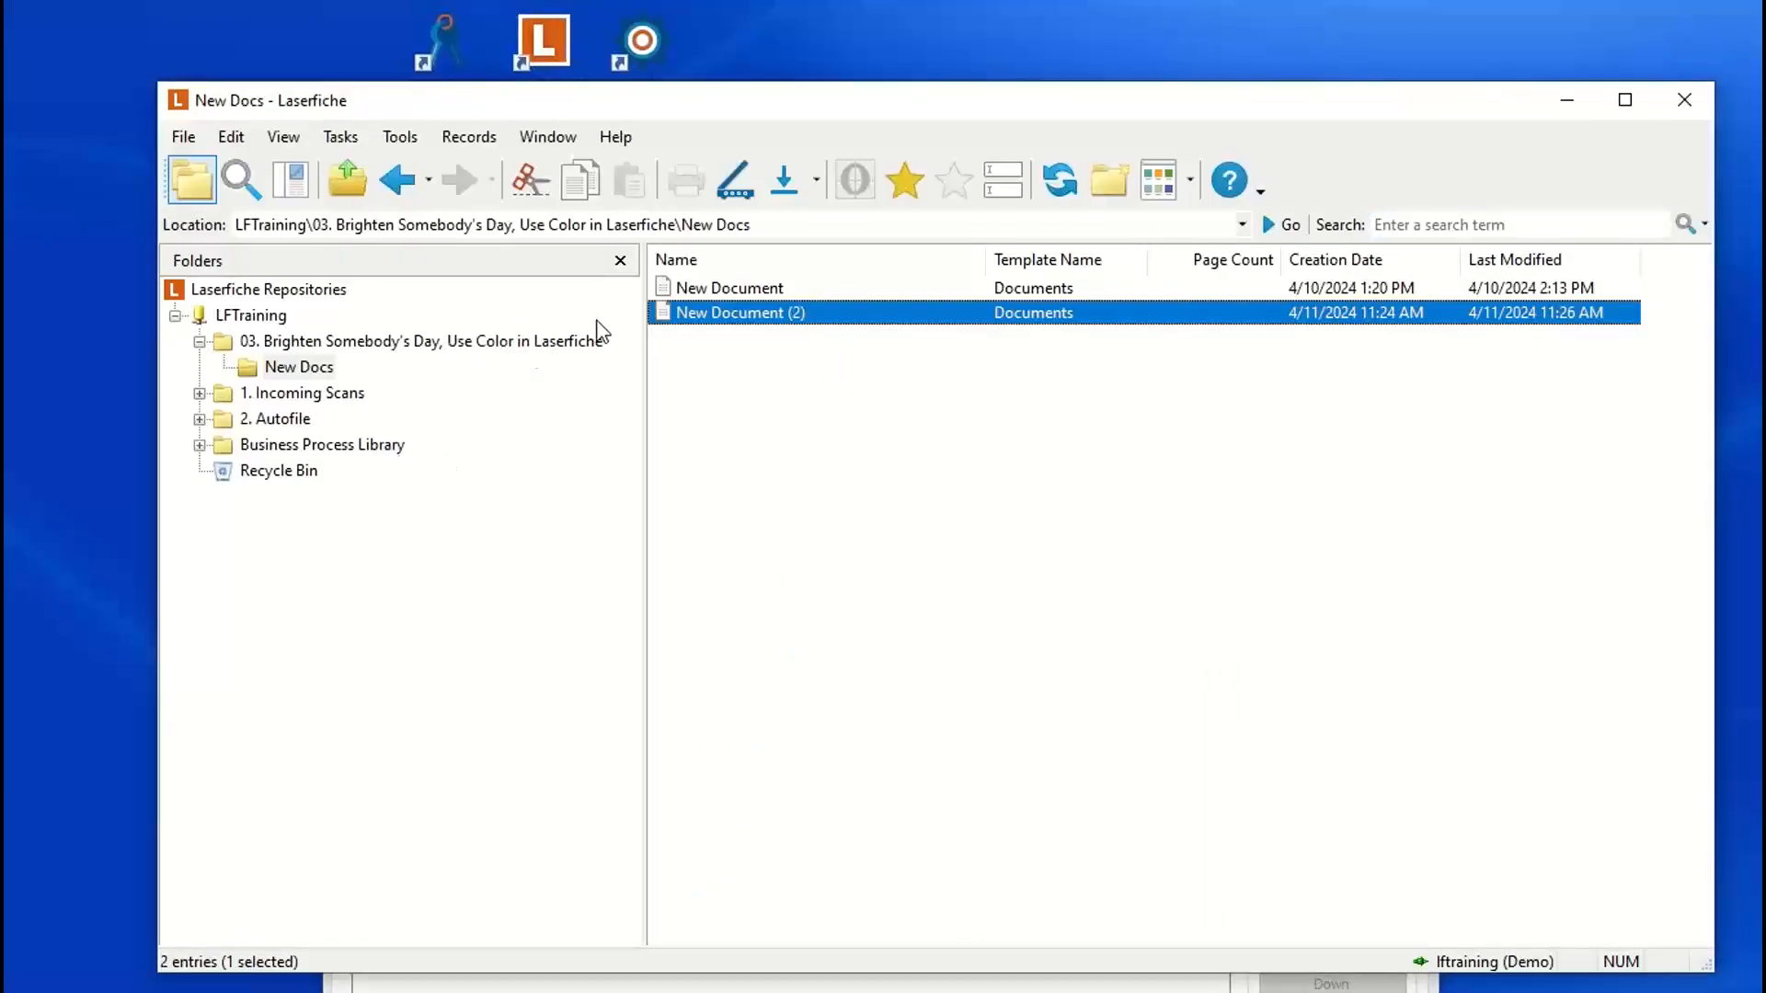
{"action": "left_click", "coordinate": [300, 368]}
{"action": "left_click", "coordinate": [280, 345]}
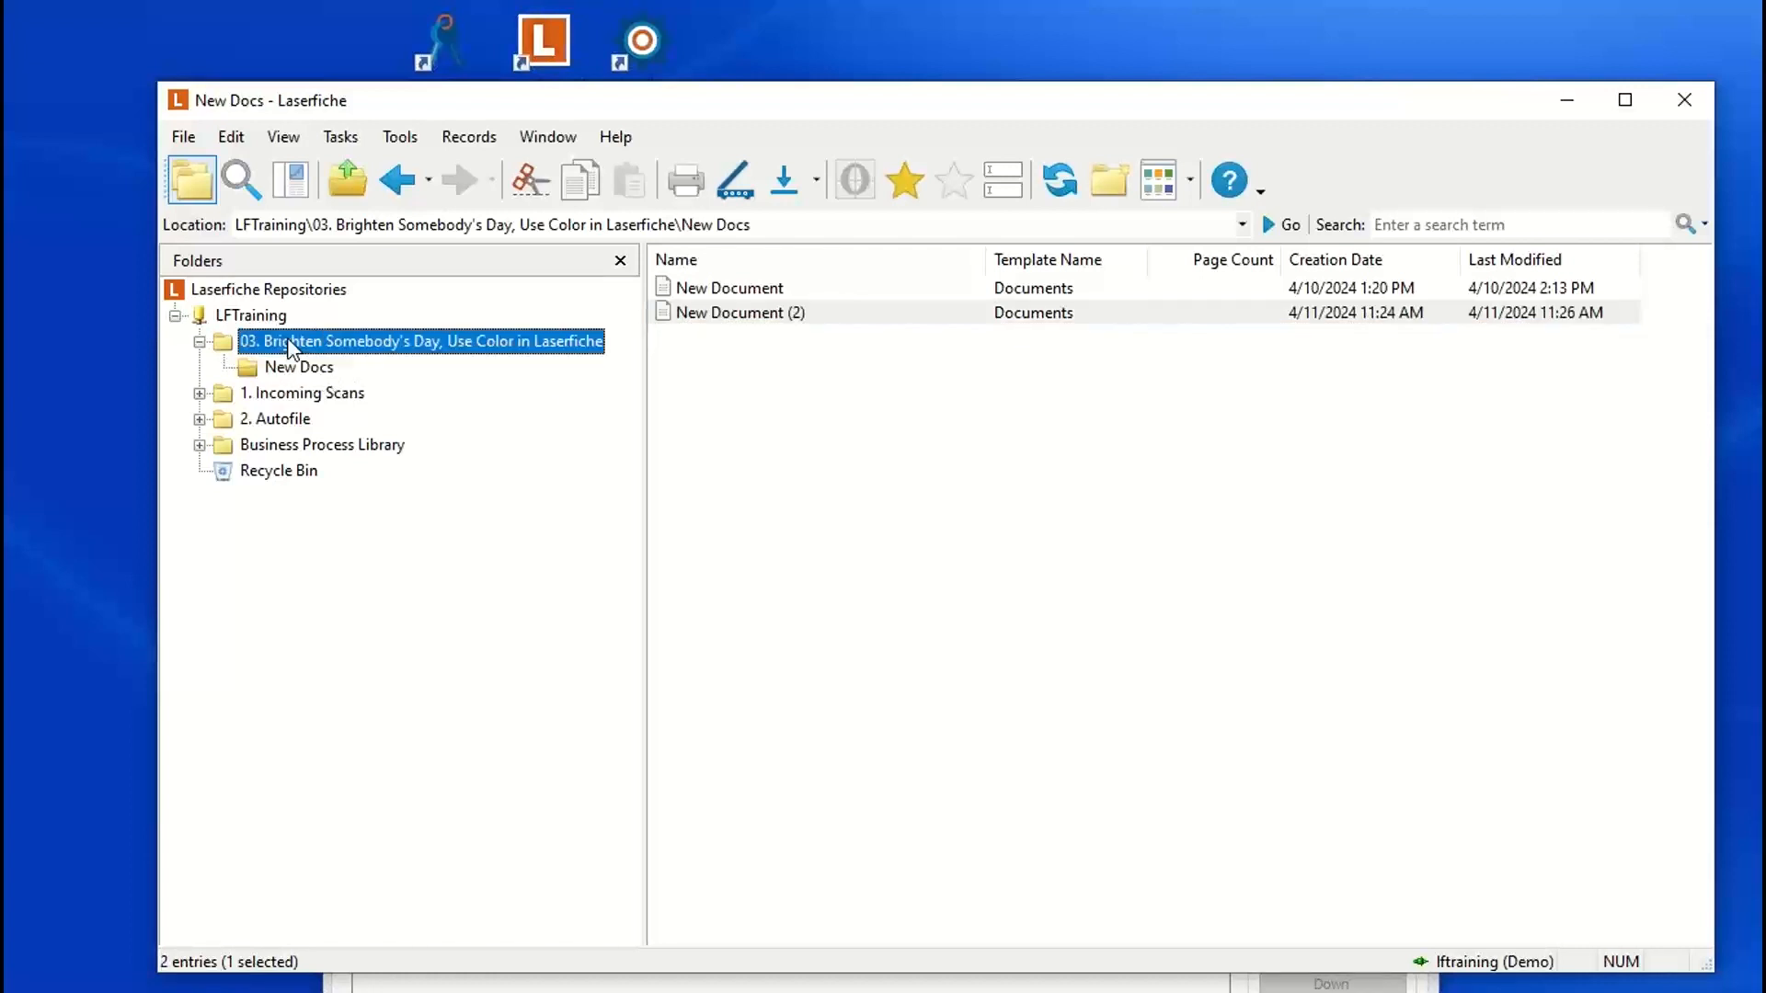
{"action": "left_click", "coordinate": [256, 318]}
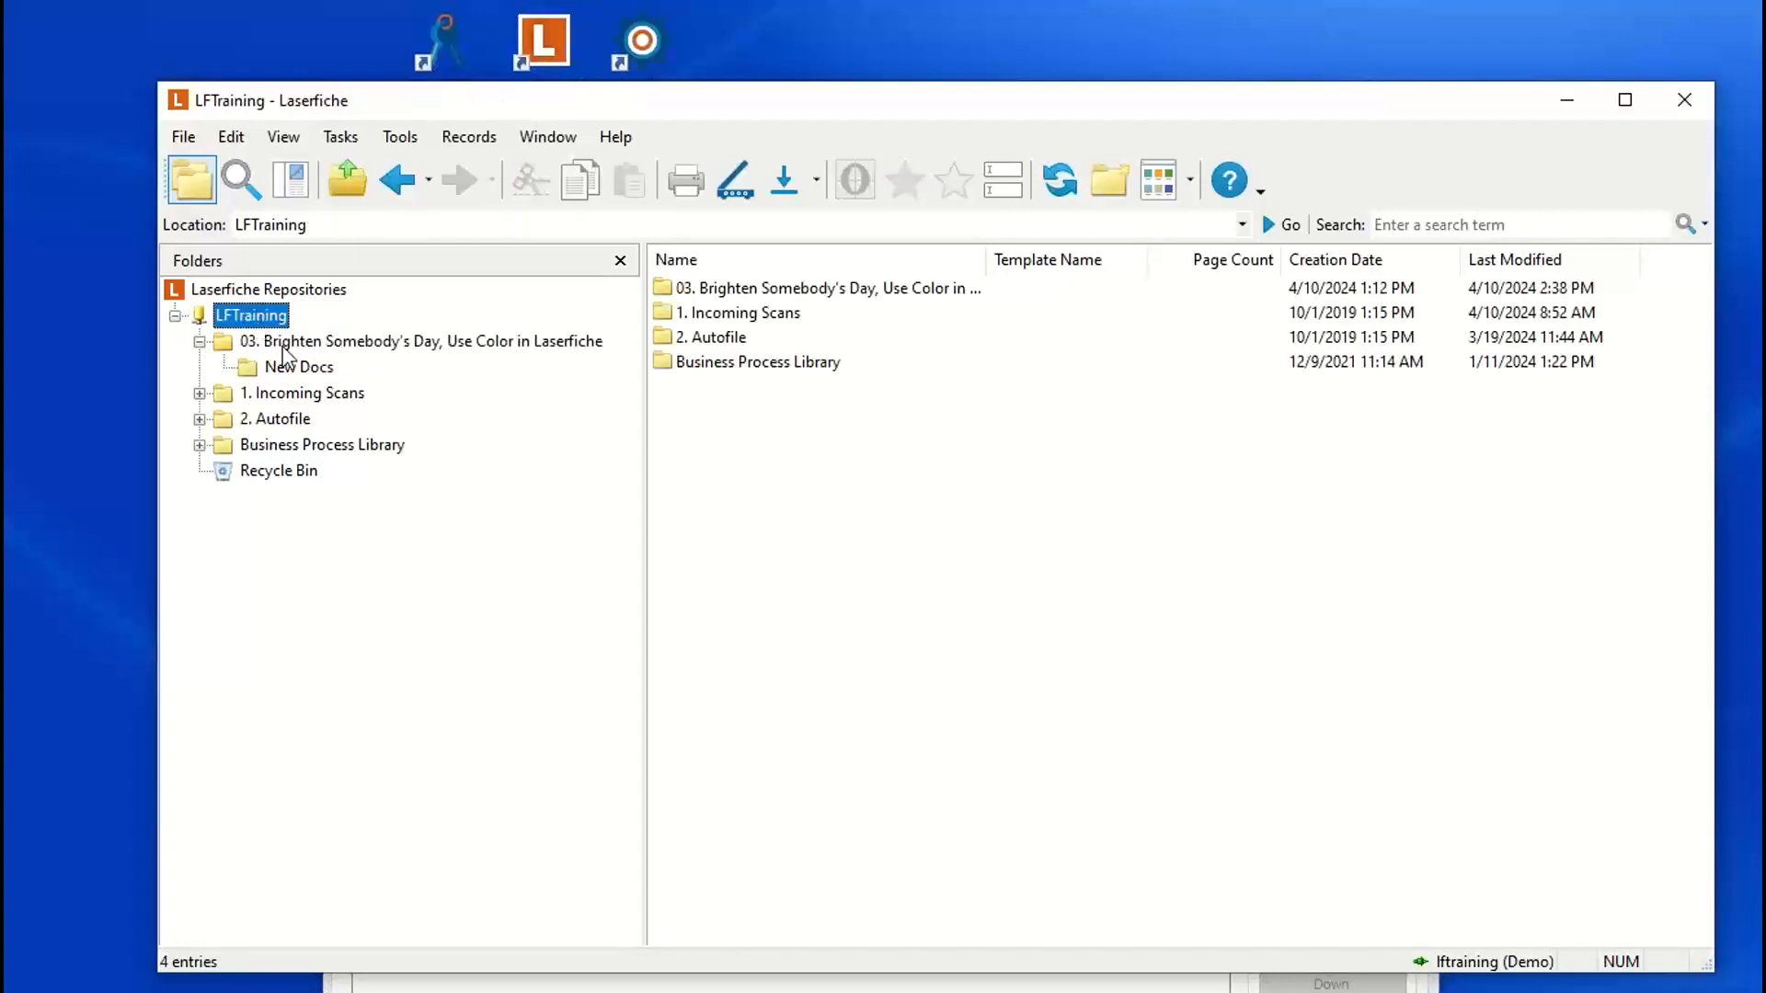
Step: Open the New Docs folder inside 03. Brighten Somebody's Day, Use Color in Laserfiche to view its documents
{"action": "left_click", "coordinate": [300, 344]}
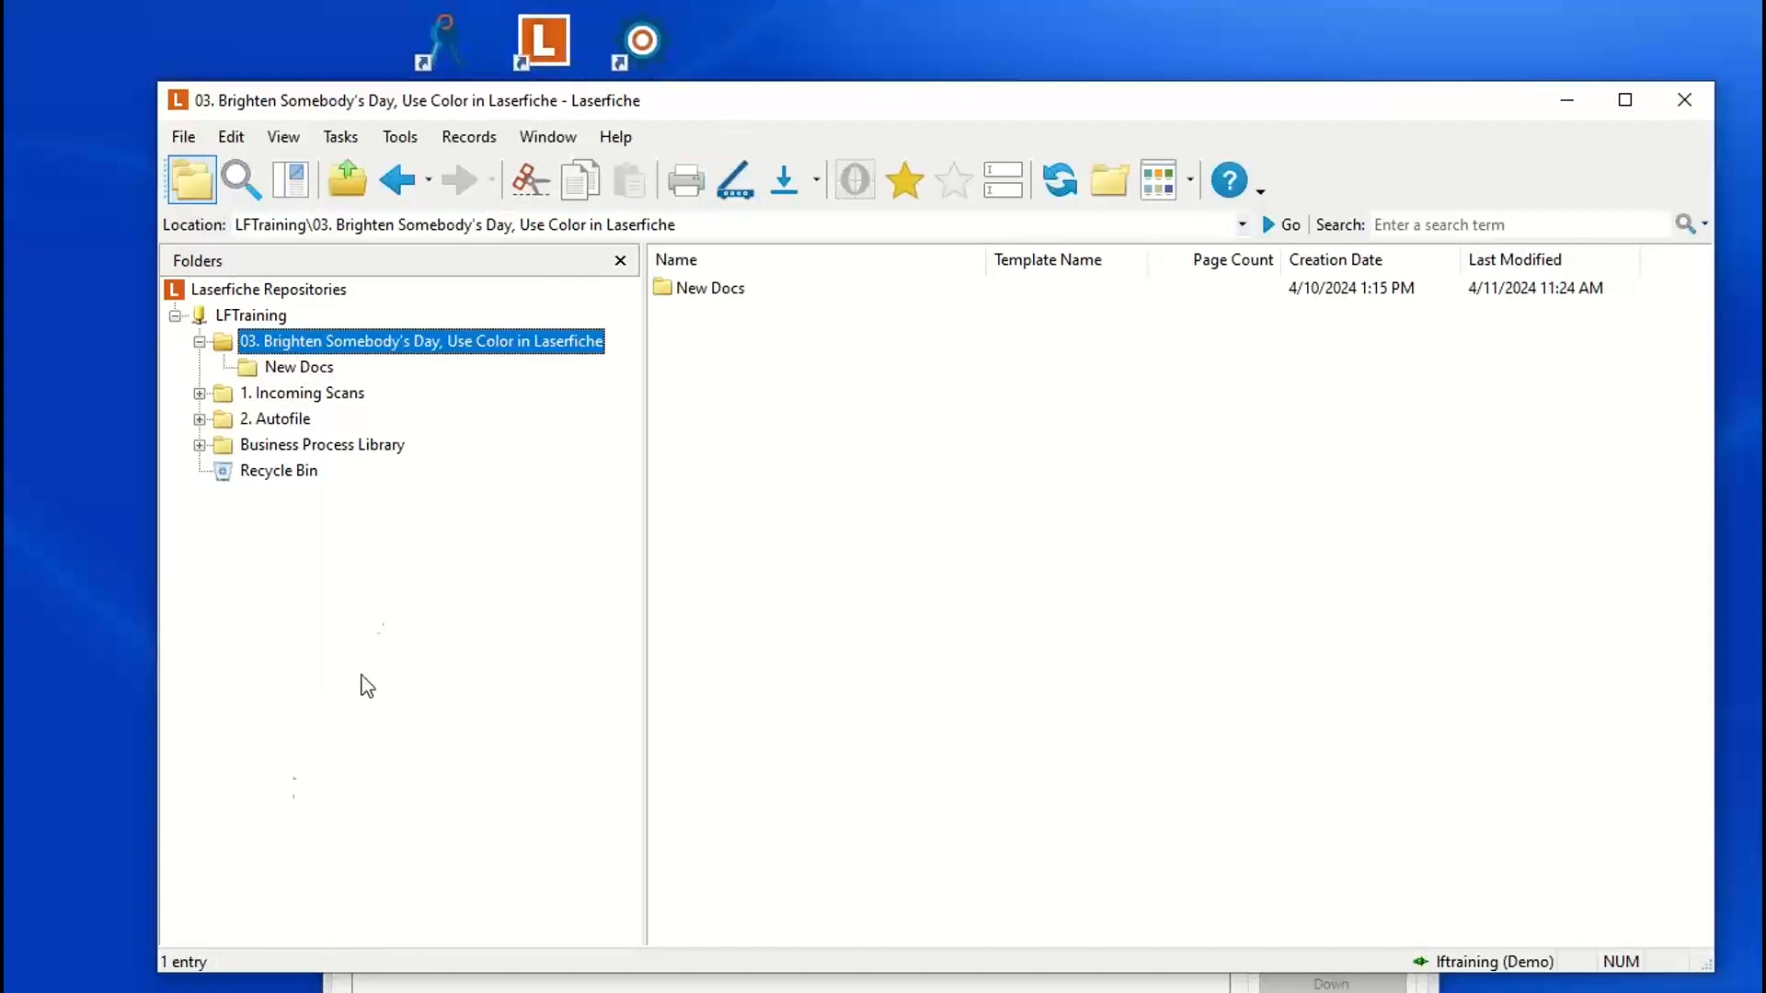
{"action": "left_click", "coordinate": [296, 368]}
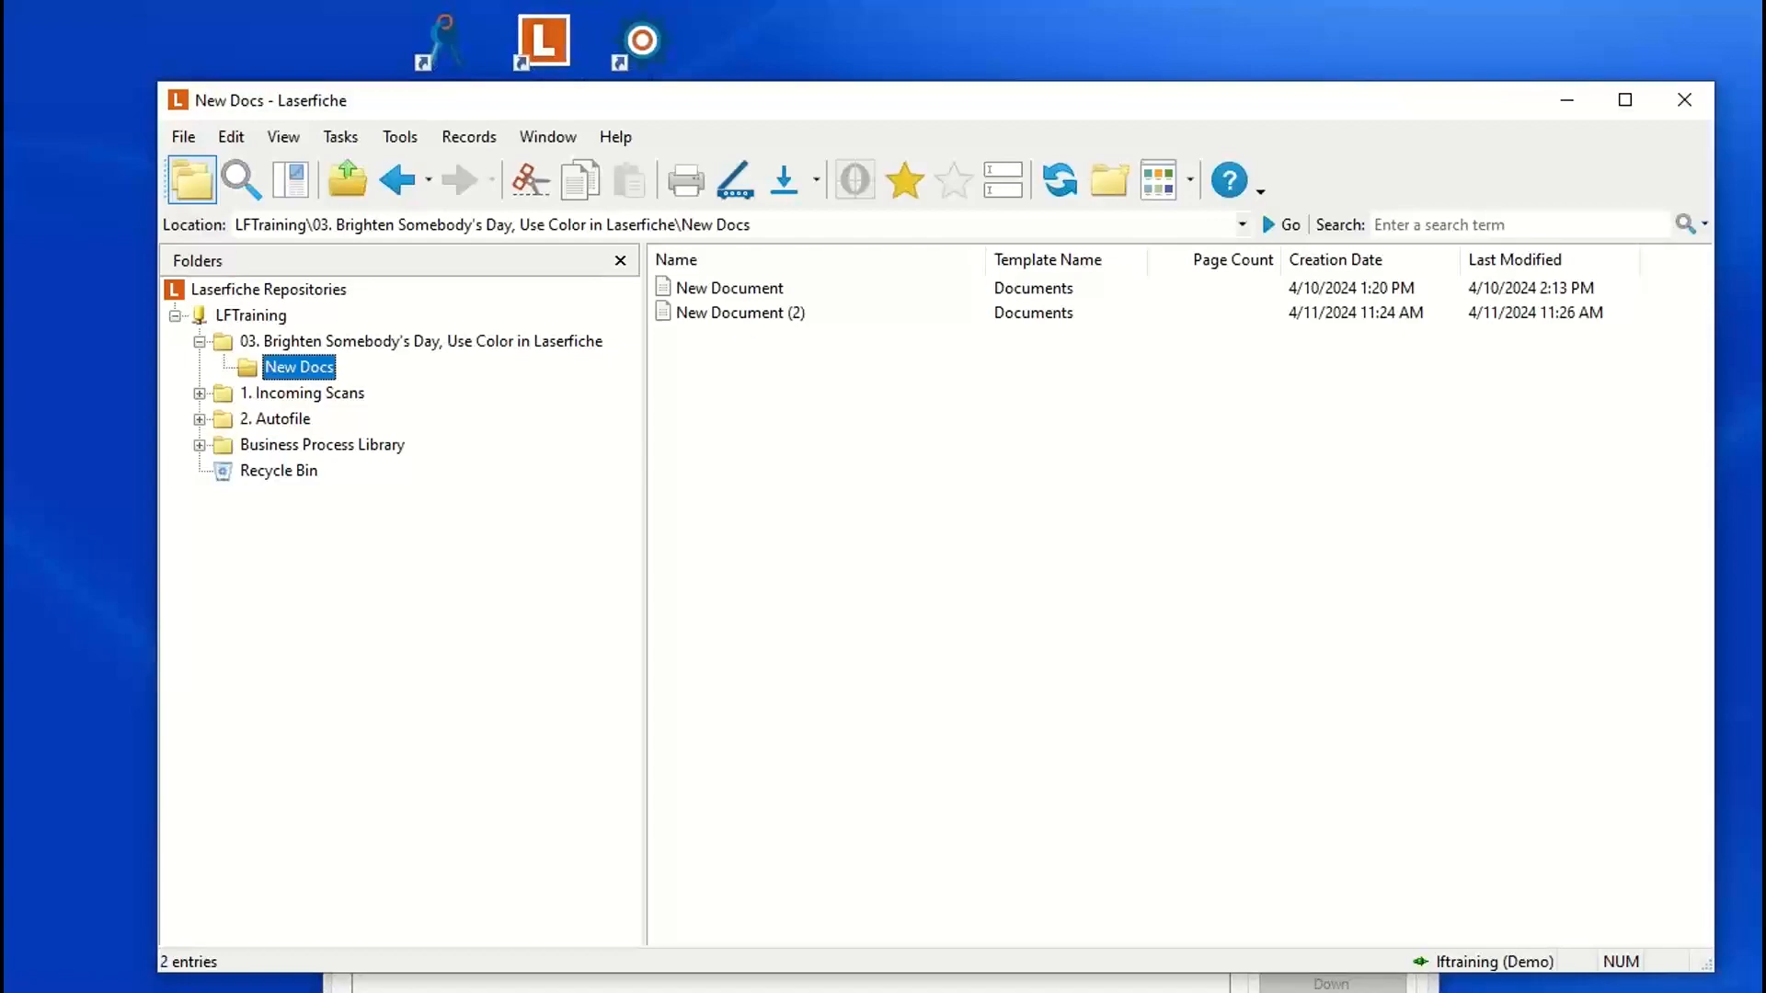
Step: Switch to the Laserfiche Administration Console and close the properties of the Documents template
{"action": "key", "text": "alt+Tab"}
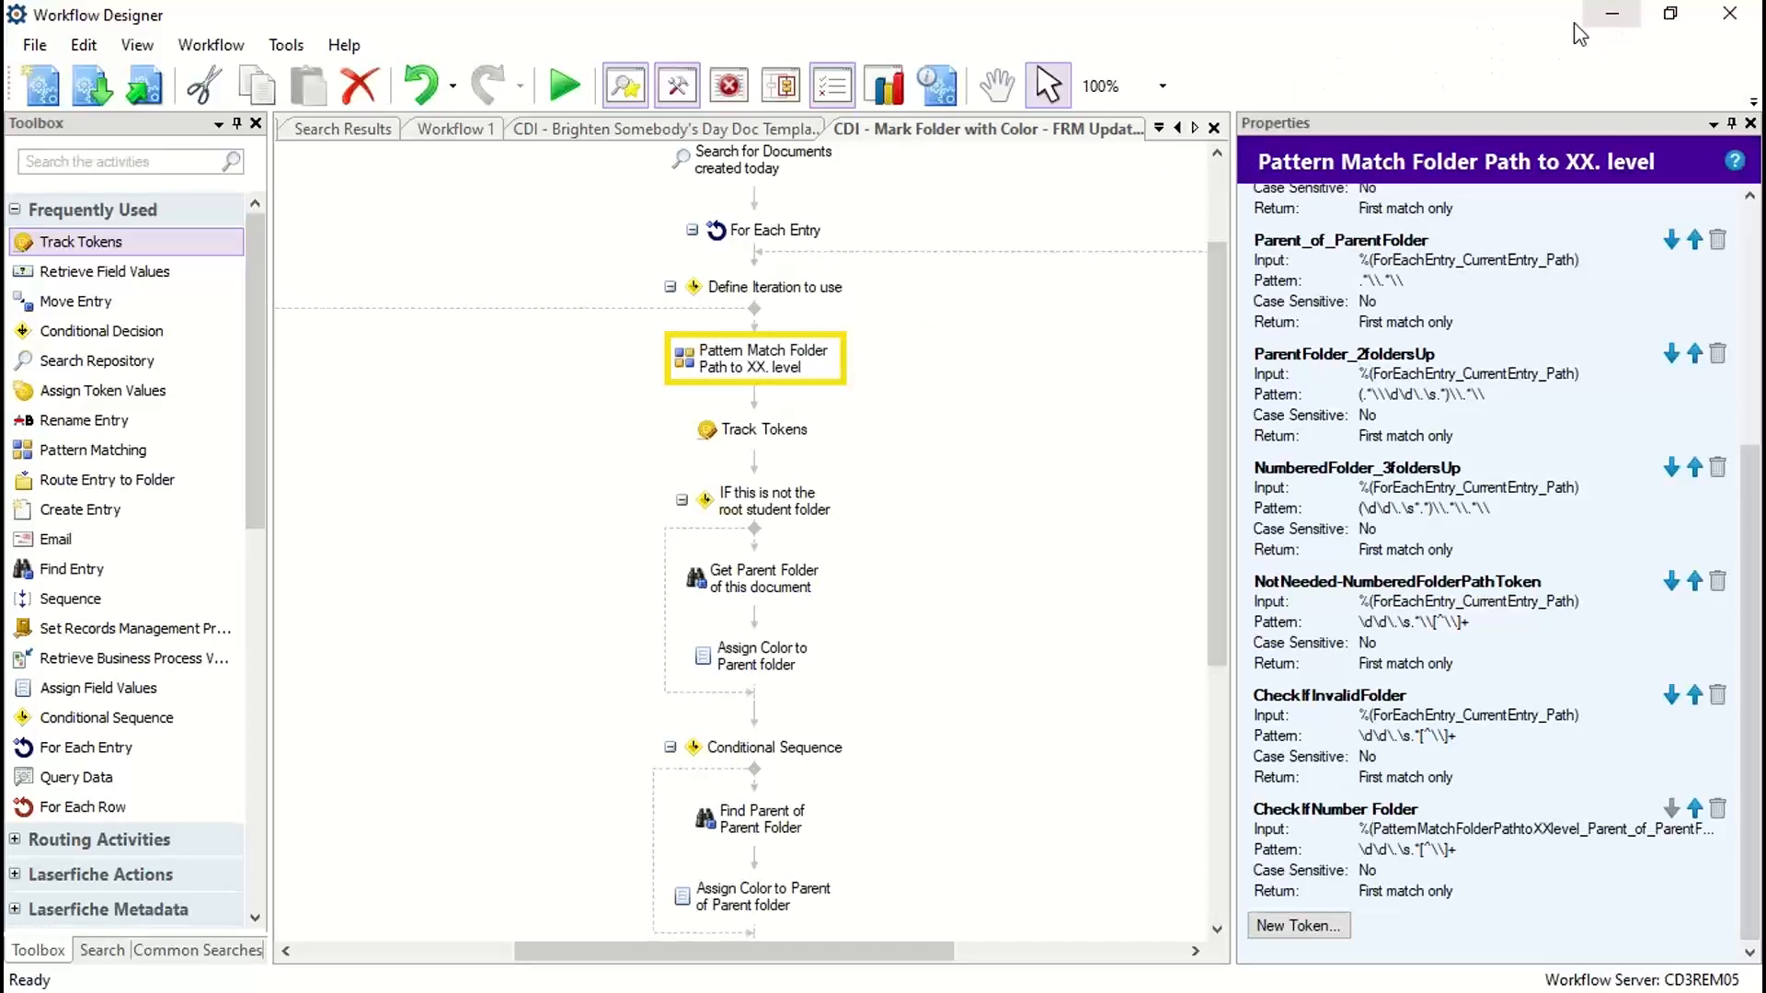
{"action": "key", "text": "alt+Tab"}
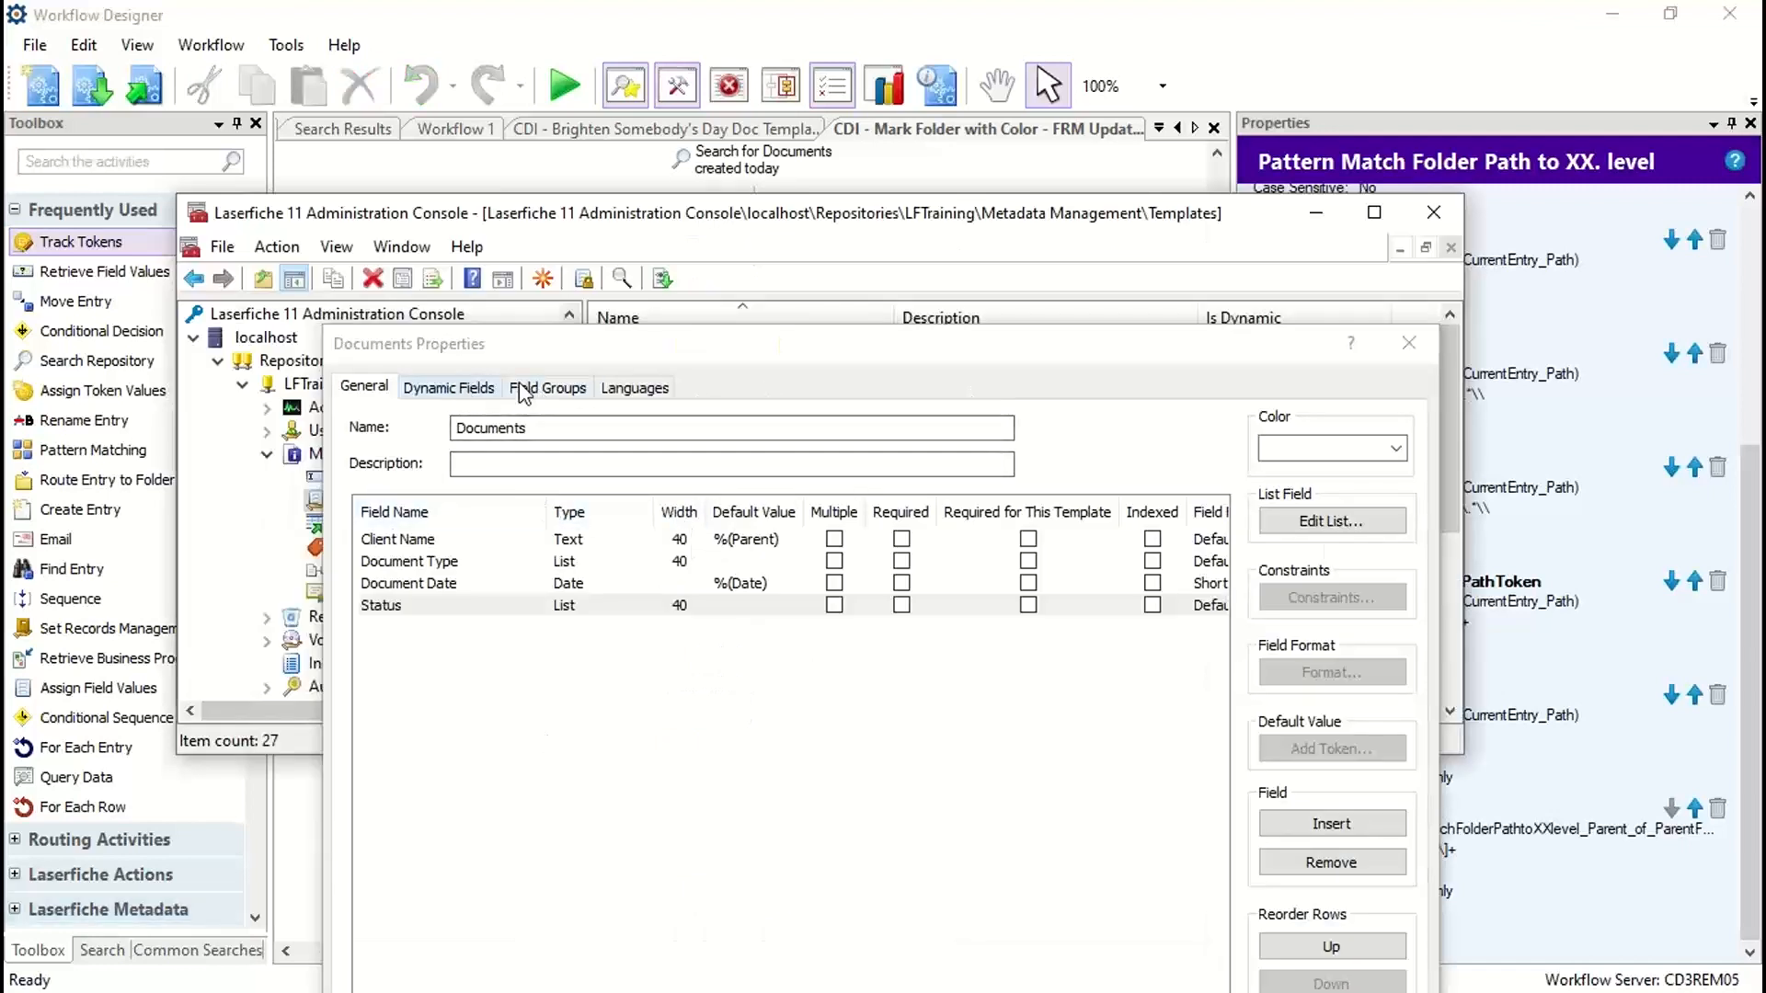
{"action": "left_click", "coordinate": [1409, 342]}
Step: Examine the Status field and color of the DocStatus-Approved template, leaving its properties as they are
{"action": "left_click", "coordinate": [674, 544]}
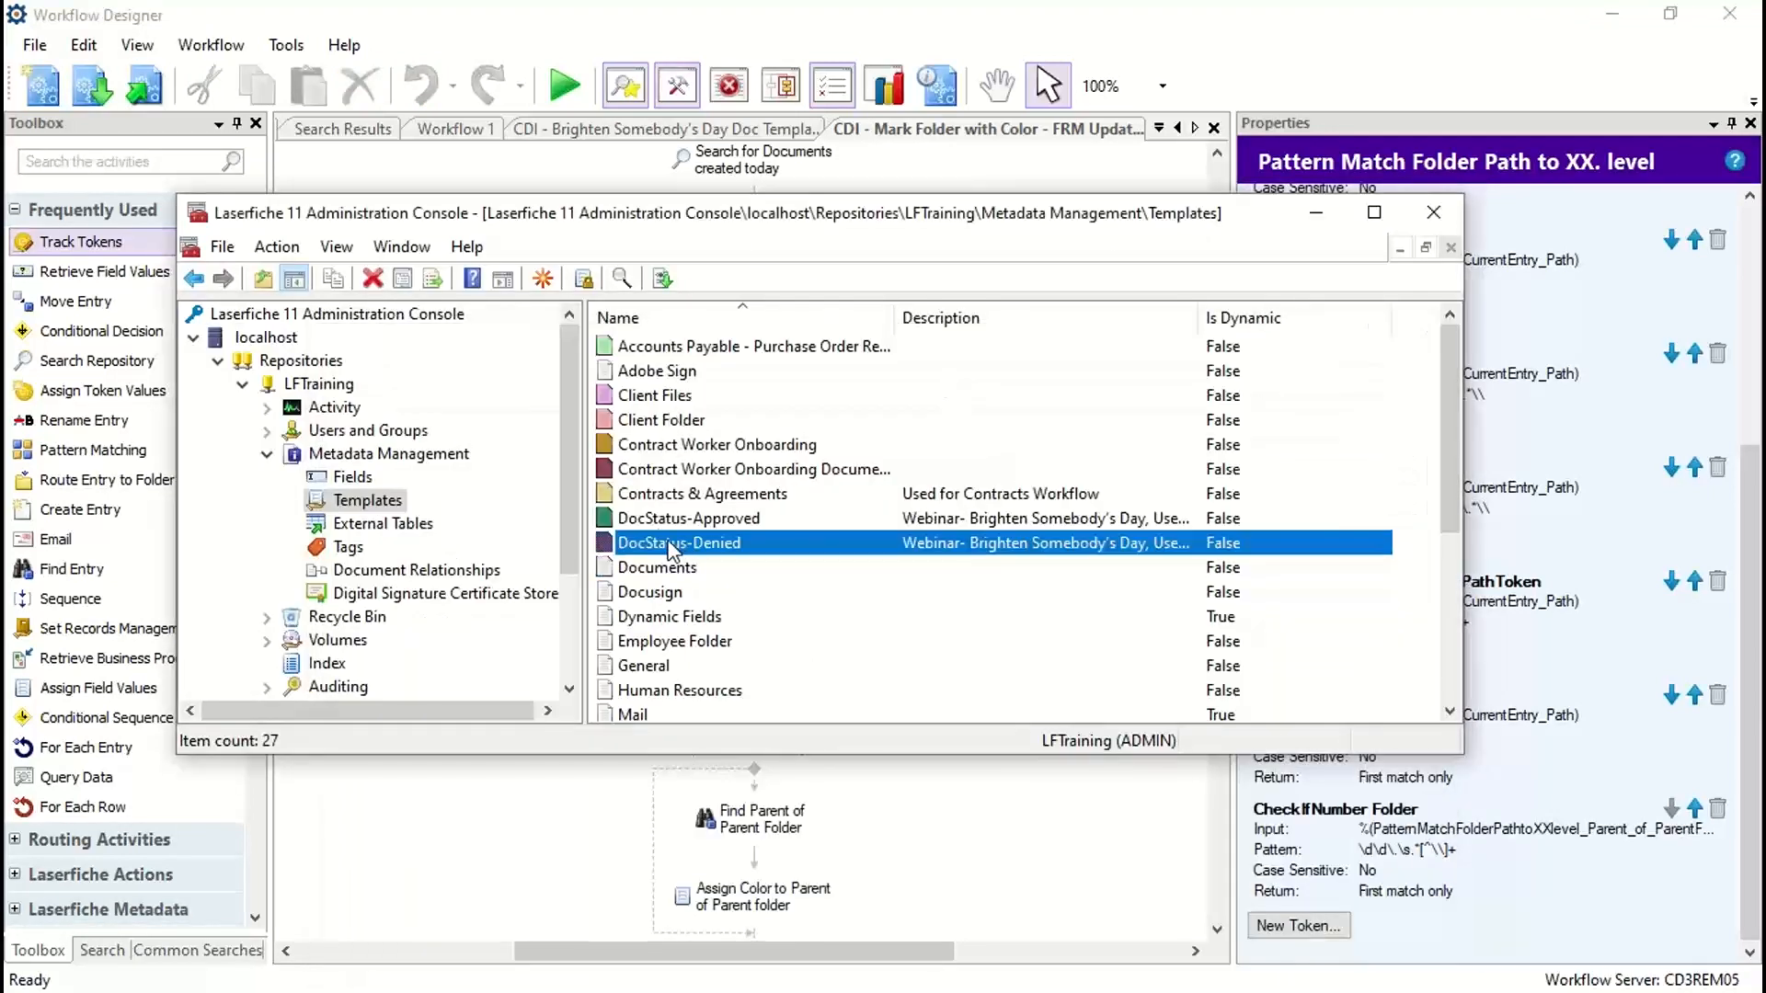
{"action": "double_click", "coordinate": [714, 516]}
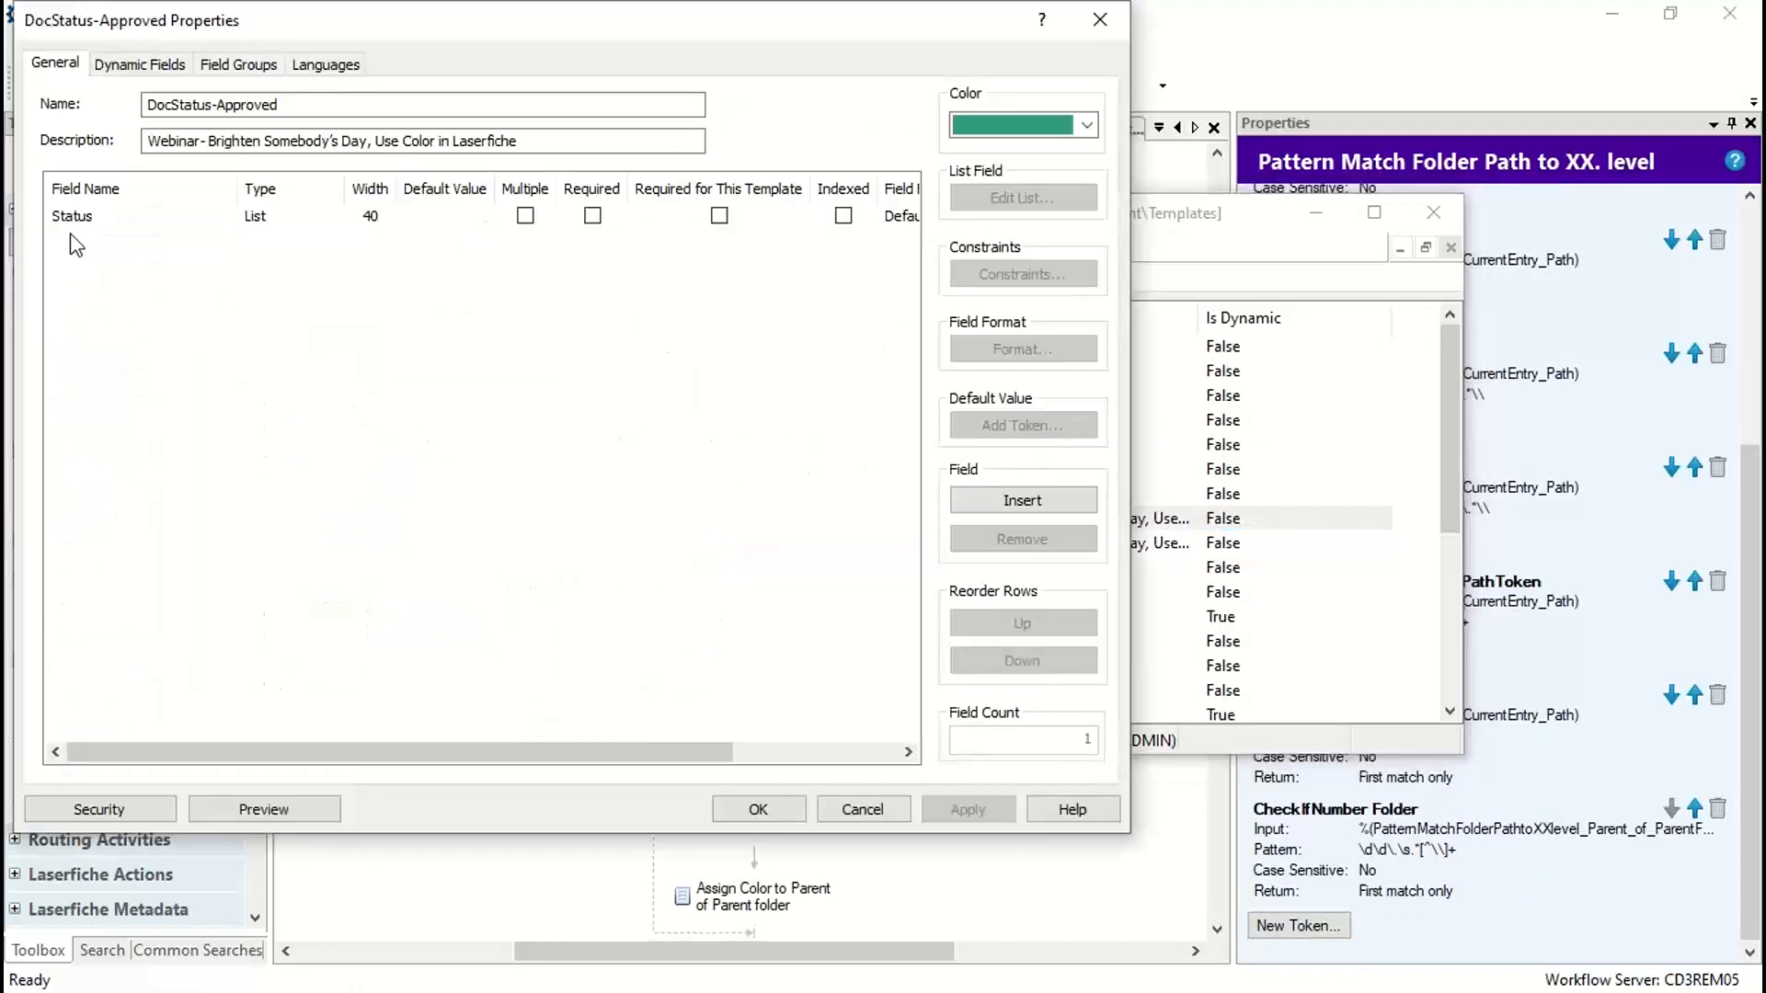
{"action": "left_click", "coordinate": [77, 220]}
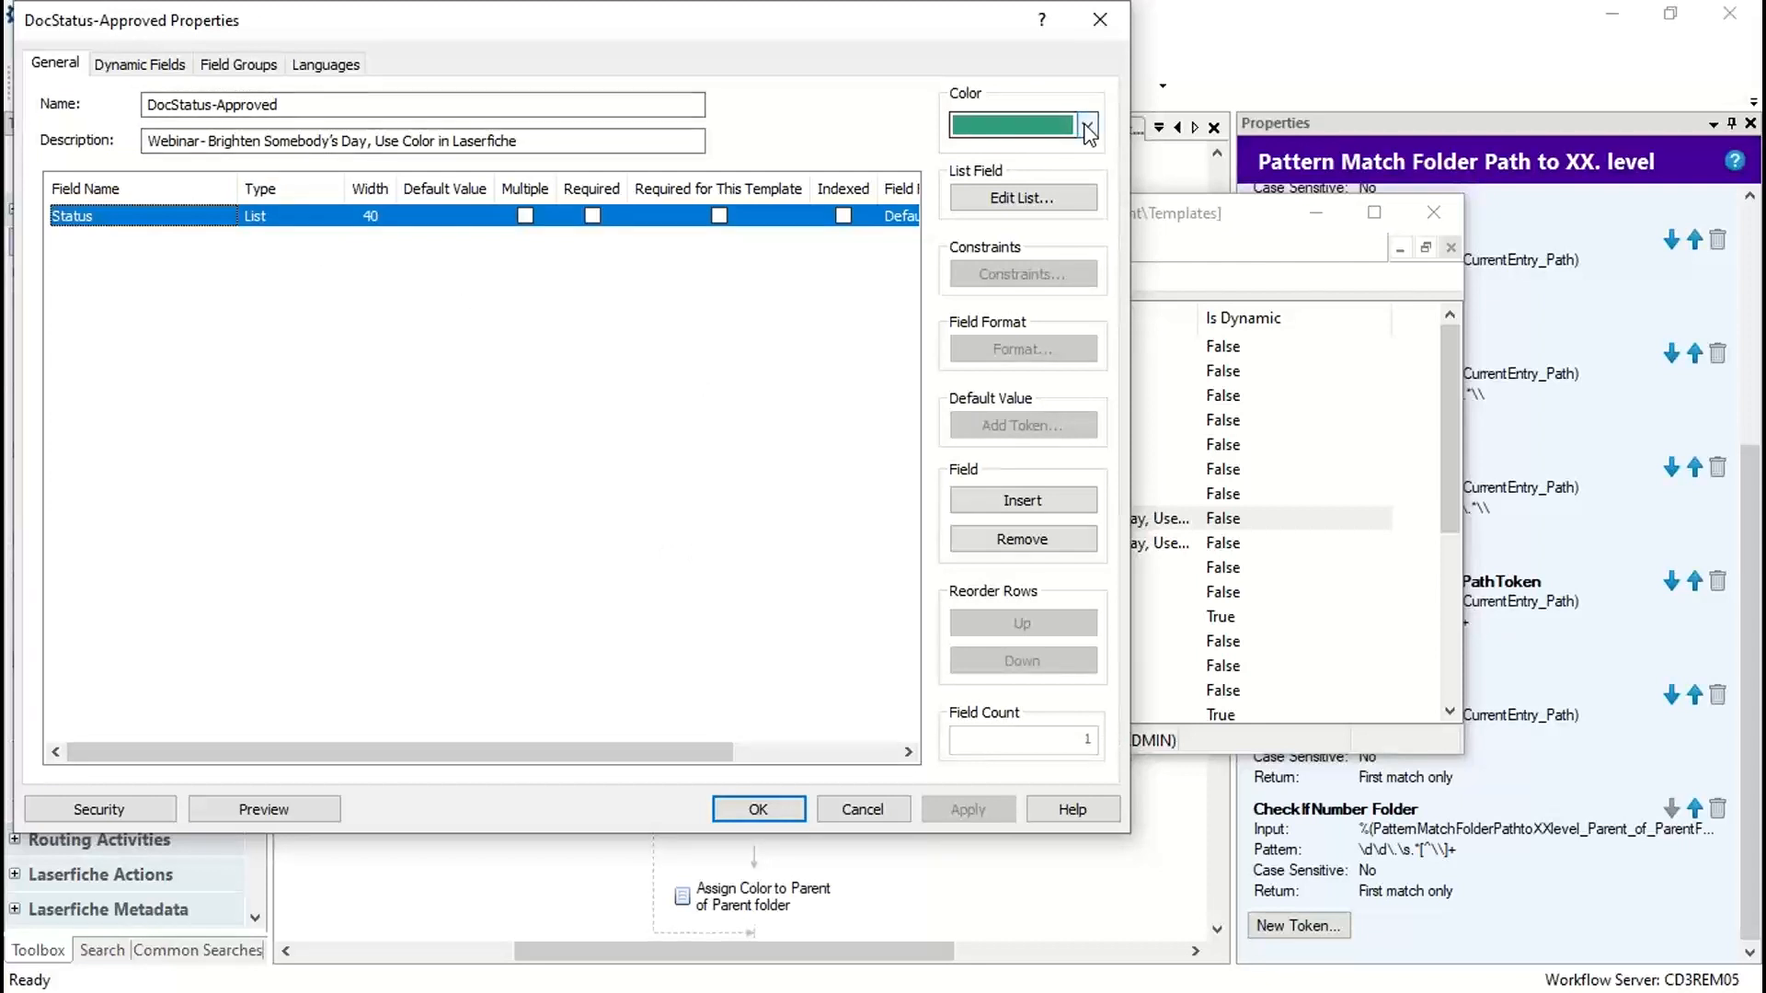
{"action": "left_click", "coordinate": [1051, 124]}
{"action": "left_click", "coordinate": [838, 117]}
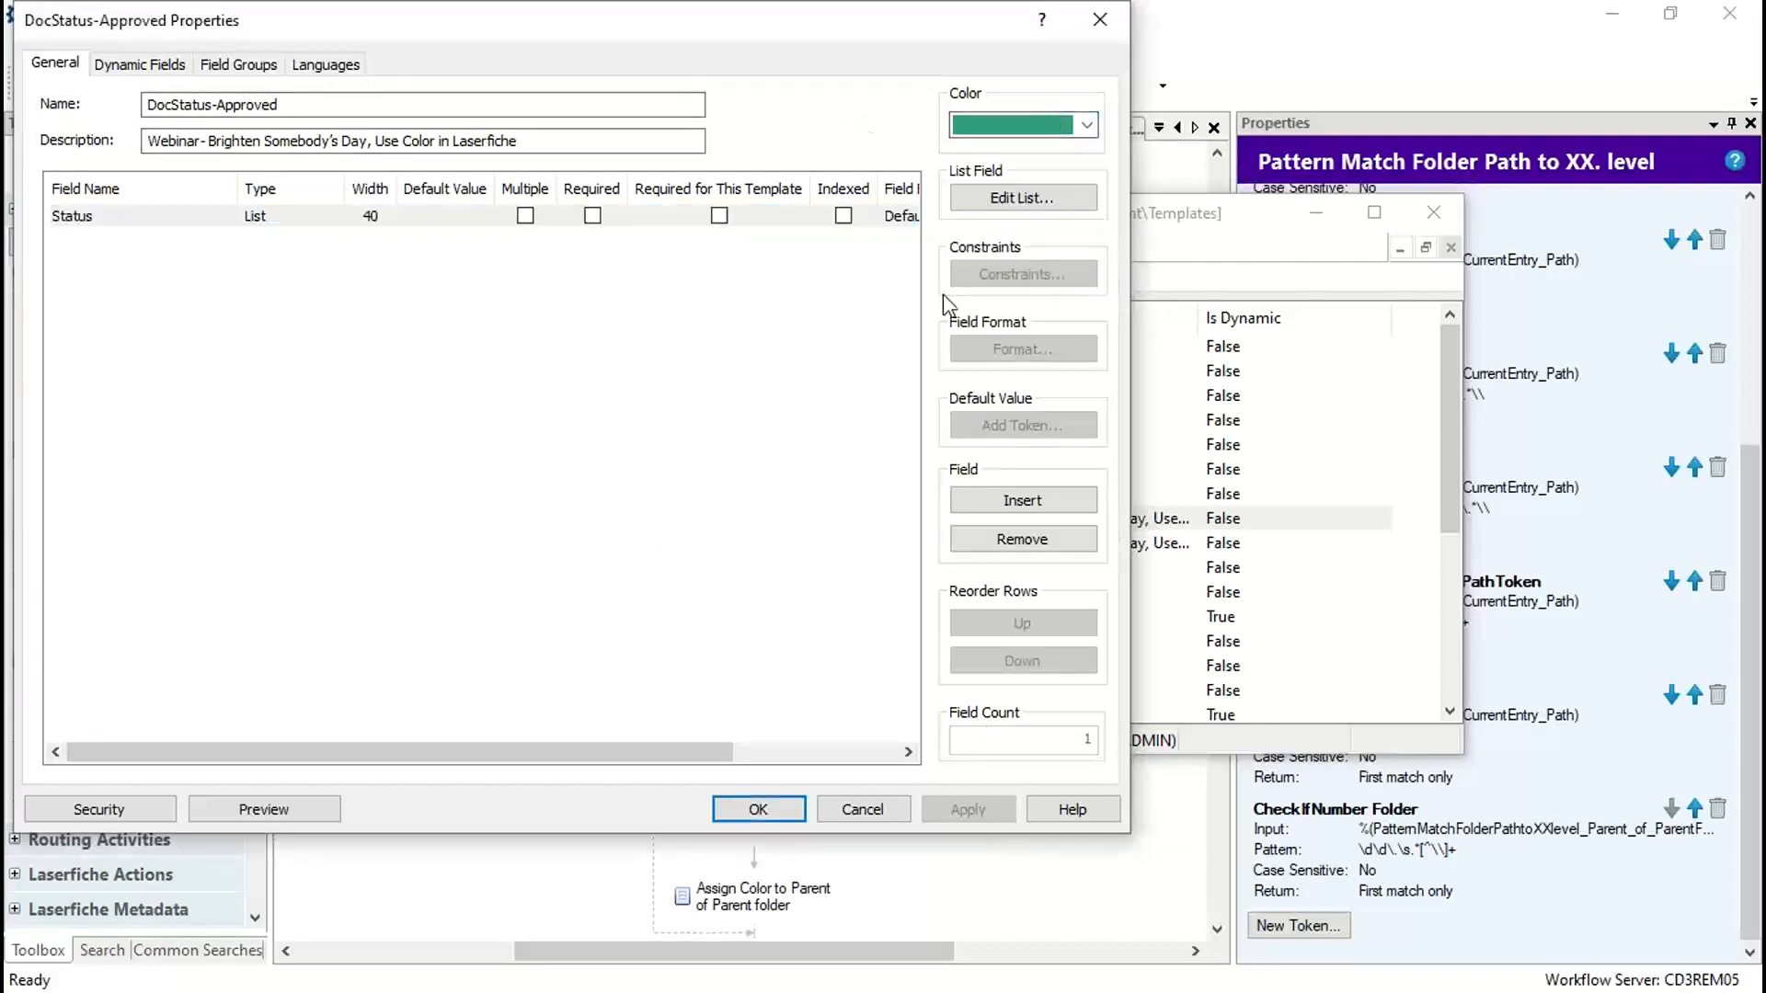
{"action": "left_click", "coordinate": [857, 810]}
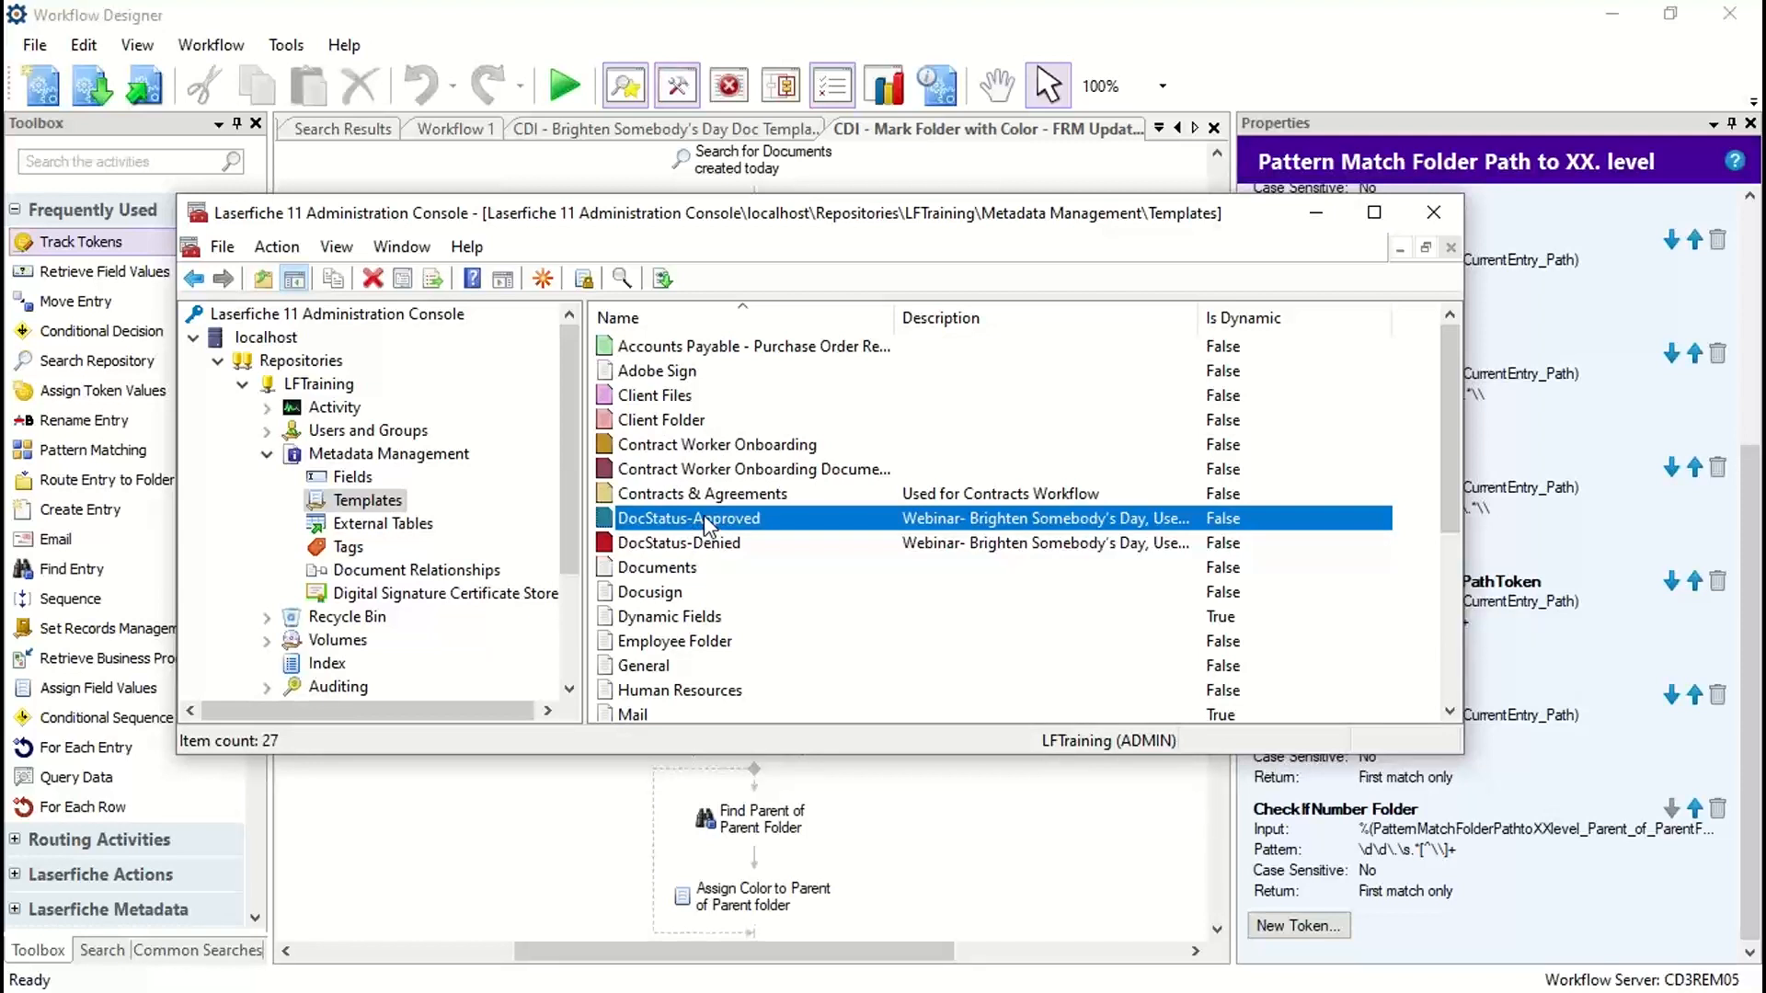
Step: Switch to Workflow Designer and examine the pattern of the Parent_of_ParentFolder token without changing it
{"action": "left_click", "coordinate": [1399, 108]}
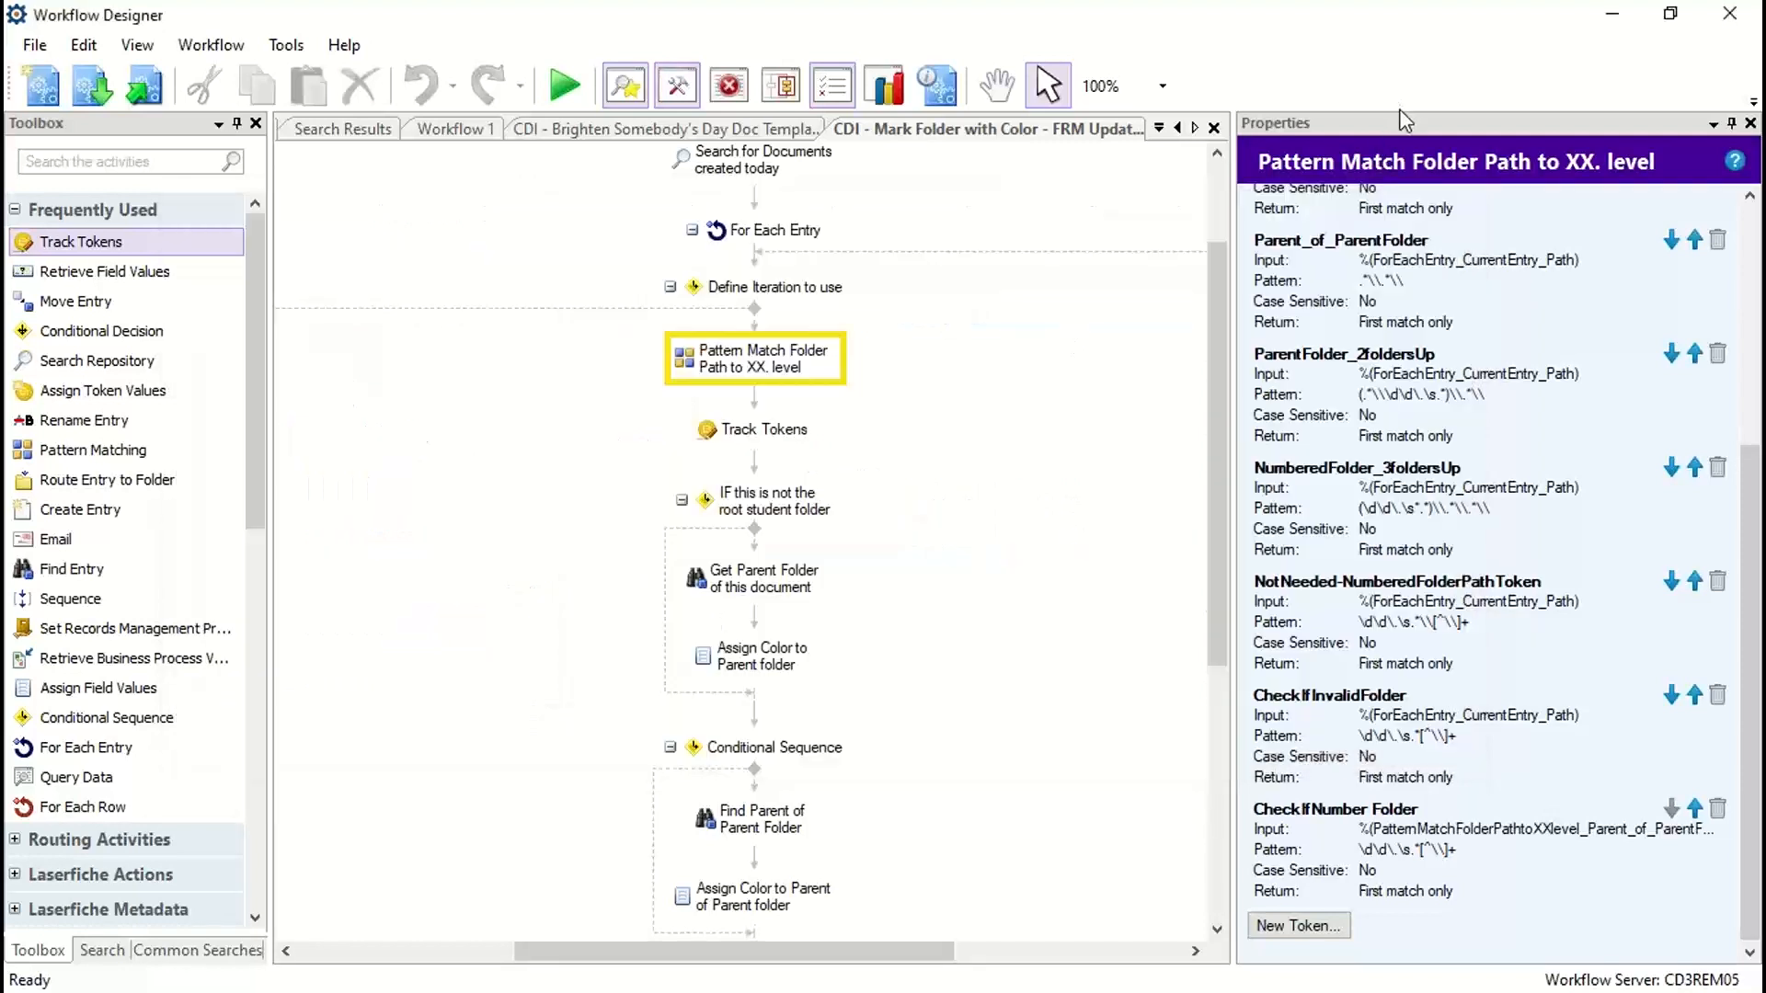
{"action": "left_click", "coordinate": [1390, 262]}
{"action": "double_click", "coordinate": [1387, 278]}
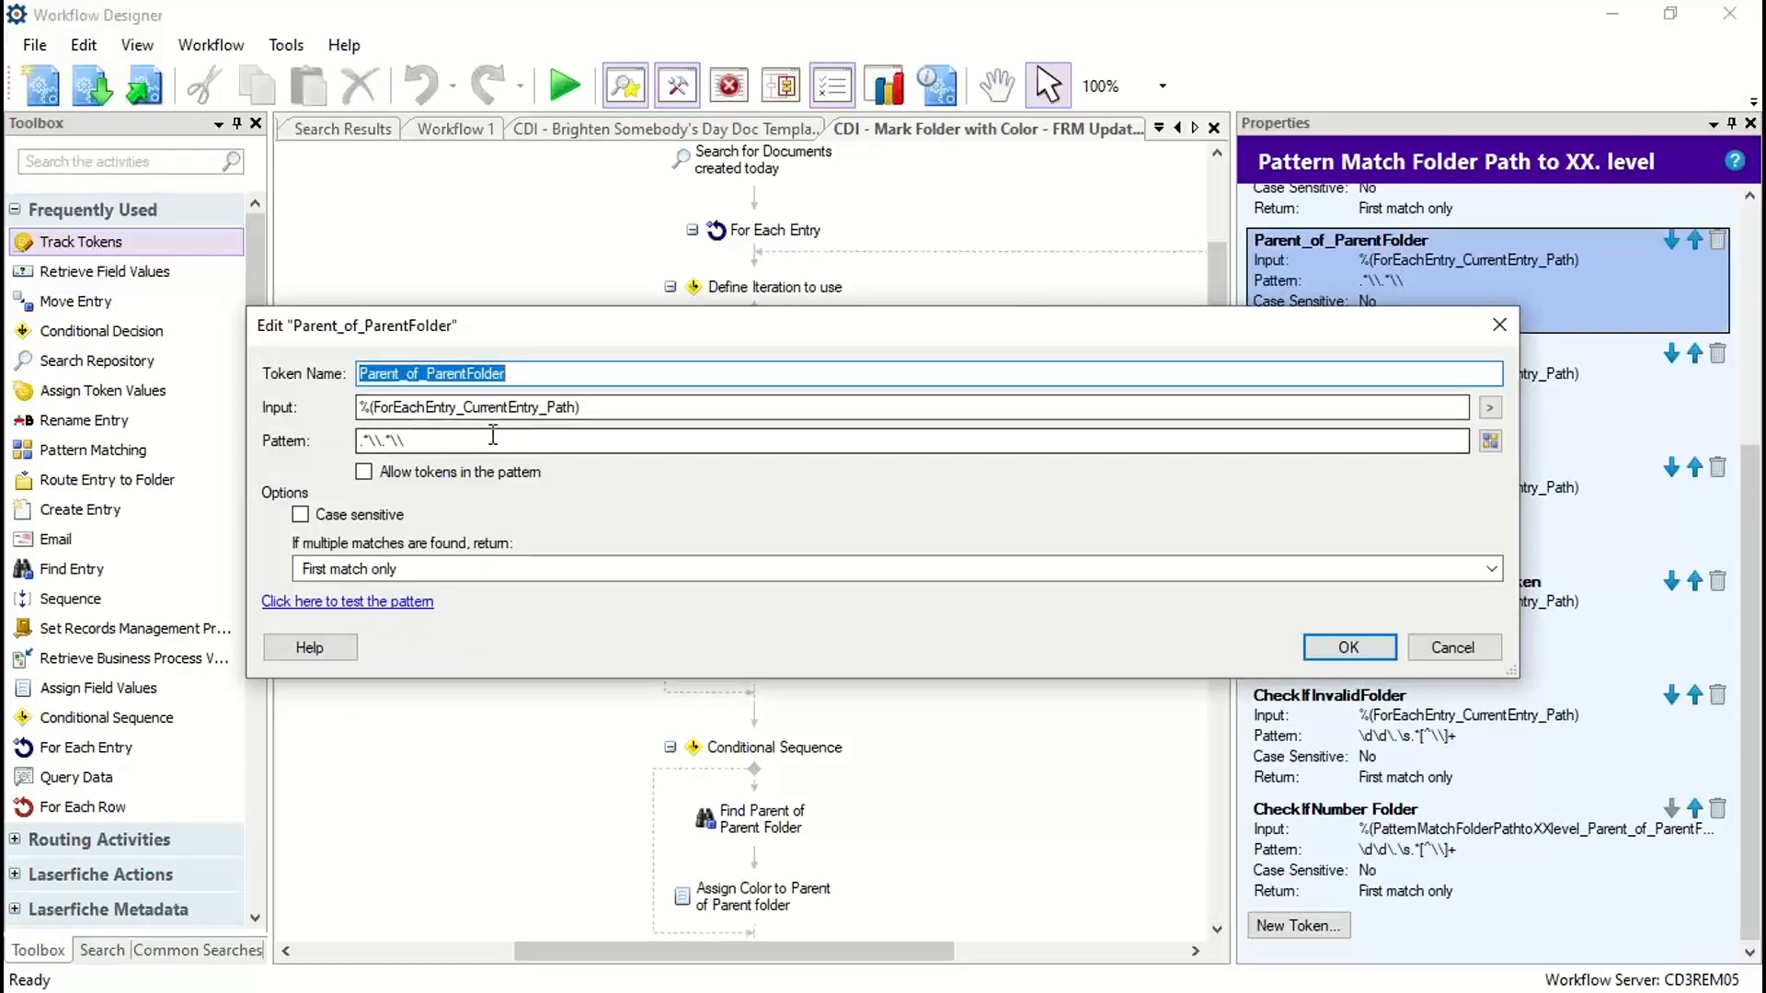
{"action": "left_click_drag", "start_coordinate": [493, 434], "coordinate": [340, 439]}
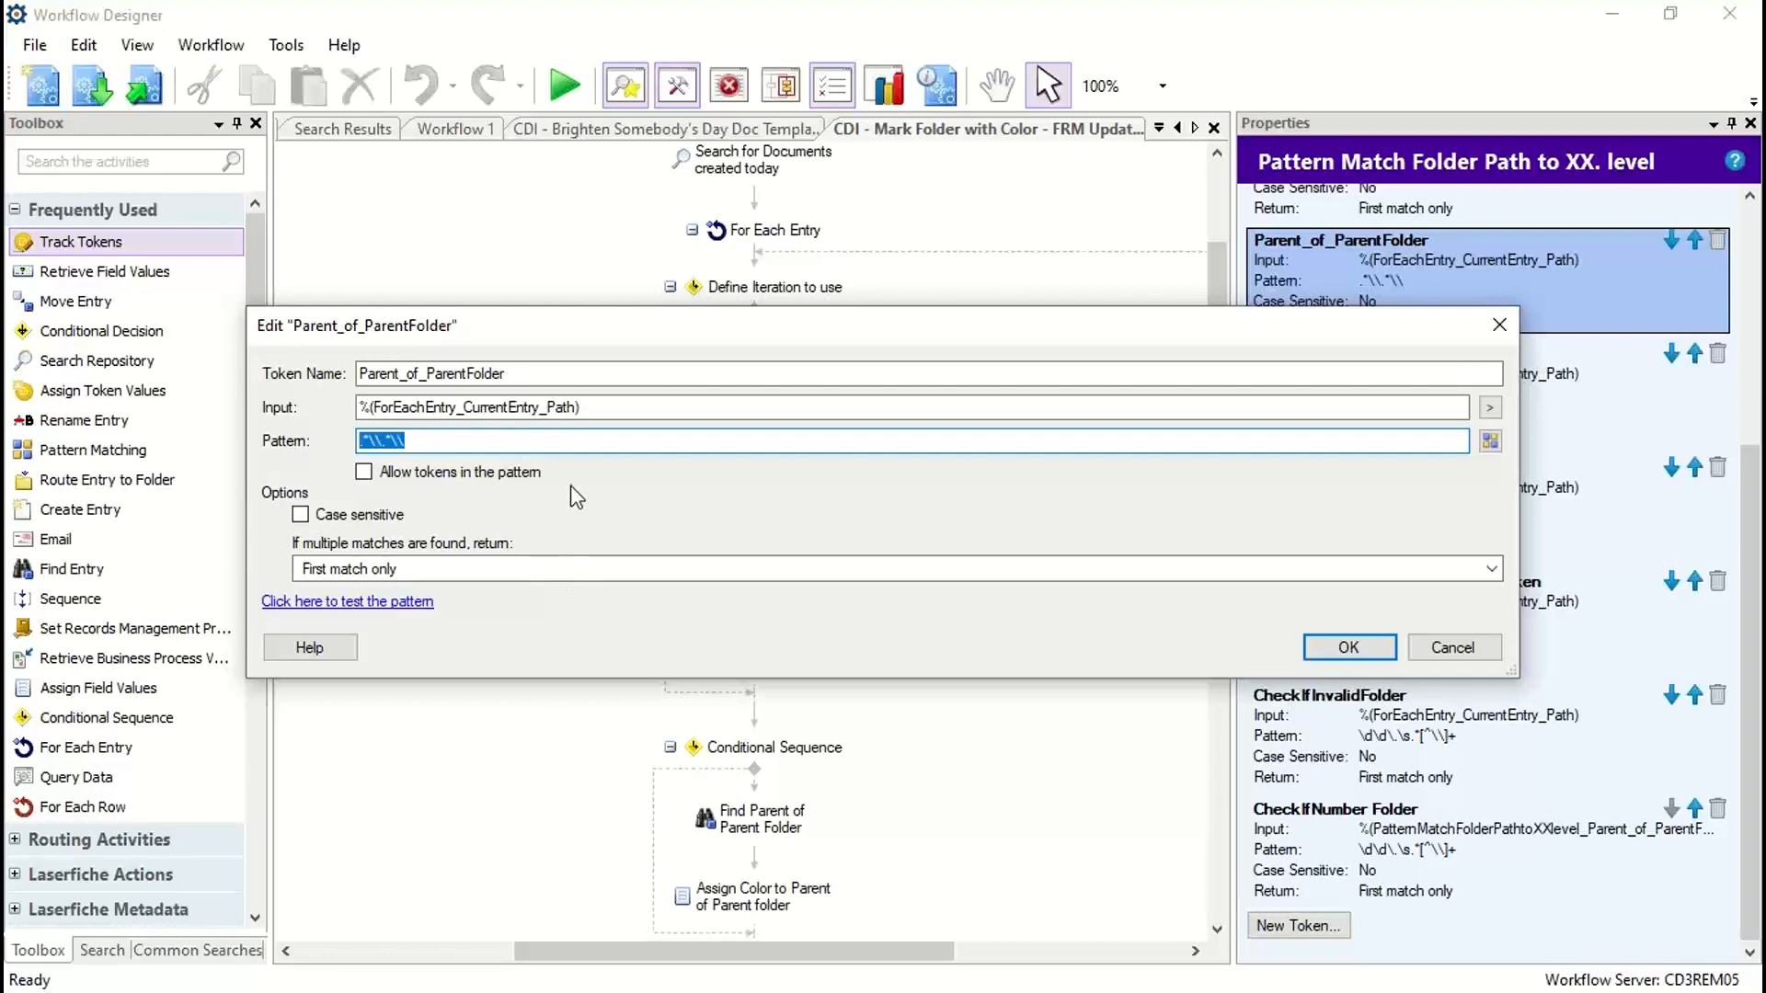
{"action": "left_click", "coordinate": [419, 443]}
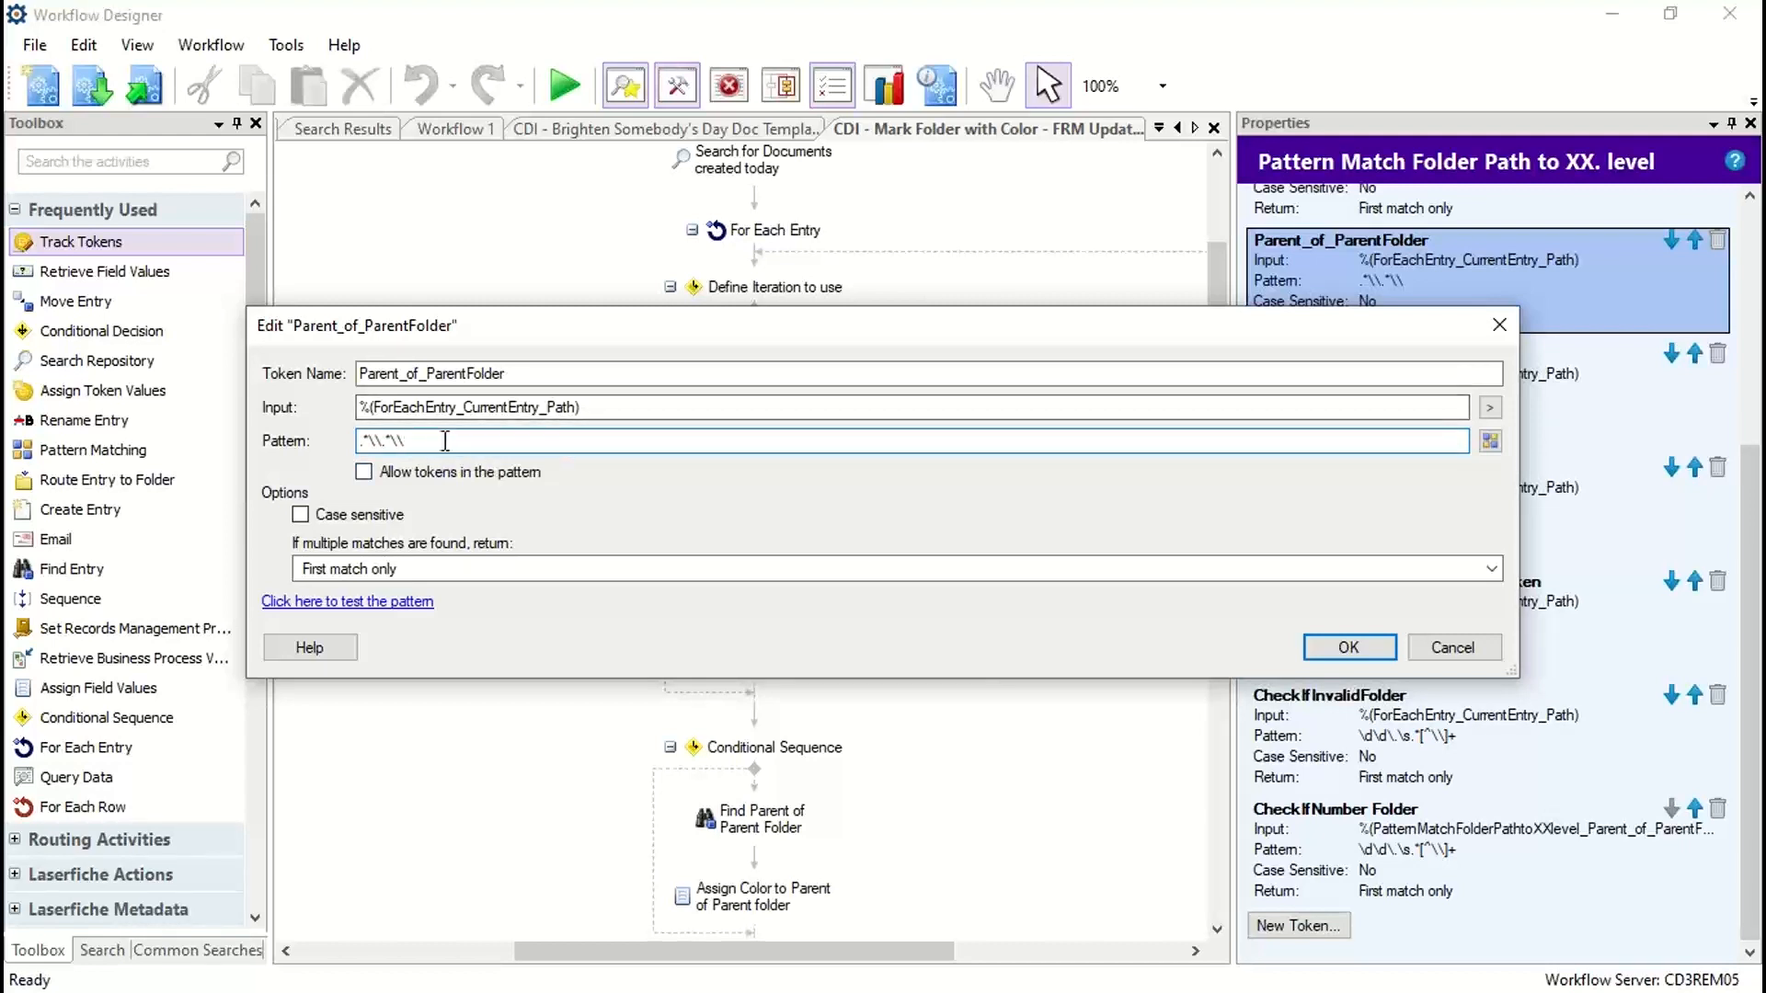
{"action": "left_click_drag", "start_coordinate": [444, 442], "coordinate": [333, 476]}
{"action": "left_click", "coordinate": [440, 443]}
{"action": "left_click", "coordinate": [1429, 654]}
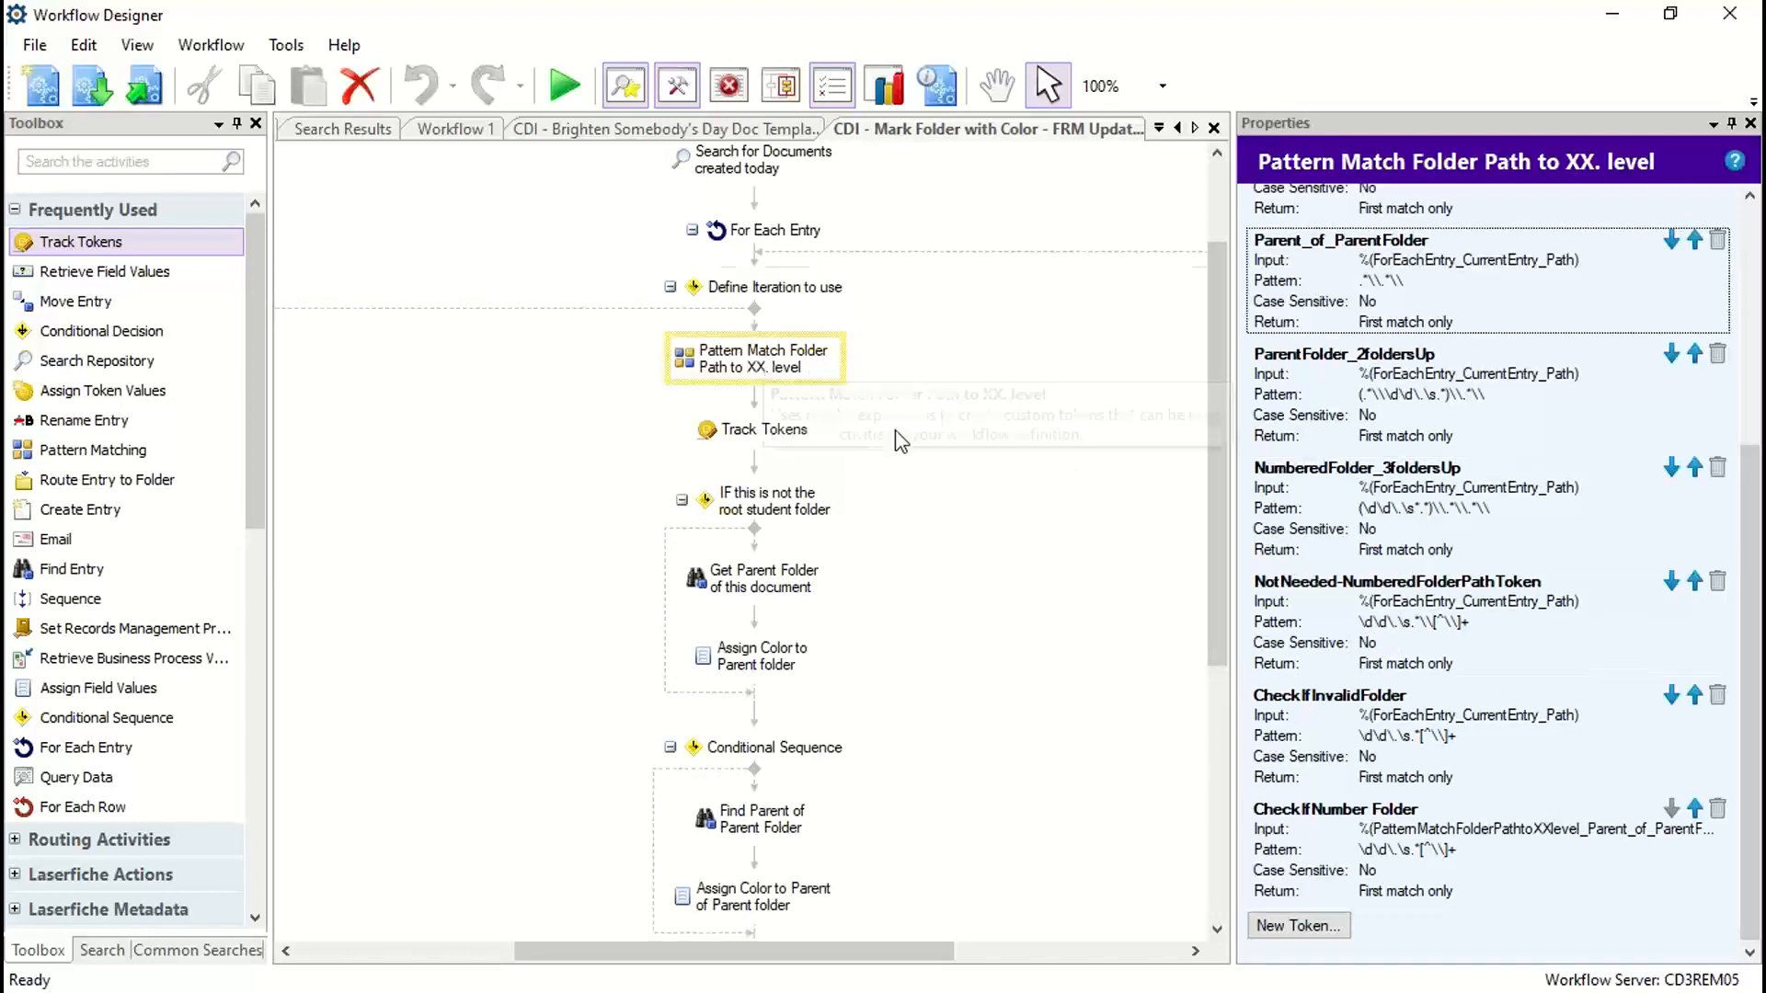
Step: Examine the conditions of IF this is not the root student folder and Conditional Sequence, plus the Conditional Decision branches
{"action": "scroll", "coordinate": [833, 460], "scroll_direction": "down", "scroll_amount": 2}
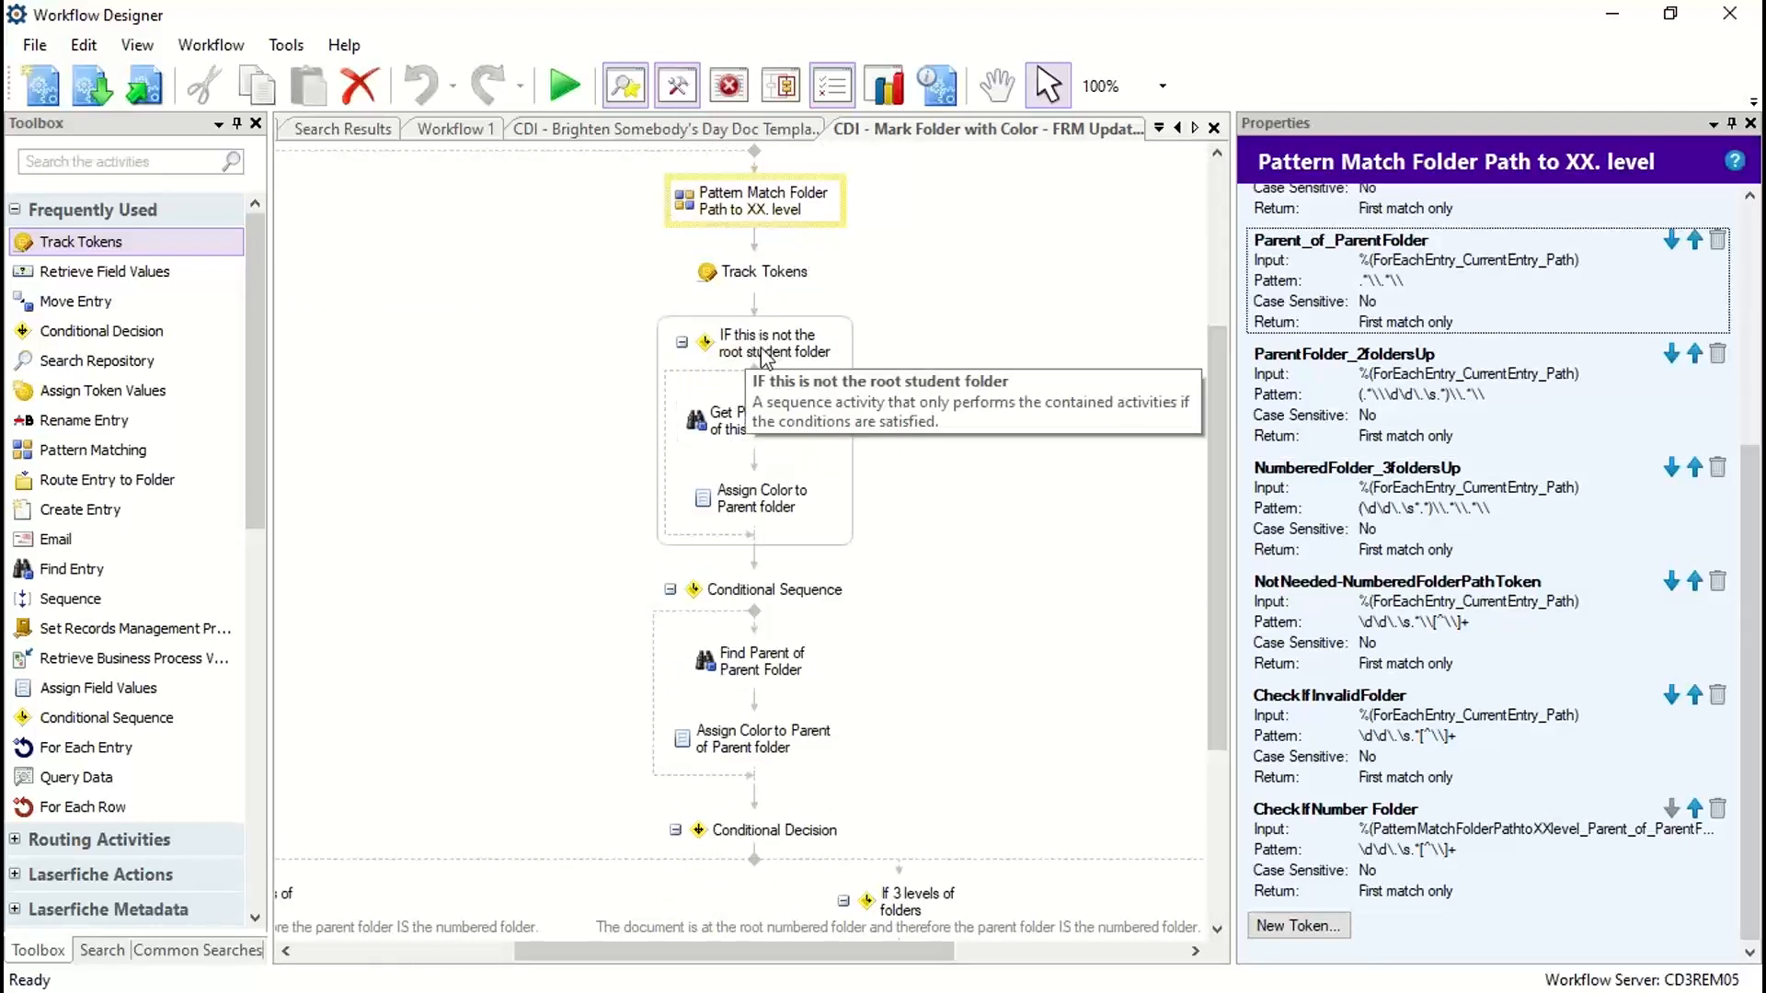
{"action": "left_click", "coordinate": [761, 356]}
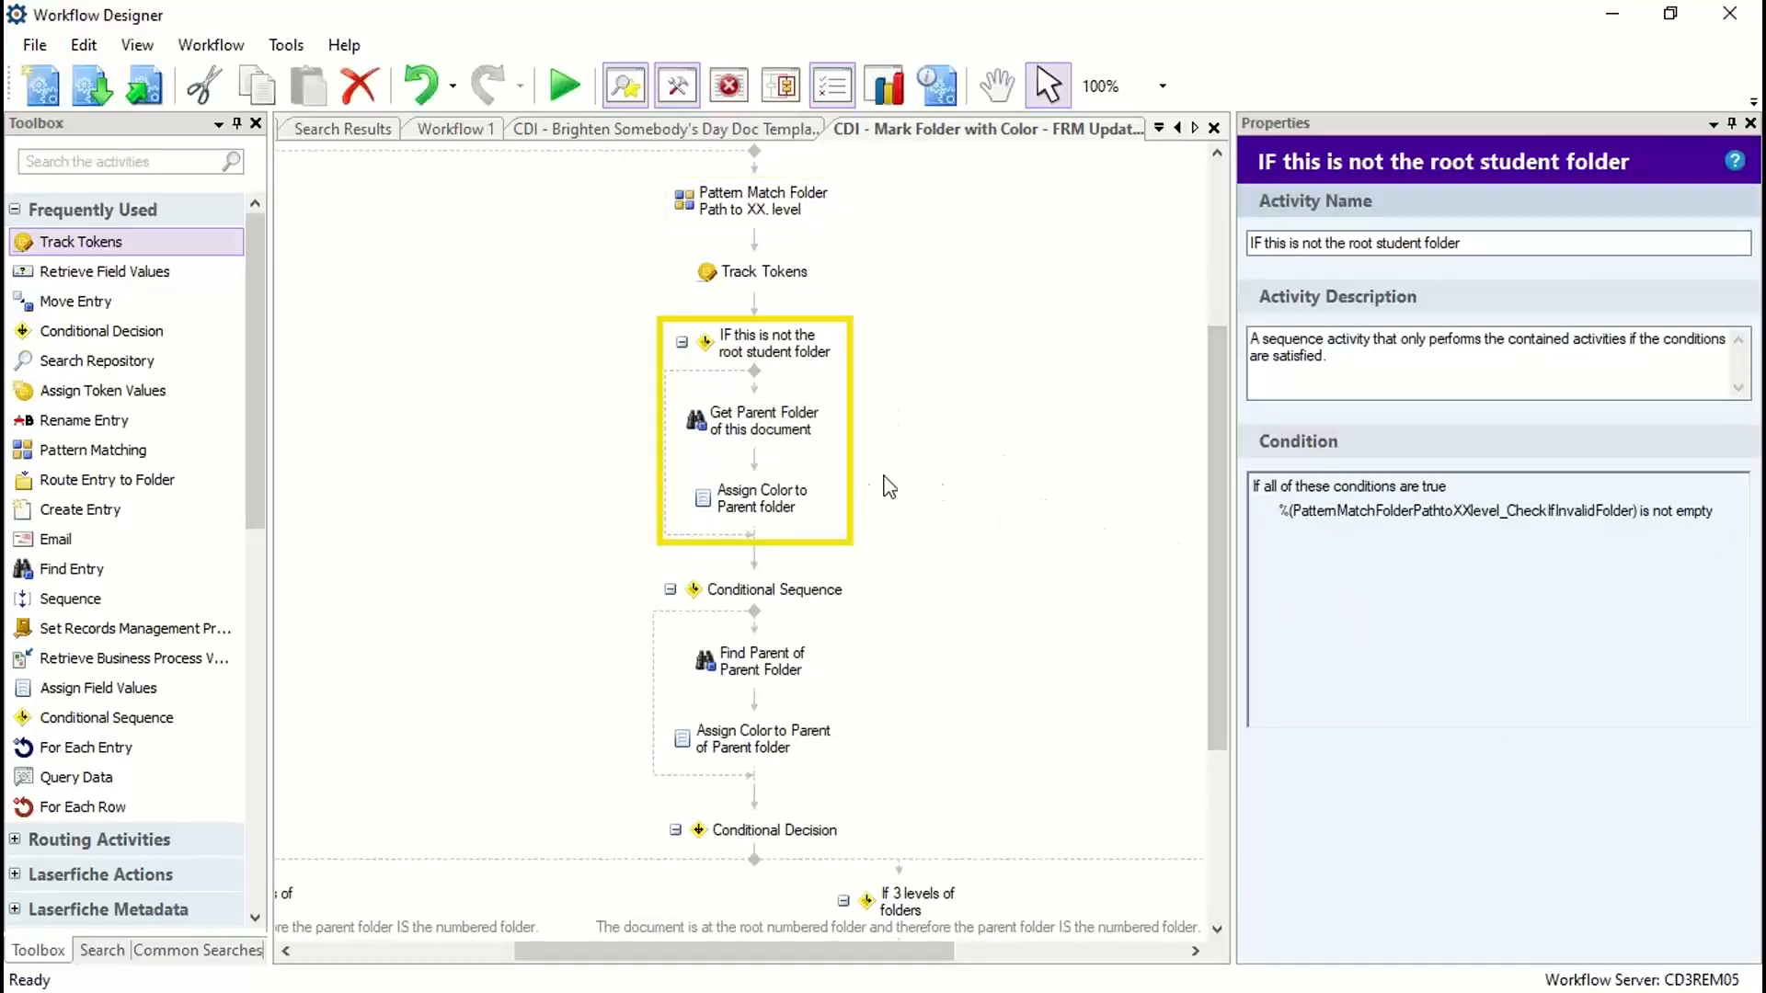
{"action": "scroll", "coordinate": [832, 497], "scroll_direction": "down", "scroll_amount": 3}
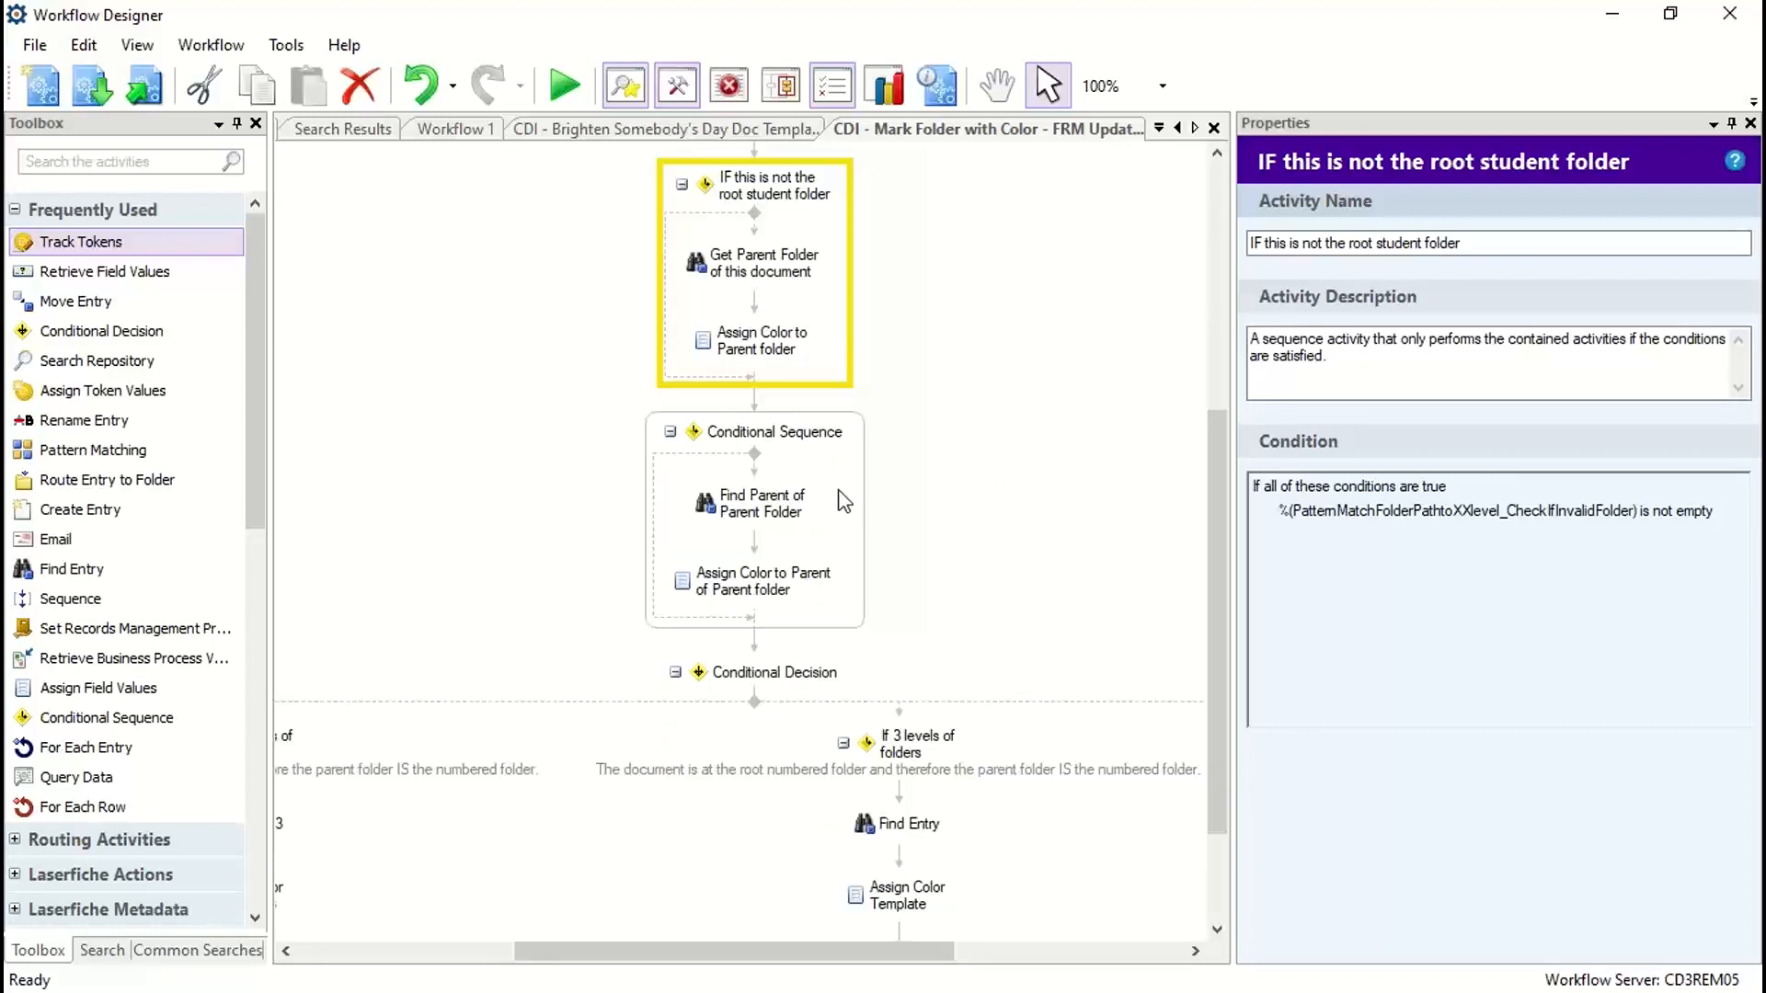
{"action": "left_click", "coordinate": [754, 450]}
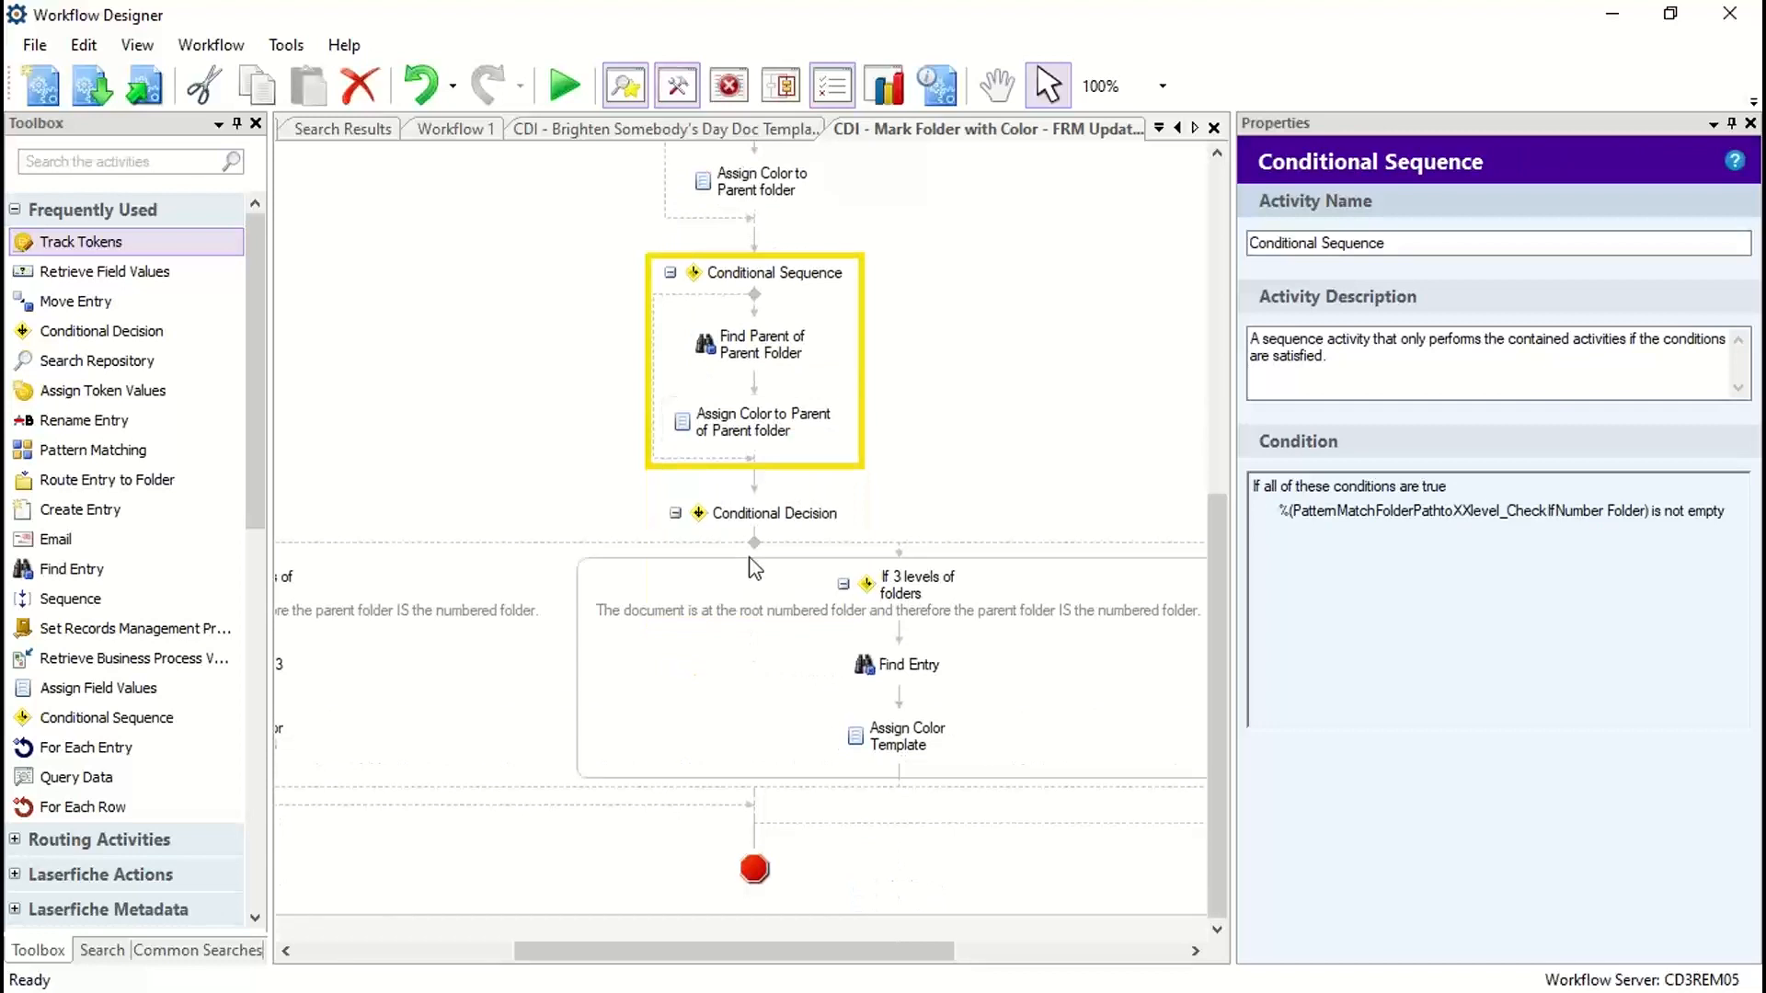
{"action": "left_click_drag", "start_coordinate": [819, 950], "coordinate": [743, 954]}
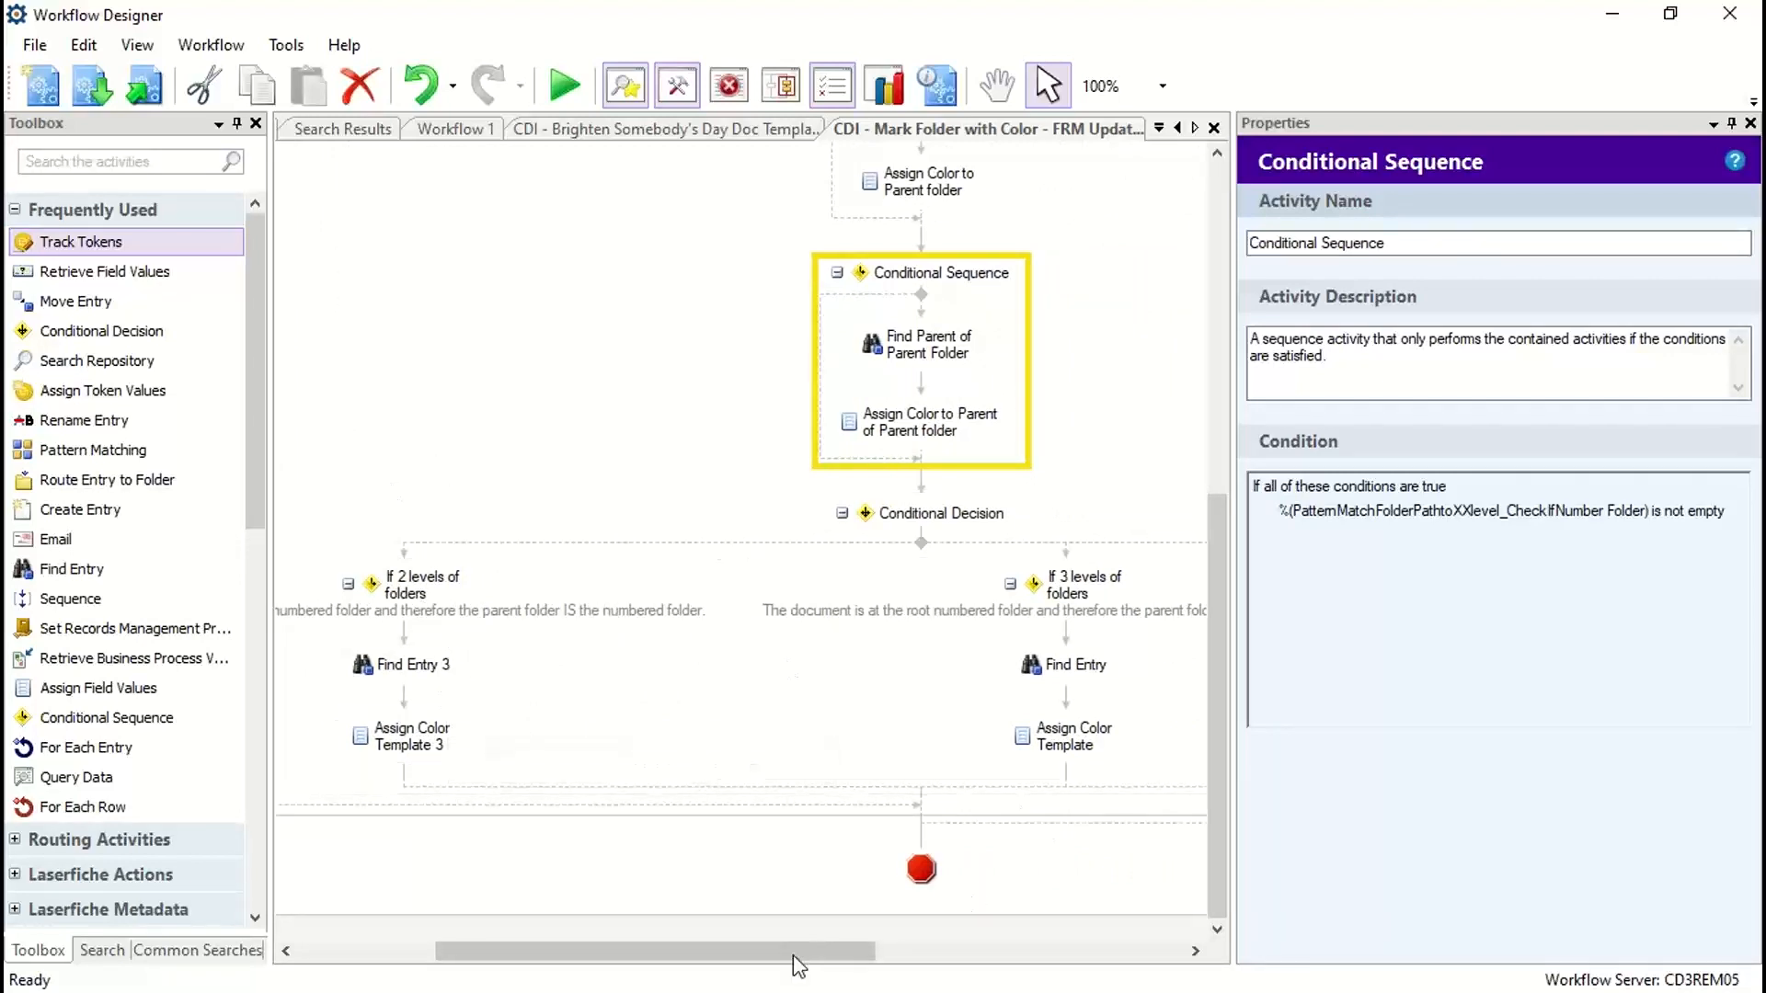
Step: Close the CDI - Mark Folder with Color - FRM Update workflow and discard its changes
{"action": "right_click", "coordinate": [1009, 138]}
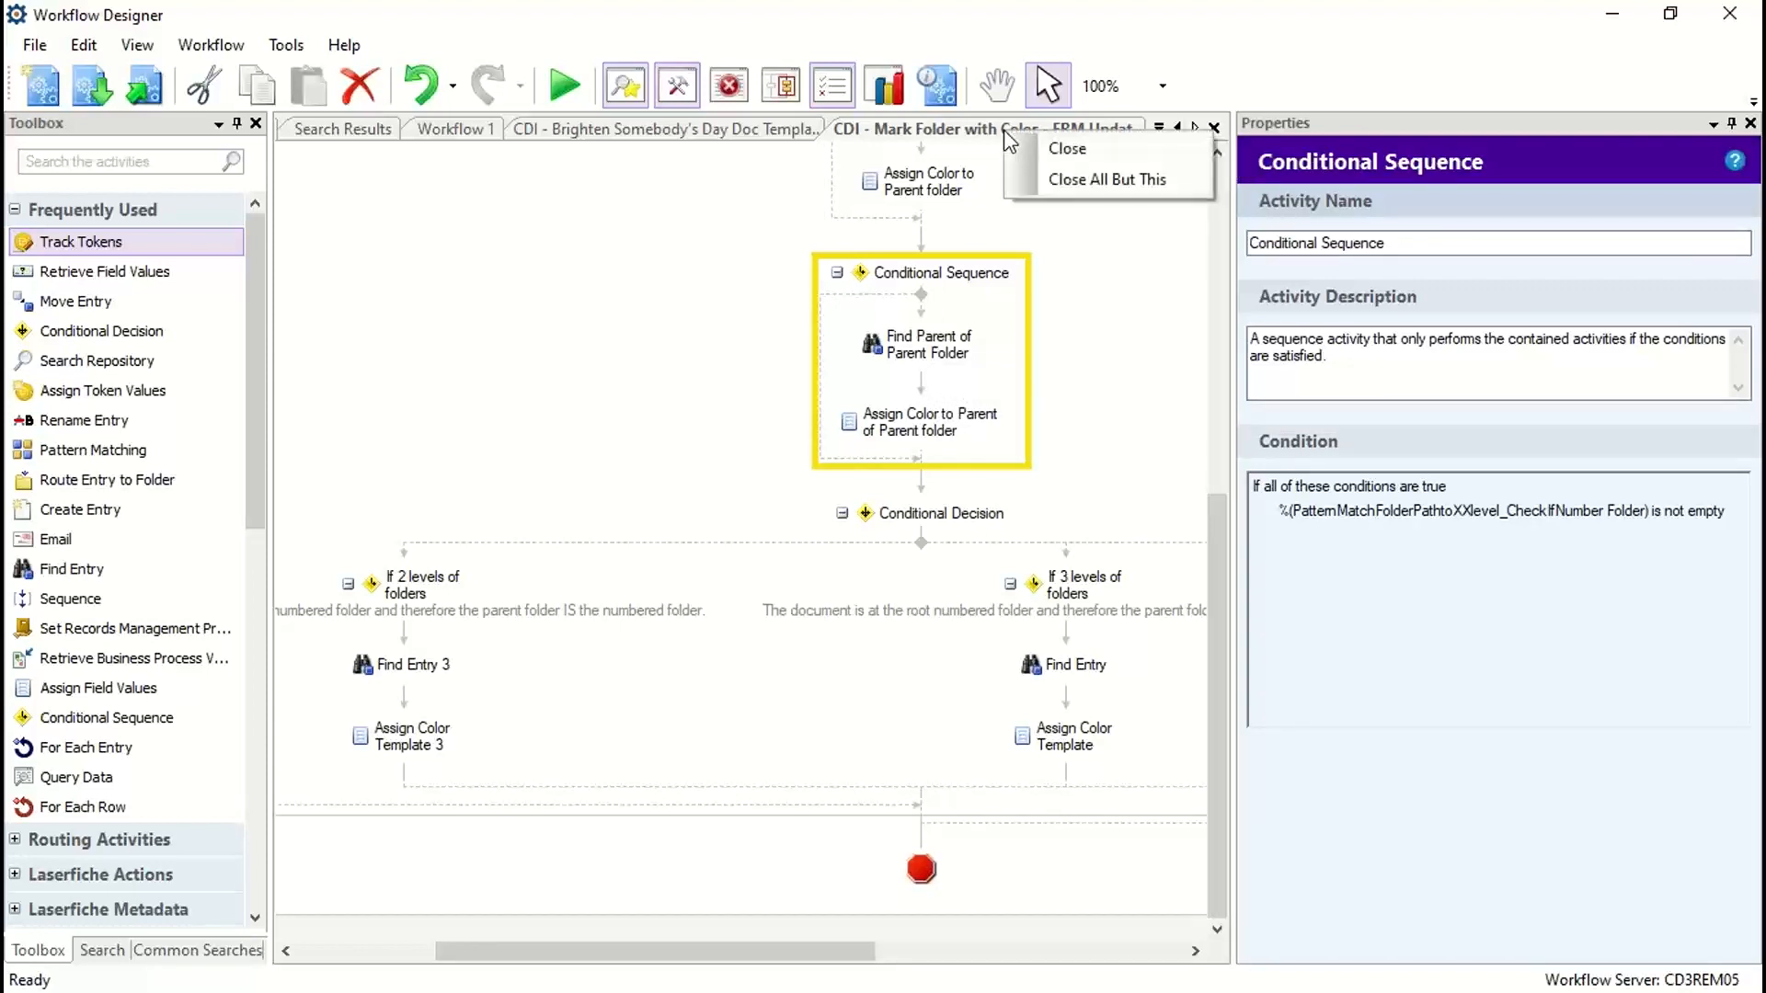
{"action": "left_click", "coordinate": [1058, 150]}
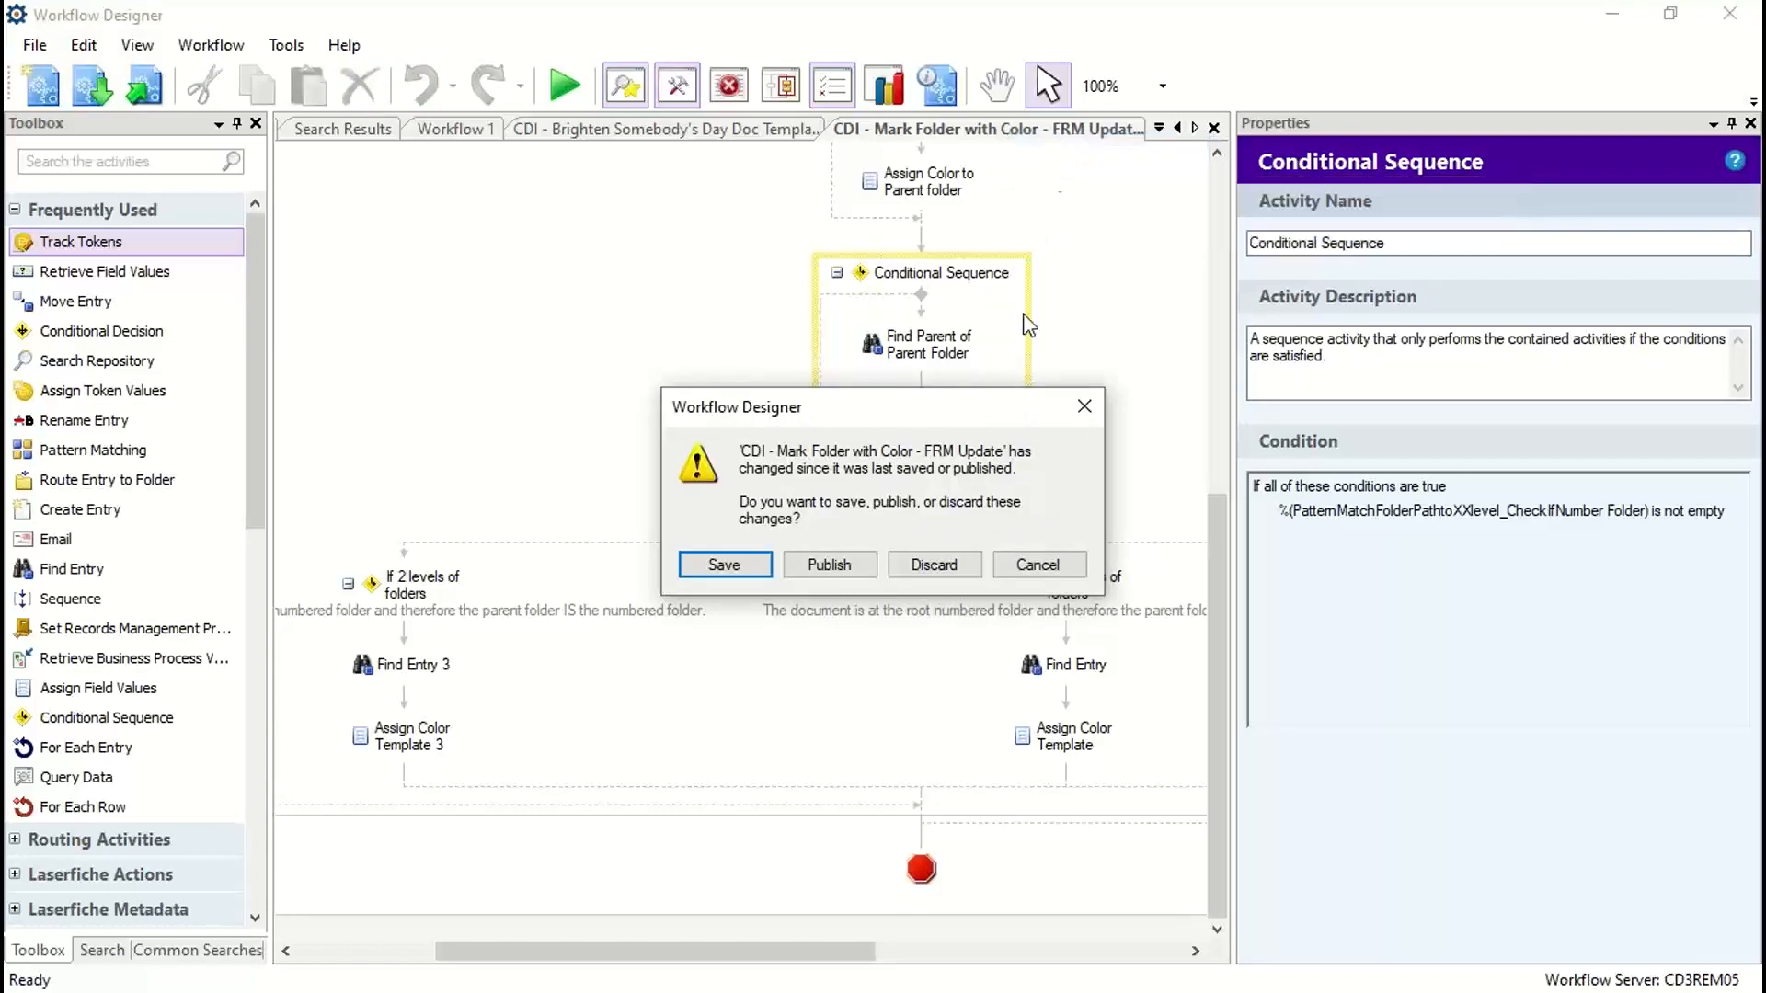
{"action": "left_click", "coordinate": [936, 566]}
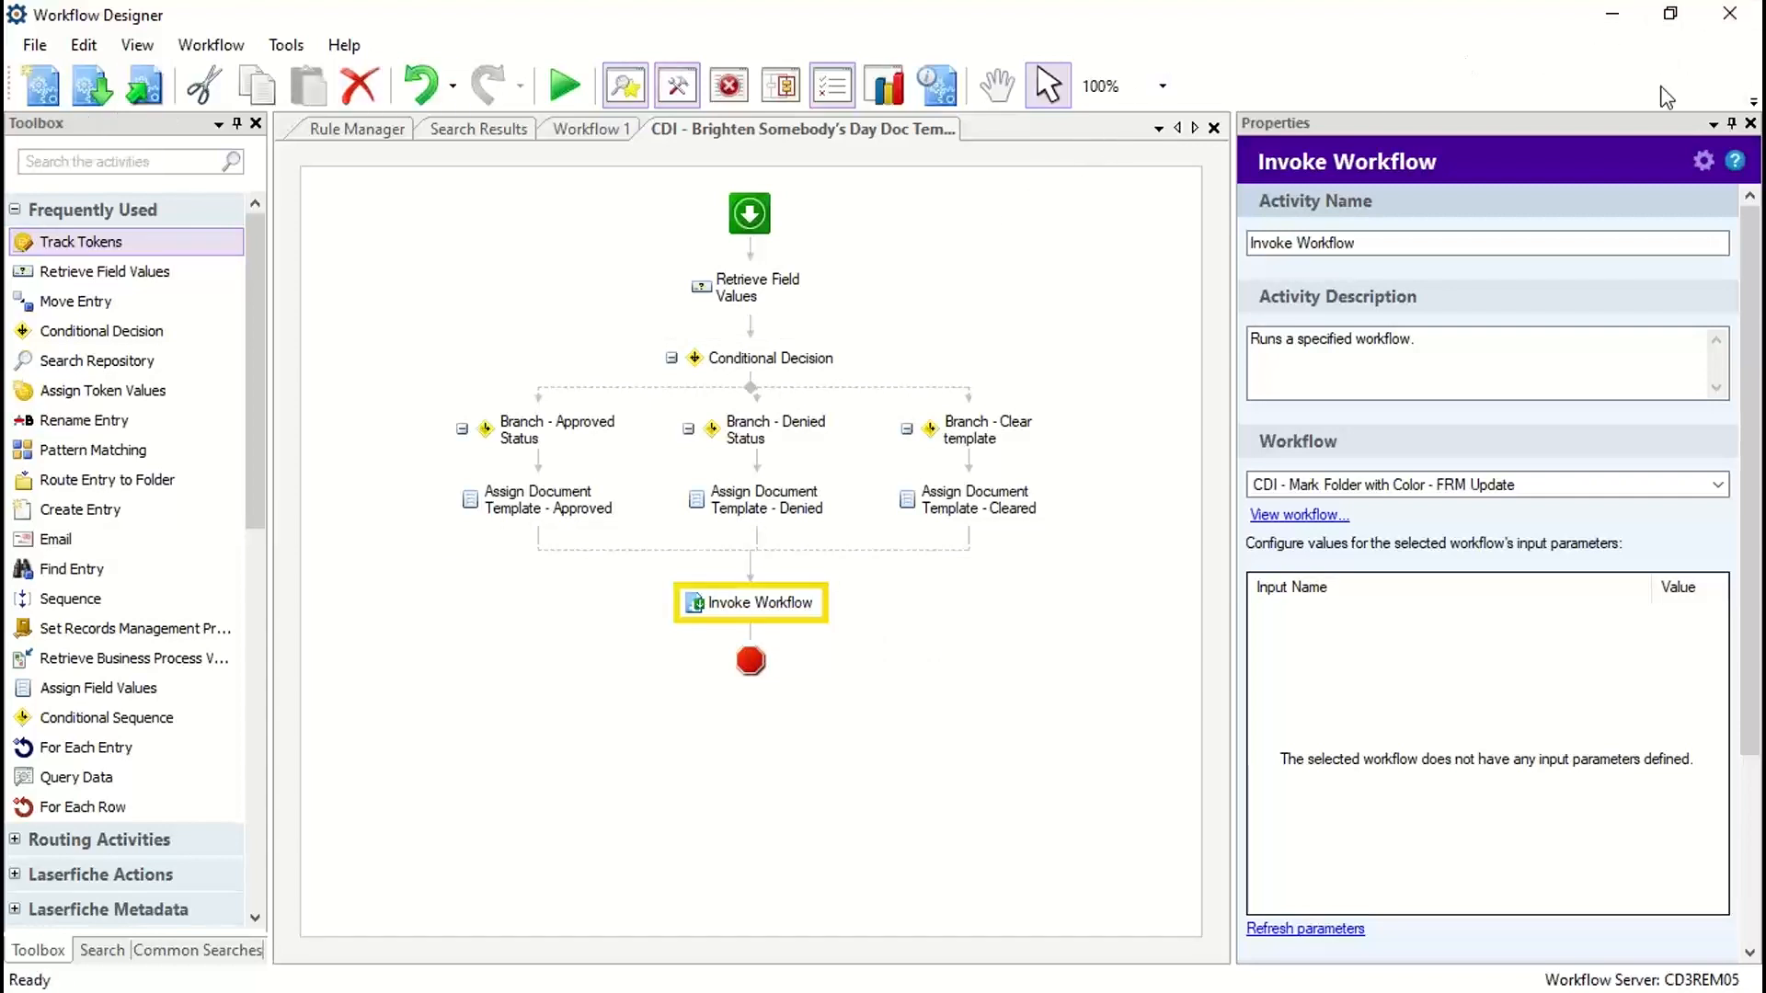
Step: Switch to the Laserfiche client and set the Status field of New Document (2) in New Docs to Approved
{"action": "left_click", "coordinate": [1615, 19]}
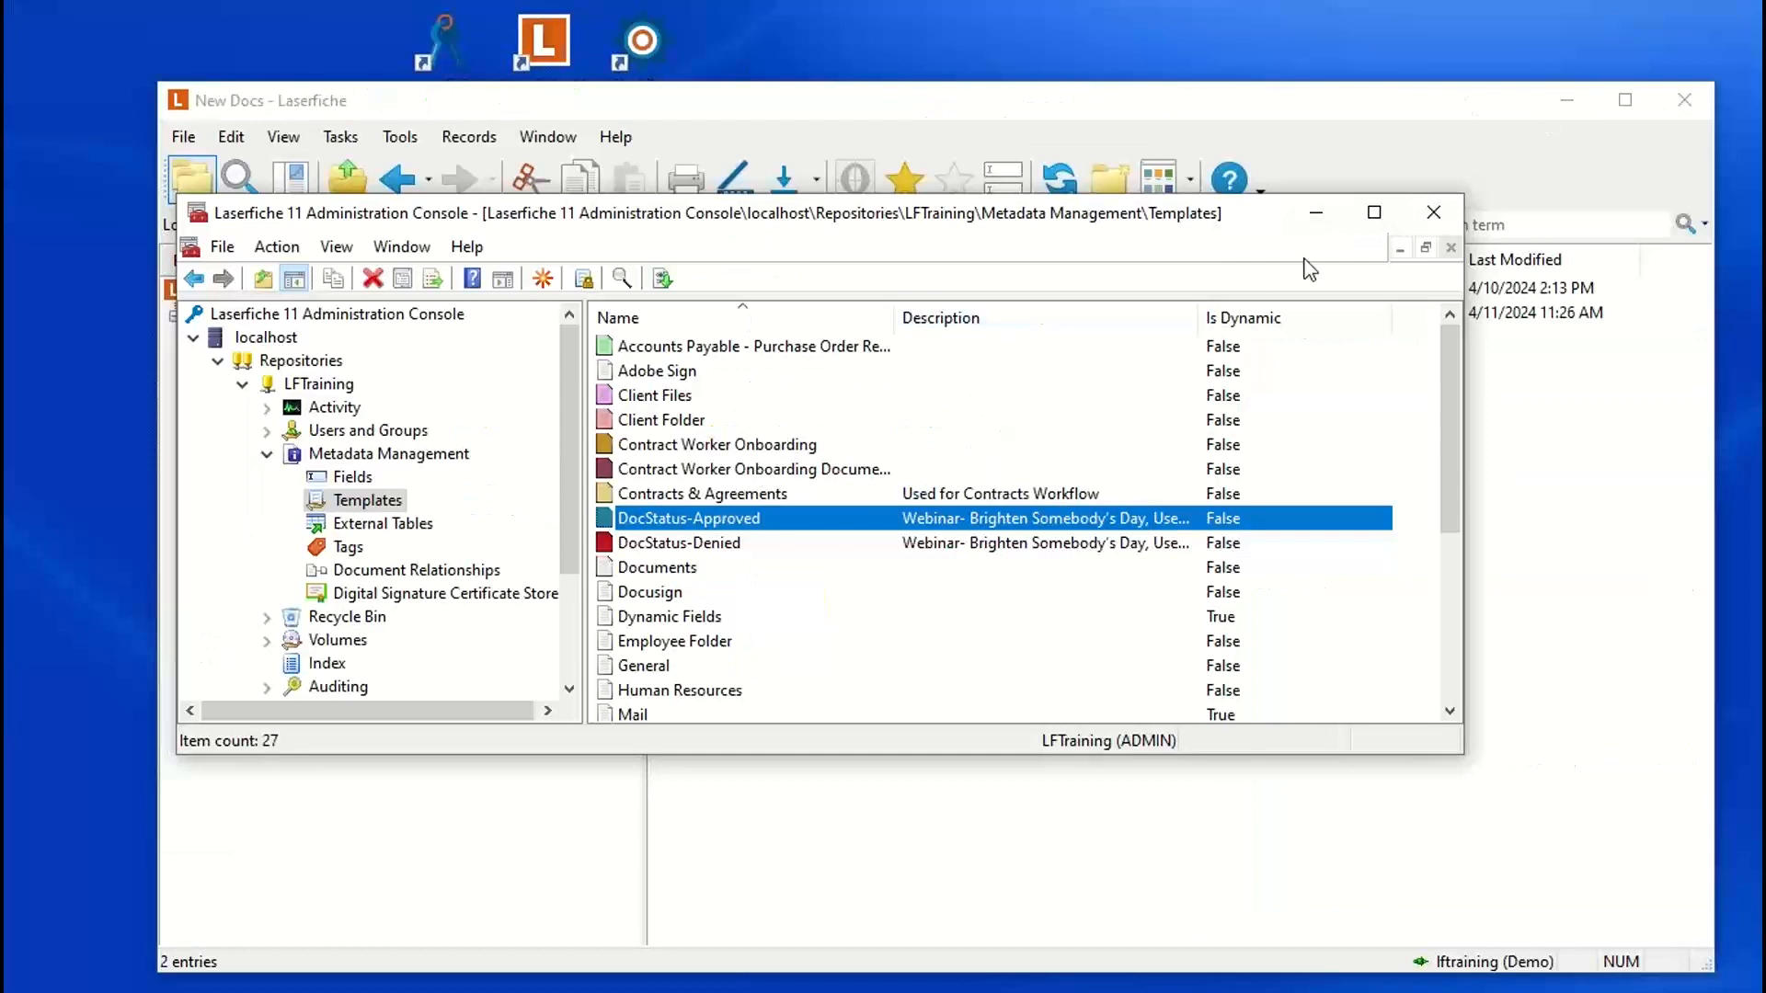
{"action": "left_click", "coordinate": [1316, 213]}
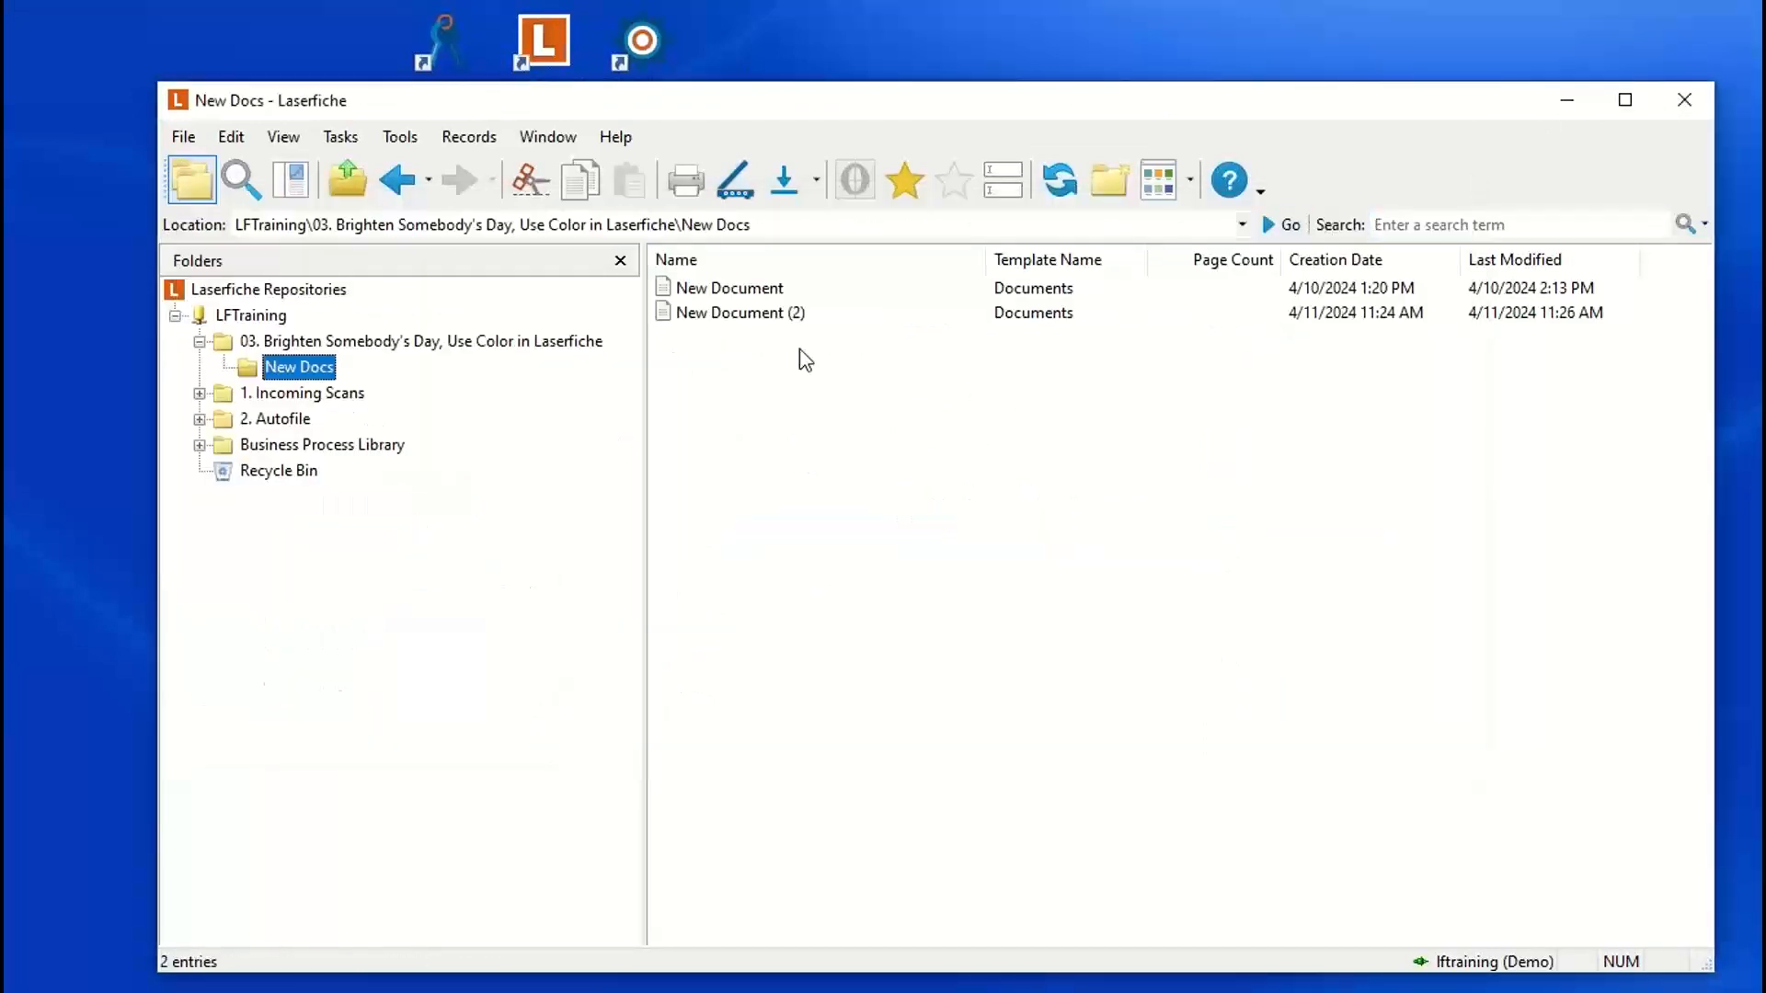
{"action": "left_click", "coordinate": [728, 316]}
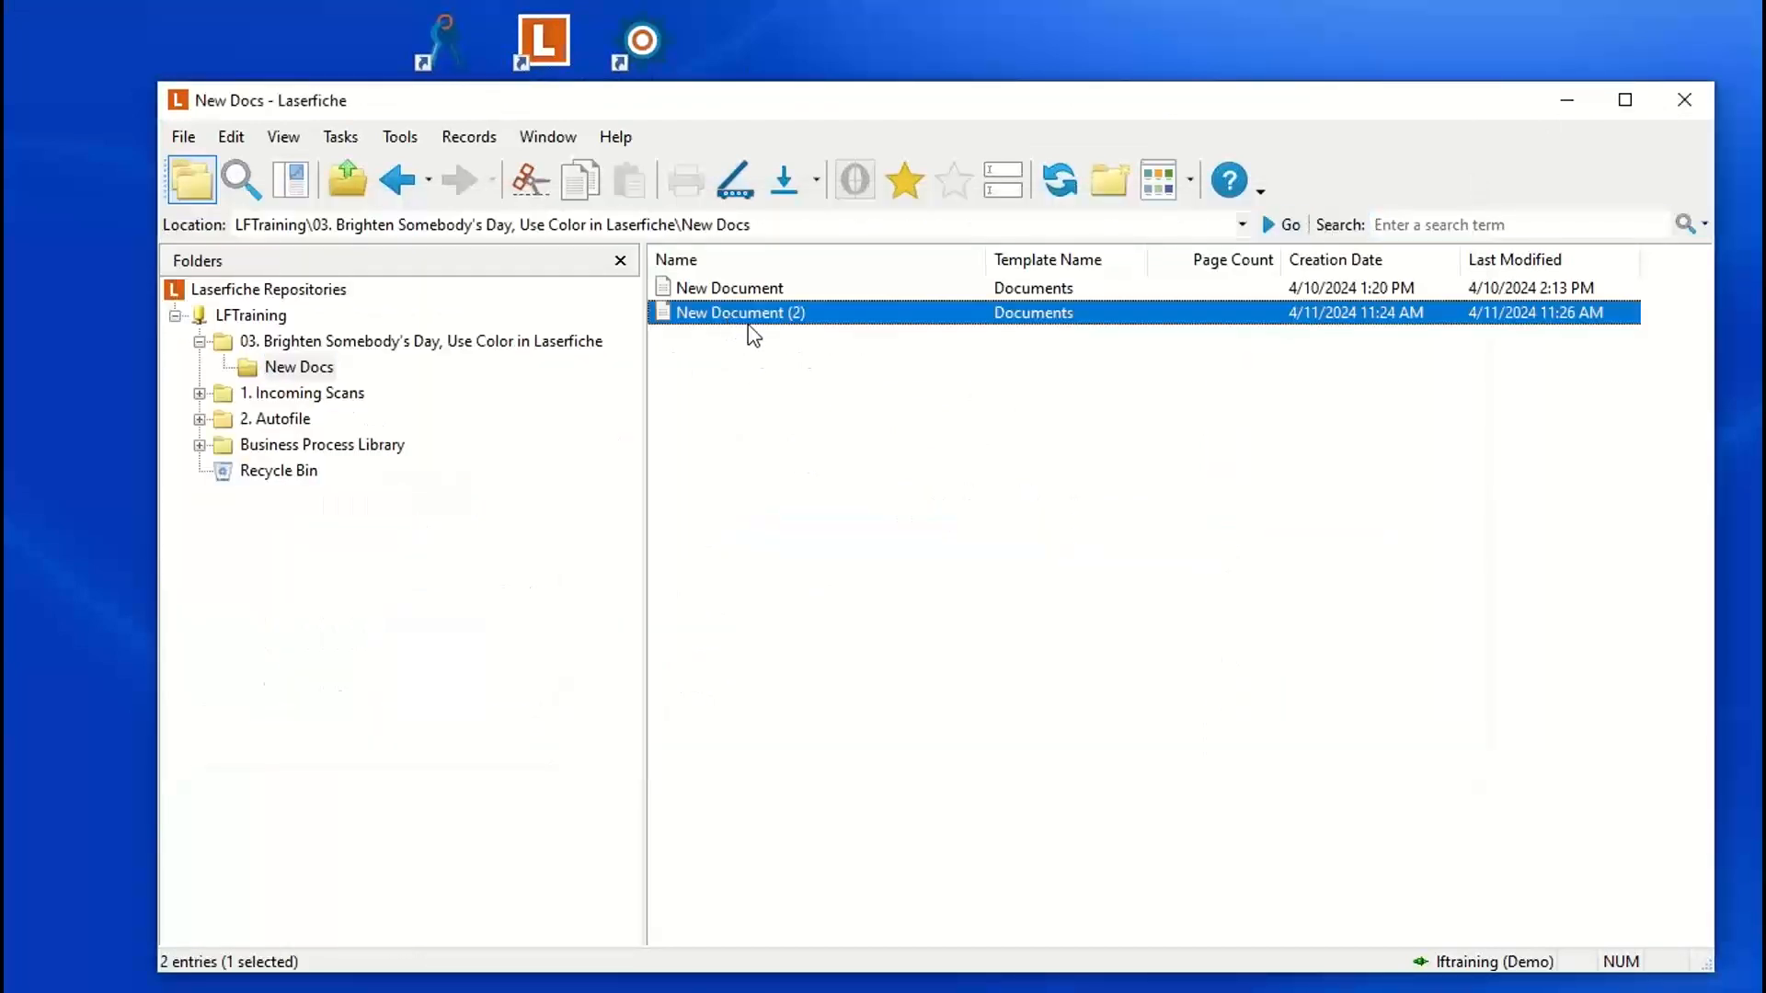
{"action": "left_click", "coordinate": [1005, 190]}
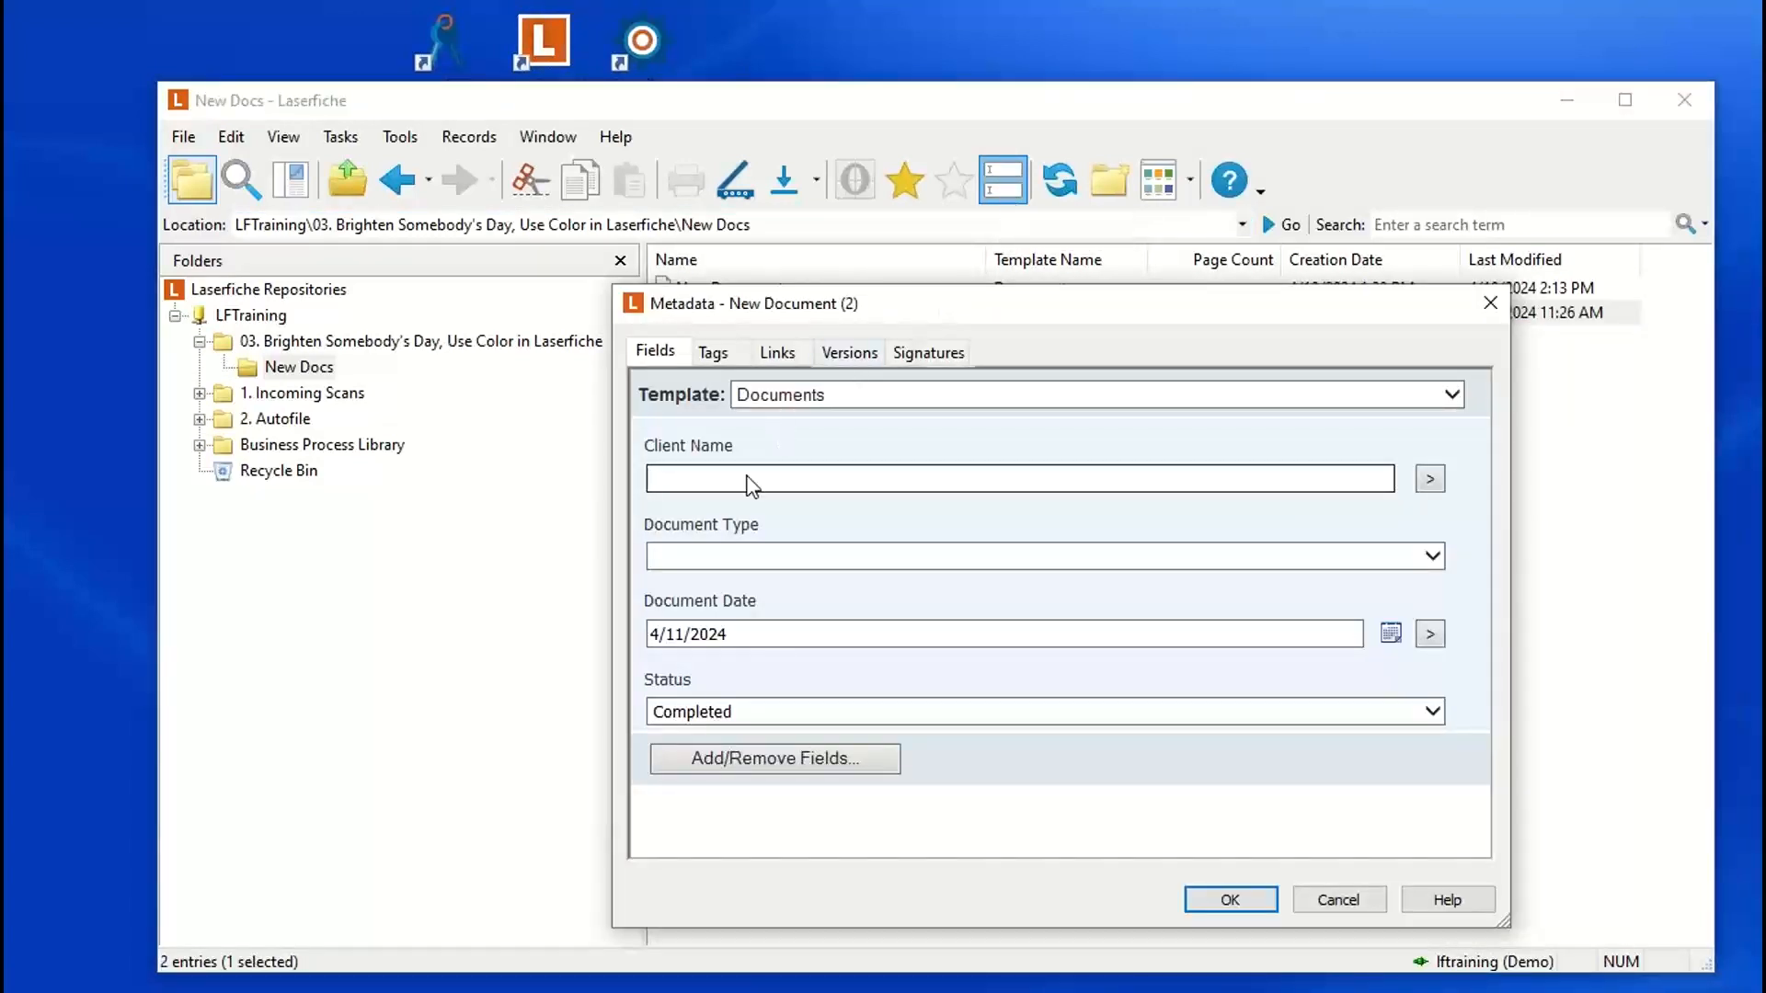
{"action": "left_click", "coordinate": [758, 712]}
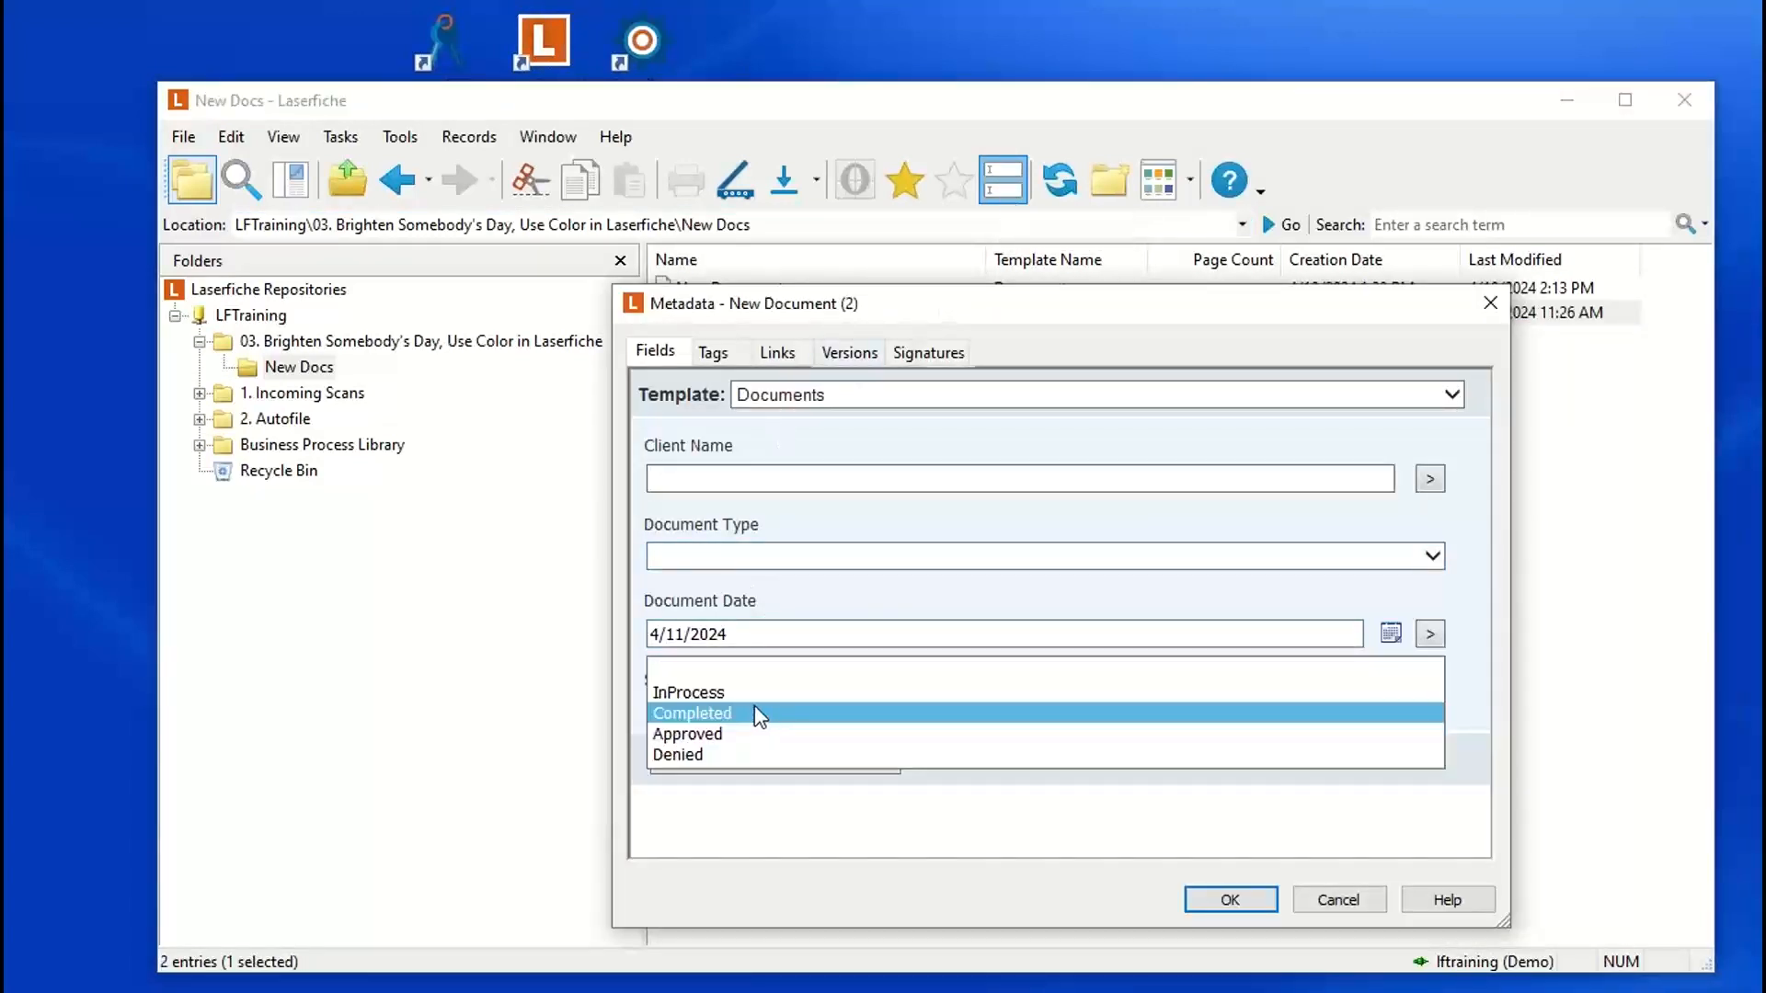
{"action": "left_click", "coordinate": [706, 734]}
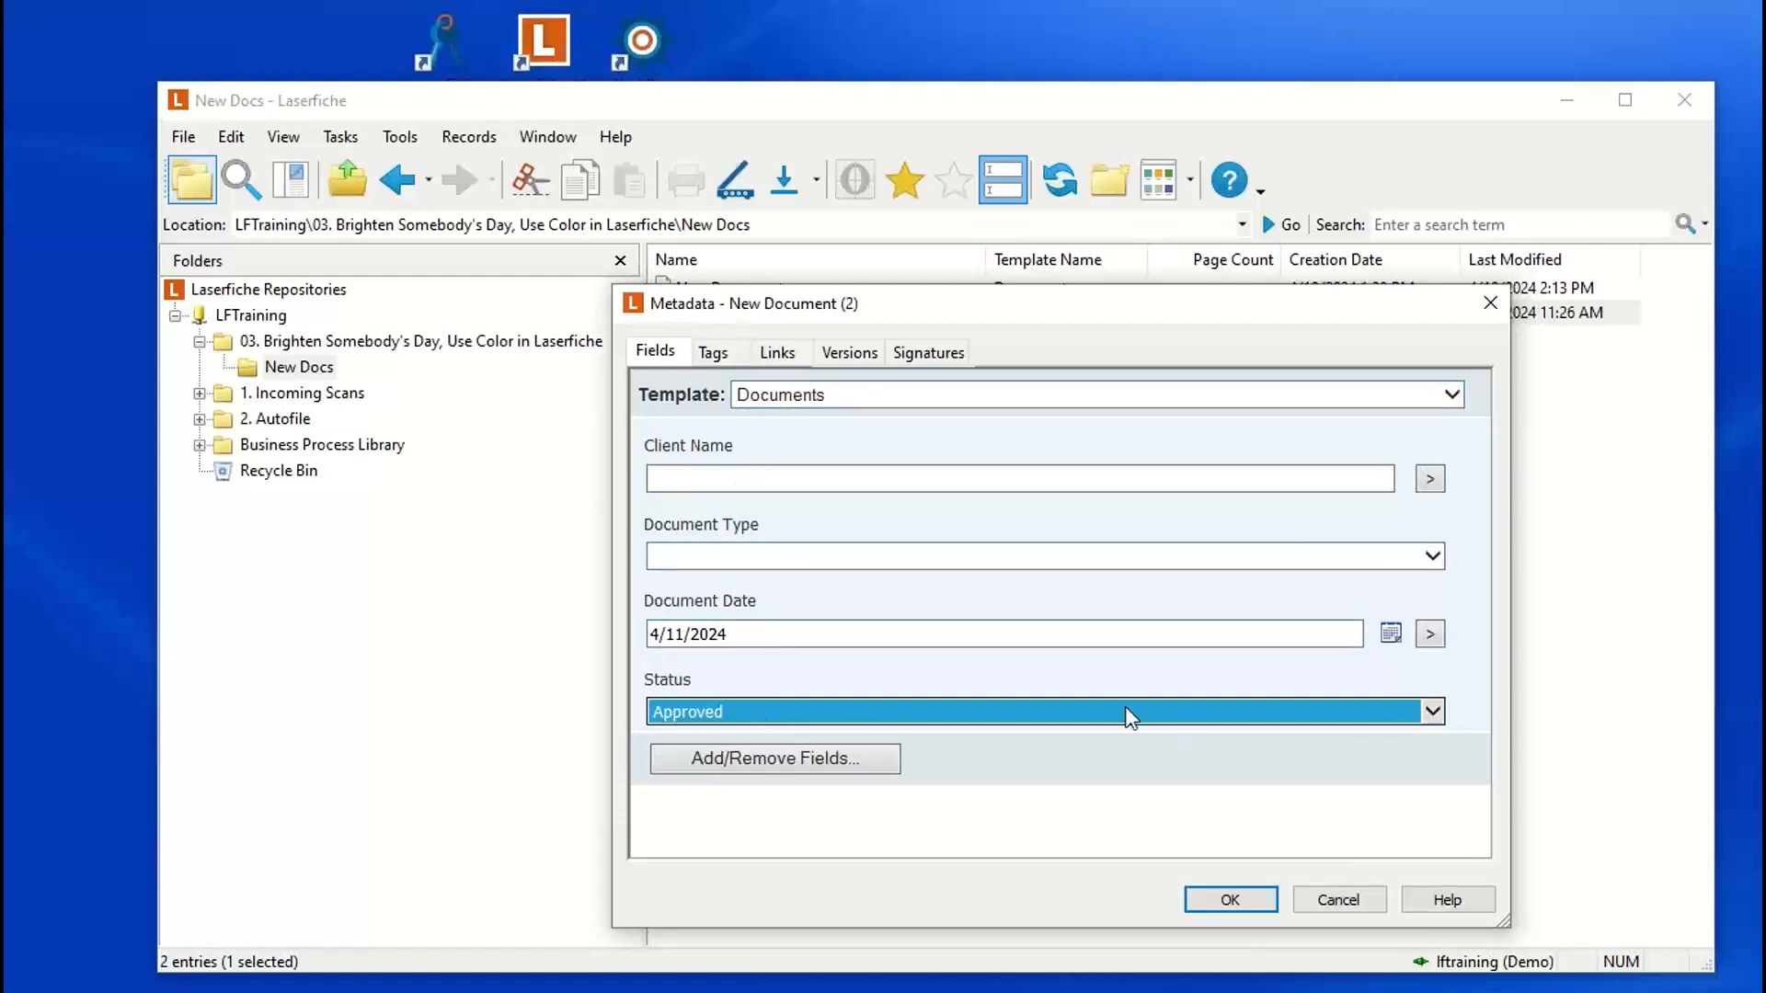
{"action": "left_click", "coordinate": [1231, 902]}
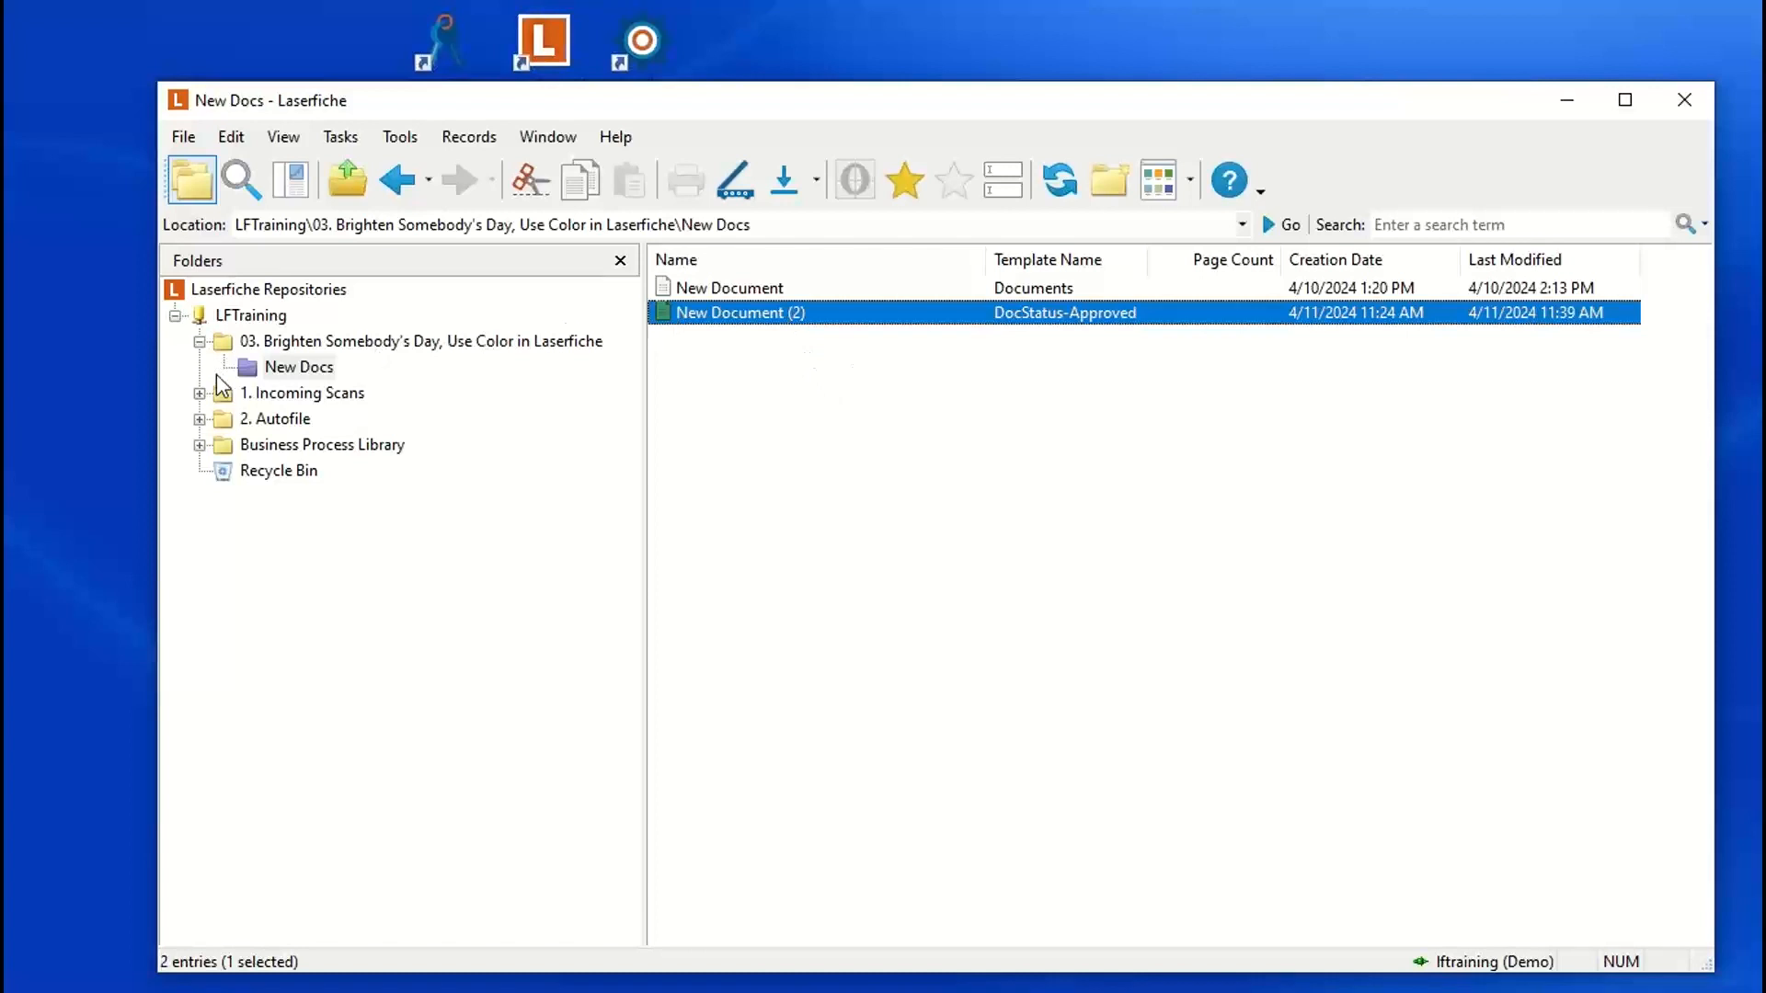
Step: Reload the LFTraining folder tree to check the folder colors down to New Docs, and view that folder's assigned template
{"action": "left_click", "coordinate": [288, 342]}
{"action": "double_click", "coordinate": [258, 315]}
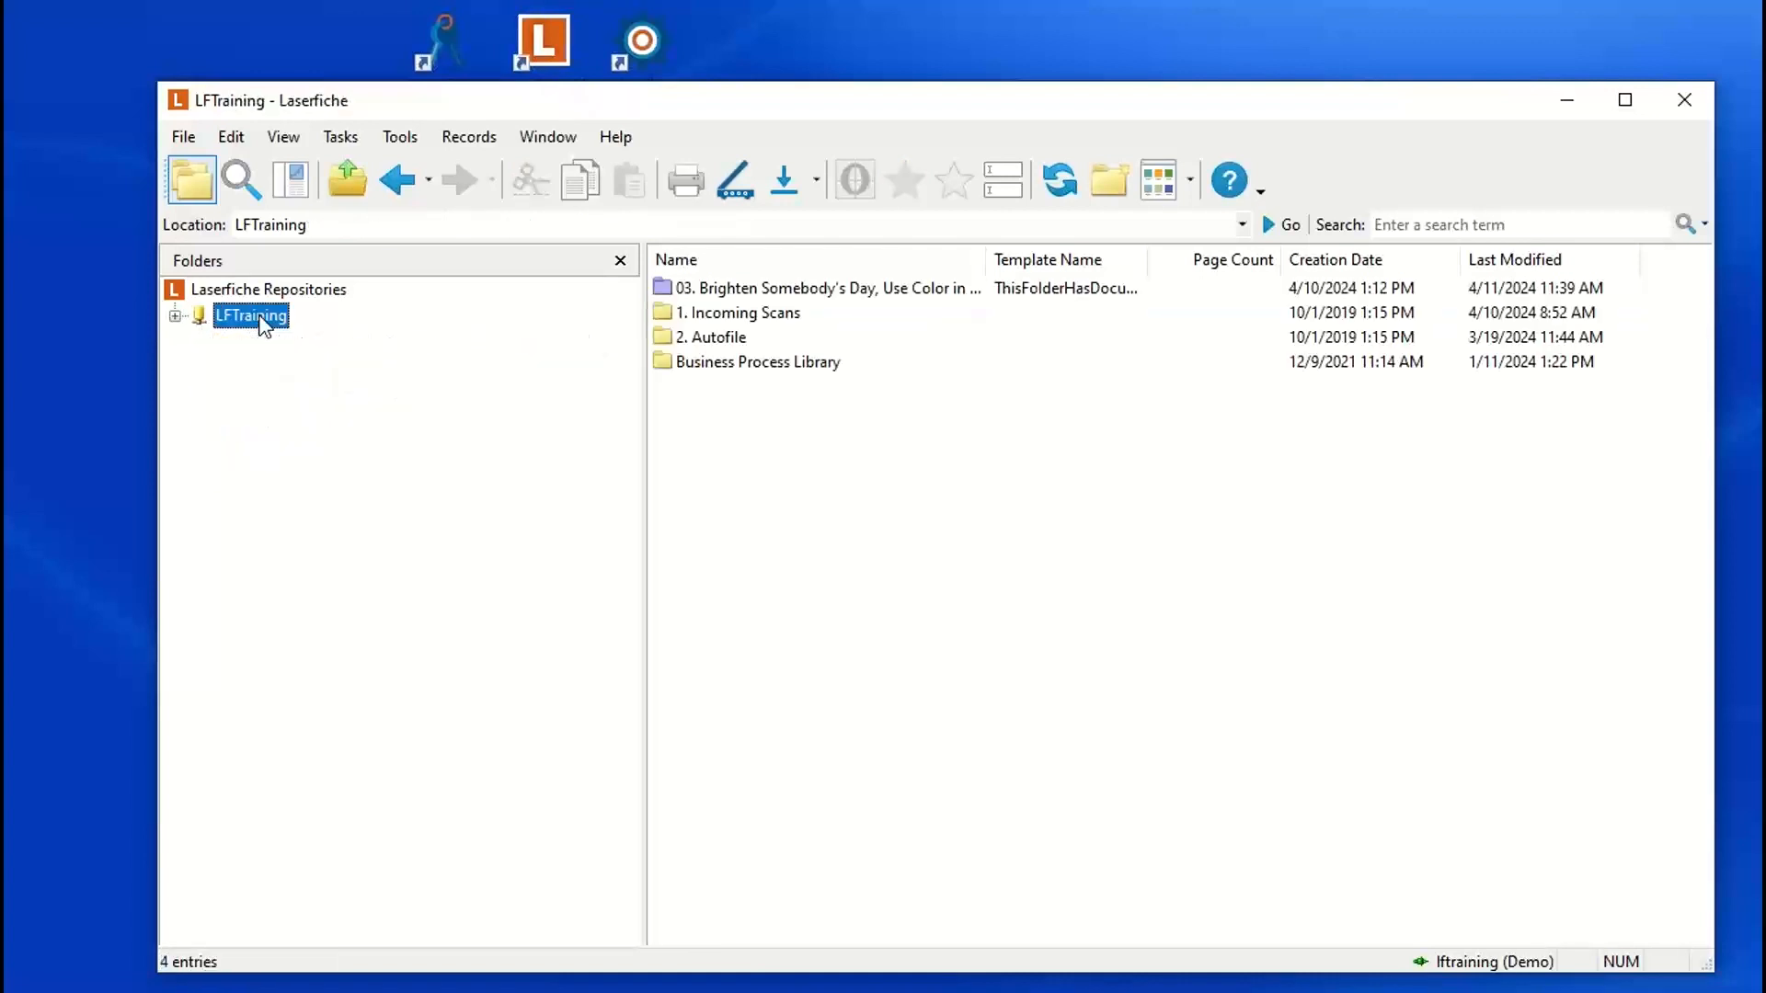
{"action": "double_click", "coordinate": [260, 318]}
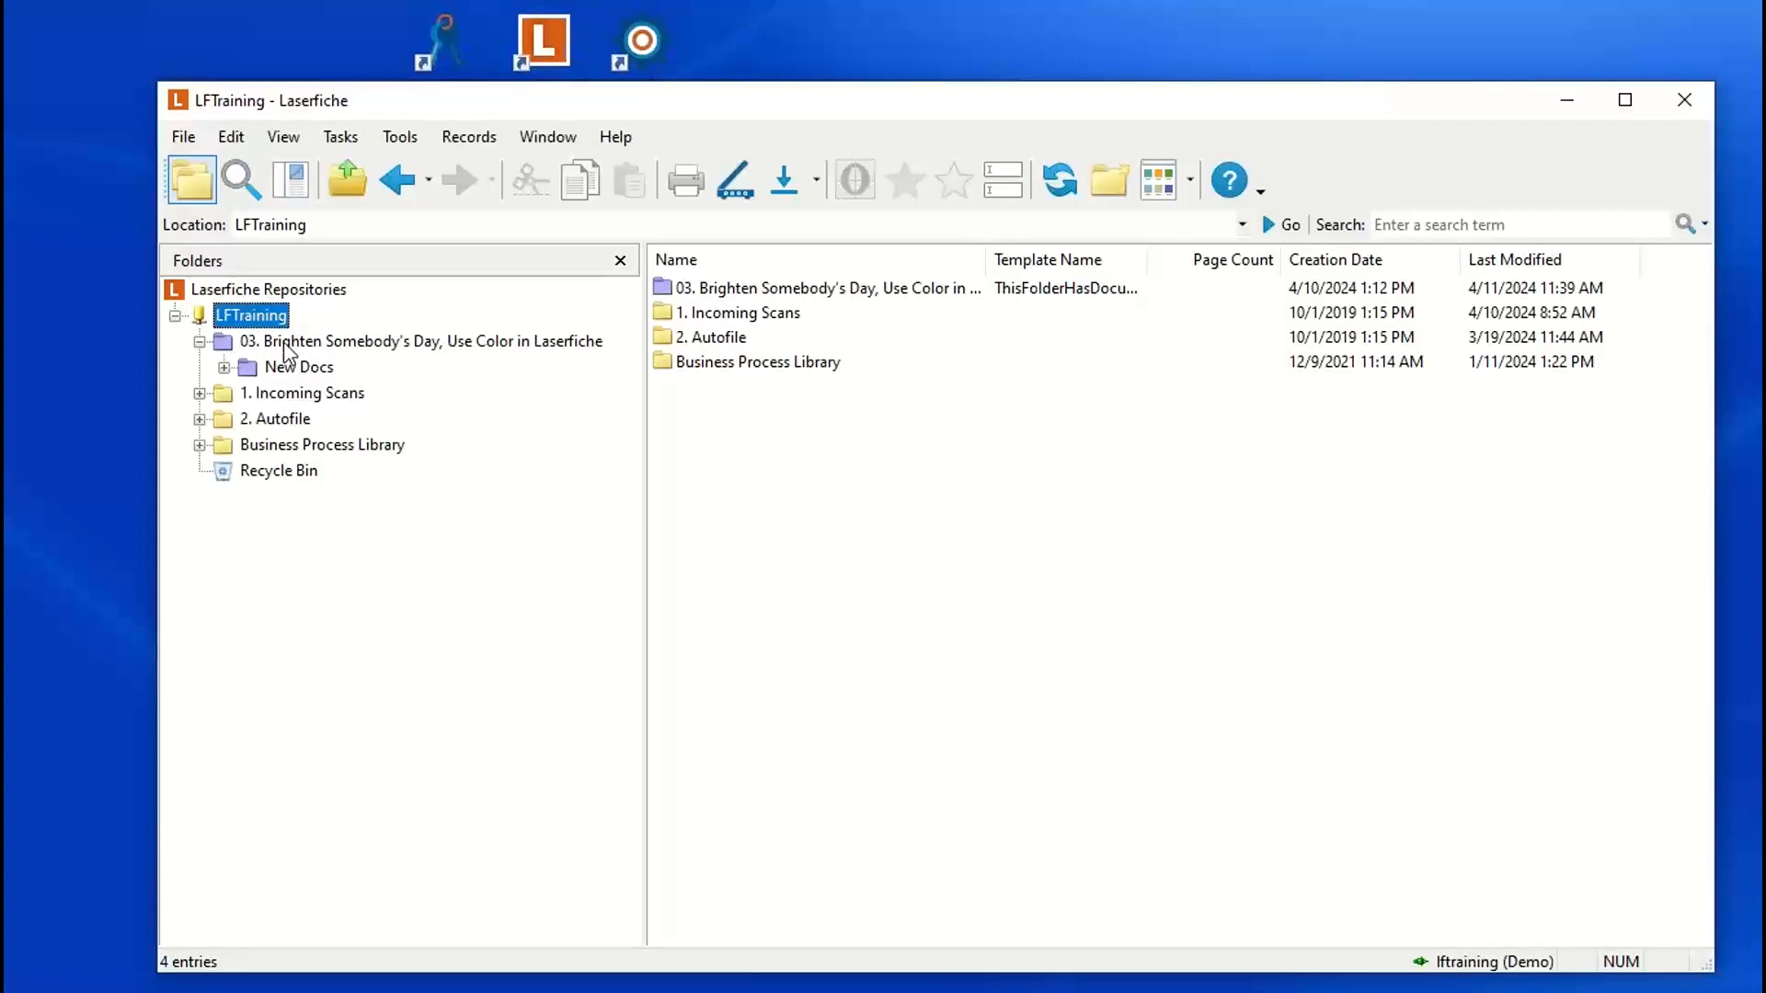
{"action": "left_click", "coordinate": [283, 341]}
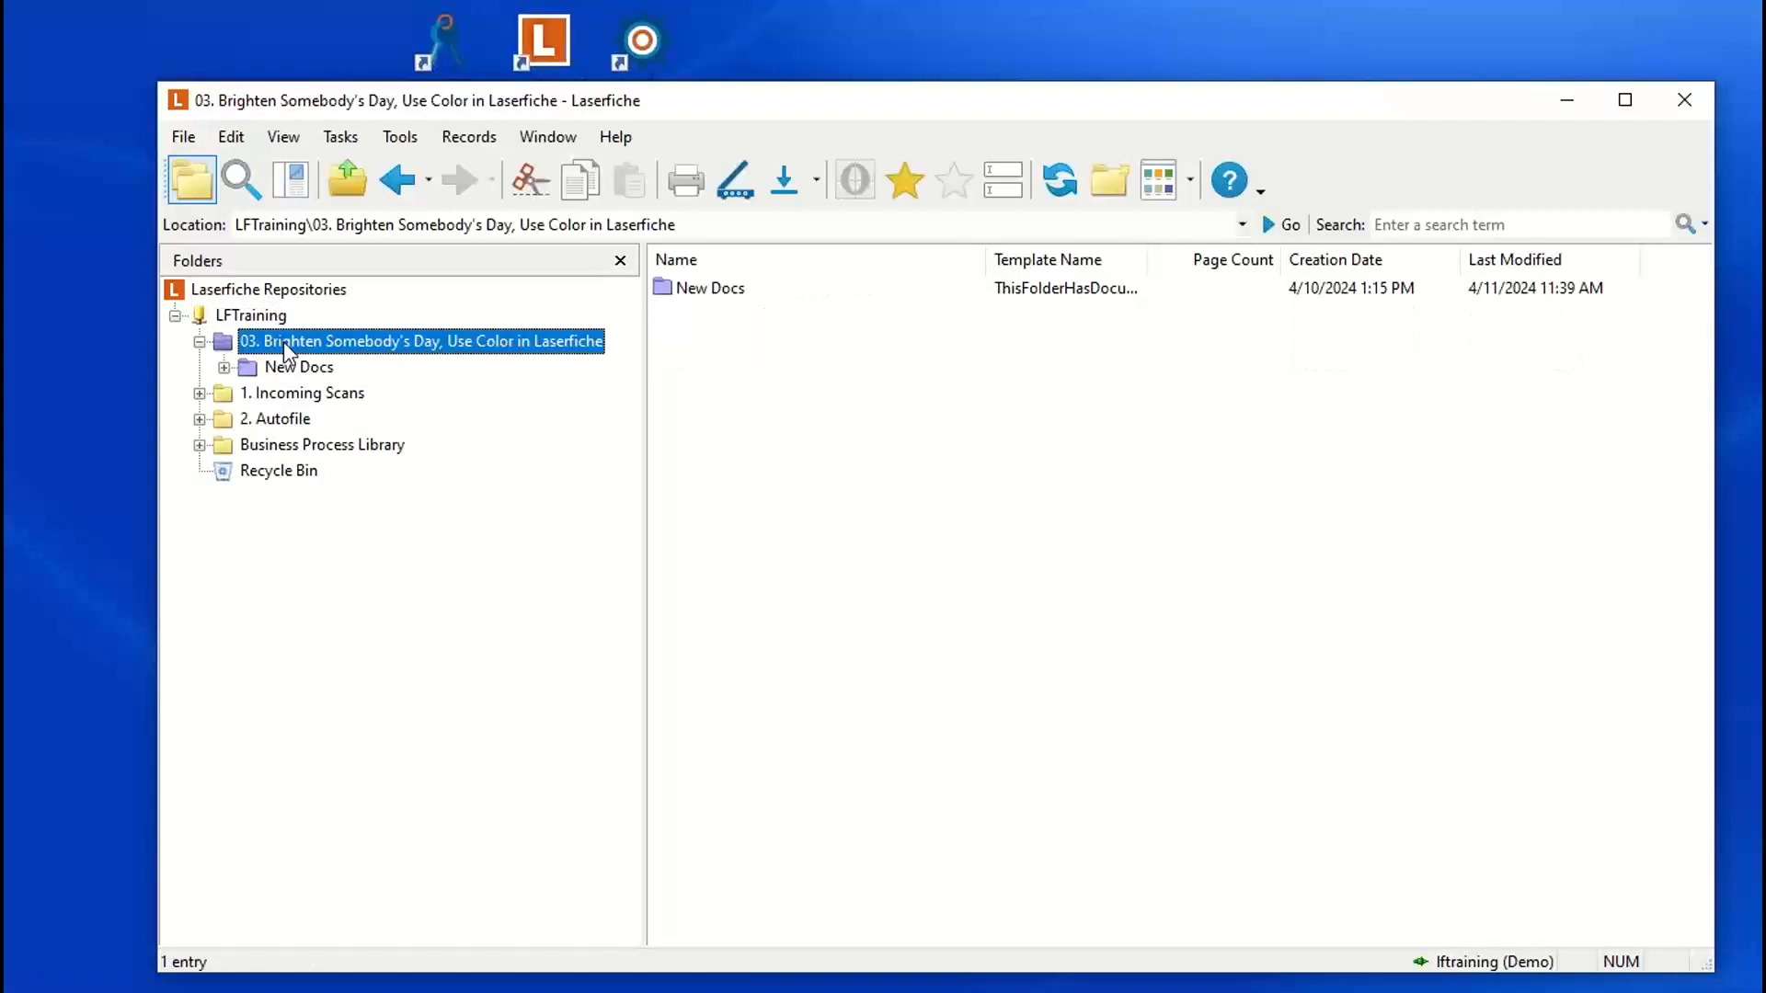
{"action": "left_click", "coordinate": [292, 369]}
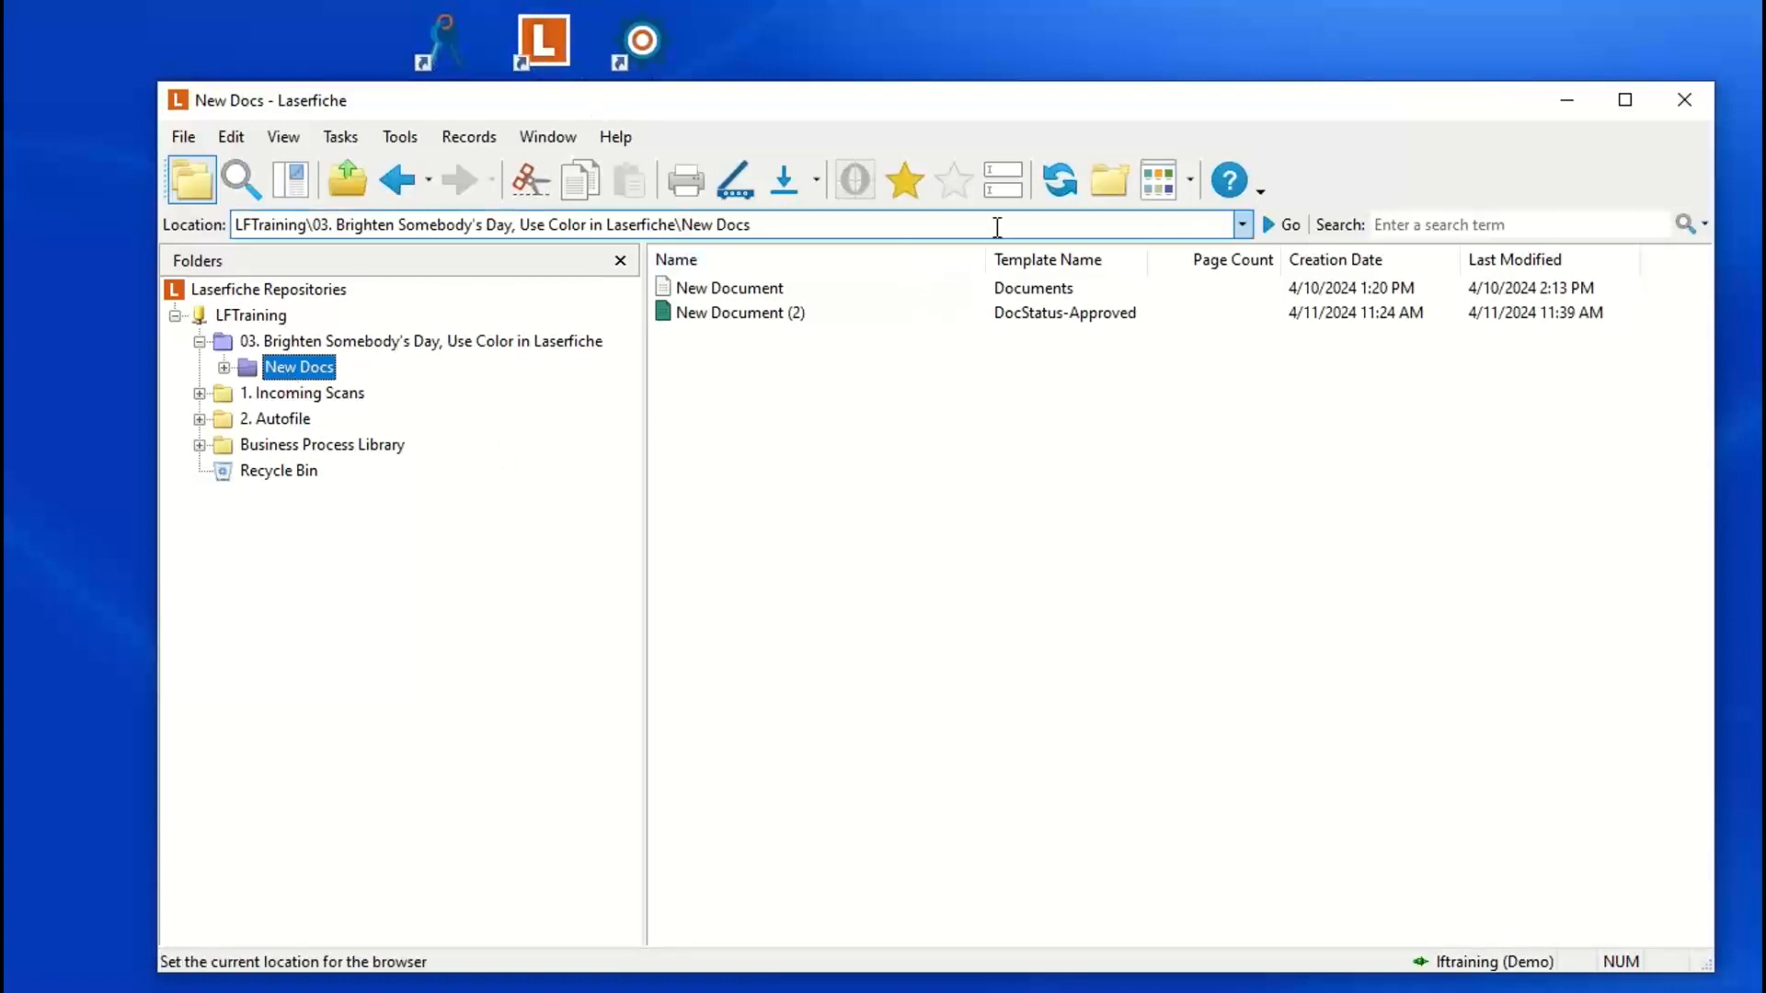
{"action": "left_click", "coordinate": [1003, 179]}
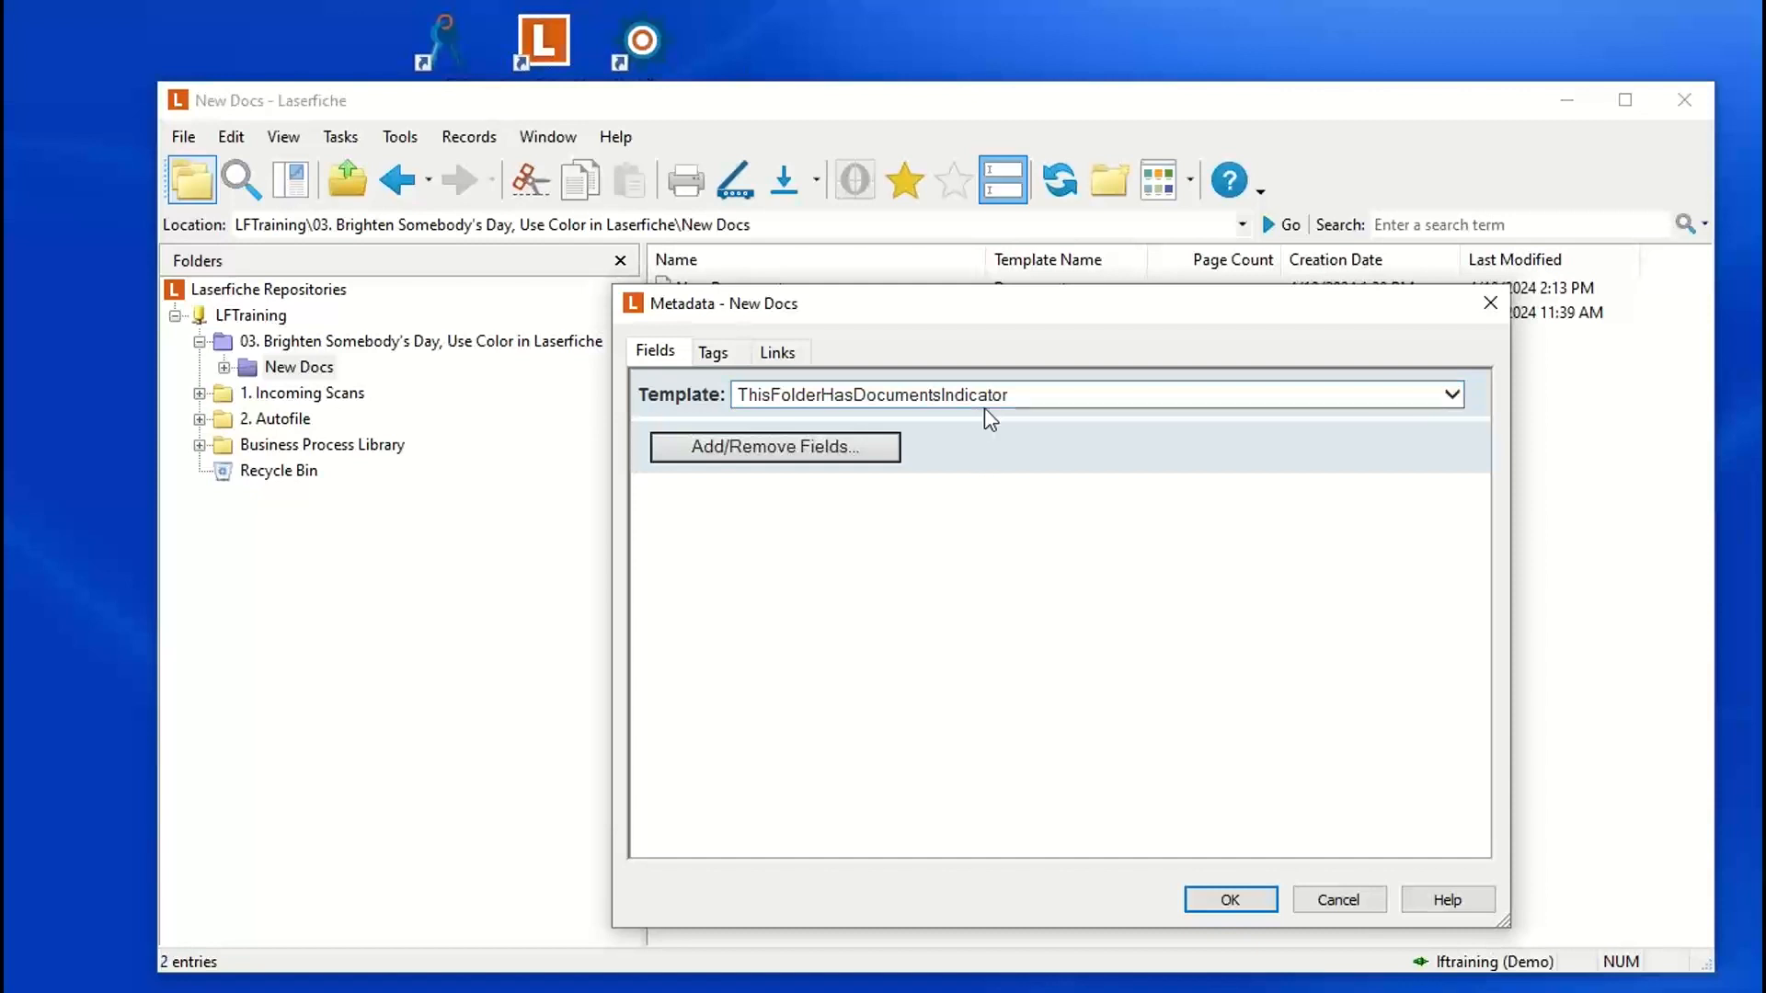
Step: Close the New Docs metadata and open the properties of the ThisFolderHasDocumentsIndicator template in the Laserfiche Administration Console
{"action": "left_click", "coordinate": [1491, 305]}
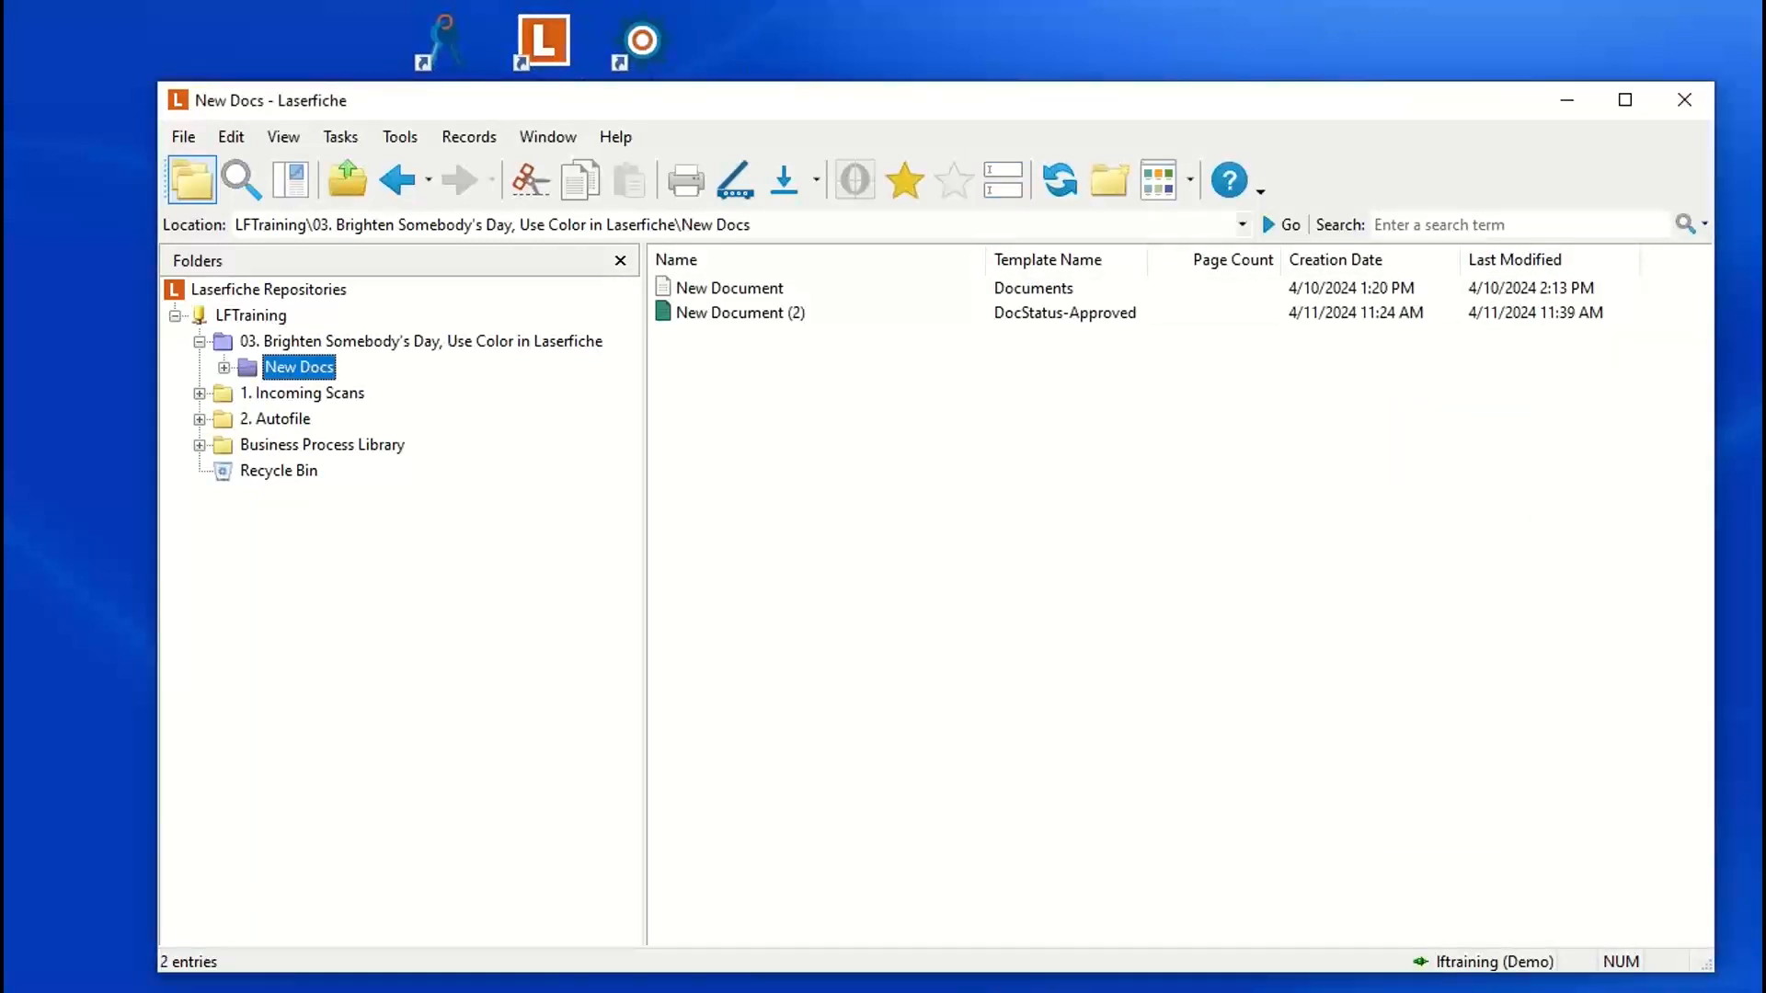
{"action": "left_click", "coordinate": [27, 988]}
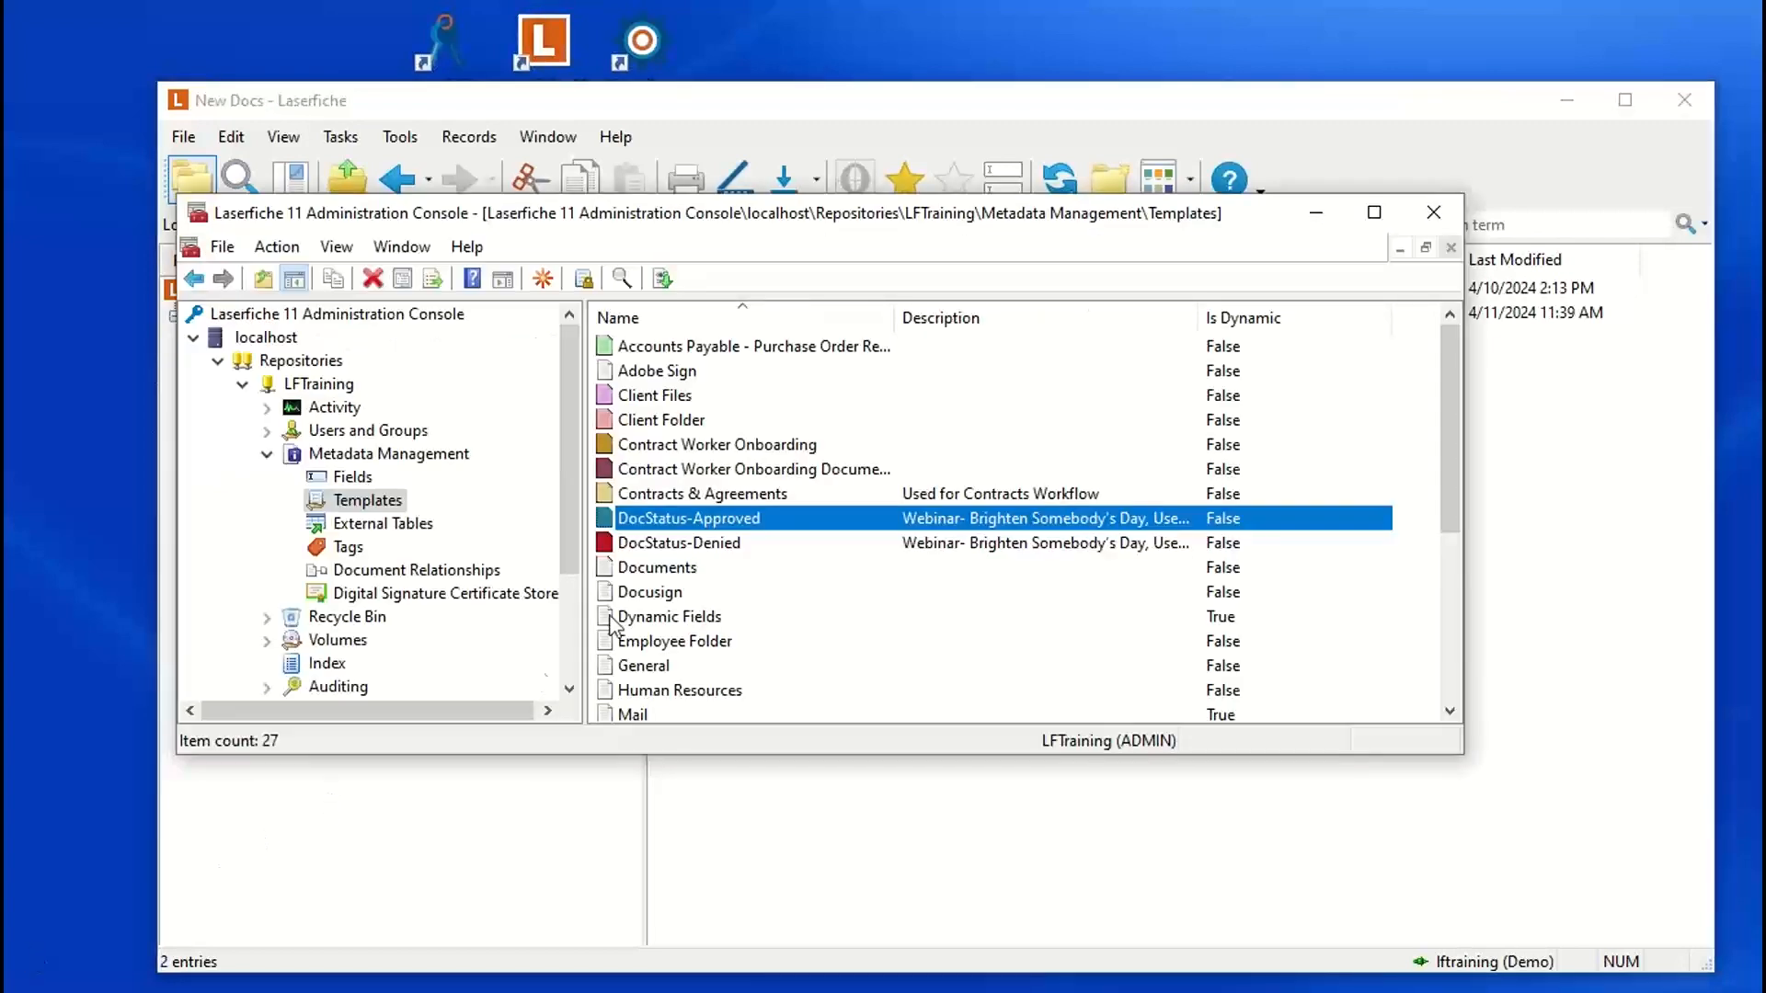
{"action": "scroll", "coordinate": [703, 533], "scroll_direction": "down", "scroll_amount": 4}
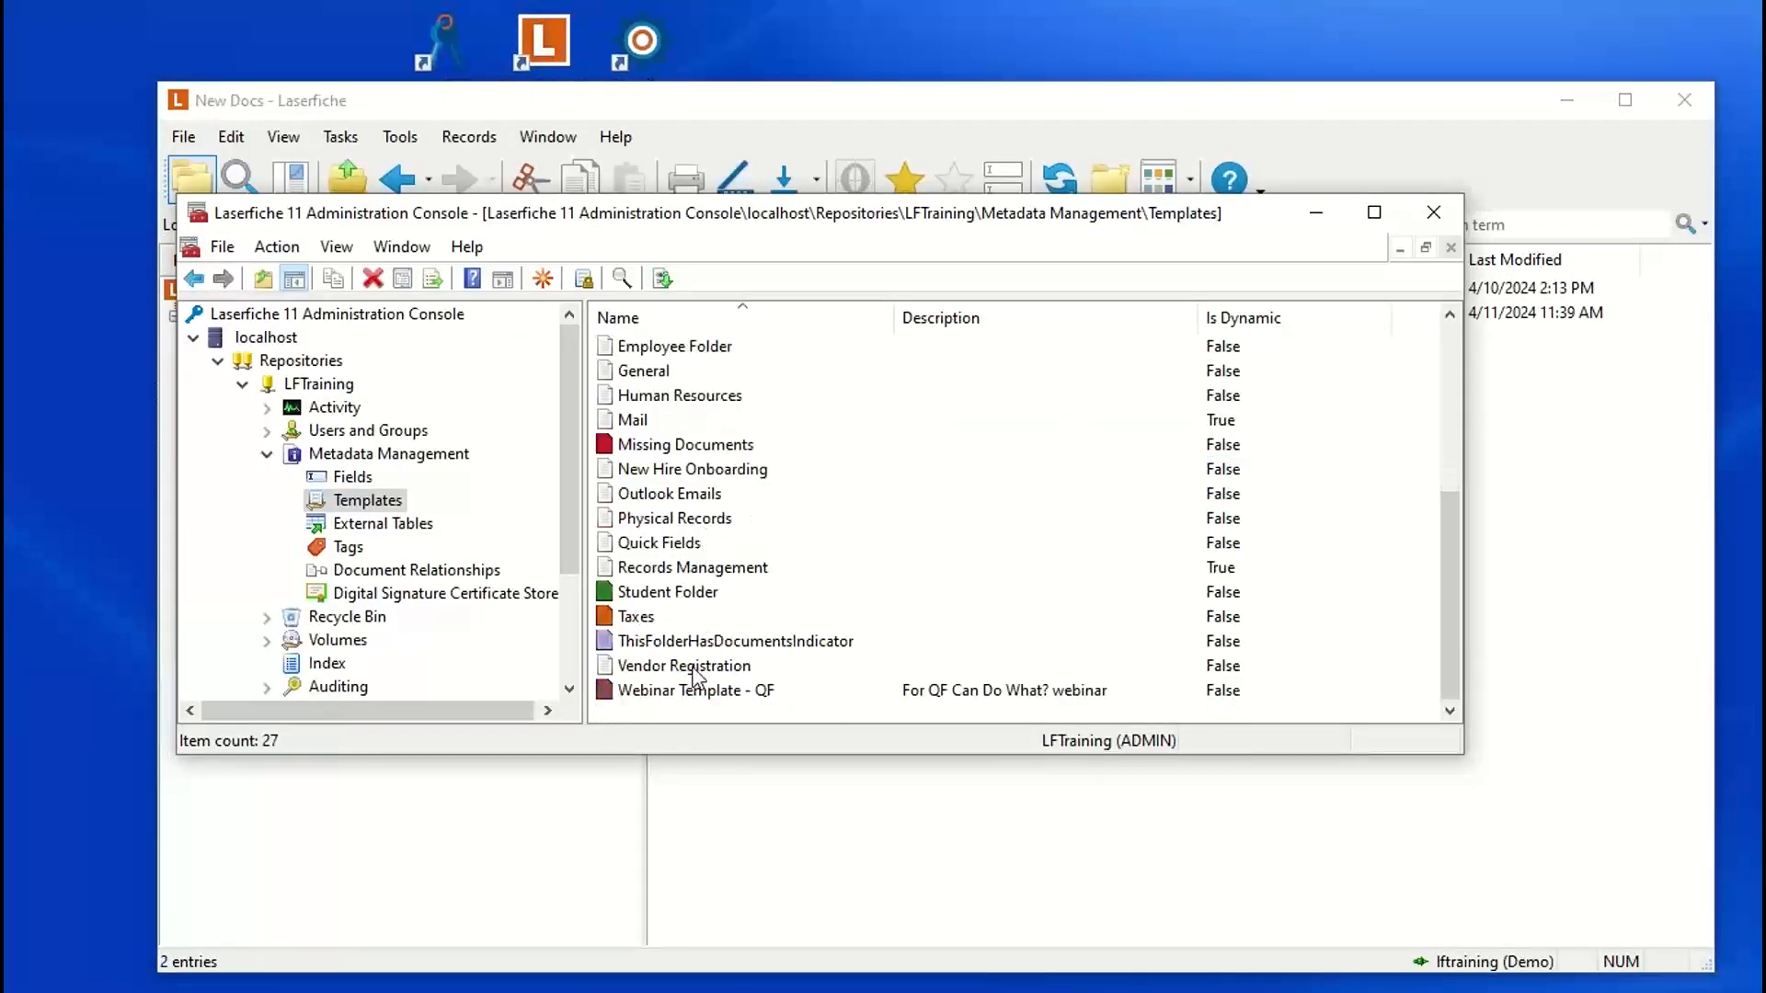
{"action": "left_click", "coordinate": [706, 647]}
{"action": "double_click", "coordinate": [708, 655]}
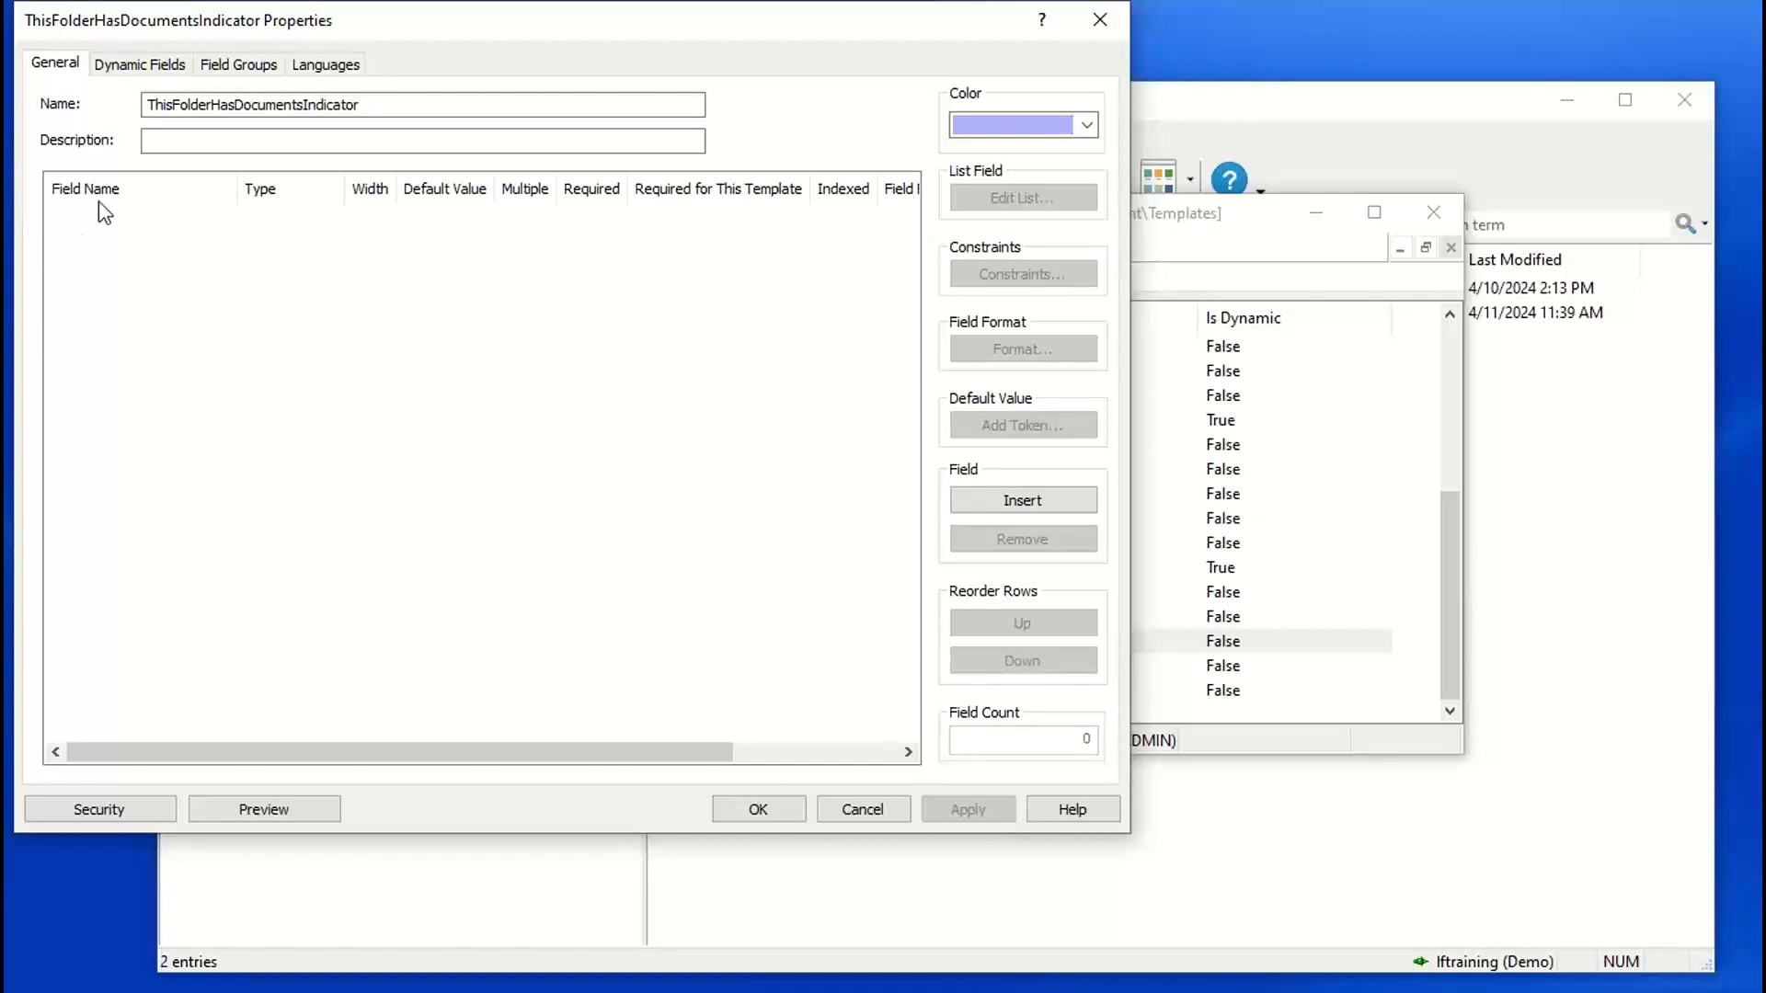
Step: View the color choices for the ThisFolderHasDocumentsIndicator template and close its properties without changing anything
{"action": "left_click", "coordinate": [1088, 126]}
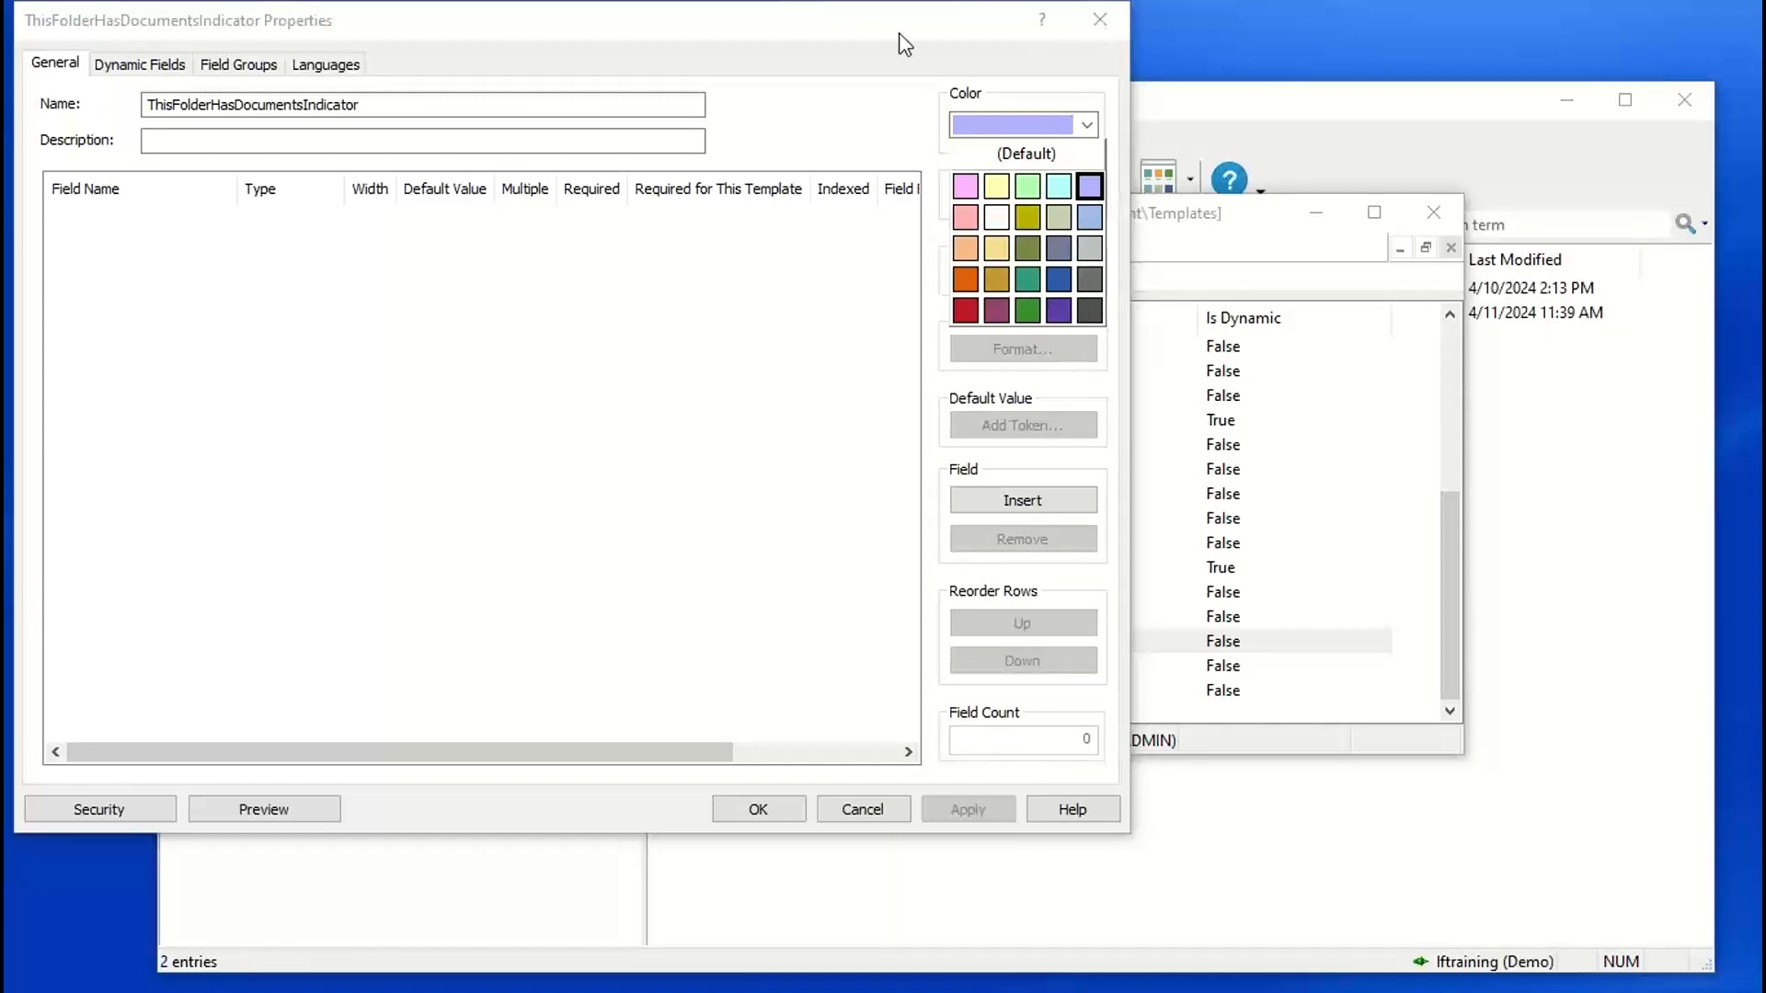
{"action": "left_click", "coordinate": [1090, 27]}
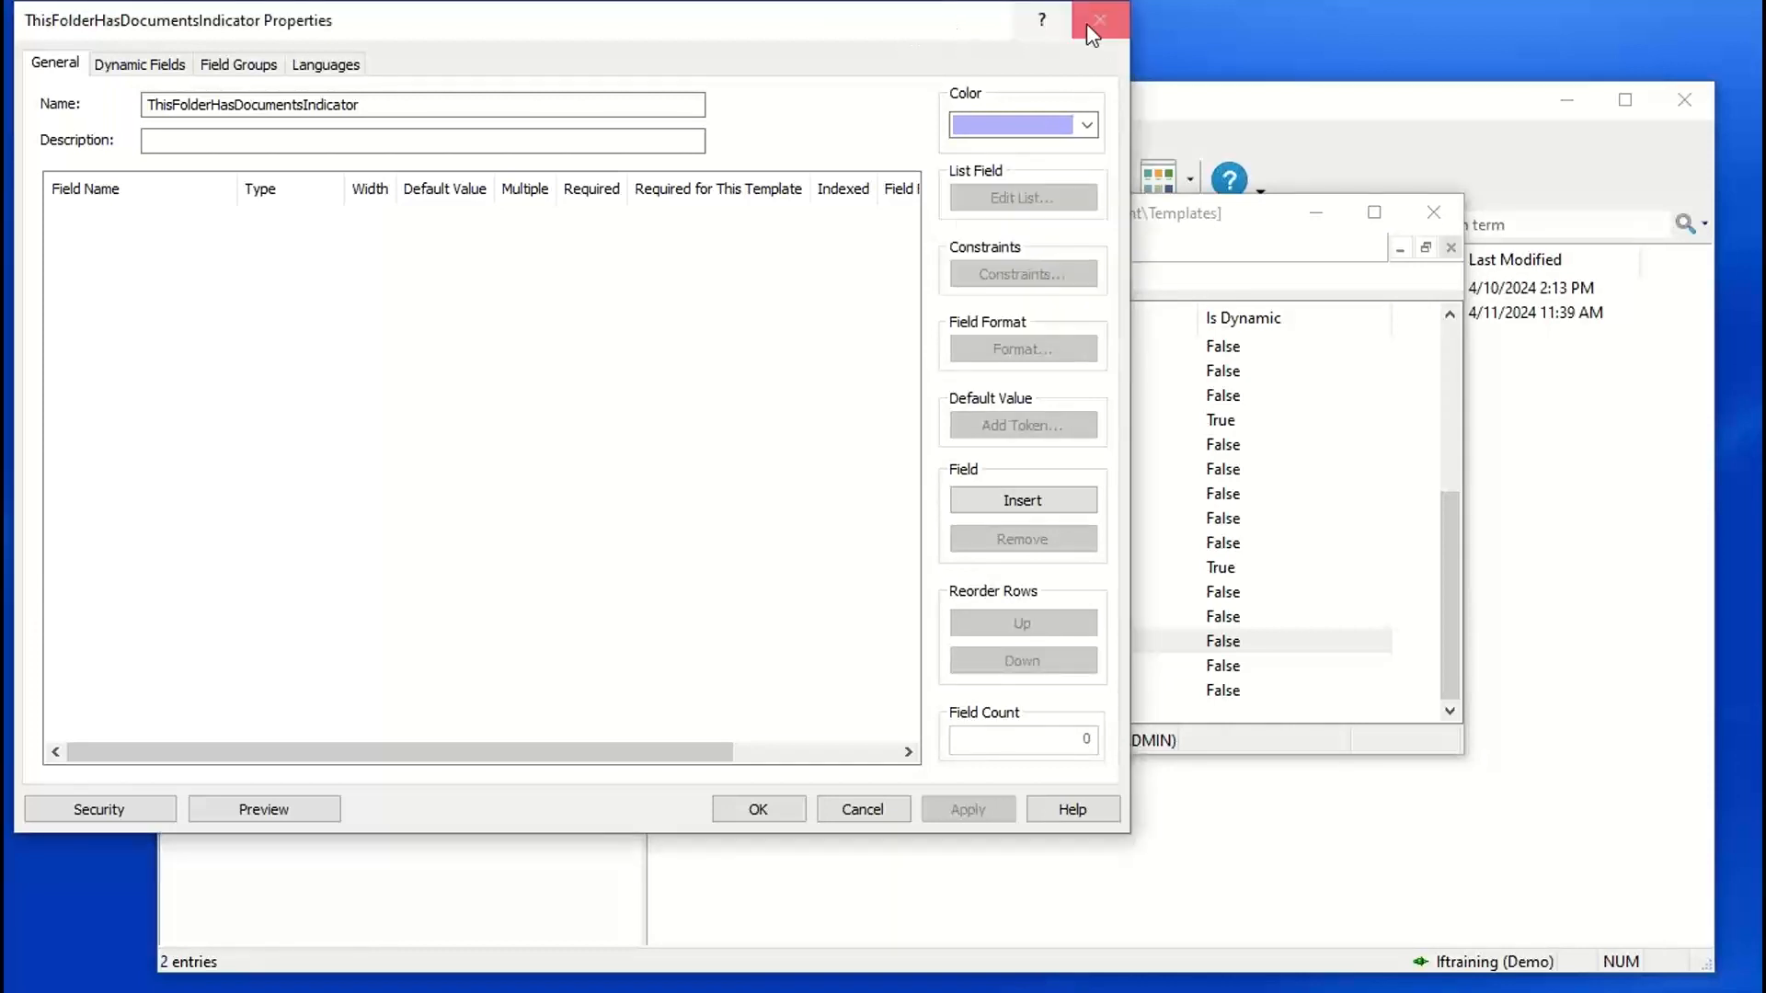
{"action": "left_click", "coordinate": [1091, 28]}
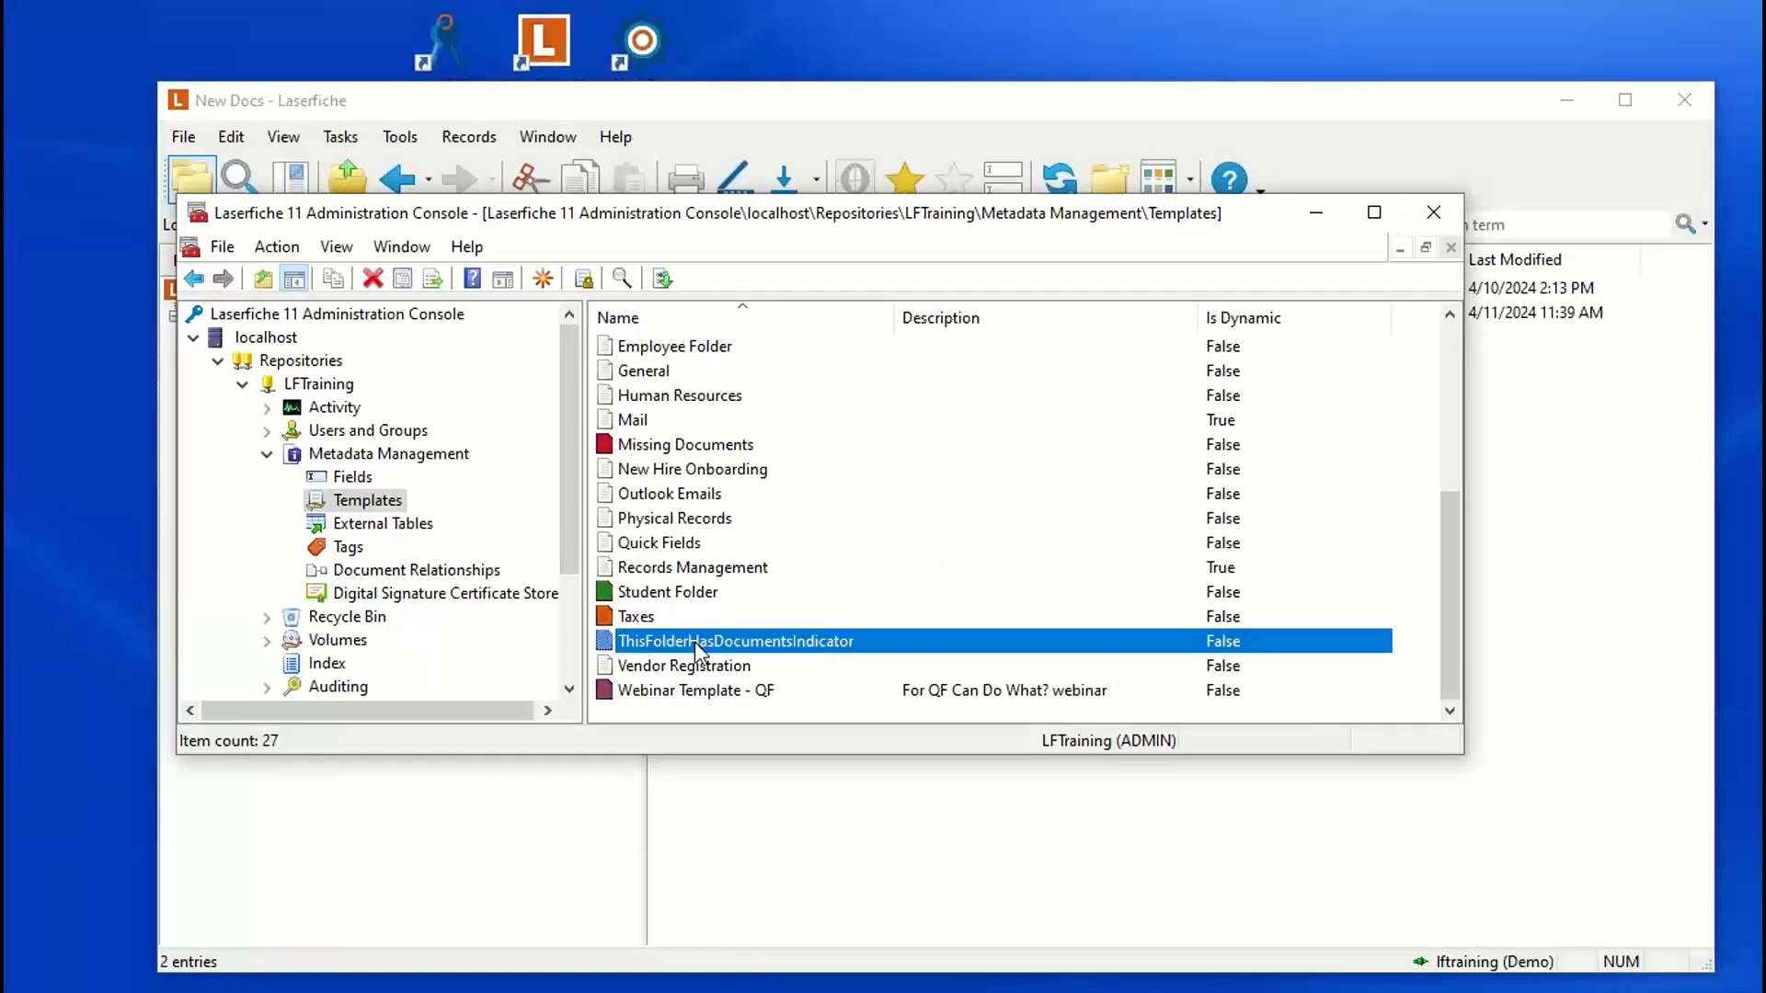
Step: Look over the colors in the repository's template list and return to the New Docs folder in the Laserfiche client
{"action": "left_click", "coordinate": [672, 521]}
{"action": "scroll", "coordinate": [669, 487], "scroll_direction": "up", "scroll_amount": 1}
{"action": "scroll", "coordinate": [669, 485], "scroll_direction": "up", "scroll_amount": 3}
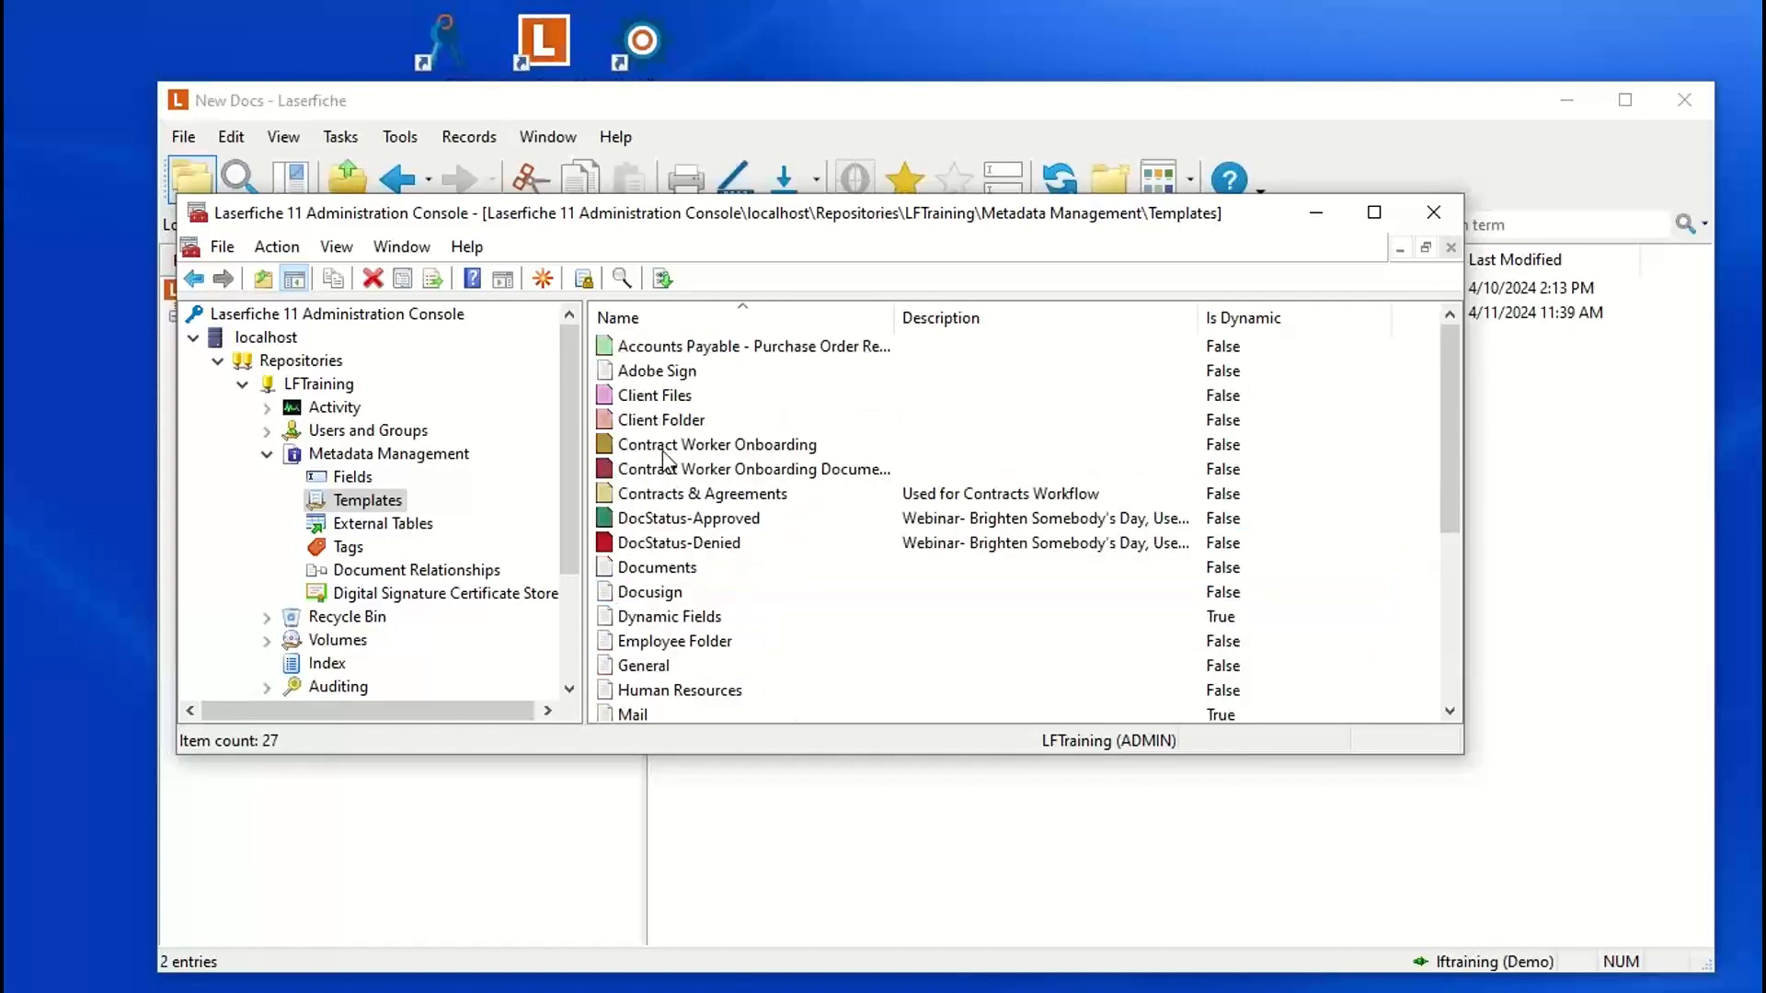
{"action": "left_click", "coordinate": [646, 596]}
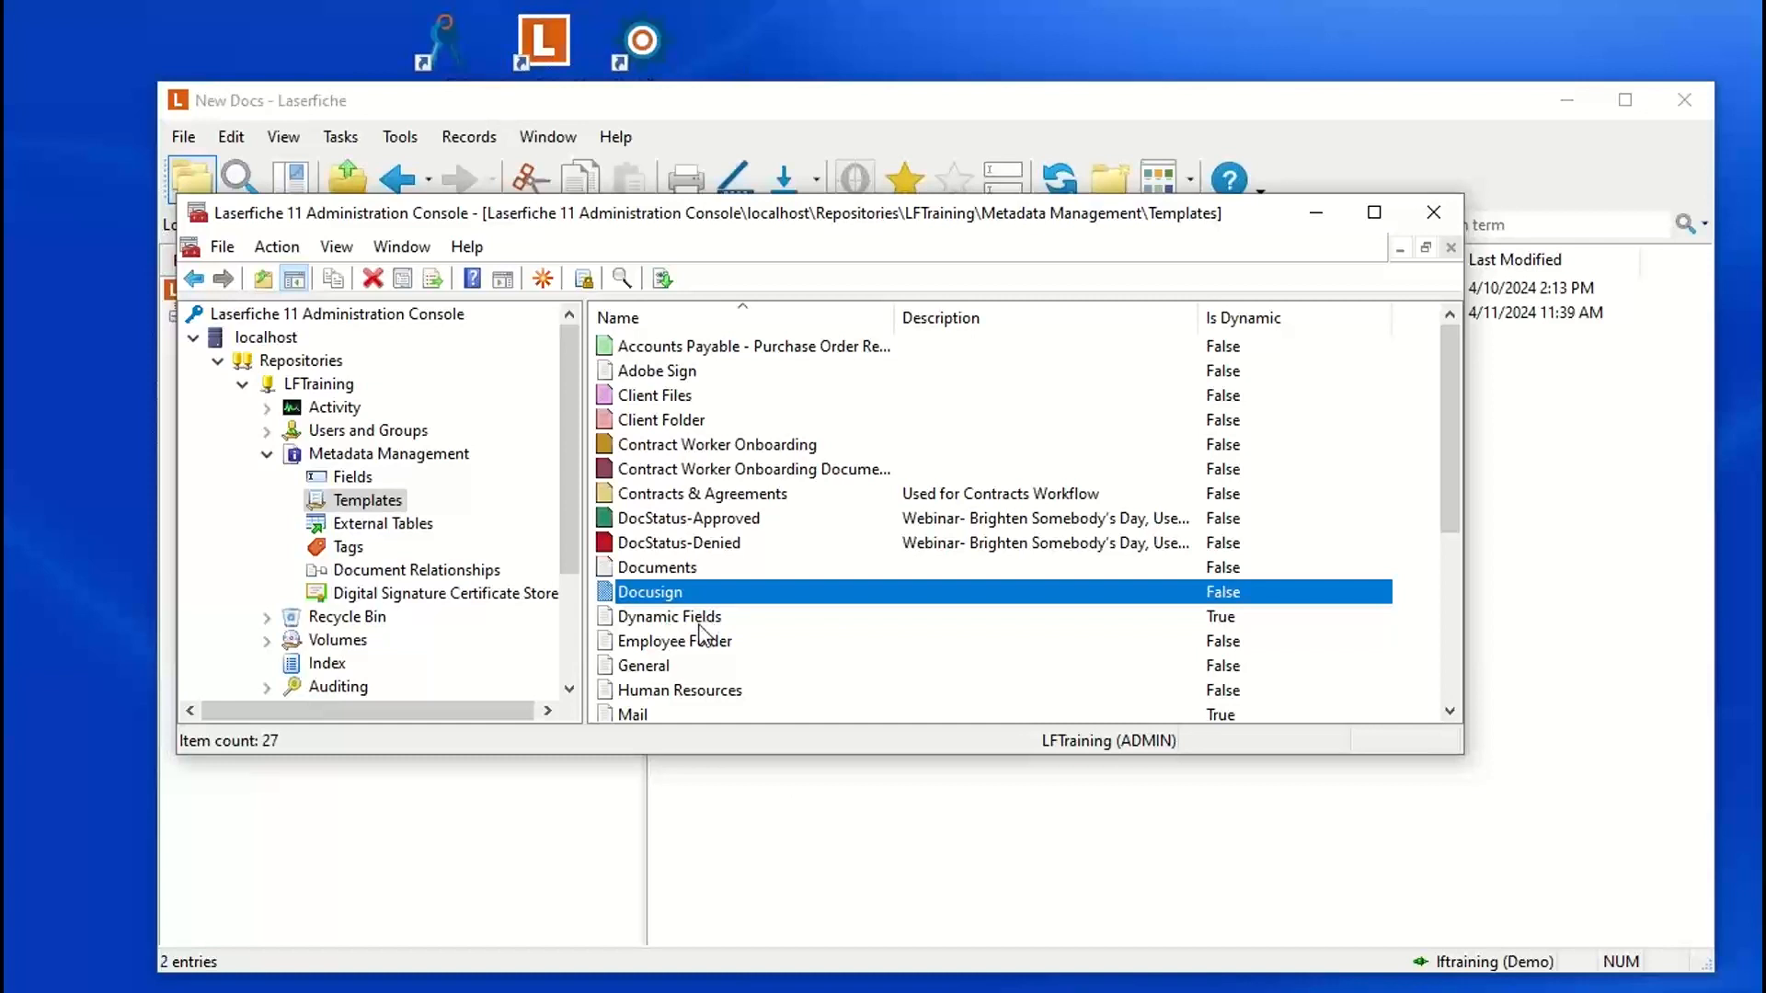
{"action": "left_click", "coordinate": [763, 840]}
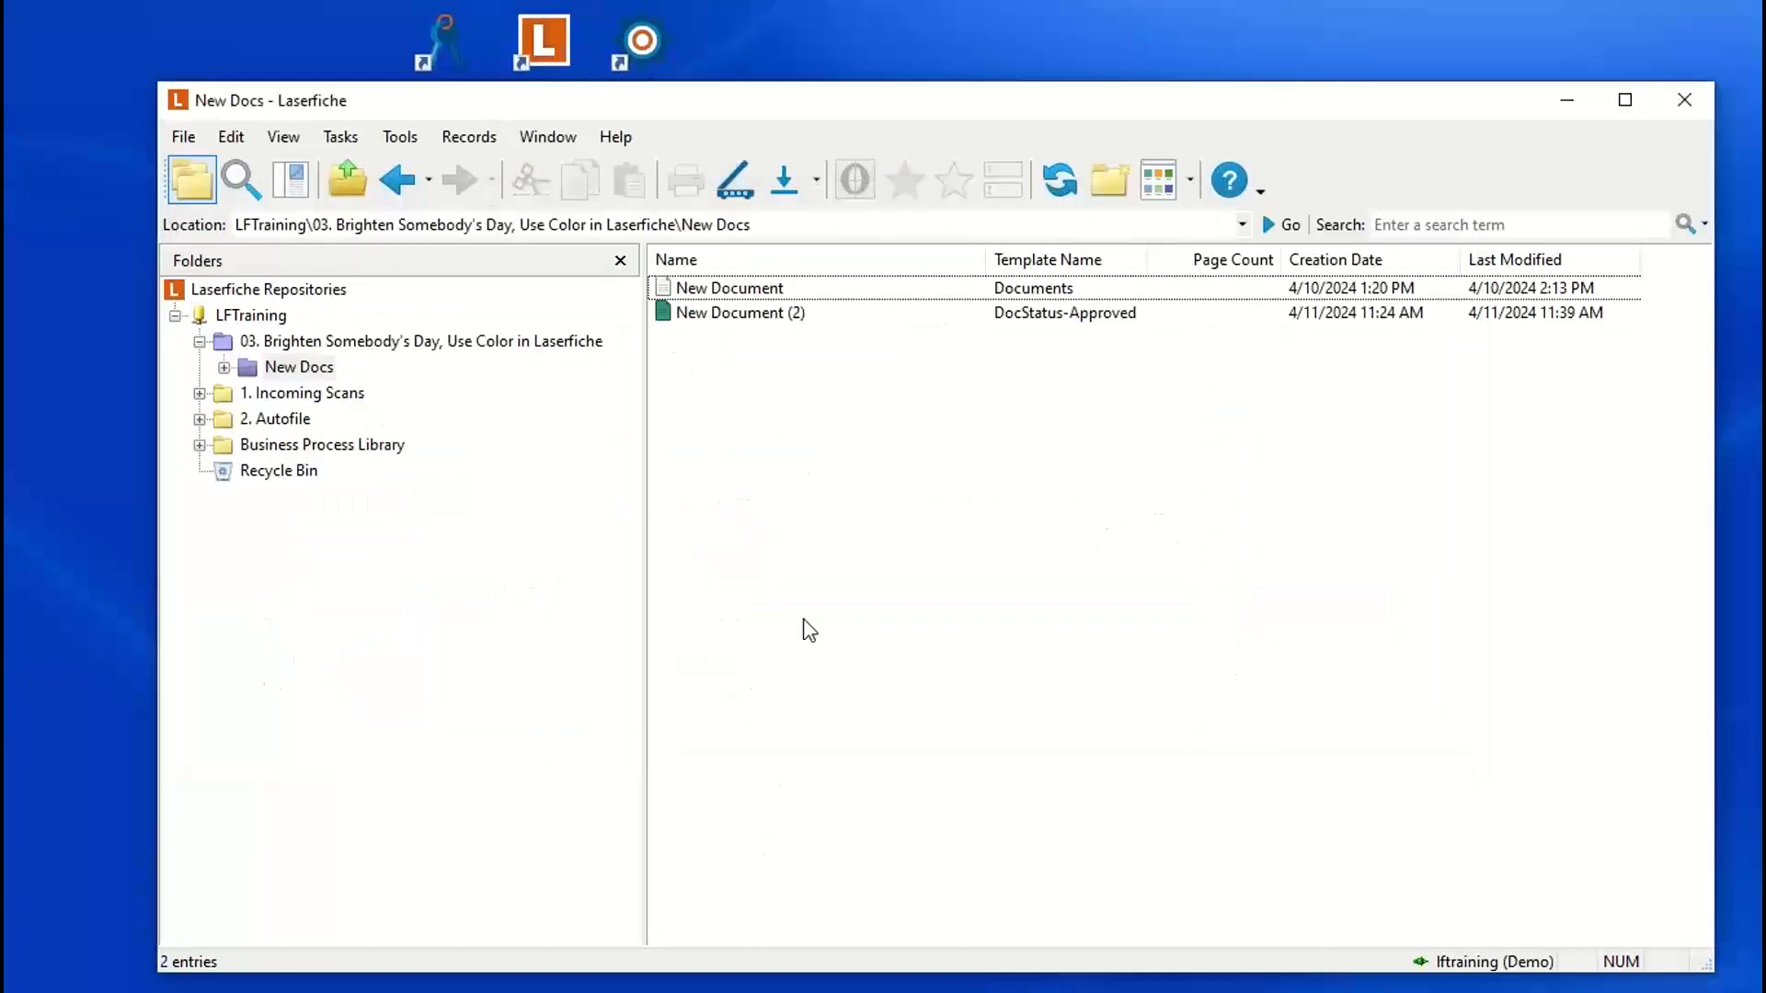